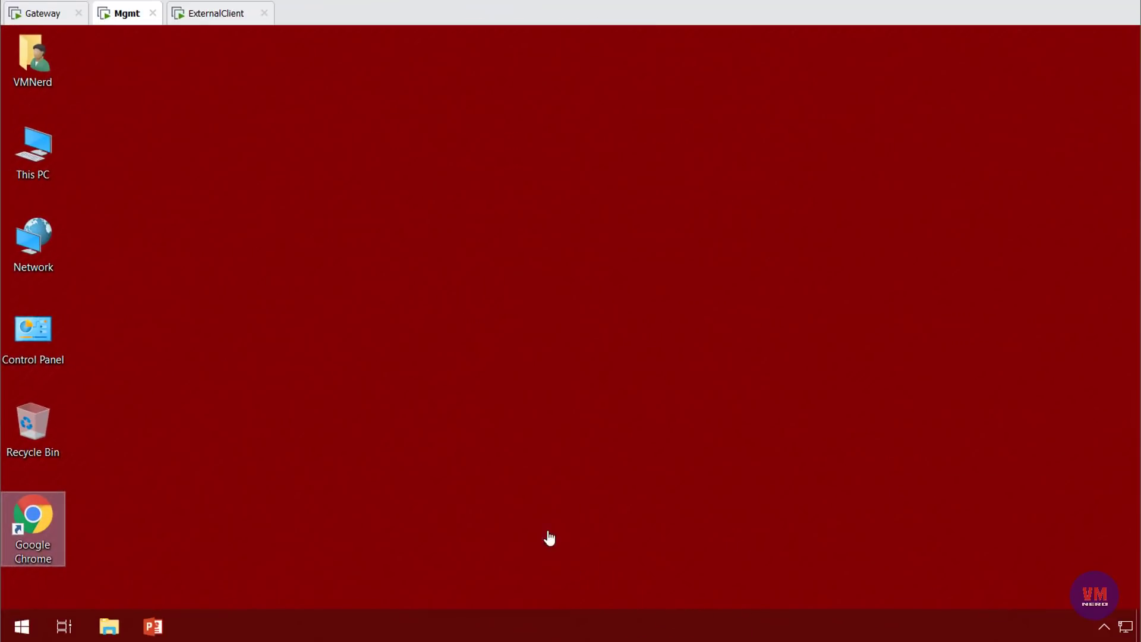
Launch PowerPoint and start a blank presentation with a Blank slide layout.
click(156, 626)
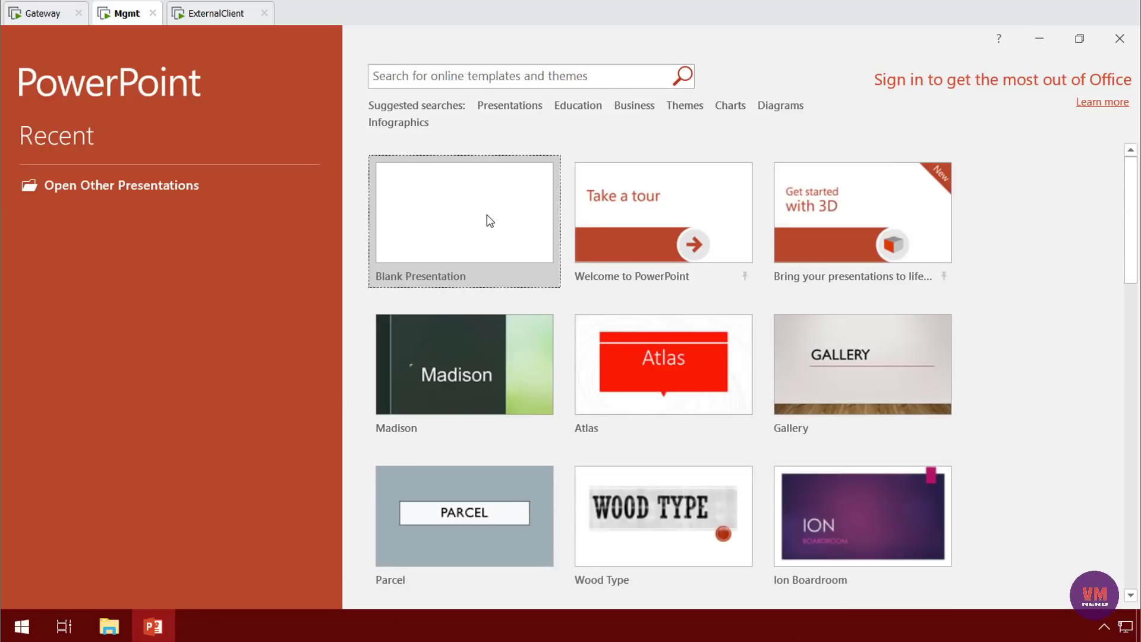
click(487, 218)
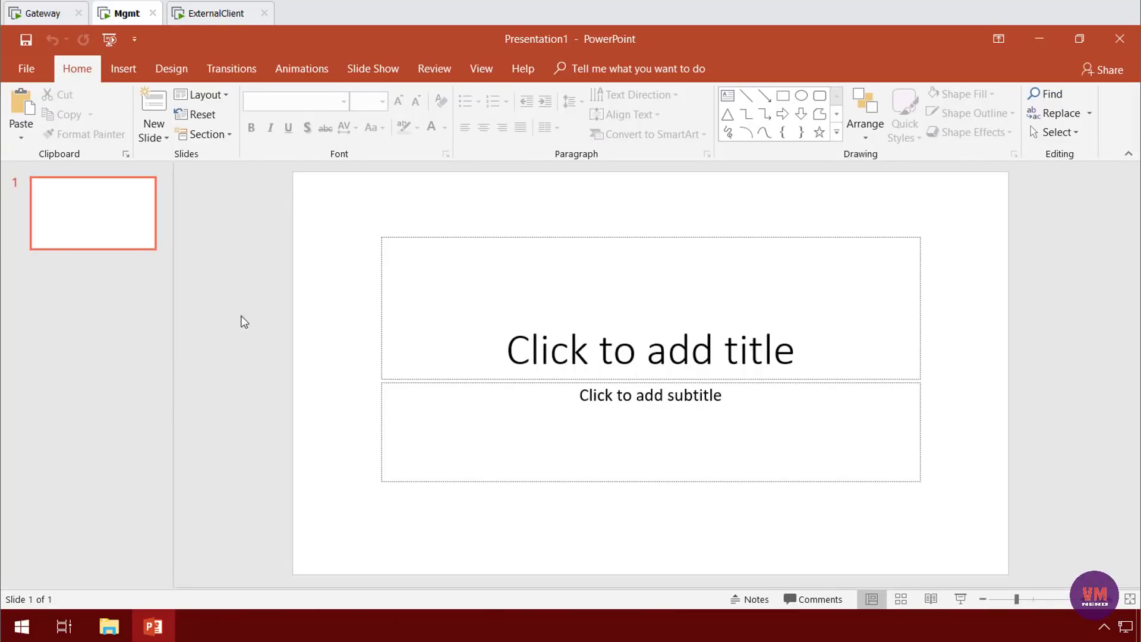
click(205, 95)
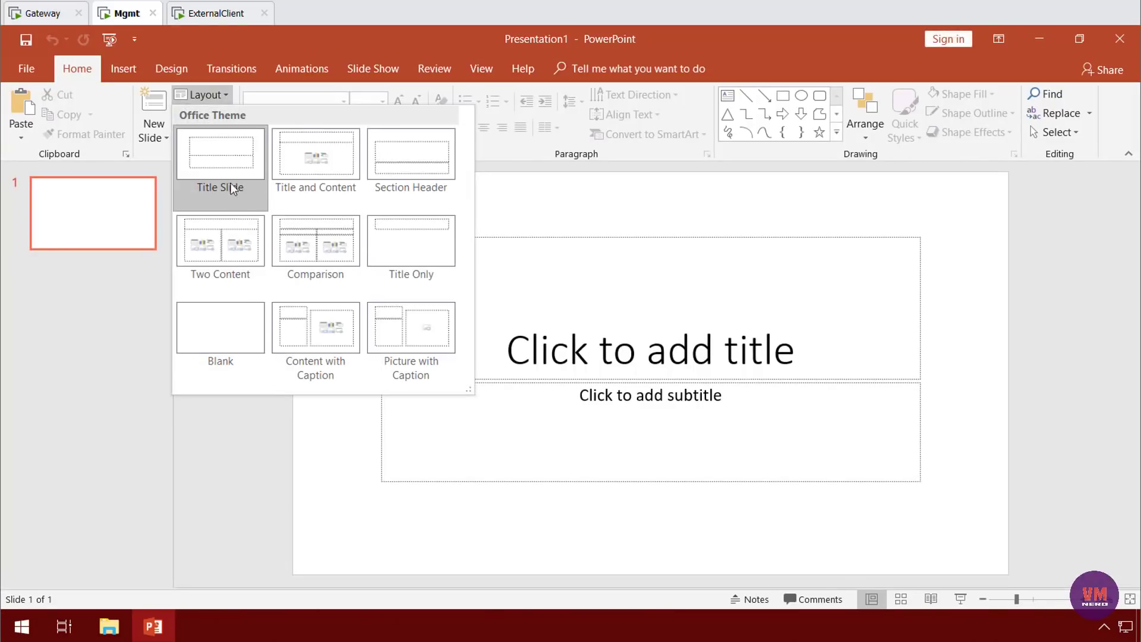
click(255, 330)
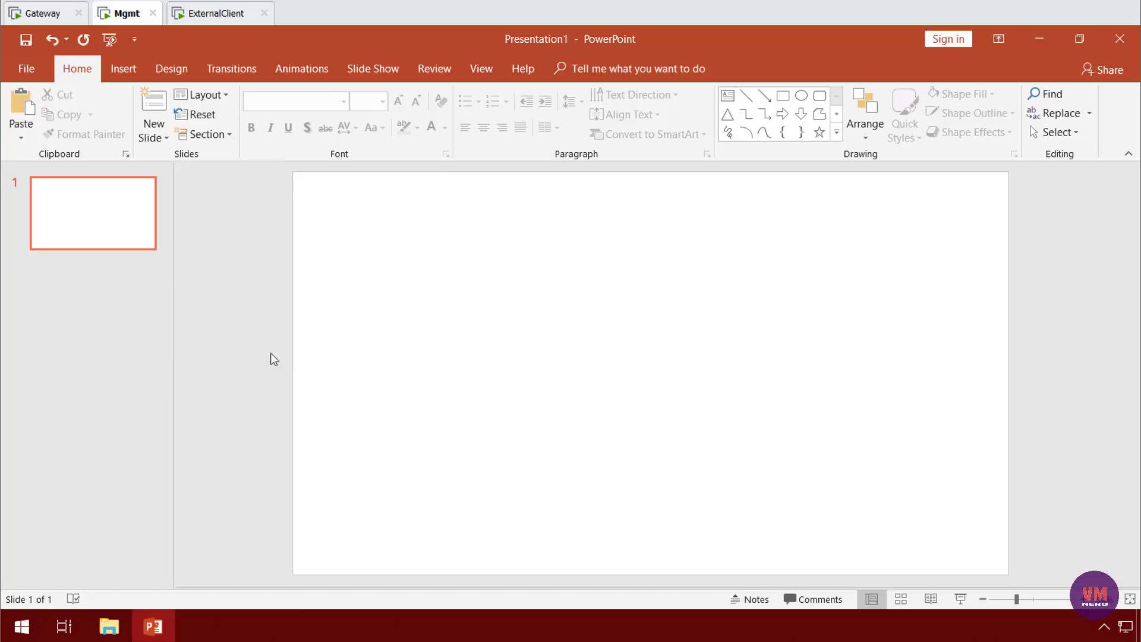
Pick the Rectangle from the Insert shapes gallery.
click(125, 69)
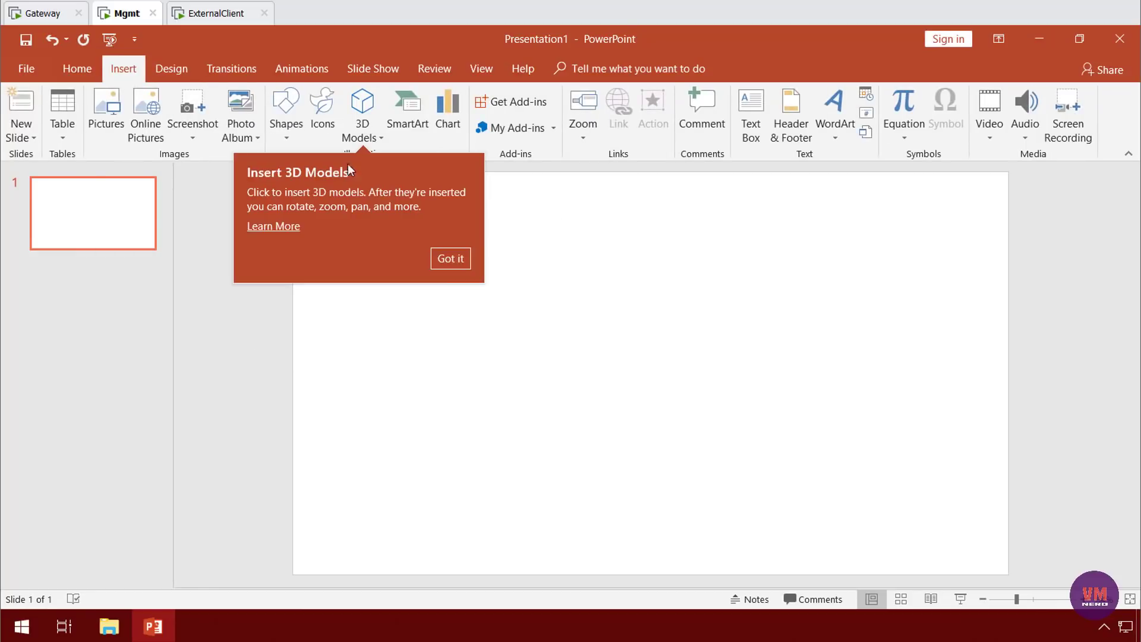
click(452, 258)
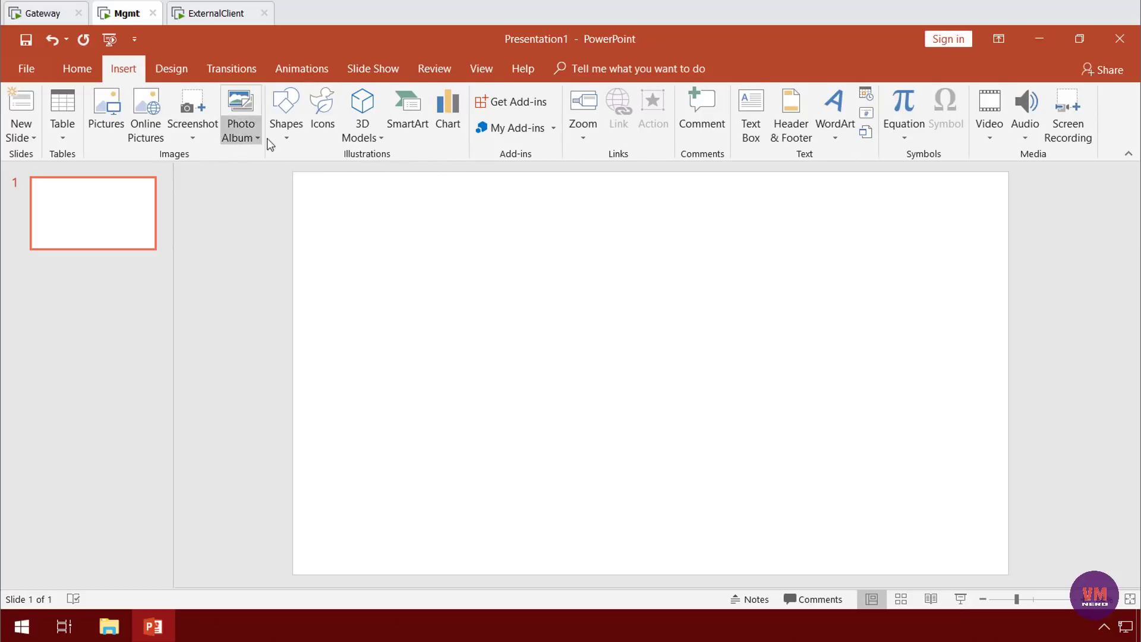
click(295, 136)
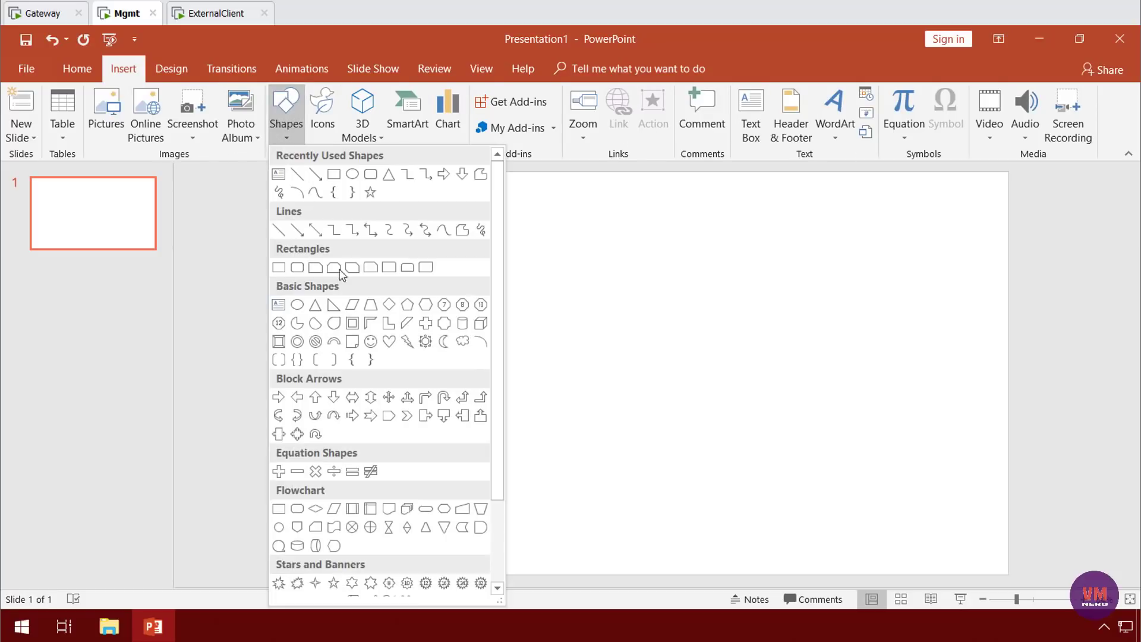
click(335, 177)
Draw a rectangle in the upper middle of the slide and apply the Orange Red theme colours.
drag(491, 289, 615, 304)
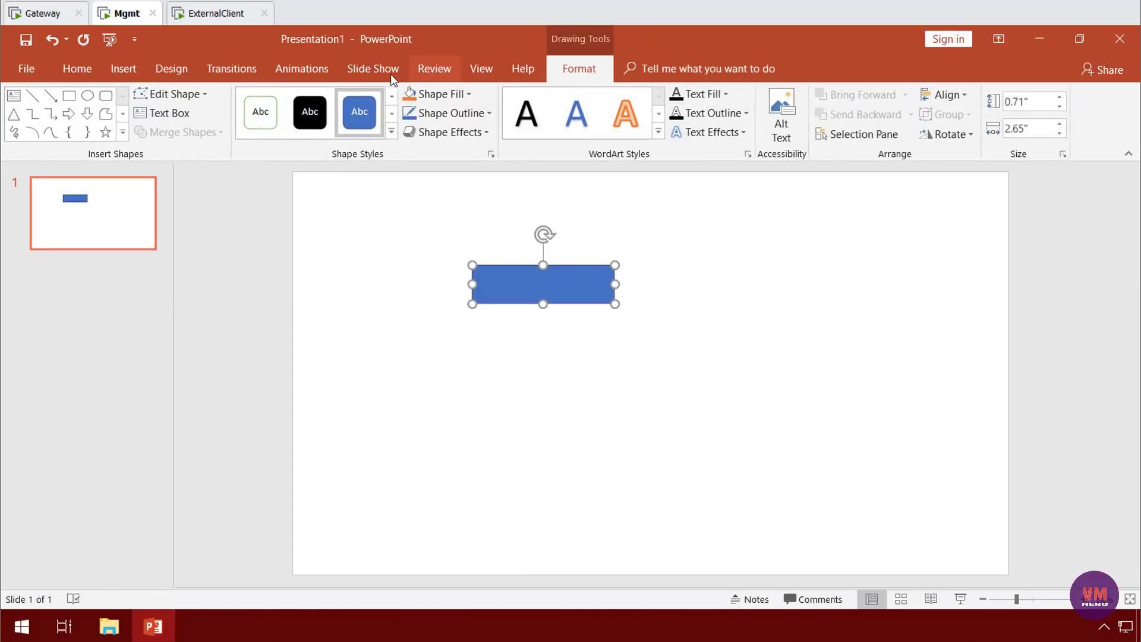
click(161, 72)
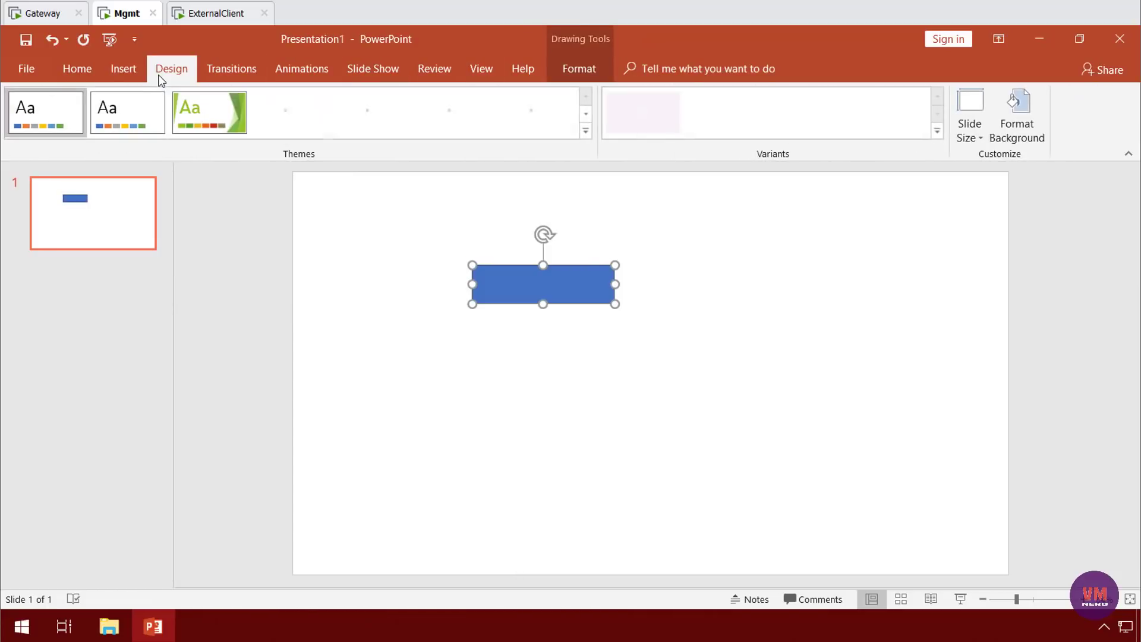
click(932, 132)
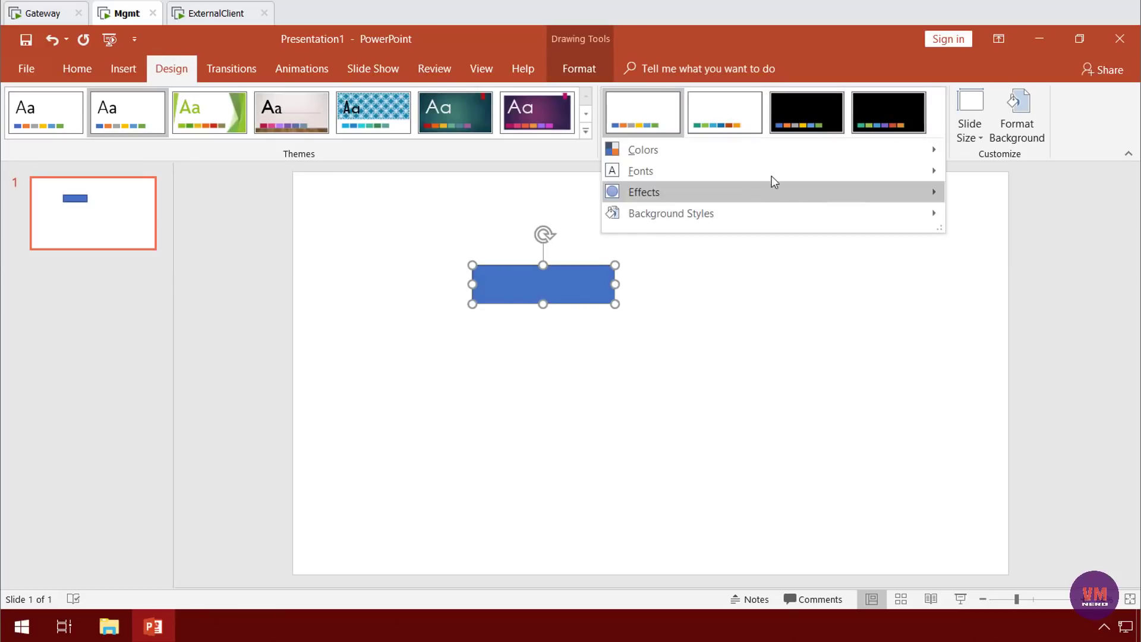
mouse_move(796, 148)
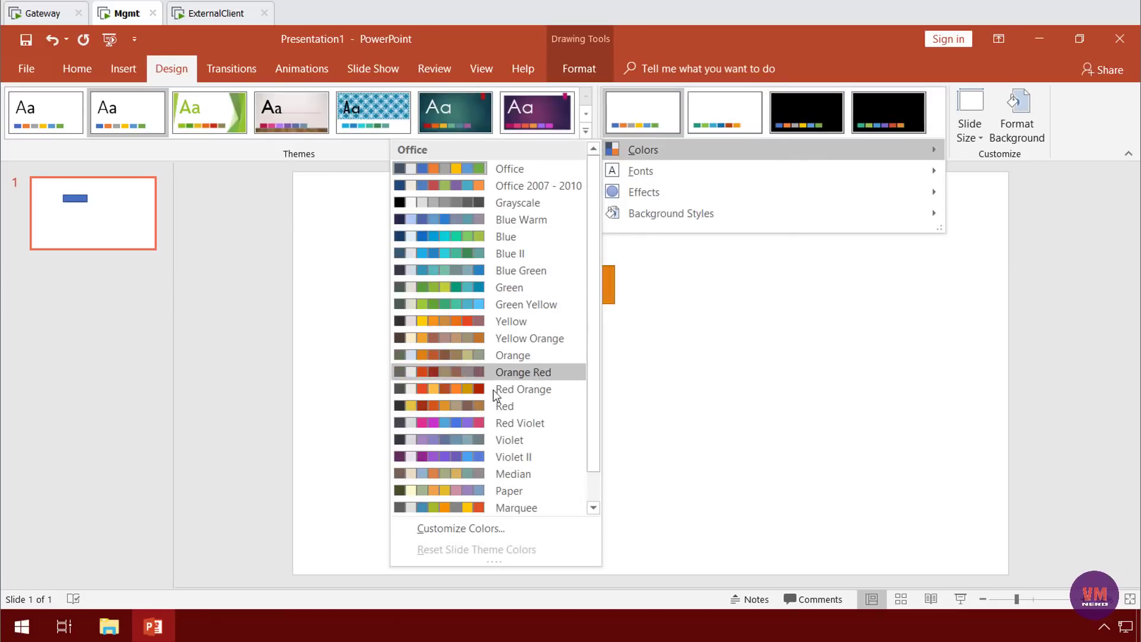
click(491, 370)
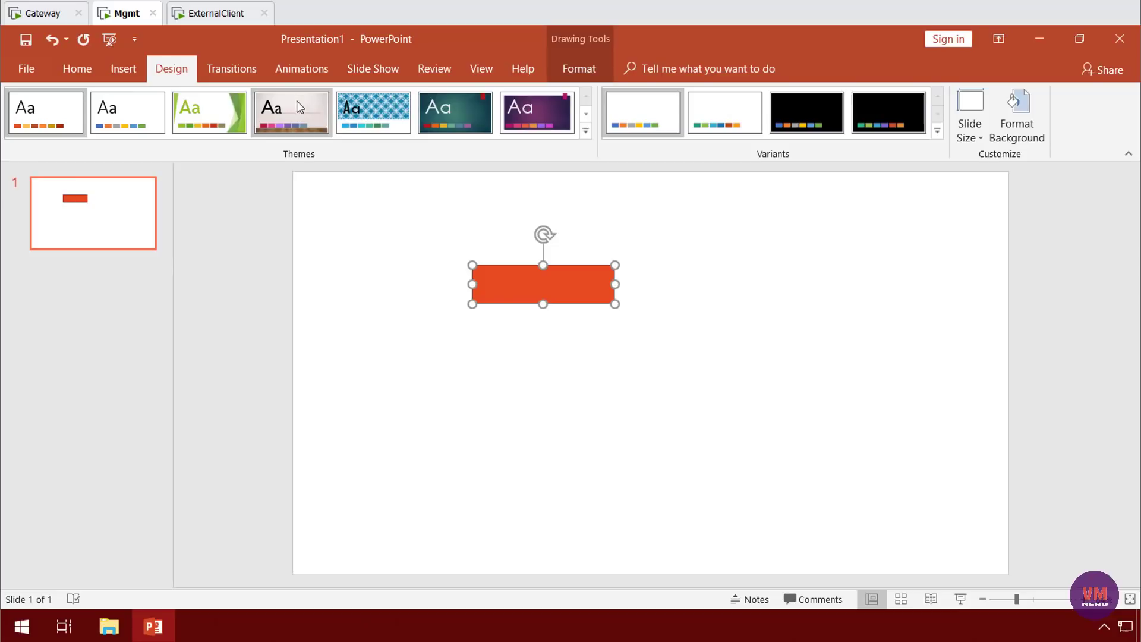
Give the rectangle the dark-red shape style.
click(565, 70)
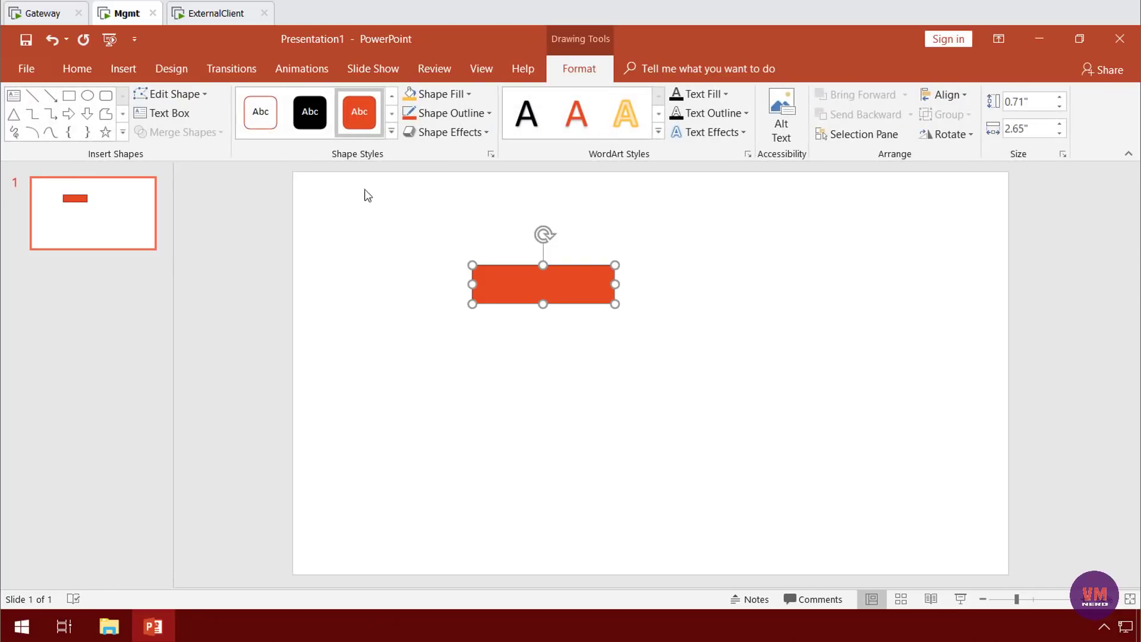
click(392, 133)
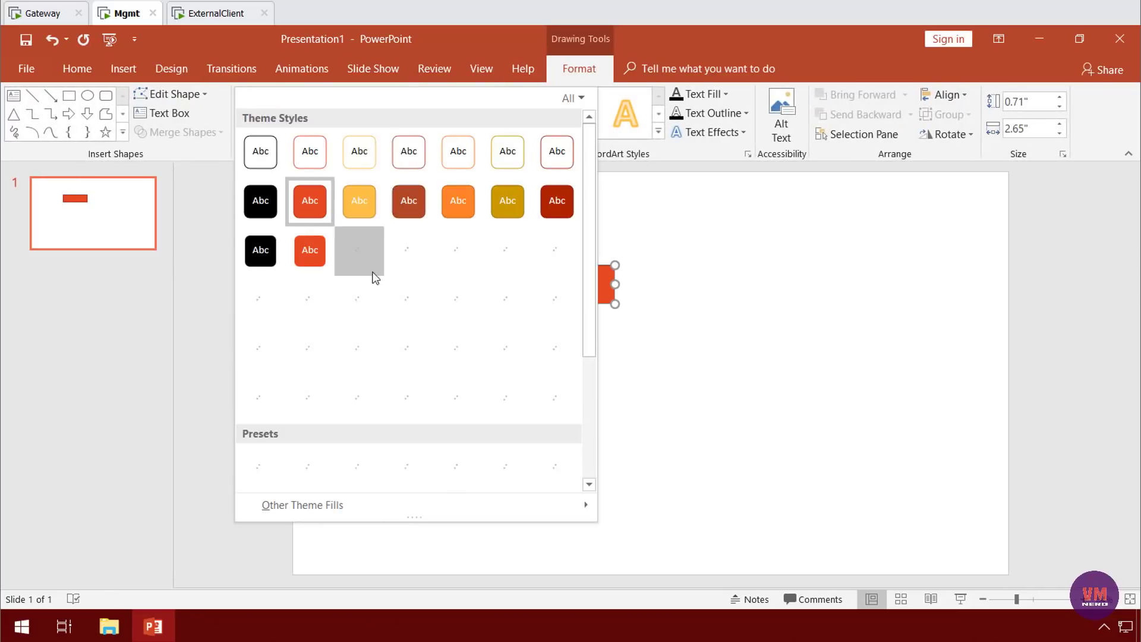
click(574, 205)
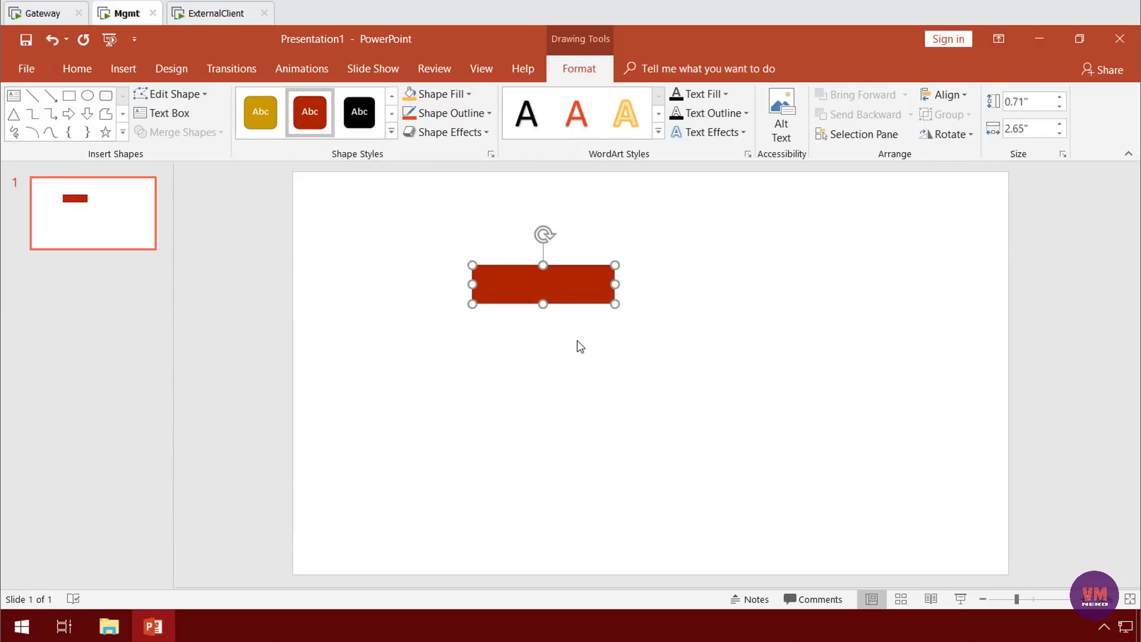
Label the rectangle ISP, nudge it right, and enlarge the text to 28 pt.
text(ISP)
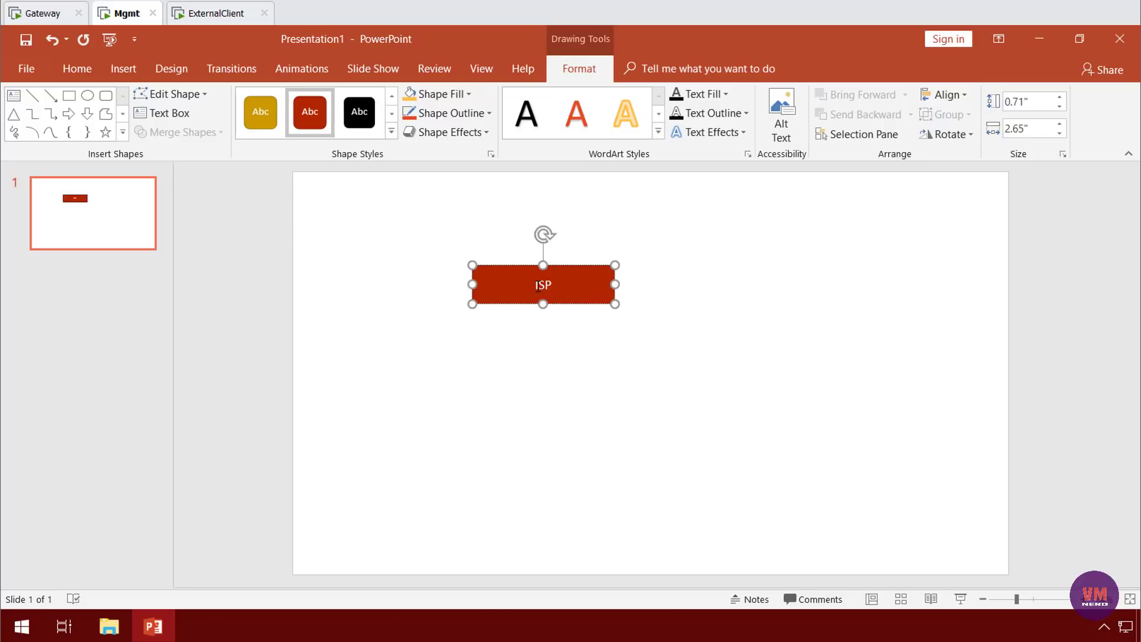
drag(538, 286, 547, 288)
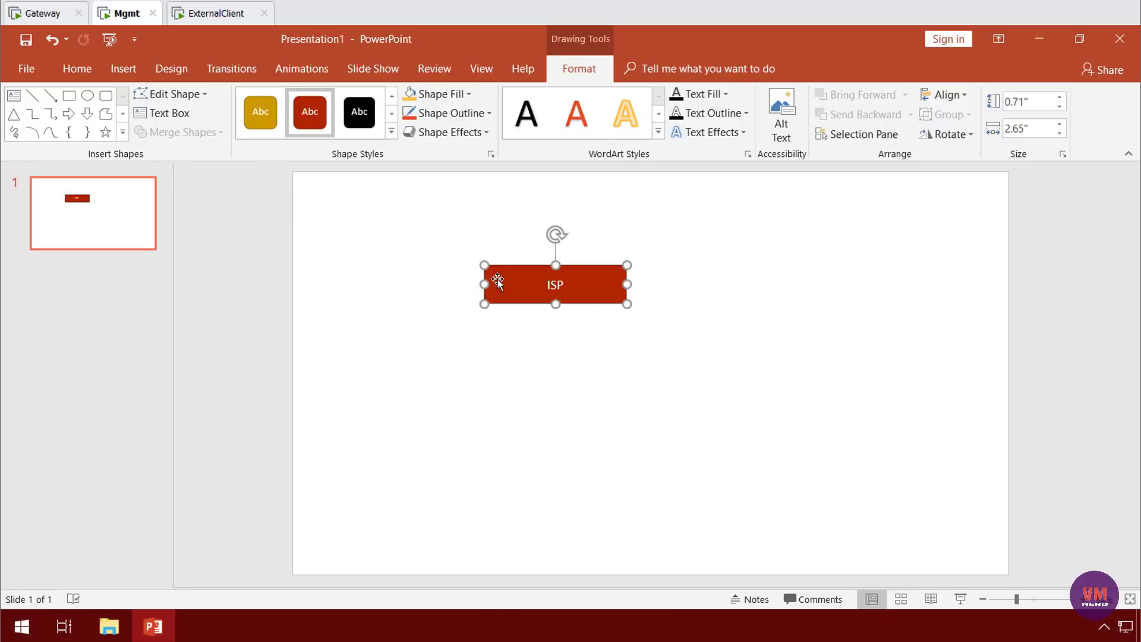
double_click(559, 286)
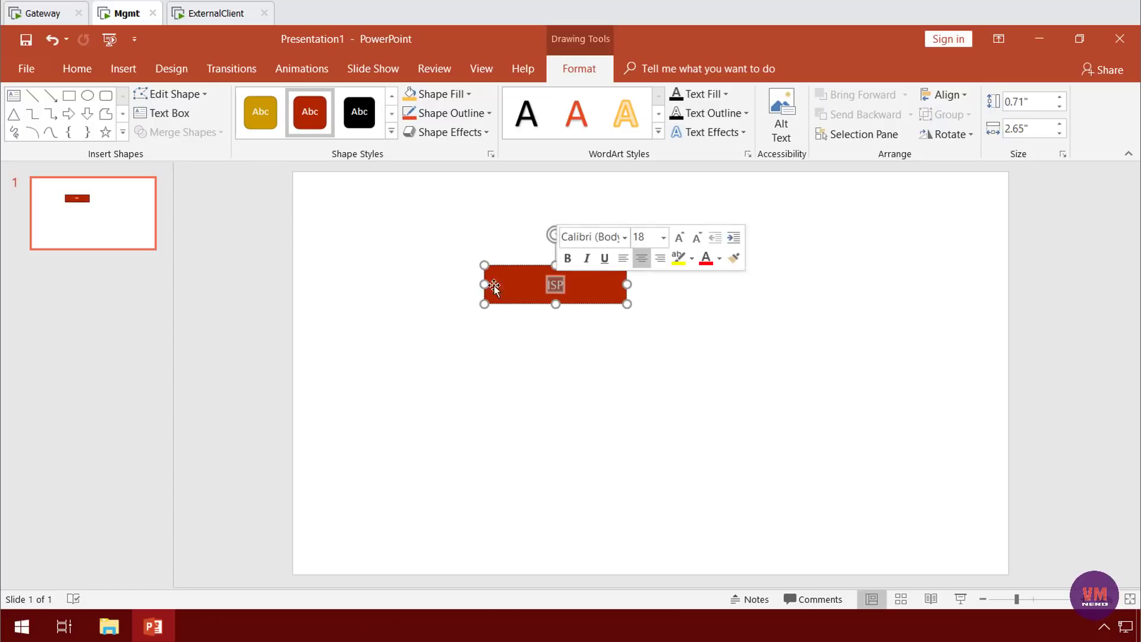
click(77, 69)
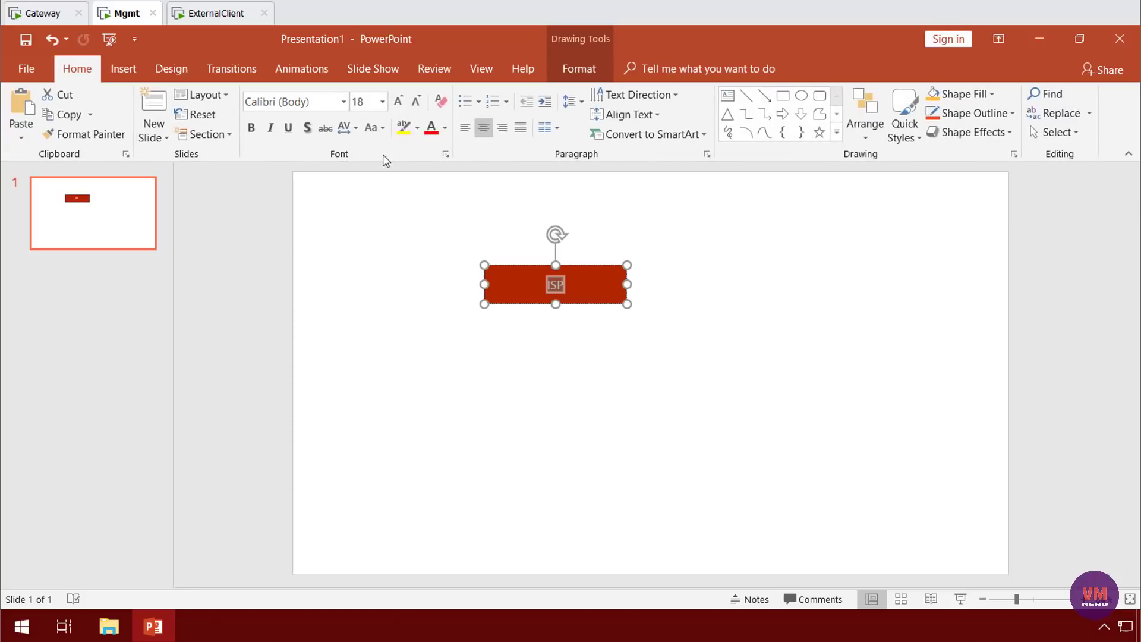
click(398, 102)
click(398, 102)
click(398, 101)
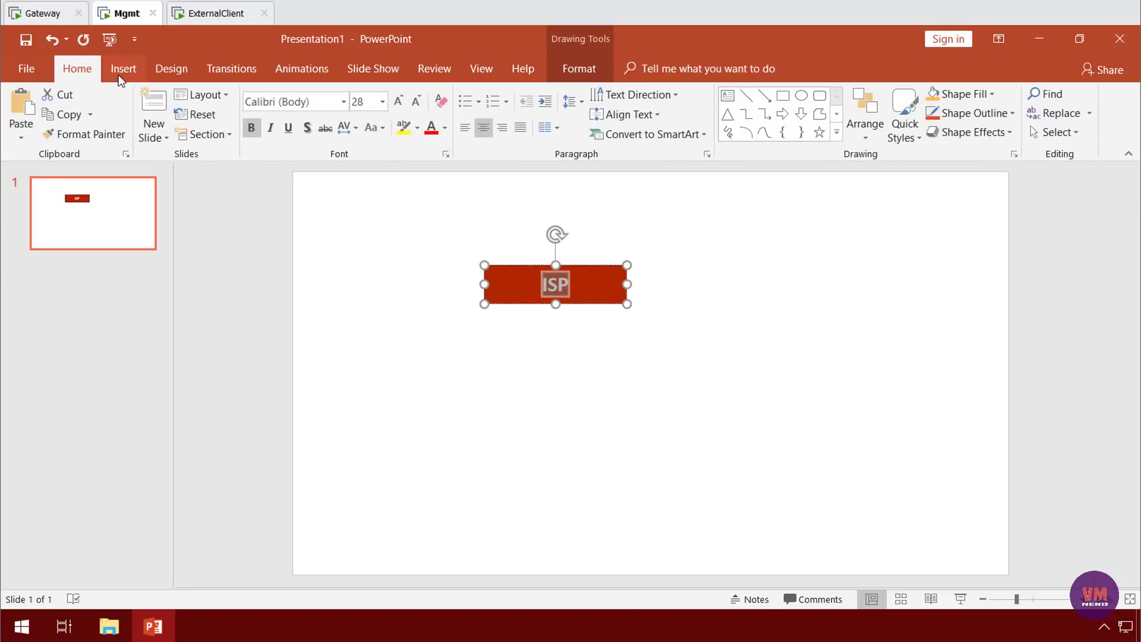
Duplicate the ISP box with copy and paste.
click(564, 317)
click(607, 298)
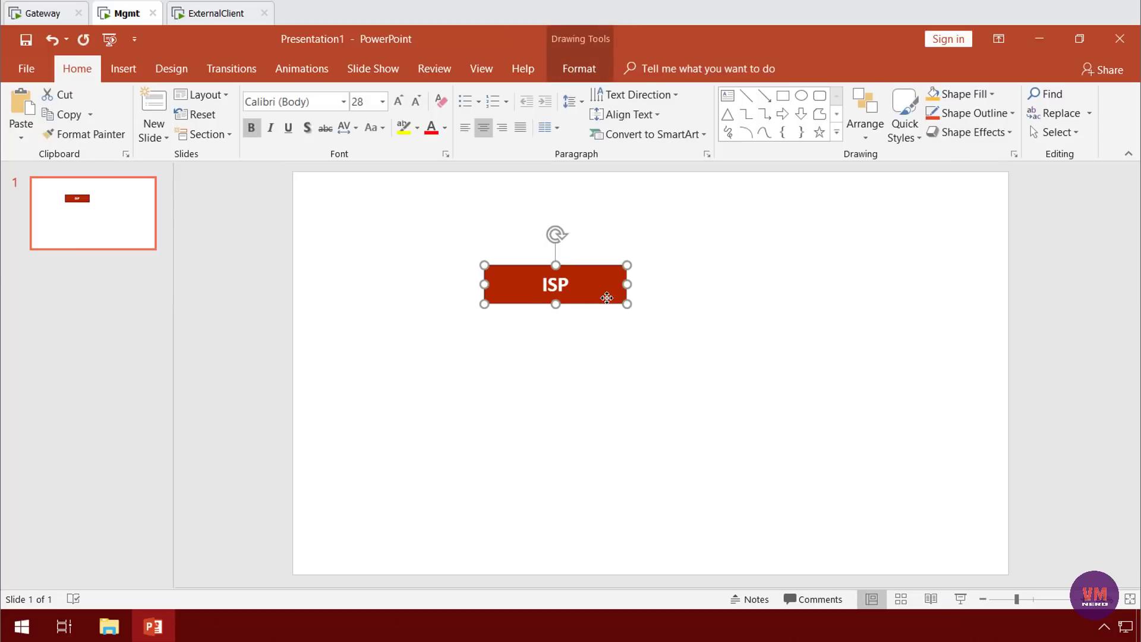
key(ctrl+c)
key(ctrl+v)
Place the duplicate below the ISP box, align them, and relabel the copy PFSENSE.
drag(591, 293, 659, 402)
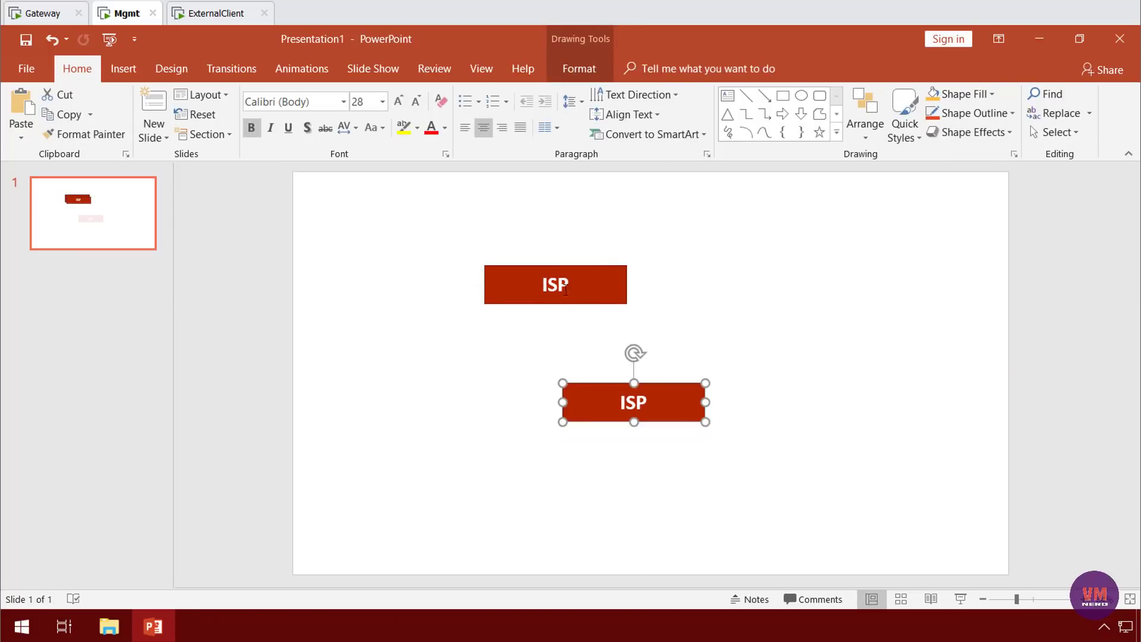
double_click(580, 278)
drag(580, 277, 659, 298)
double_click(648, 406)
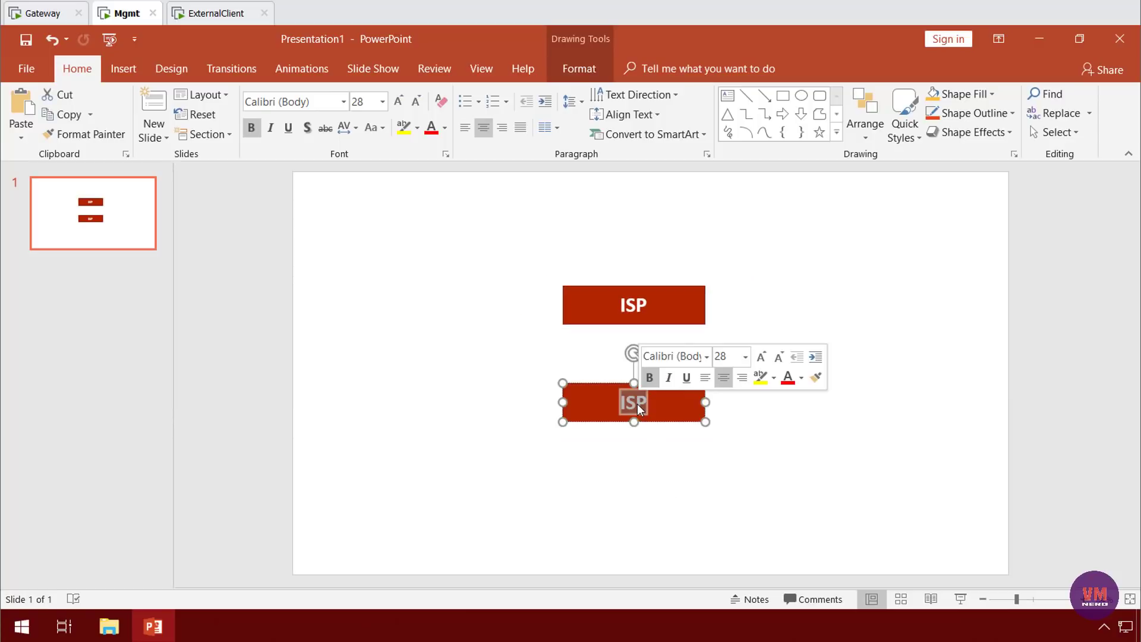
text(PFSENSE)
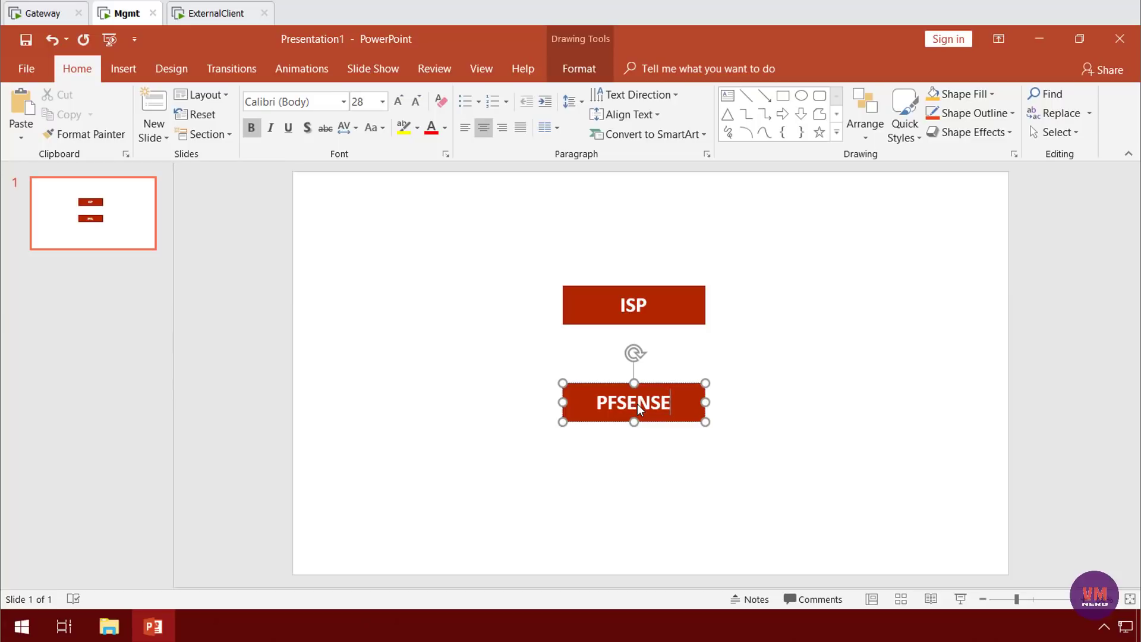
Copy the PFSENSE box, place it underneath, and relabel it MGMT.
click(504, 459)
click(618, 410)
click(680, 386)
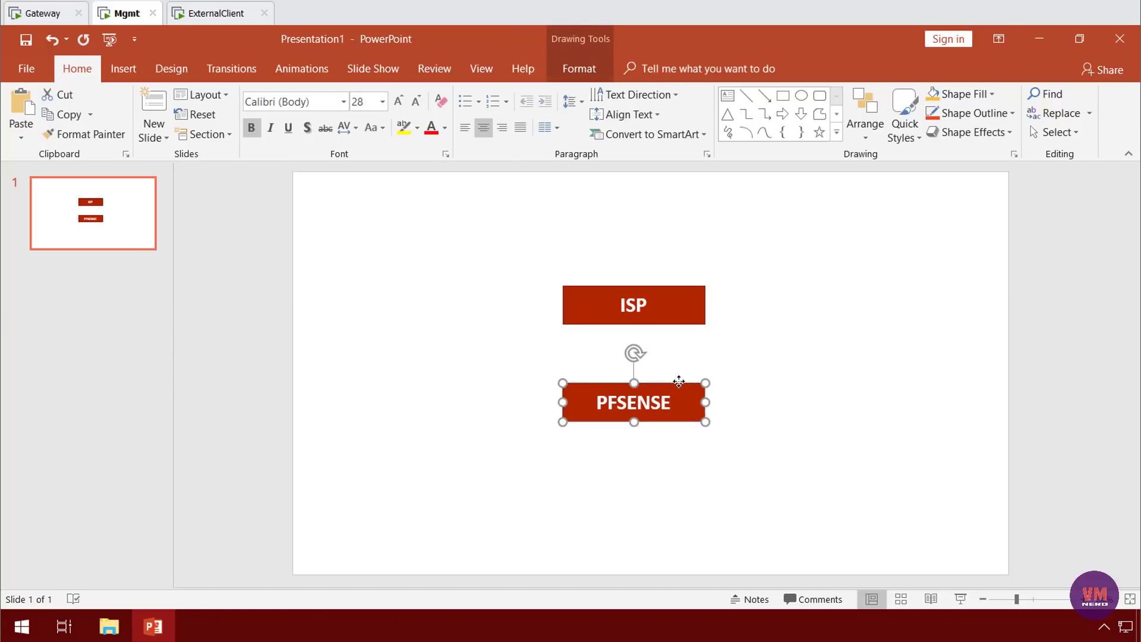
key(ctrl+c)
key(ctrl+v)
drag(683, 412, 652, 493)
click(581, 497)
double_click(581, 497)
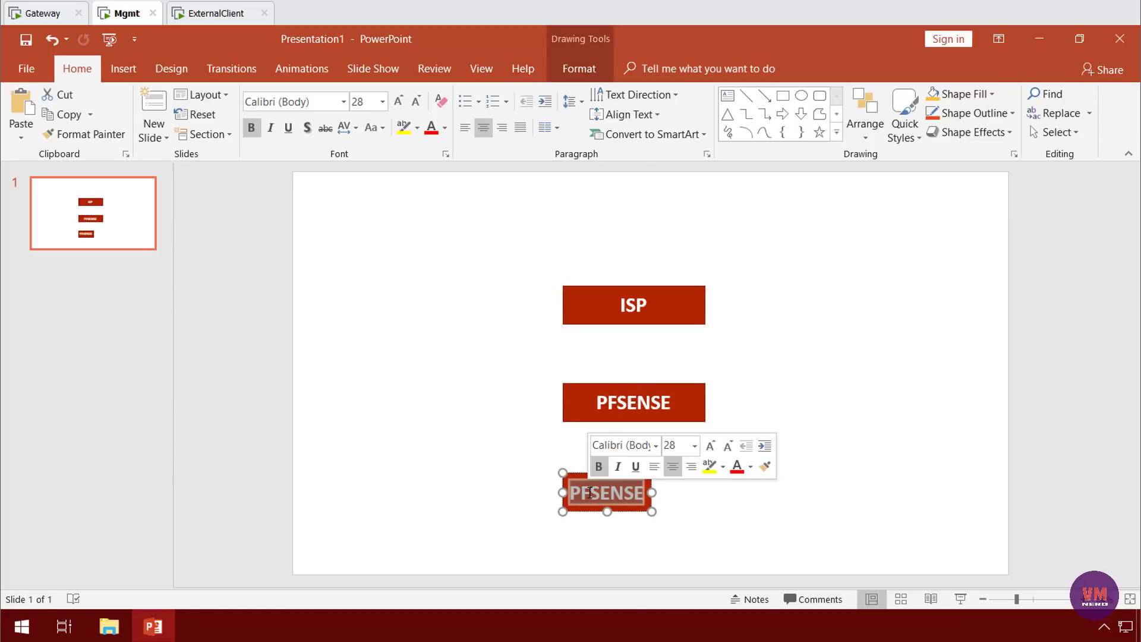
text(MGMT)
Add another PFSENSE copy at the slide's top-left, relabelled EXTERNALCLIENT.
click(708, 436)
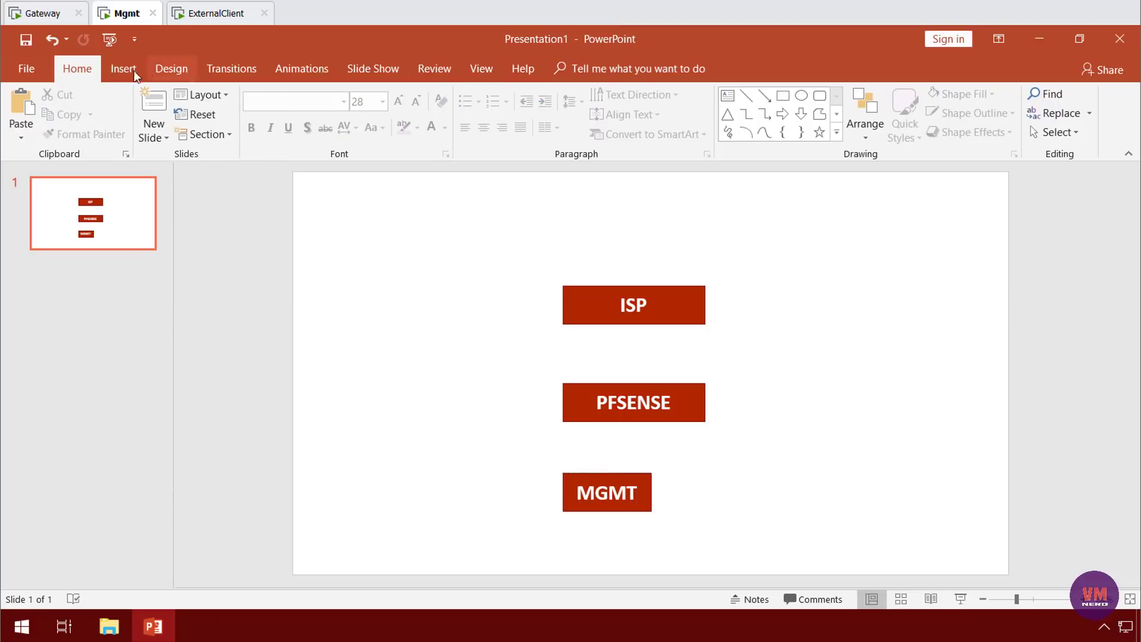
click(611, 386)
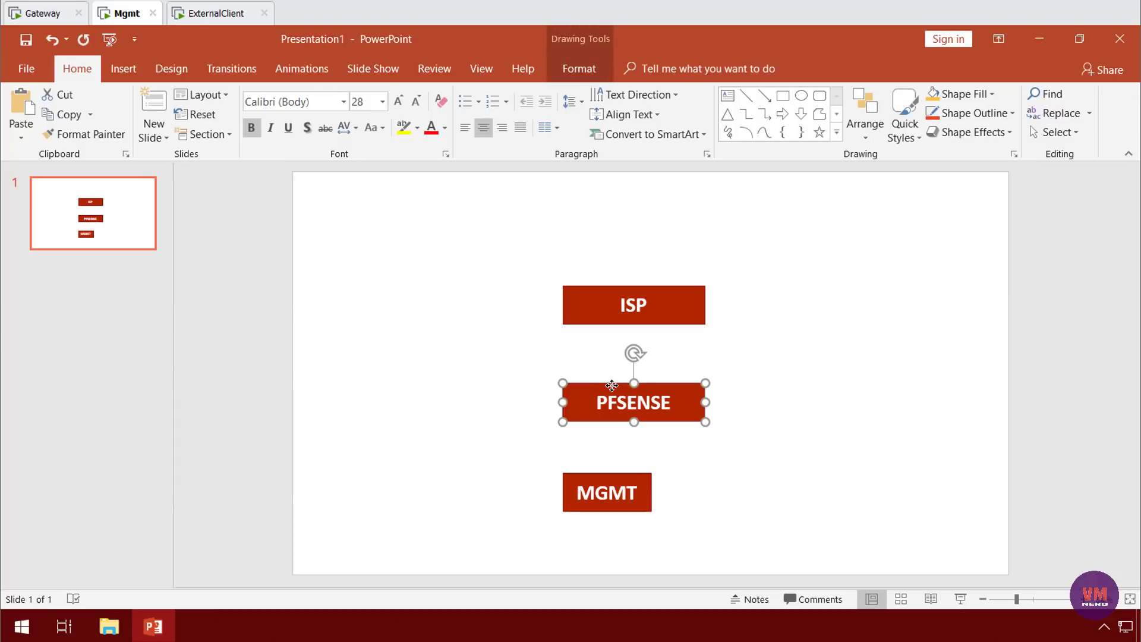
key(ctrl+c)
key(ctrl+v)
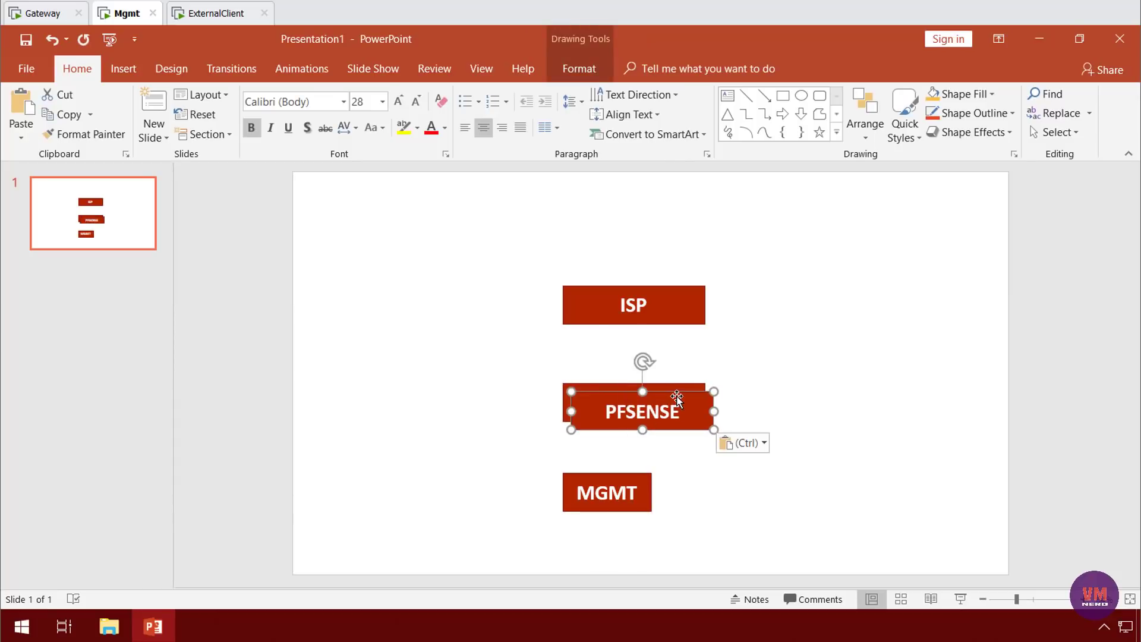
drag(609, 386, 433, 212)
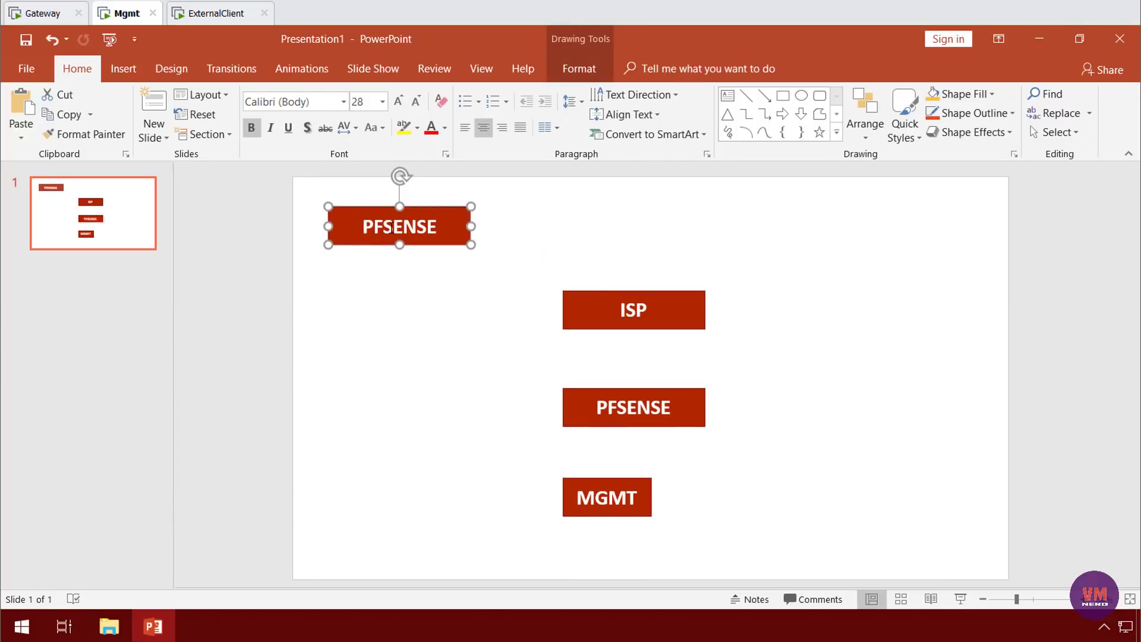
double_click(389, 228)
text(EX)
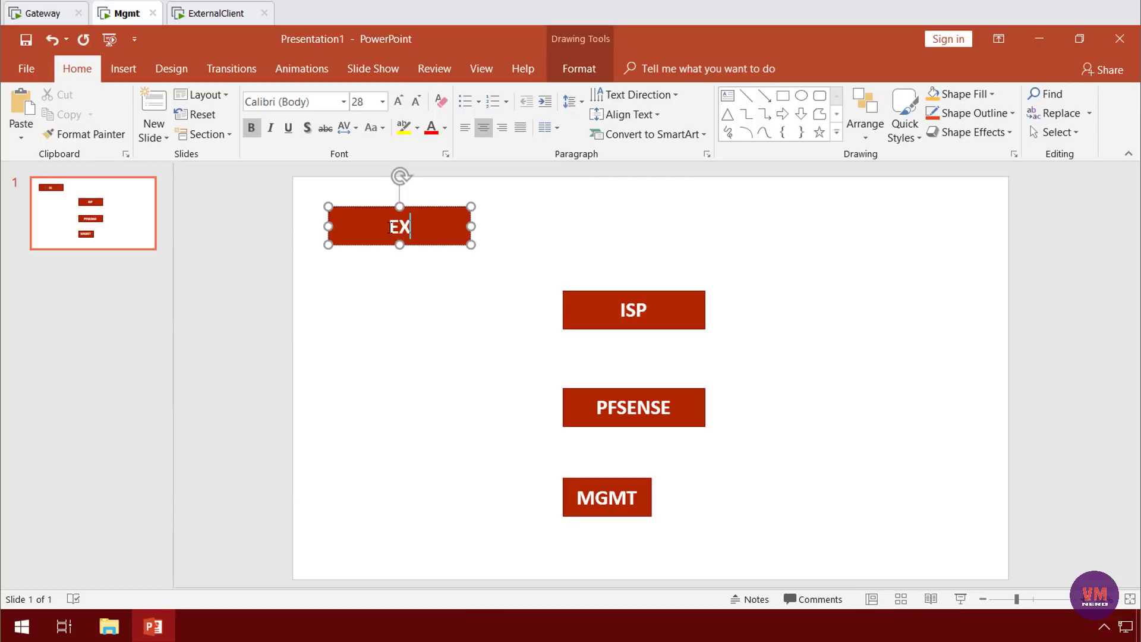
text(TERNALCLIENT)
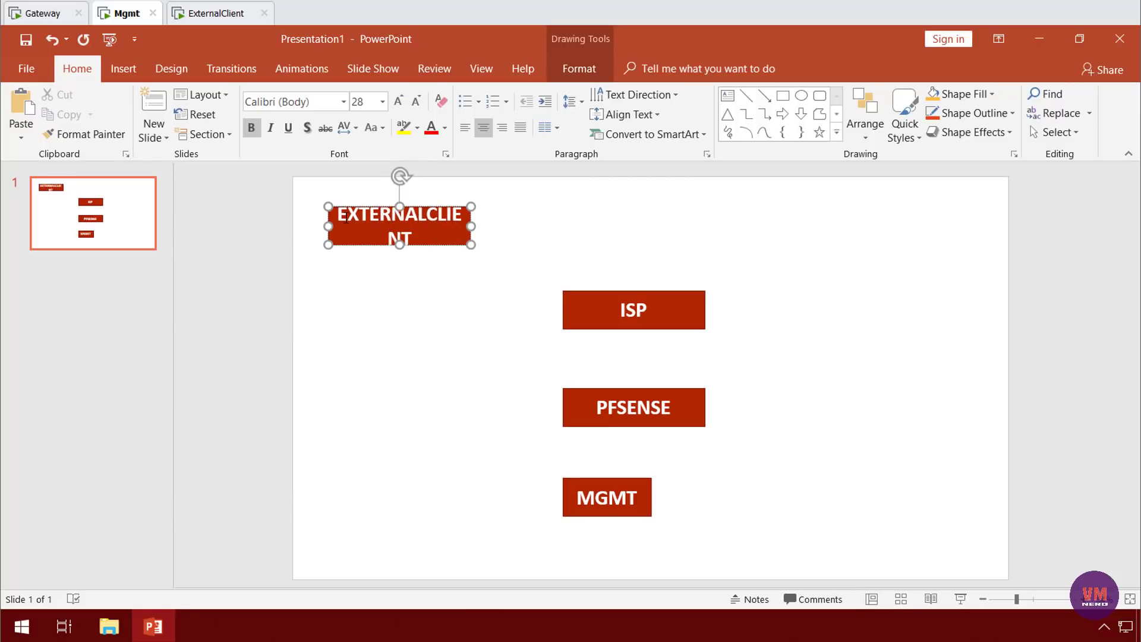
Shrink the EXTERNALCLIENT label from 28 to 20 pt so it fits on one line.
key(ctrl+a)
click(417, 101)
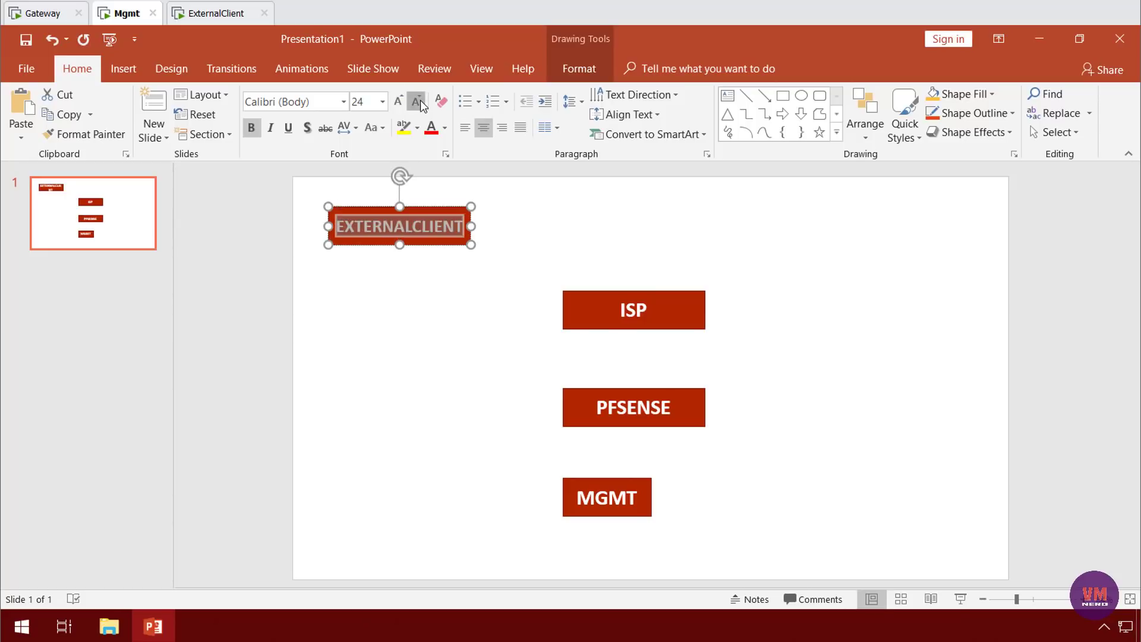
click(419, 100)
click(467, 318)
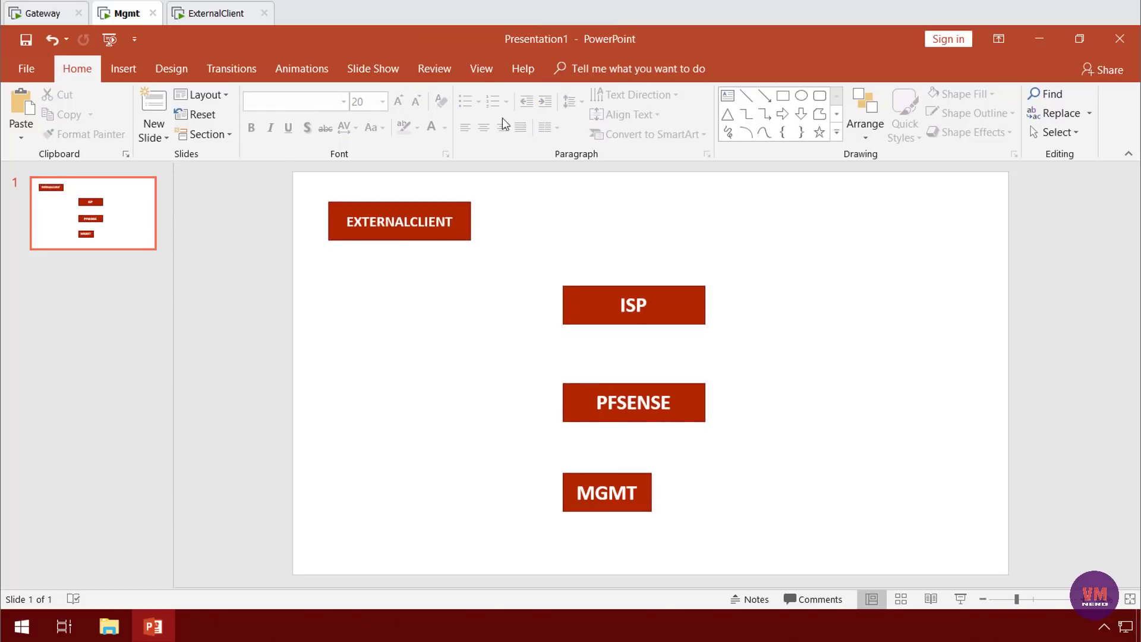
click(114, 69)
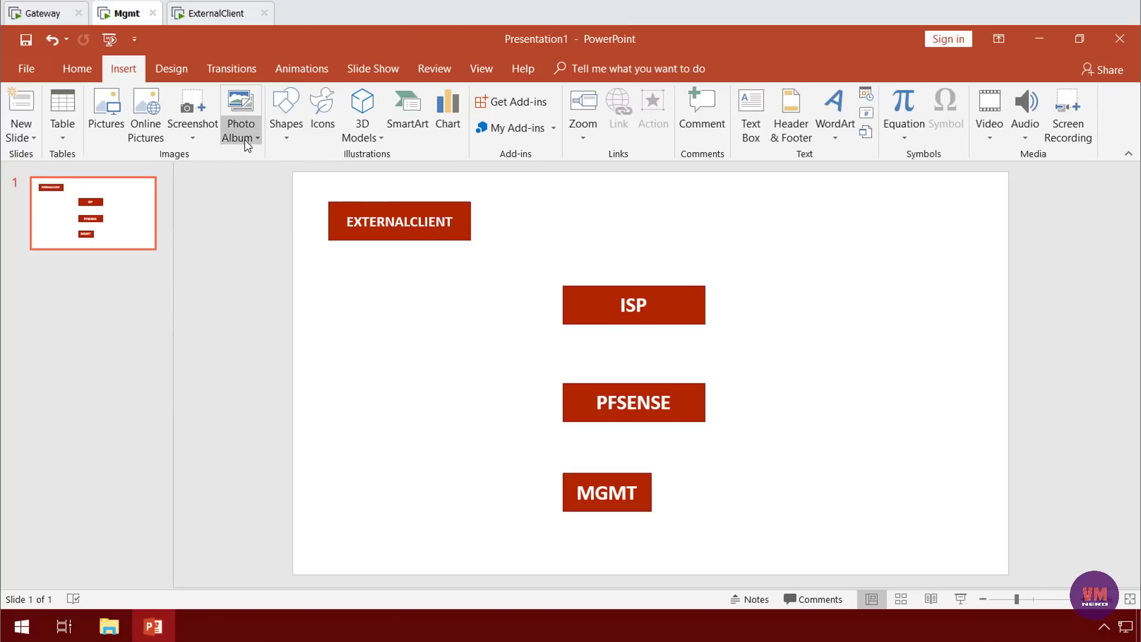
Draw a large cloud around the ISP box and send it to the back.
click(285, 131)
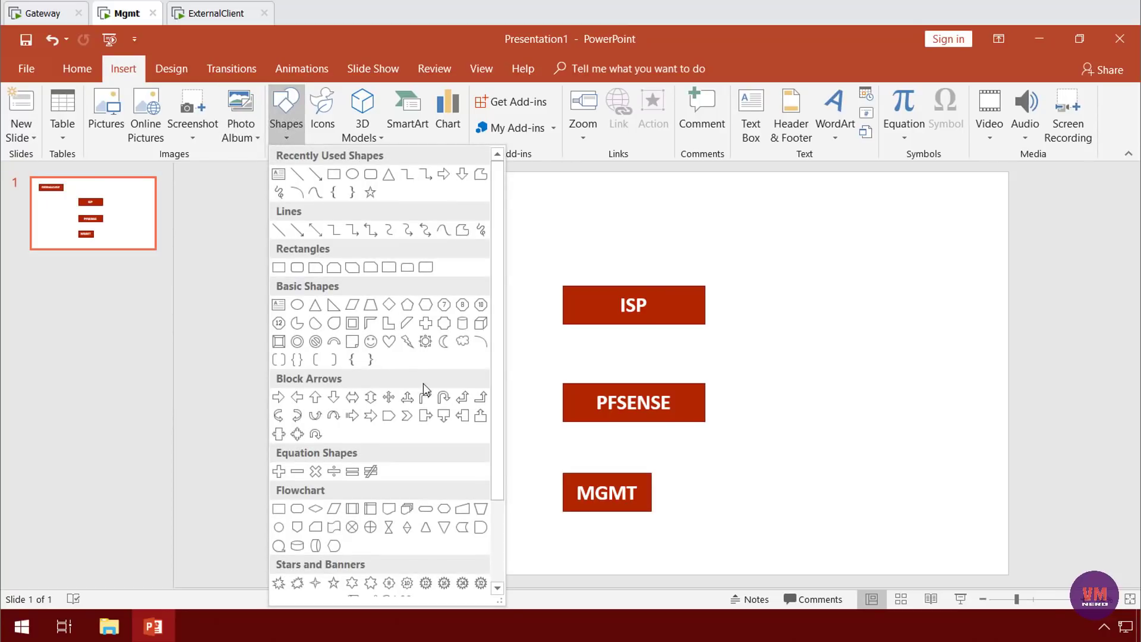
click(463, 341)
mouse_move(542, 184)
mouse_down()
mouse_move(593, 223)
mouse_move(693, 262)
mouse_move(768, 366)
mouse_move(734, 375)
mouse_move(806, 374)
mouse_up()
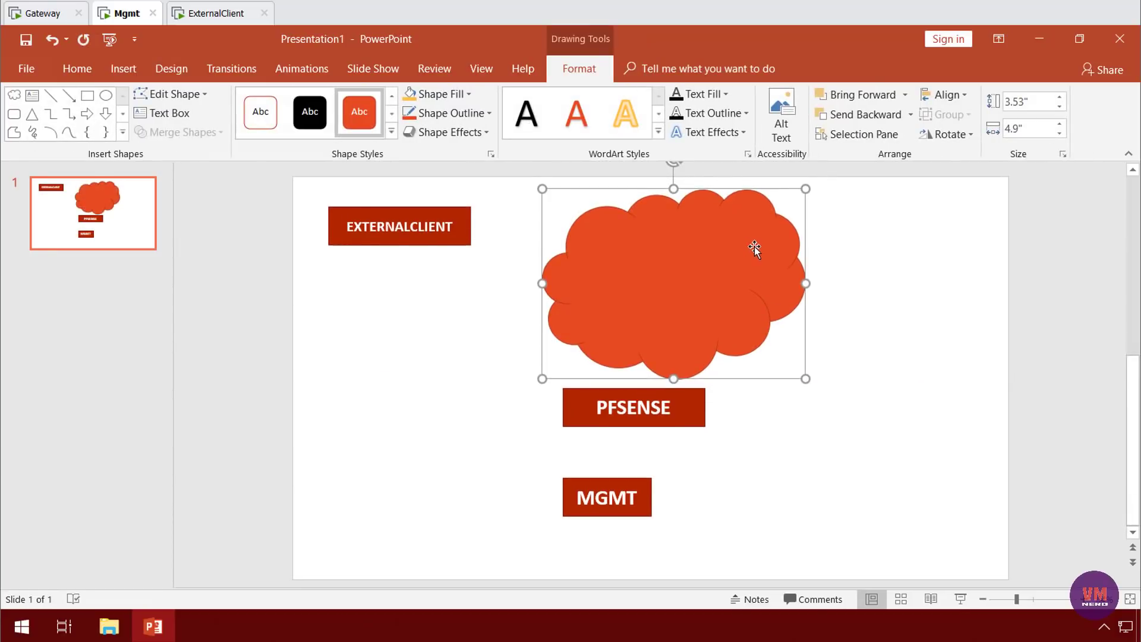
drag(754, 247, 709, 241)
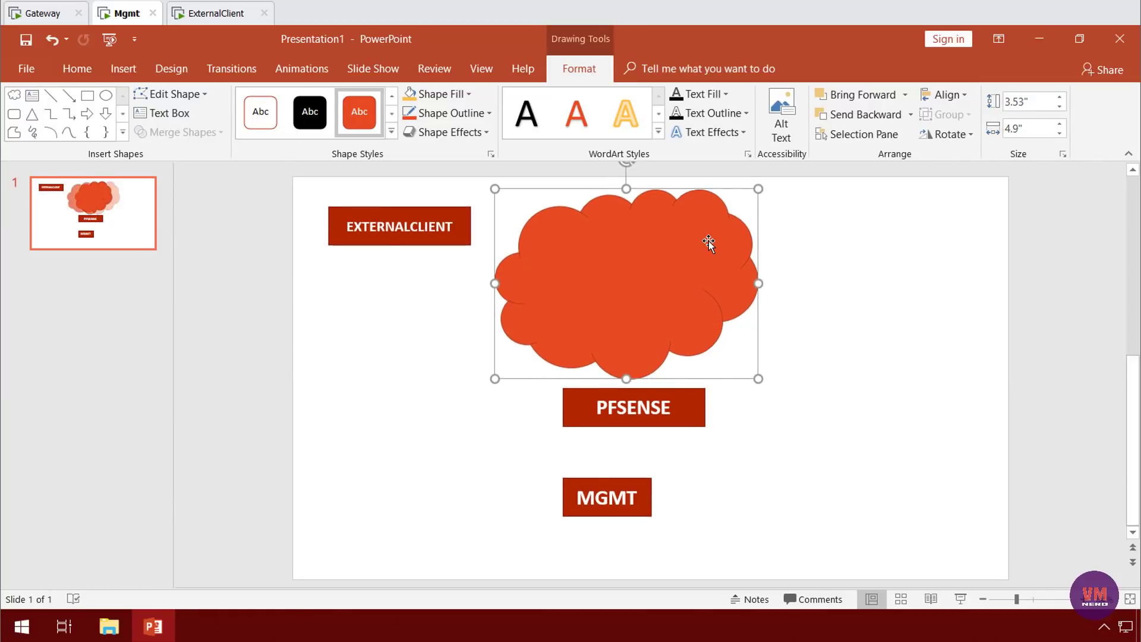
right_click(709, 241)
click(794, 390)
Center ISP in the cloud and line up PFSENSE and MGMT beneath it.
click(658, 308)
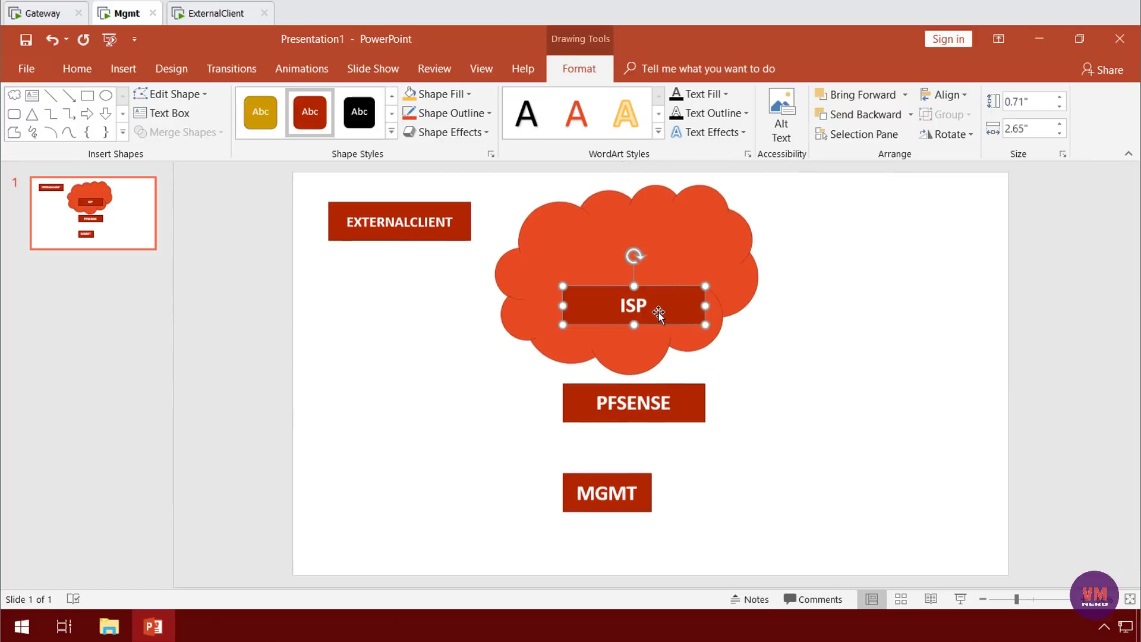
drag(658, 306, 652, 281)
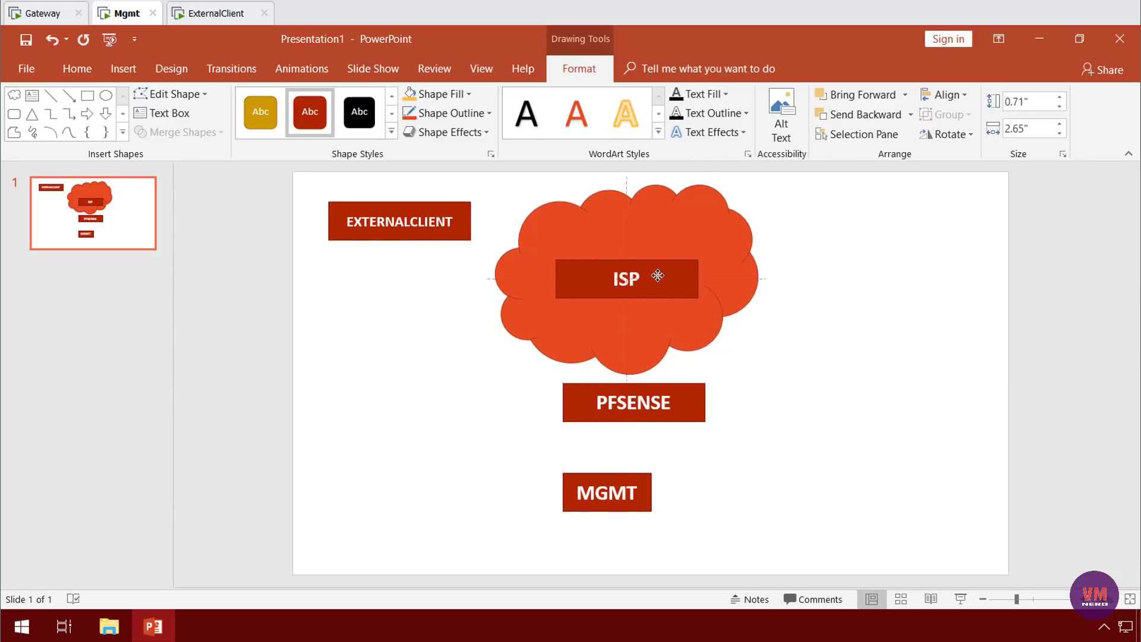
click(669, 389)
drag(669, 390, 662, 391)
drag(623, 476, 615, 490)
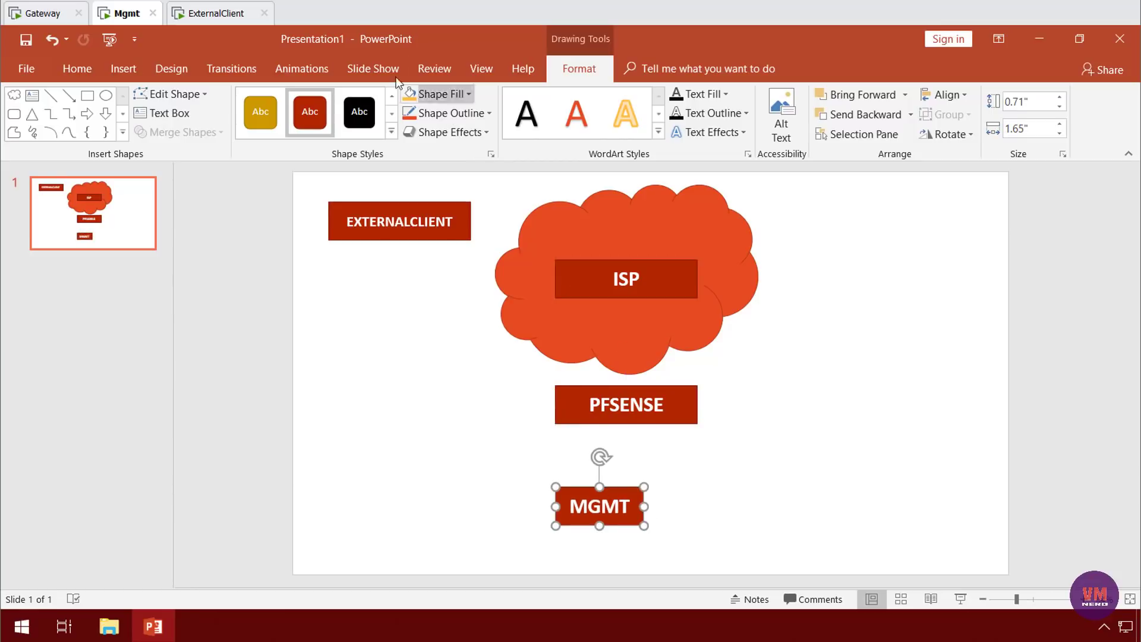
Draw vertical lines from MGMT's top to PFSENSE, and from PFSENSE's top to ISP.
click(84, 70)
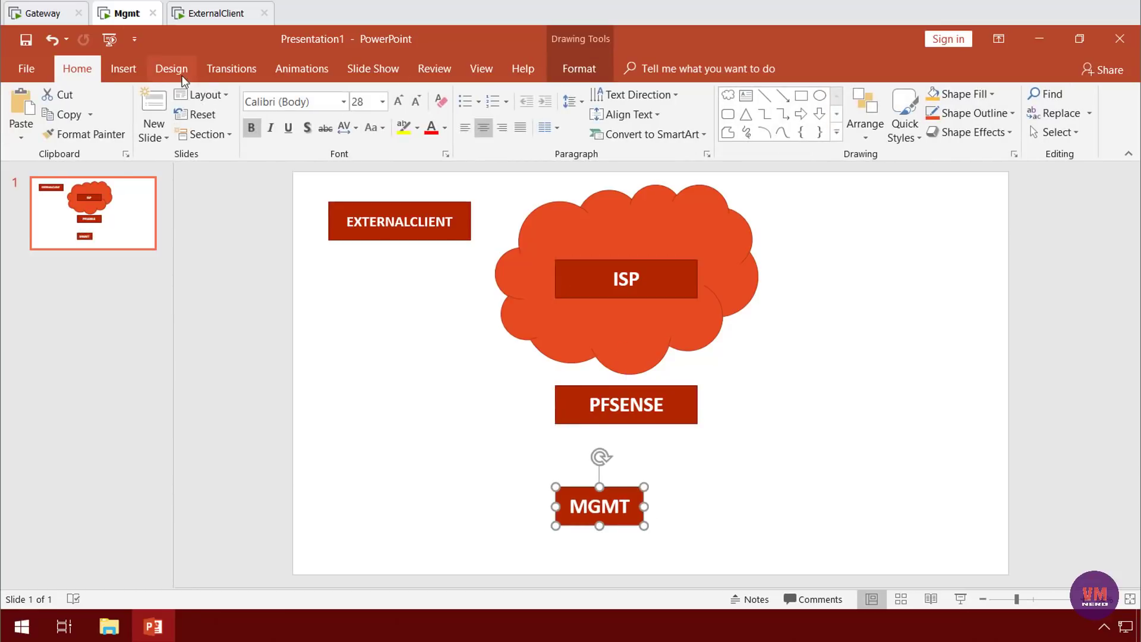
click(122, 69)
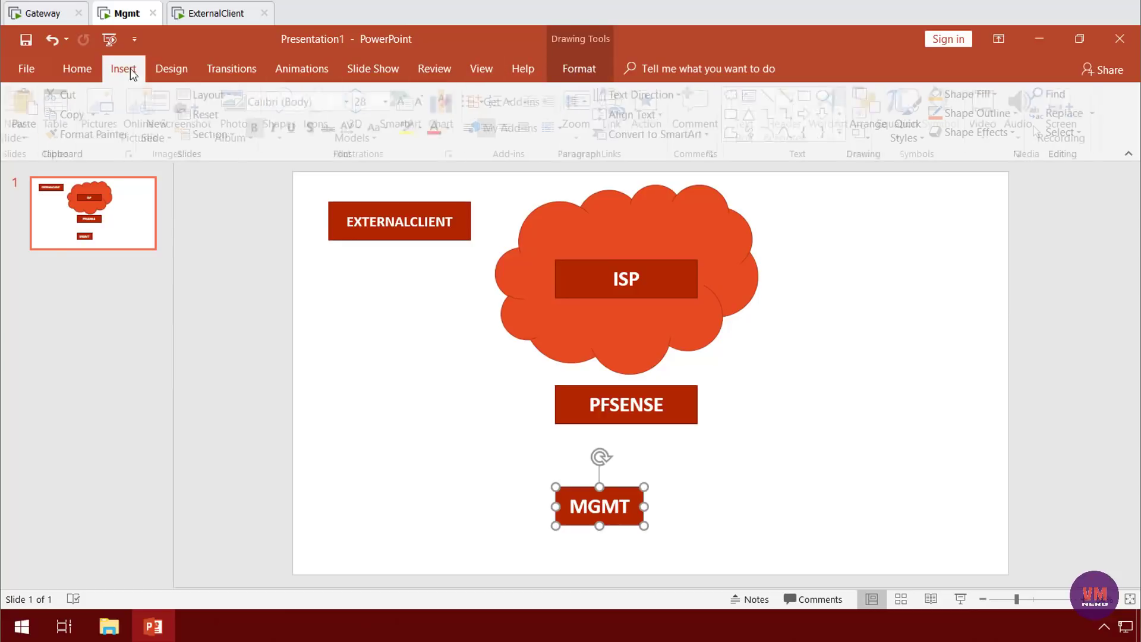
click(80, 71)
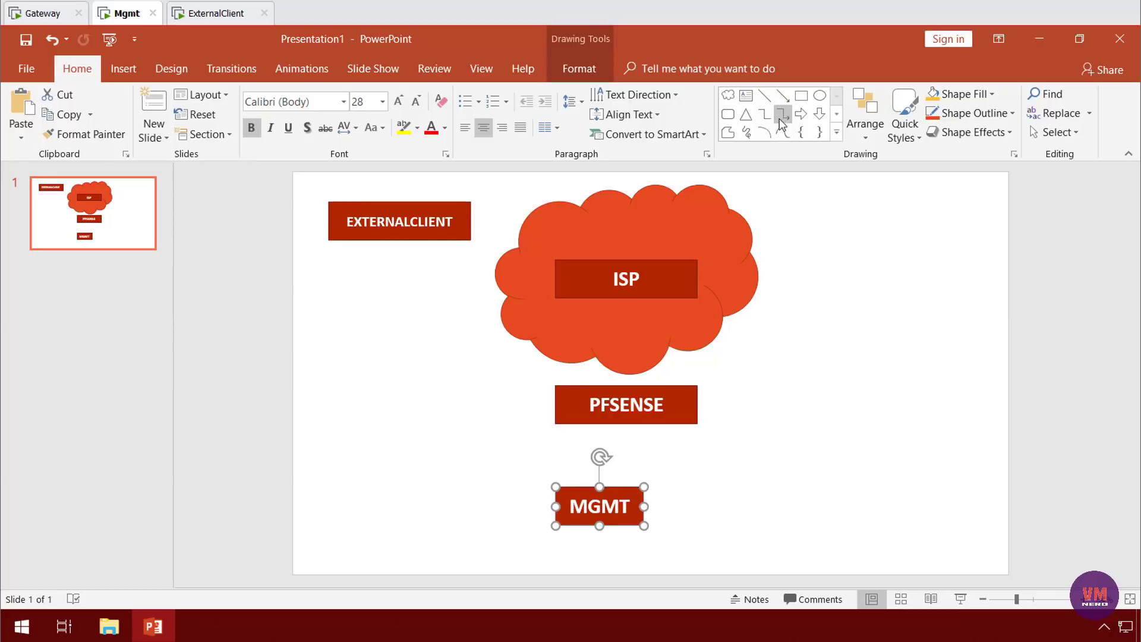
click(764, 95)
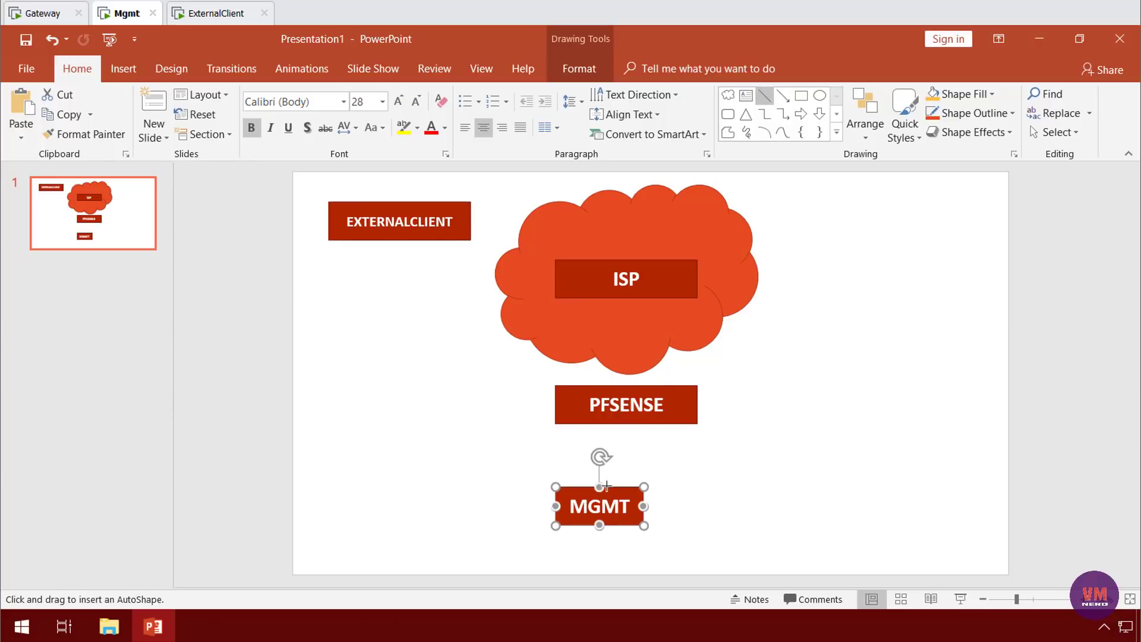
drag(598, 488, 598, 424)
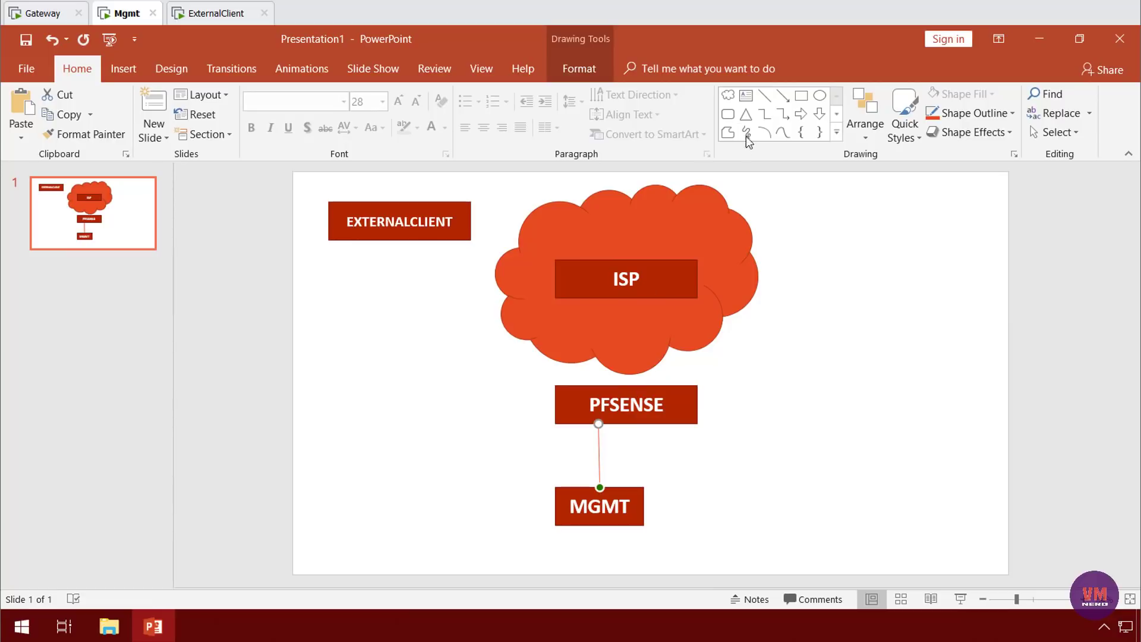
click(766, 97)
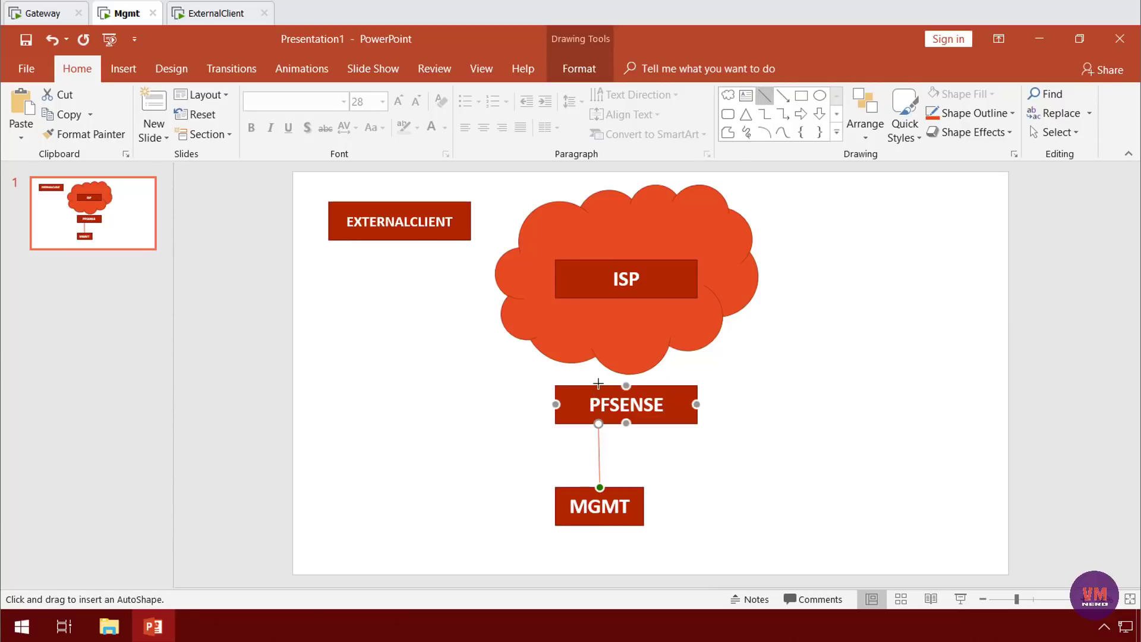
drag(598, 386, 599, 298)
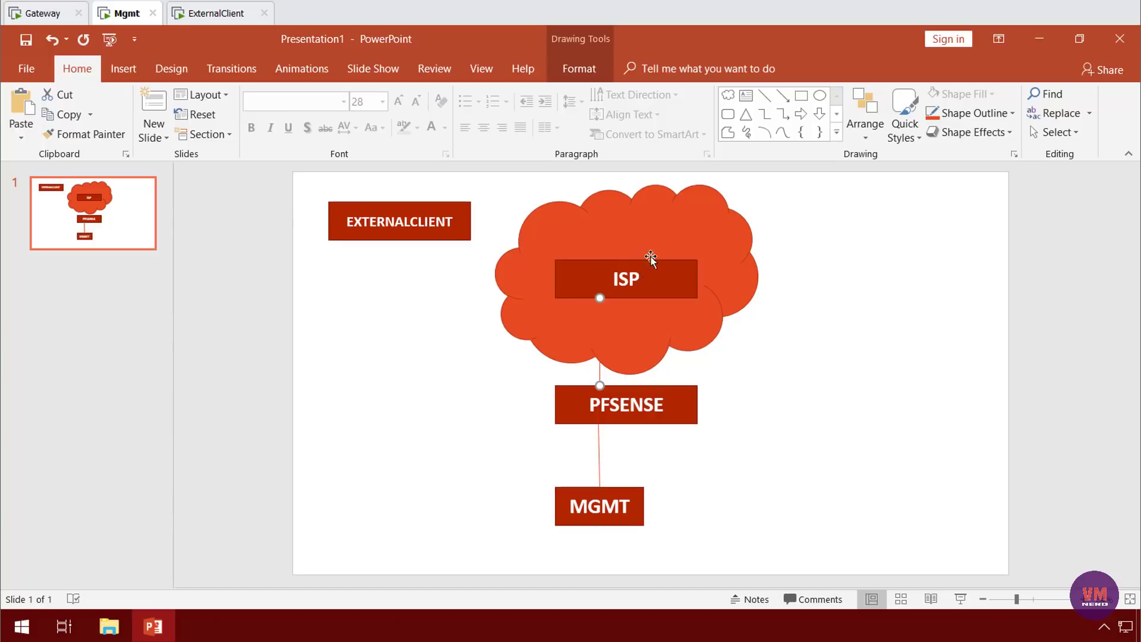
Apply the orange line style to both the ISP–PFSENSE and PFSENSE–MGMT lines.
click(579, 75)
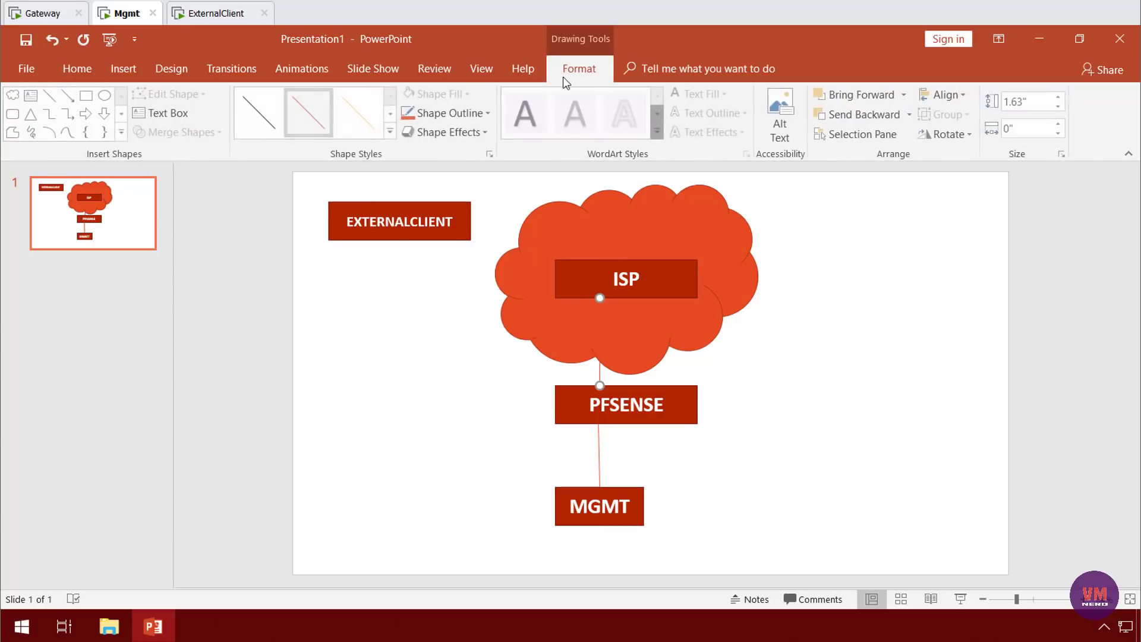
click(368, 121)
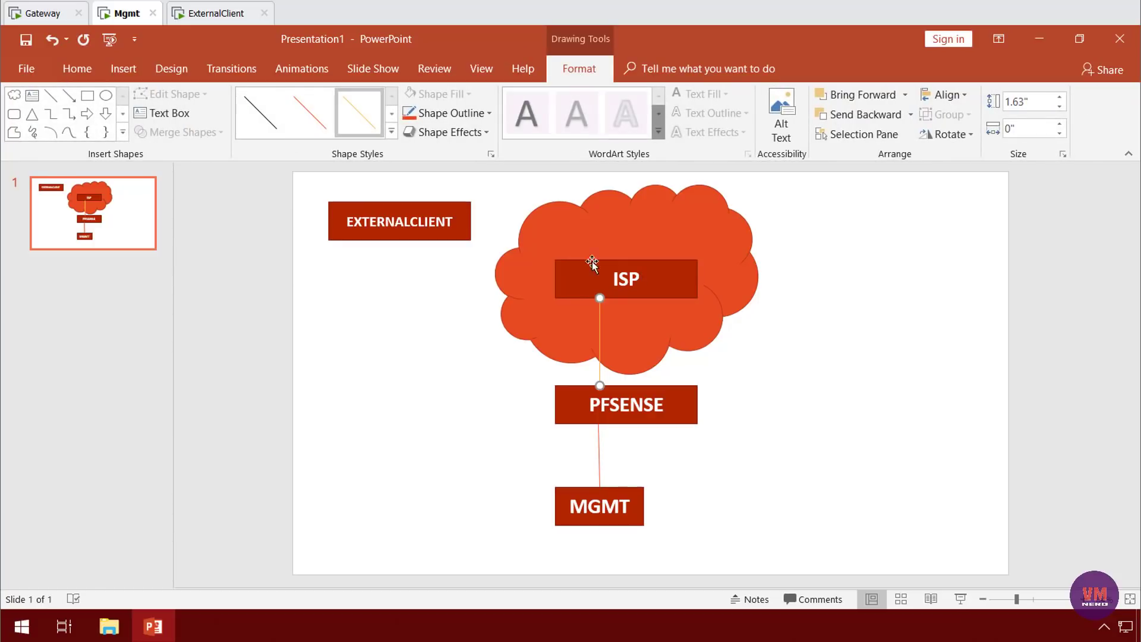
click(600, 437)
click(368, 115)
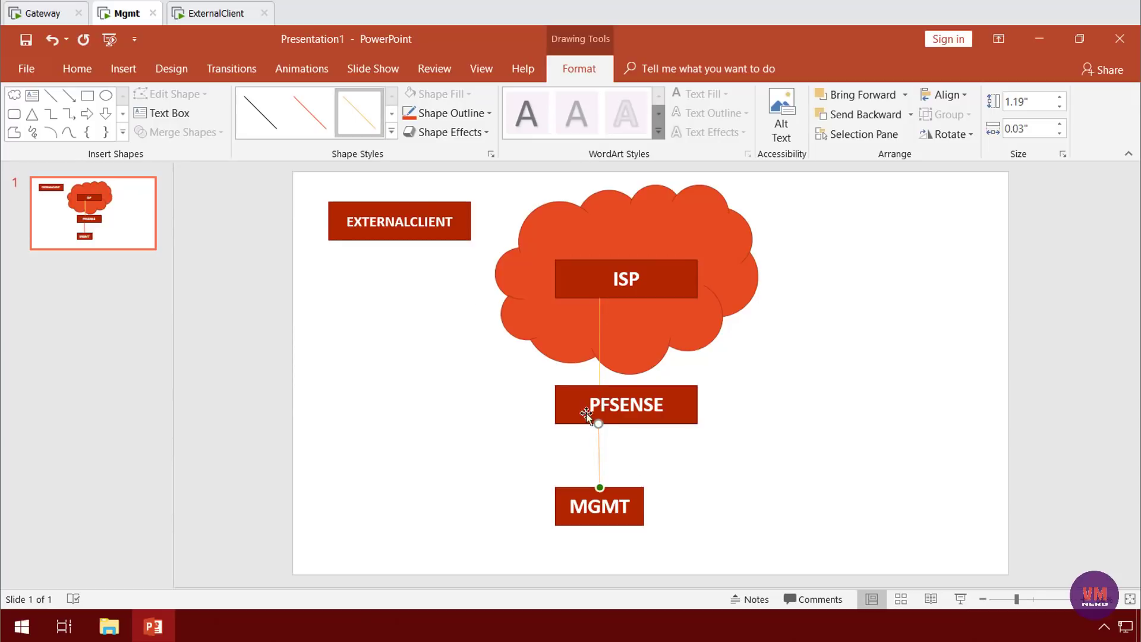
click(754, 498)
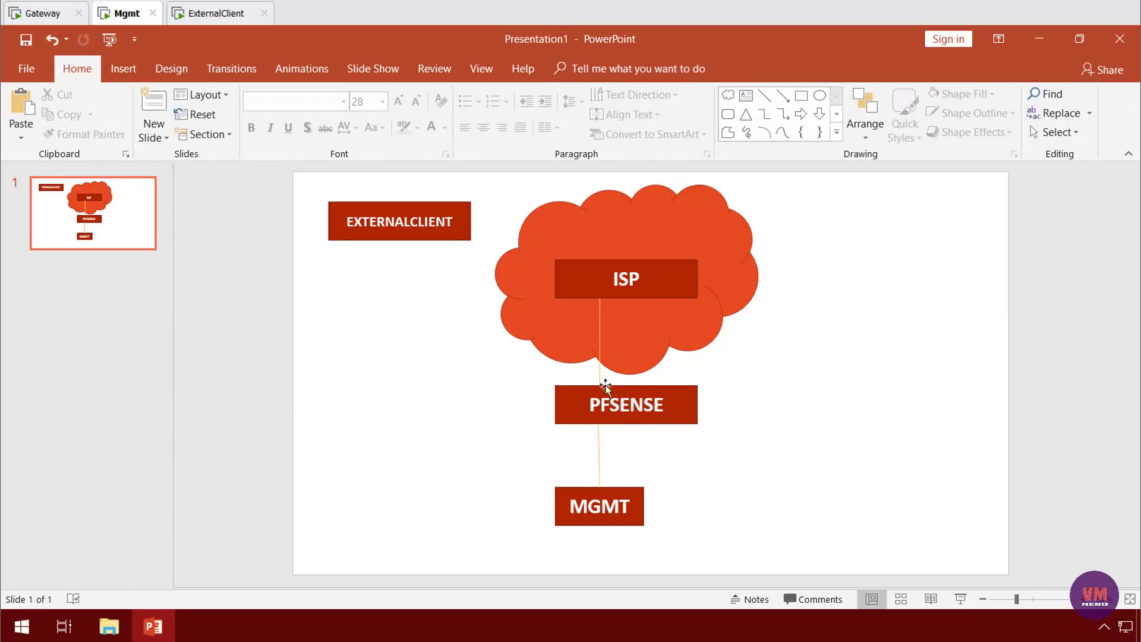
Set the ISP–PFSENSE line's outline weight to 4½ pt.
click(601, 327)
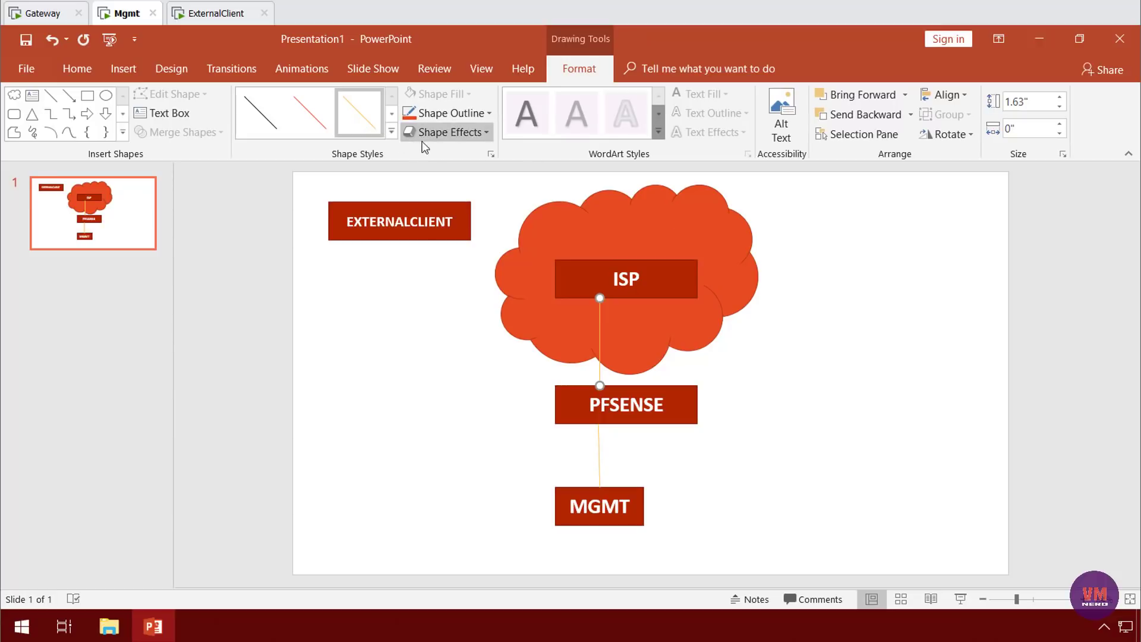
click(490, 114)
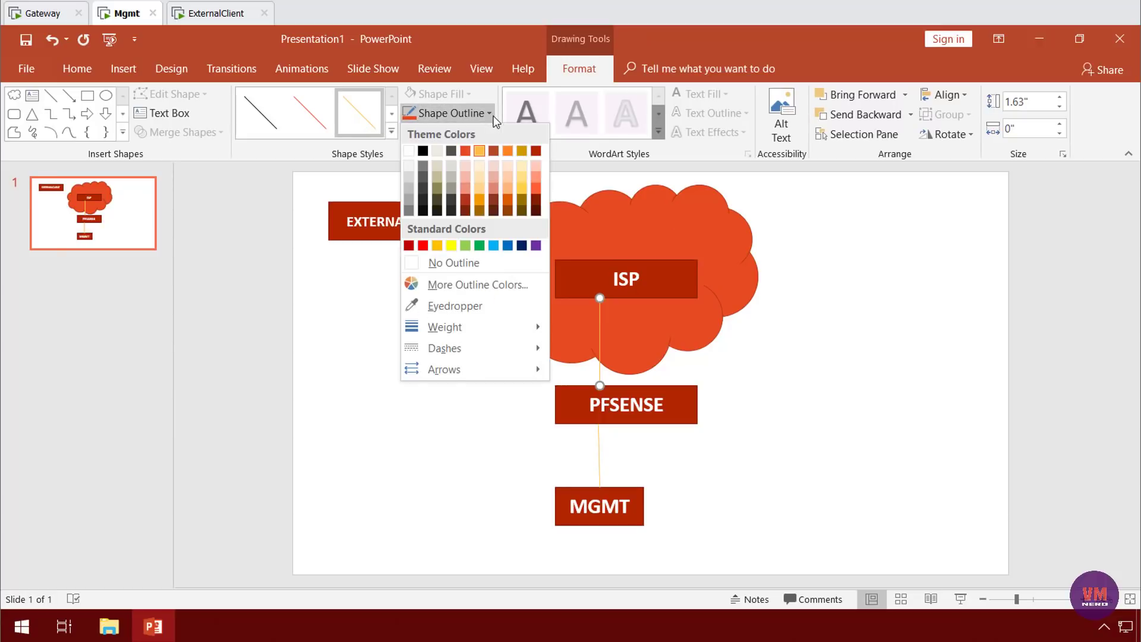
mouse_move(522, 334)
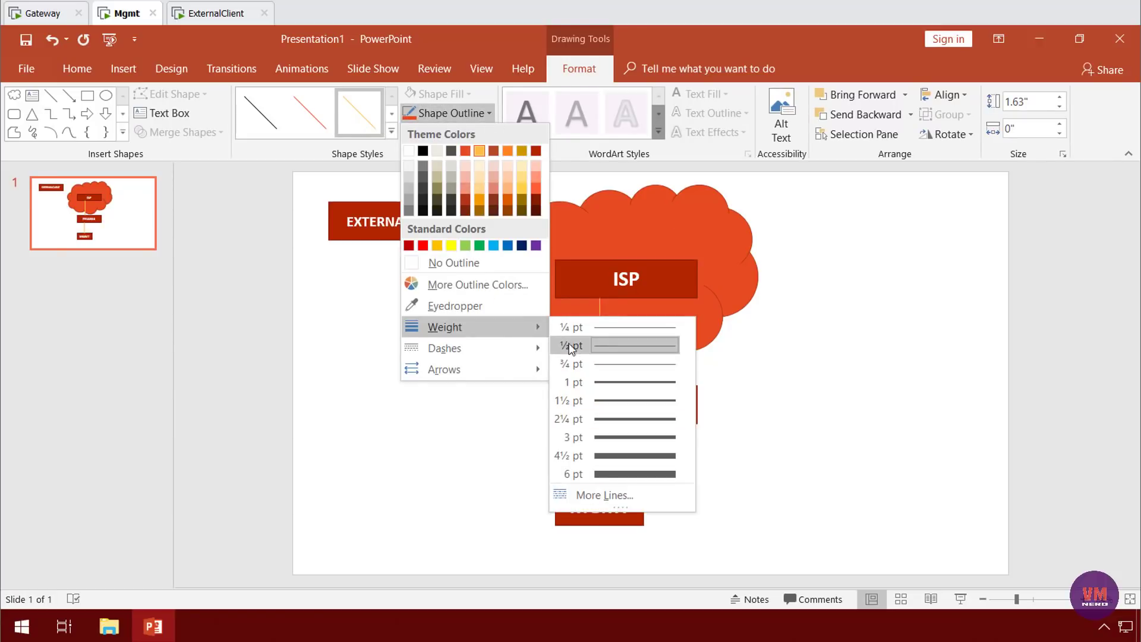
click(617, 455)
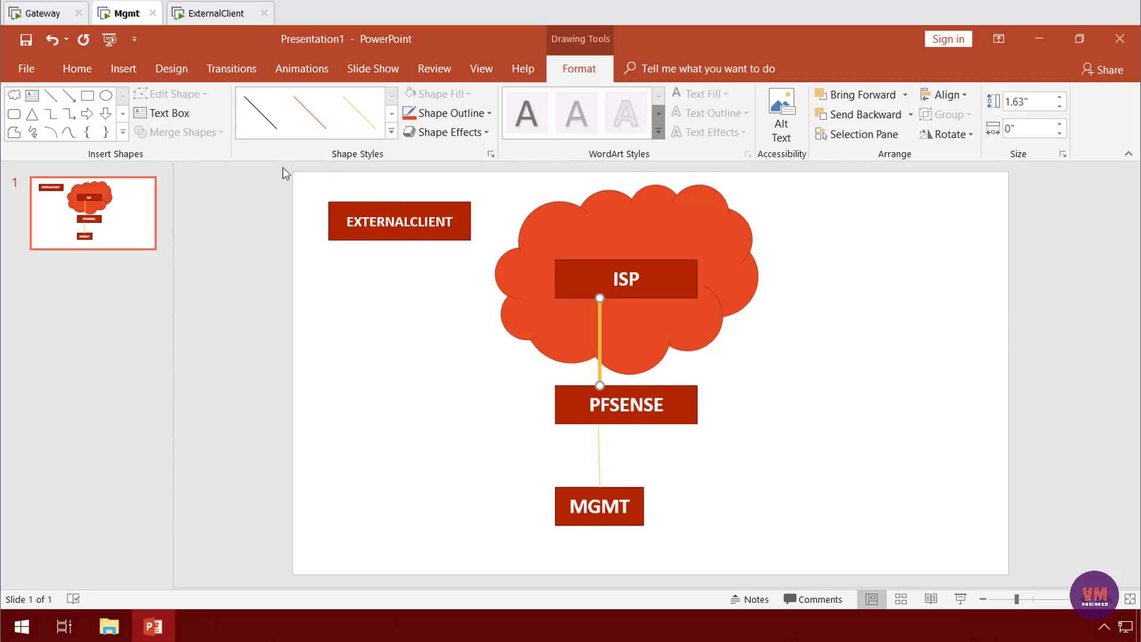
click(78, 69)
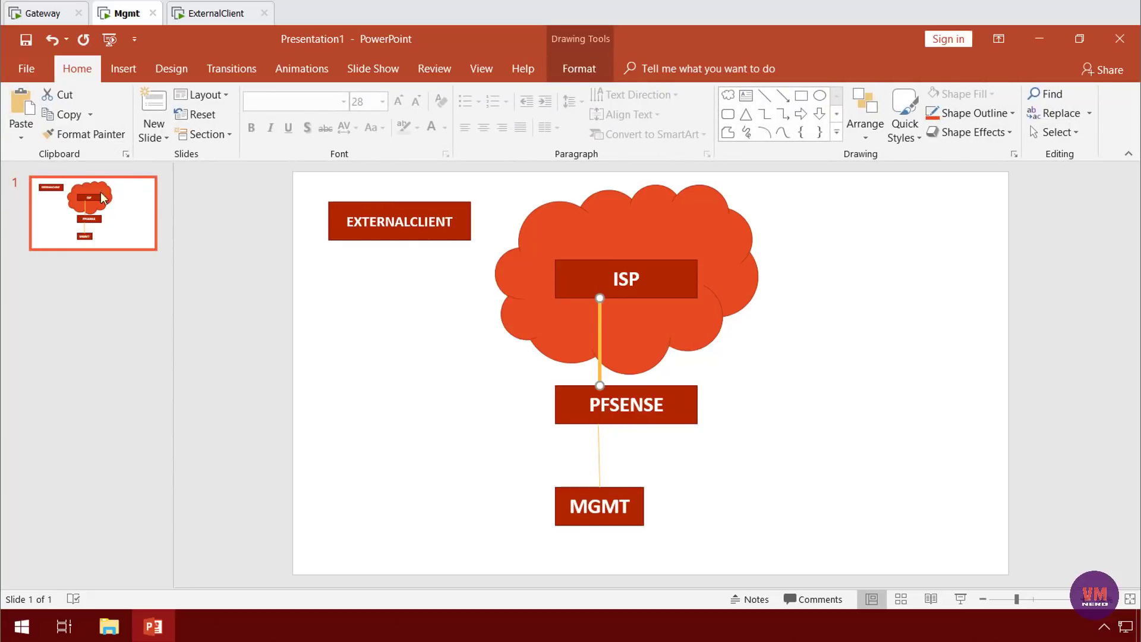
Copy the thick line's formatting onto the PFSENSE–MGMT line with Format Painter.
click(95, 134)
click(600, 457)
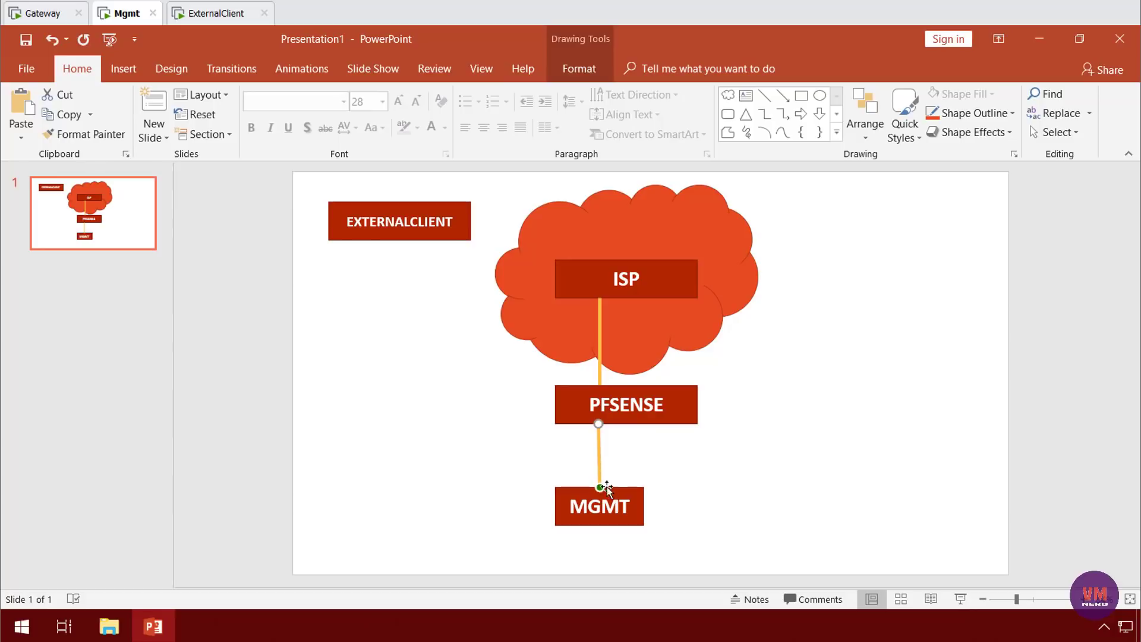
click(771, 489)
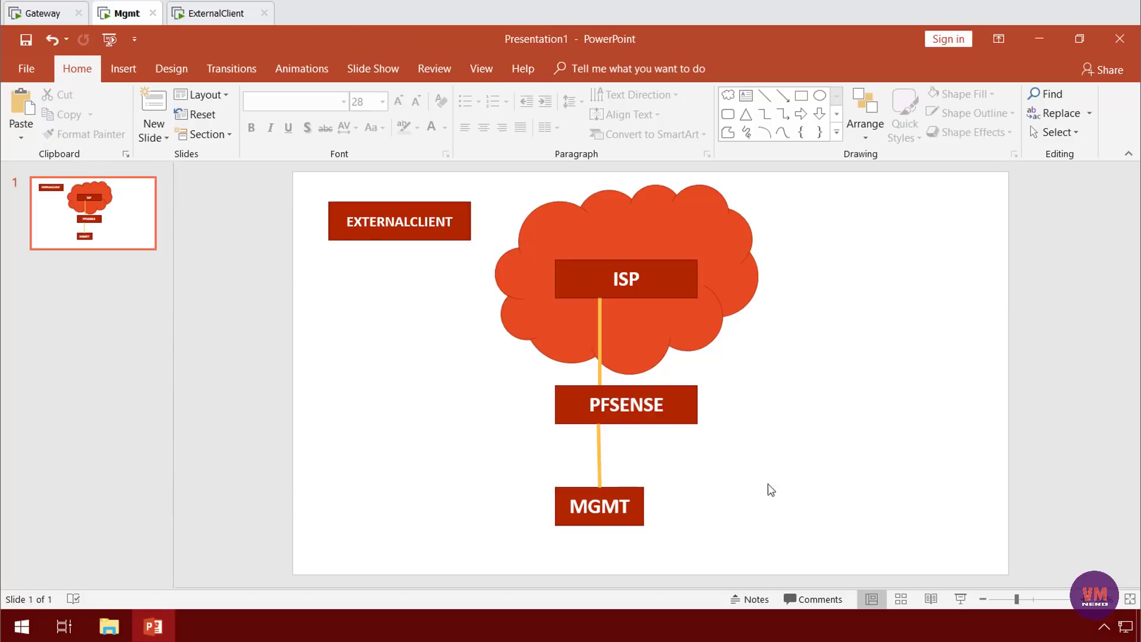
Duplicate the thick orange line and stretch it from EXTERNALCLIENT's right edge to ISP.
click(597, 452)
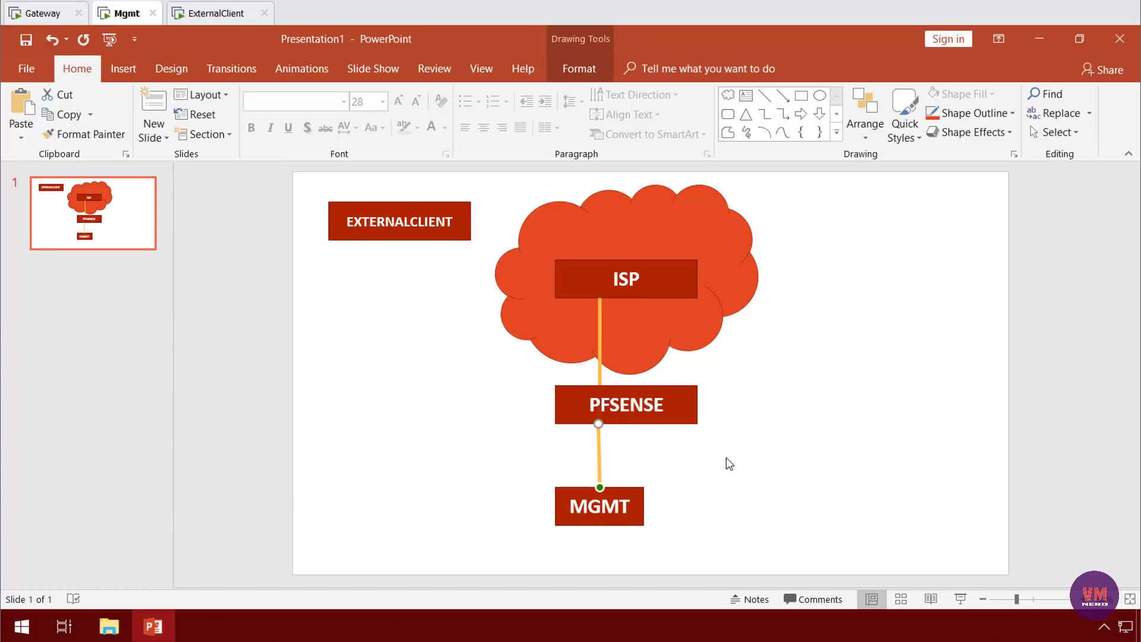
key(ctrl+c)
key(ctrl+v)
drag(612, 454, 476, 239)
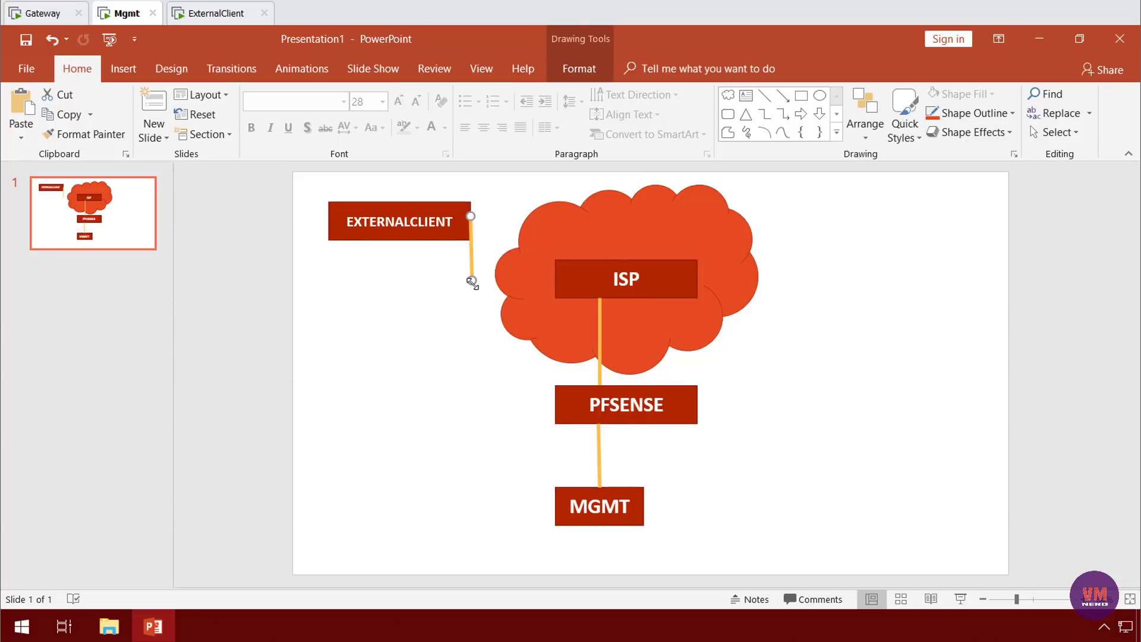
drag(472, 282, 525, 214)
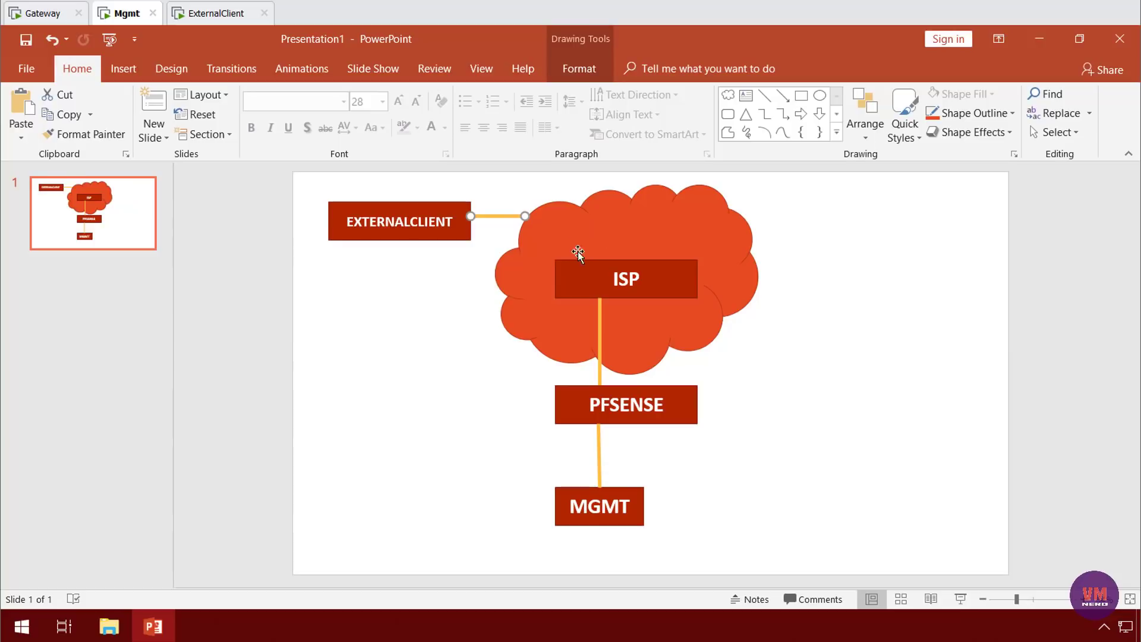
mouse_move(526, 215)
mouse_down()
mouse_move(555, 214)
mouse_move(589, 238)
mouse_move(537, 256)
mouse_move(605, 240)
mouse_move(542, 258)
mouse_move(555, 260)
mouse_up()
click(897, 370)
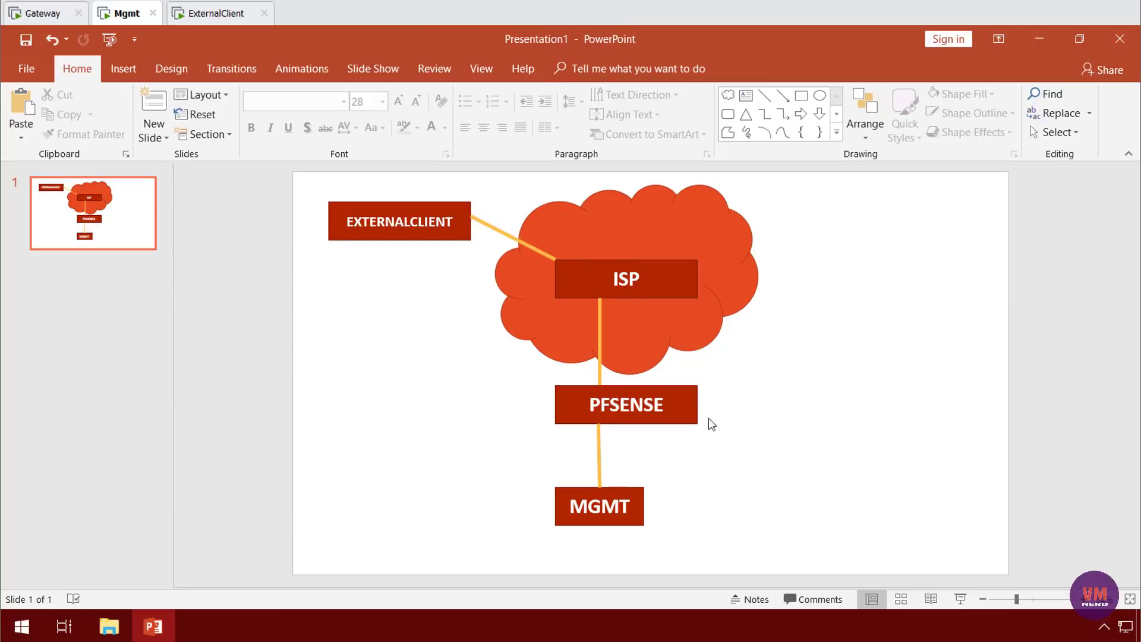
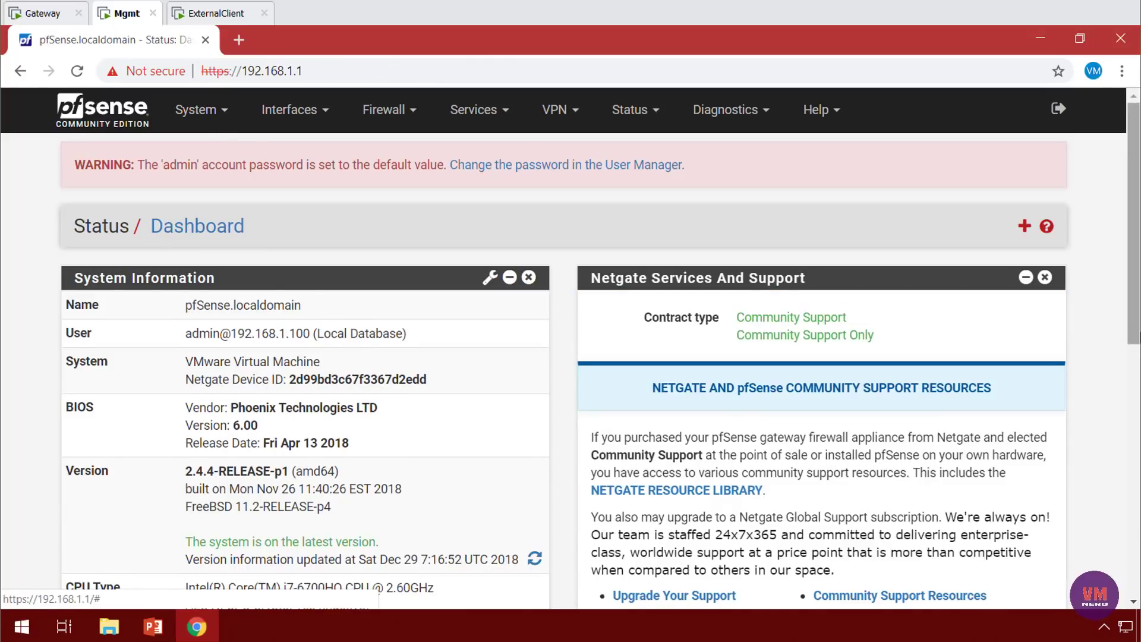
Set the webConfigurator TCP port to 8888, disable the redirect rule, and save Admin Access.
click(1045, 277)
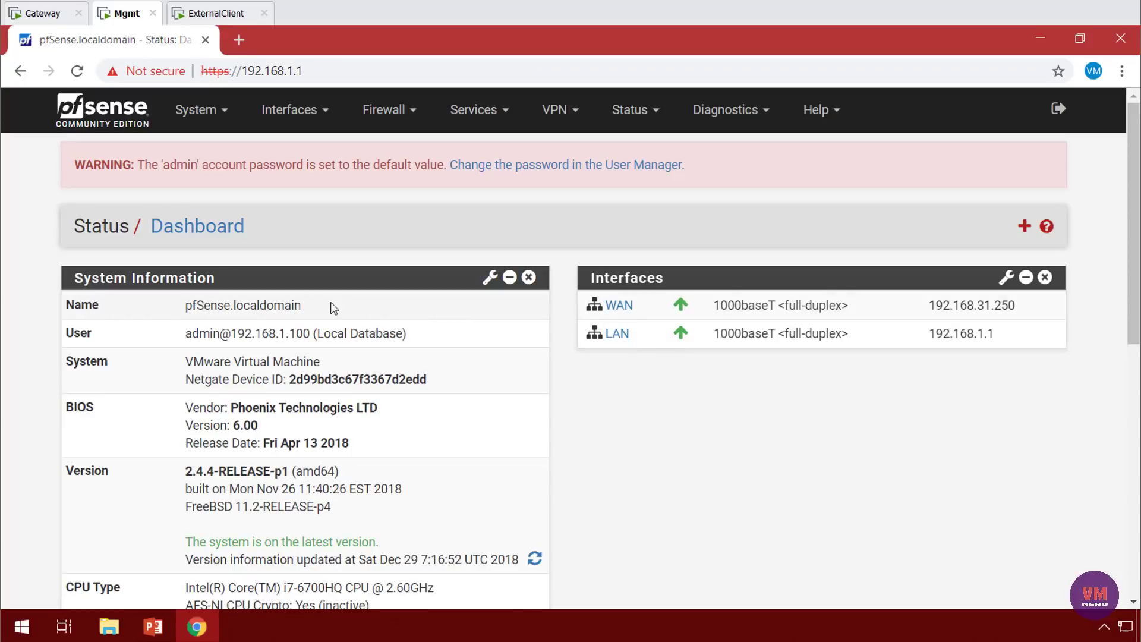
click(231, 115)
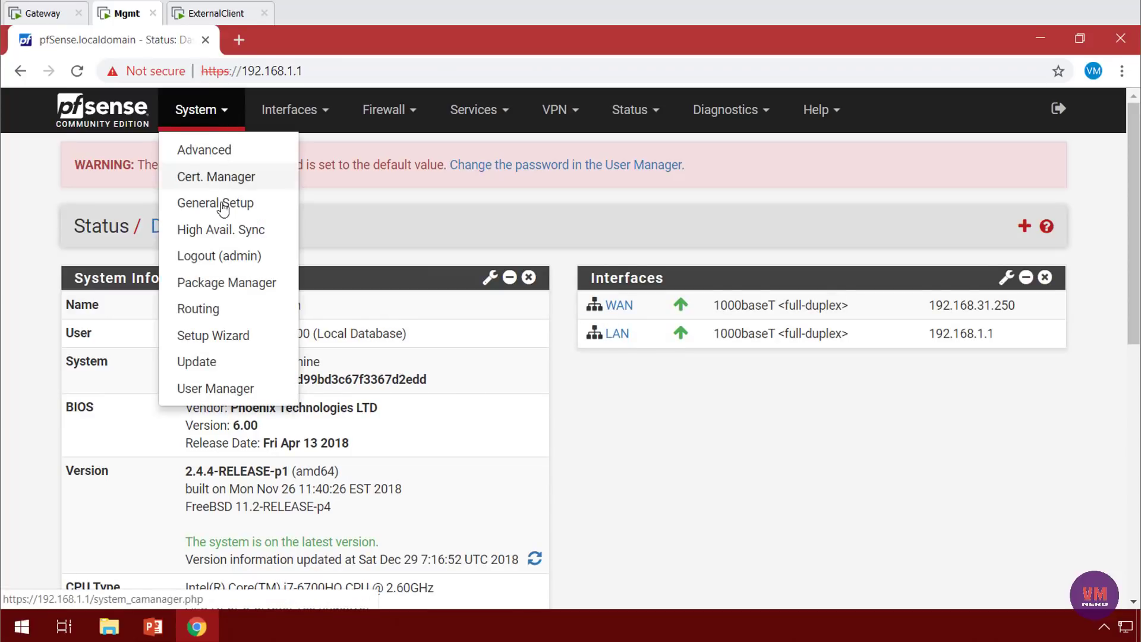
click(228, 154)
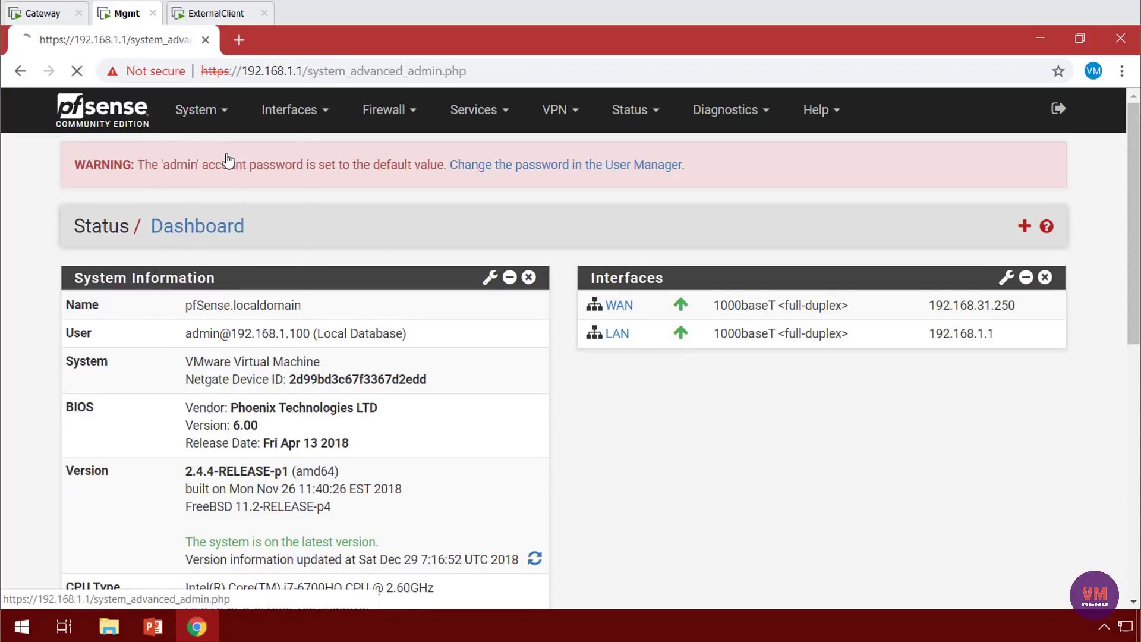
scroll(107, 218, down, 3)
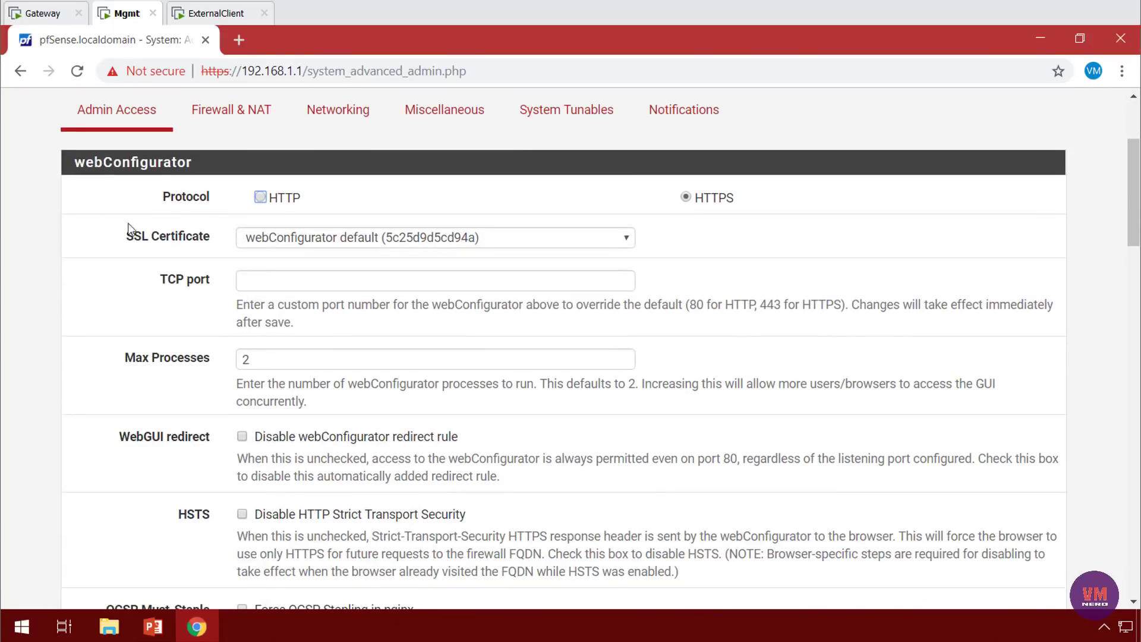
click(290, 287)
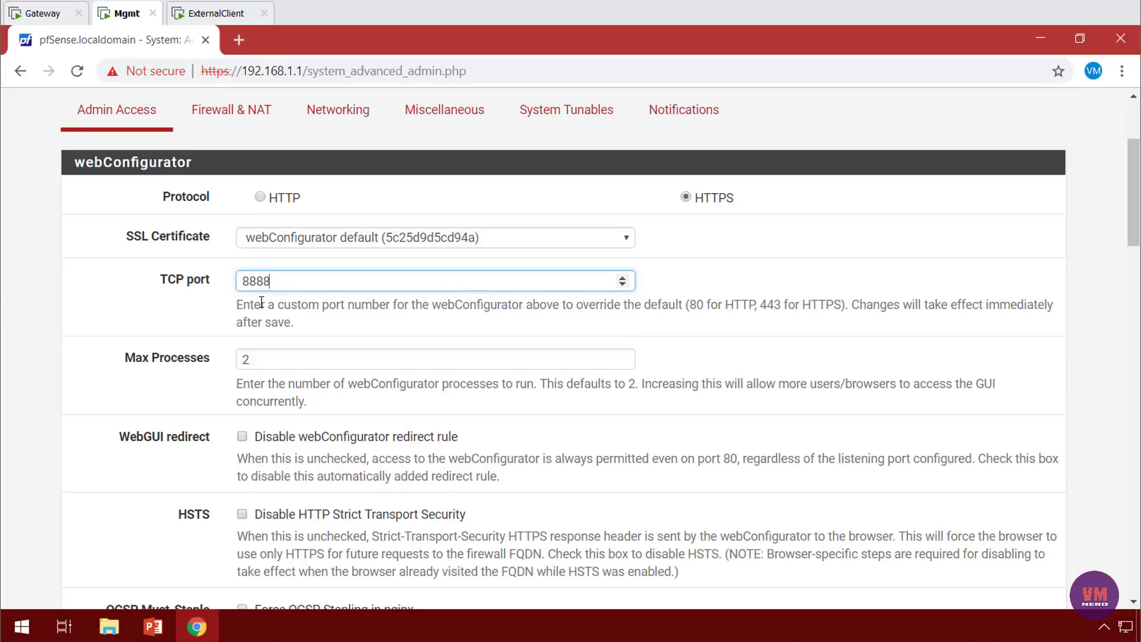
scroll(142, 311, down, 6)
scroll(159, 306, up, 1)
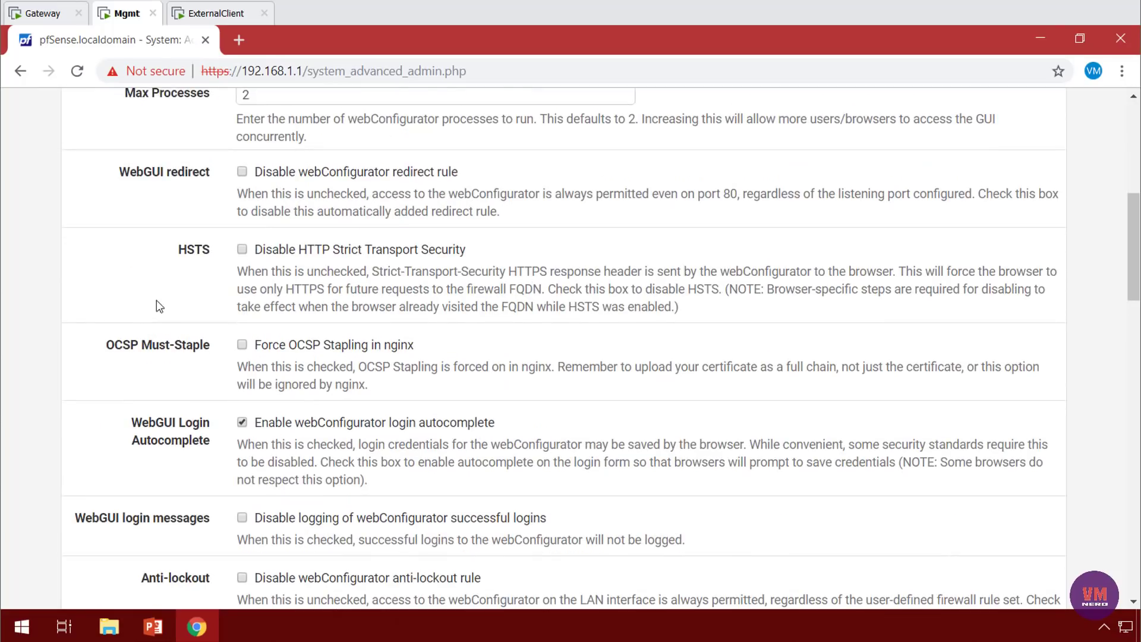
scroll(219, 257, up, 1)
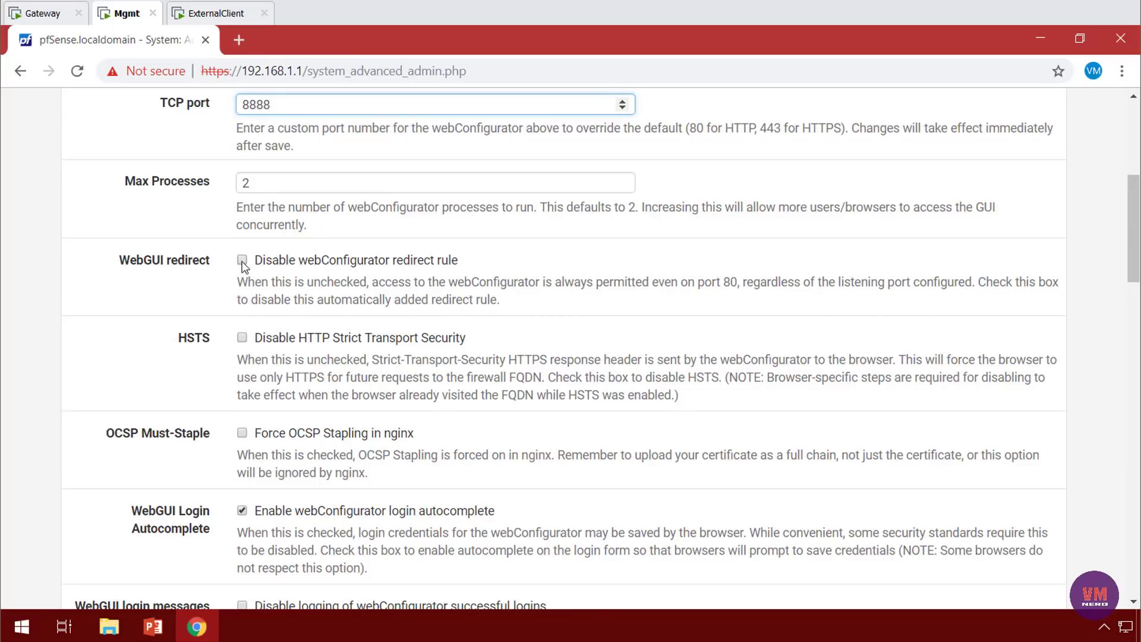
click(242, 262)
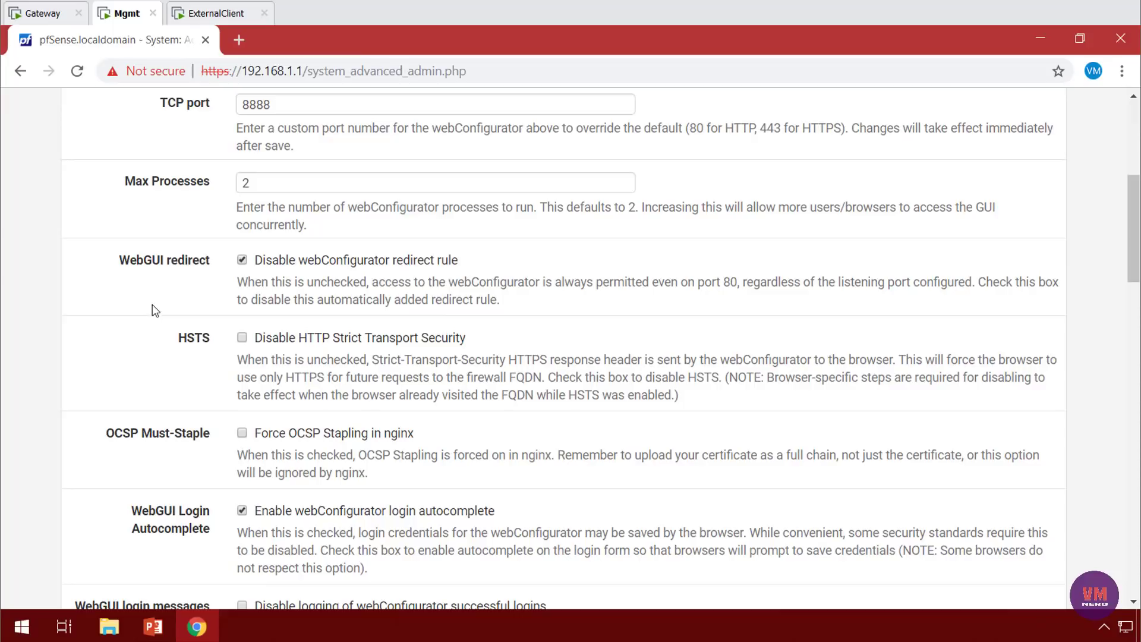
scroll(190, 296, down, 4)
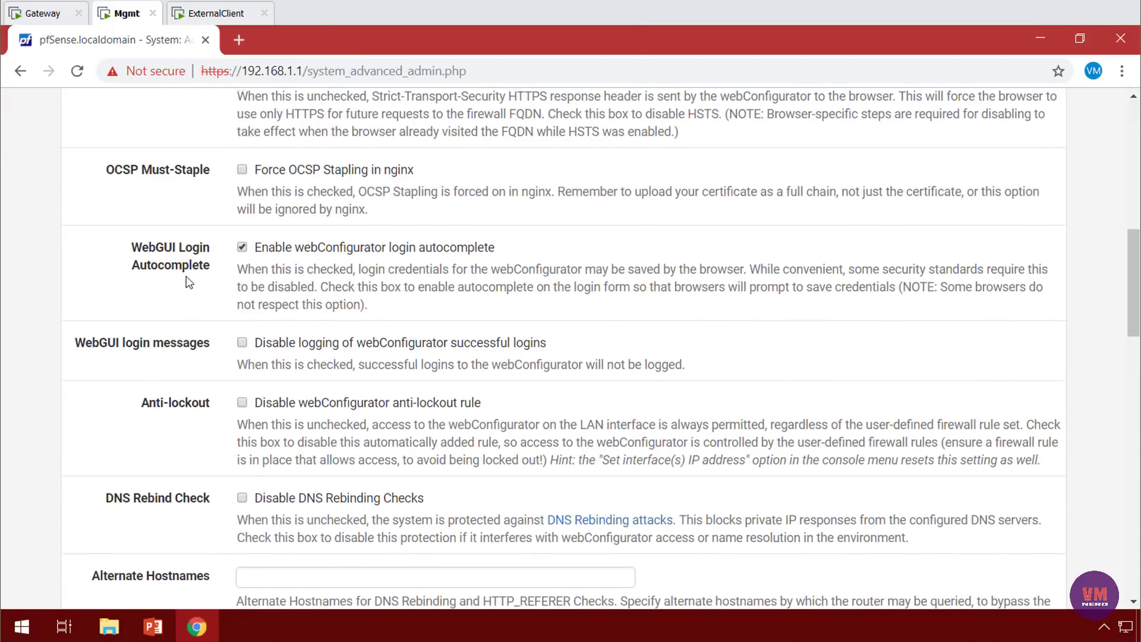
scroll(190, 286, up, 3)
scroll(192, 278, down, 6)
scroll(191, 278, down, 6)
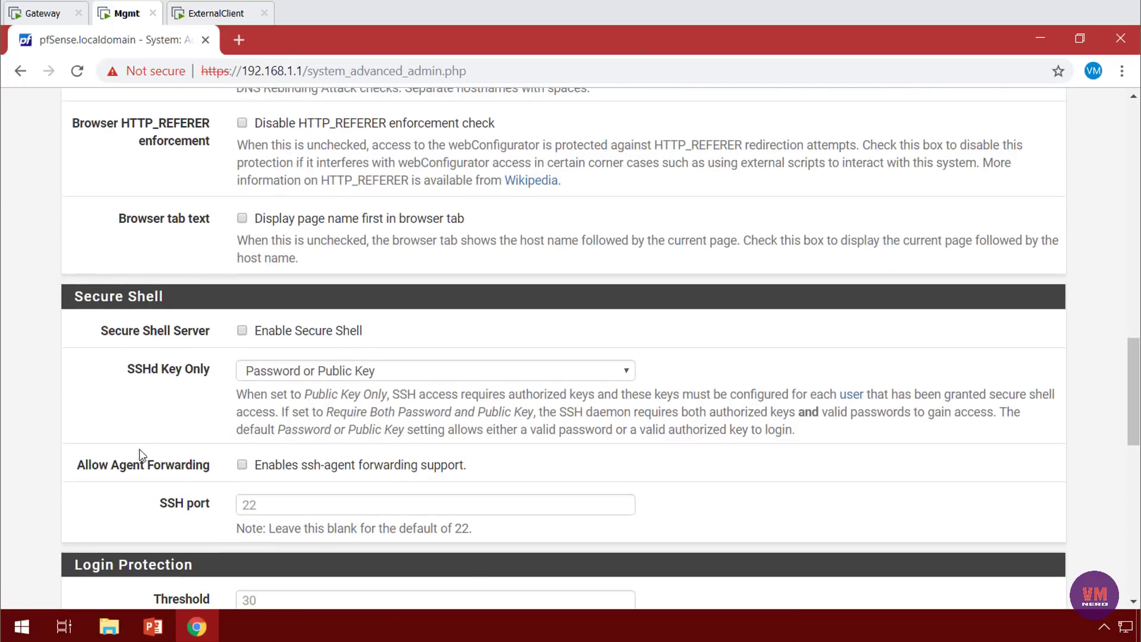
scroll(157, 431, down, 12)
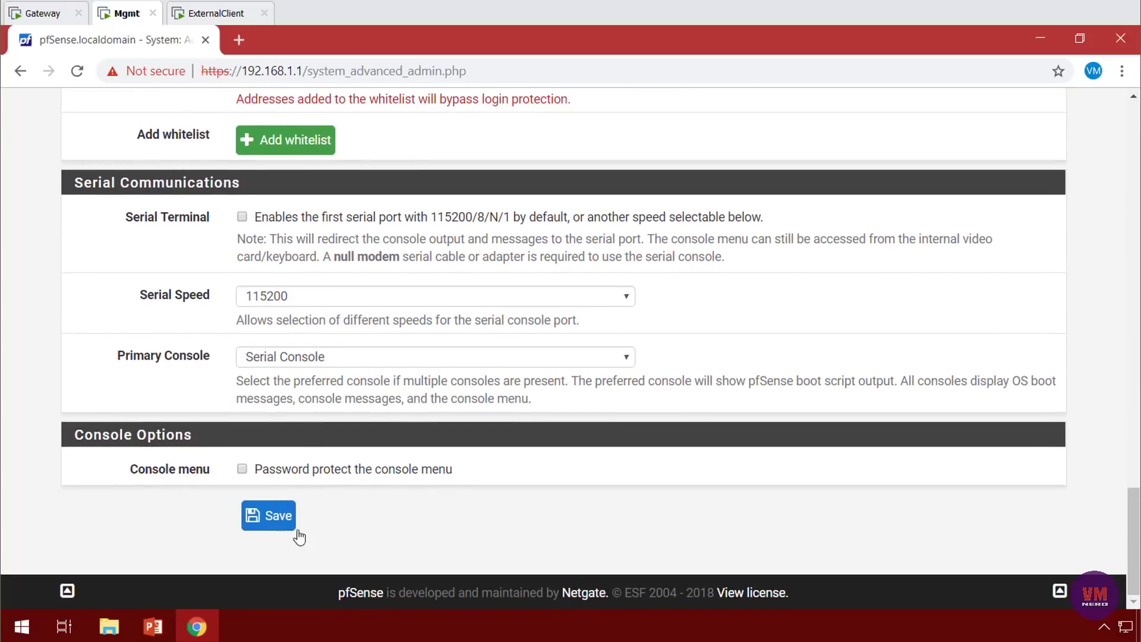
click(297, 529)
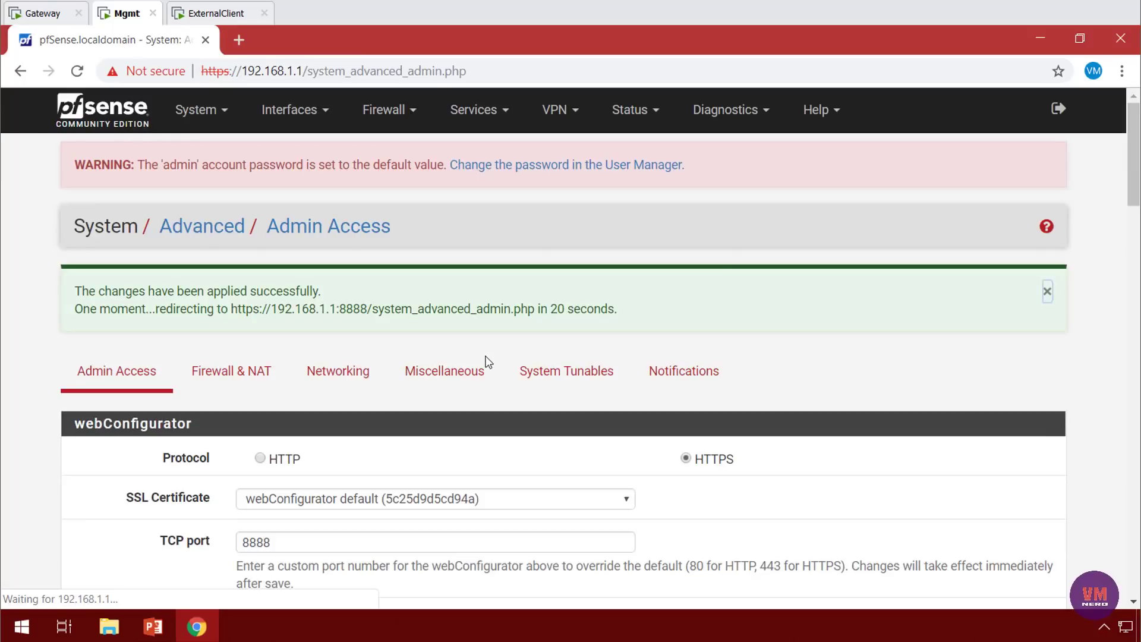
drag(304, 71, 674, 82)
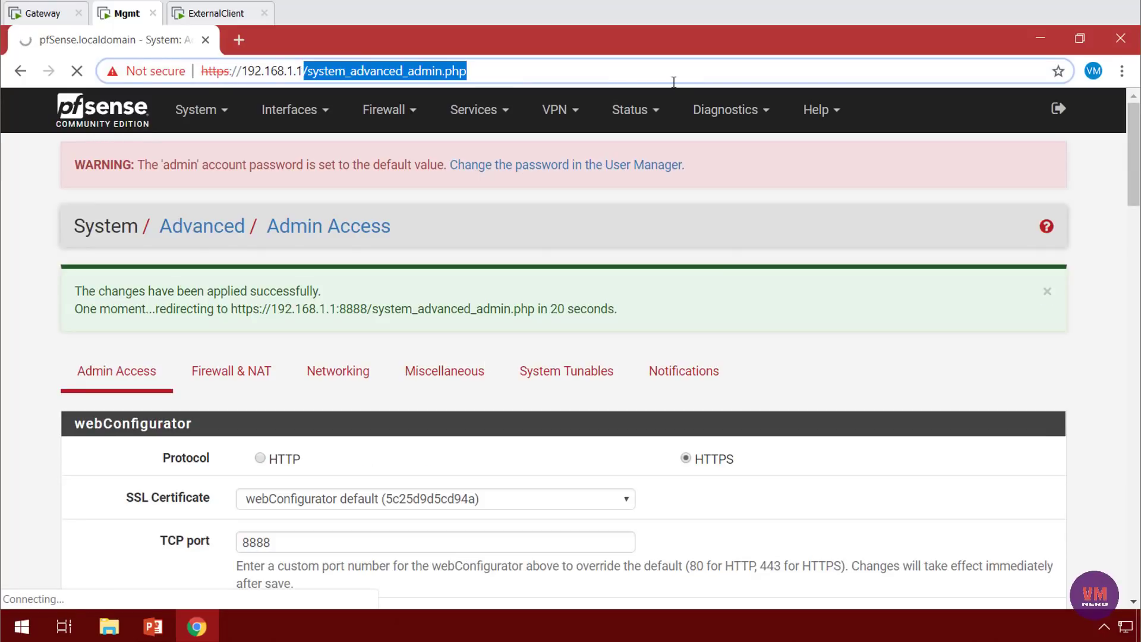
key(BackSpace)
text(:8888)
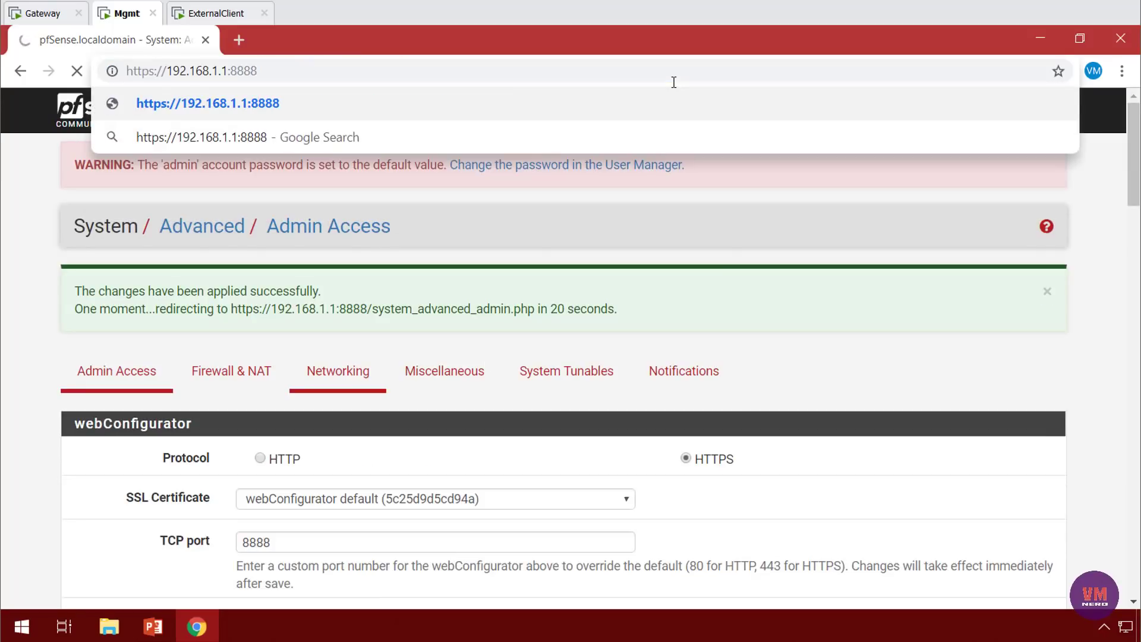
key(Return)
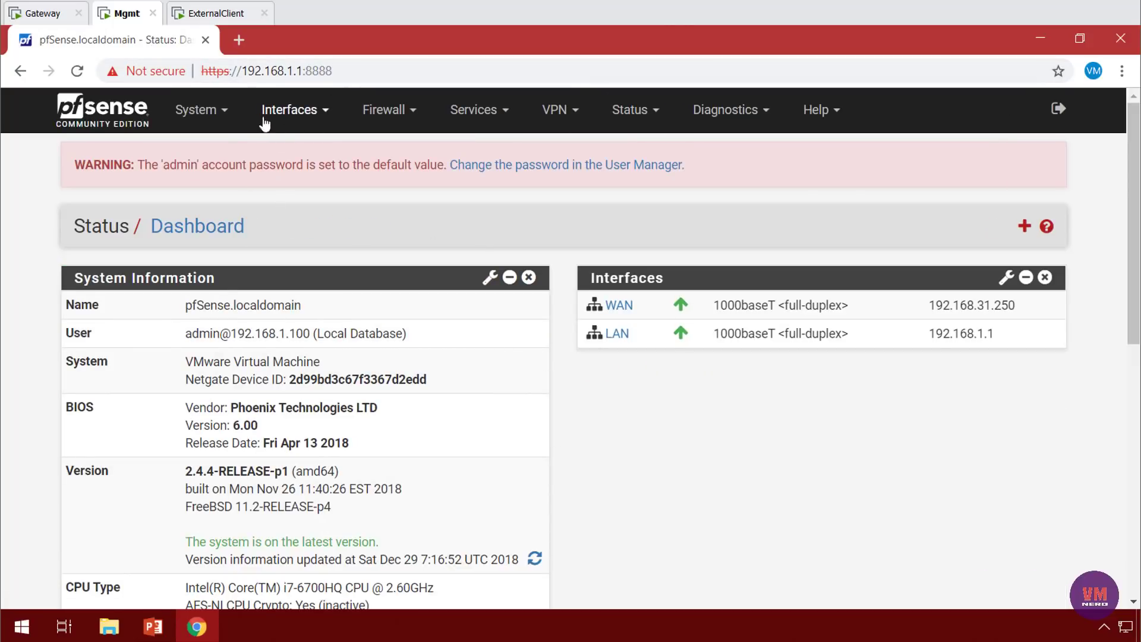
Save the Advanced Networking settings, keeping IPv6 traffic blocked.
click(200, 109)
click(214, 150)
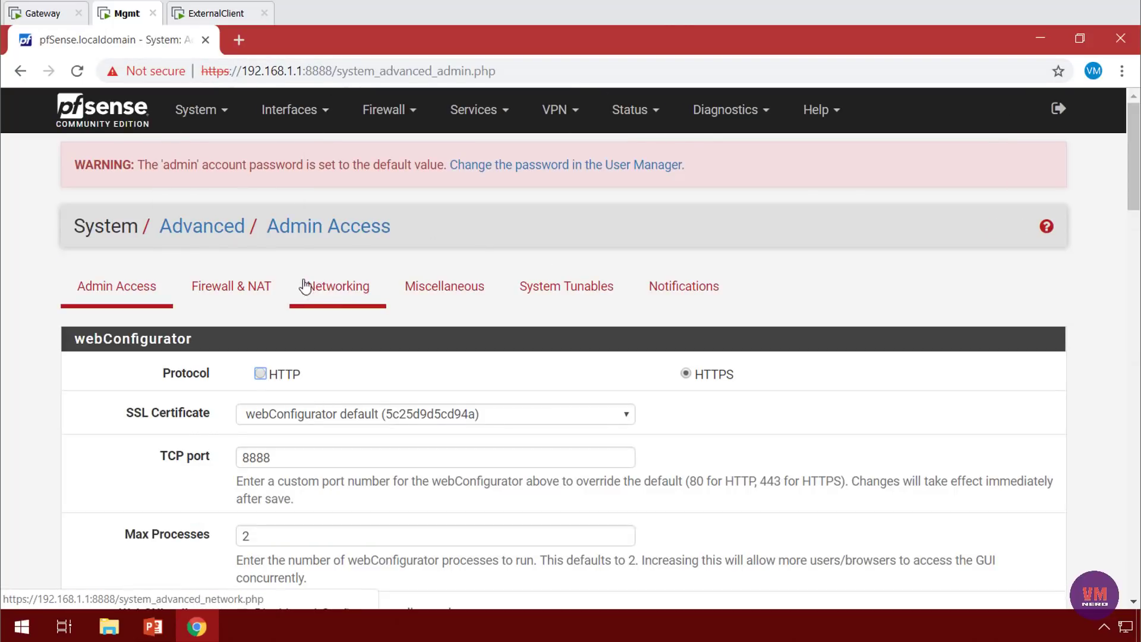
click(343, 295)
scroll(220, 473, down, 10)
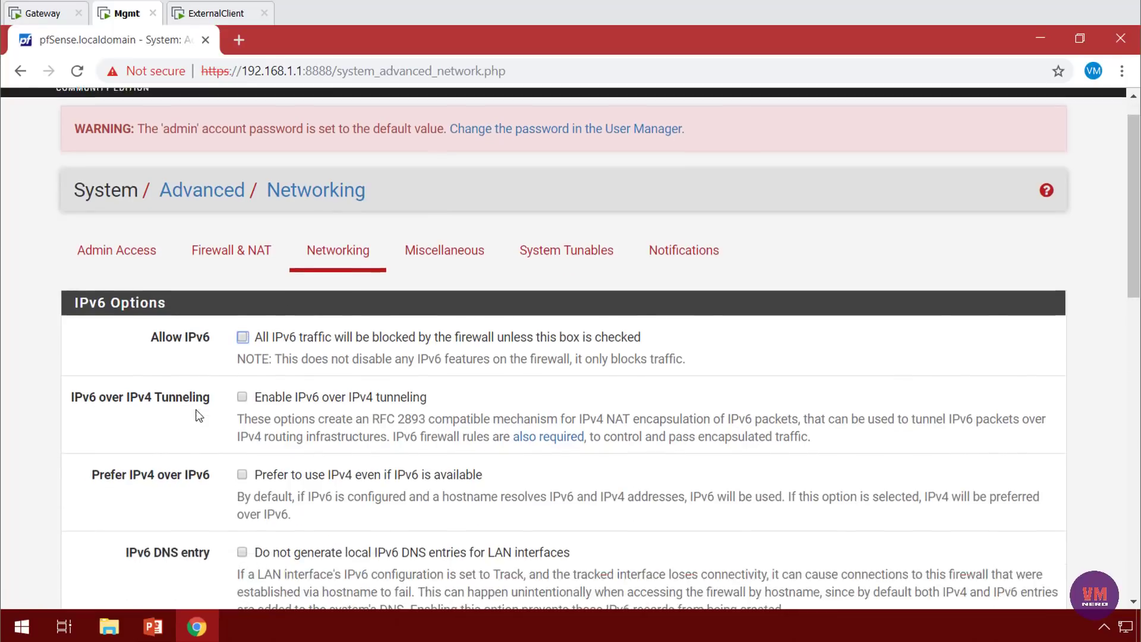
click(291, 520)
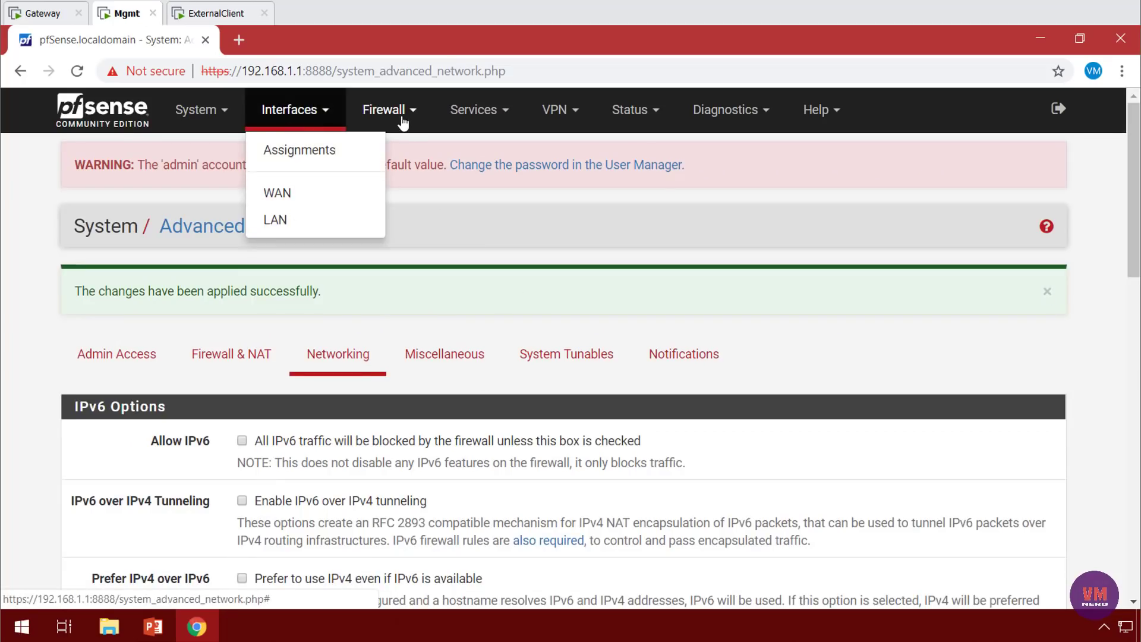
Delete the default LAN IPv6 allow rule and apply the firewall changes.
mouse_move(387, 111)
click(380, 202)
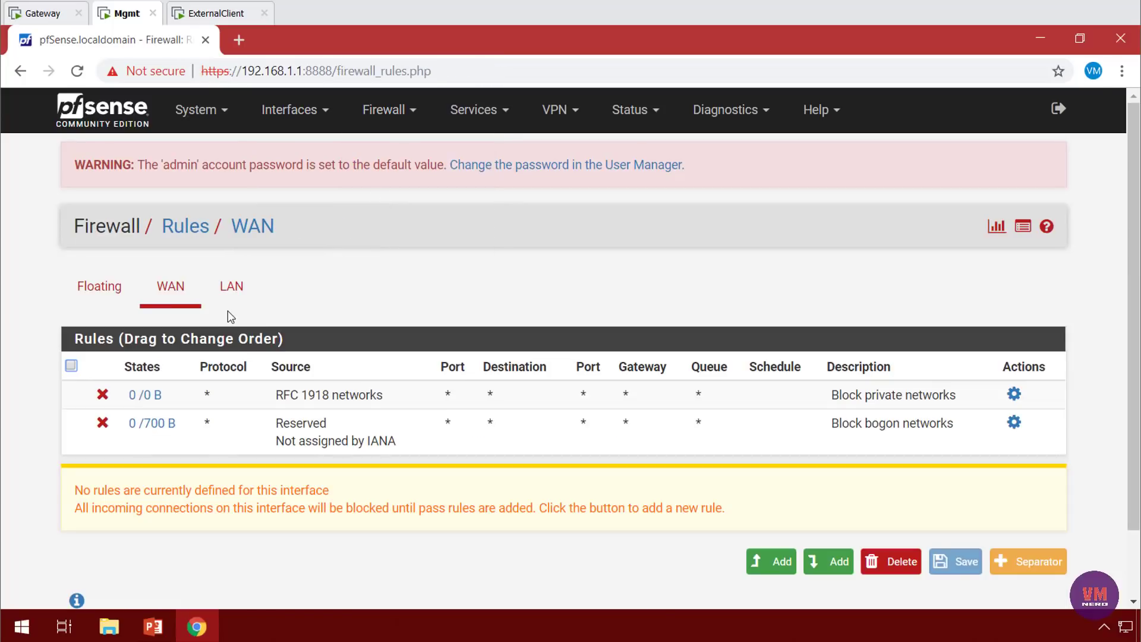
click(236, 302)
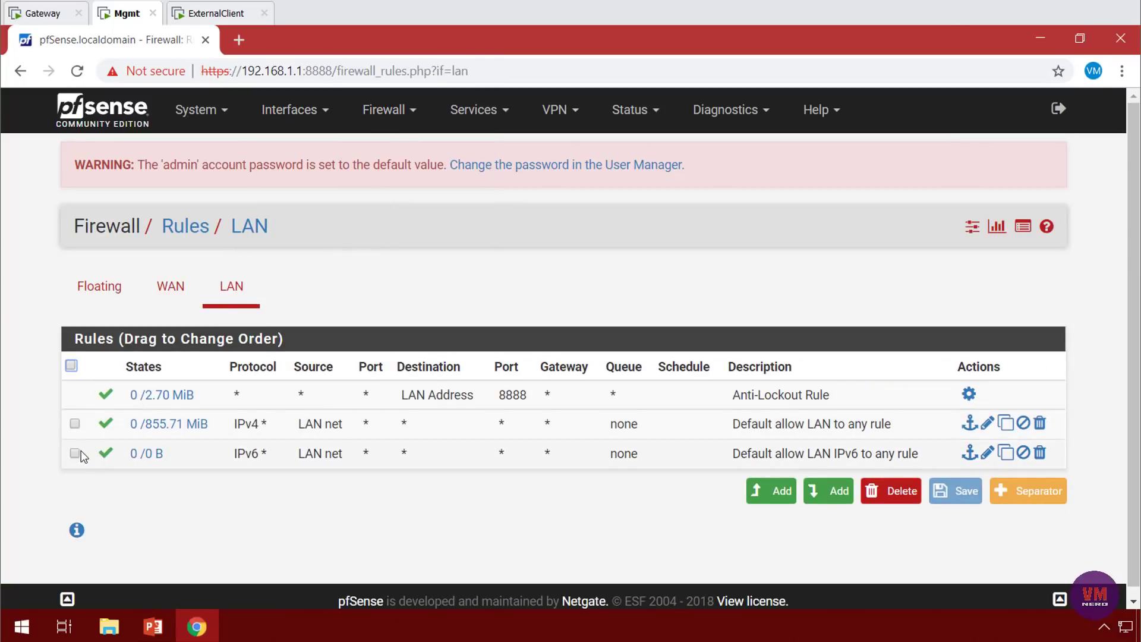
click(115, 466)
click(891, 491)
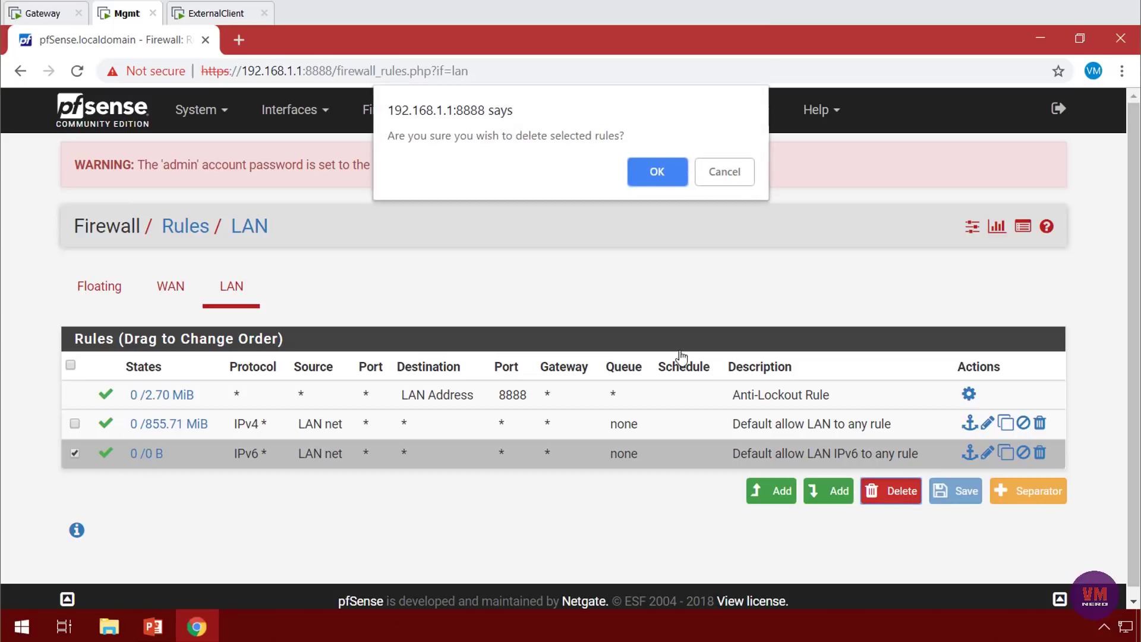
click(654, 171)
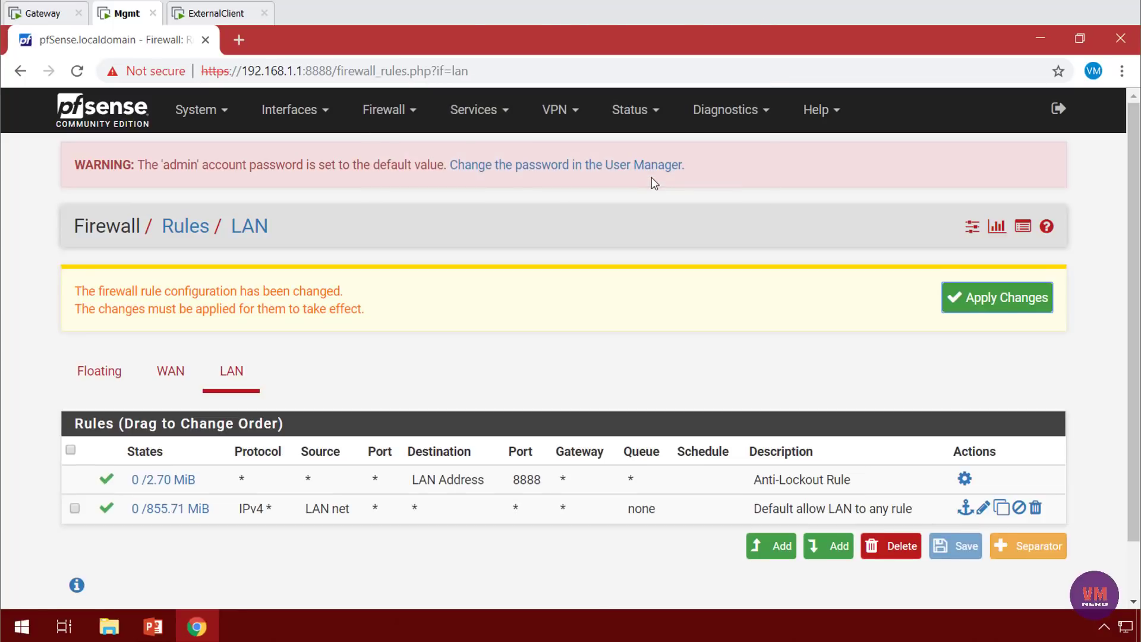
click(999, 297)
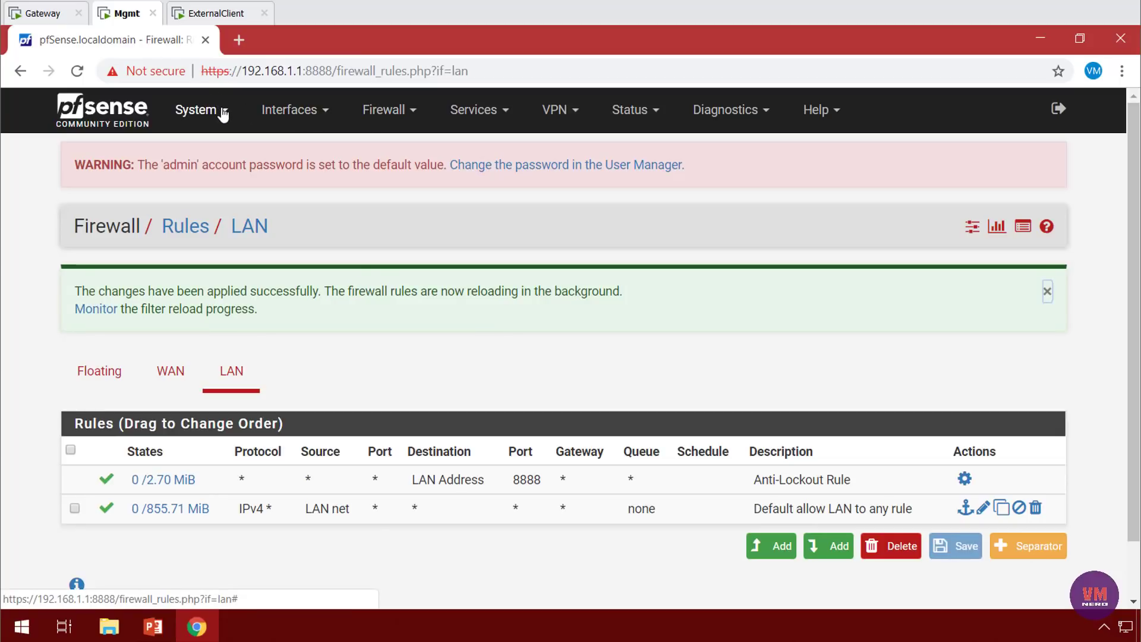
click(290, 110)
Set the WAN IPv6 configuration type to None.
click(296, 199)
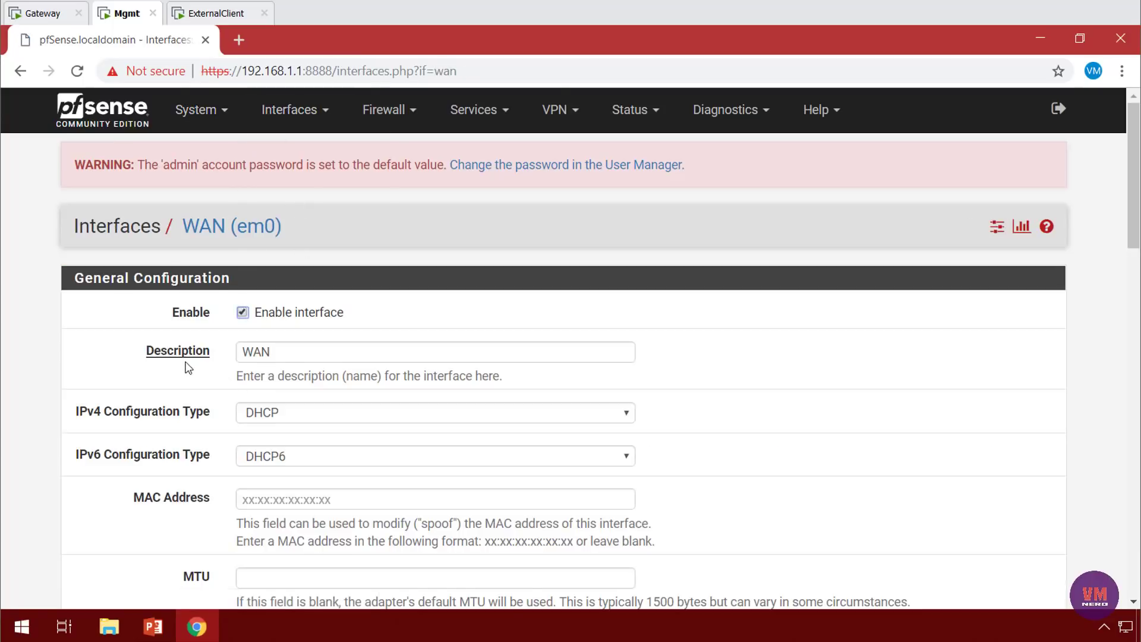
scroll(188, 368, down, 6)
scroll(184, 323, up, 3)
click(312, 279)
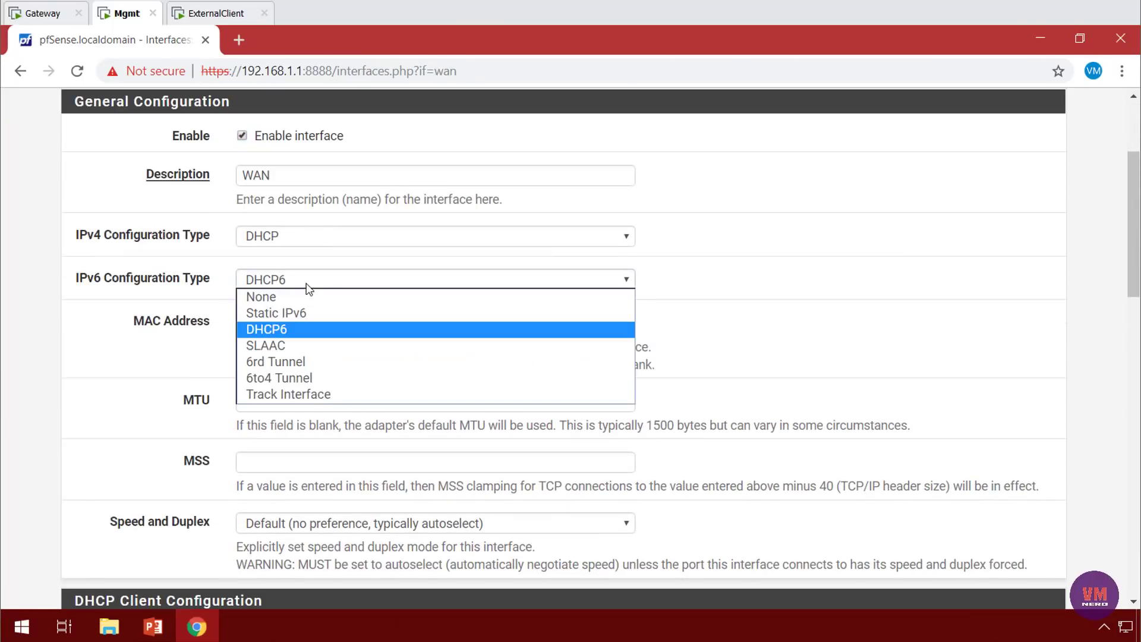
click(278, 297)
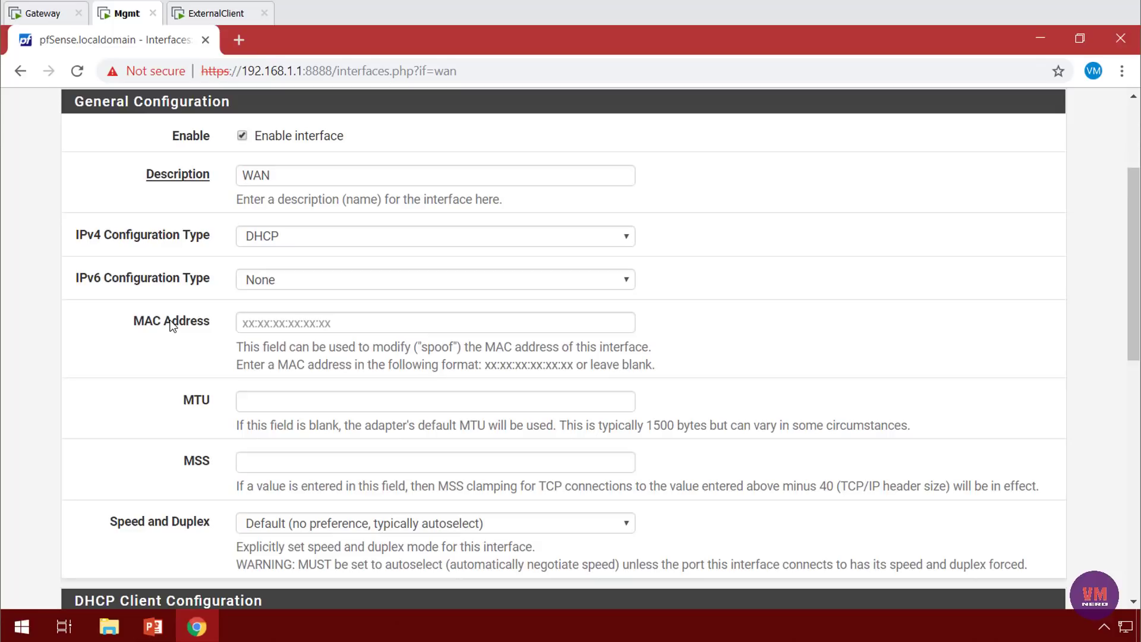
click(153, 626)
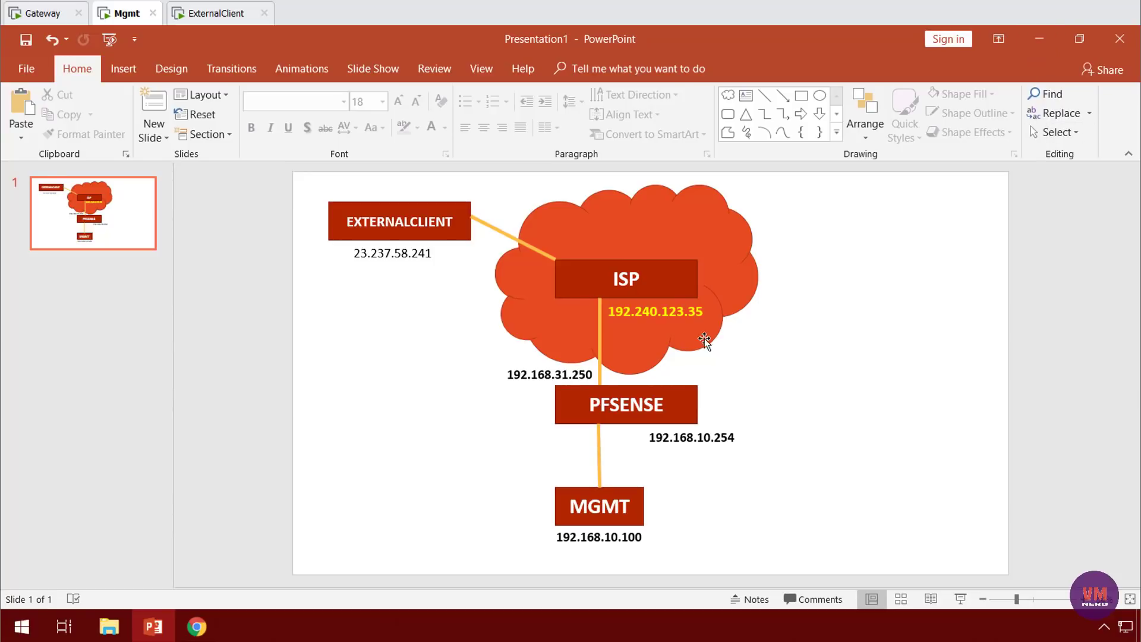
click(1038, 40)
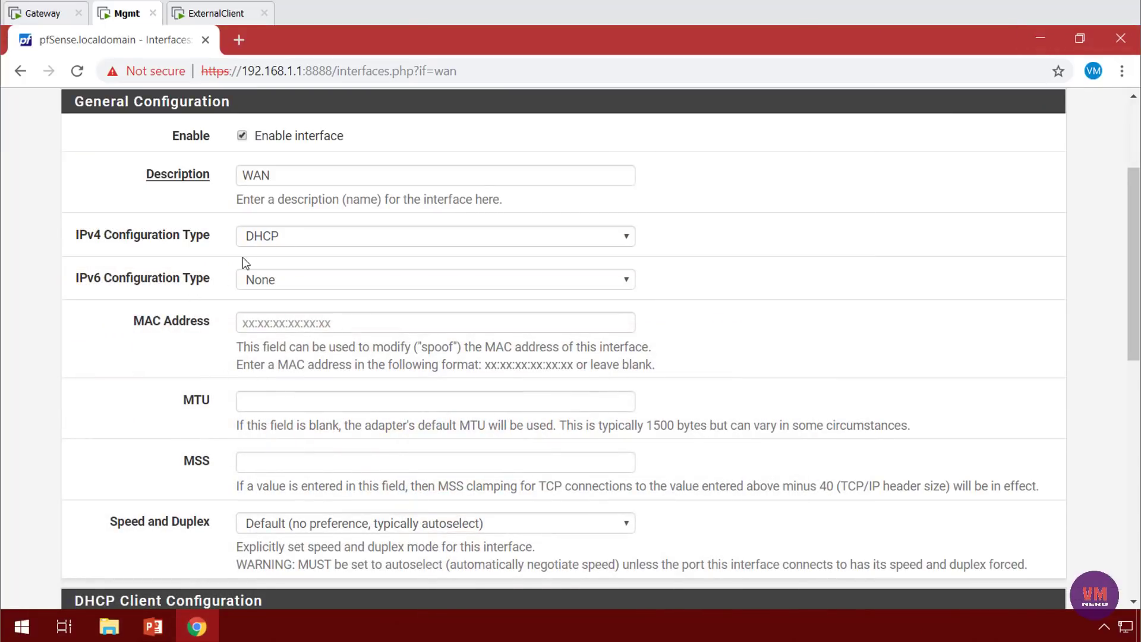
Turn off private network blocking on the WAN, then save and apply the changes.
scroll(243, 257, down, 12)
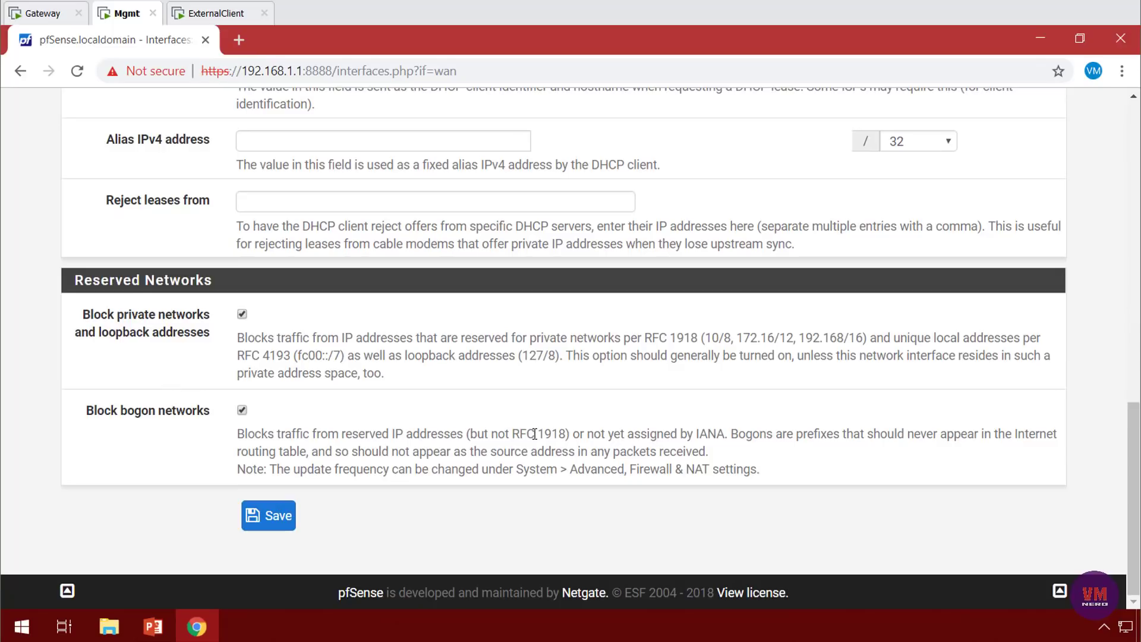
drag(631, 336, 876, 338)
click(241, 315)
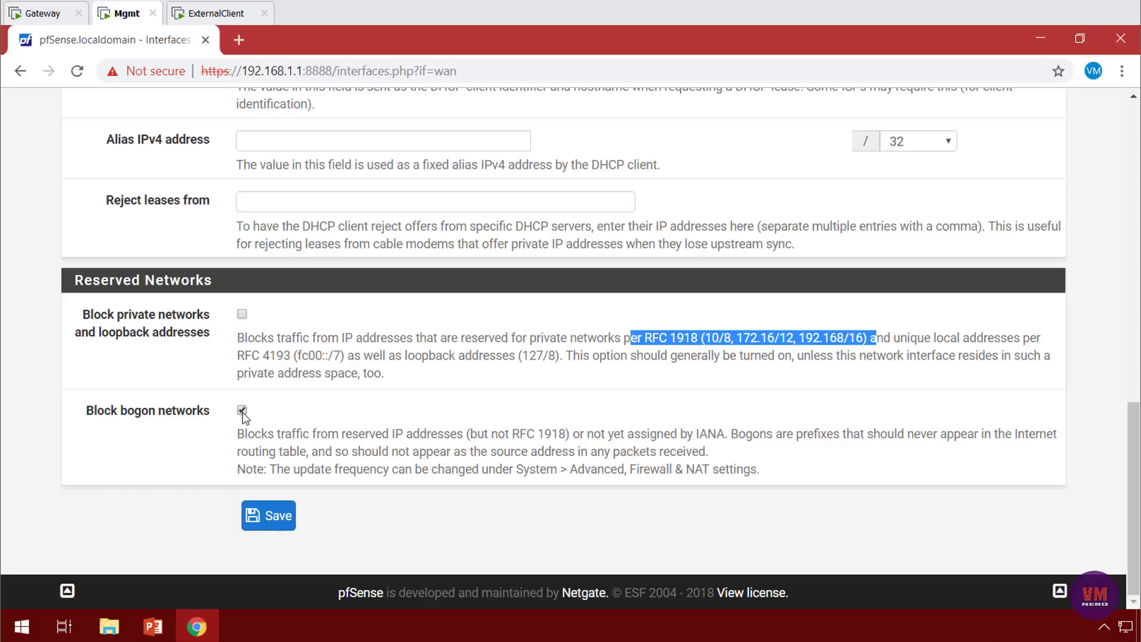
click(270, 514)
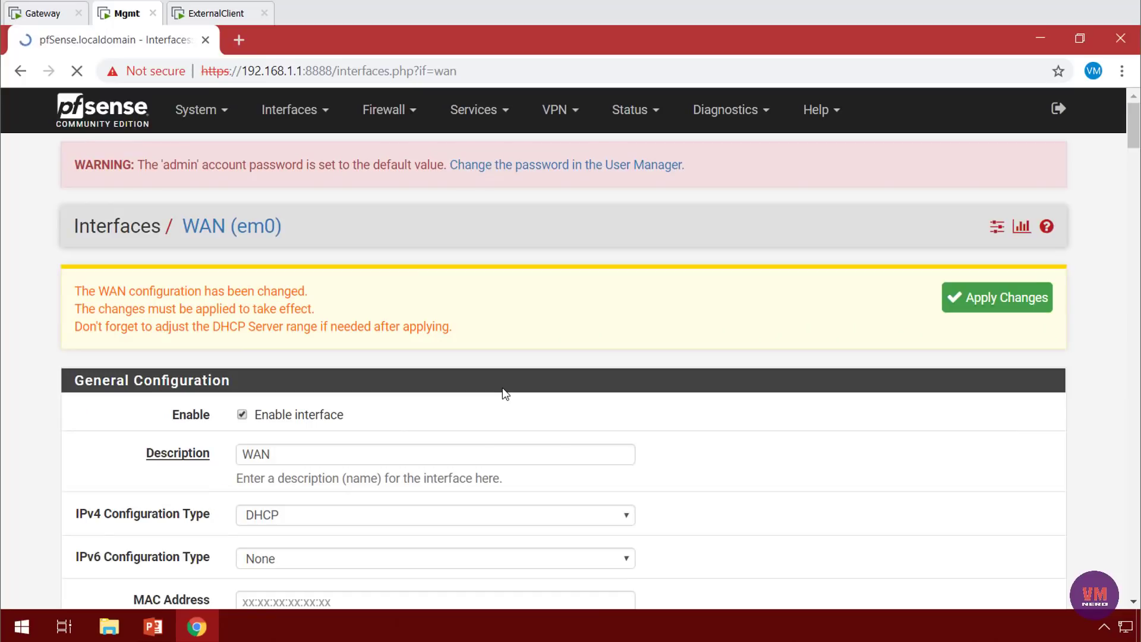
click(975, 298)
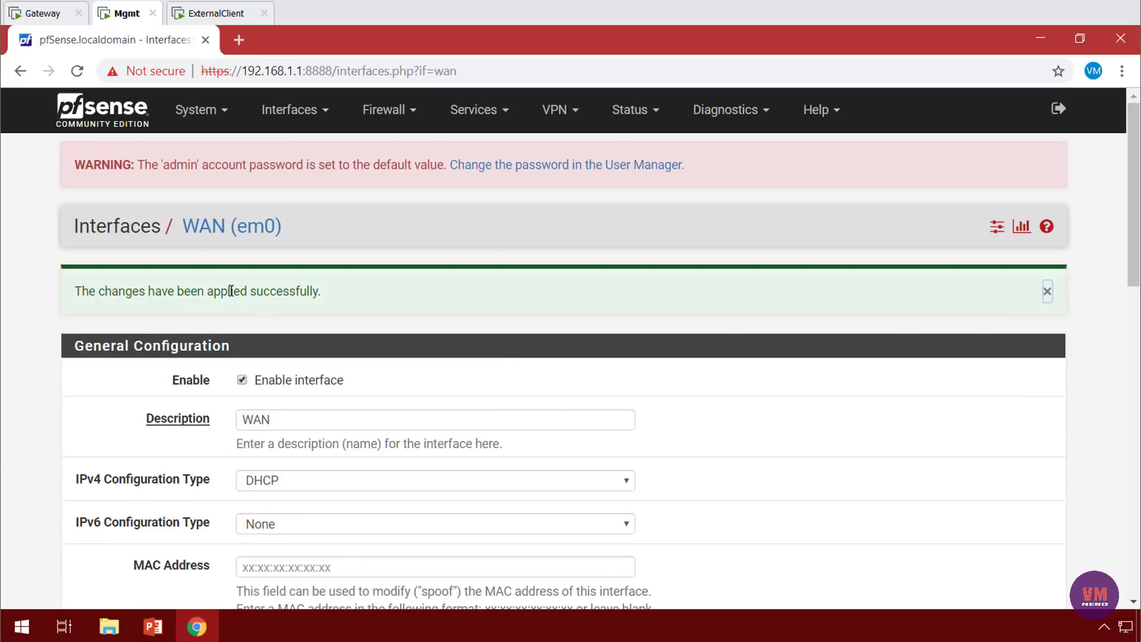
Save the LAN DHCPv6 server settings.
click(324, 116)
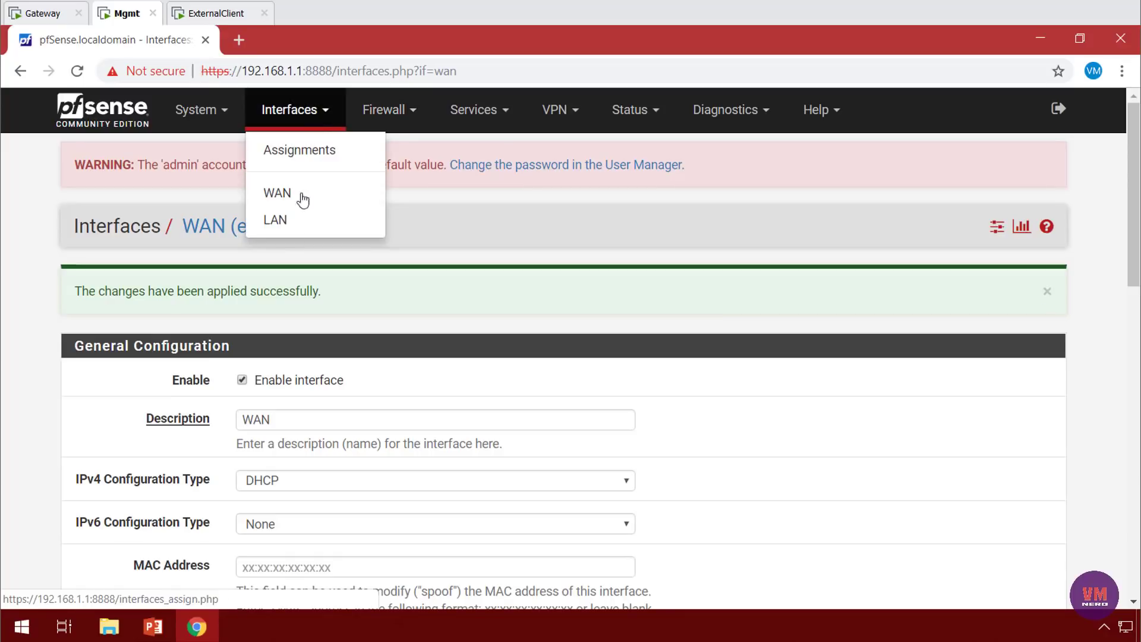
click(295, 230)
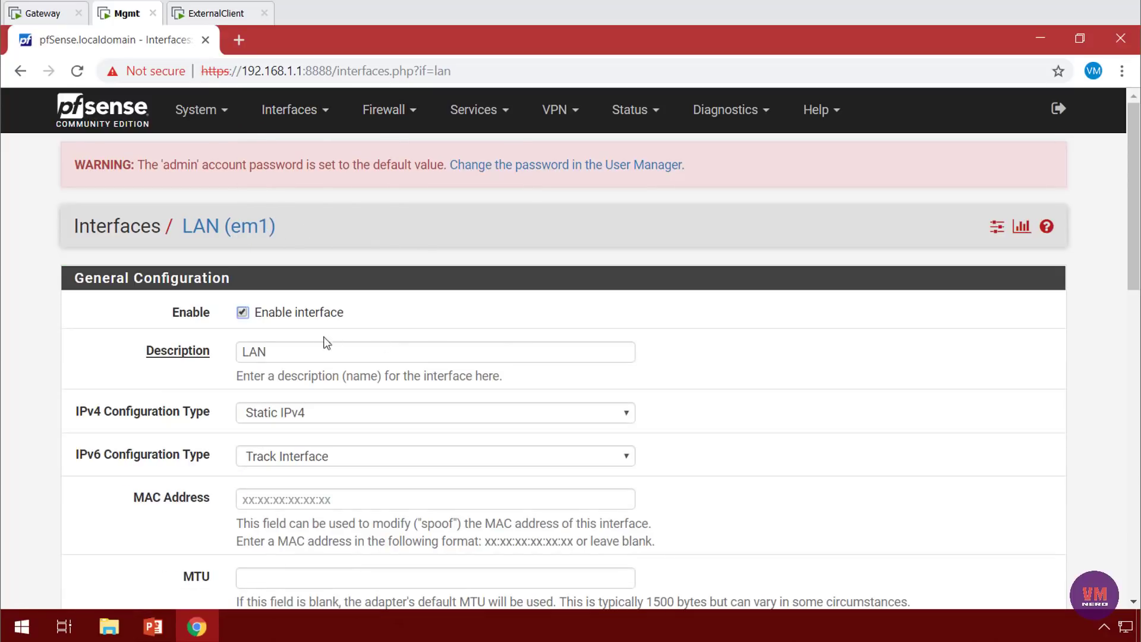
scroll(520, 345, down, 3)
scroll(377, 352, up, 3)
click(492, 111)
click(540, 284)
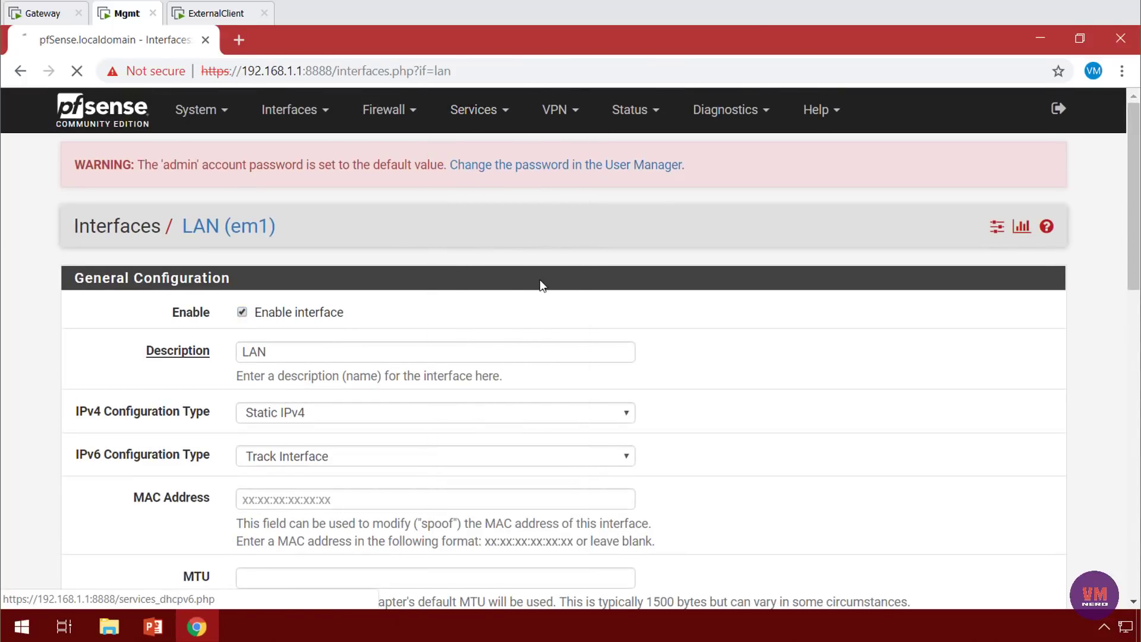
scroll(188, 437, down, 20)
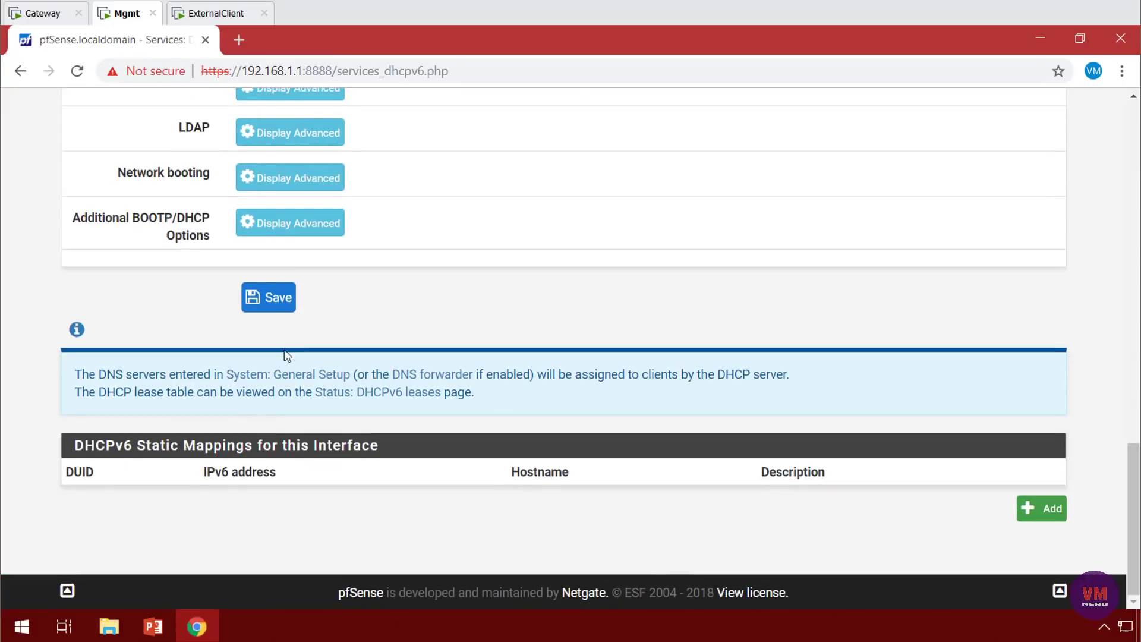
click(281, 298)
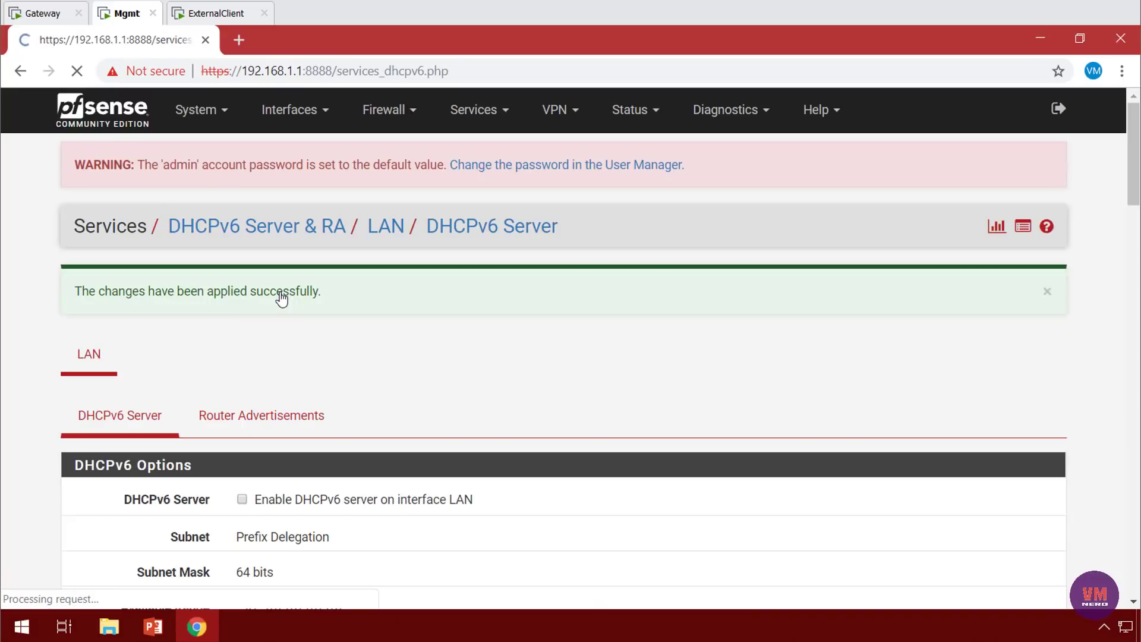
Set the LAN IPv6 configuration type to None.
click(294, 123)
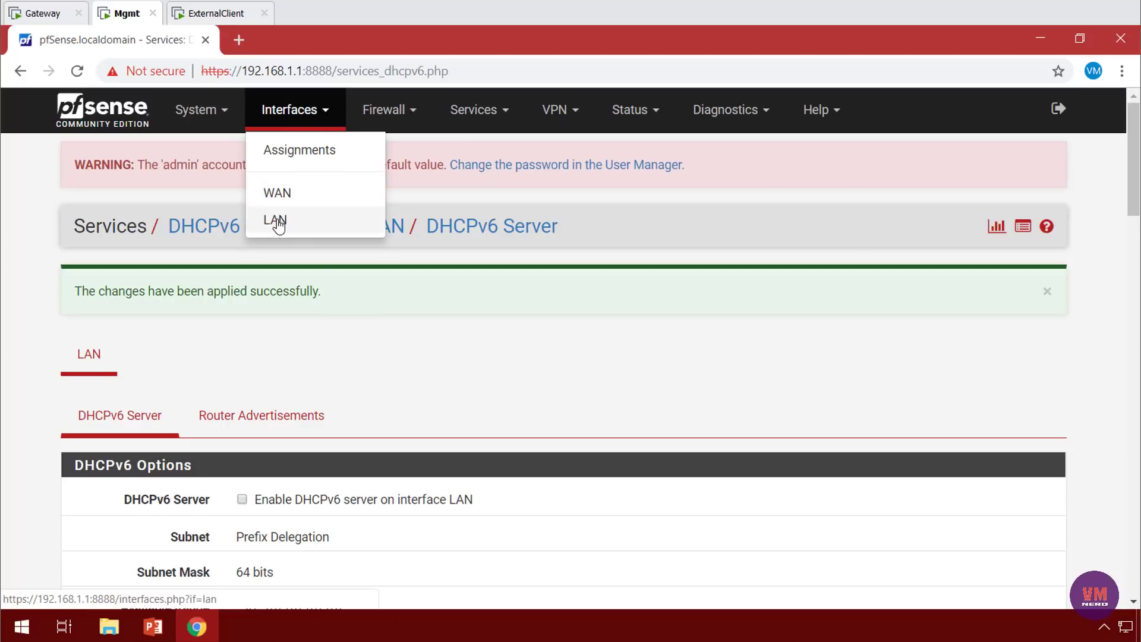
click(274, 221)
scroll(386, 348, down, 4)
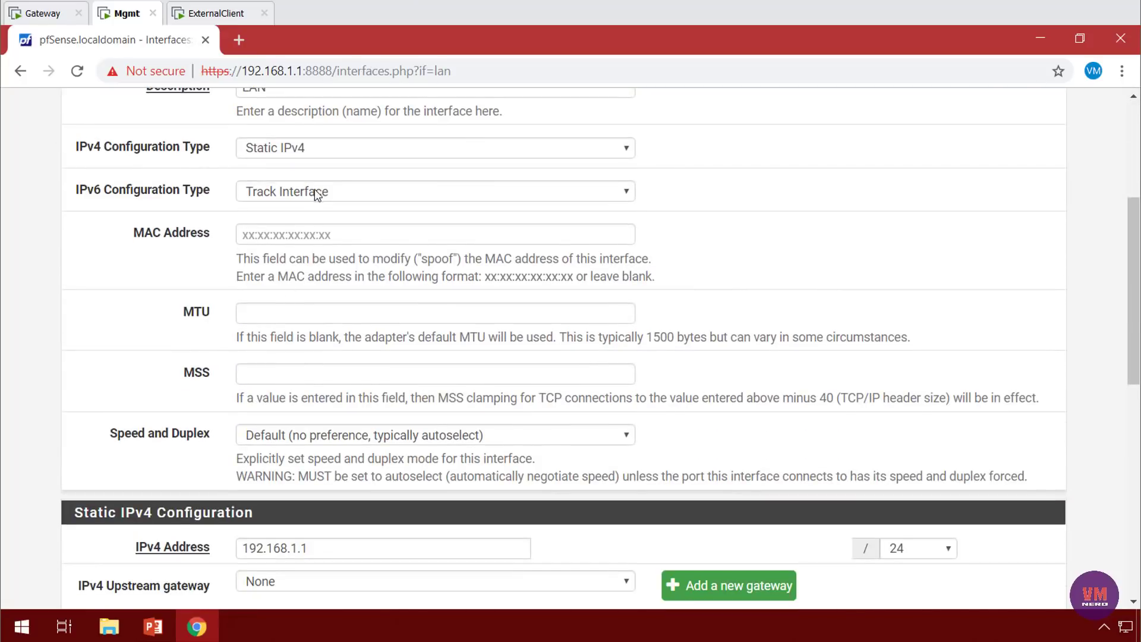
click(315, 190)
click(296, 208)
Change the LAN IPv4 address to 192.168.10.254 and save the interface.
scroll(217, 248, down, 5)
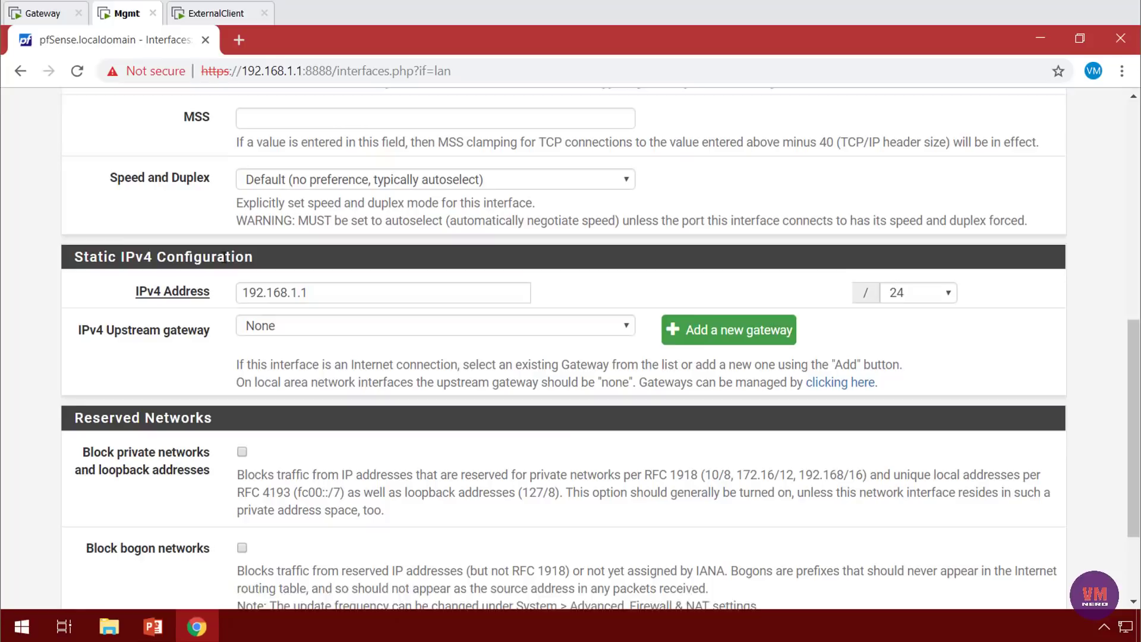
click(352, 283)
key(shift+Left)
key(shift+Left)
key(shift+Left)
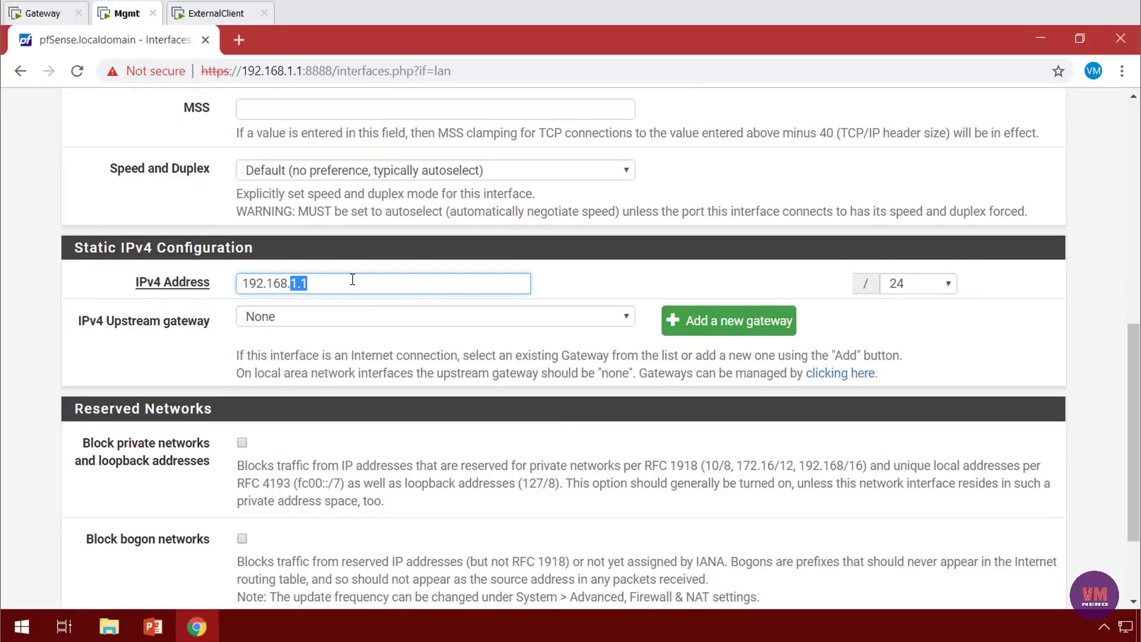
text(10.254)
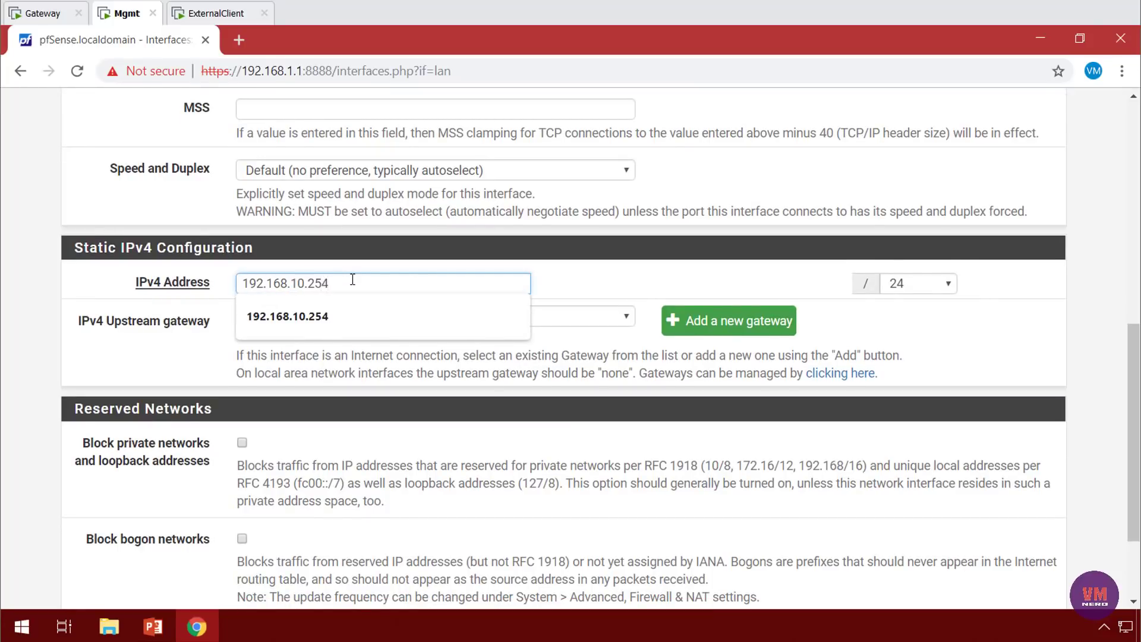
click(66, 287)
scroll(67, 287, down, 3)
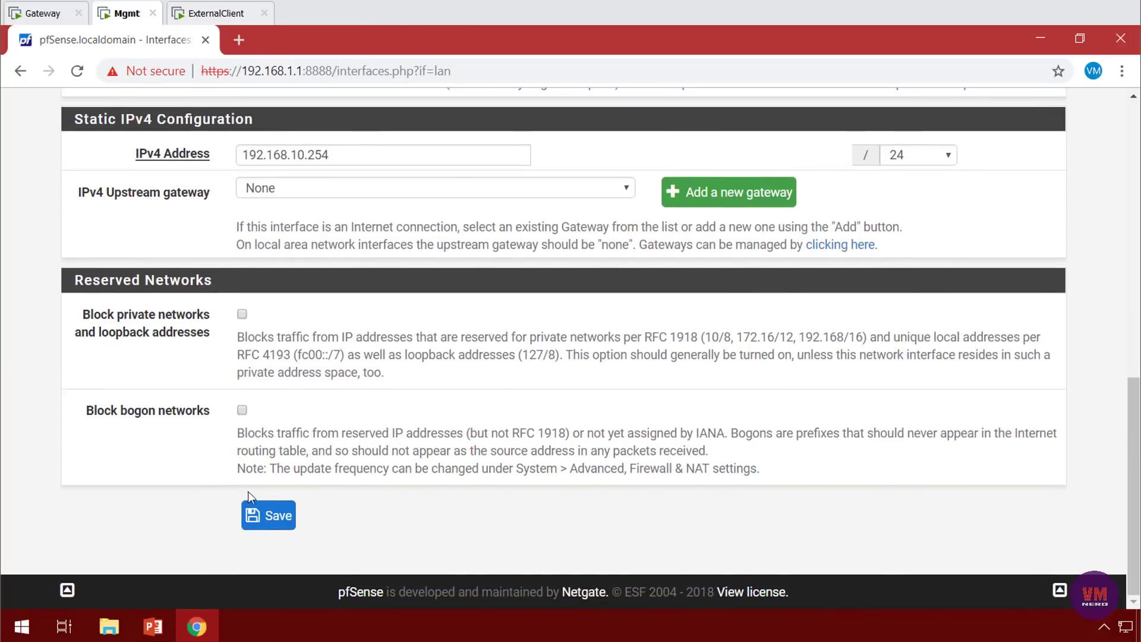
click(257, 515)
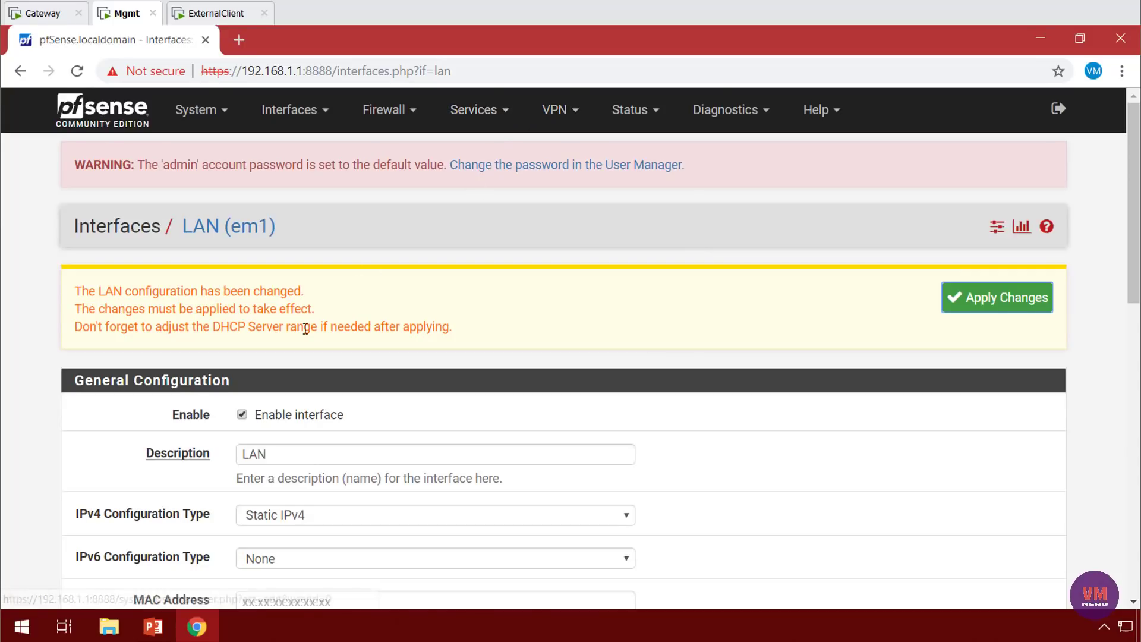
scroll(303, 326, down, 7)
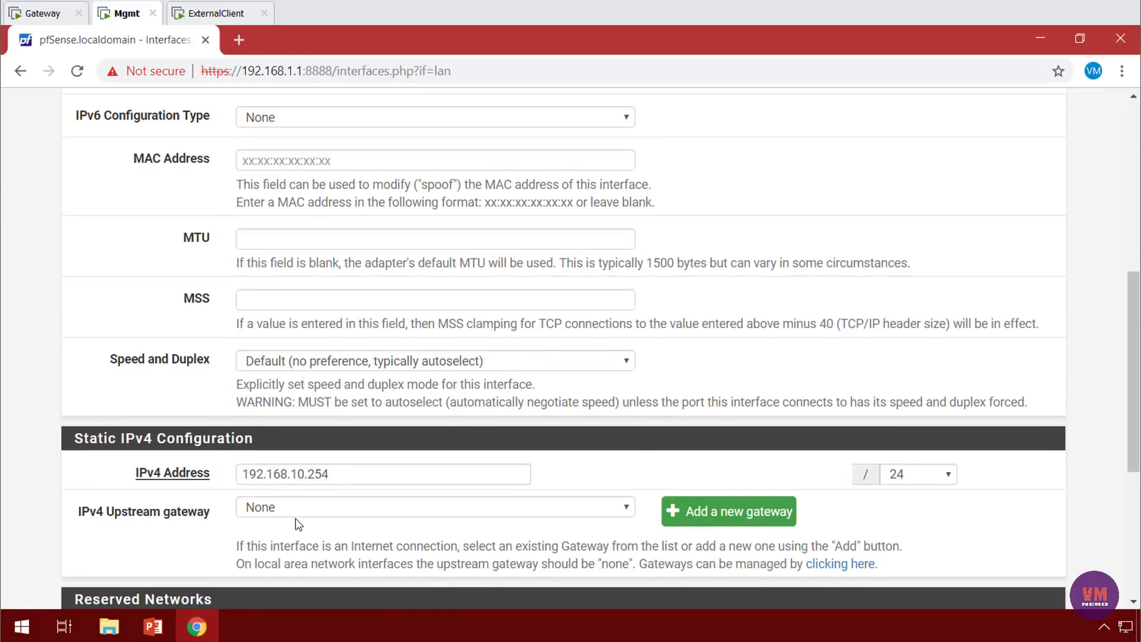
scroll(493, 325, up, 8)
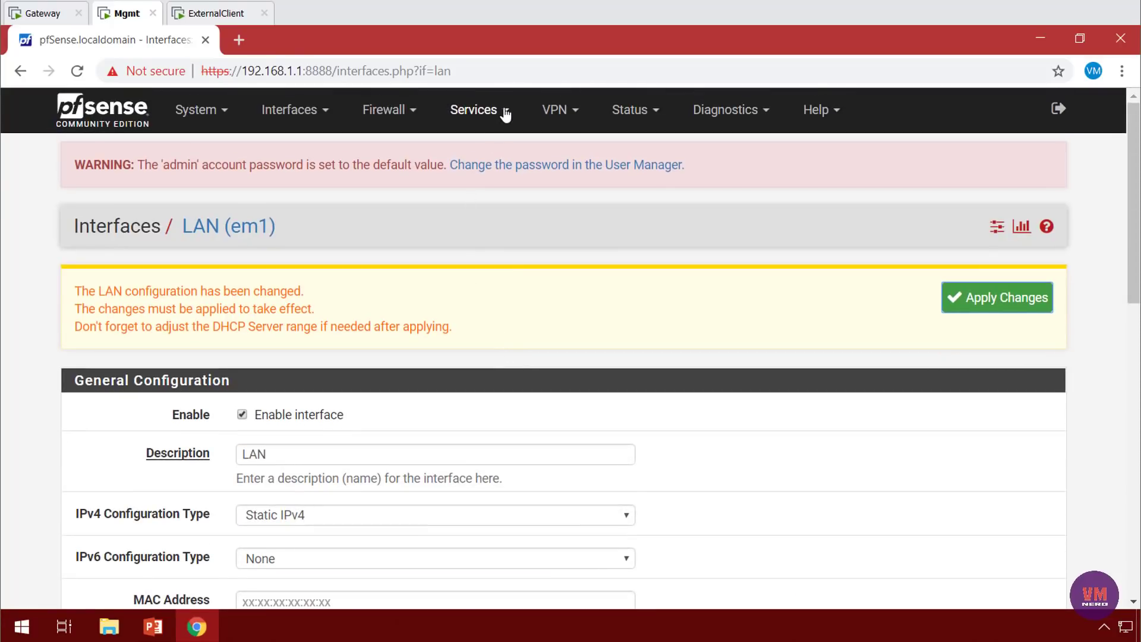
Change the LAN DHCP range to 192.168.10.100 – 192.168.10.199 and save.
click(505, 113)
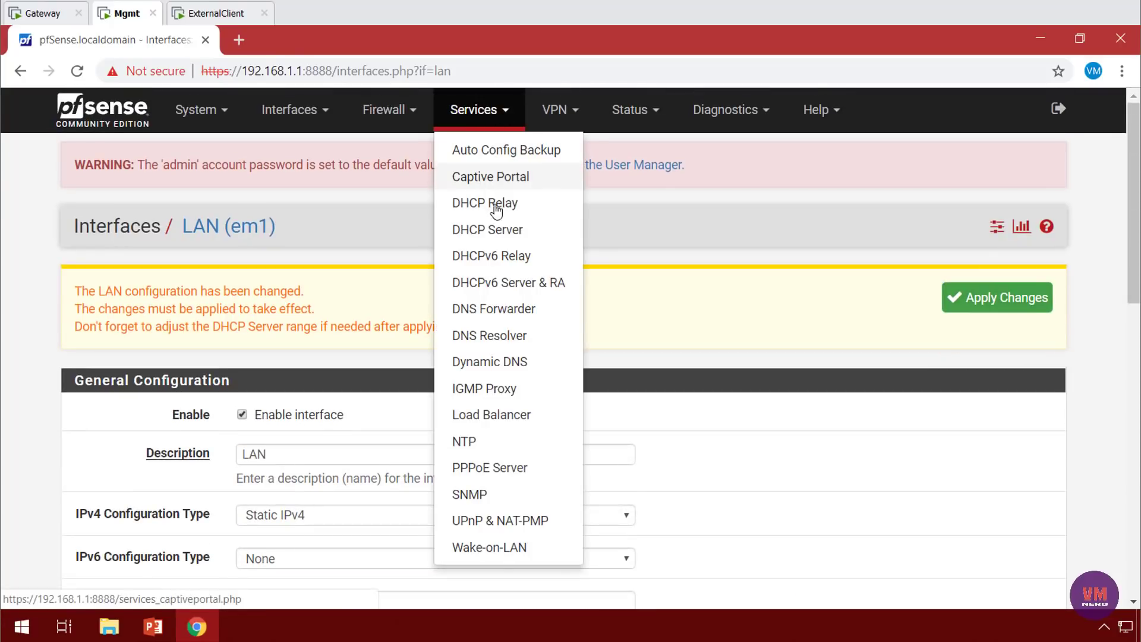
click(491, 229)
scroll(196, 355, down, 5)
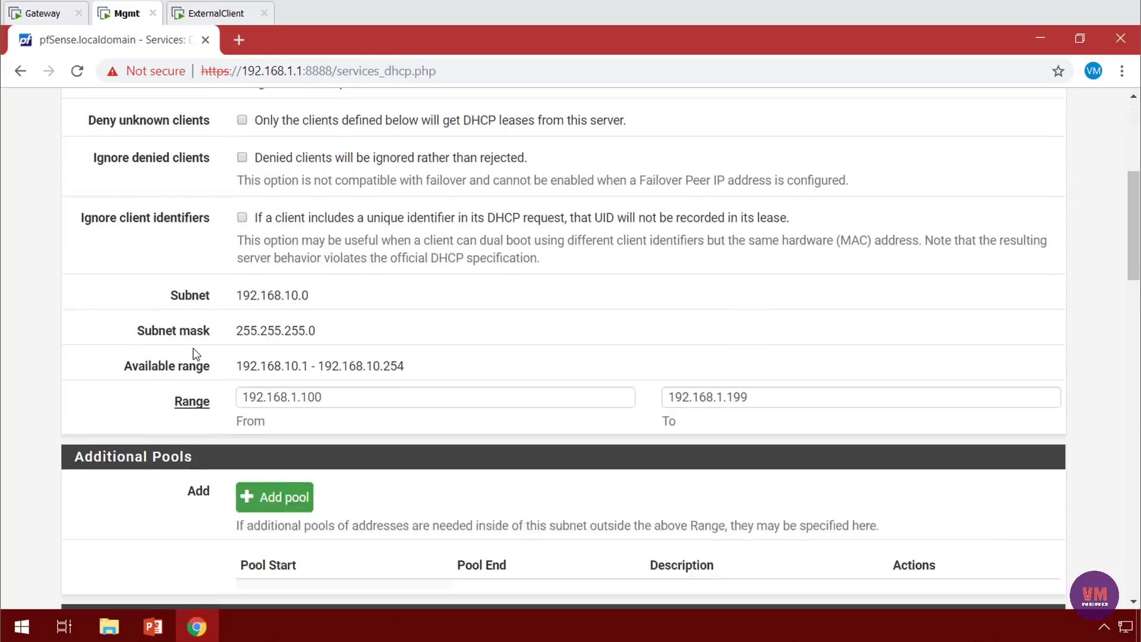
click(299, 373)
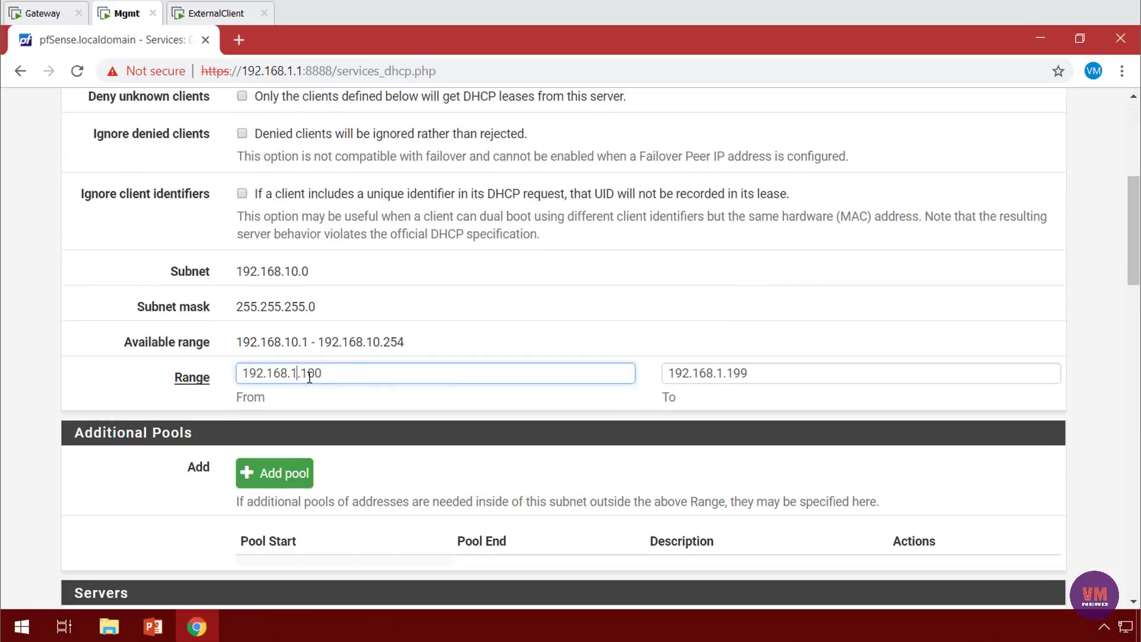
text(0)
click(726, 375)
text(0)
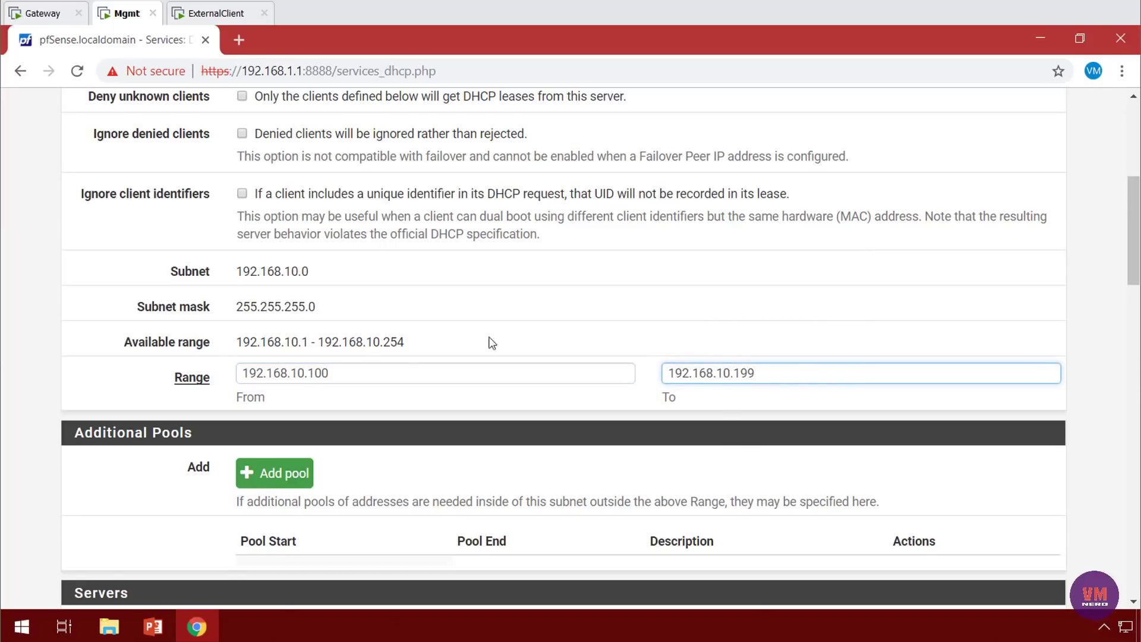
scroll(492, 343, down, 20)
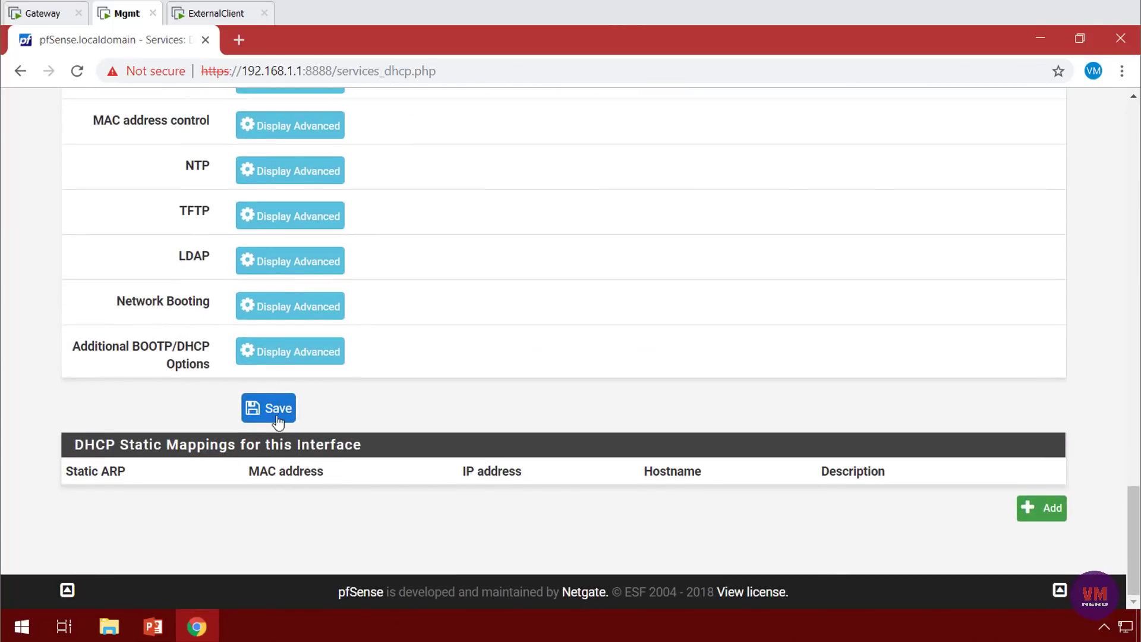
click(277, 416)
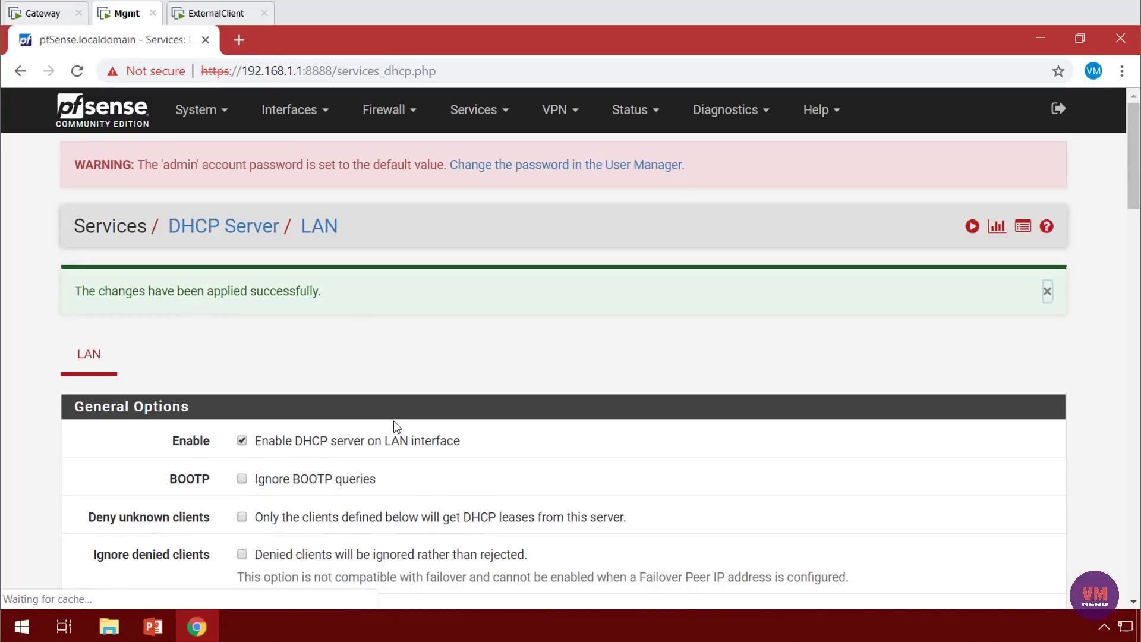
click(215, 114)
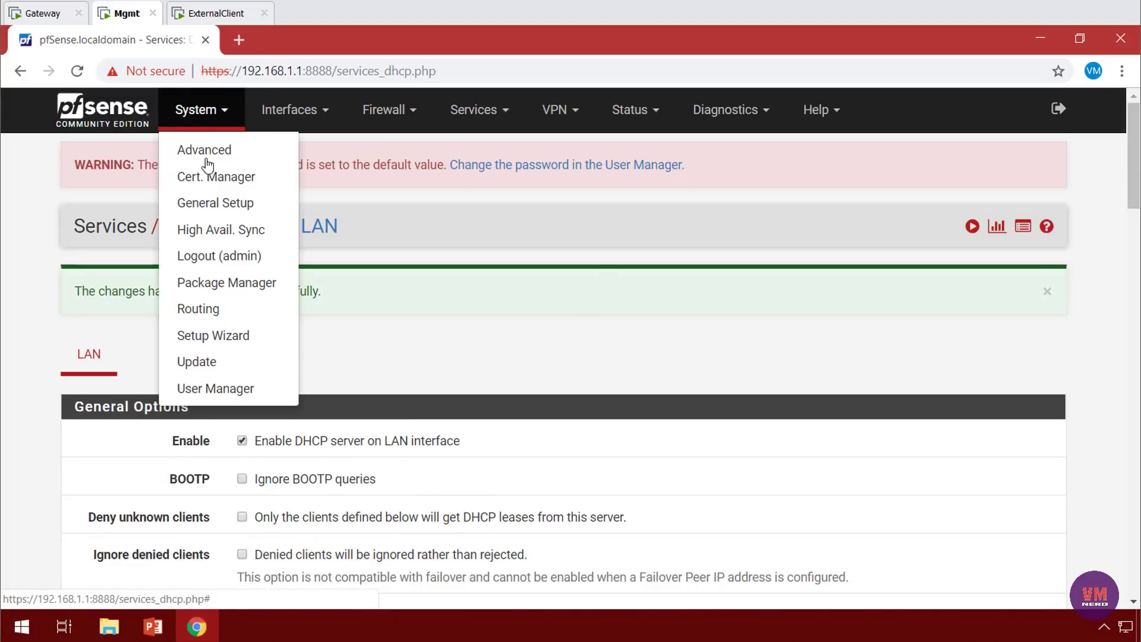
Set the hostname to gateway and the domain to vmnerd.org.
click(241, 202)
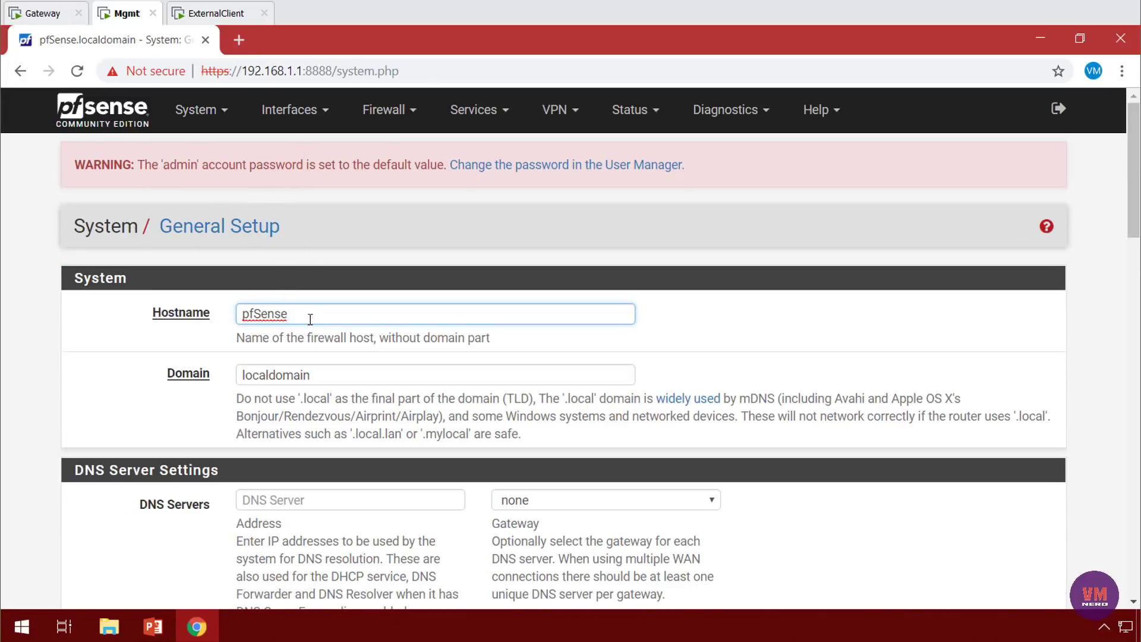
drag(310, 319, 196, 318)
text(gateway)
key(Tab)
text(m)
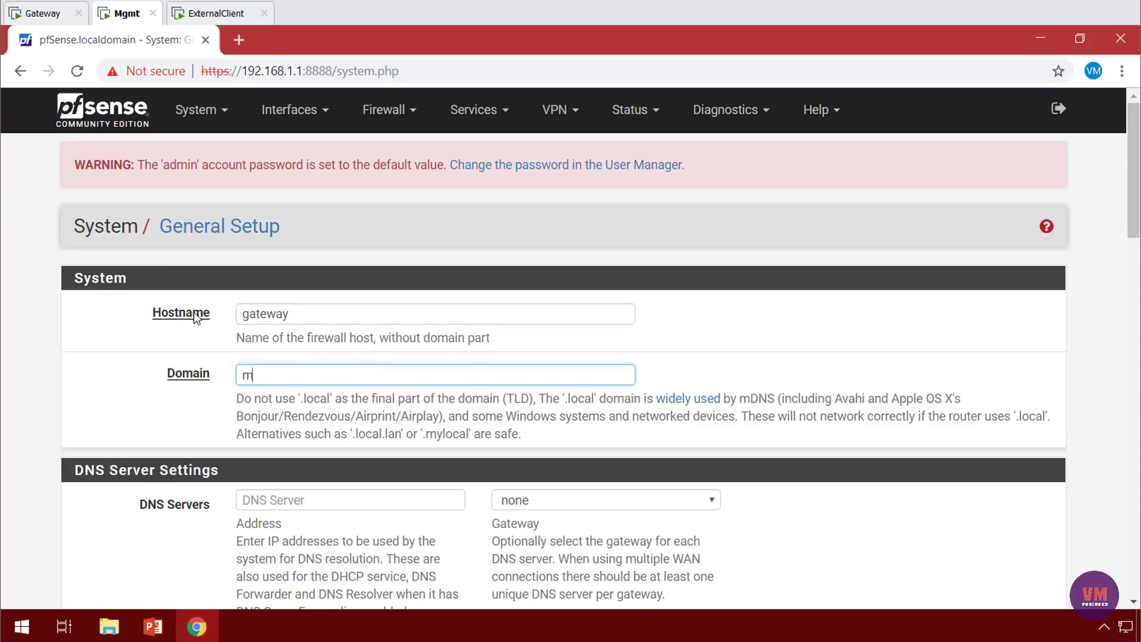
text(mnerd.org)
Set DNS servers 8.8.8.8 and 8.8.4.4.
scroll(337, 280, down, 3)
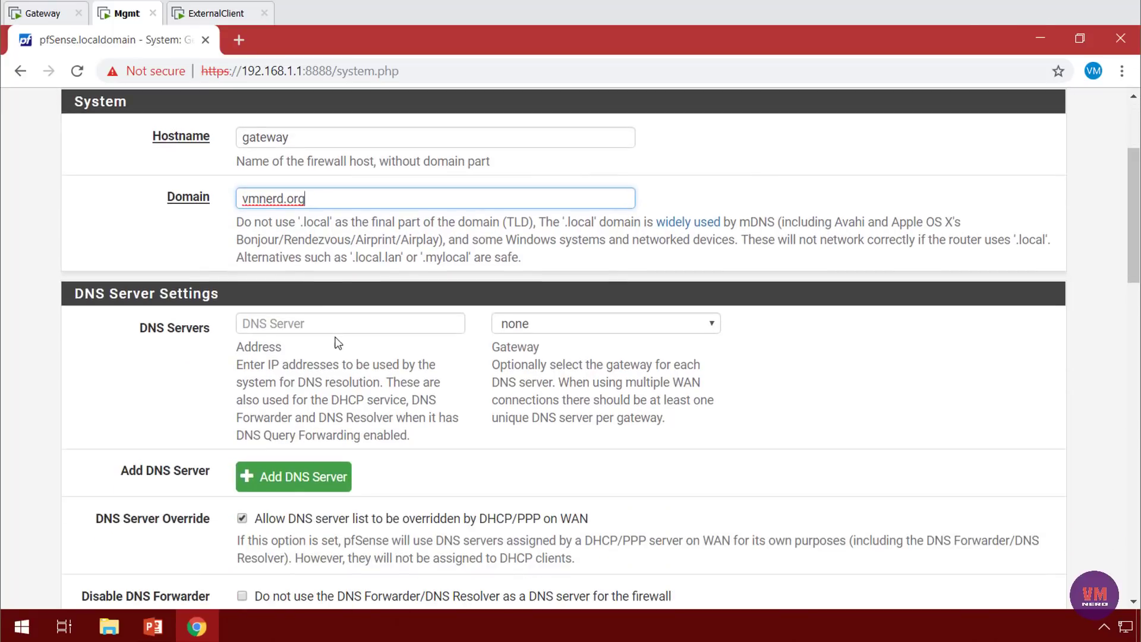
click(329, 320)
text(8.8.8.8)
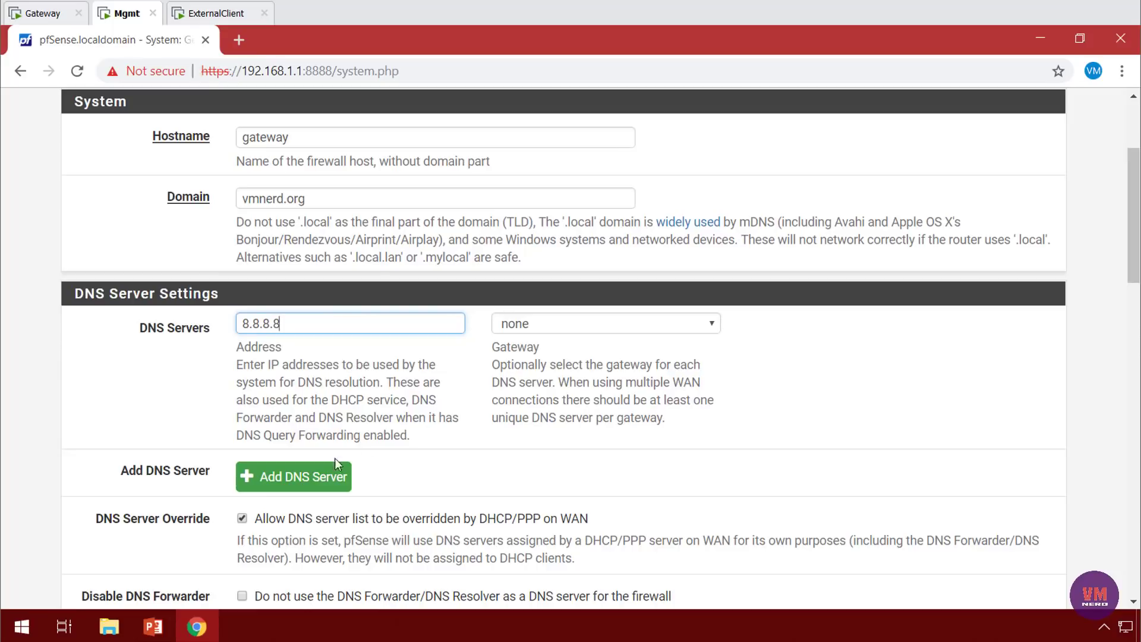
click(334, 464)
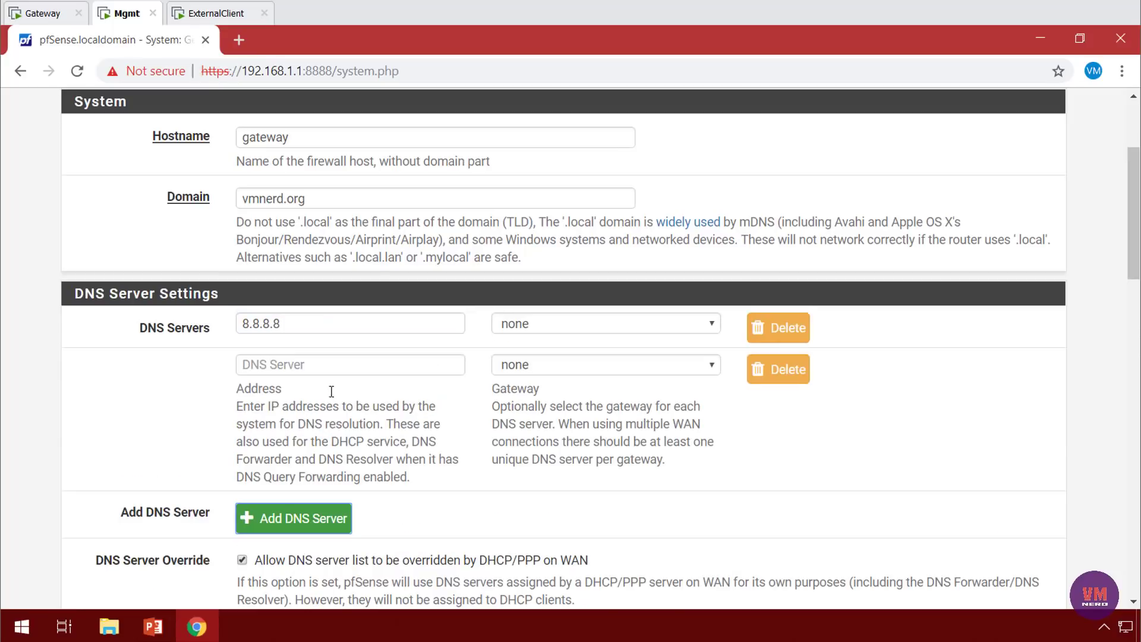
click(314, 367)
text(8.8.4.4)
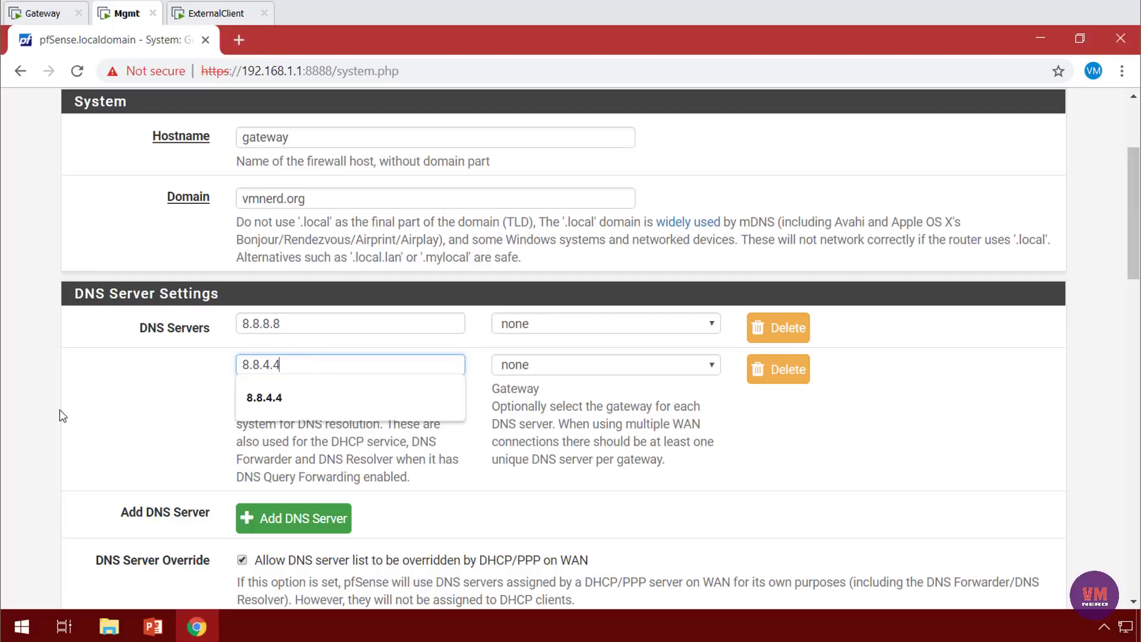
click(62, 416)
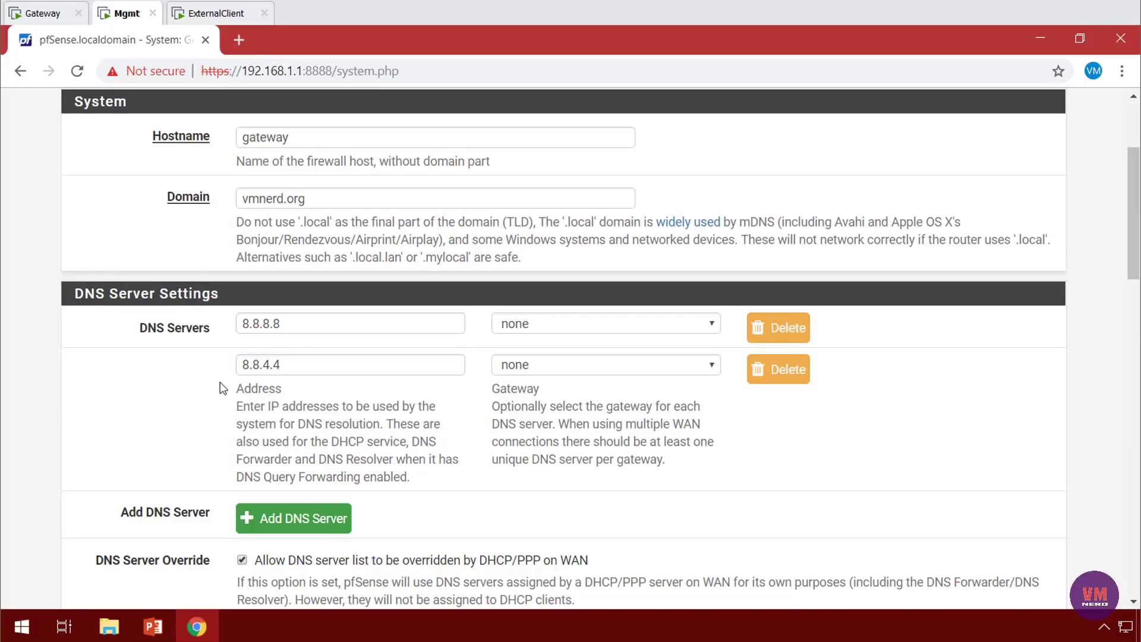
scroll(223, 389, down, 5)
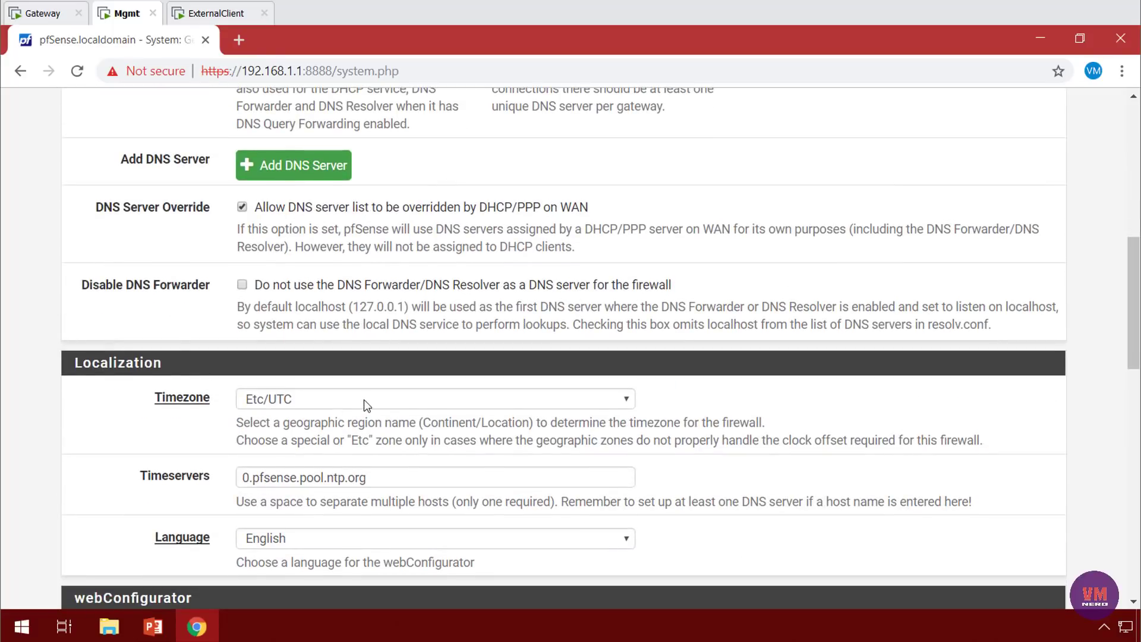
Set the timezone to America/Los_Angeles and the timeserver to pool.ntp.org.
click(364, 400)
scroll(405, 365, up, 20)
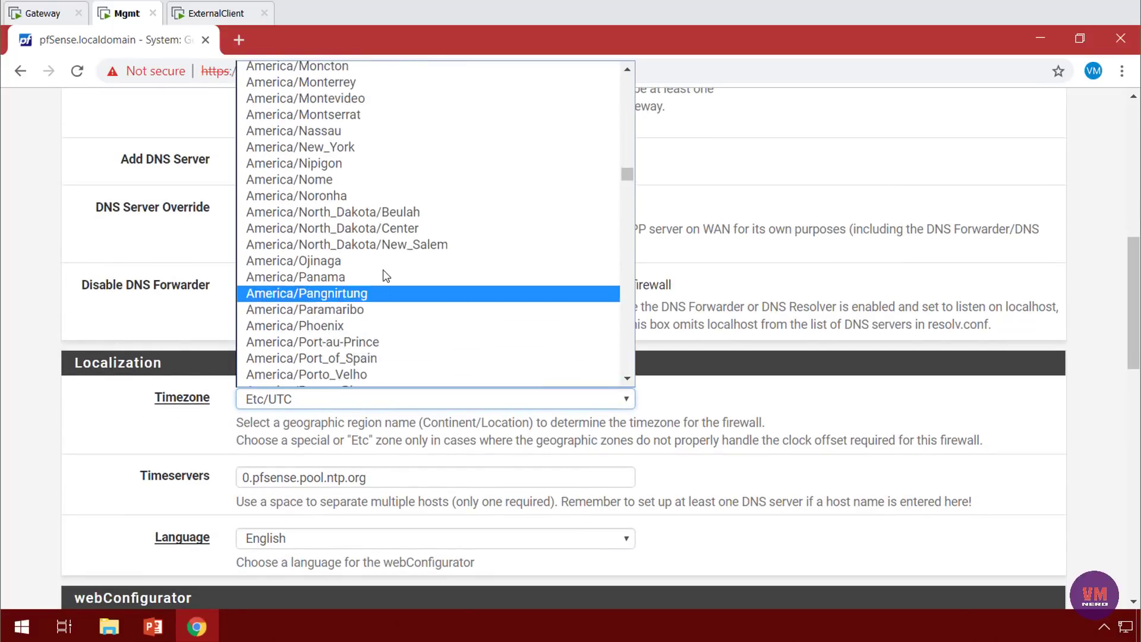
scroll(385, 277, up, 11)
scroll(381, 297, down, 3)
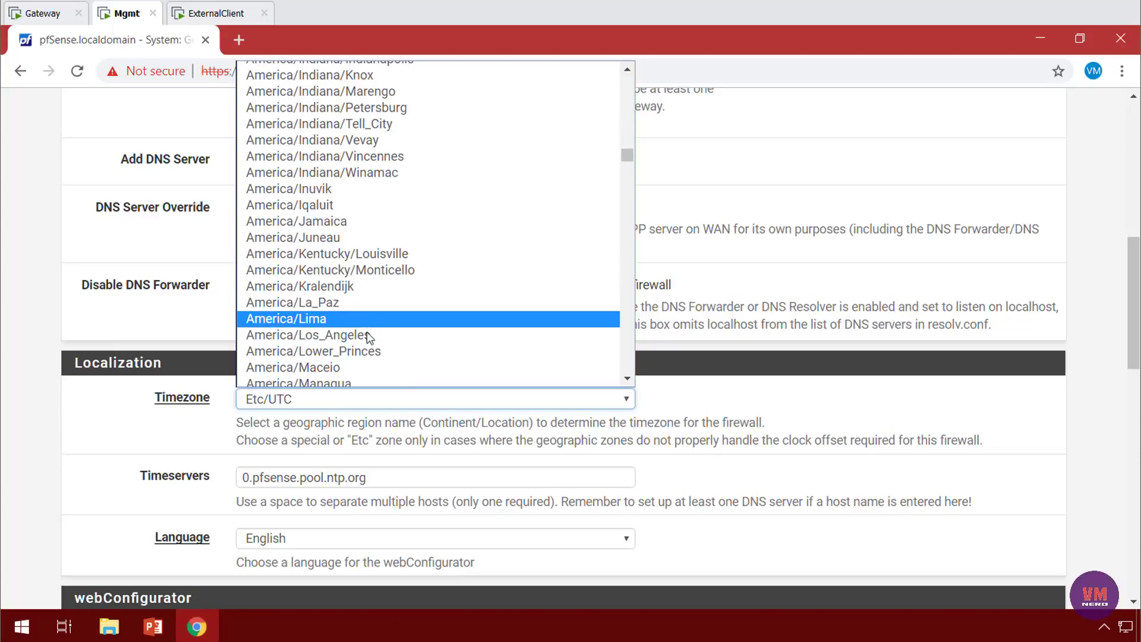
click(368, 337)
drag(301, 482, 136, 471)
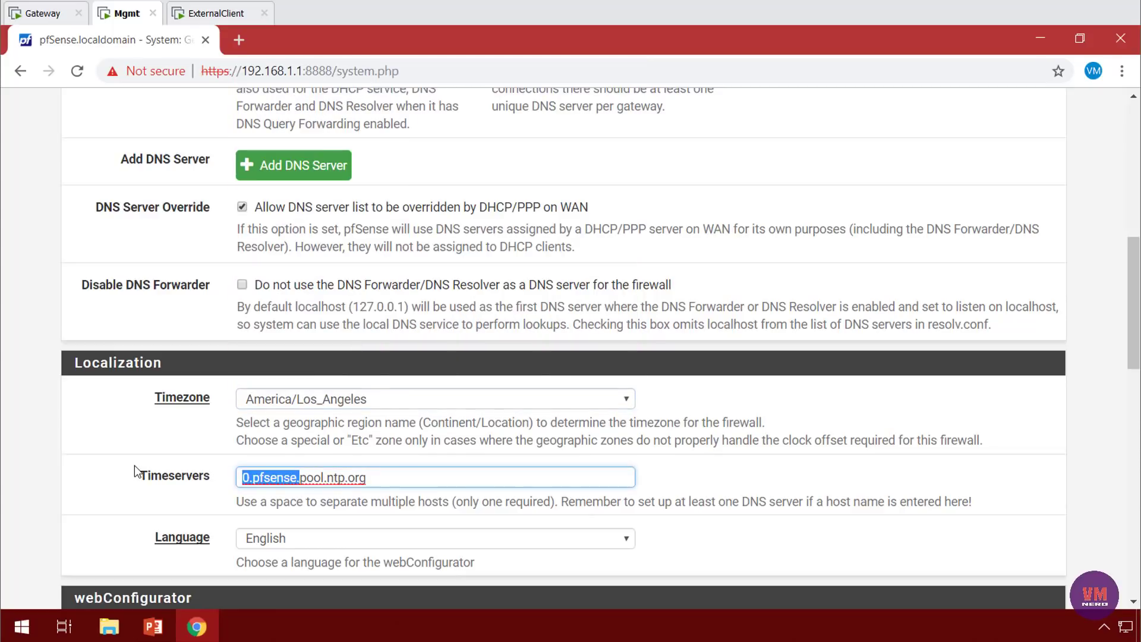
key(BackSpace)
Make the top navigation Fixed, set the login page colour to Red, and save.
scroll(337, 287, down, 7)
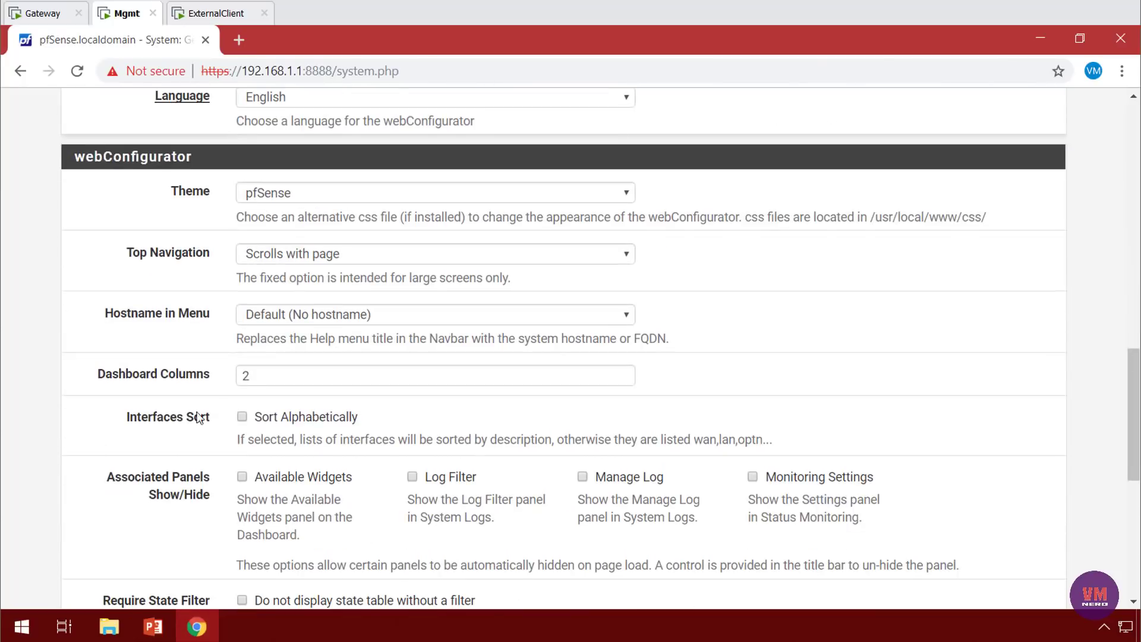
click(333, 255)
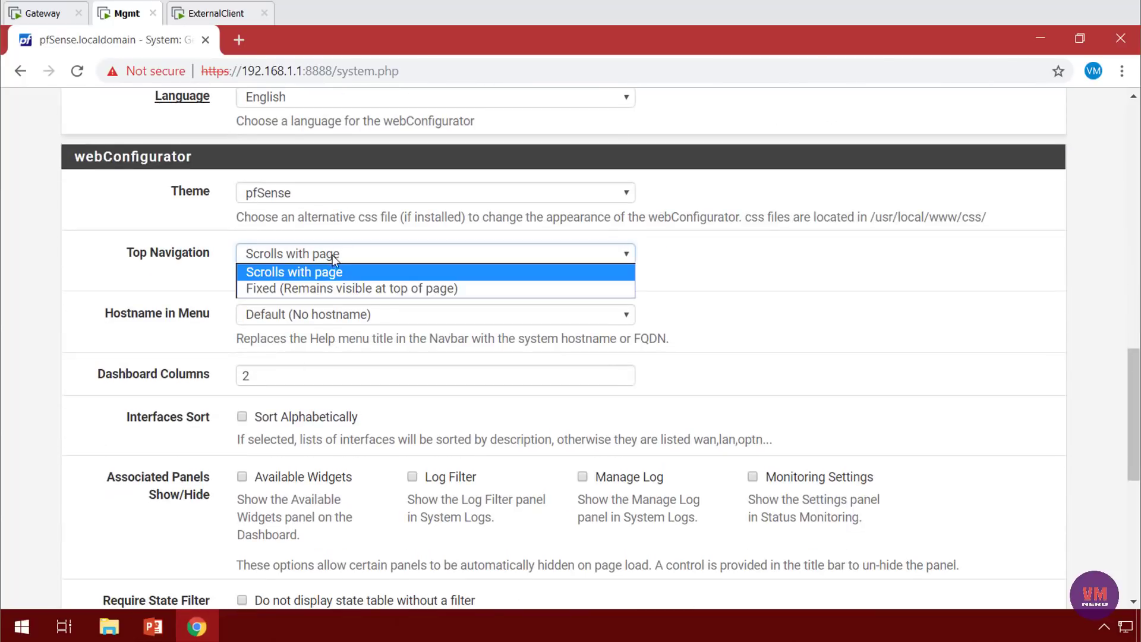
click(378, 286)
click(257, 376)
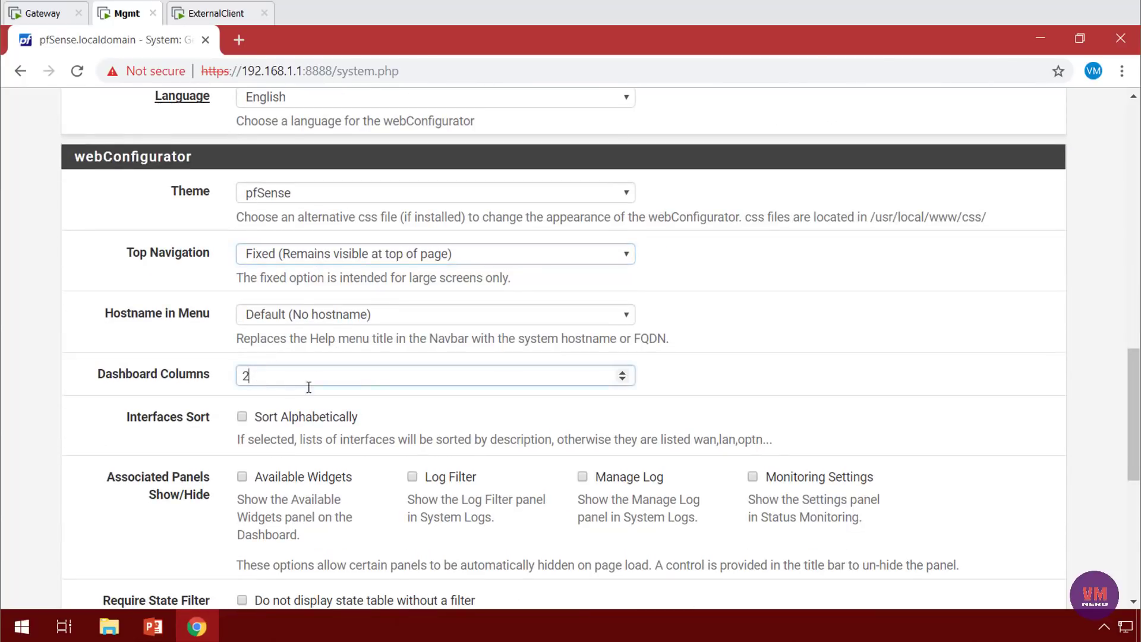
scroll(290, 375, down, 8)
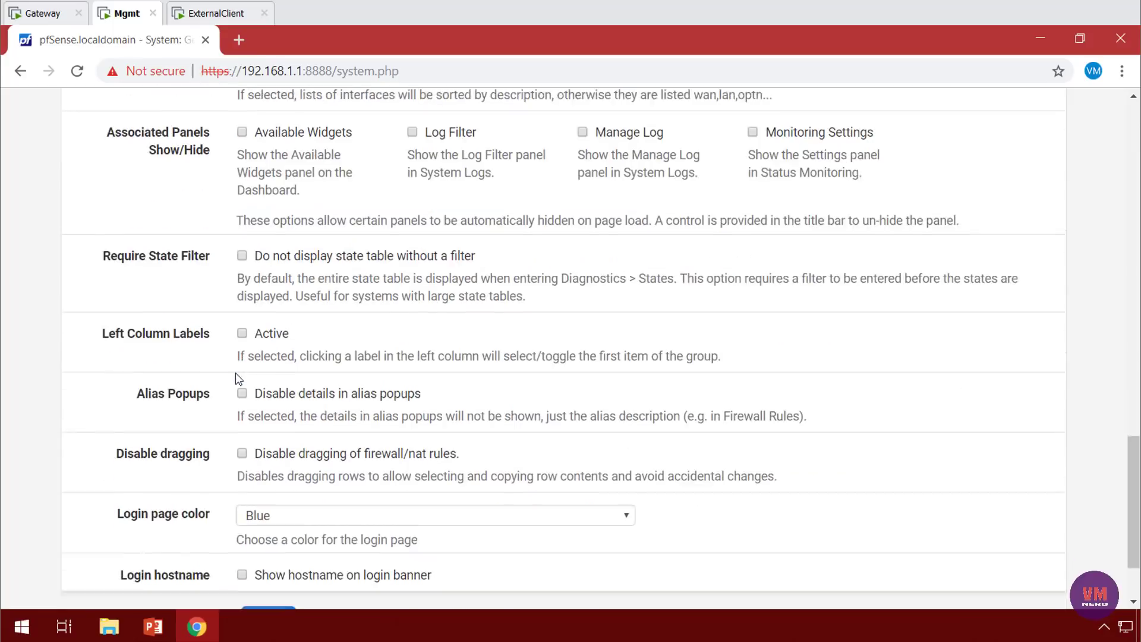
click(293, 411)
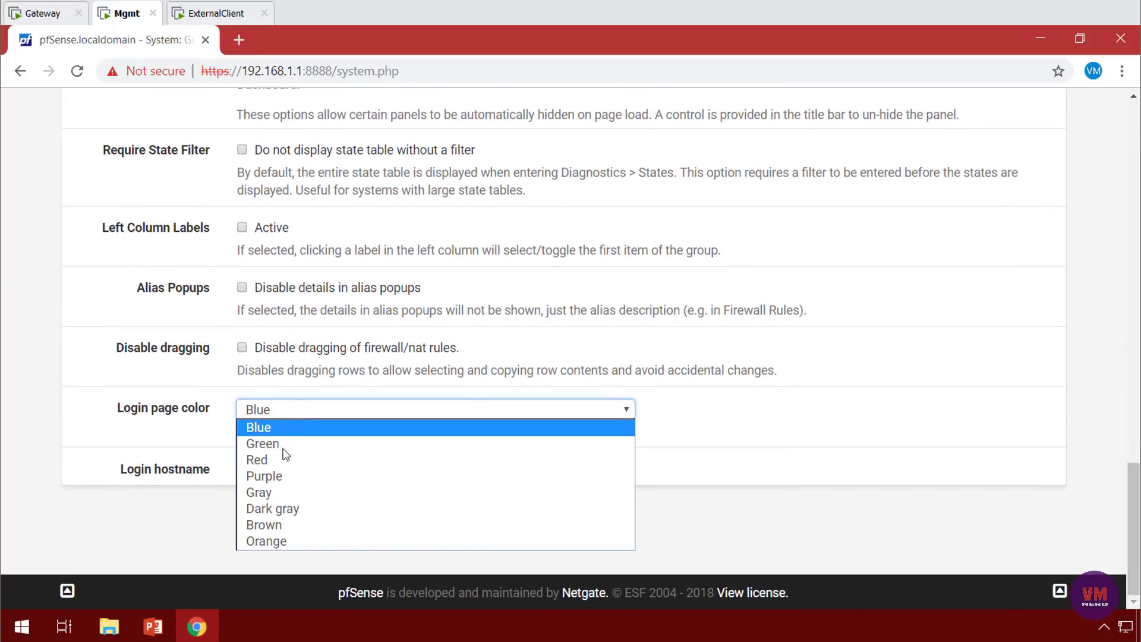
click(280, 459)
click(277, 519)
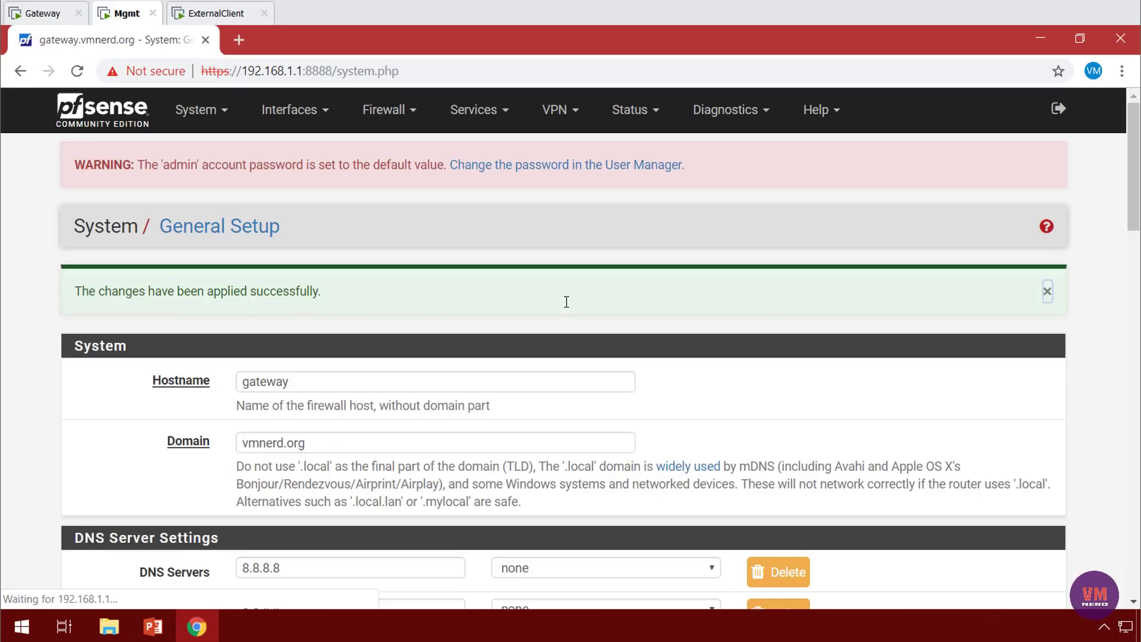
scroll(615, 291, down, 6)
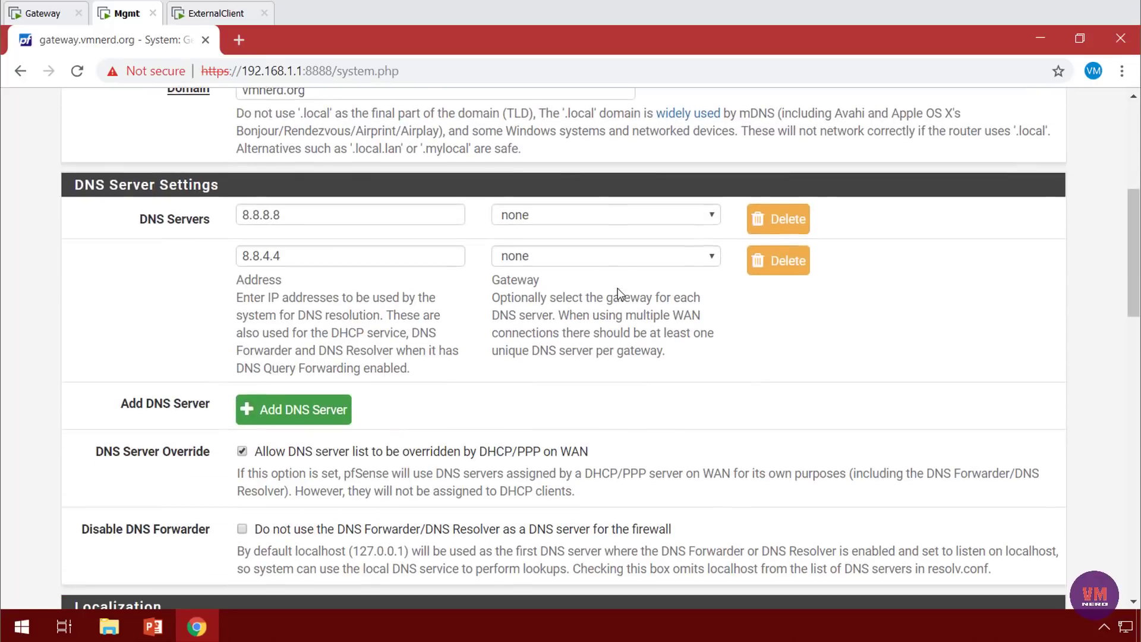
scroll(623, 295, up, 6)
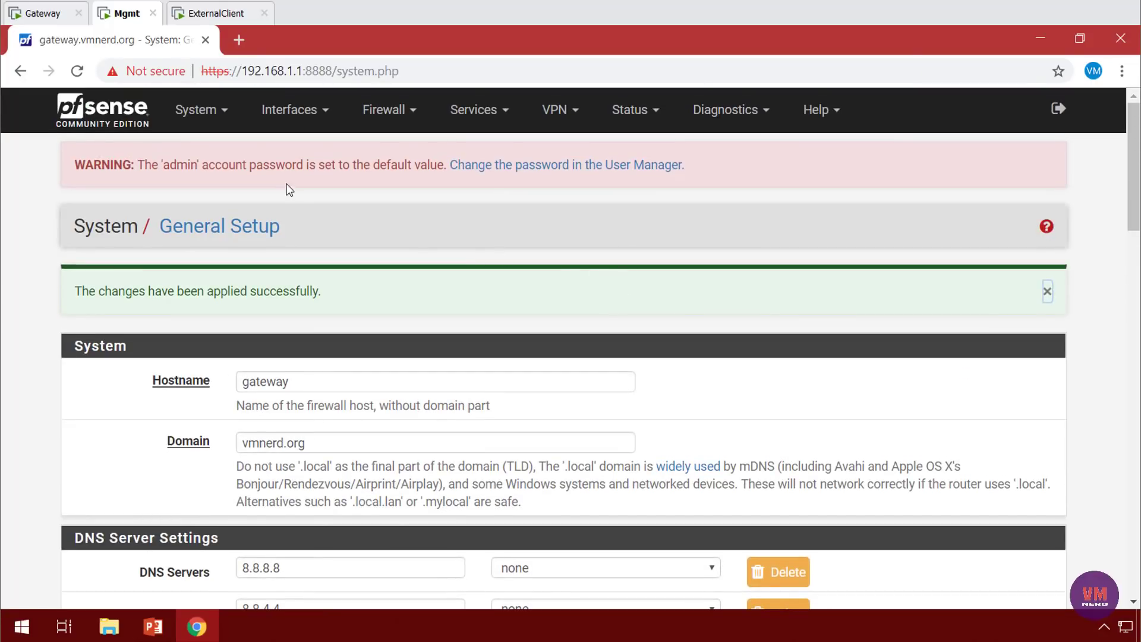
Apply the pending LAN interface change.
click(277, 118)
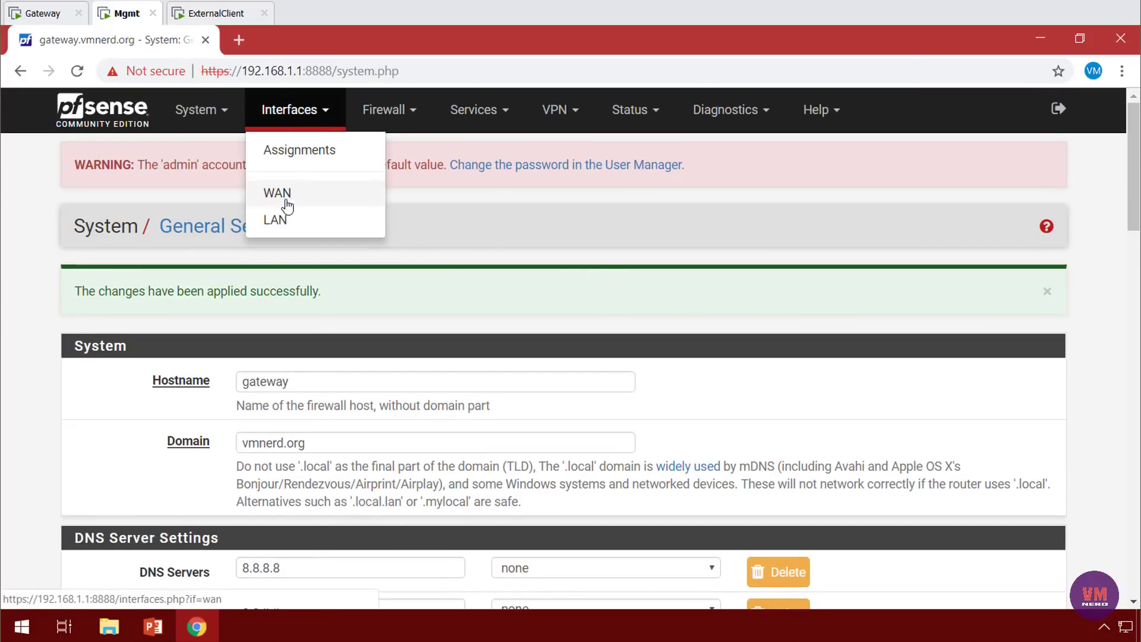
click(279, 219)
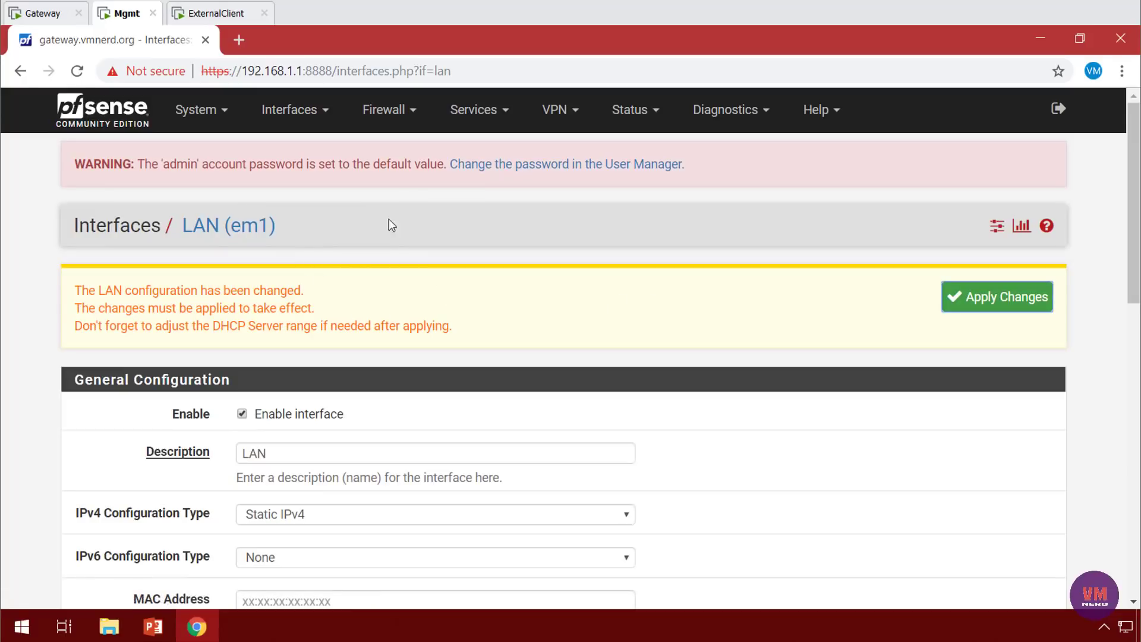
click(1009, 300)
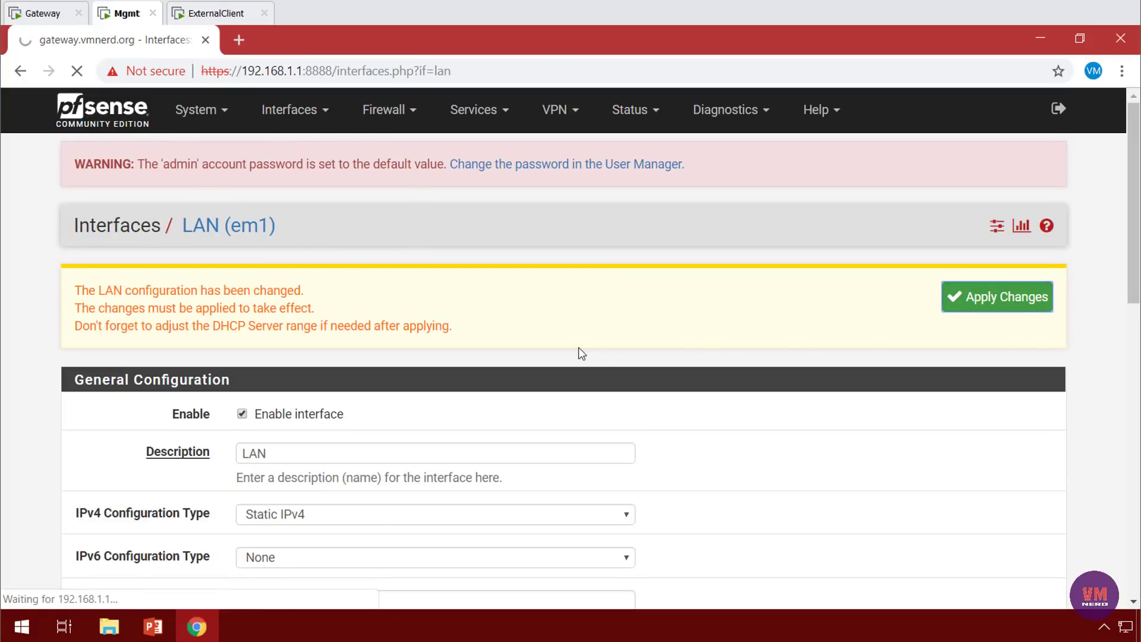
Open Command Prompt via Run and check the current address with ipconfig.
right_click(22, 626)
click(89, 547)
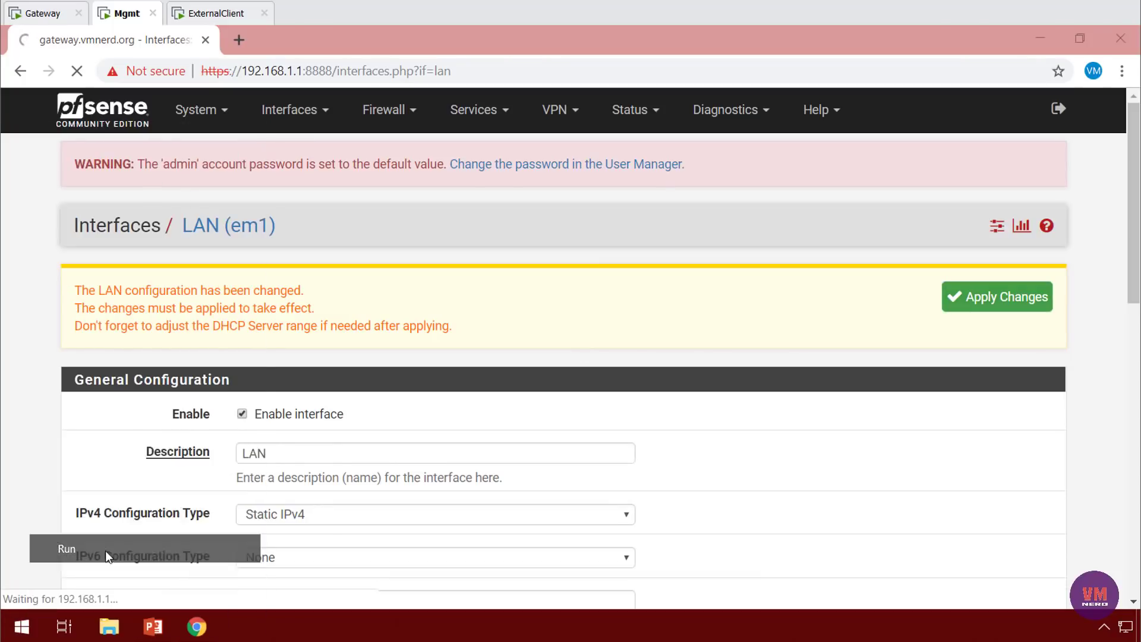
key(Return)
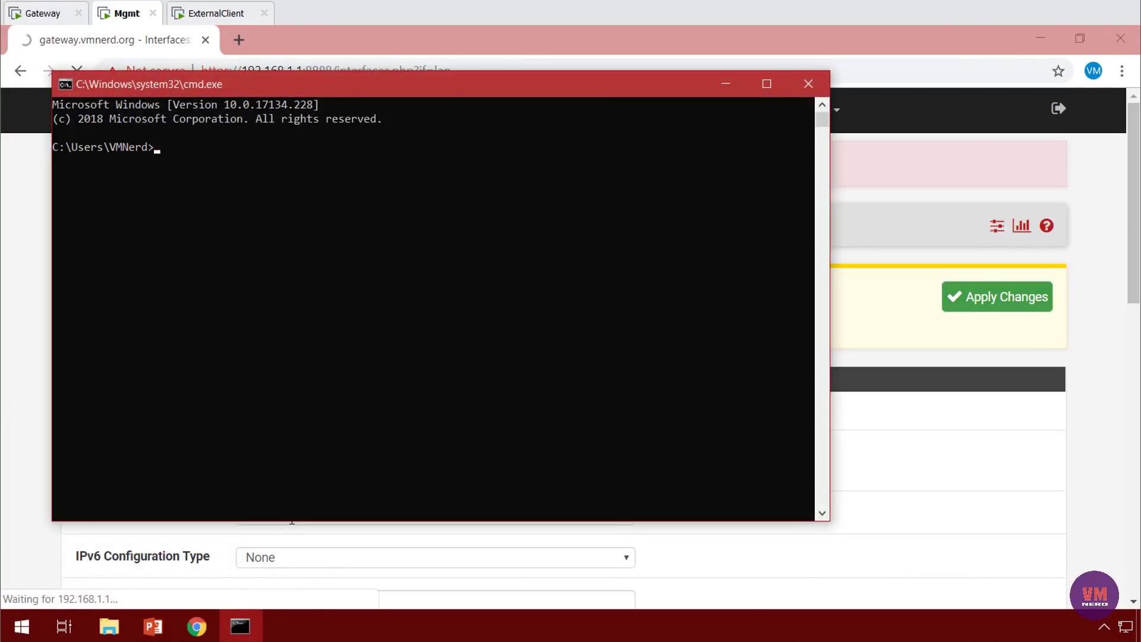
key(Return)
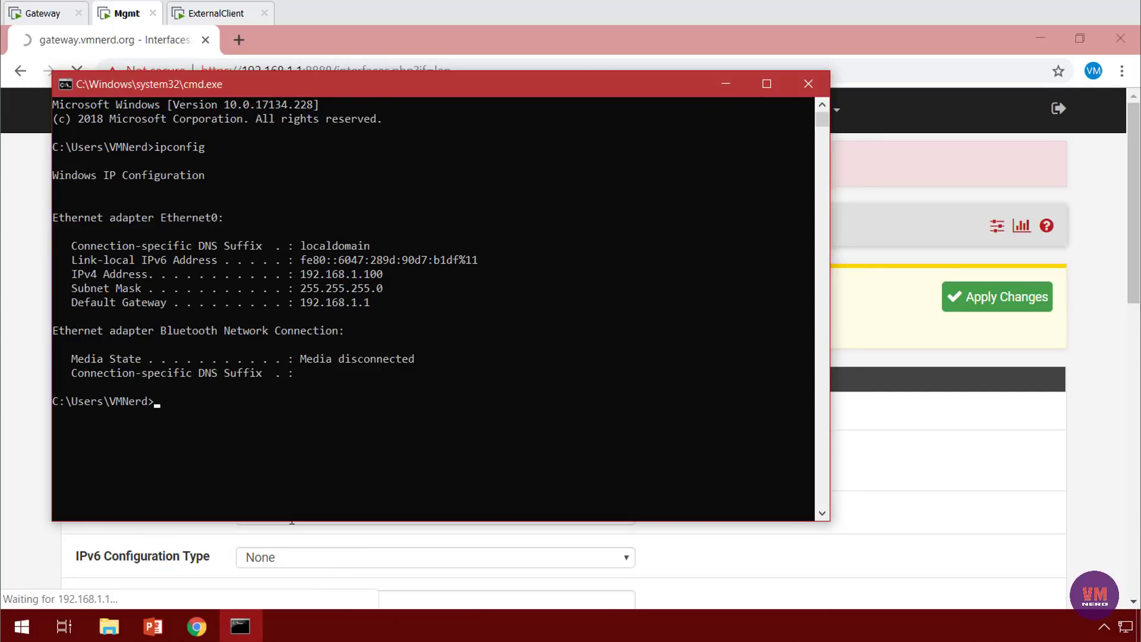
Run ipconfig /release and ipconfig /renew to get 192.168.10.100 from the new gateway.
key(Up)
text(/release)
key(Return)
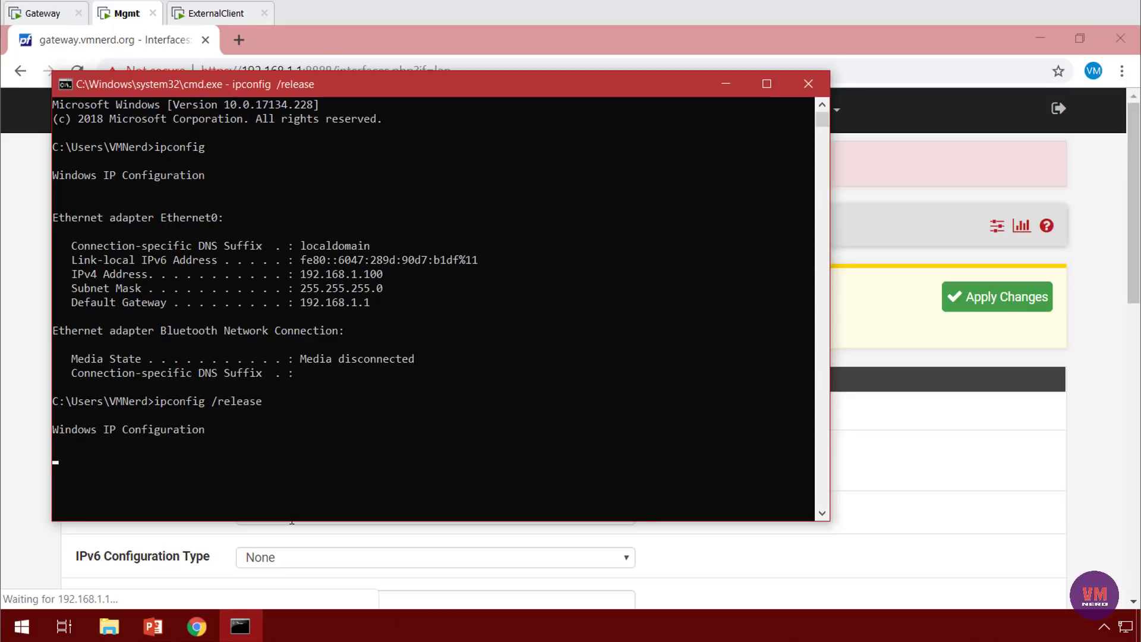
key(Up)
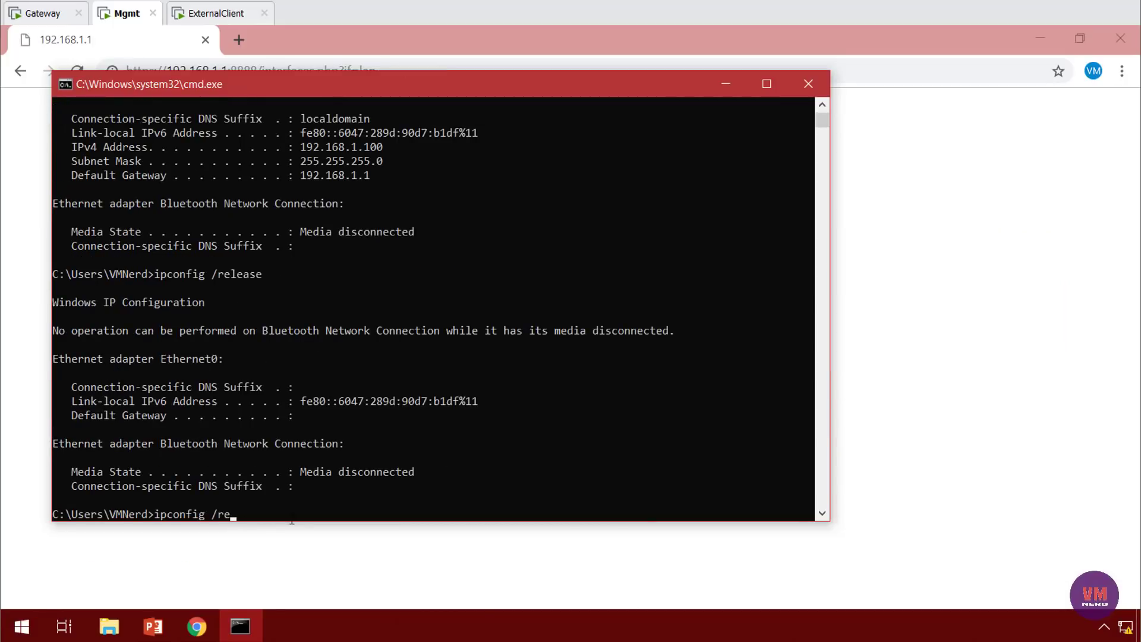
text(renew)
key(Return)
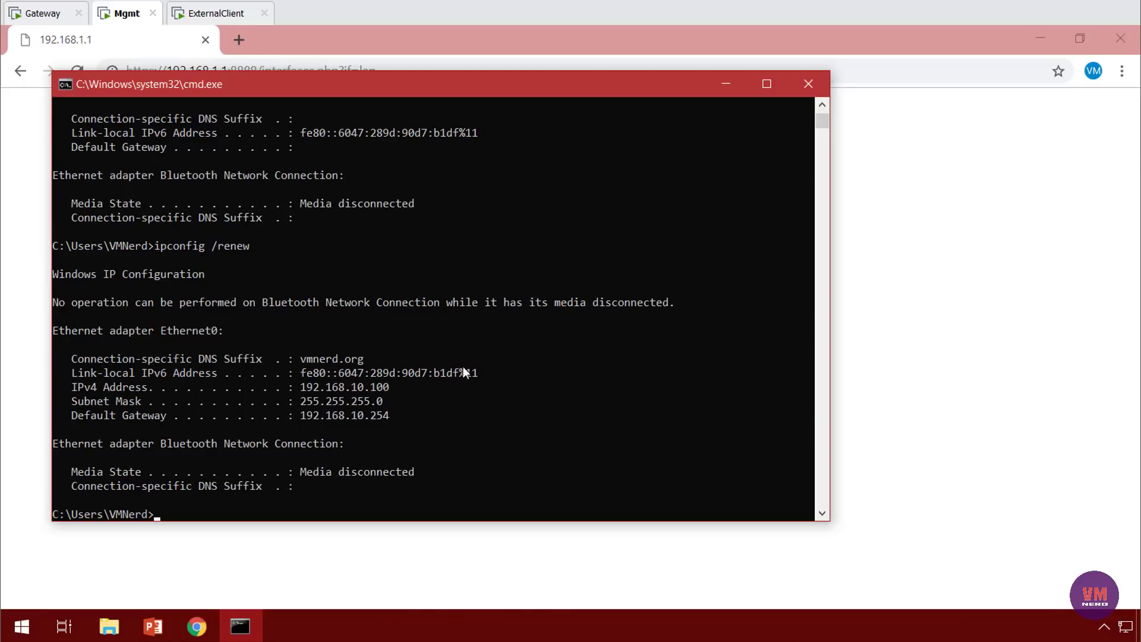
click(197, 627)
click(153, 627)
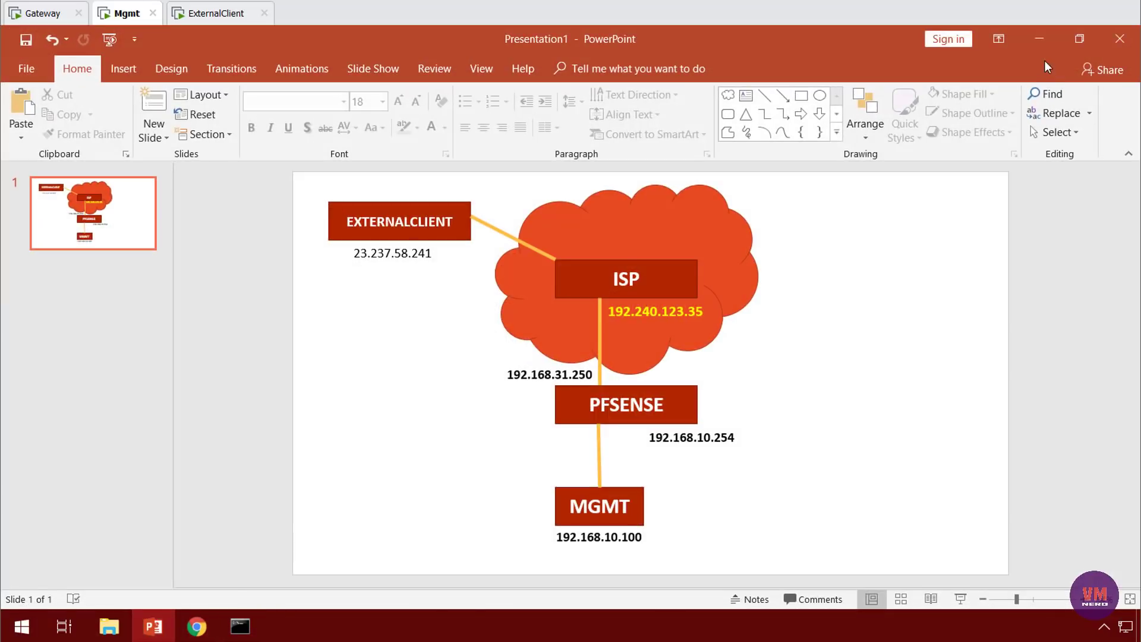
click(1044, 47)
click(226, 70)
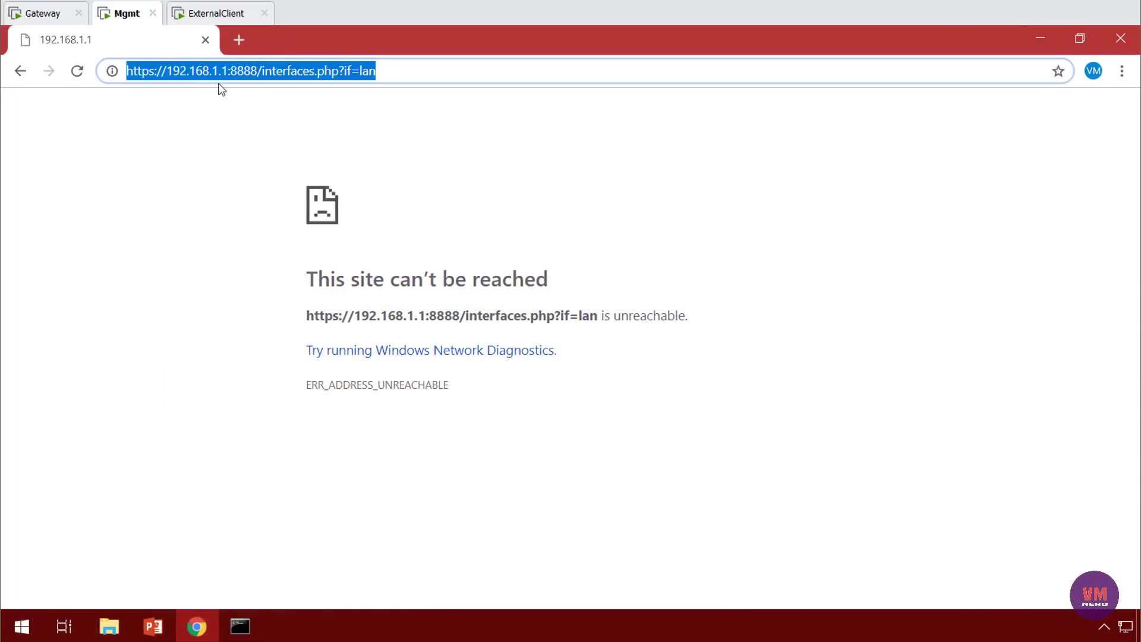
click(227, 72)
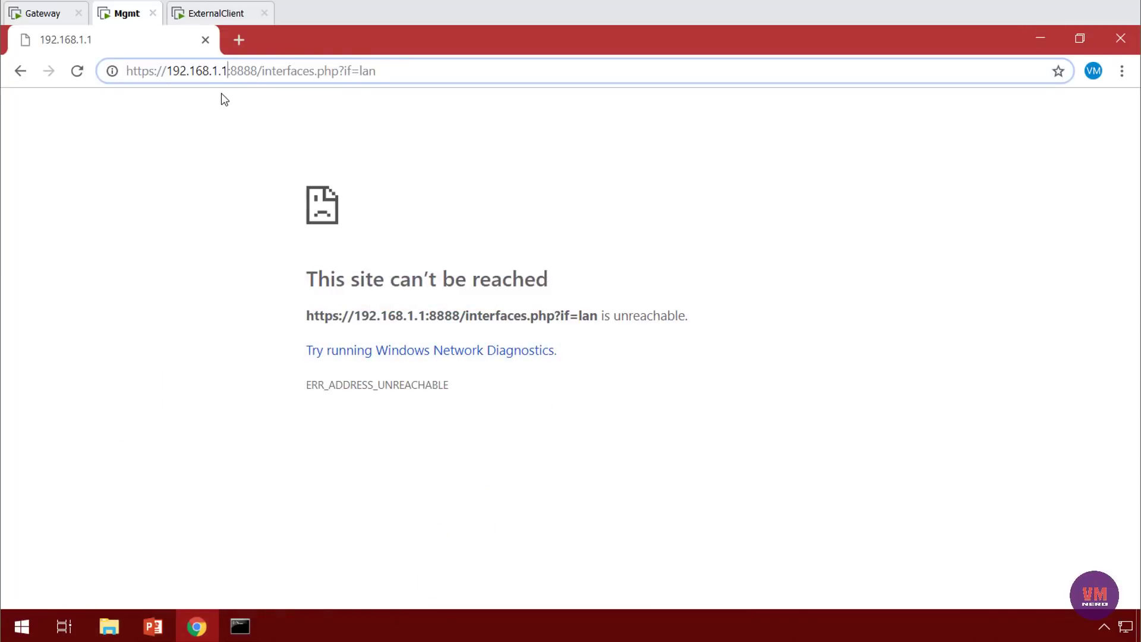
key(BackSpace)
key(BackSpace)
key(BackSpace)
text(10.254)
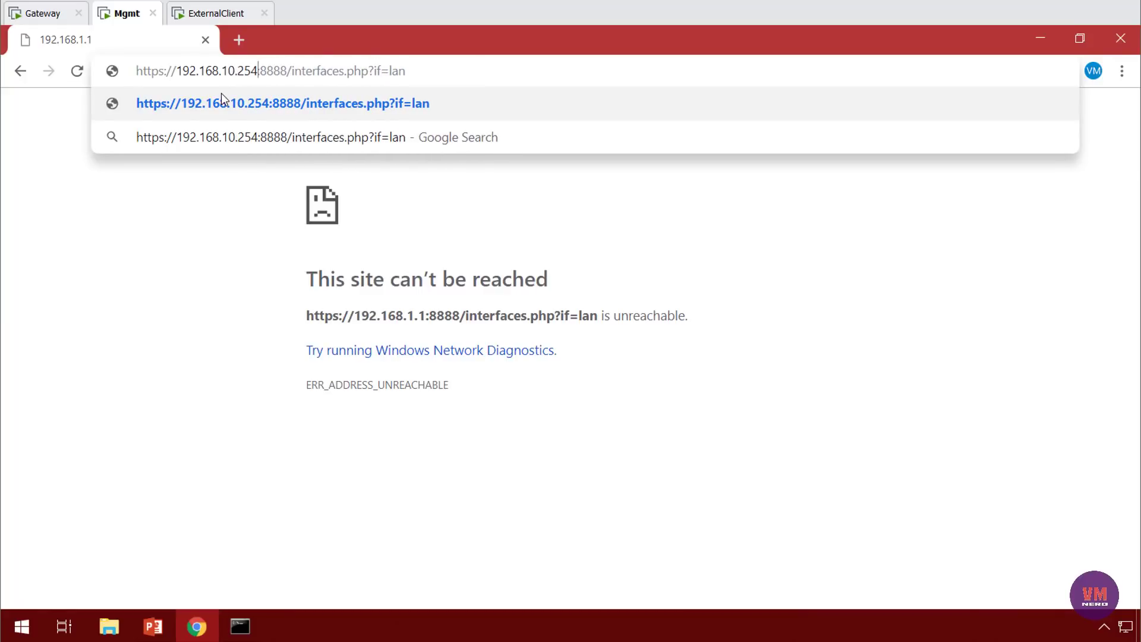
key(Return)
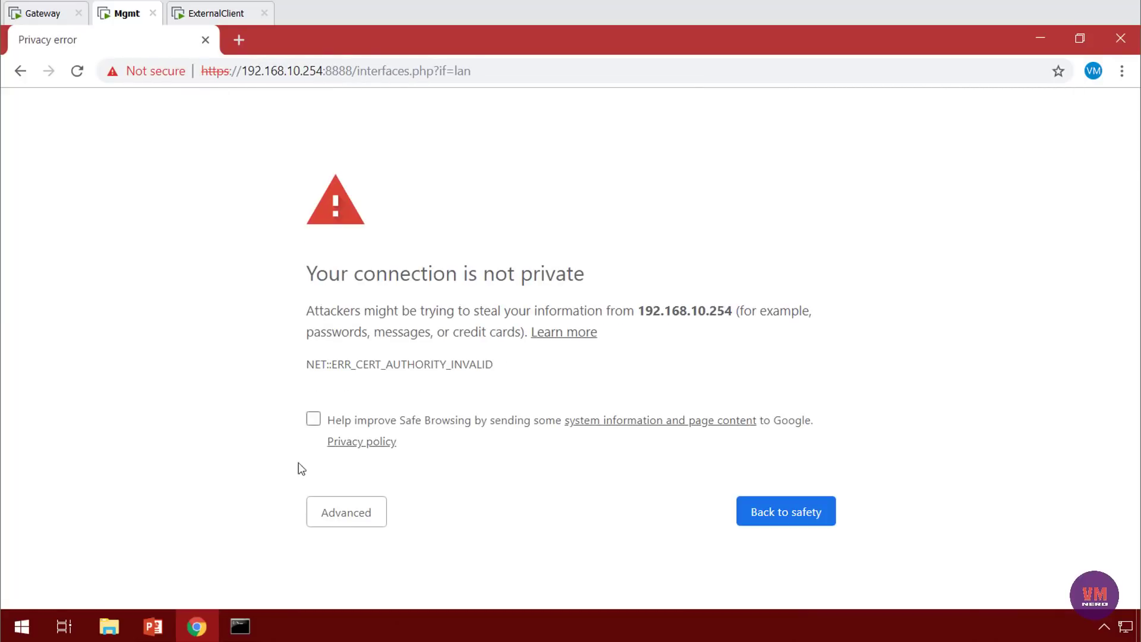
click(356, 515)
click(402, 556)
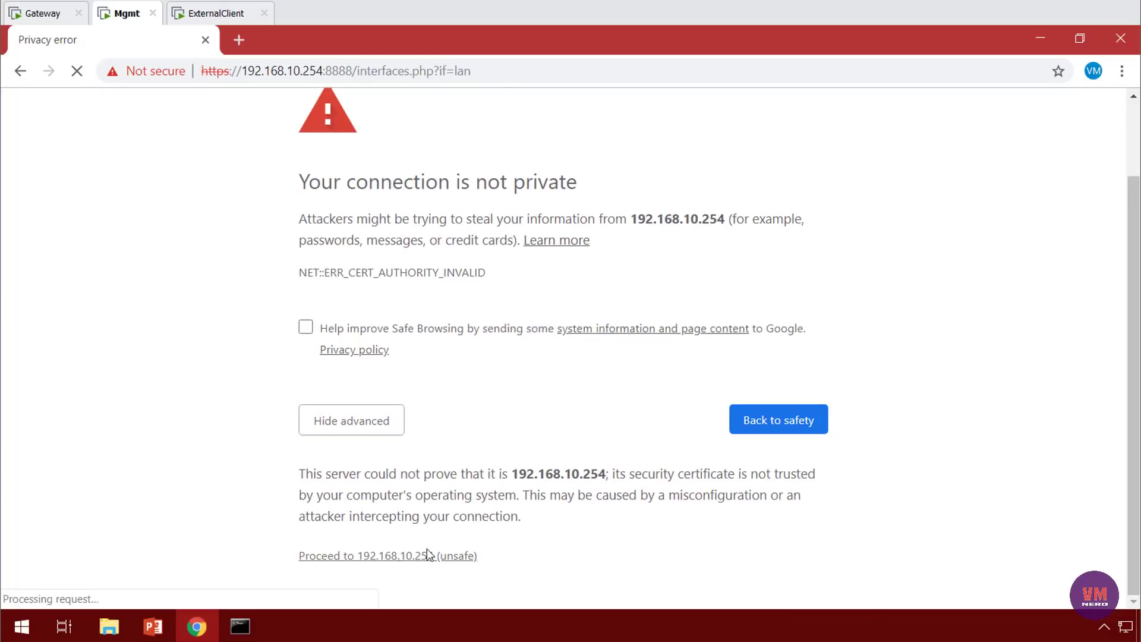
Sign in with the admin username and password.
text(admin)
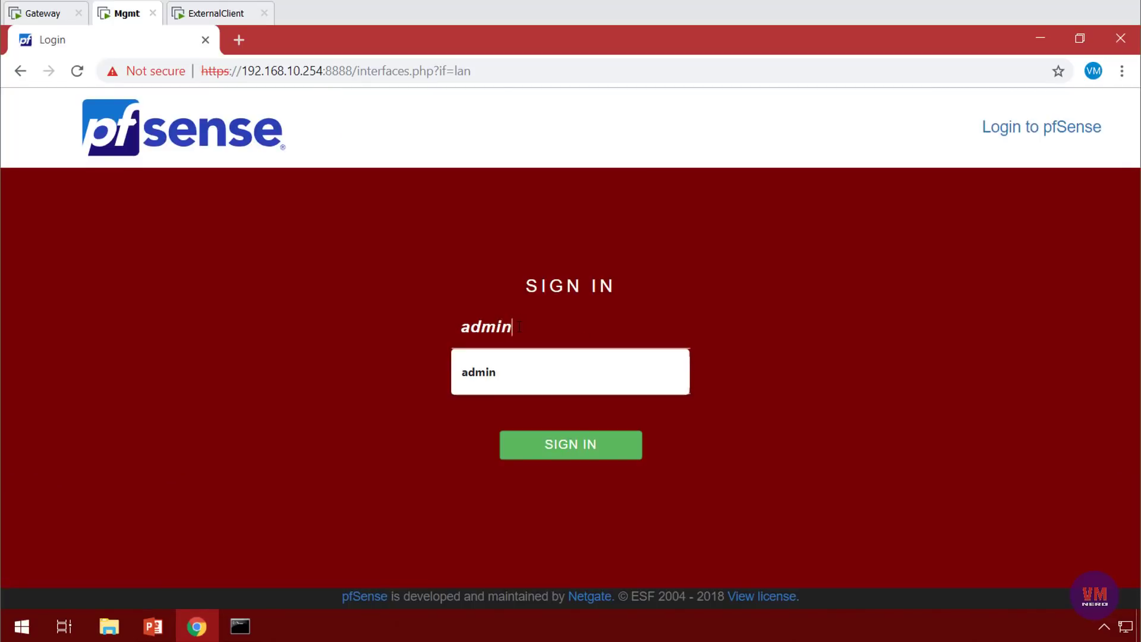
key(Tab)
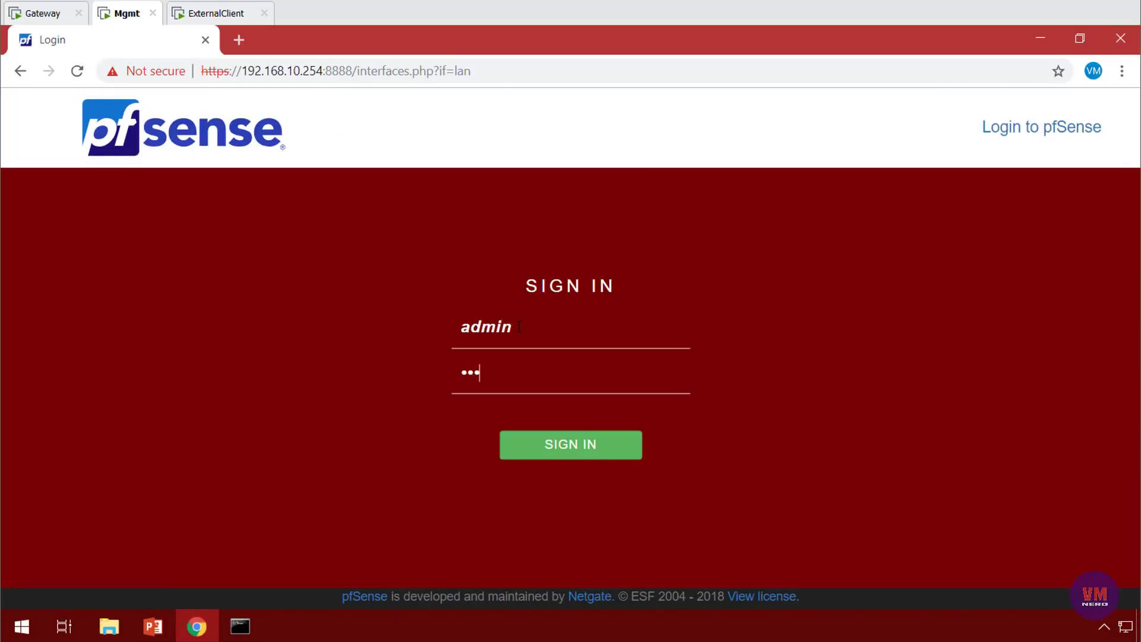
key(Return)
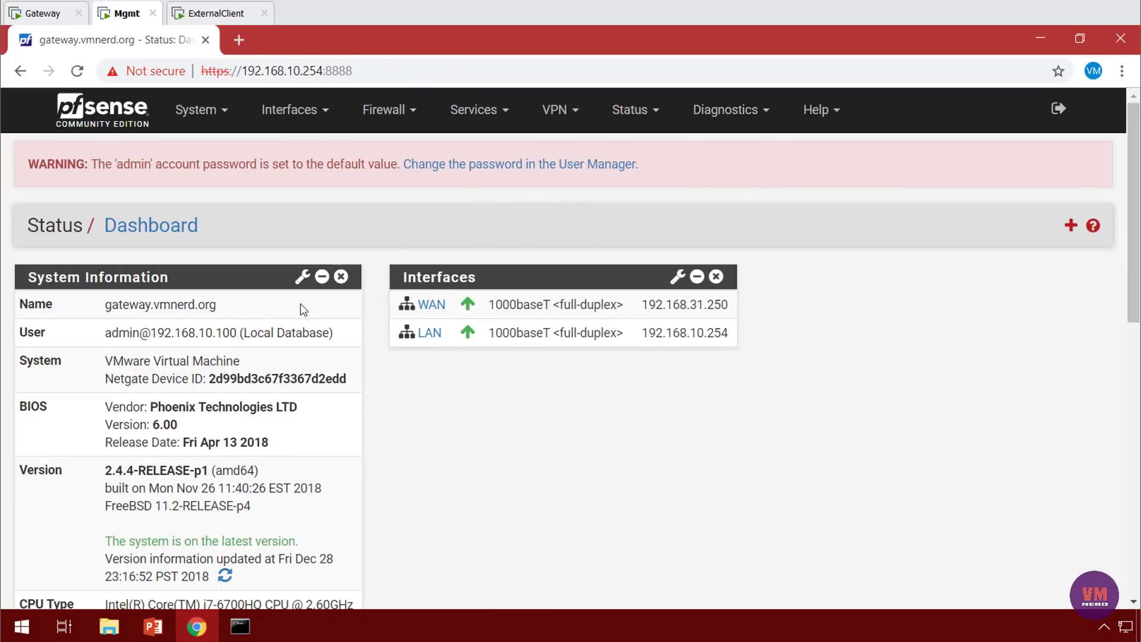
Add the Dynamic DNS Status widget, move it to the right column, and save the layout.
click(1071, 225)
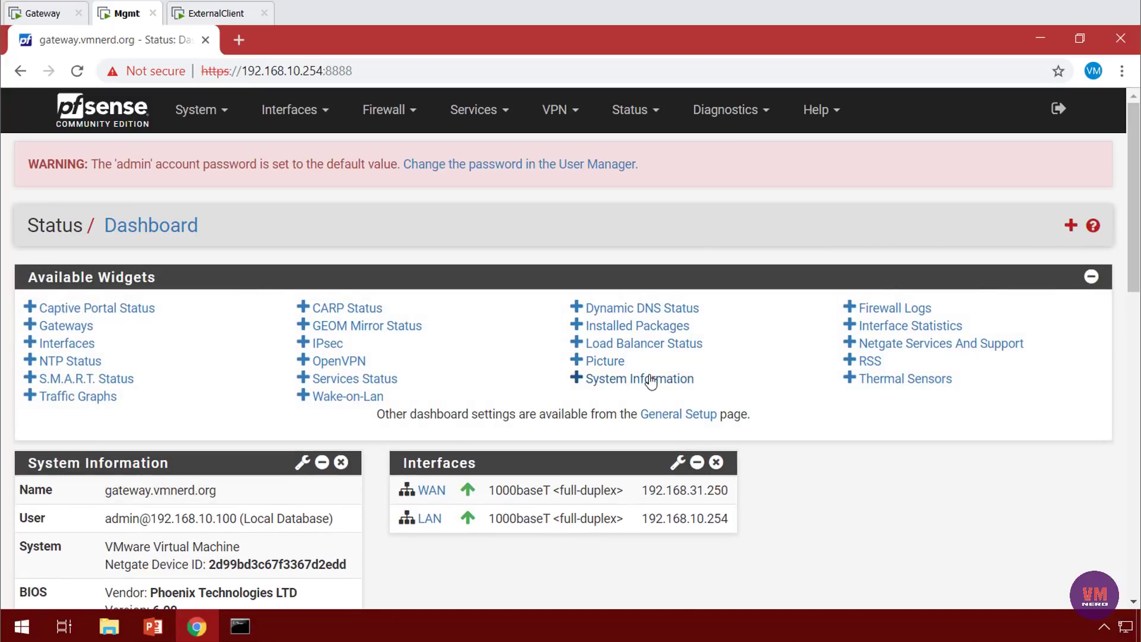
click(638, 315)
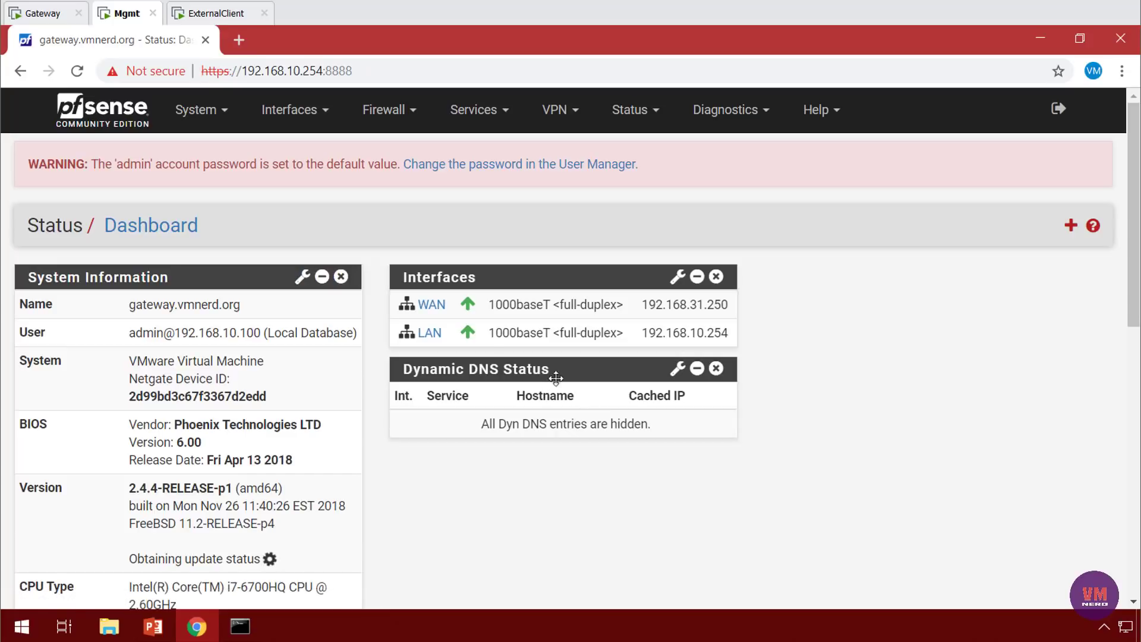
drag(542, 376, 894, 288)
click(1050, 226)
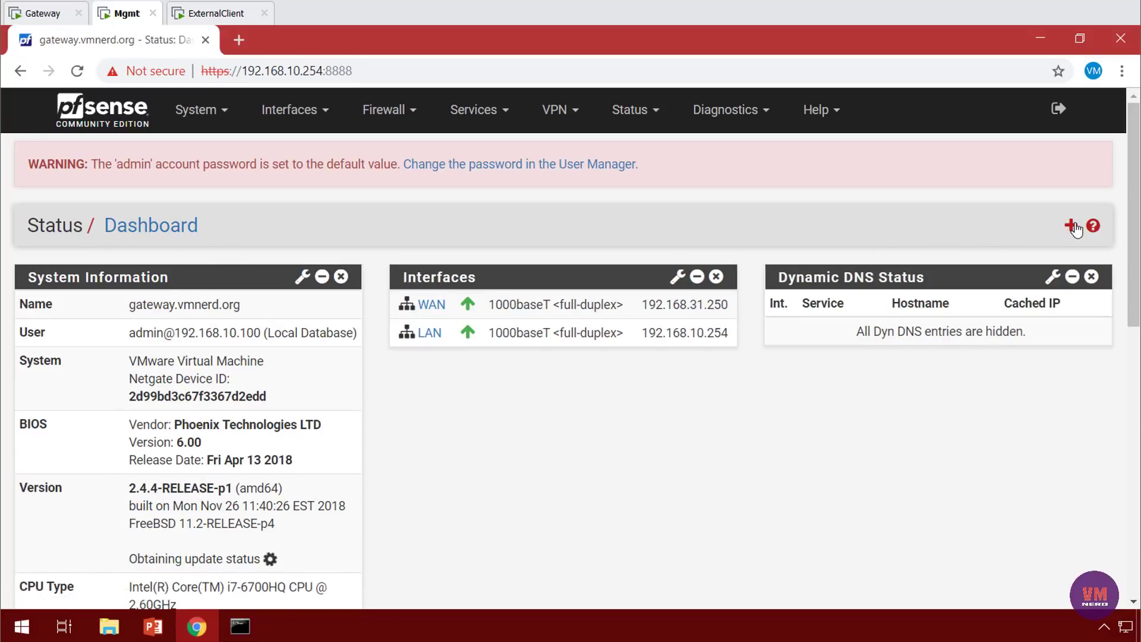
Add the Services Status widget under Dynamic DNS Status on the right and save the layout.
click(1071, 226)
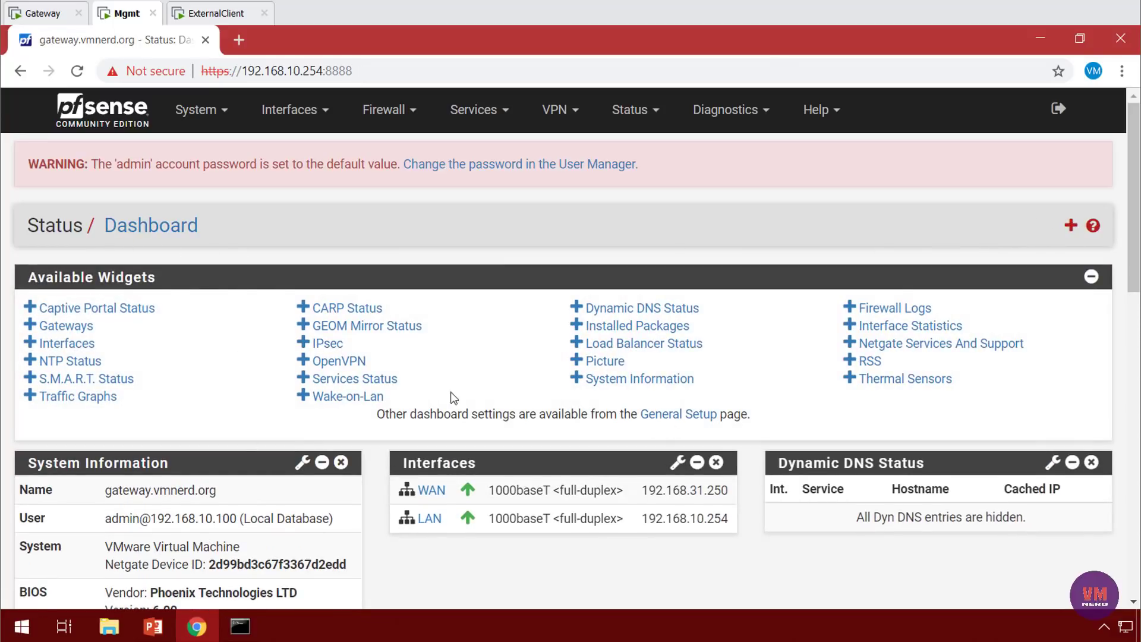
click(367, 381)
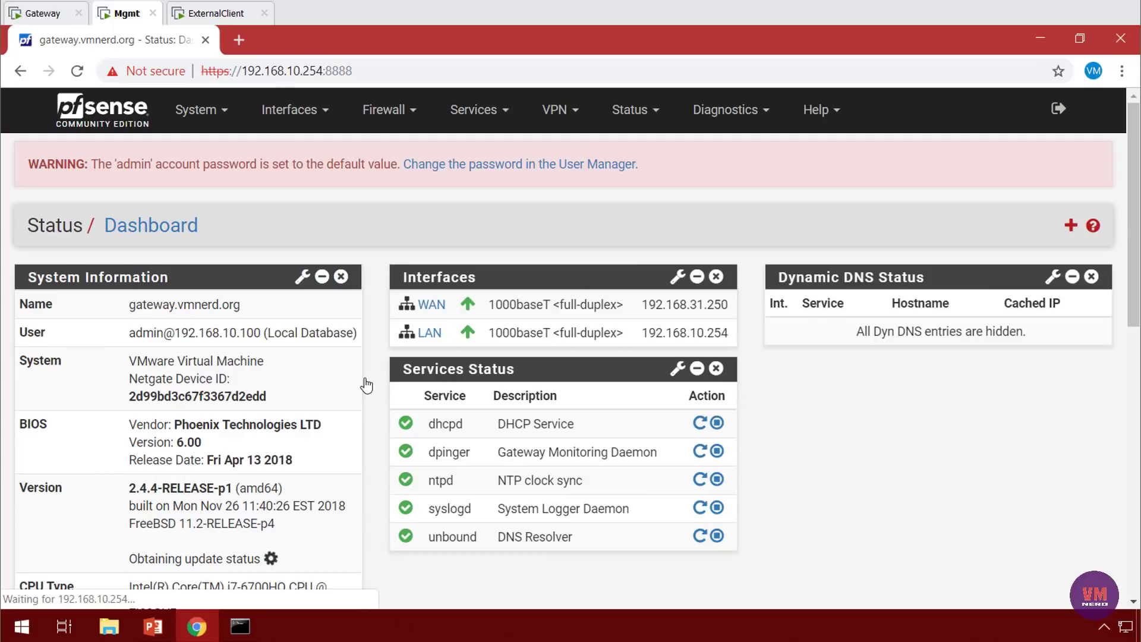
drag(571, 372, 930, 365)
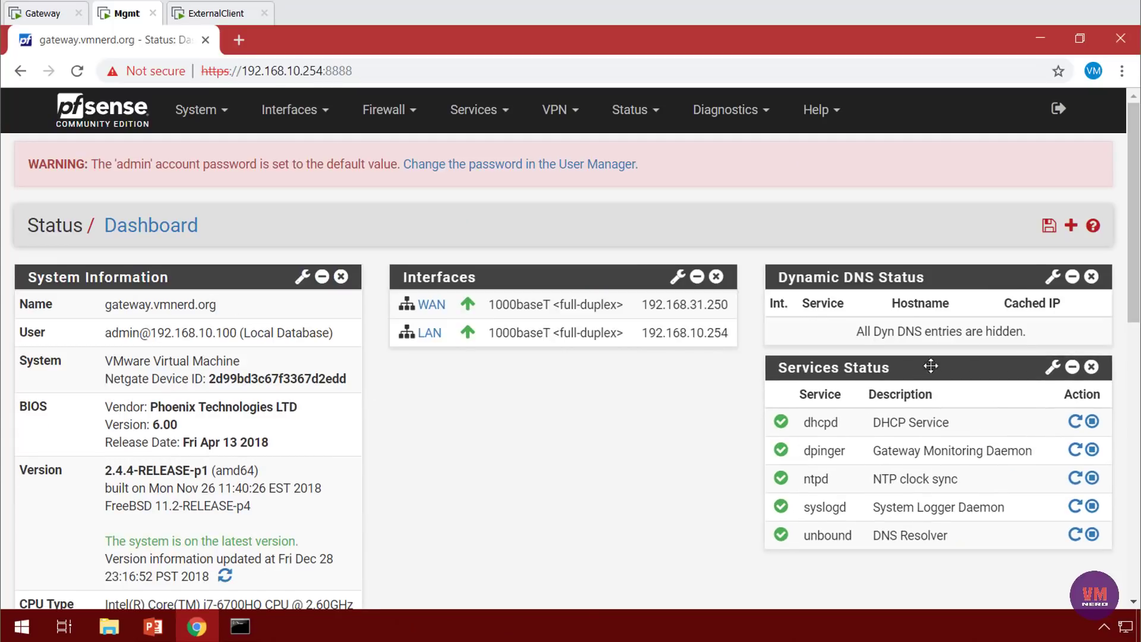
click(1050, 225)
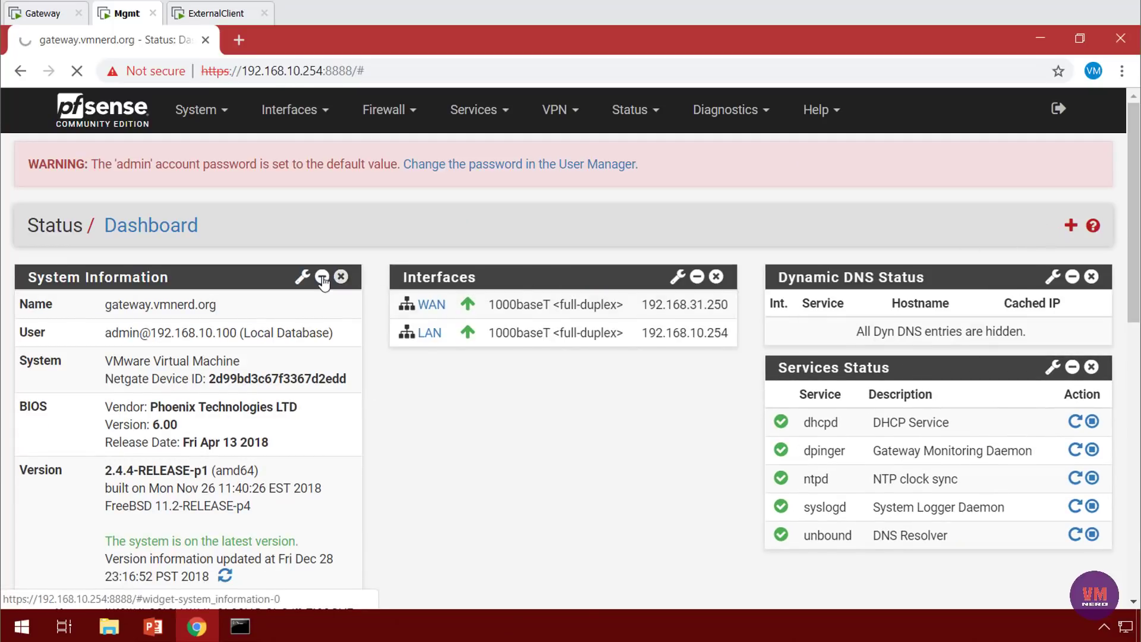
click(1071, 226)
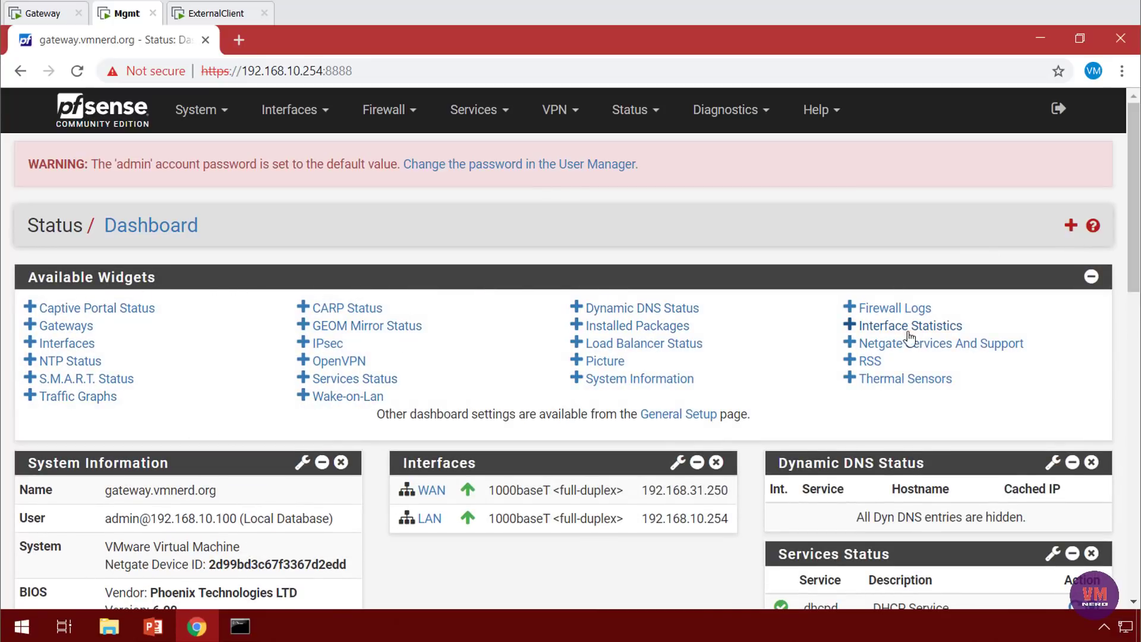
click(1092, 277)
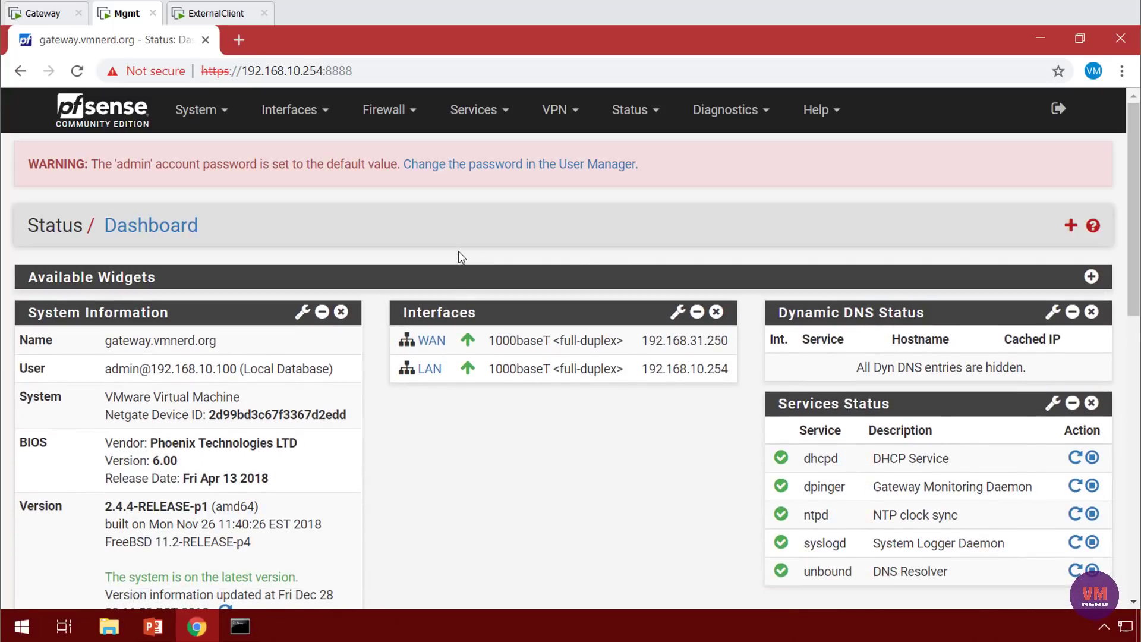
Install the acme package from System > Package Manager and check it under Installed Packages.
click(216, 114)
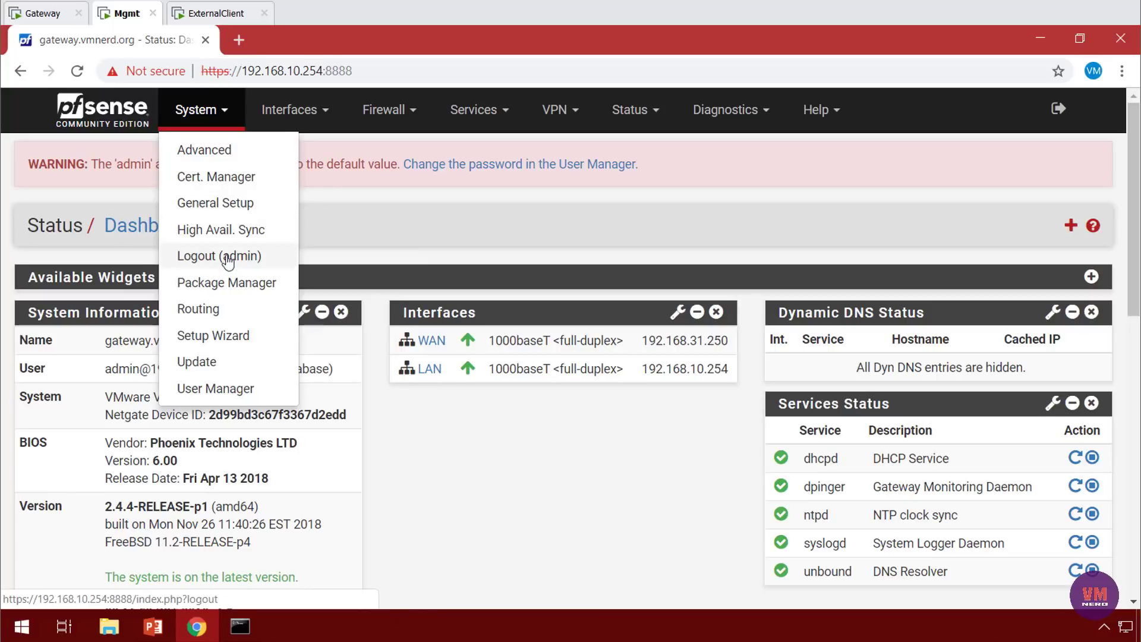
click(245, 289)
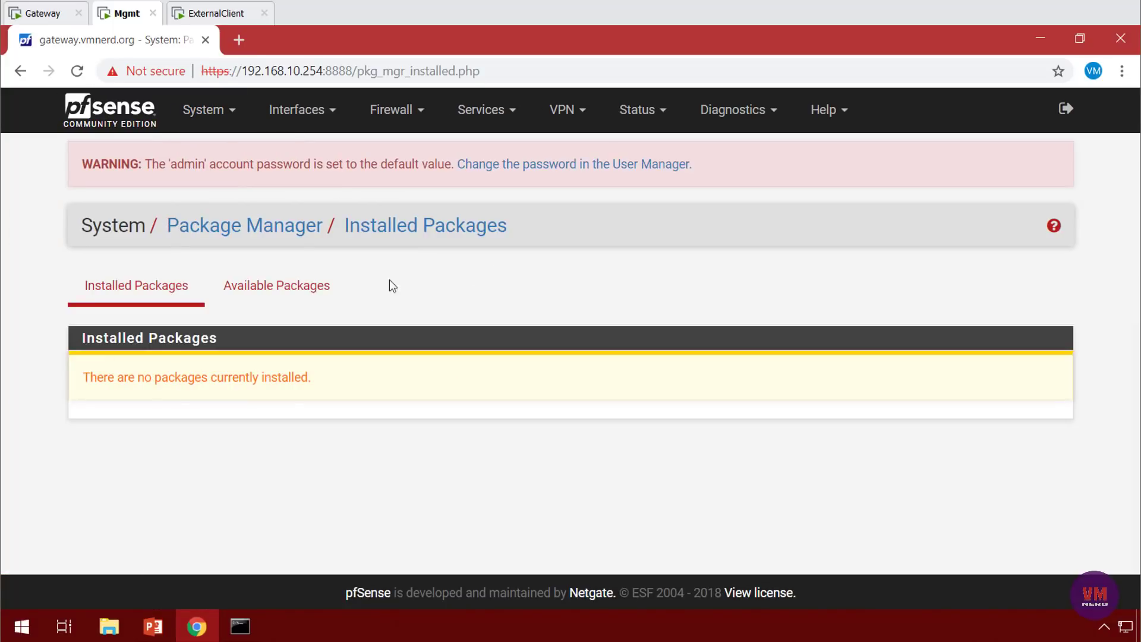
click(276, 286)
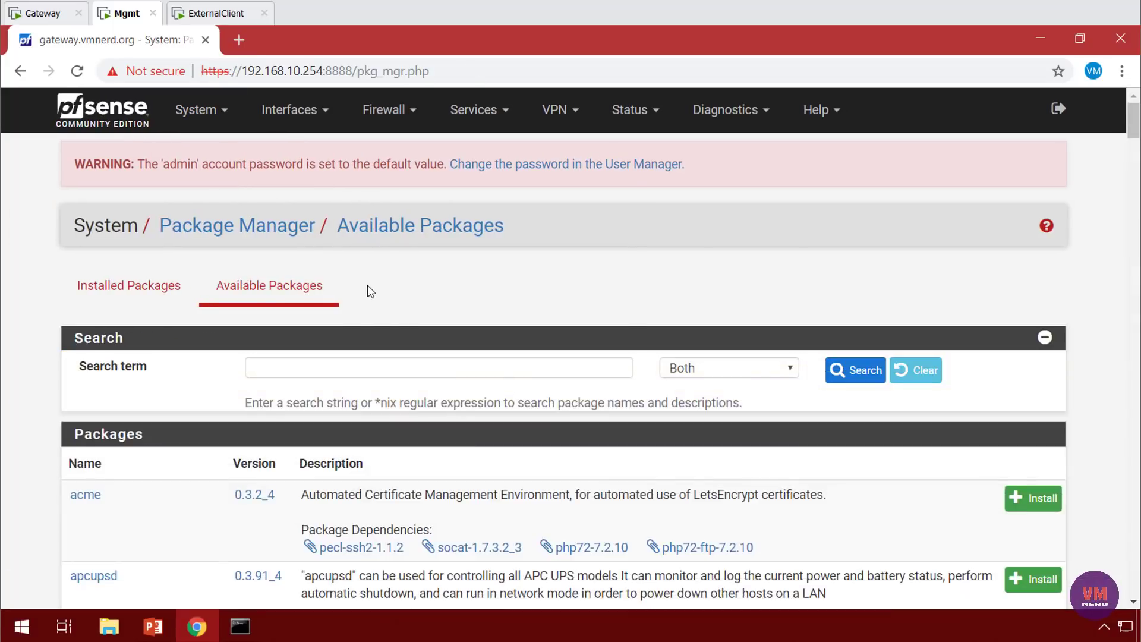
scroll(509, 428, down, 3)
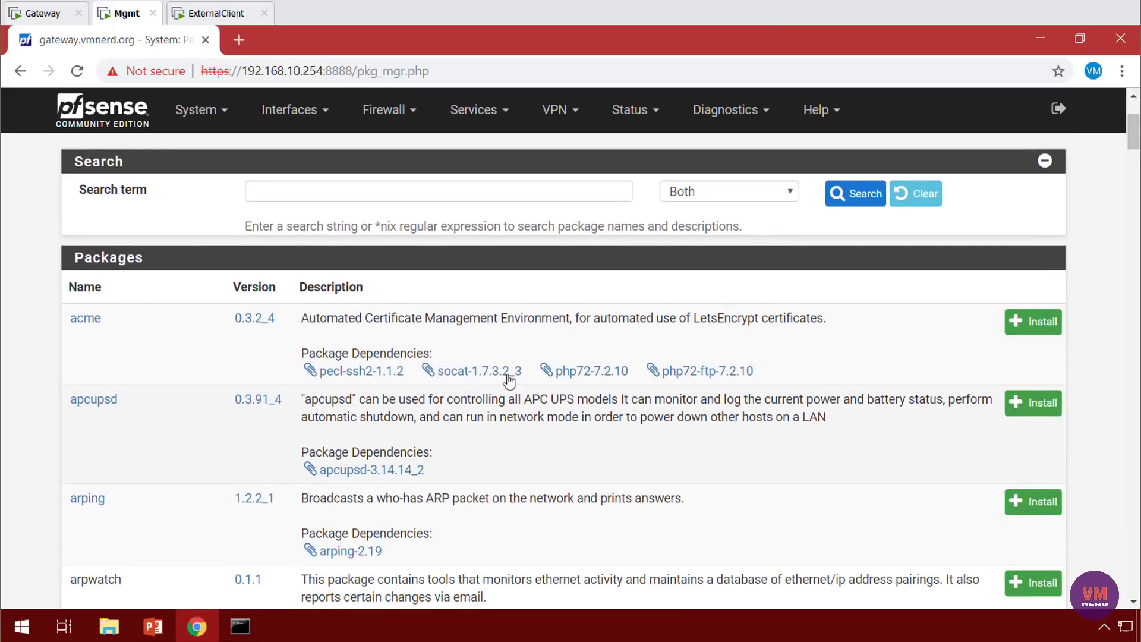
click(1045, 326)
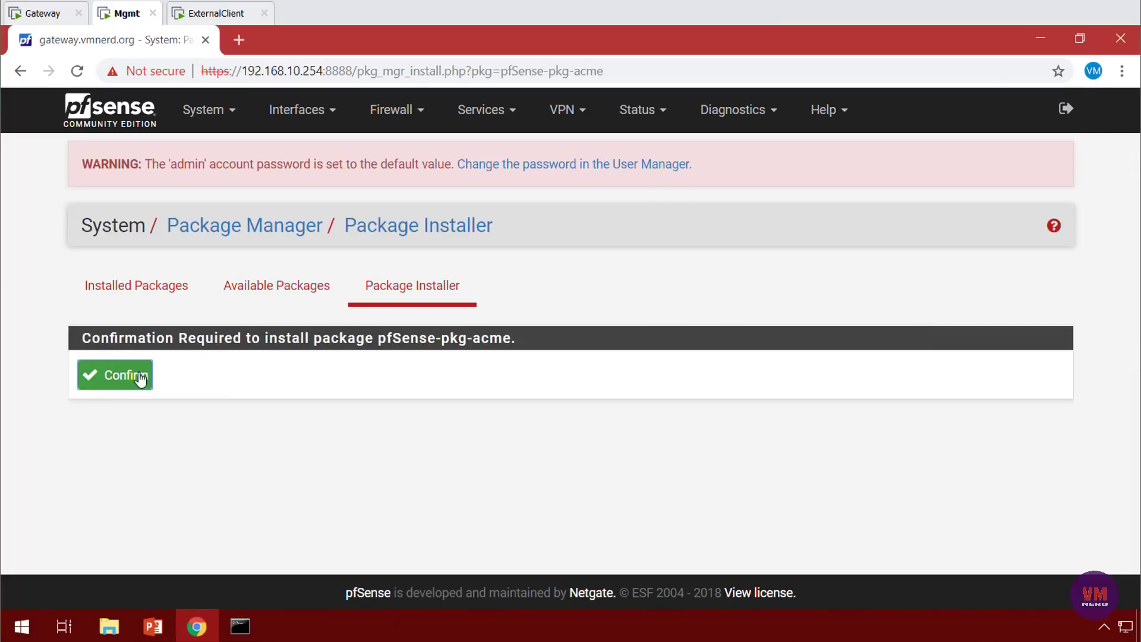
click(121, 383)
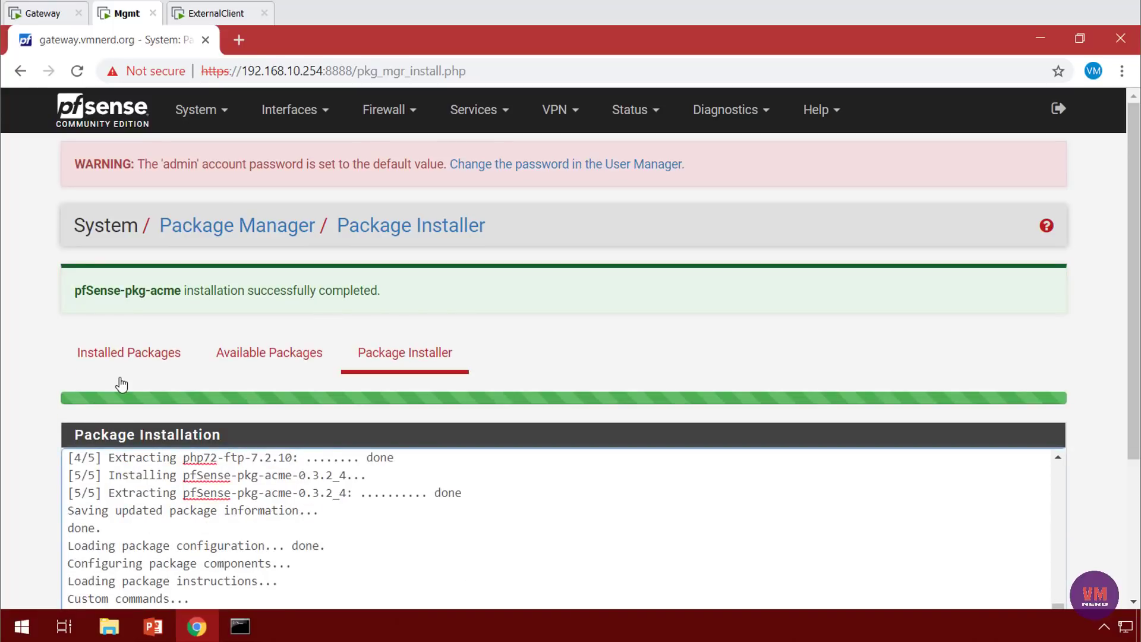
scroll(285, 362, down, 3)
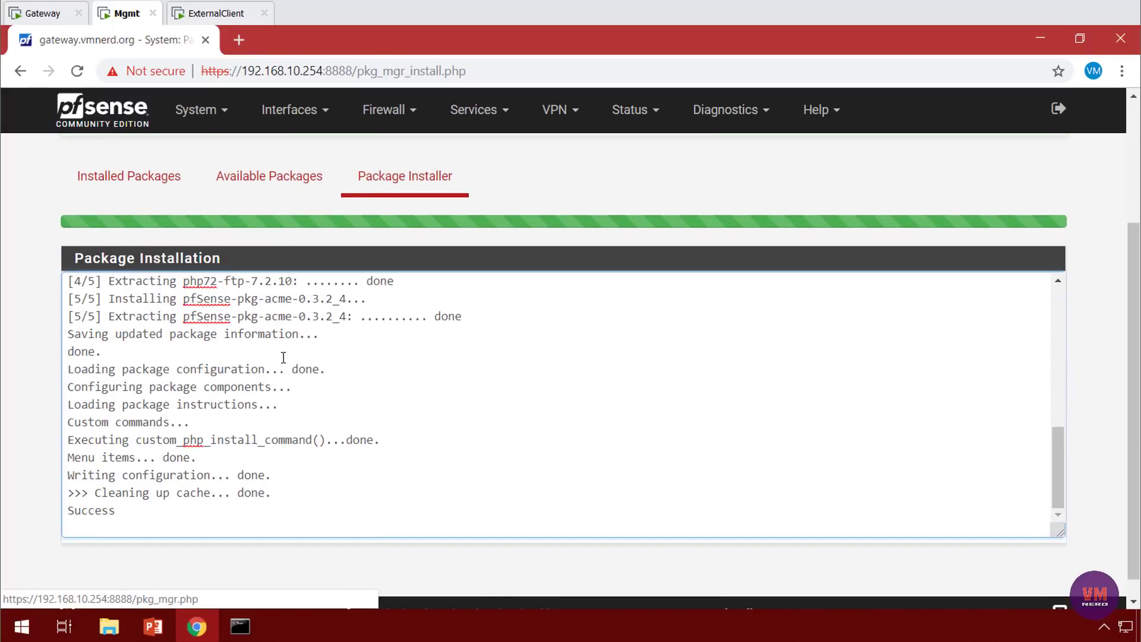
scroll(330, 364, up, 10)
click(442, 187)
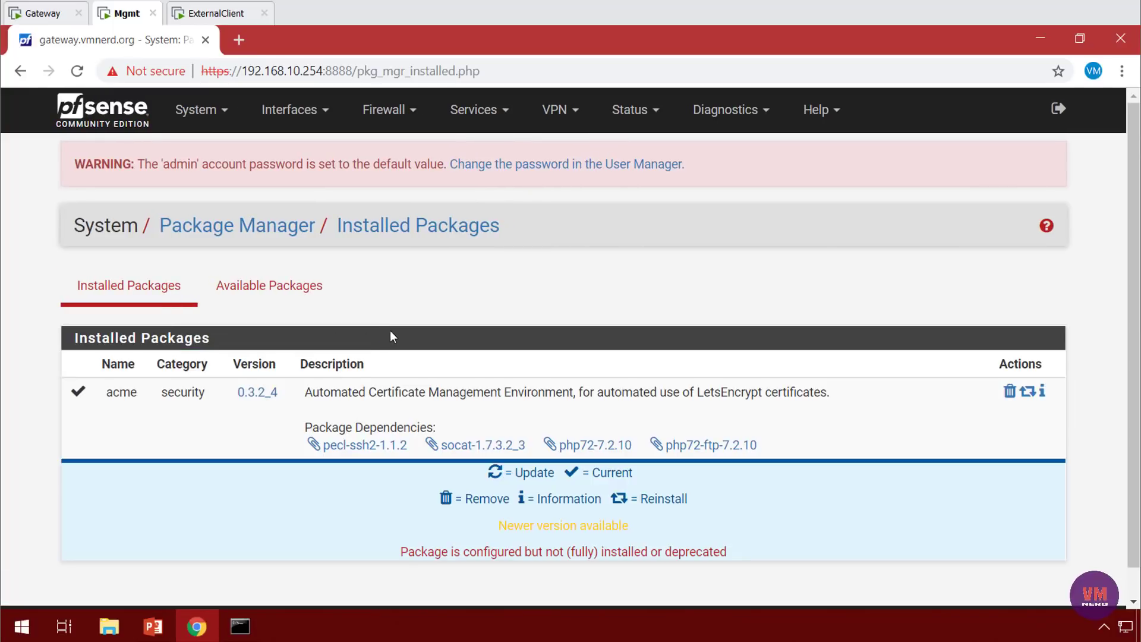
Search Available Packages for 'haproxy' and install the haproxy package.
click(292, 306)
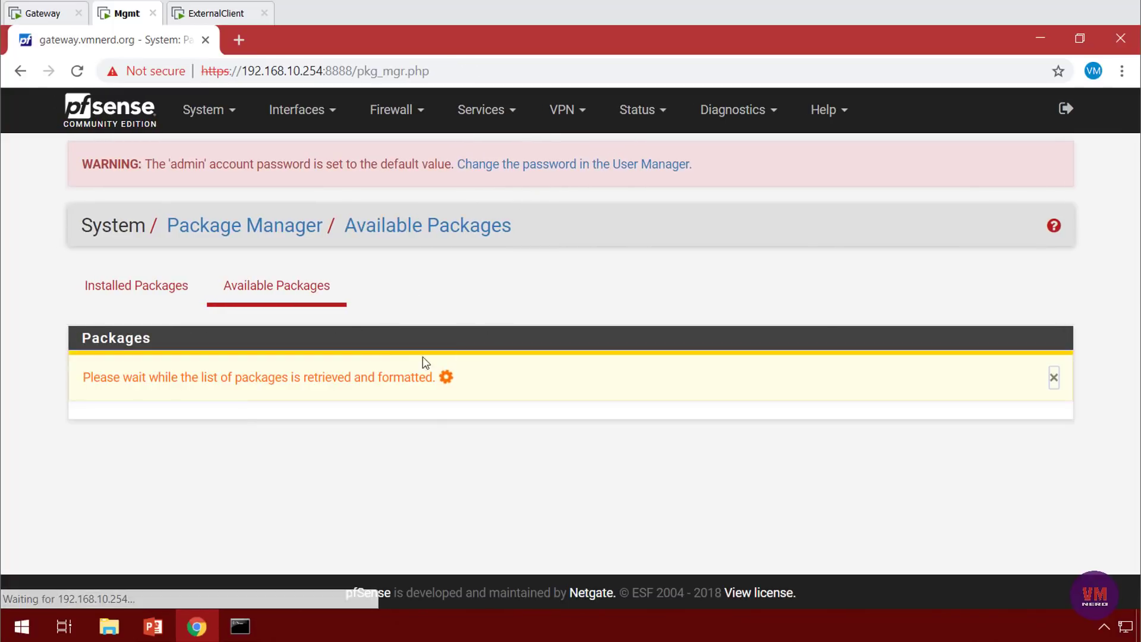
click(400, 367)
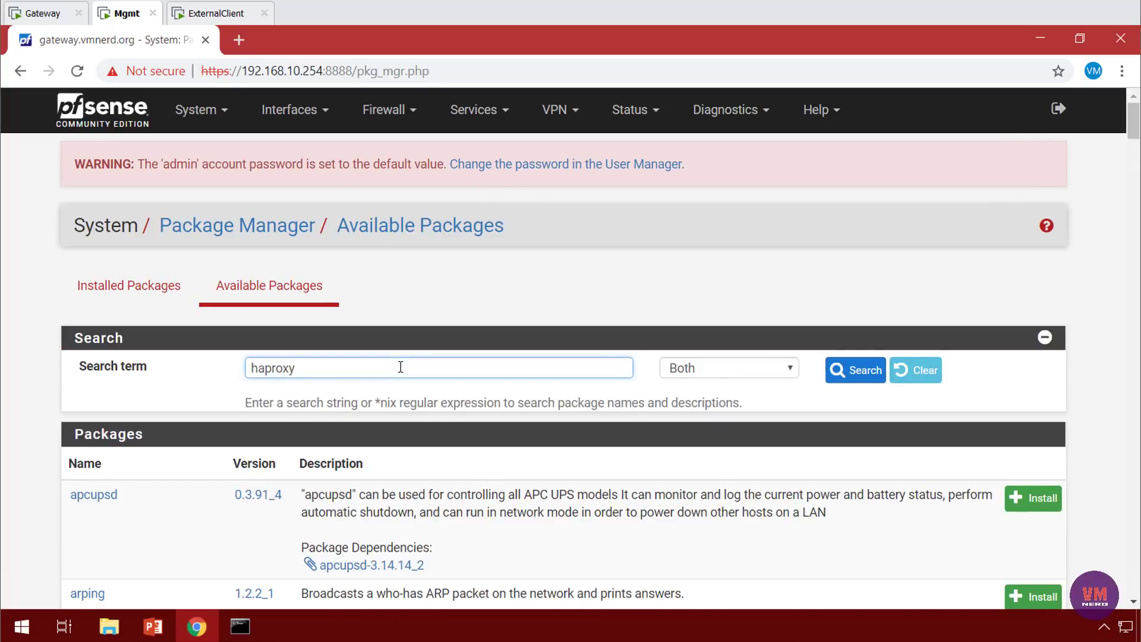
click(859, 372)
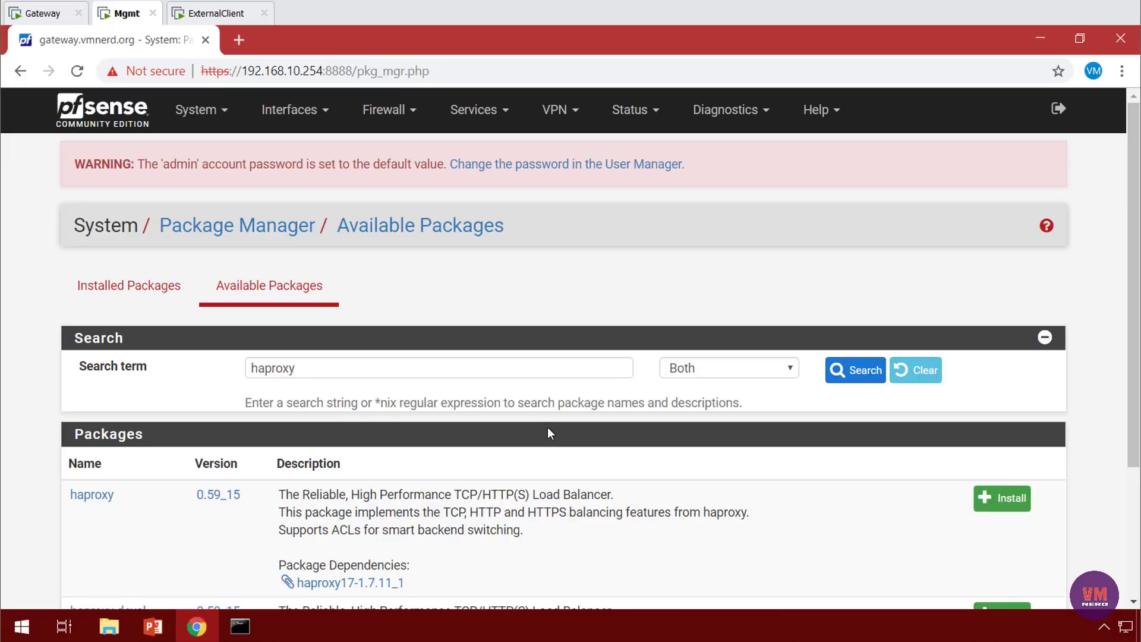
scroll(569, 474, down, 3)
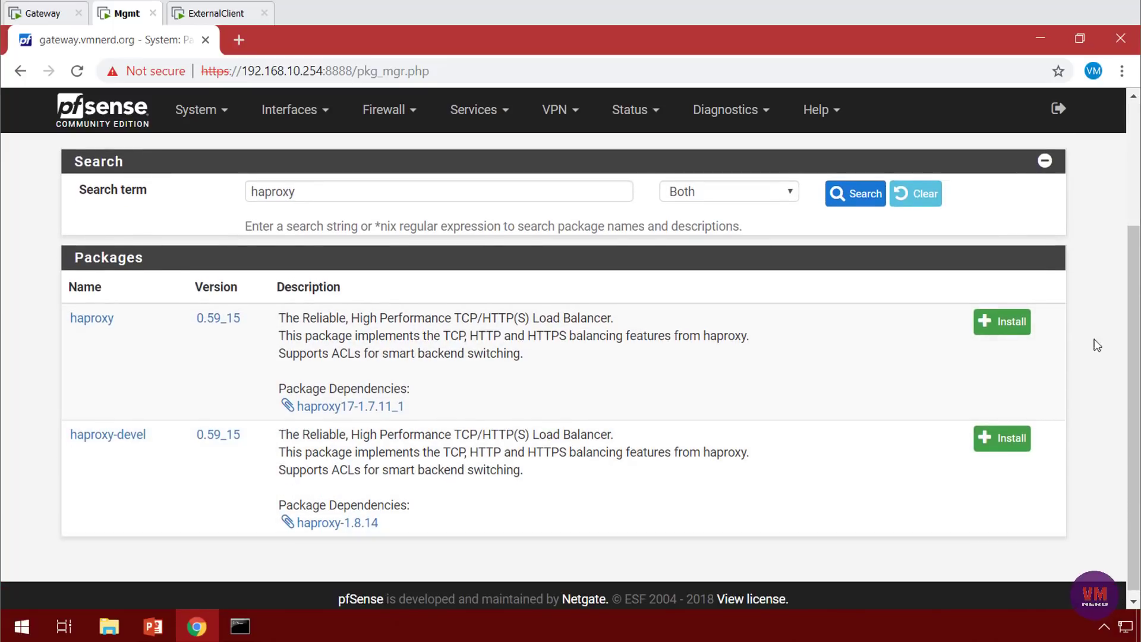
click(1012, 326)
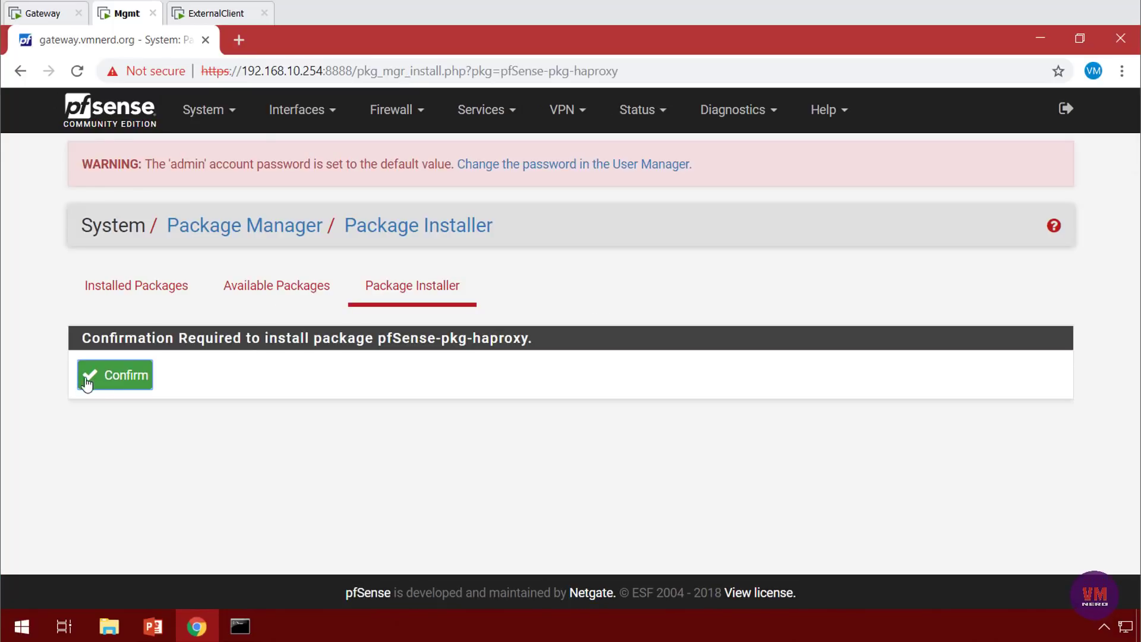
click(109, 380)
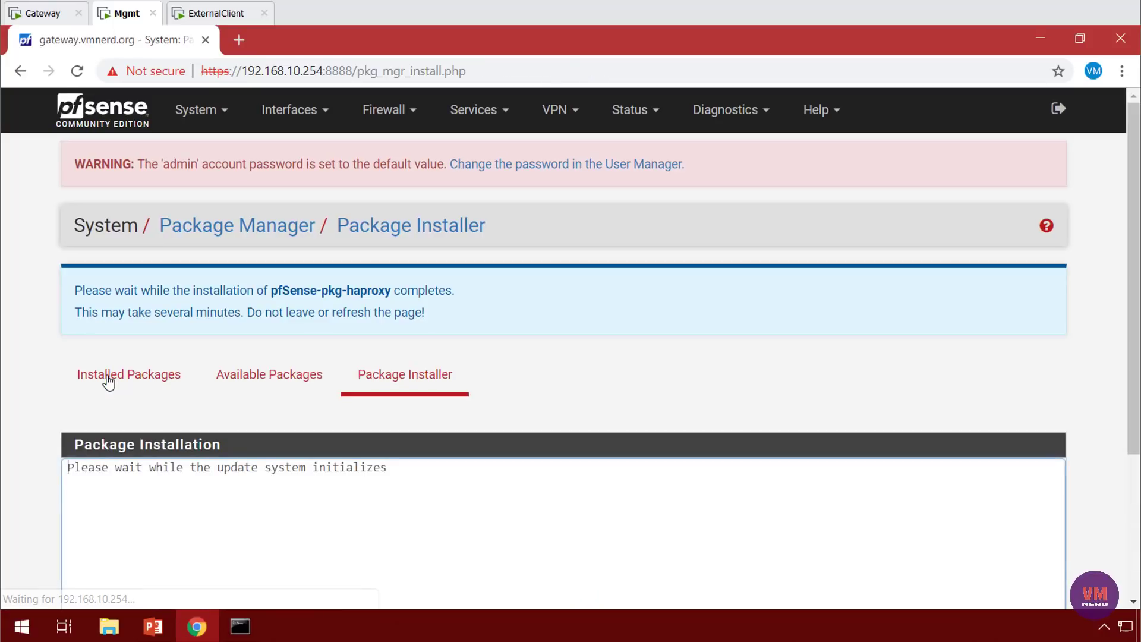
scroll(118, 371, down, 3)
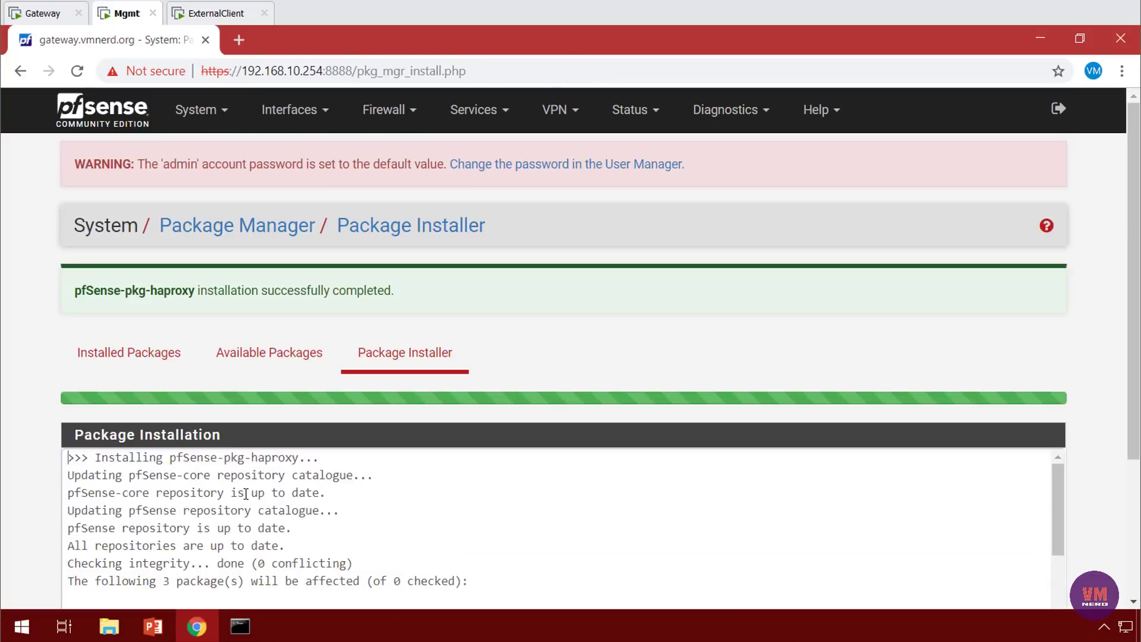
scroll(245, 494, down, 3)
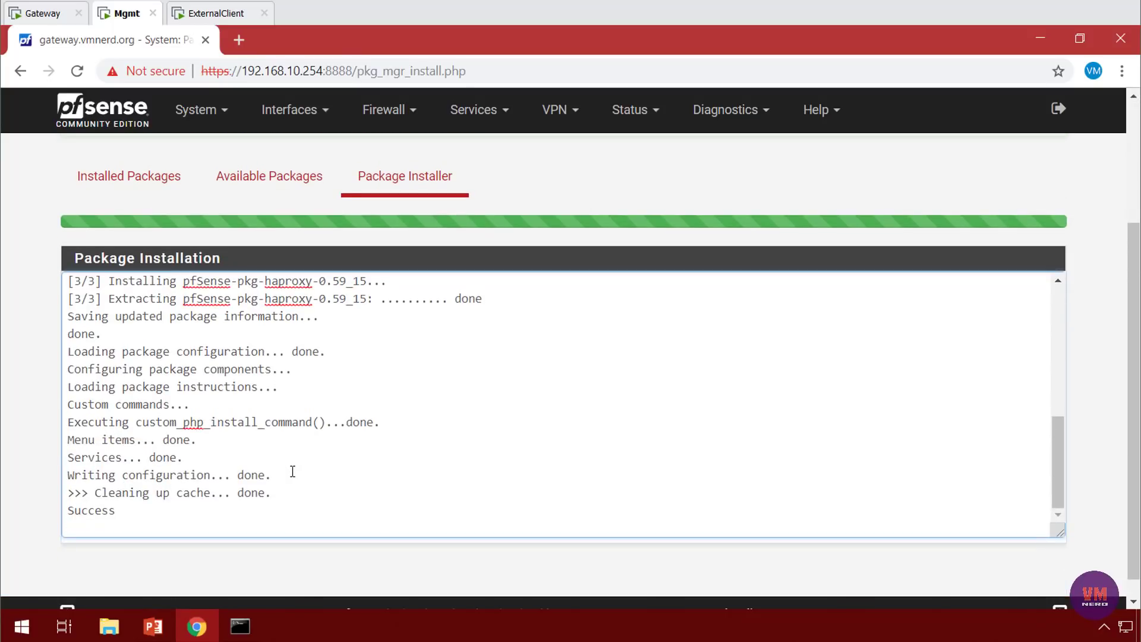
scroll(485, 403, up, 8)
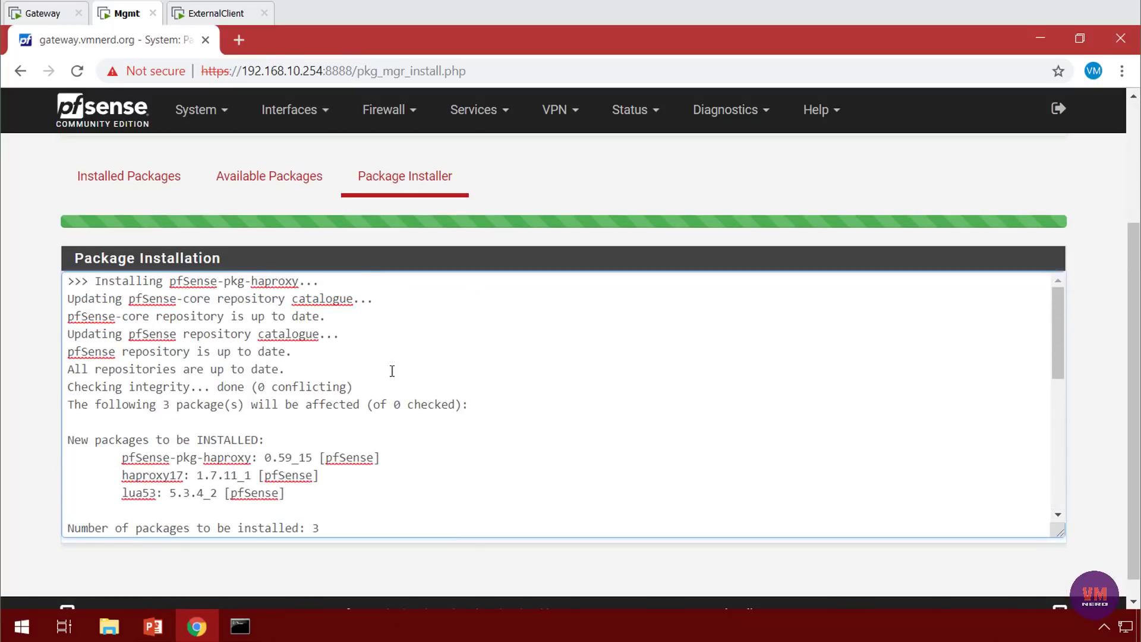
Return to the dashboard and add the HAProxy widget.
click(105, 112)
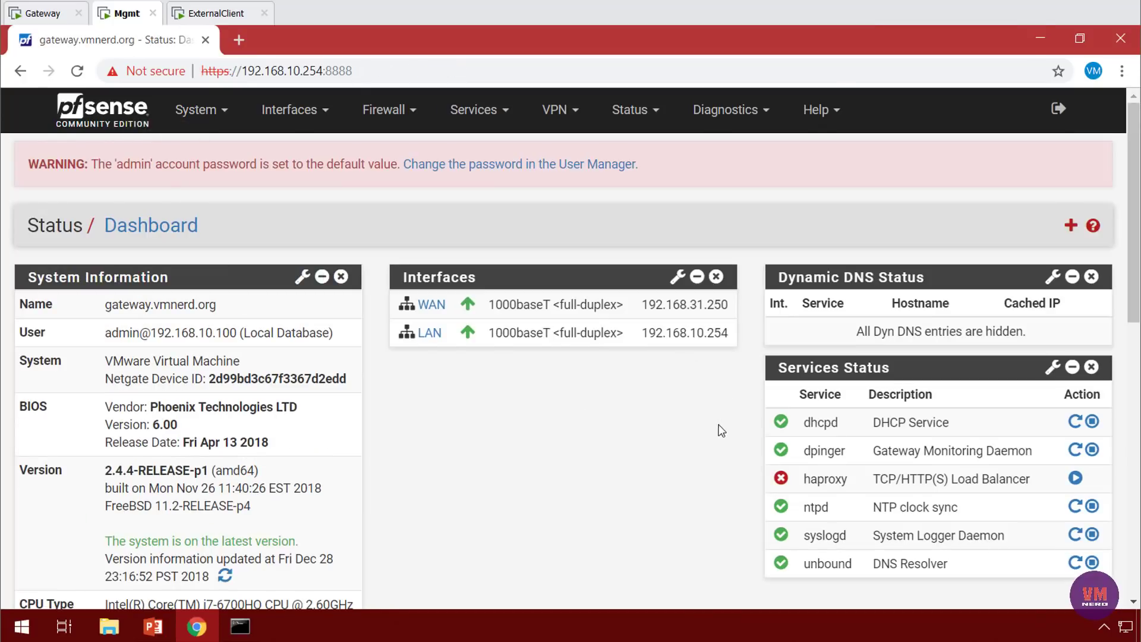
click(1071, 225)
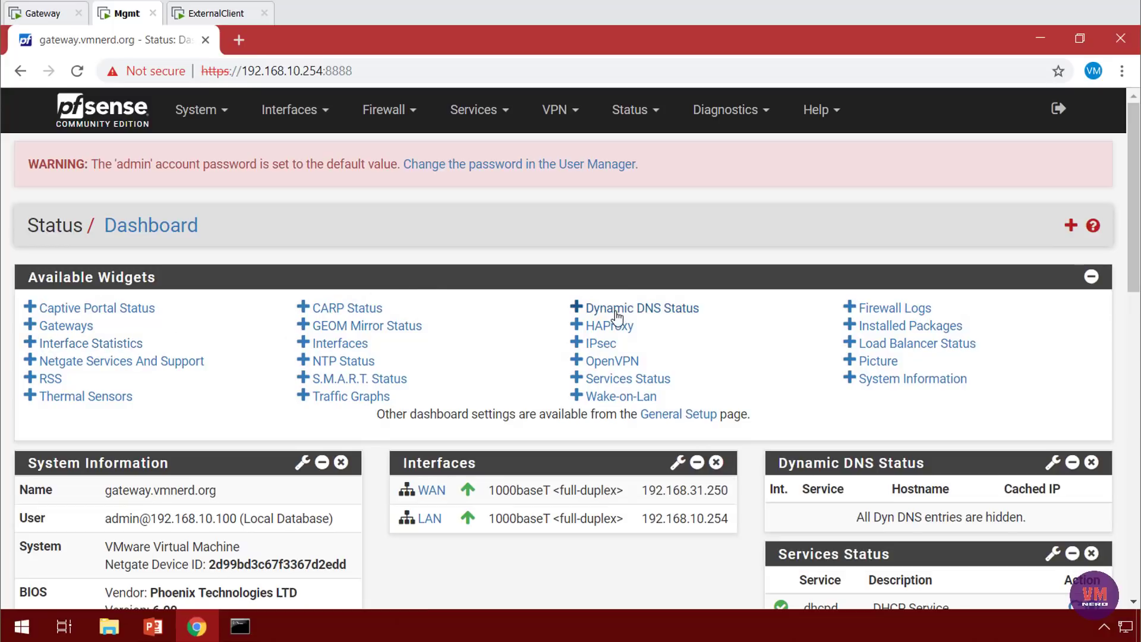
click(654, 307)
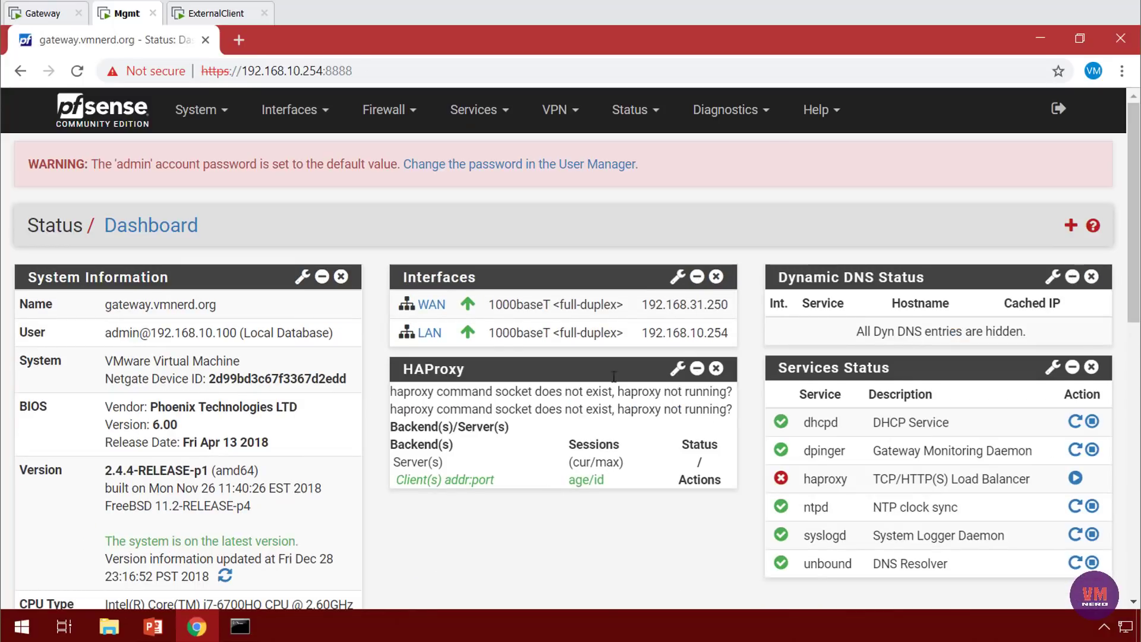
click(493, 165)
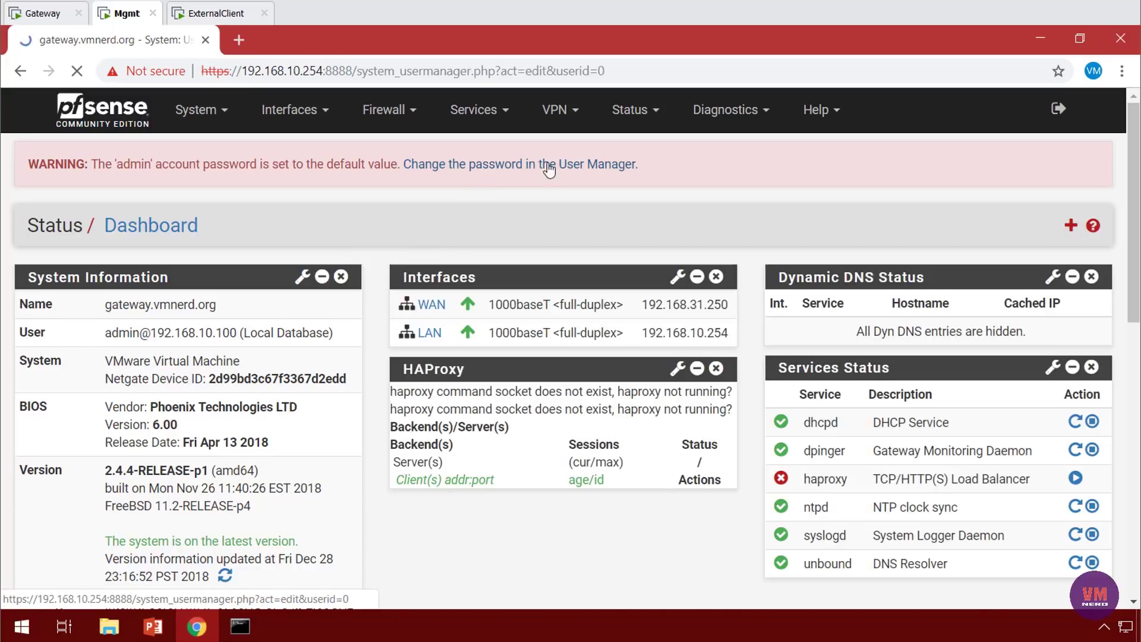
Enter and confirm a new admin password in the User Manager, save it, and return to the dashboard.
scroll(294, 485, down, 1)
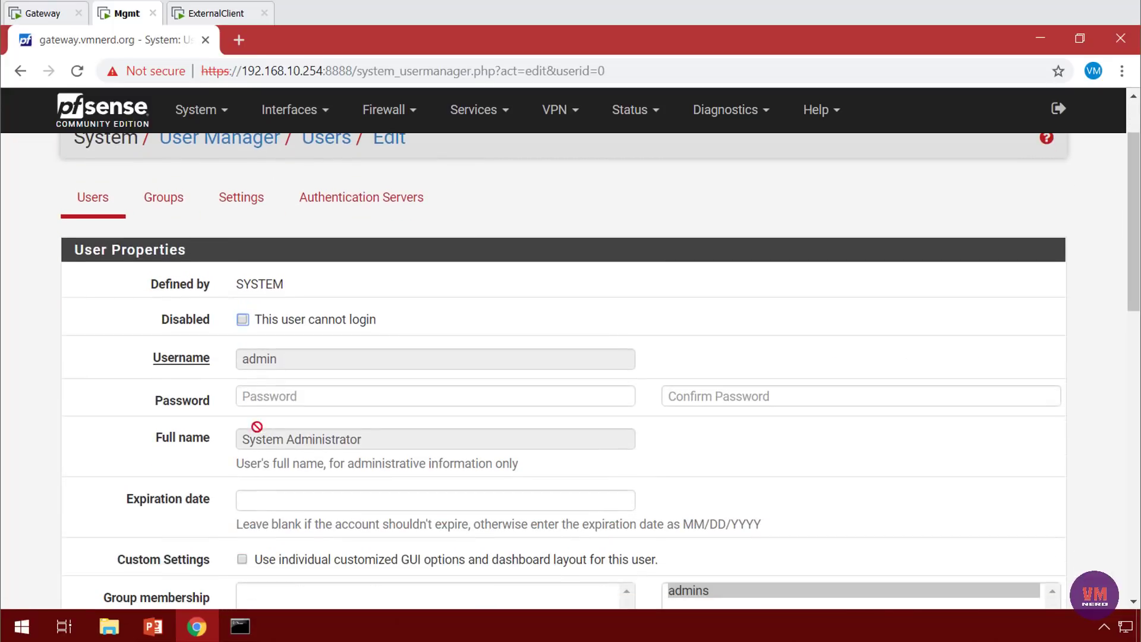
click(247, 395)
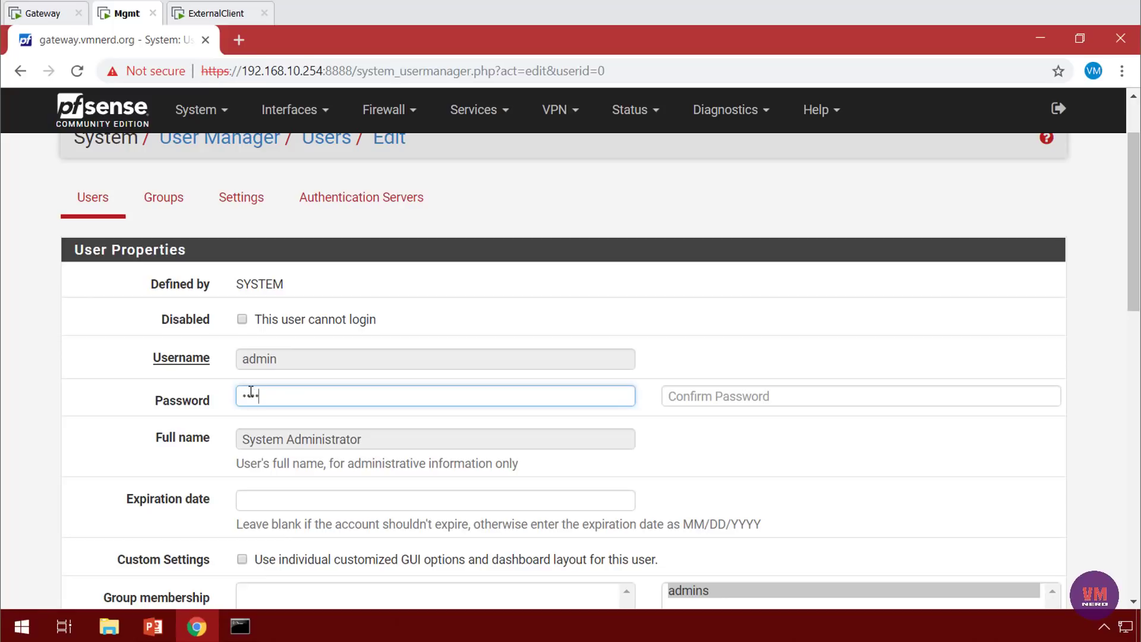
key(Tab)
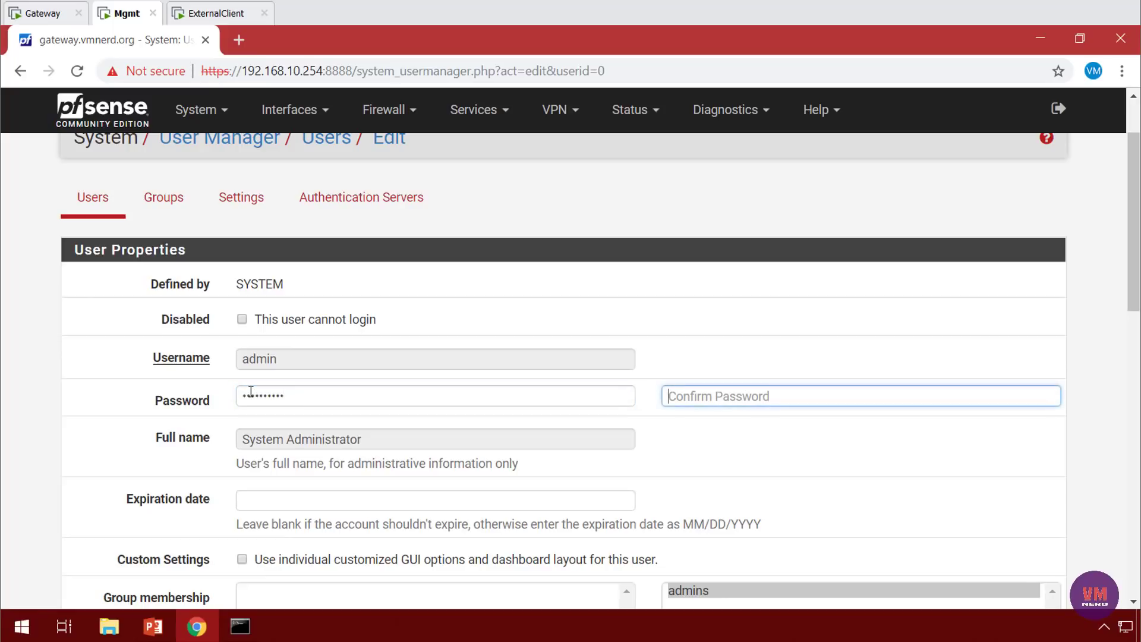
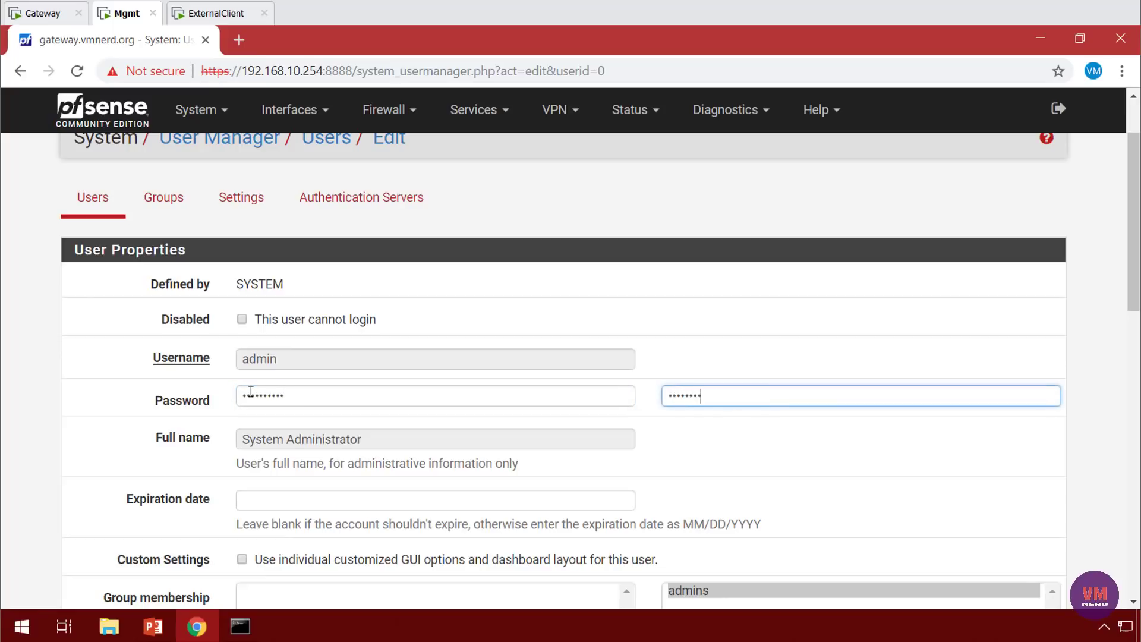
scroll(238, 398, down, 10)
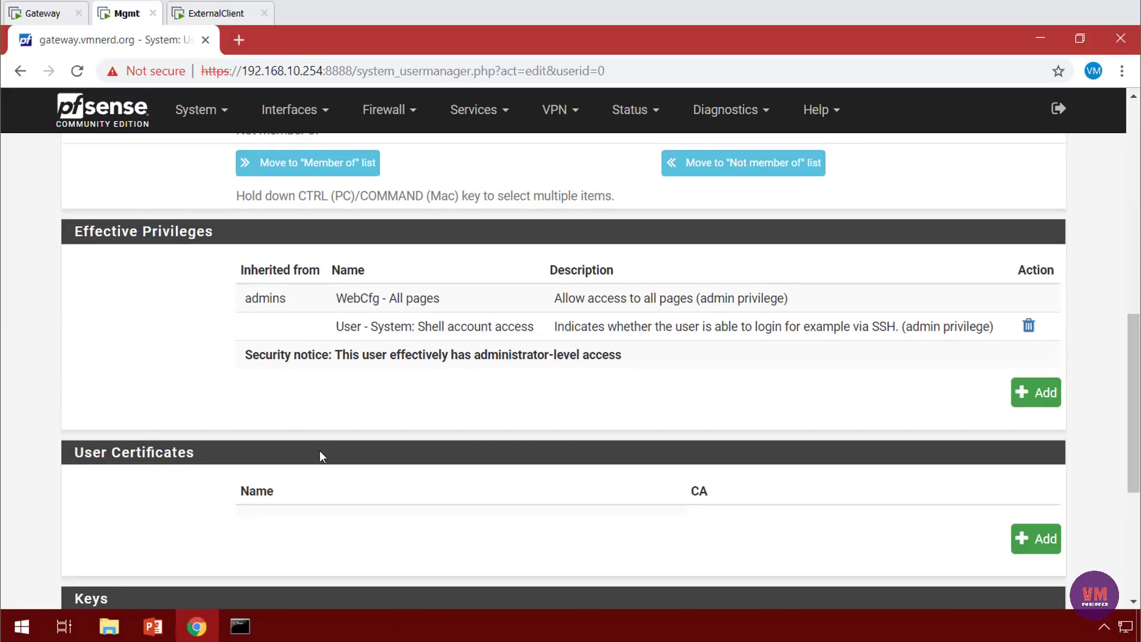
scroll(318, 455, down, 5)
click(267, 552)
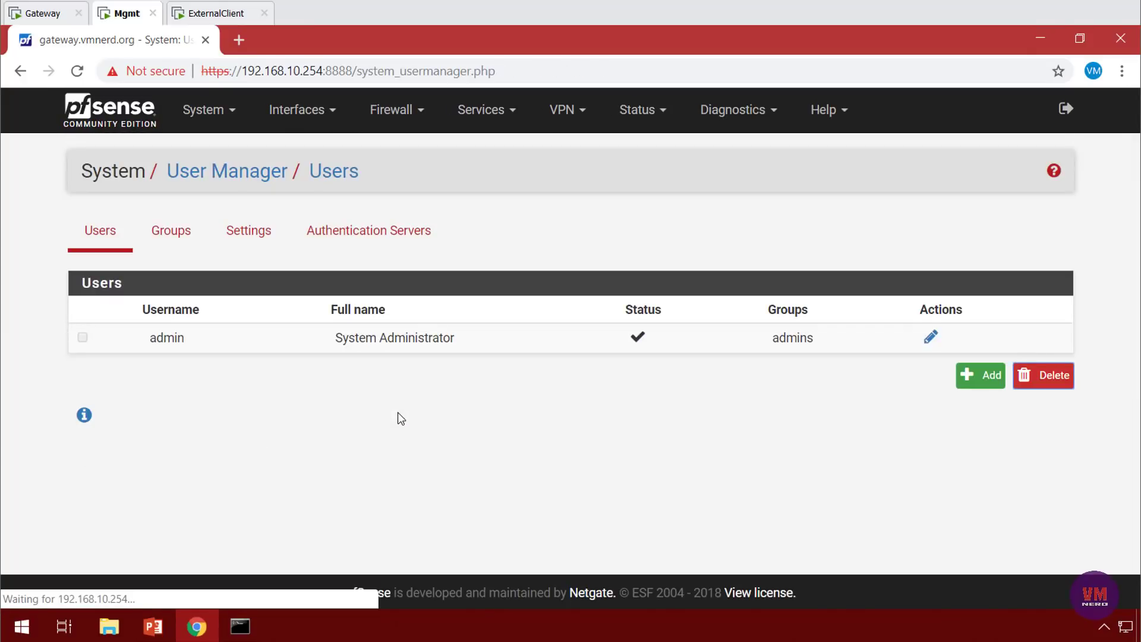
click(104, 110)
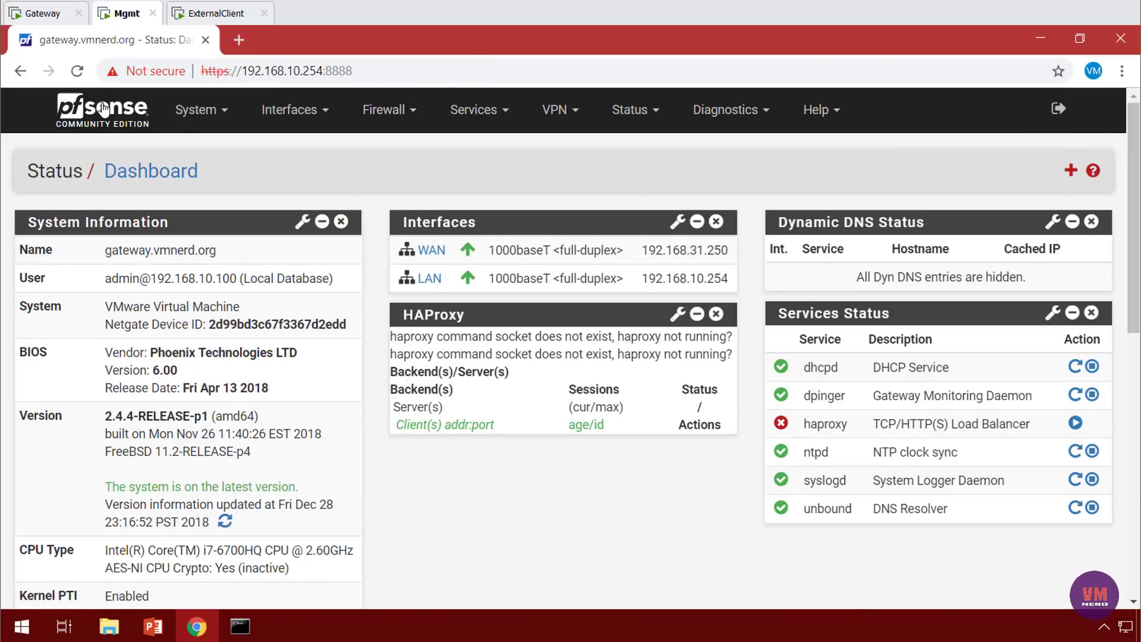
Go to Services > Dynamic DNS, view the Check IP Services tab, then return to the Clients tab.
click(504, 122)
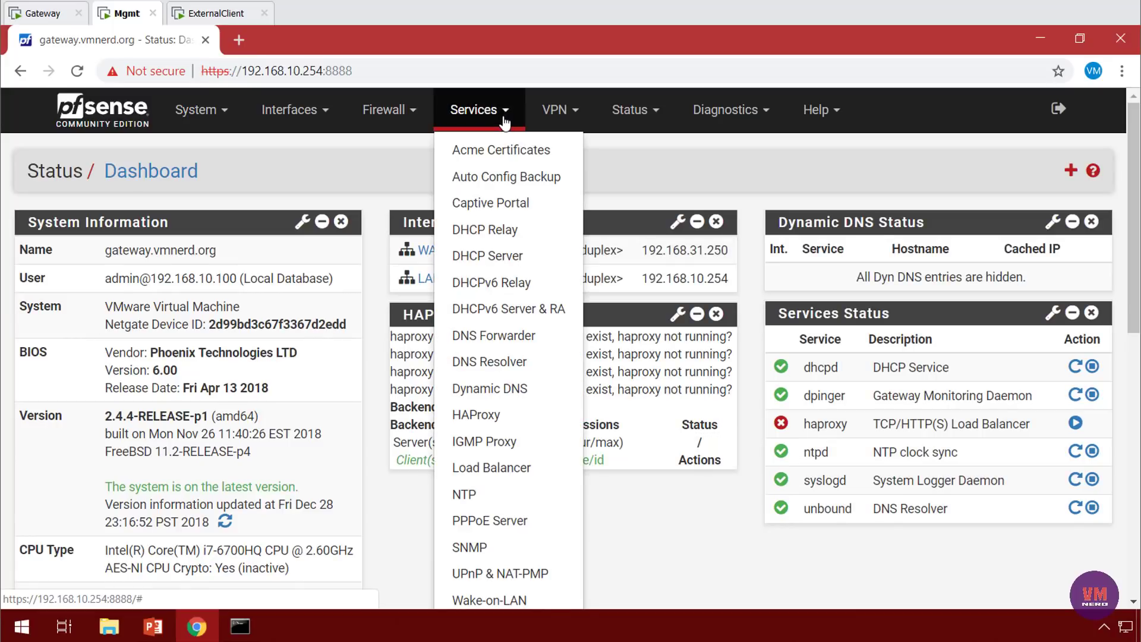
click(517, 394)
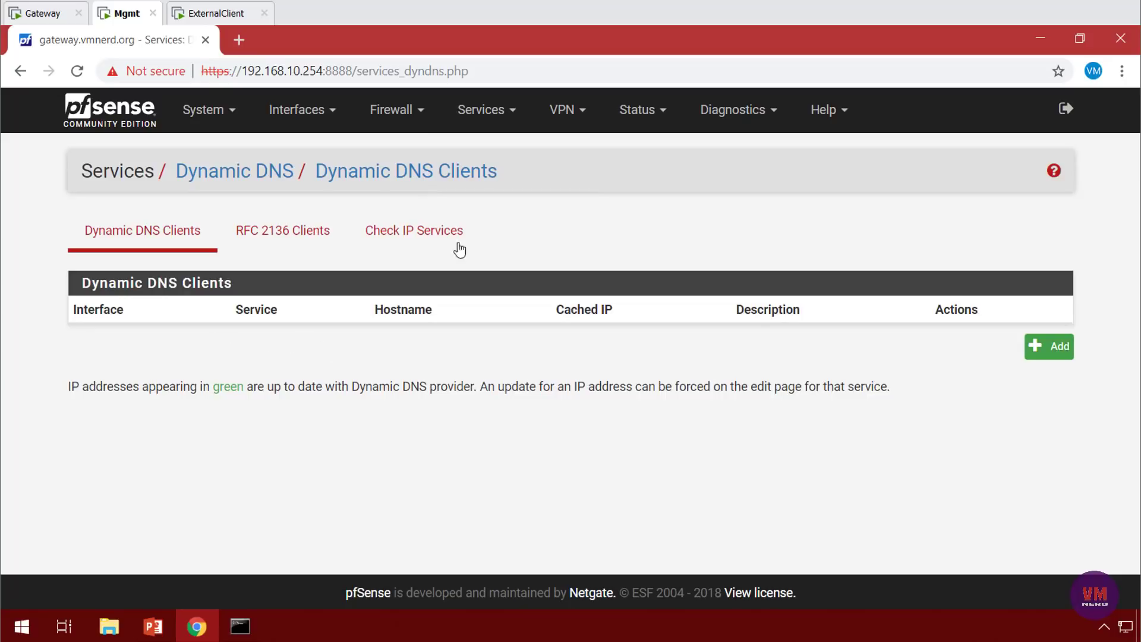
click(425, 247)
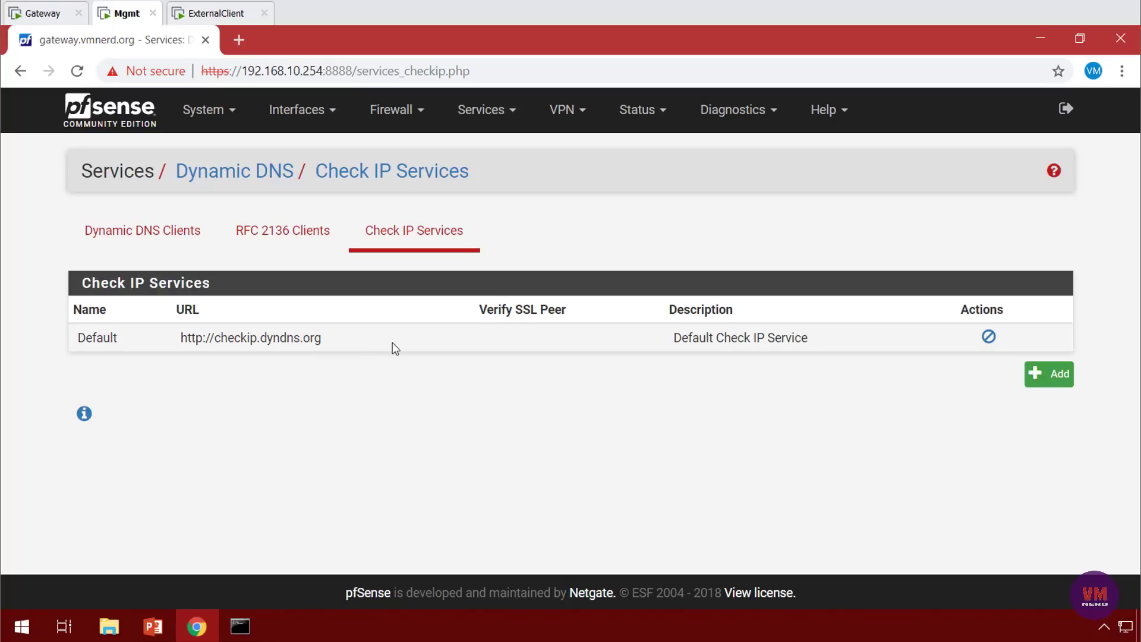
click(177, 242)
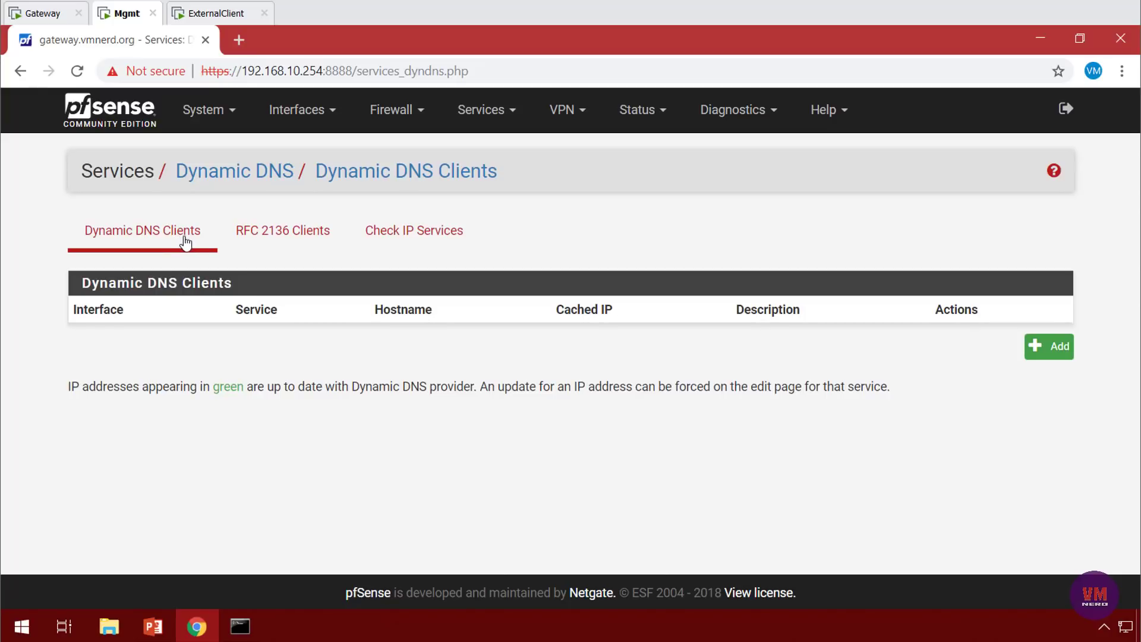
Open Google Domains in a new tab and go to the DNS settings for vmnerd.org.
click(238, 40)
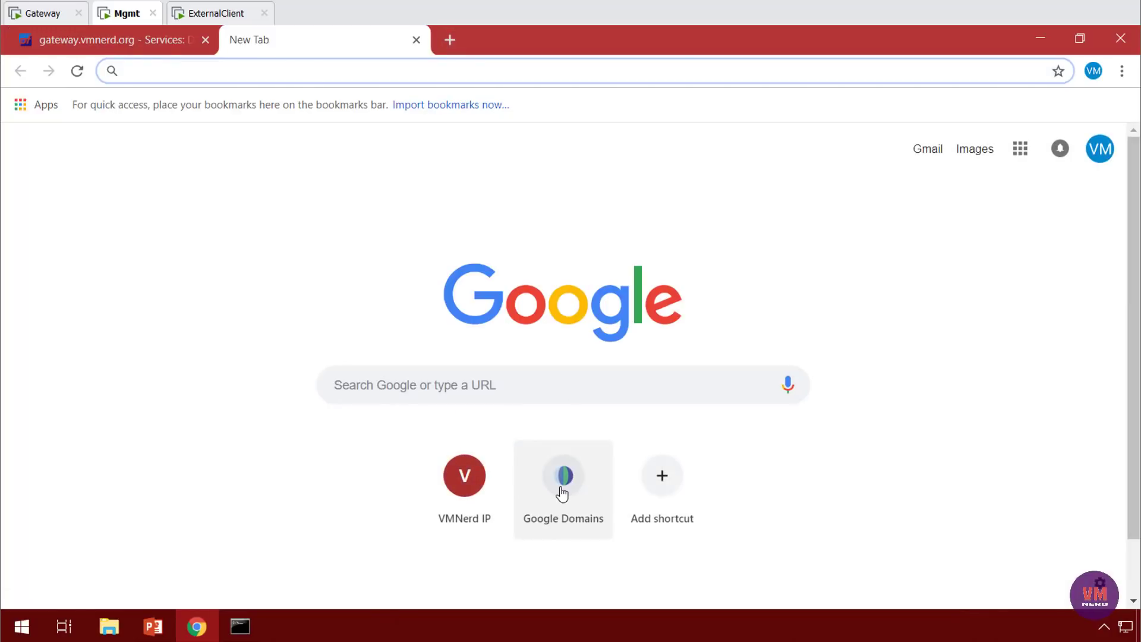
click(565, 491)
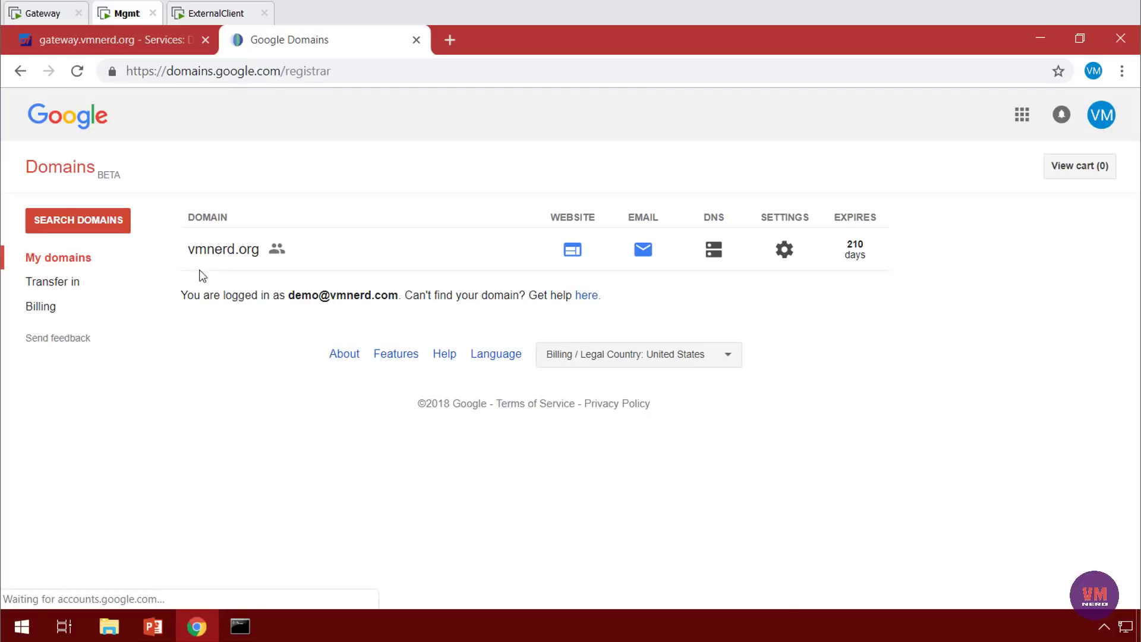
click(719, 255)
scroll(352, 287, down, 7)
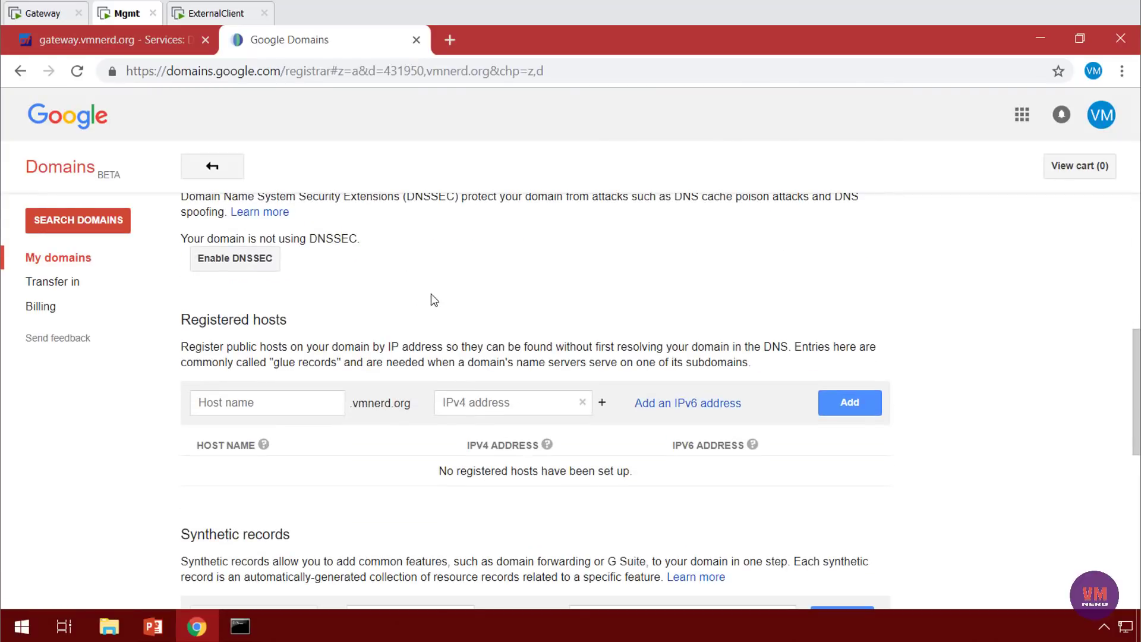
scroll(449, 301, down, 3)
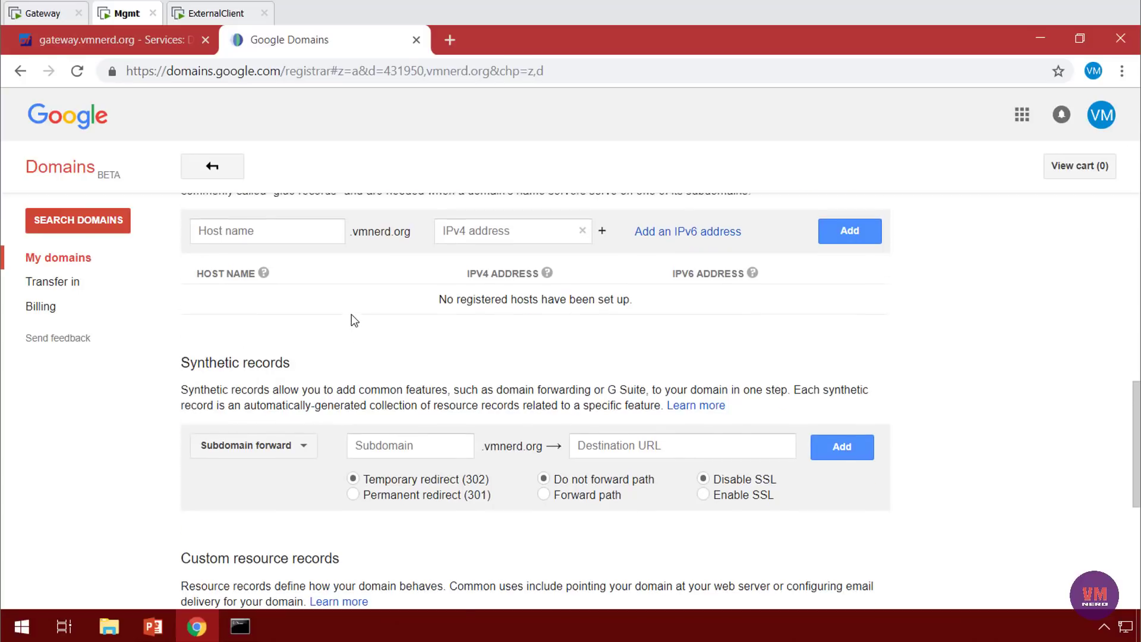
scroll(356, 315, up, 8)
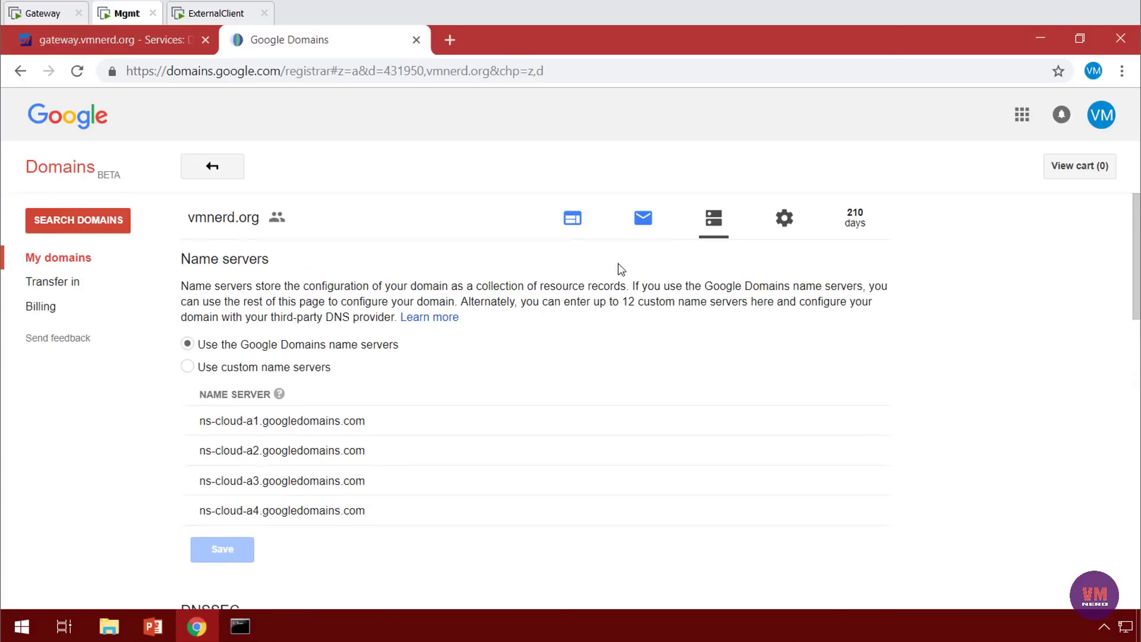
scroll(428, 306, down, 8)
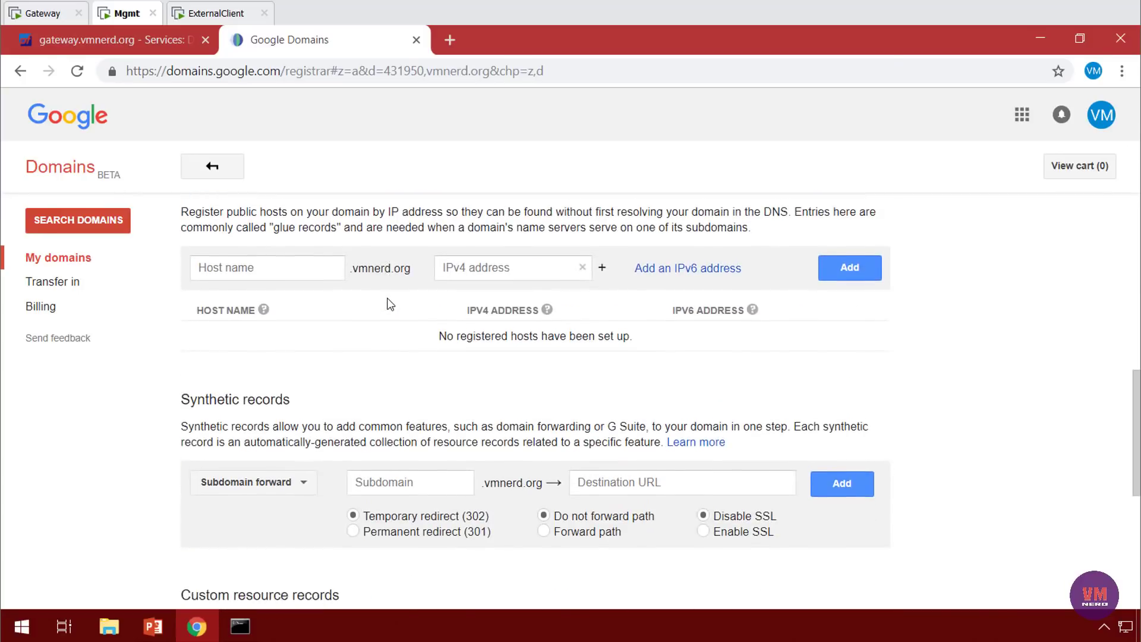
scroll(390, 304, down, 2)
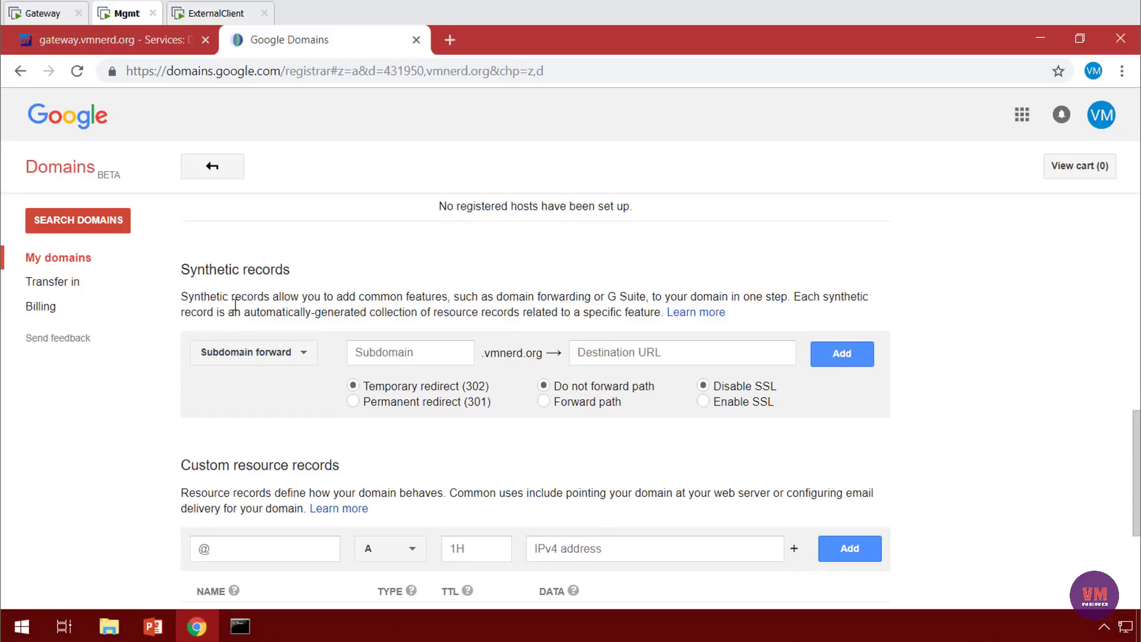
Add Dynamic DNS synthetic records for the 'gateway' and 'captive' subdomains.
click(308, 368)
click(276, 309)
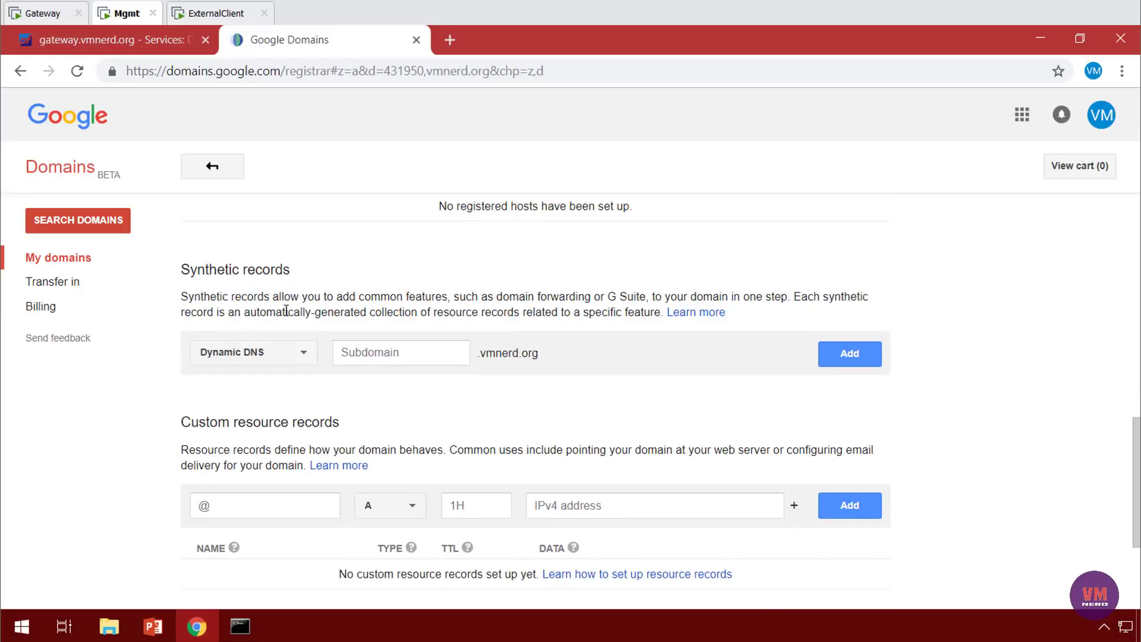
click(387, 353)
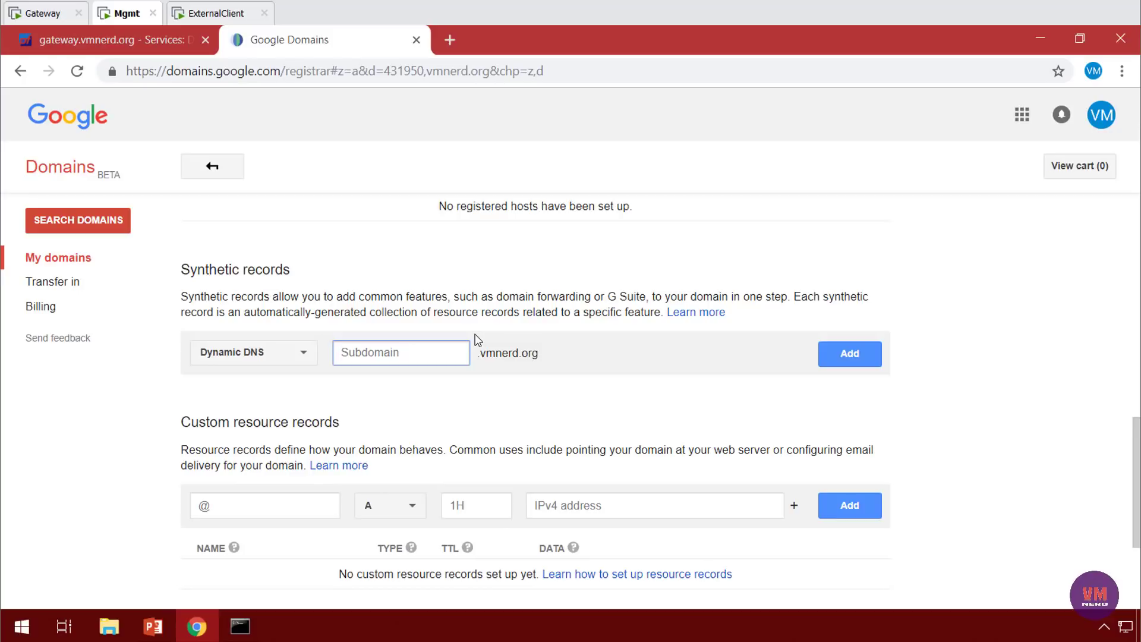
text(gateway)
click(858, 355)
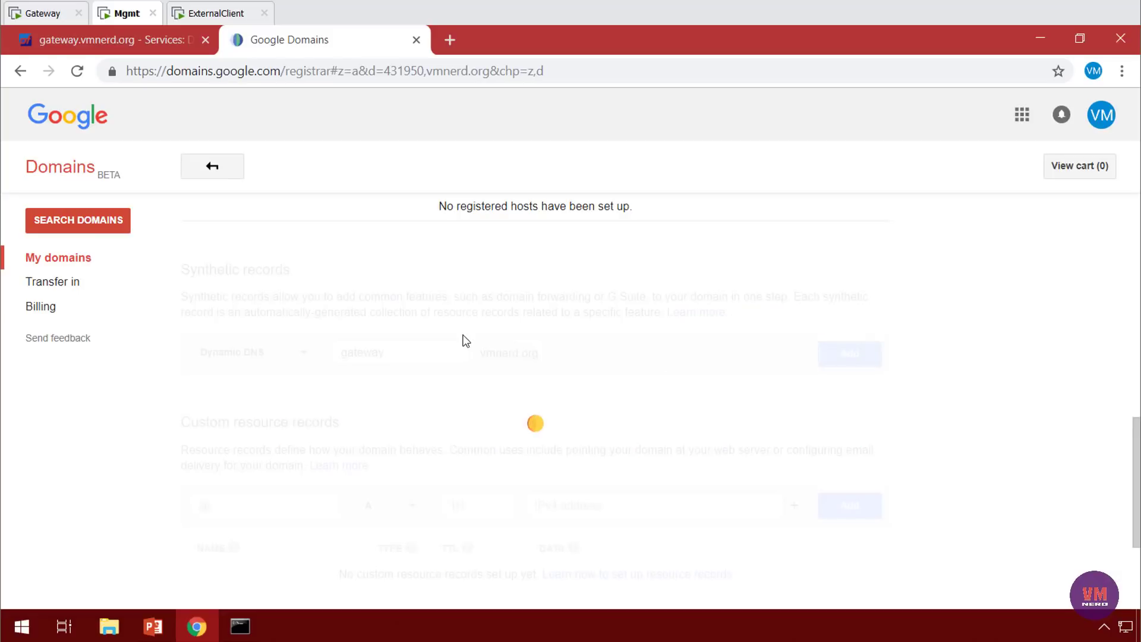
scroll(465, 340, down, 3)
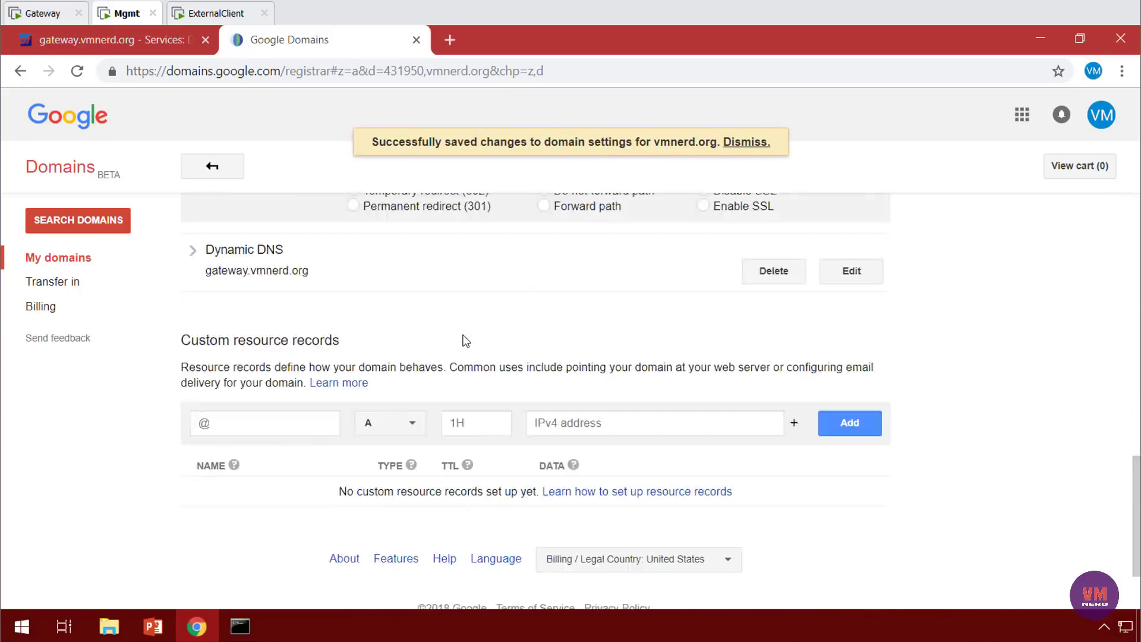
scroll(465, 340, up, 2)
click(304, 266)
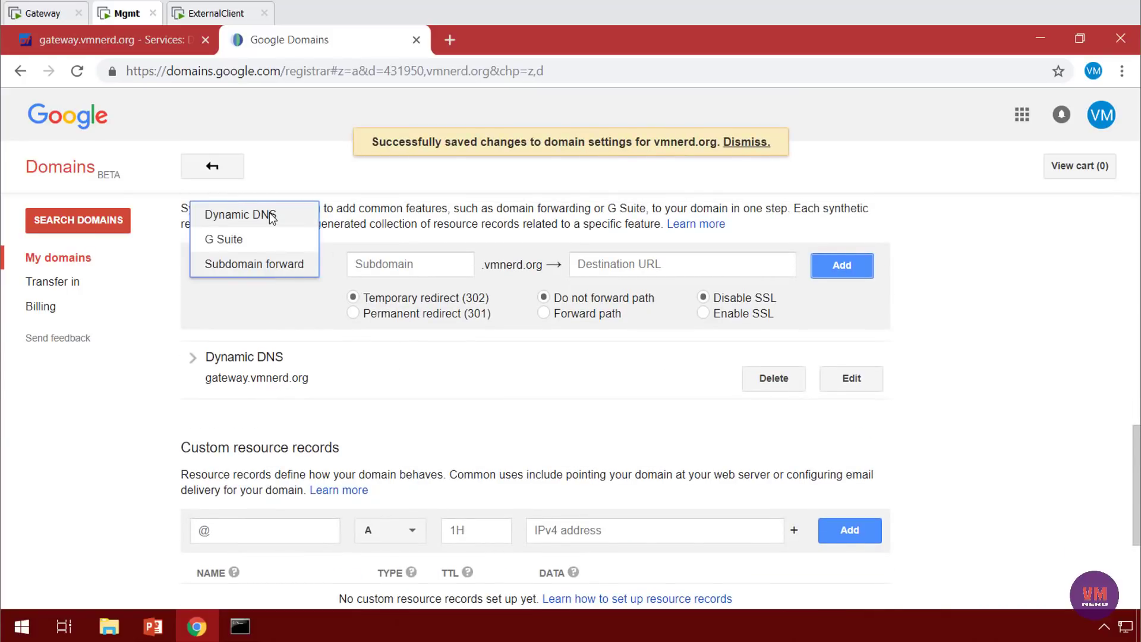
click(272, 218)
click(365, 268)
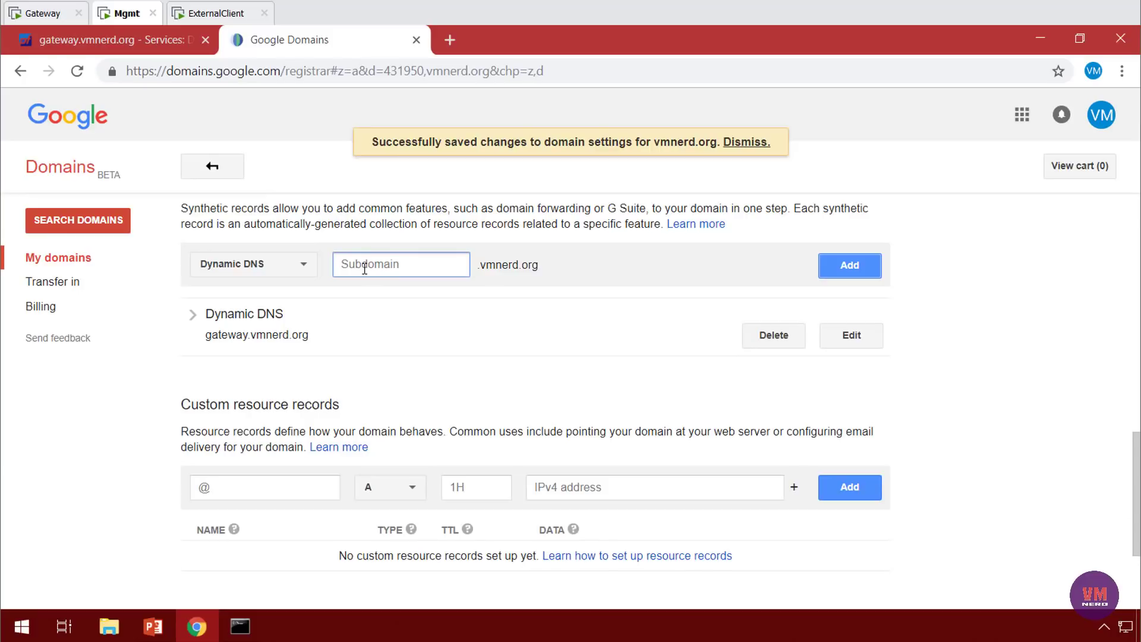
text(captive)
click(851, 269)
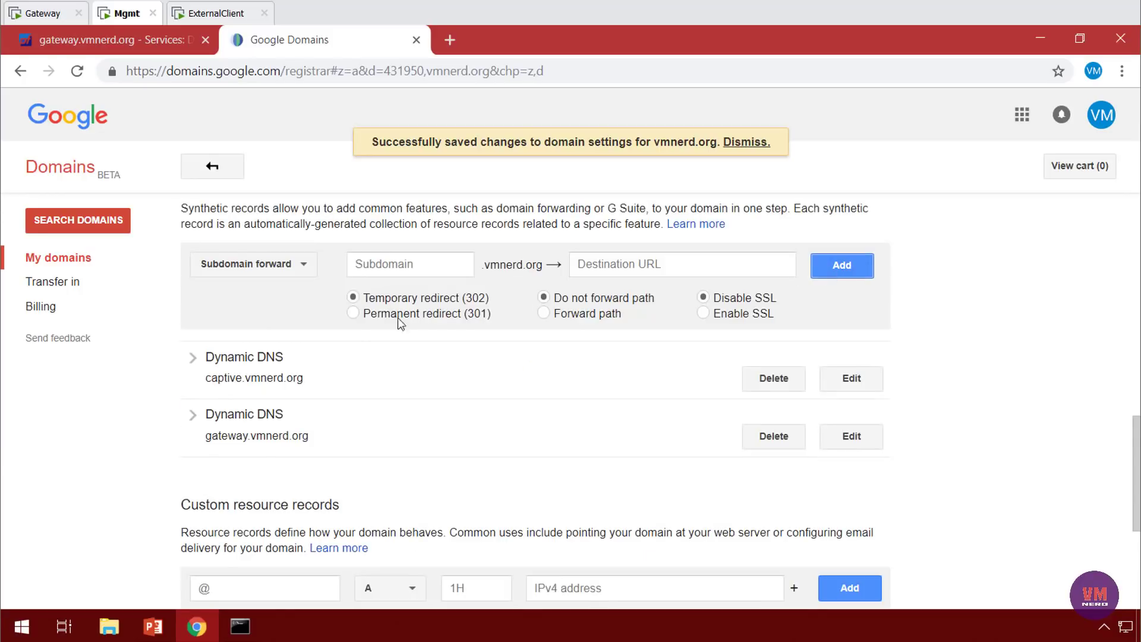
Add a Dynamic DNS synthetic record for the 'drive' subdomain.
click(363, 266)
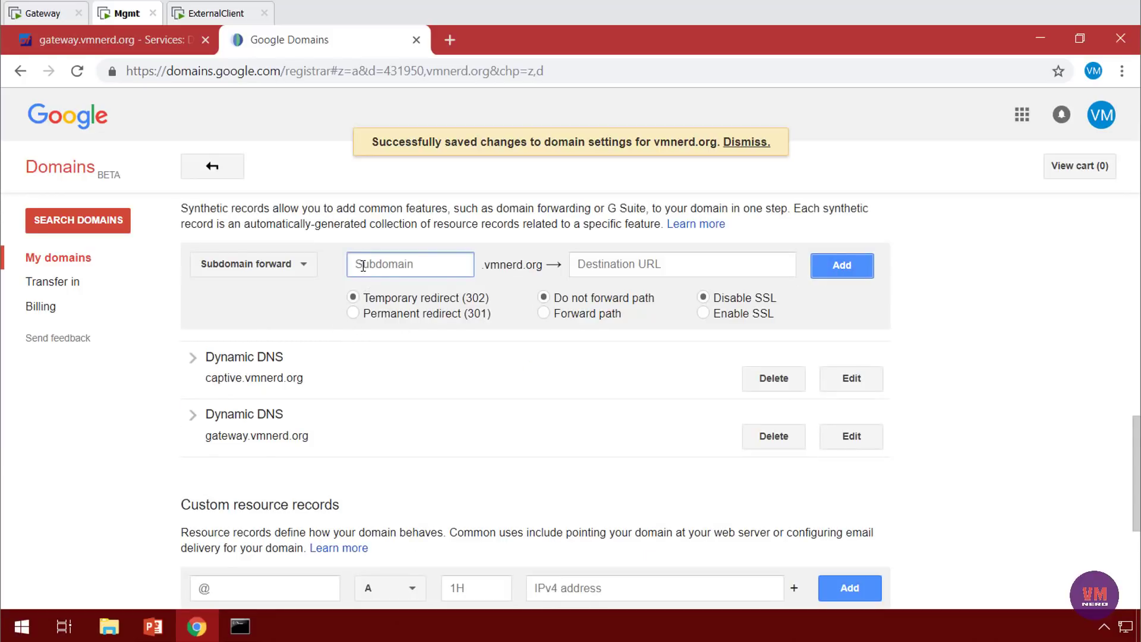
text(drive)
click(305, 266)
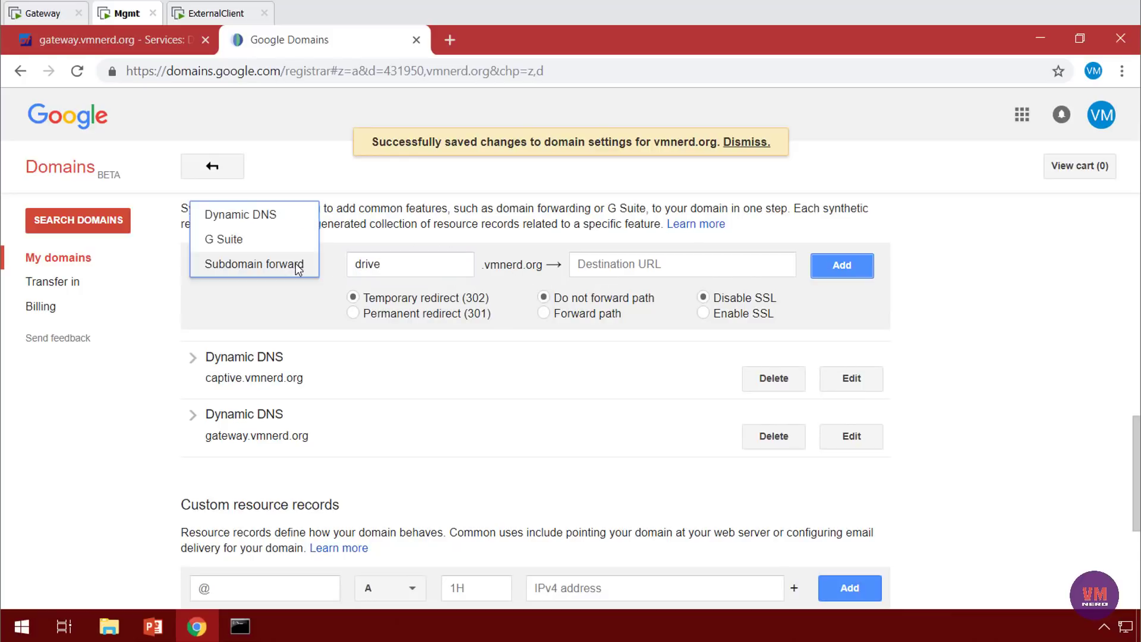
click(266, 222)
click(423, 274)
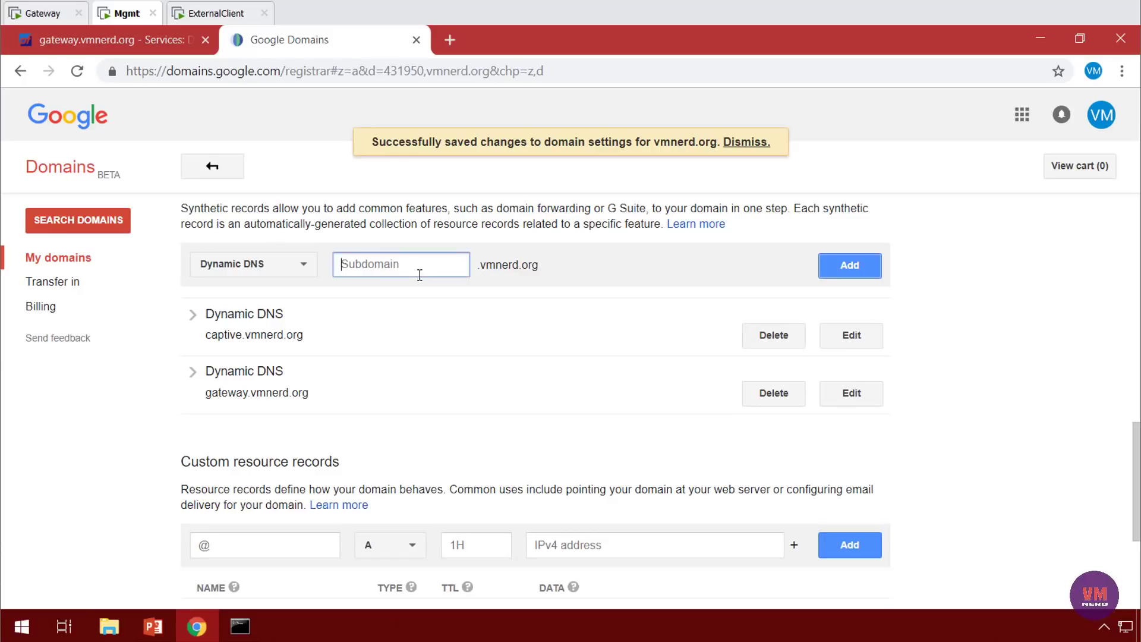
text(drive)
click(855, 272)
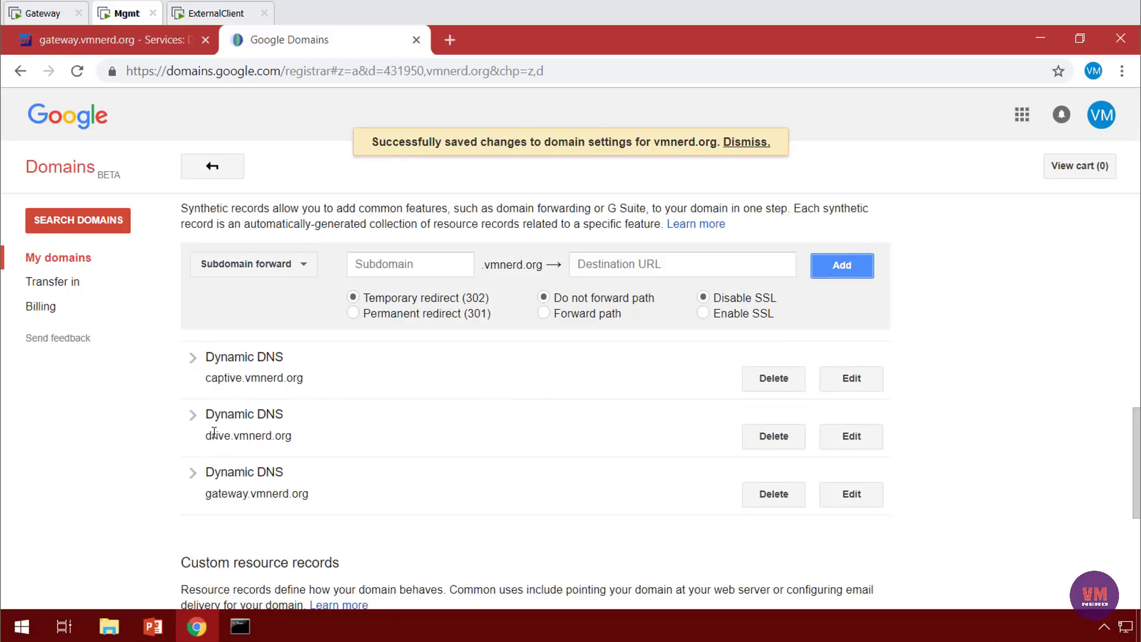
Expand the Dynamic DNS records and select the gateway record's username from its revealed credentials.
click(194, 359)
scroll(305, 347, down, 3)
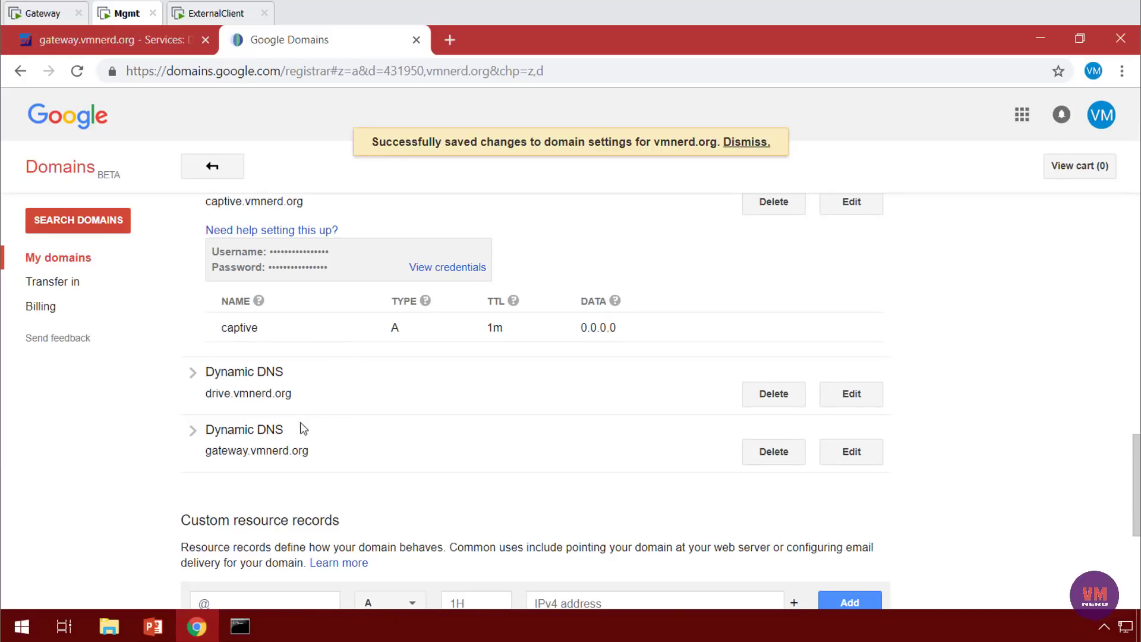
click(193, 374)
scroll(257, 402, down, 1)
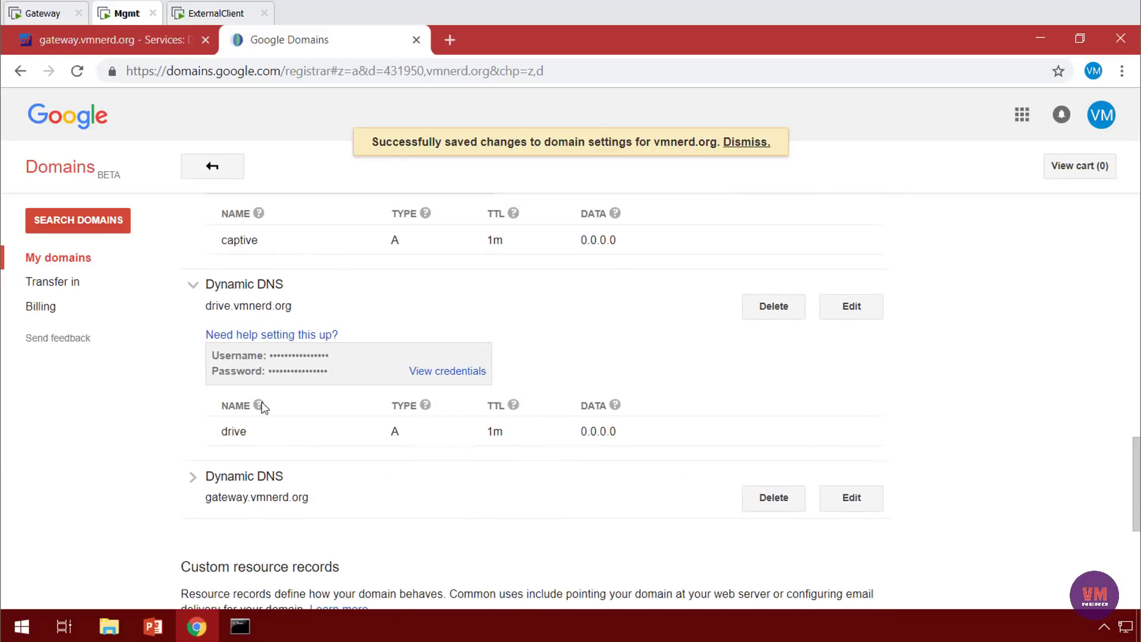
click(193, 477)
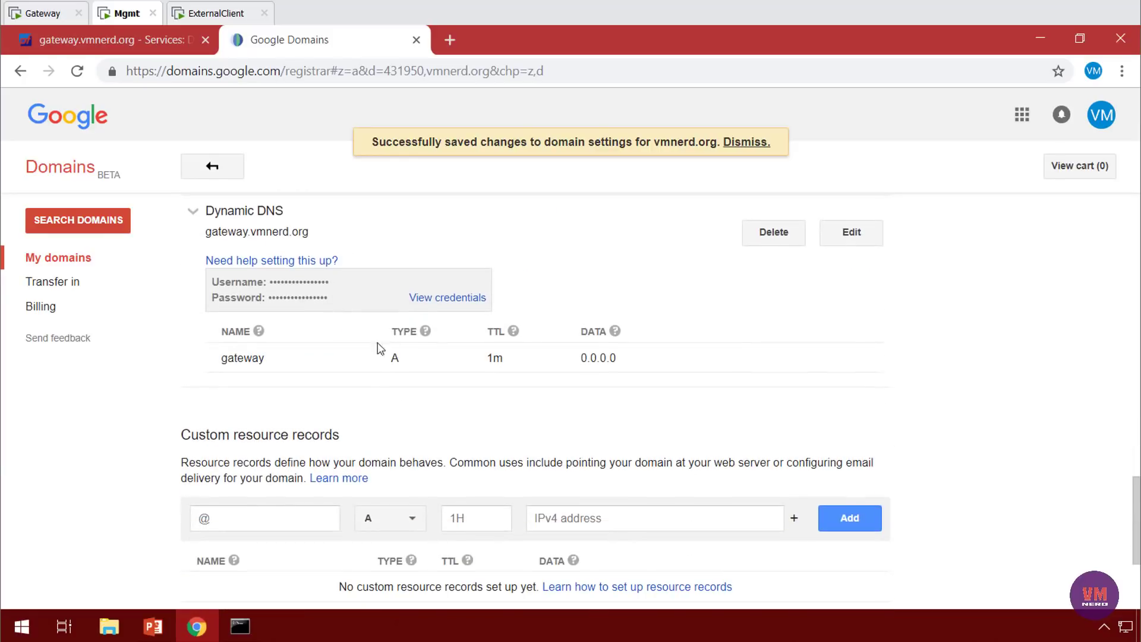
click(454, 297)
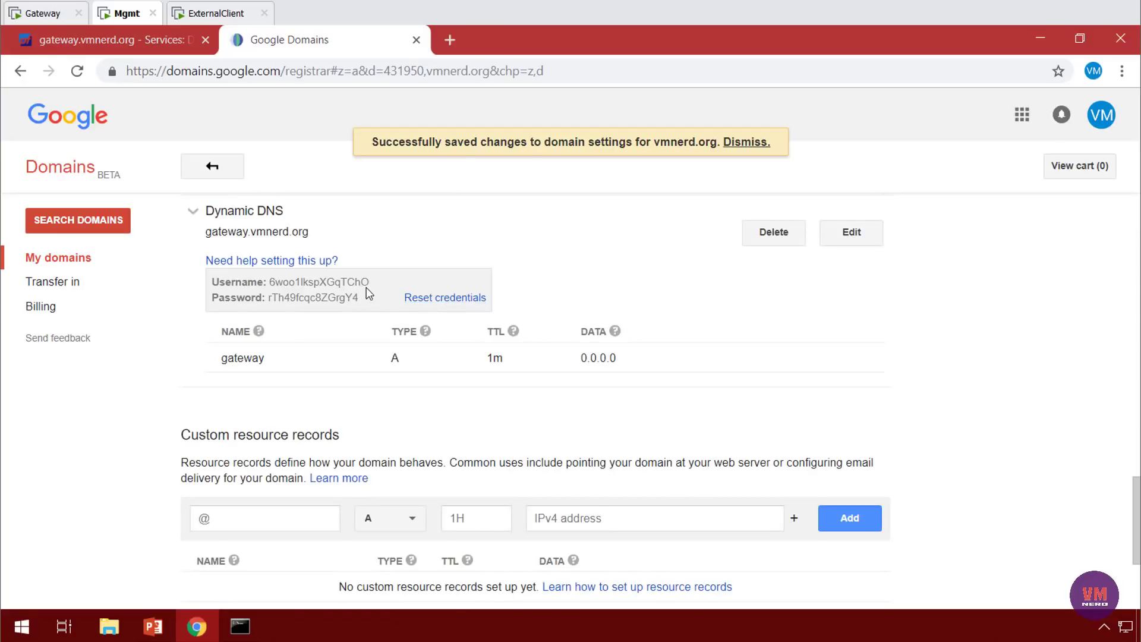
drag(369, 284, 269, 283)
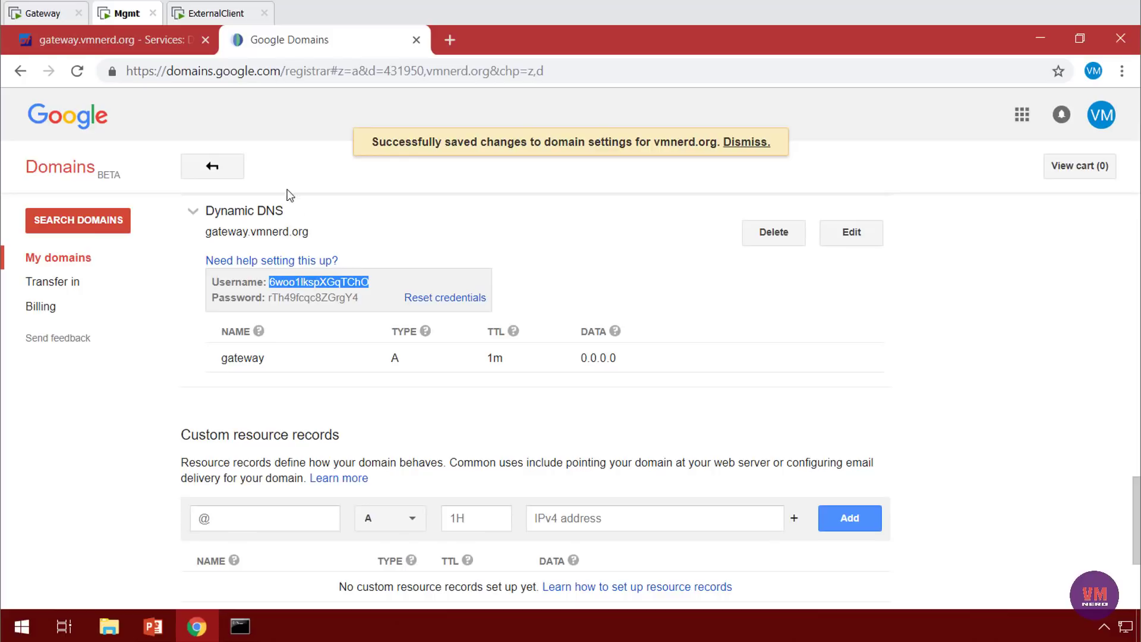
click(136, 47)
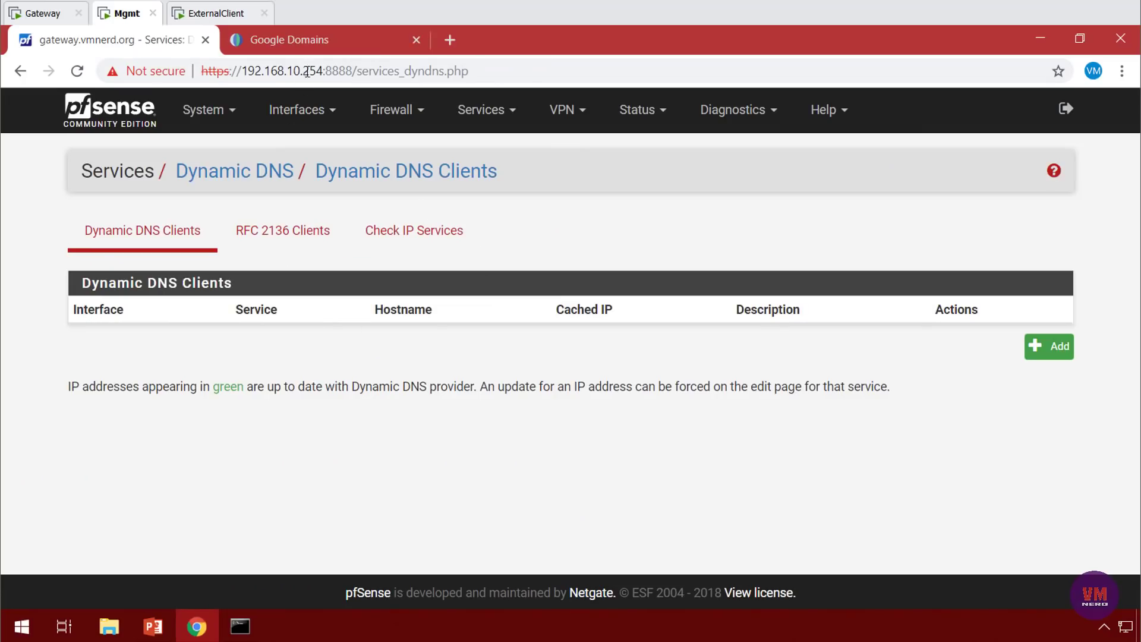
Create a new Dynamic DNS client with service type Google Domains and hostname gateway.vmnerd.org.
click(318, 52)
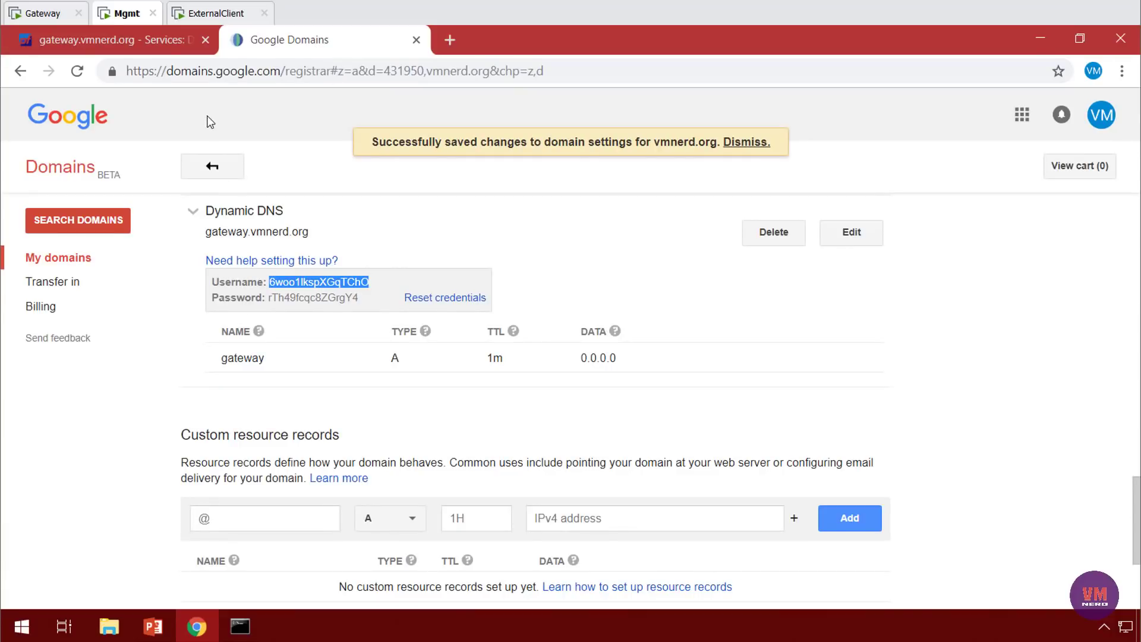
click(152, 43)
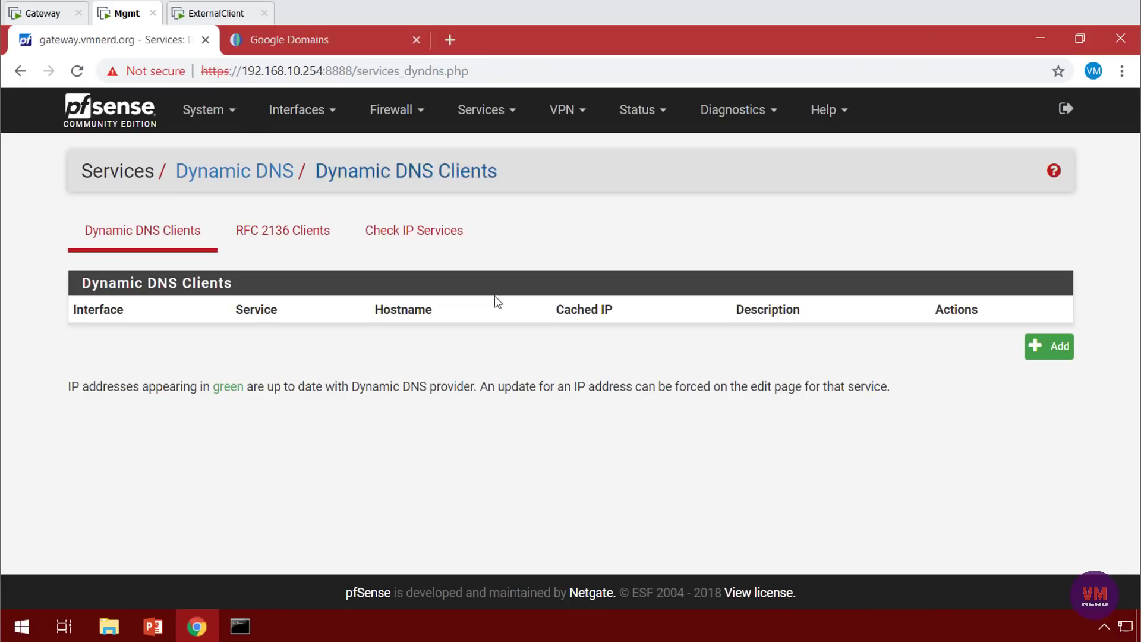
click(1049, 347)
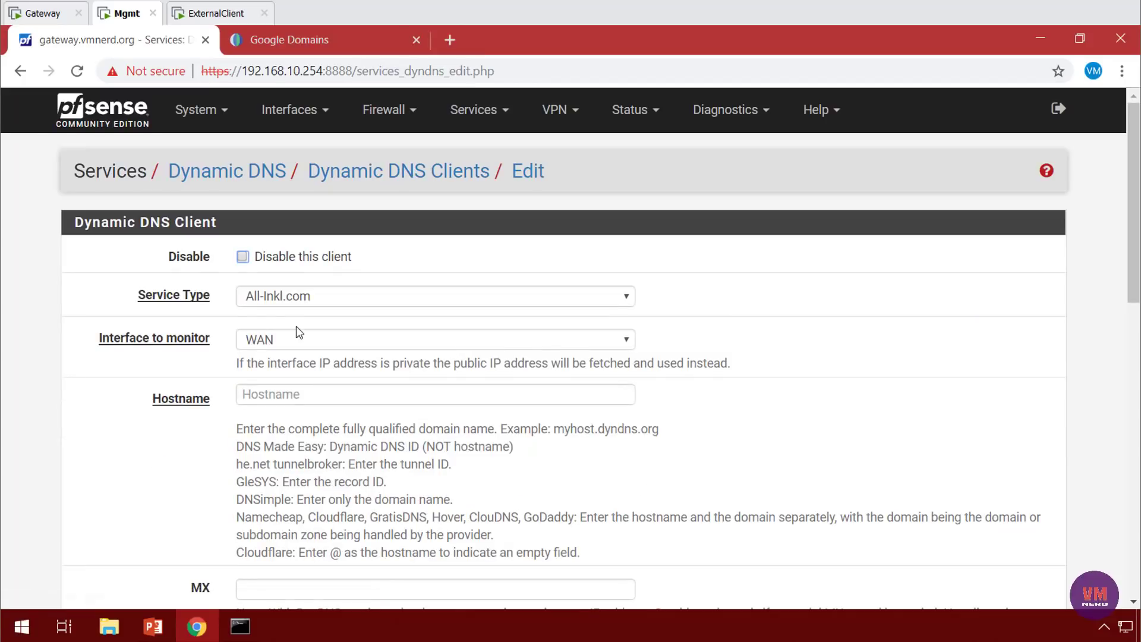
click(297, 297)
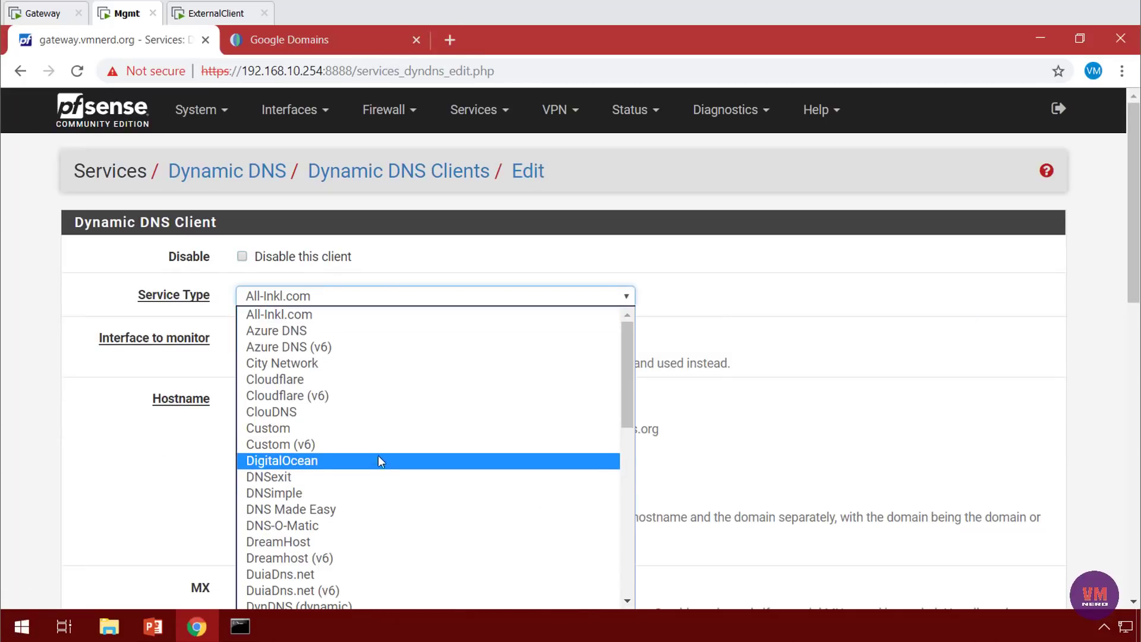
scroll(378, 453, down, 6)
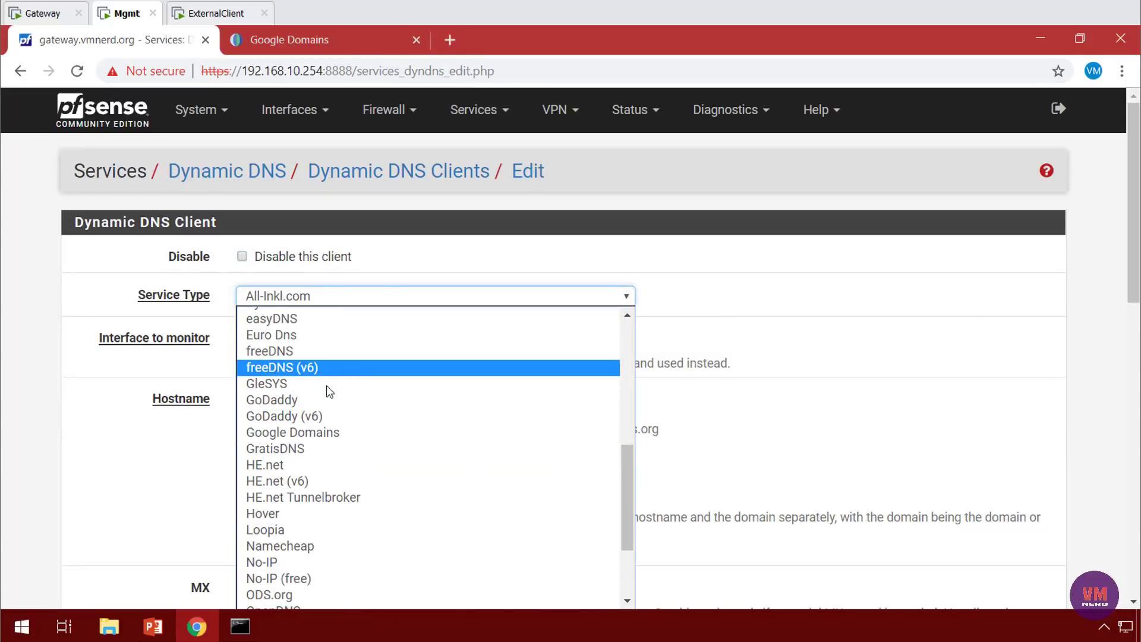
click(320, 432)
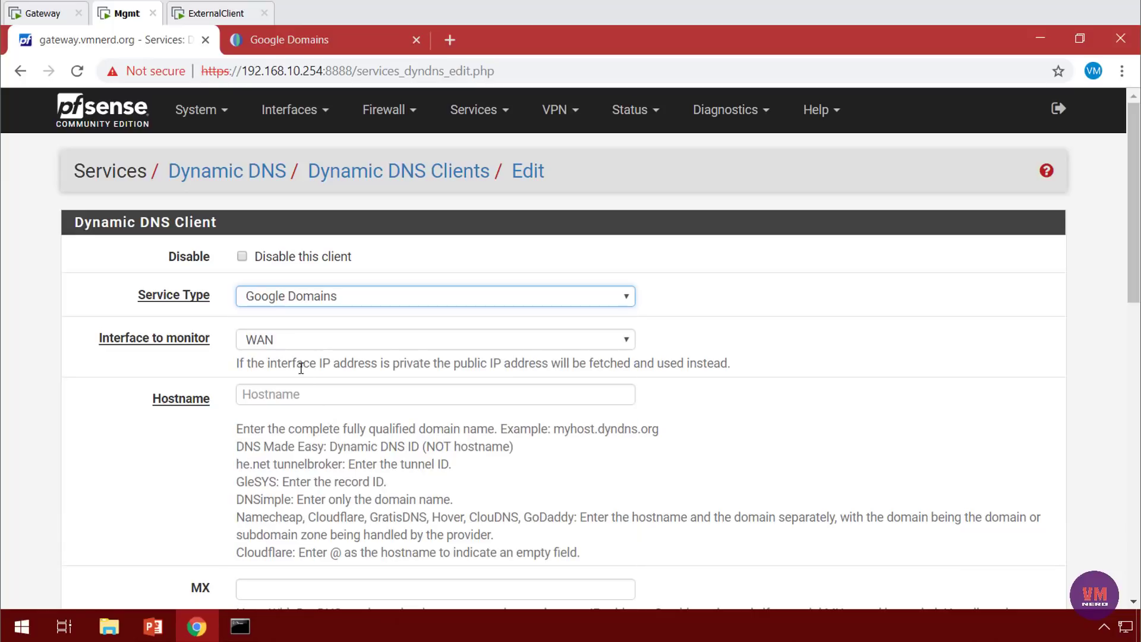
click(288, 395)
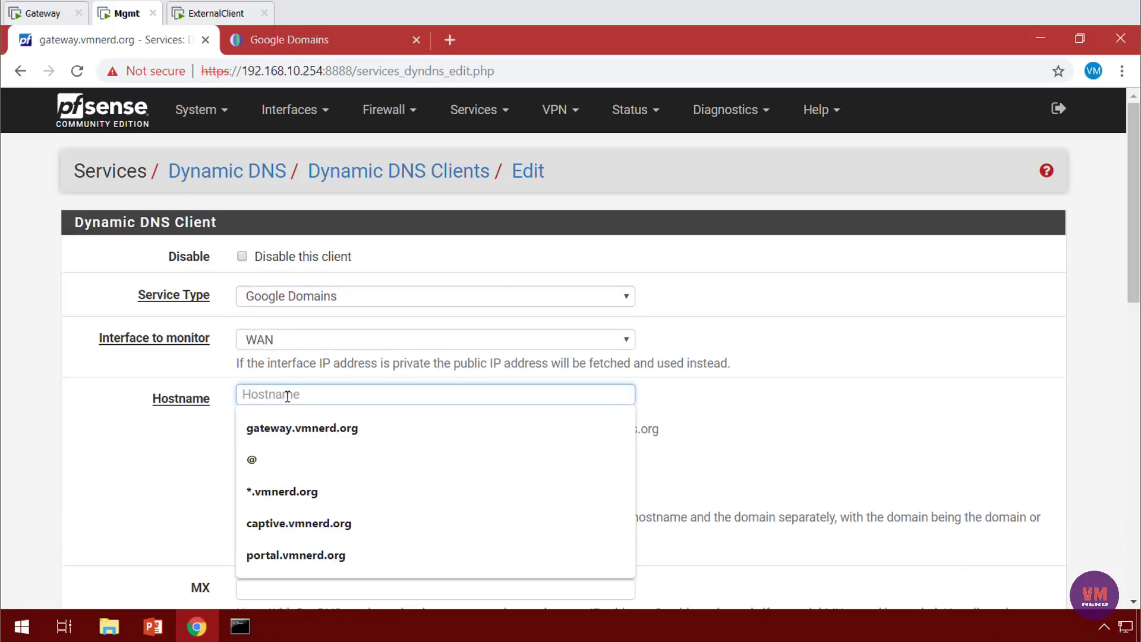
text(gateway.vmnerd.org)
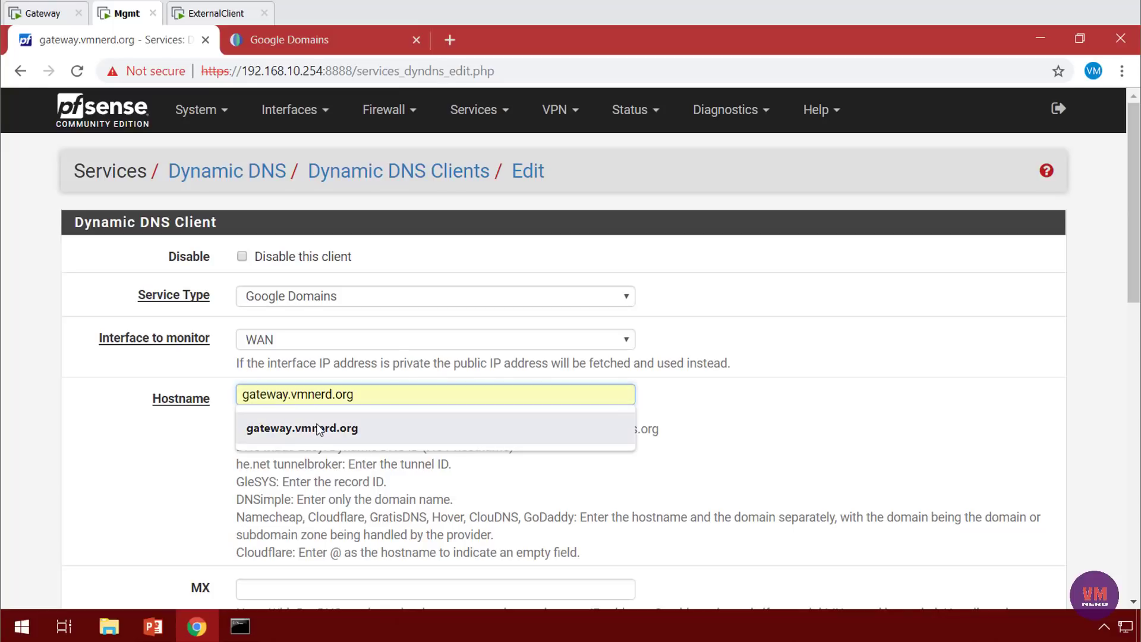
click(302, 428)
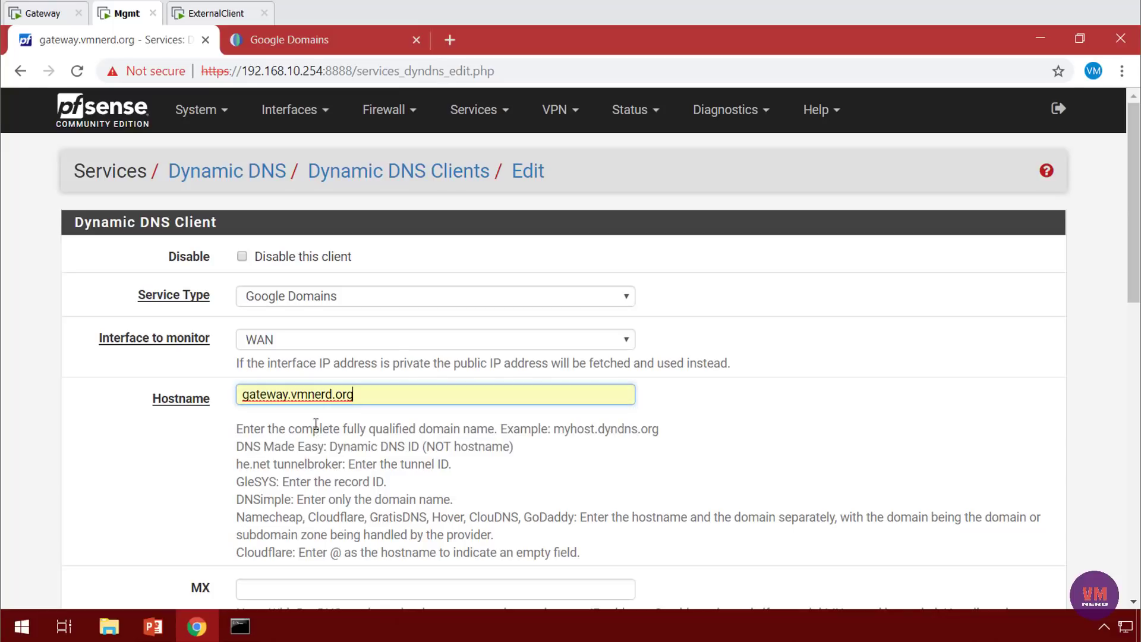
scroll(209, 465, down, 3)
scroll(145, 438, down, 2)
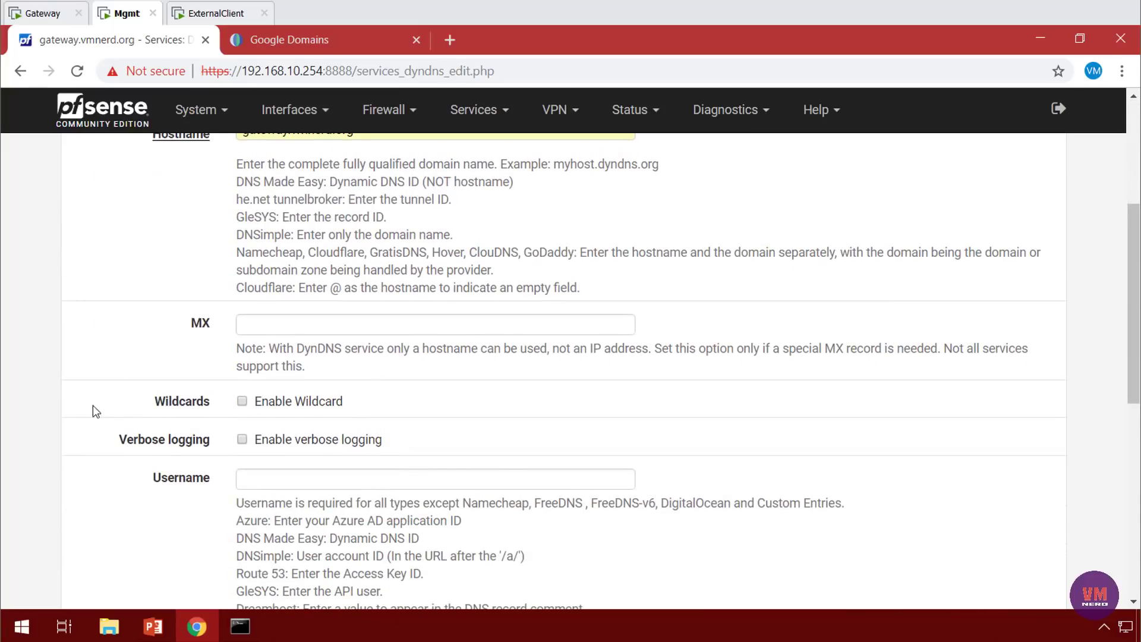
Paste the gateway username into Username and copy the gateway password from Google Domains.
click(281, 485)
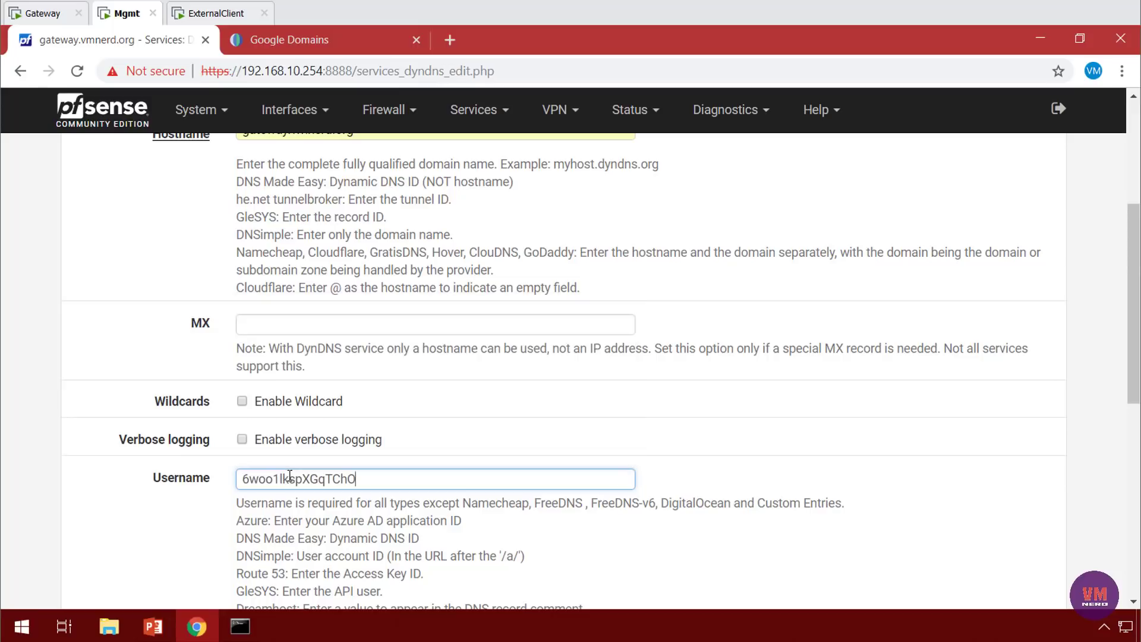
click(74, 489)
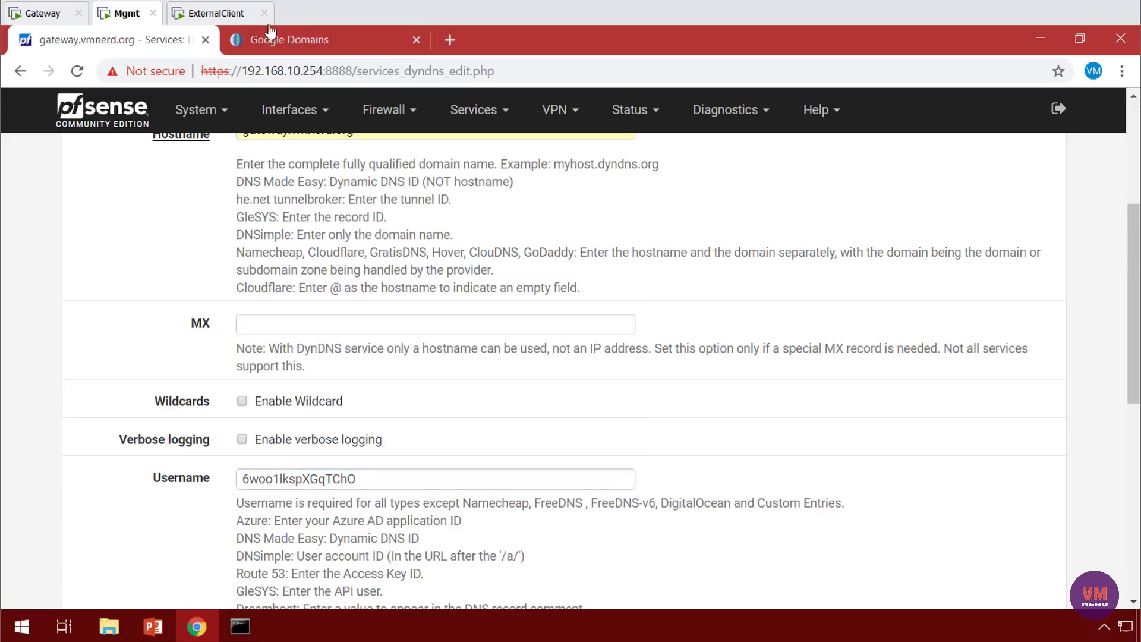
click(299, 37)
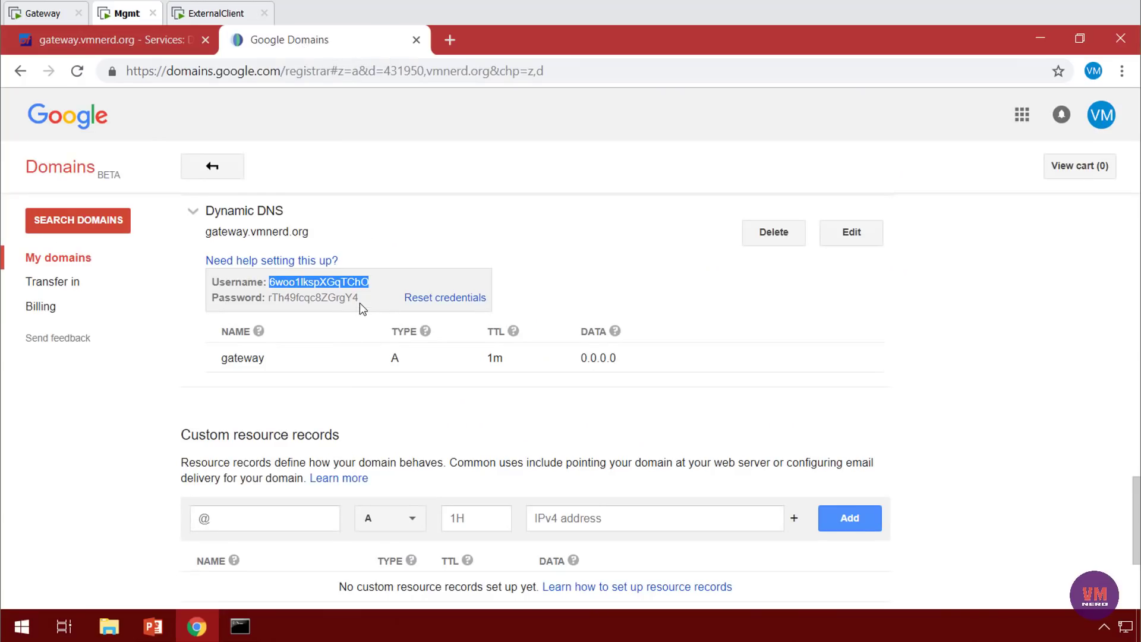
drag(359, 302, 268, 302)
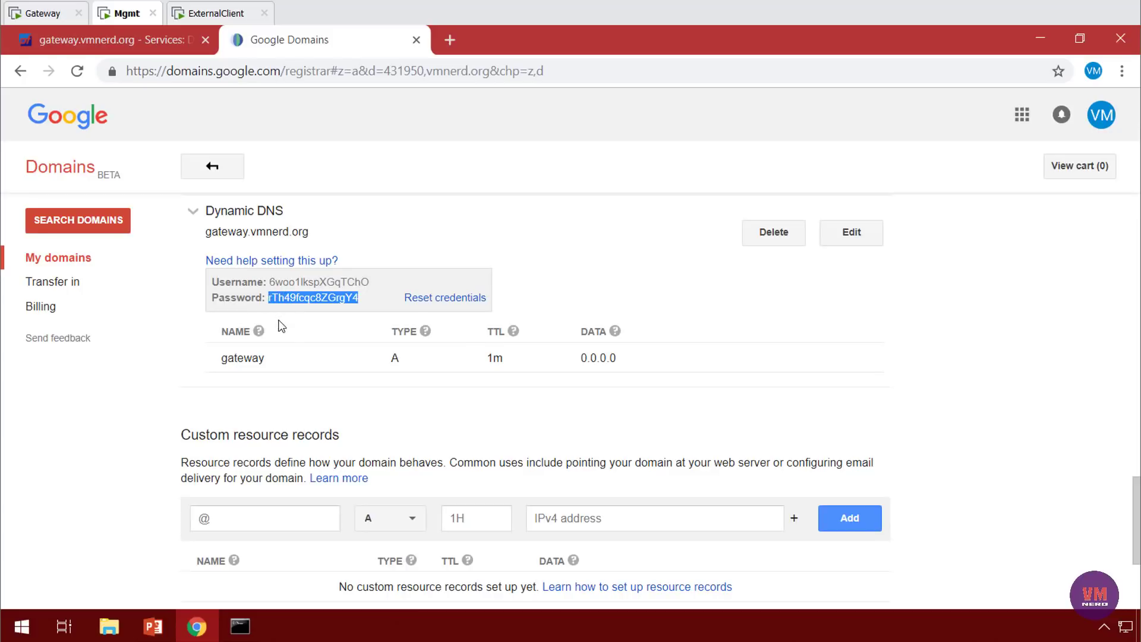
click(131, 44)
Paste the gateway password into both Password and Confirm Password.
scroll(305, 440, down, 3)
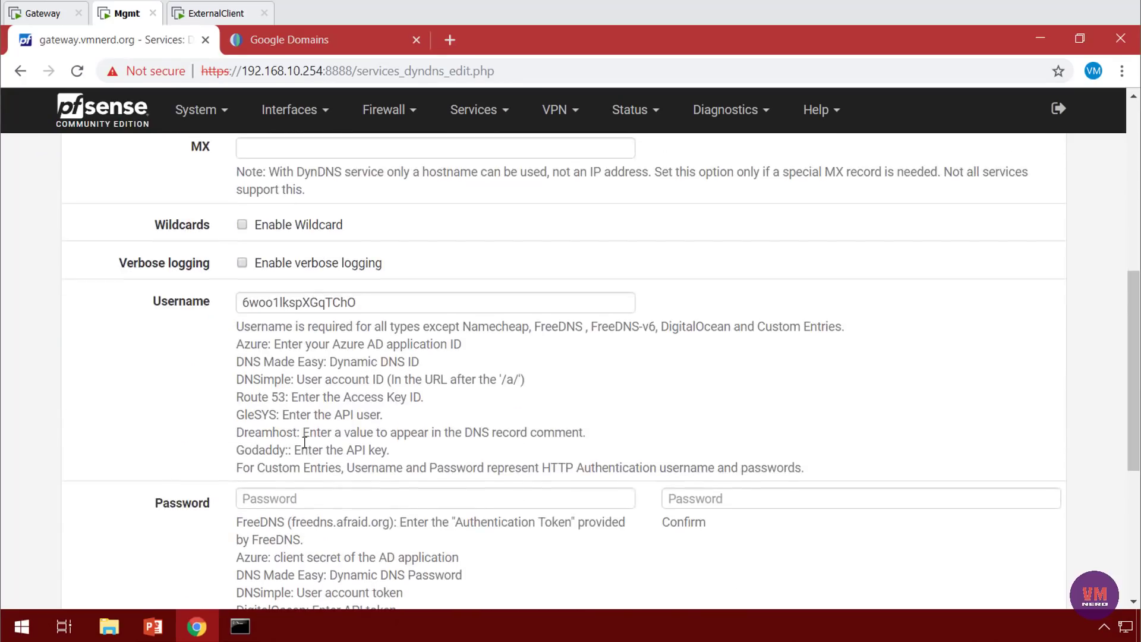
click(274, 499)
key(ctrl+v)
click(663, 497)
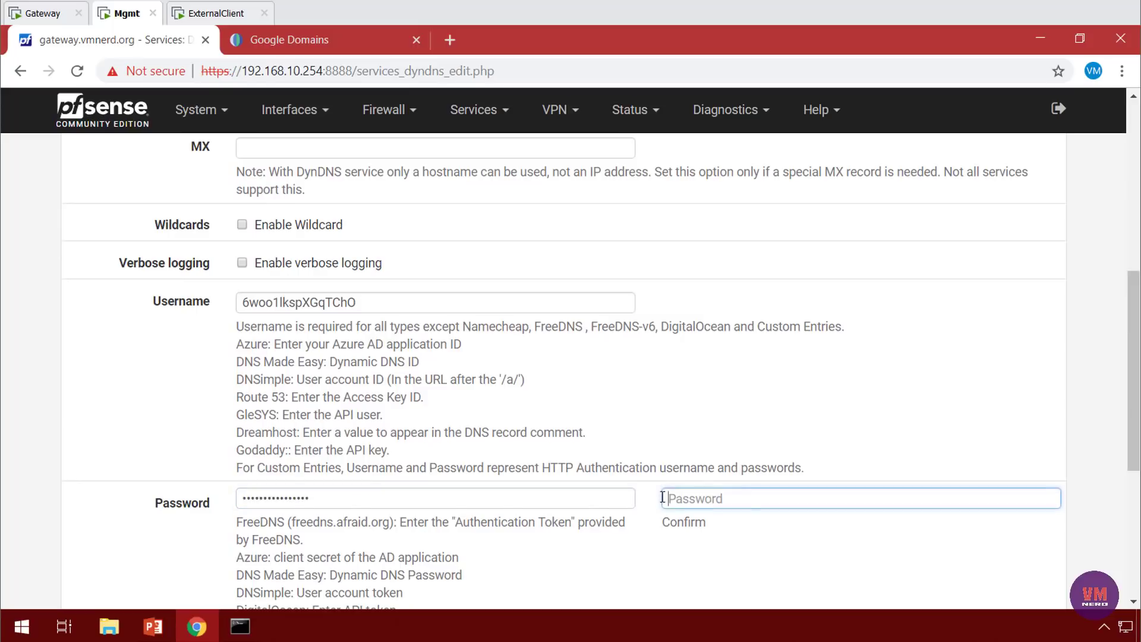
key(ctrl+v)
scroll(209, 416, down, 5)
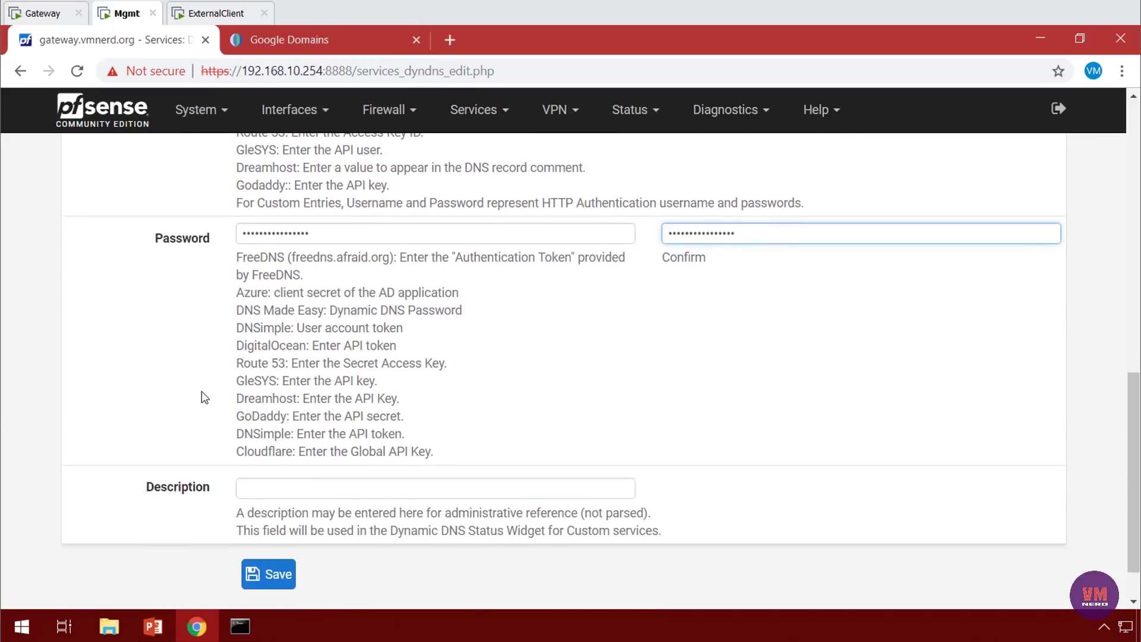
scroll(202, 392, up, 8)
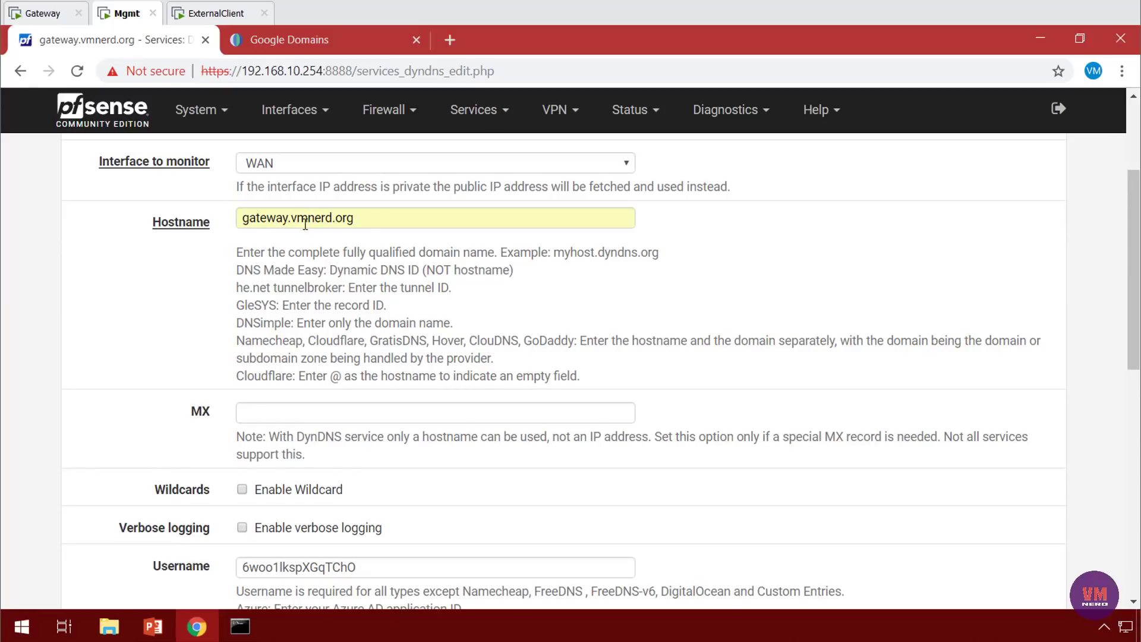
click(315, 46)
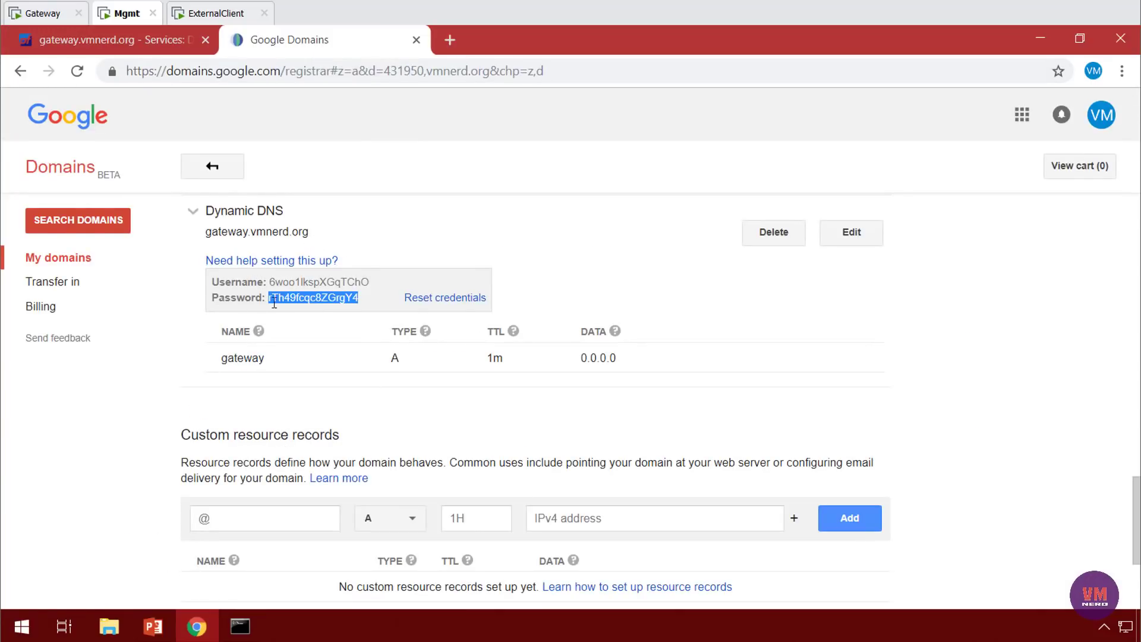
click(119, 44)
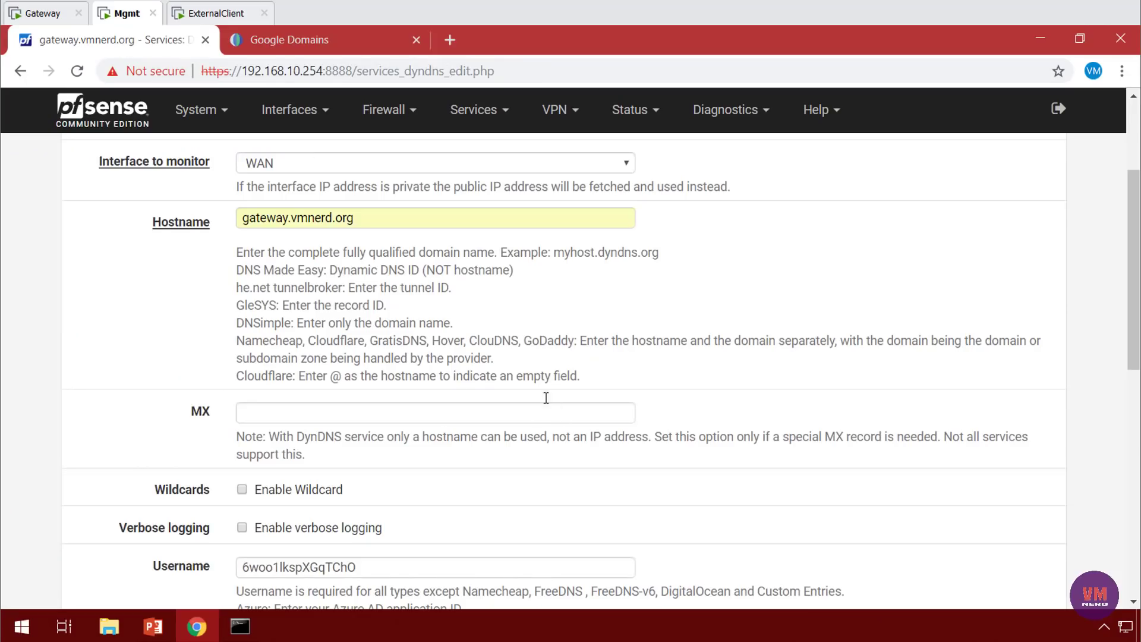
key(ctrl+v)
scroll(198, 347, down, 5)
Save the client and confirm ISP IP 192.240.123.35 against the PowerPoint network diagram.
click(279, 518)
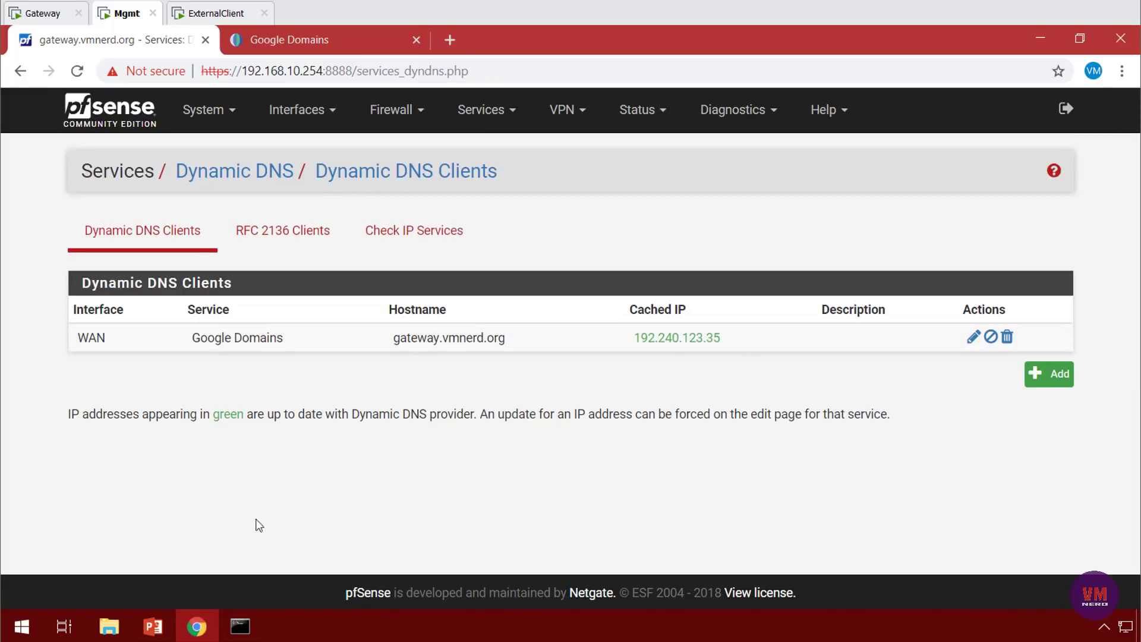
click(145, 631)
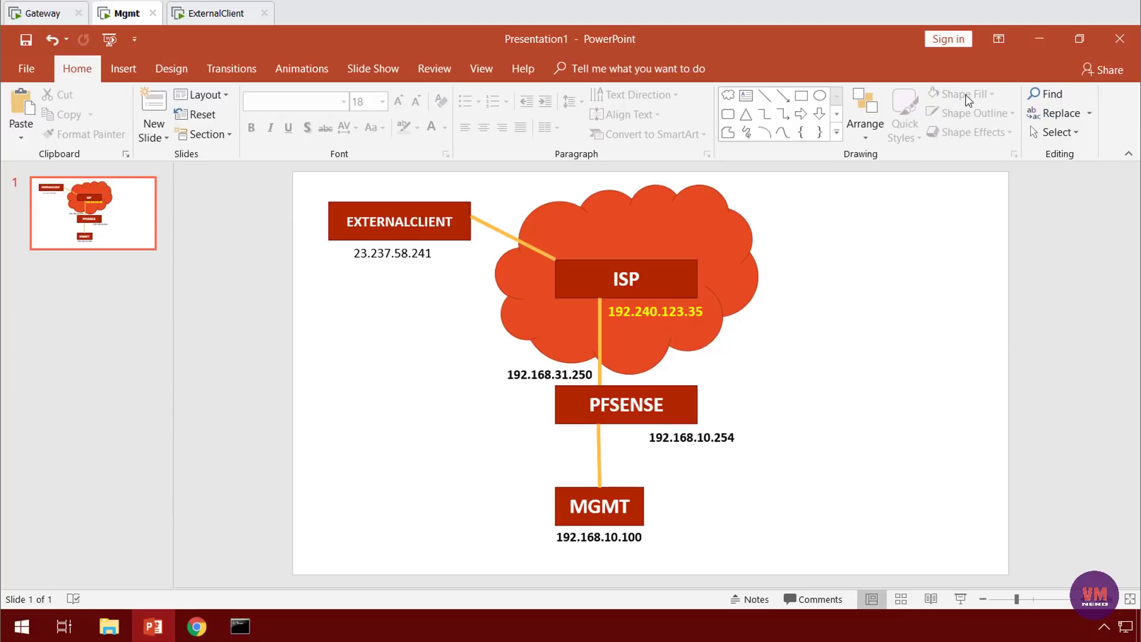
click(1039, 40)
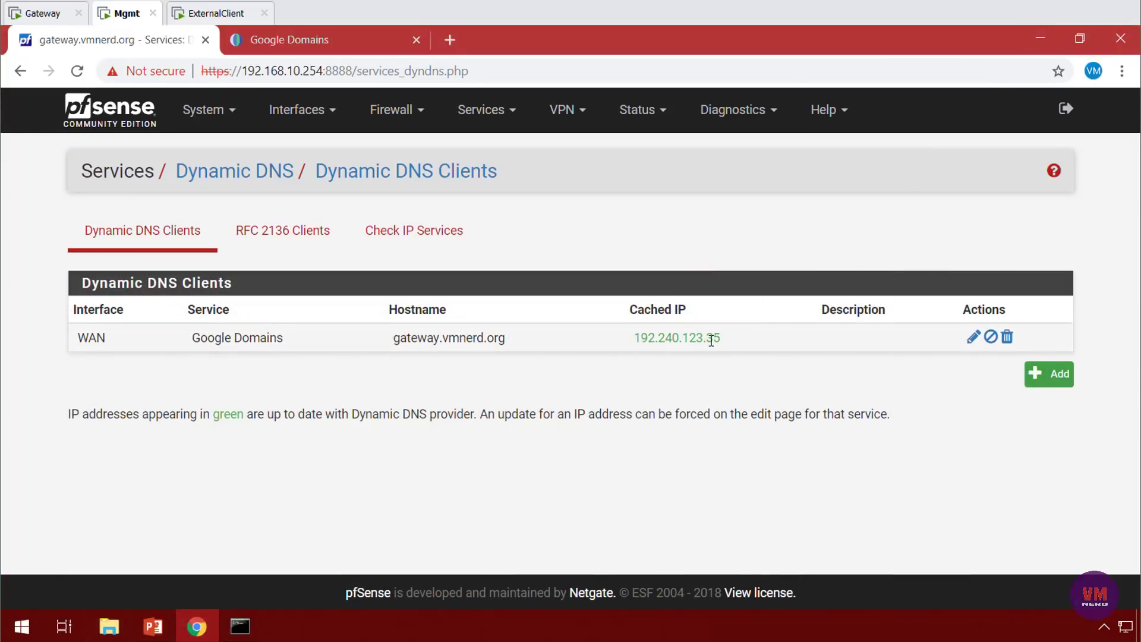
Add a new Dynamic DNS client with service type Google Domains.
click(1050, 375)
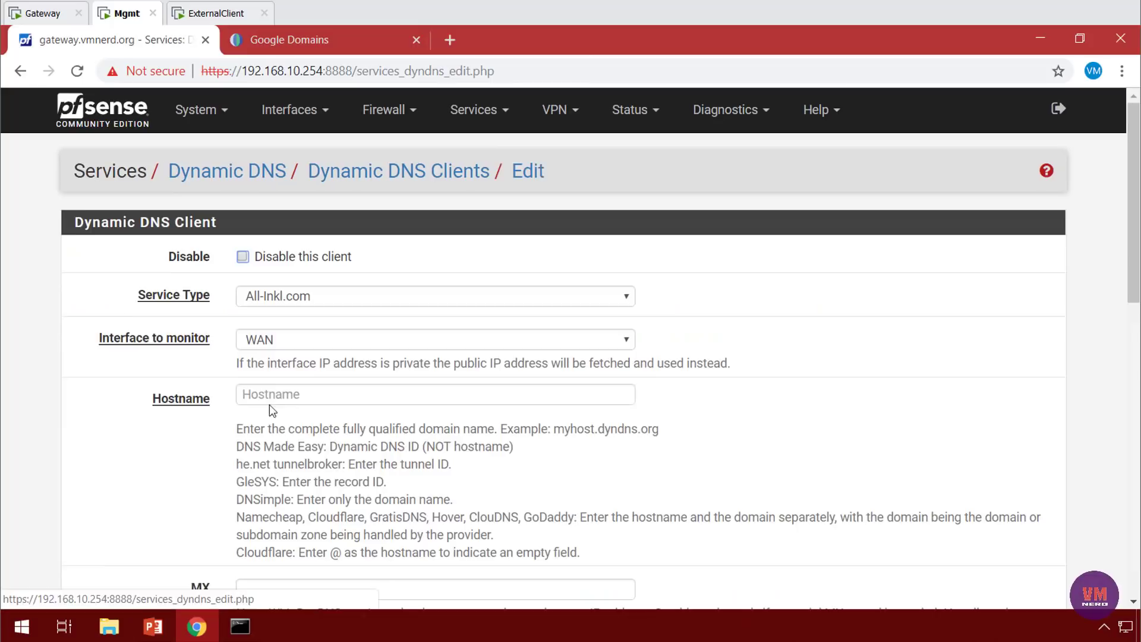
click(310, 297)
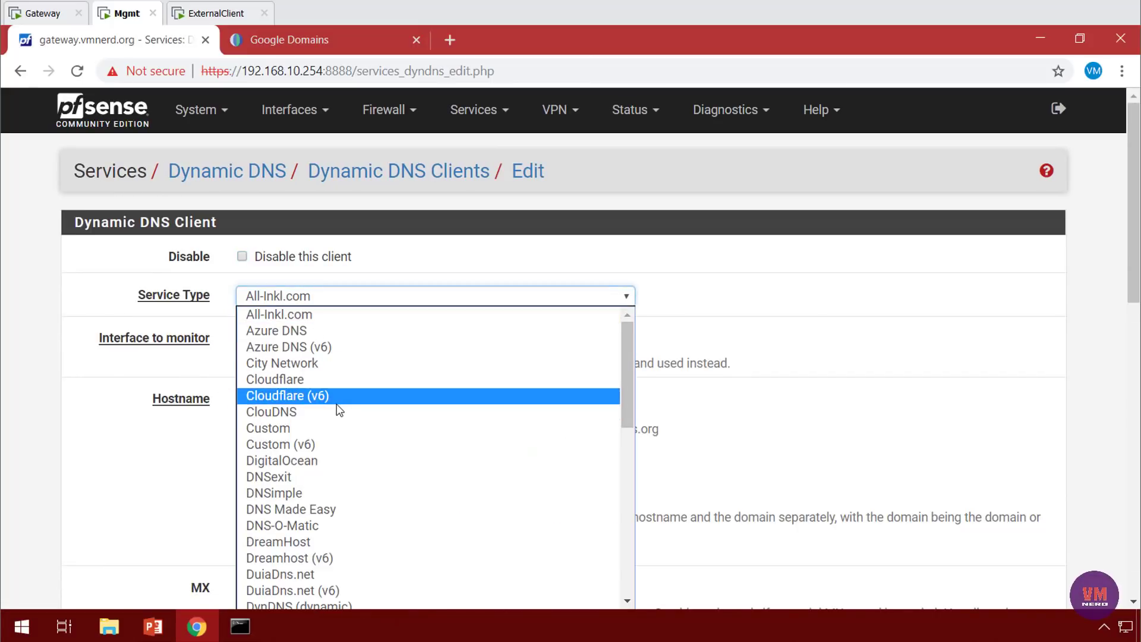
scroll(337, 403, down, 3)
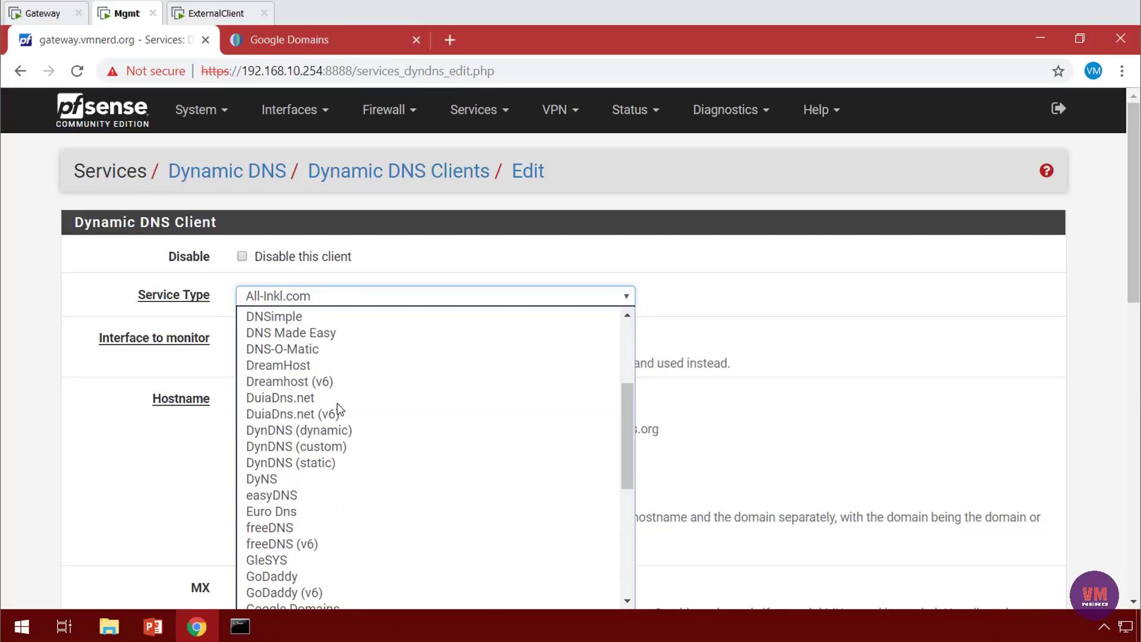
scroll(333, 451, down, 3)
click(330, 433)
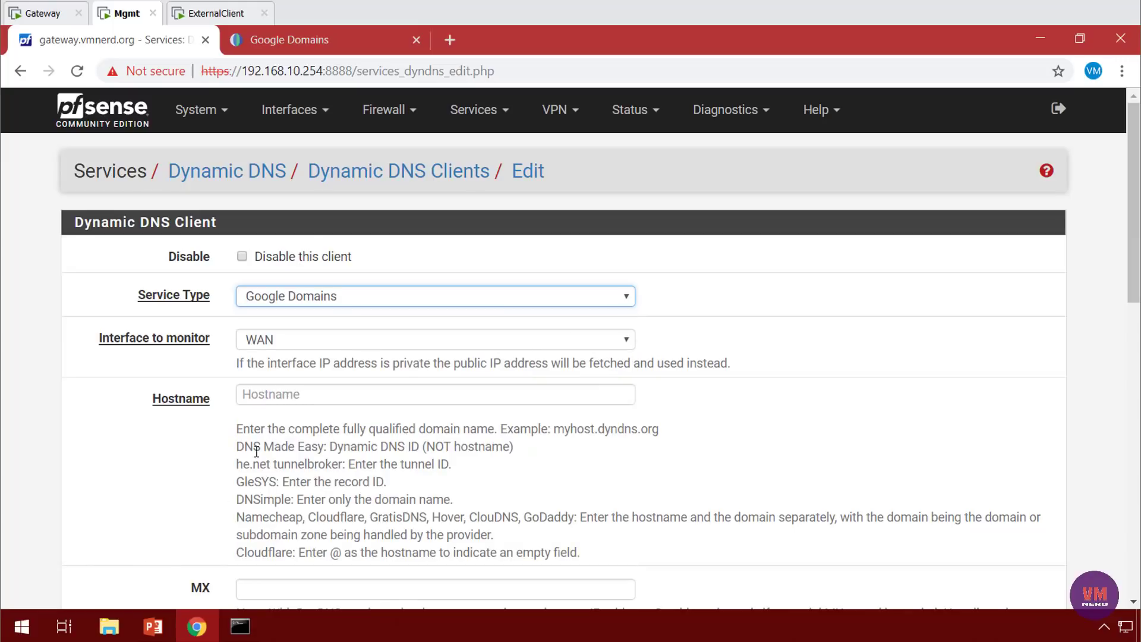
Copy drive.vmnerd.org from the Google Domains page into the Hostname field.
click(326, 41)
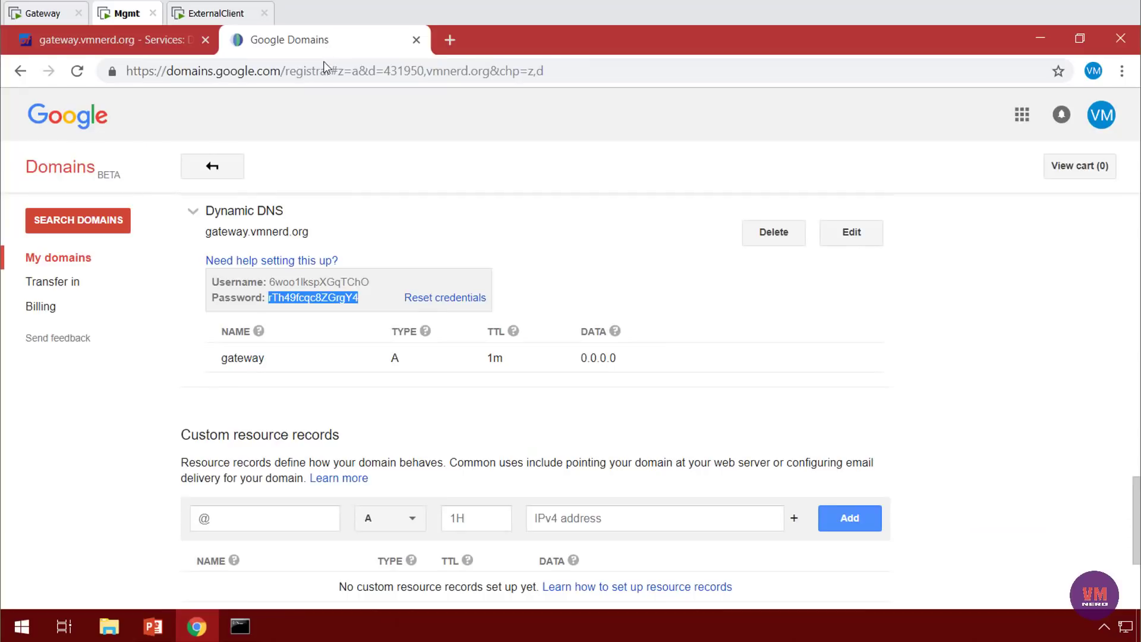
click(193, 211)
scroll(257, 315, up, 4)
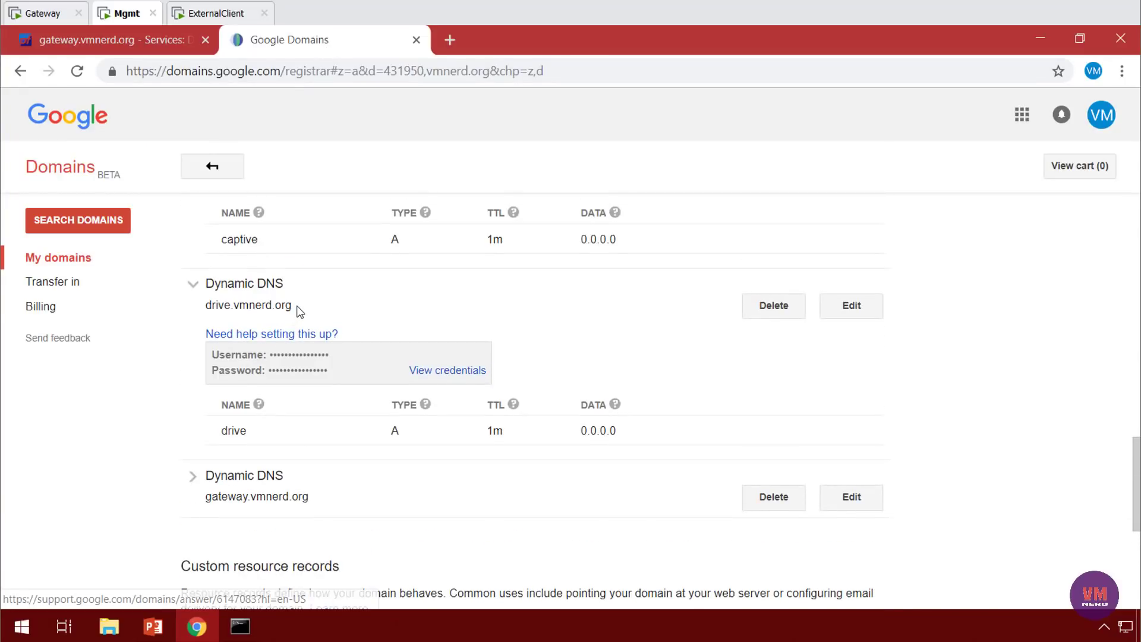
drag(301, 311, 205, 312)
key(ctrl+c)
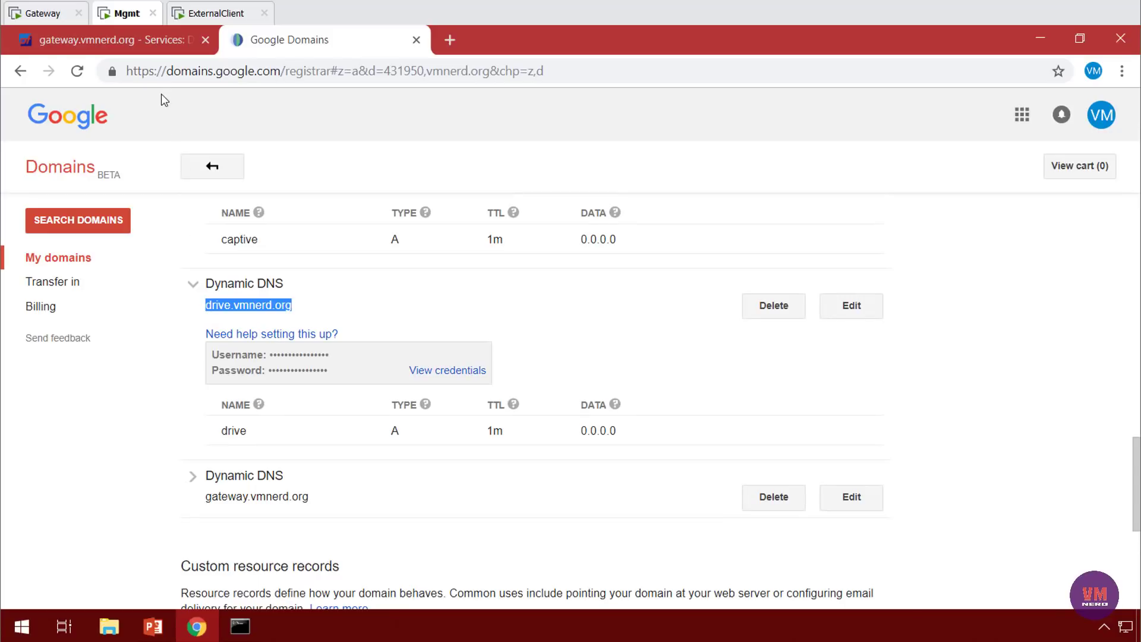
click(150, 46)
click(282, 392)
key(ctrl+v)
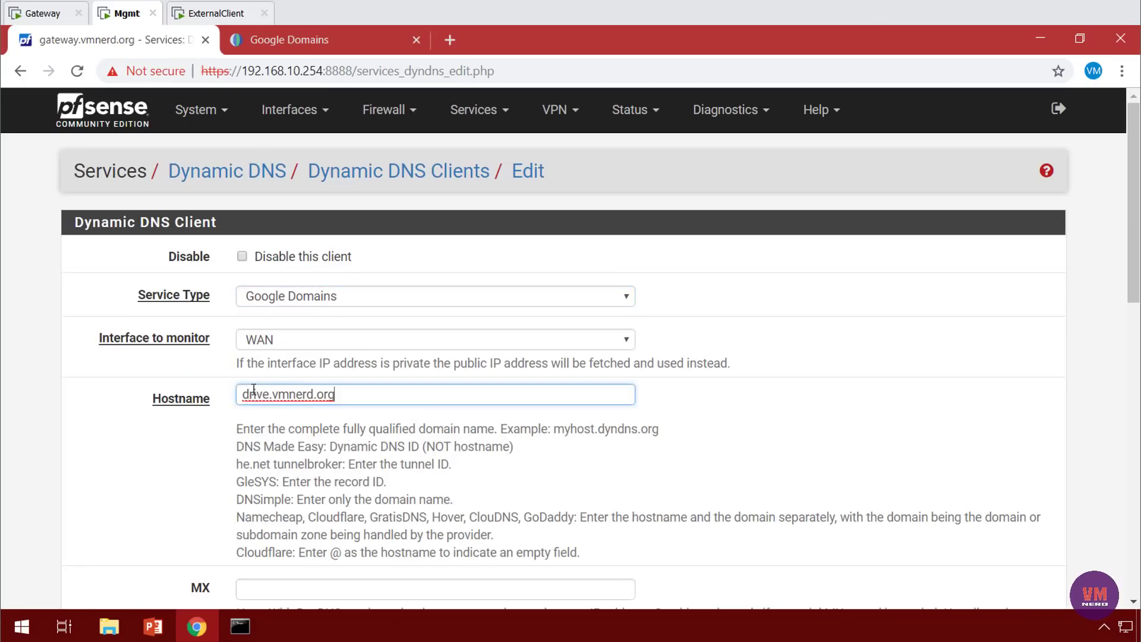
Copy the drive entry's Google Domains username into the client's Username field.
click(288, 42)
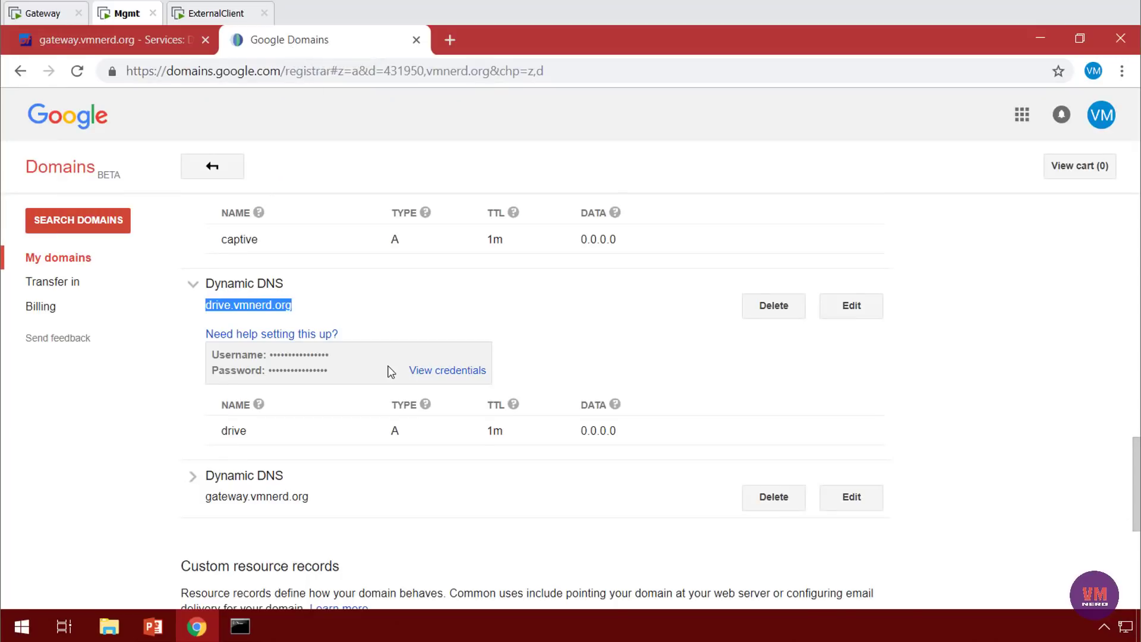
scroll(426, 334, down, 1)
click(453, 282)
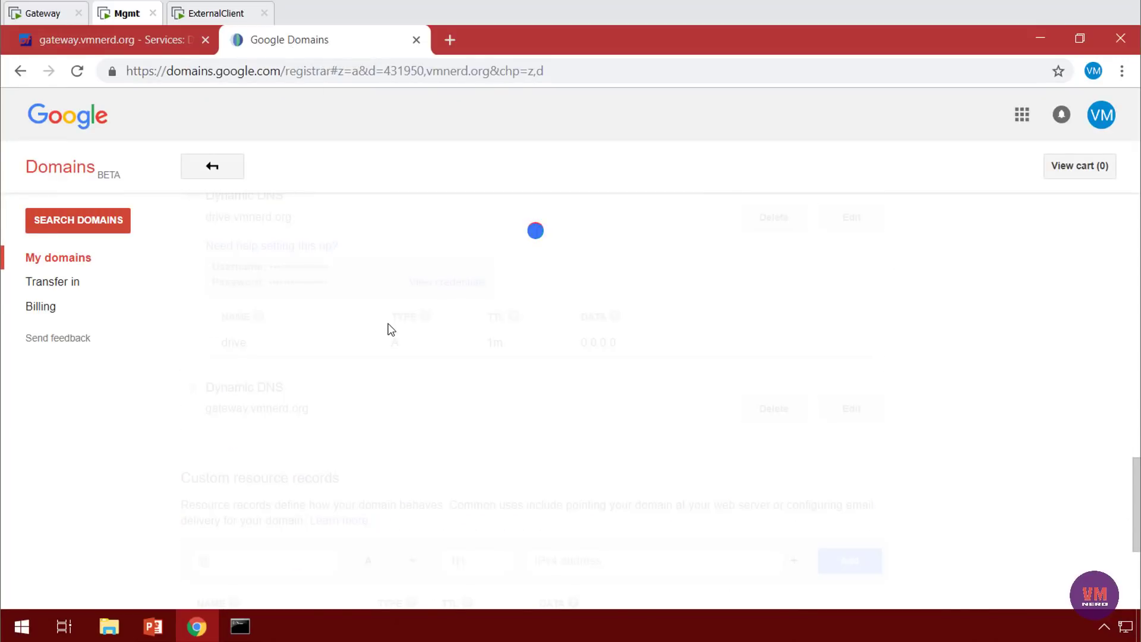
drag(368, 267, 272, 268)
key(ctrl+c)
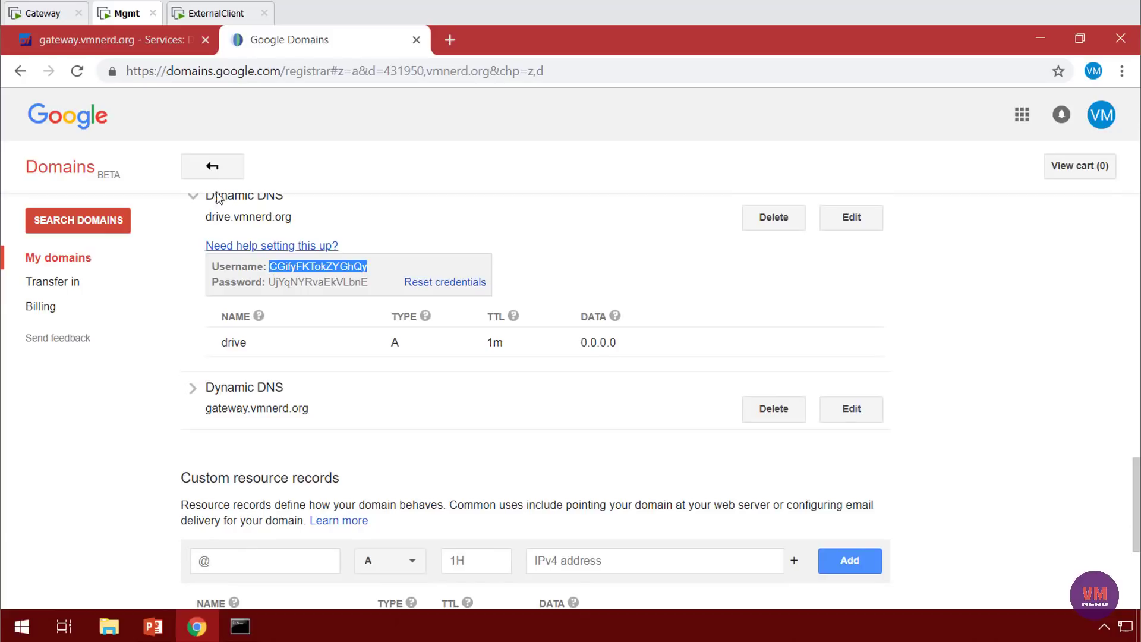
click(134, 41)
scroll(378, 433, down, 5)
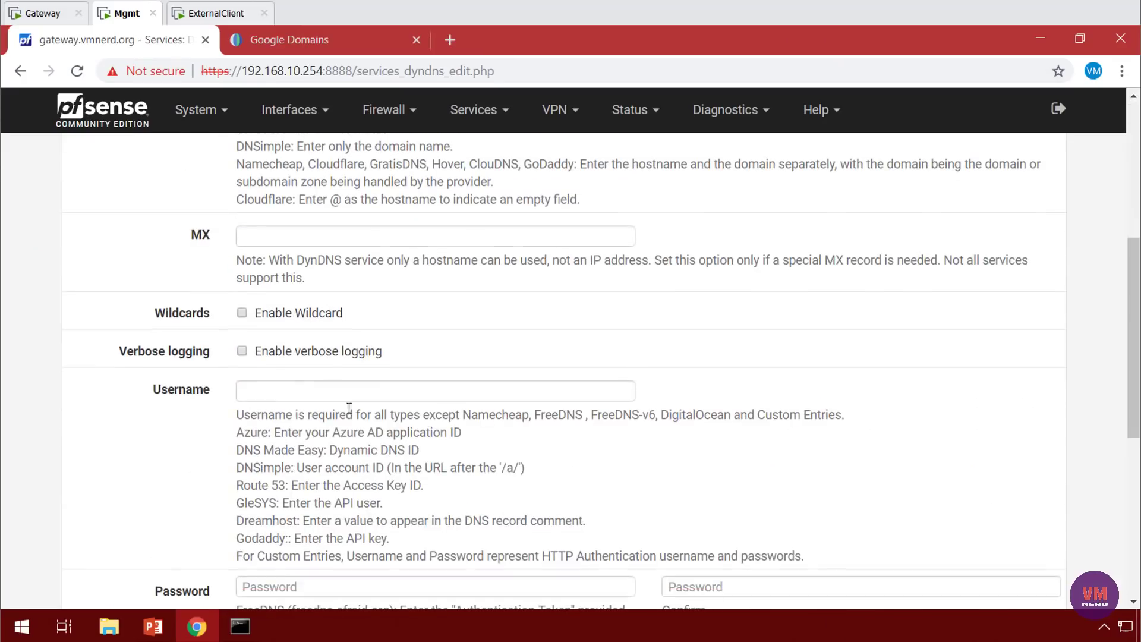
click(267, 391)
key(ctrl+v)
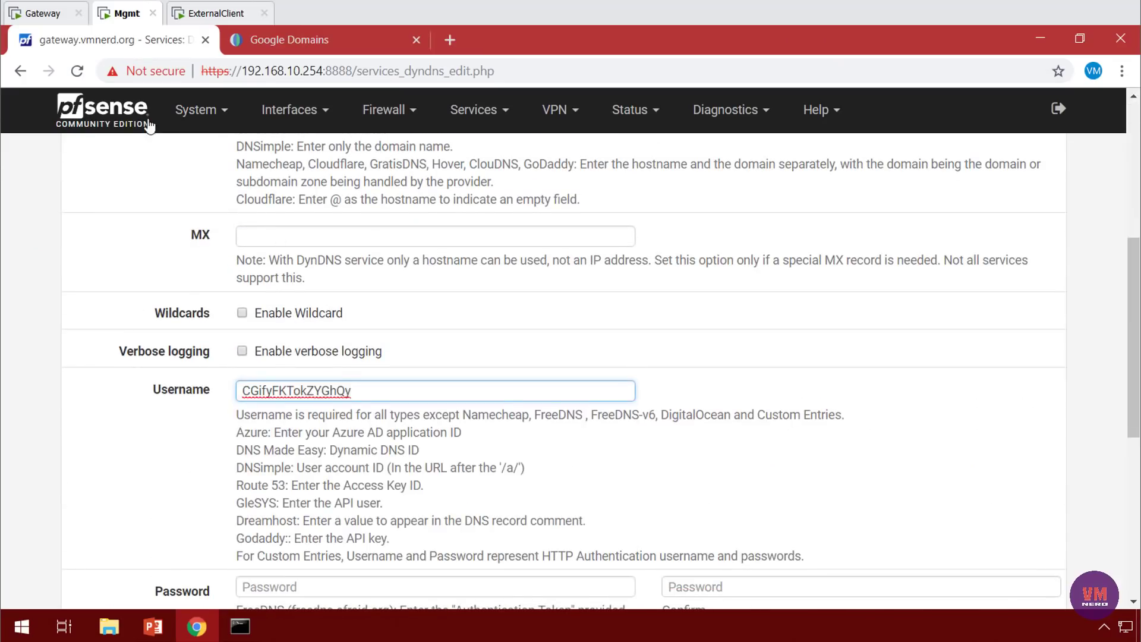
Paste the drive entry's password into both password fields and save the client.
click(291, 42)
drag(369, 283, 277, 296)
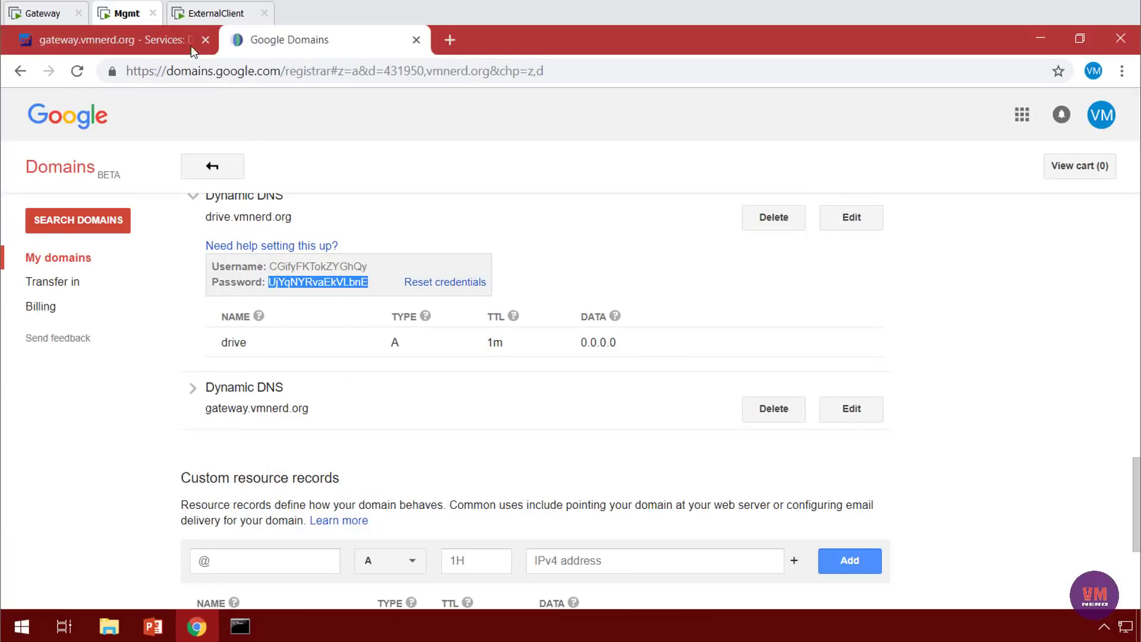
click(191, 42)
scroll(314, 455, down, 3)
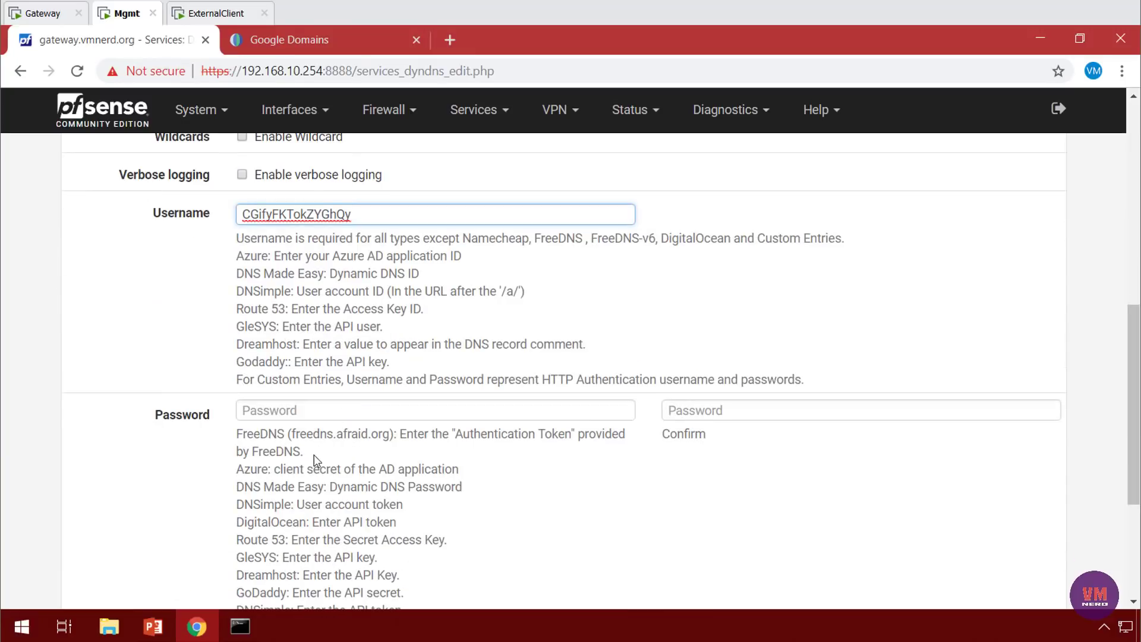
click(293, 419)
key(ctrl+v)
click(726, 410)
key(ctrl+v)
scroll(197, 365, up, 3)
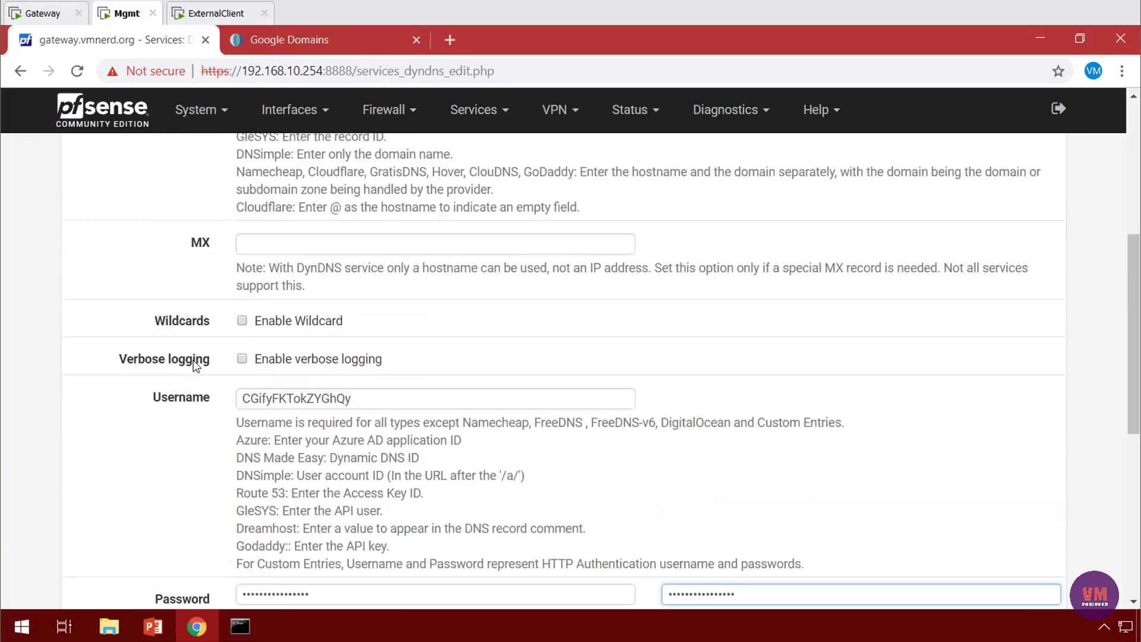
scroll(197, 366, up, 4)
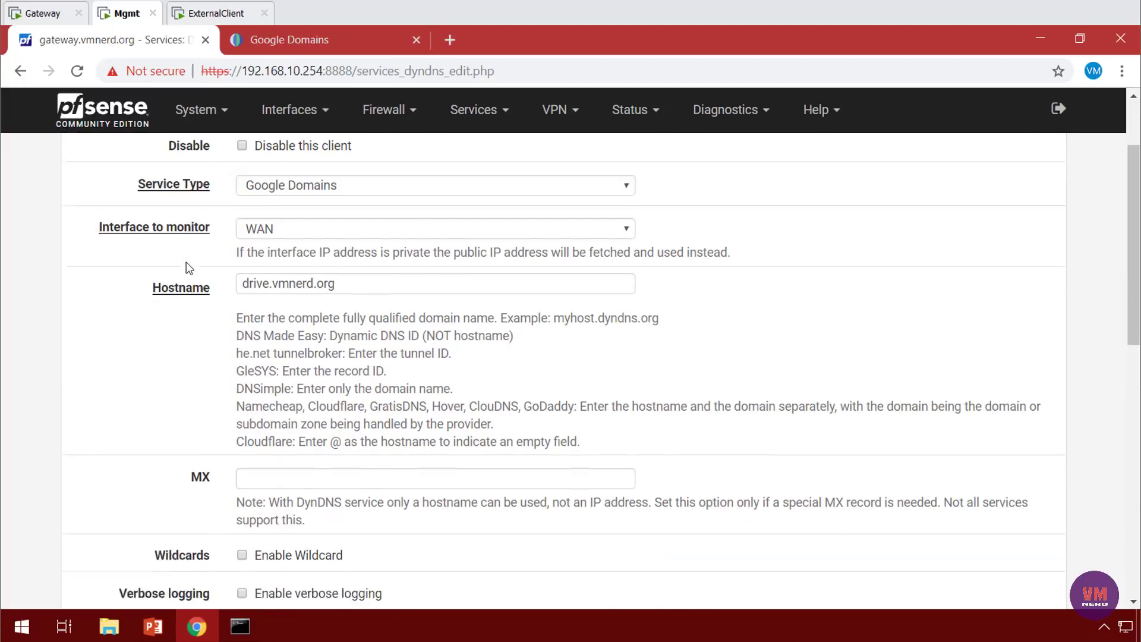
scroll(198, 303, down, 8)
click(285, 522)
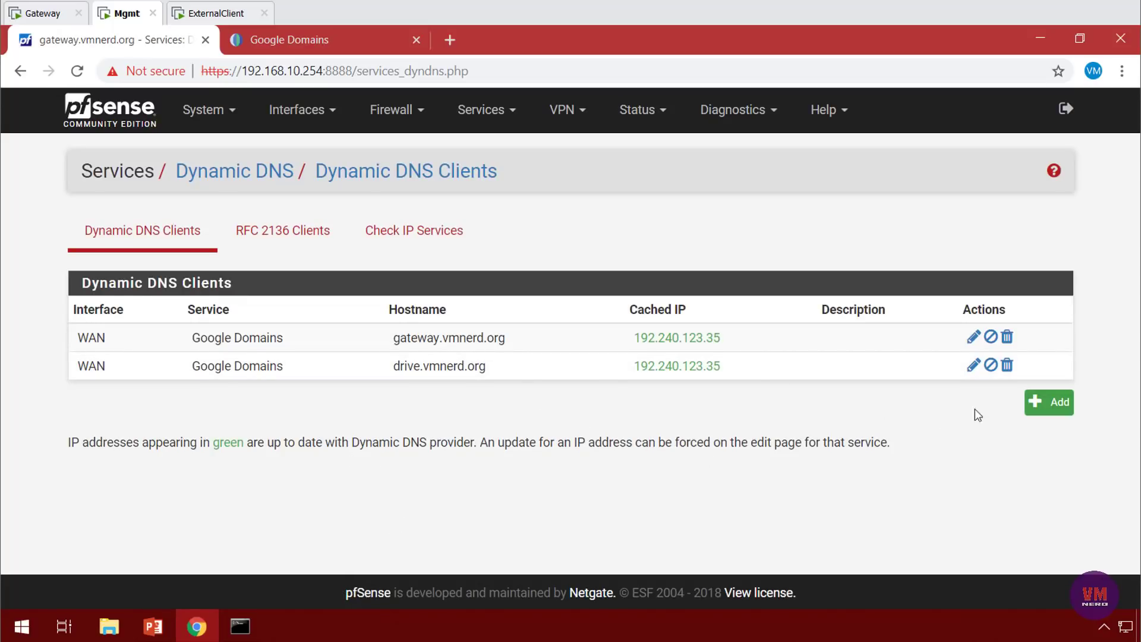
Add another Dynamic DNS client with service type Google Domains.
click(1057, 412)
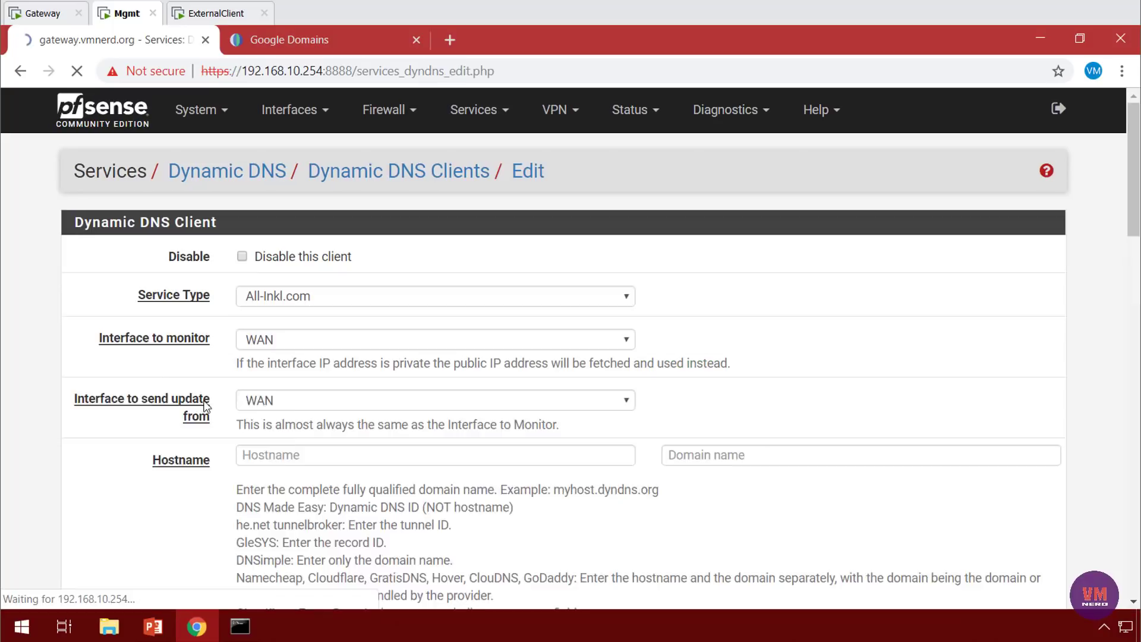
click(306, 296)
scroll(383, 497, down, 3)
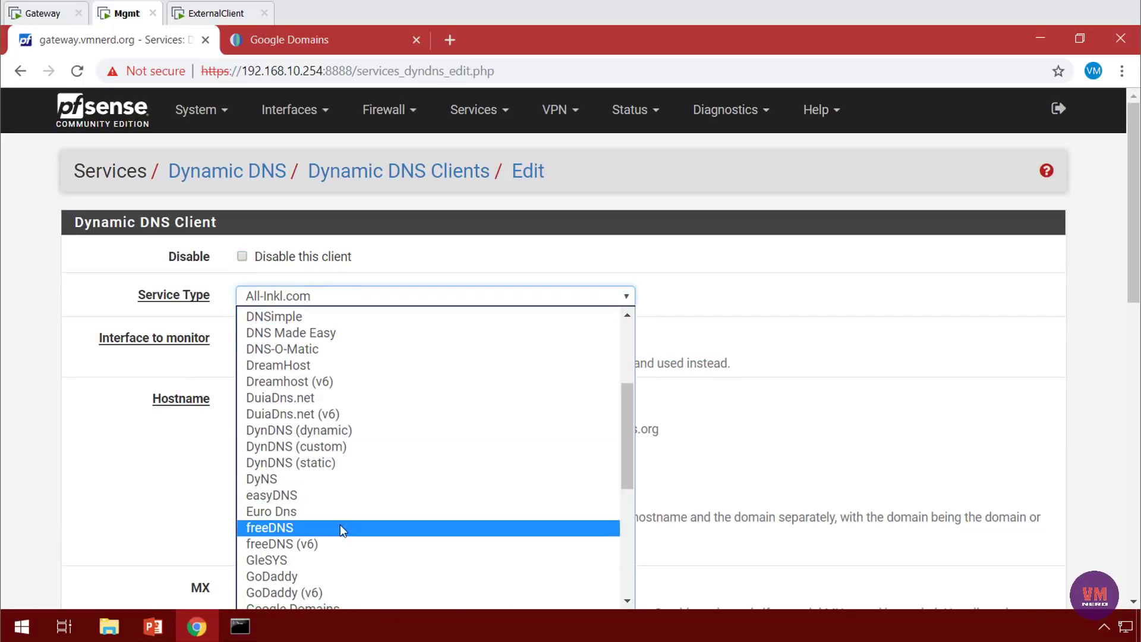
scroll(347, 524, down, 3)
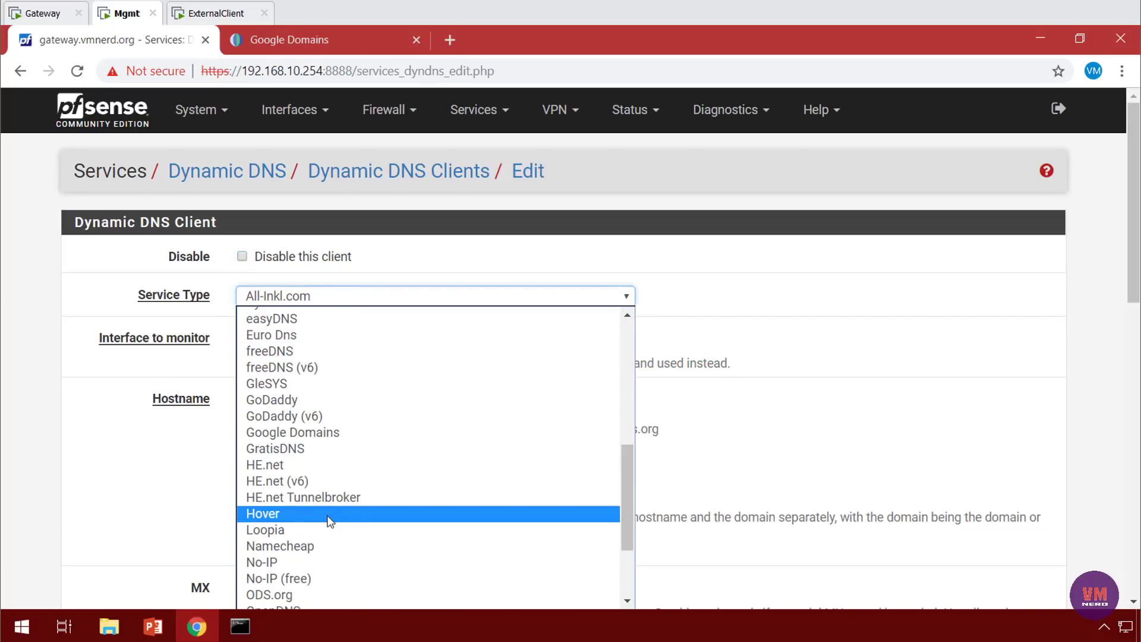
click(331, 431)
Copy captive.vmnerd.org from the Google Domains page into the Hostname field.
click(280, 40)
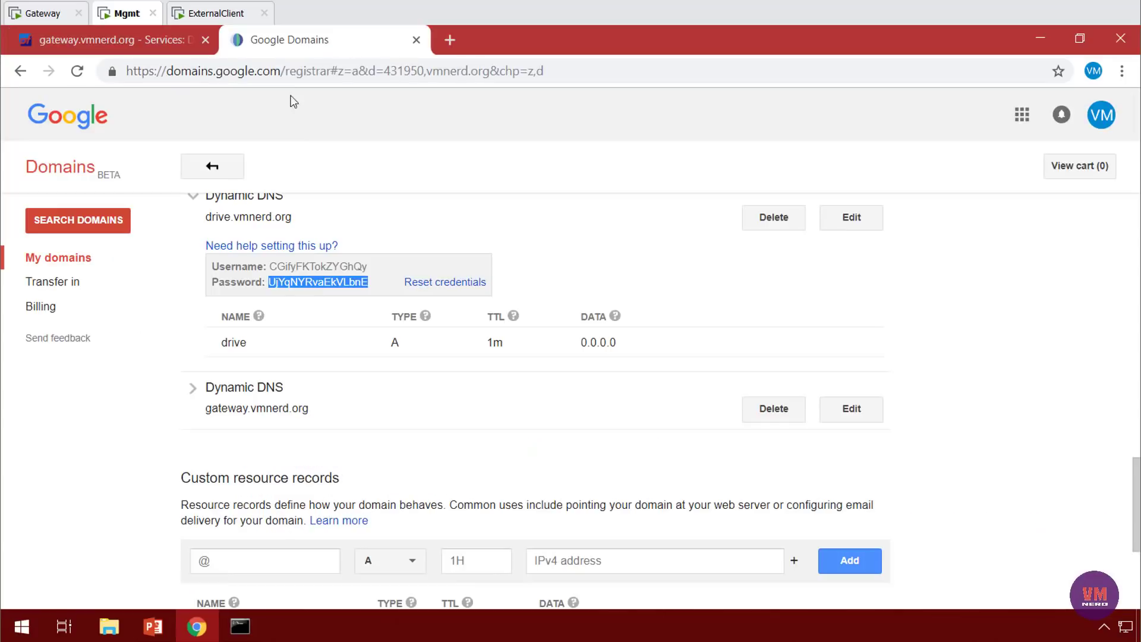
scroll(213, 264, up, 3)
click(192, 374)
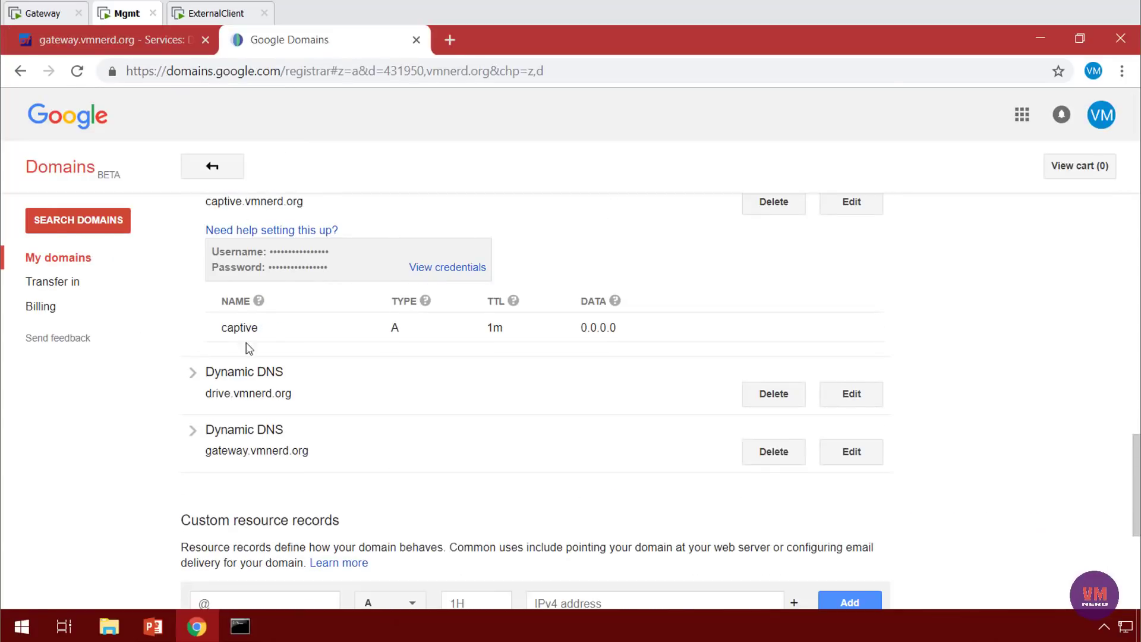
scroll(256, 297, up, 1)
drag(308, 293, 209, 290)
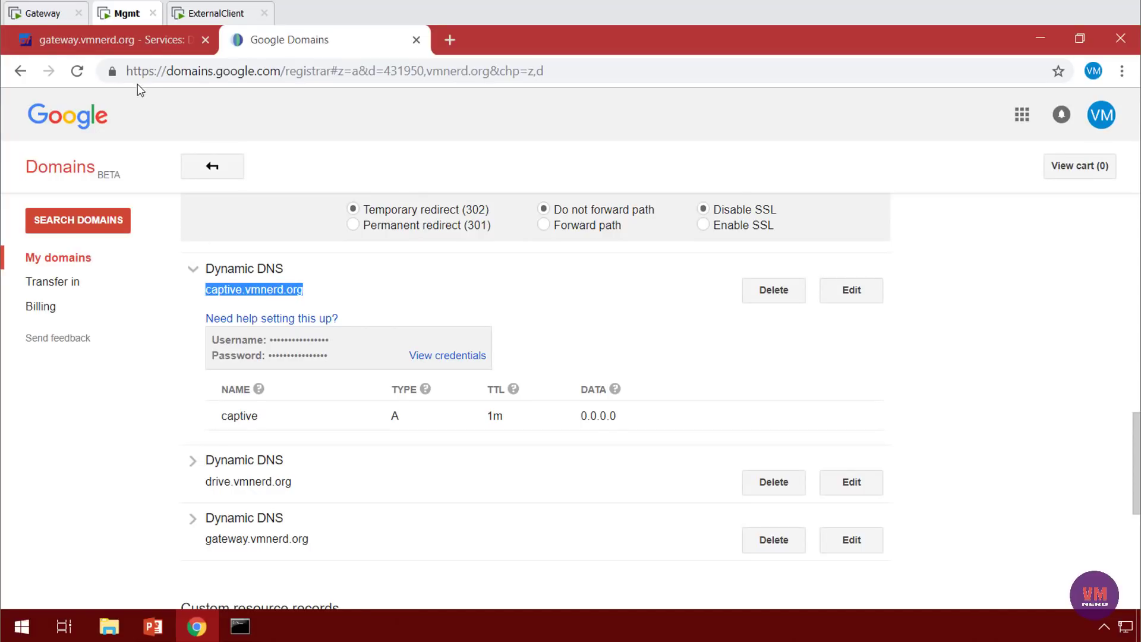
click(127, 50)
click(271, 395)
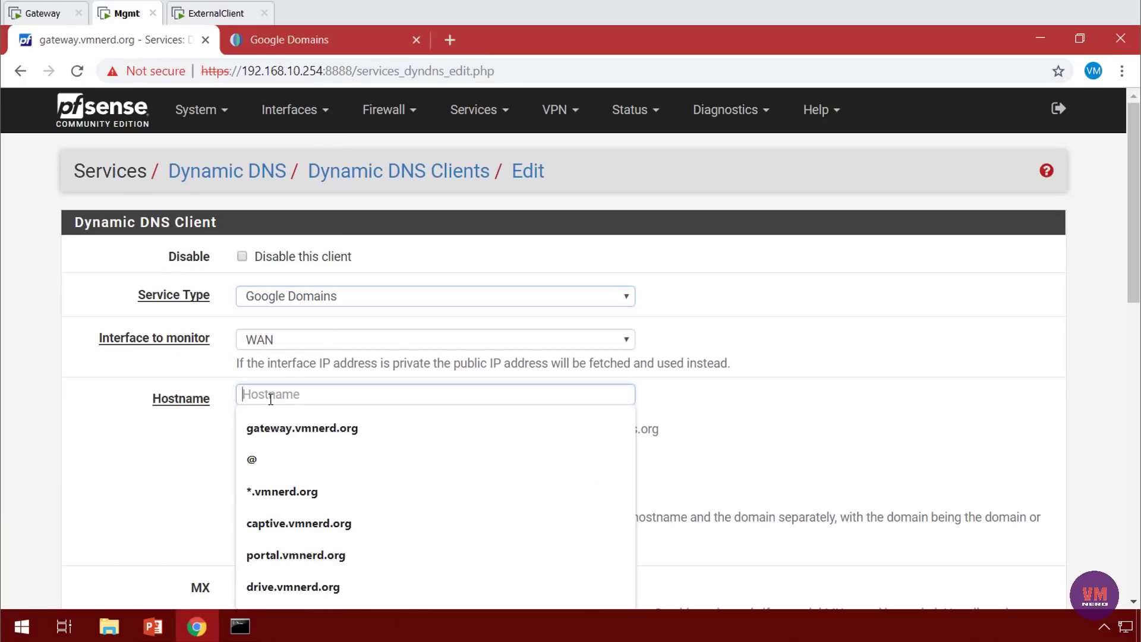
text(captive.vmnerd.org)
scroll(107, 399, down, 1)
scroll(108, 375, down, 4)
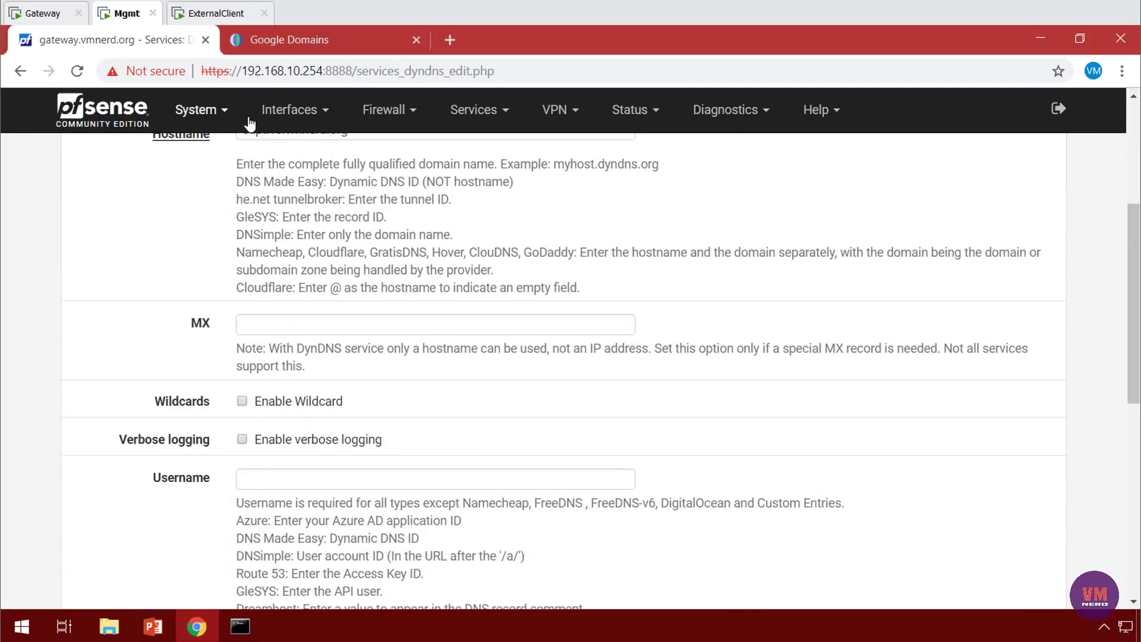
Copy the captive entry's Google Domains username into the client's Username field.
click(336, 39)
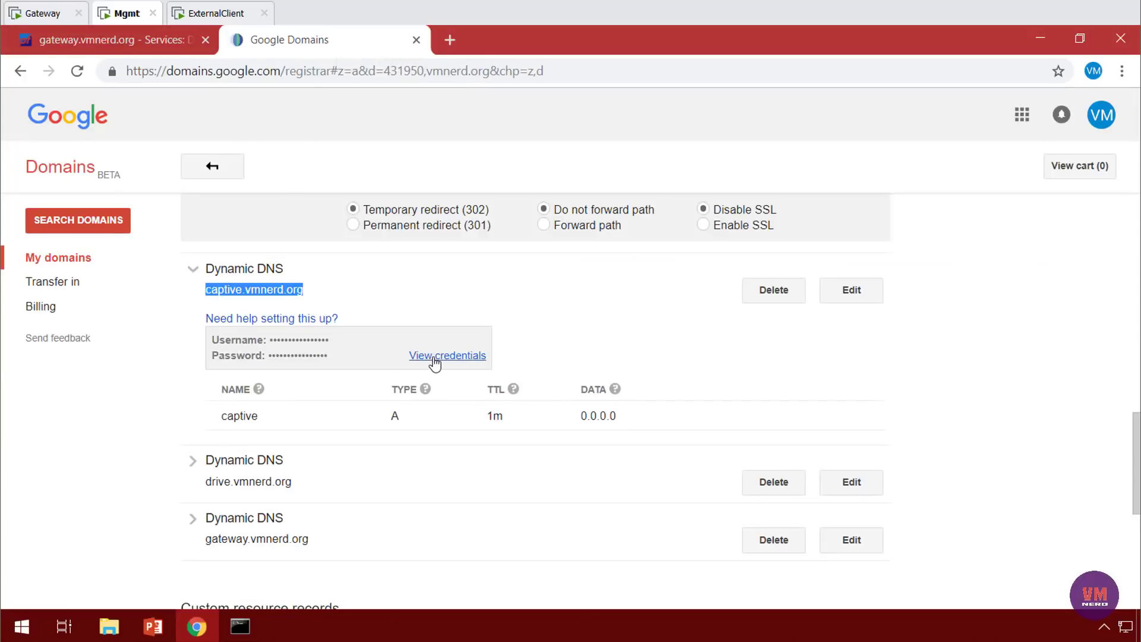
click(430, 357)
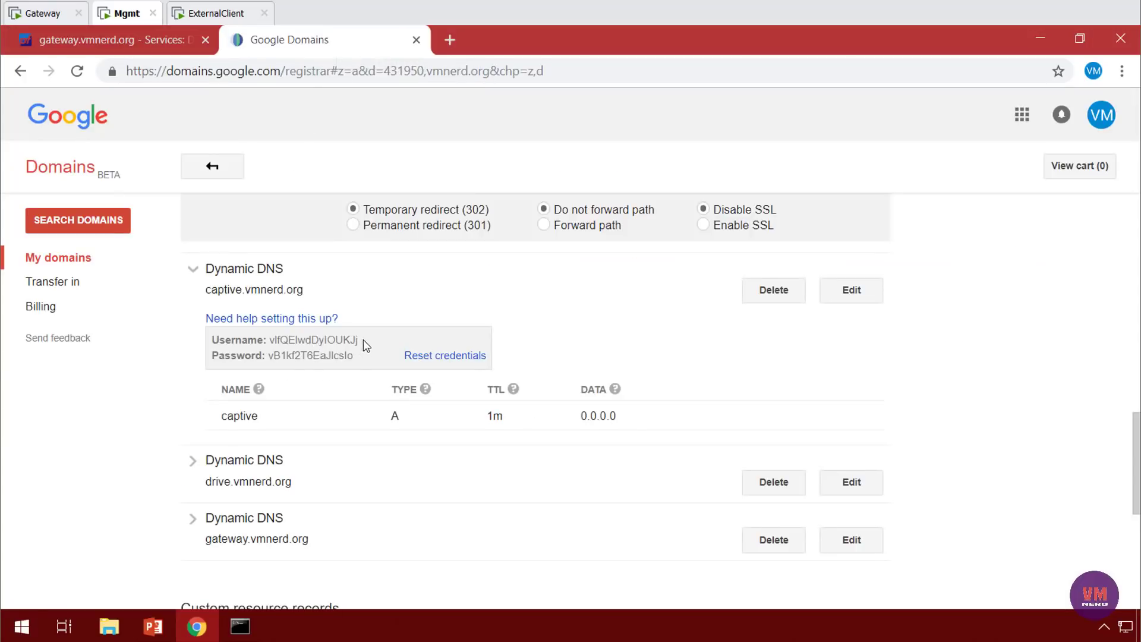
drag(362, 342, 272, 342)
key(ctrl+c)
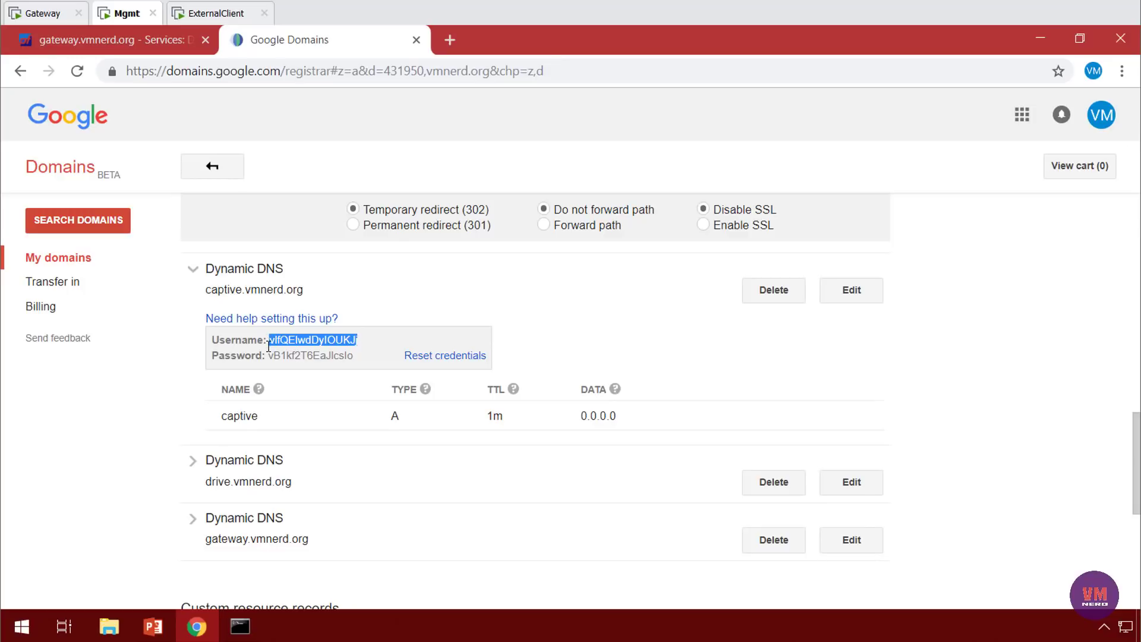
click(135, 48)
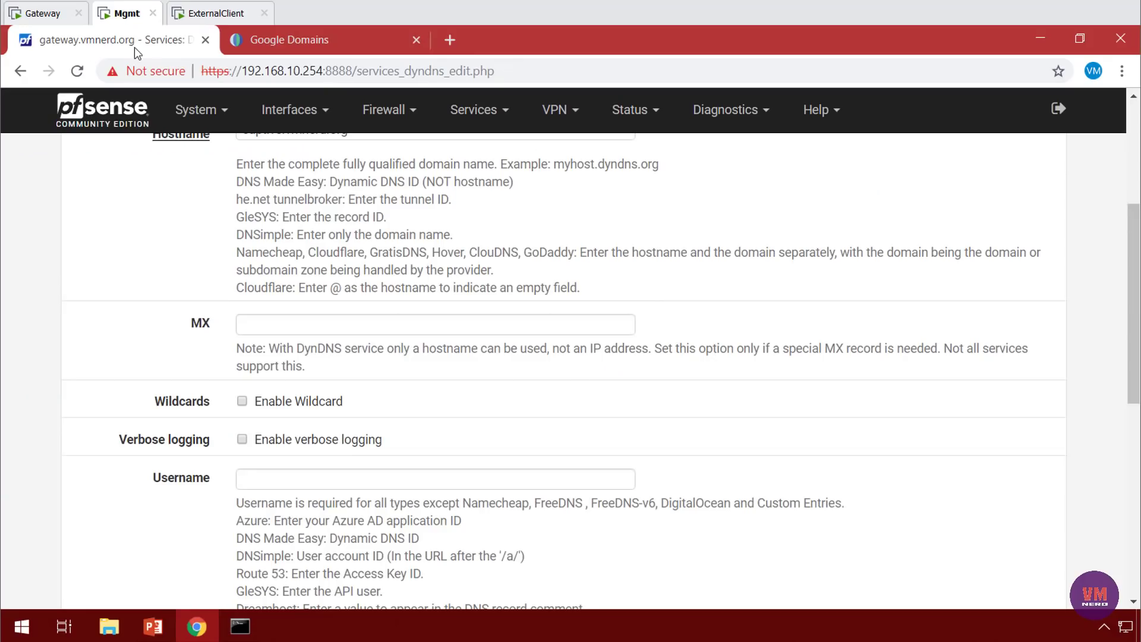
click(292, 477)
key(ctrl+v)
Paste the captive entry's password into both password fields and save the client.
click(326, 53)
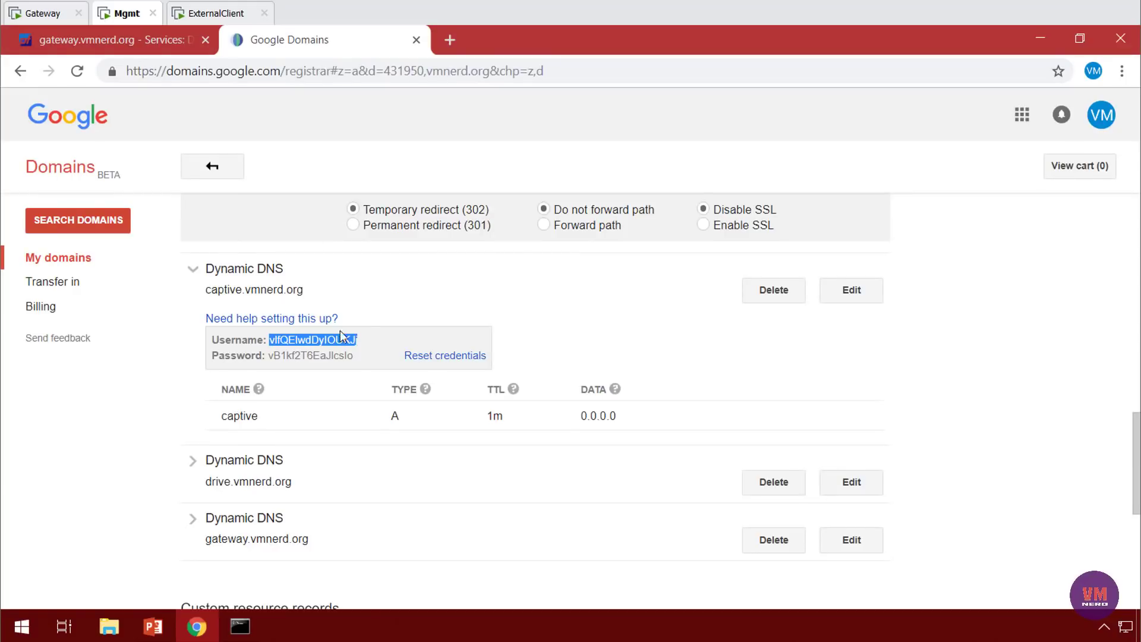
drag(355, 356, 268, 360)
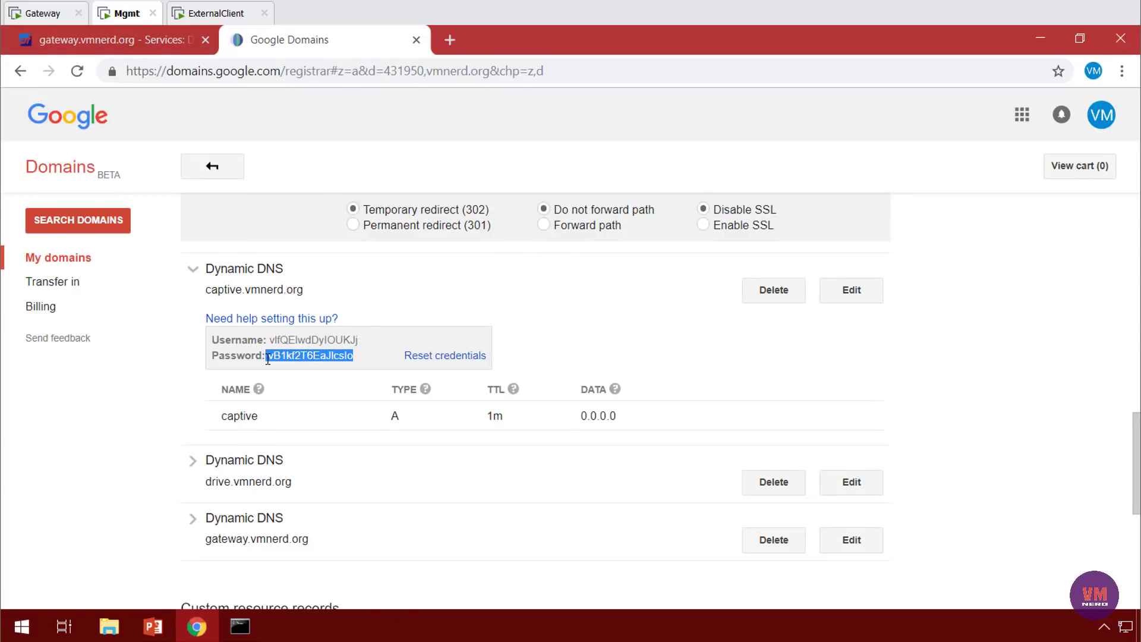
click(126, 48)
scroll(381, 440, down, 3)
scroll(402, 501, down, 2)
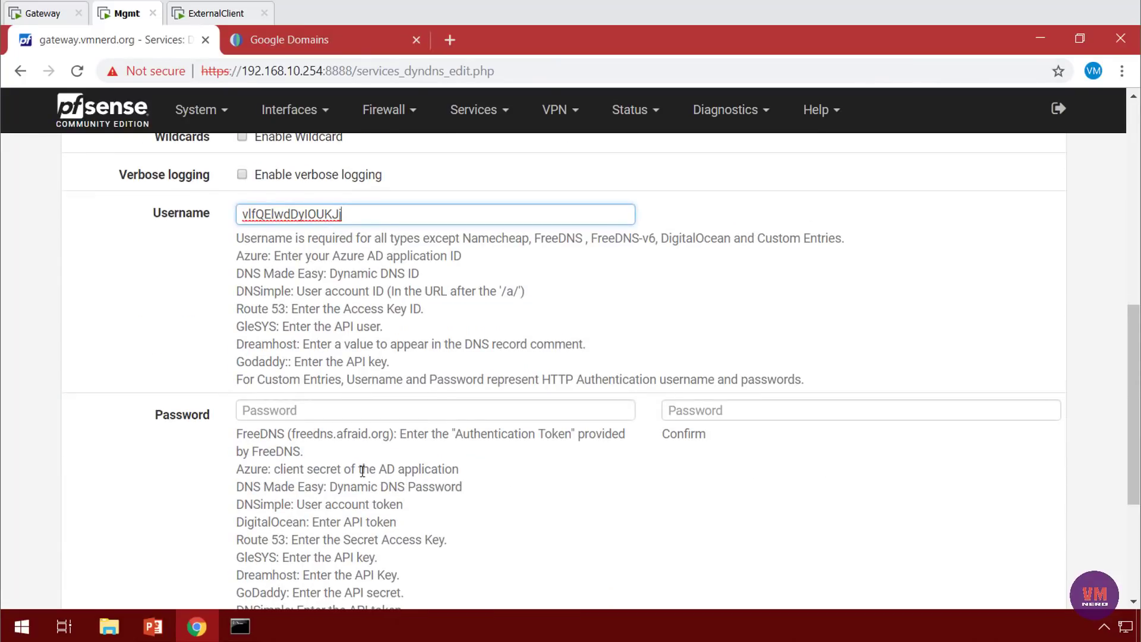
click(296, 402)
key(ctrl+v)
click(706, 409)
key(ctrl+v)
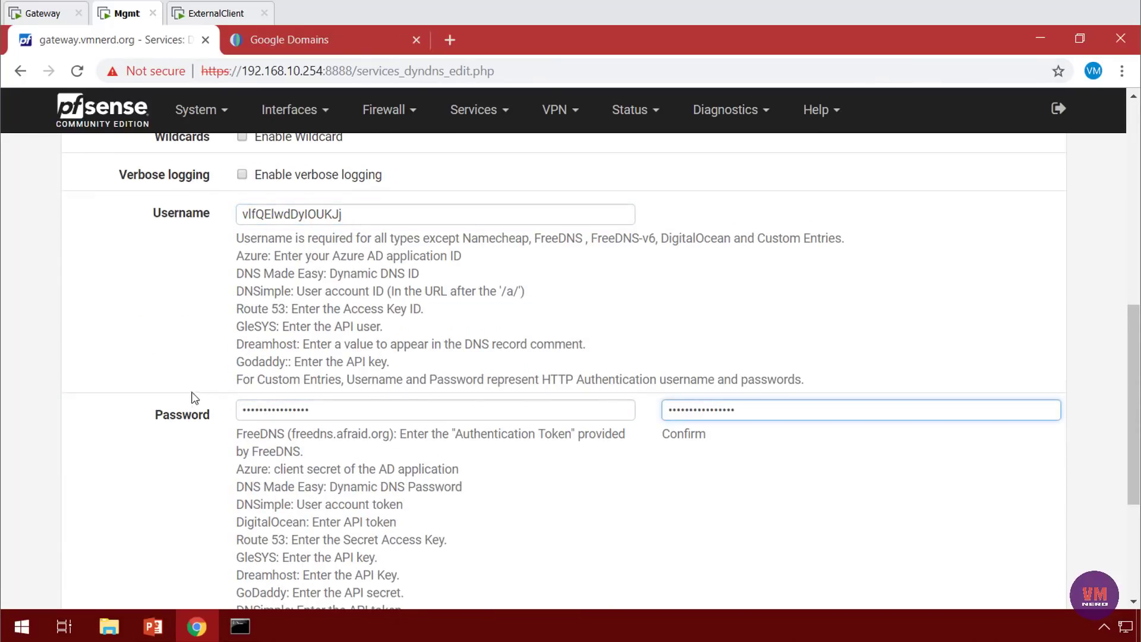
scroll(192, 398, down, 4)
click(269, 515)
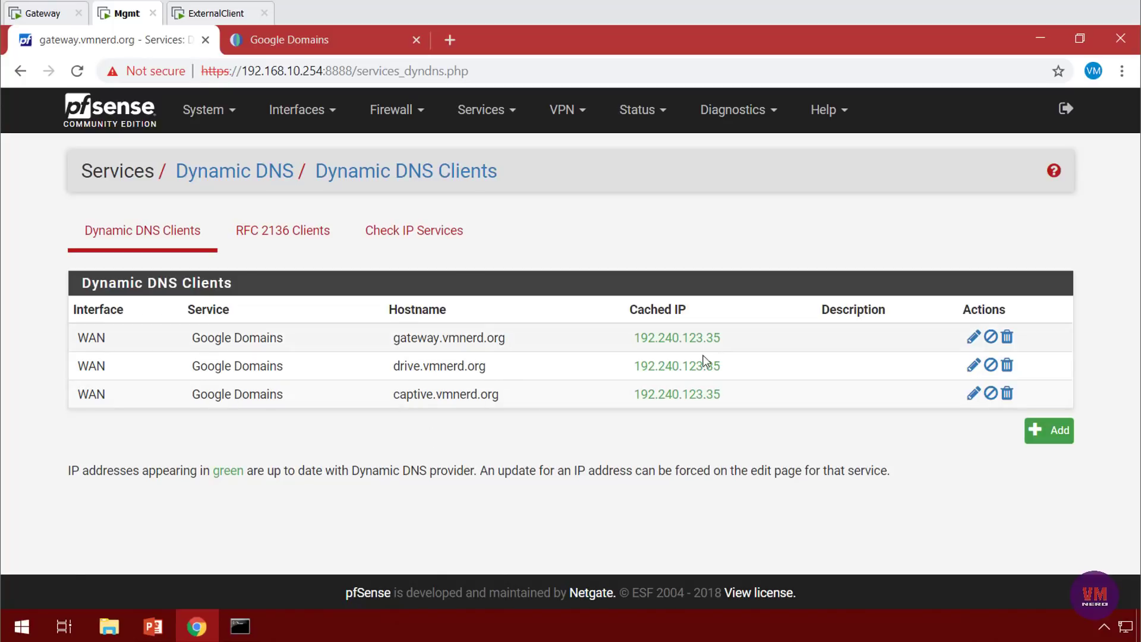
Launch Notepad via Run and move its window to the right.
right_click(22, 626)
click(59, 546)
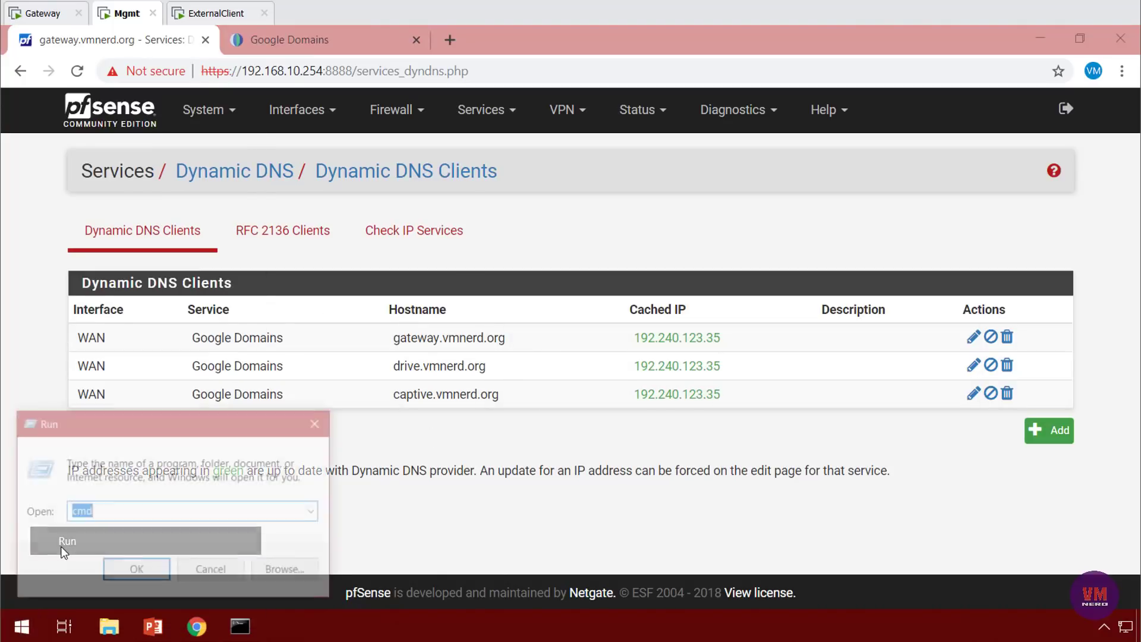
text(notepad)
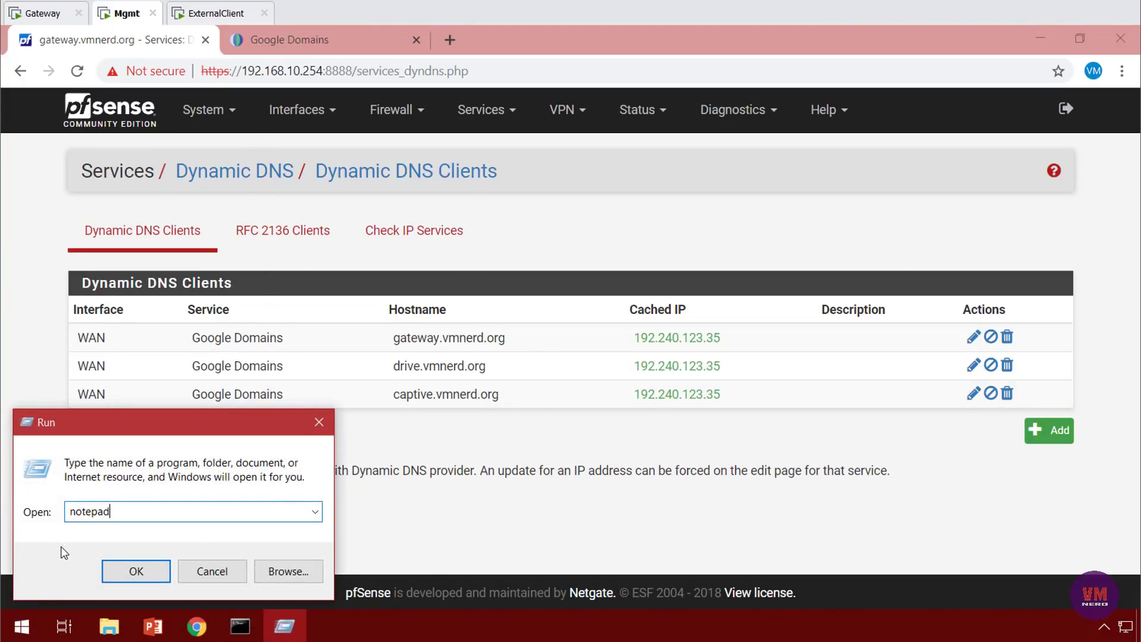
key(Return)
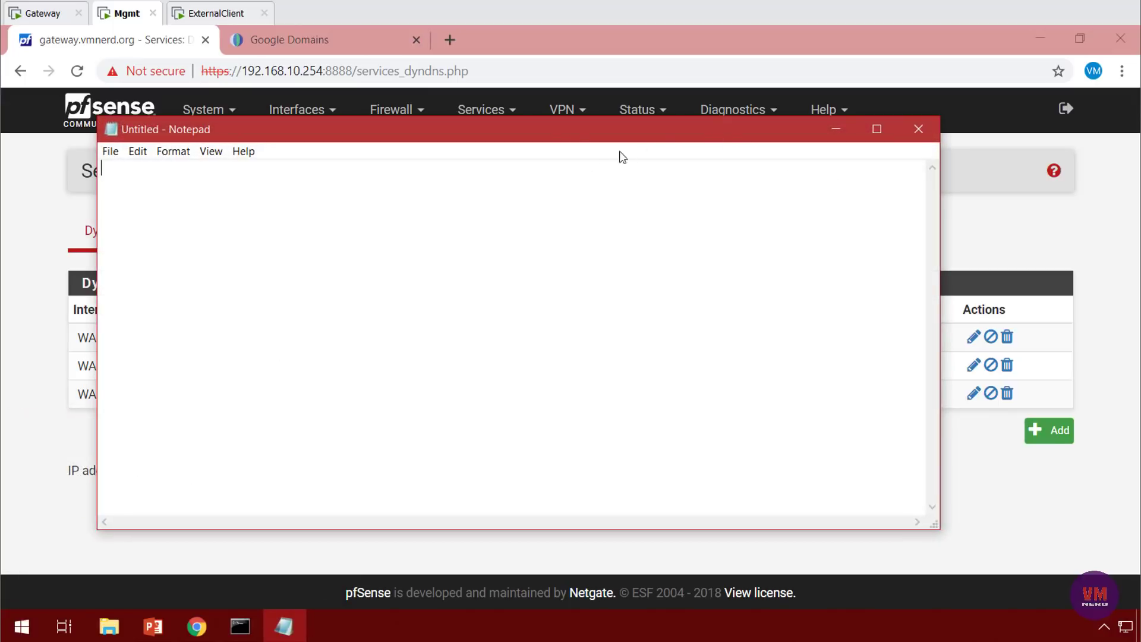
drag(567, 136, 739, 179)
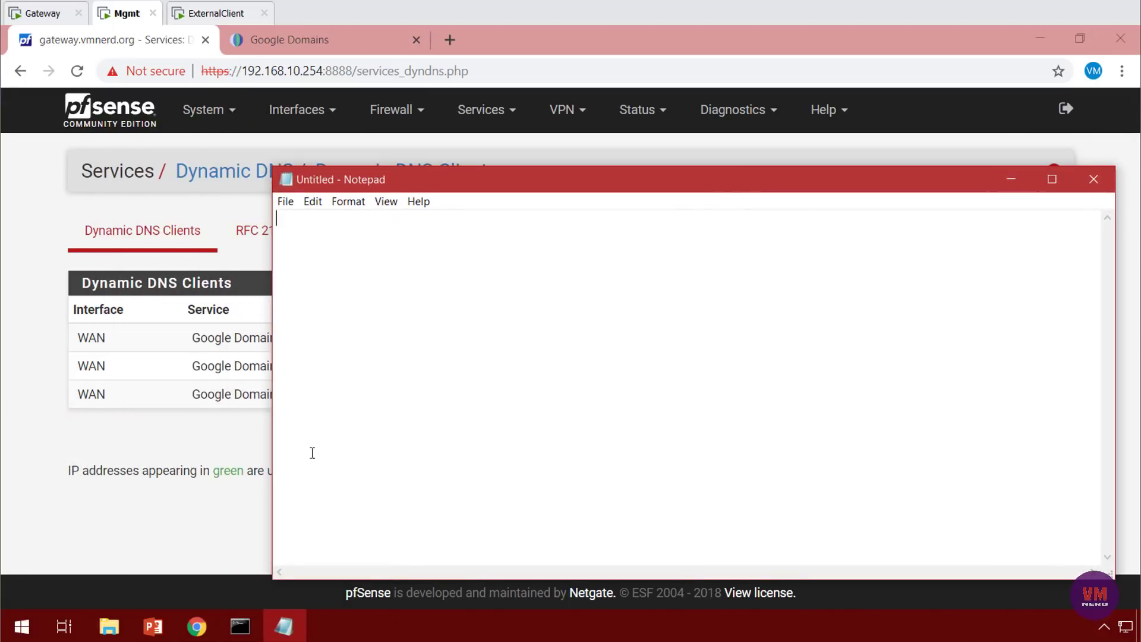
Copy gateway.vmnerd.org and drive.vmnerd.org from the Dynamic DNS list into Notepad.
click(195, 527)
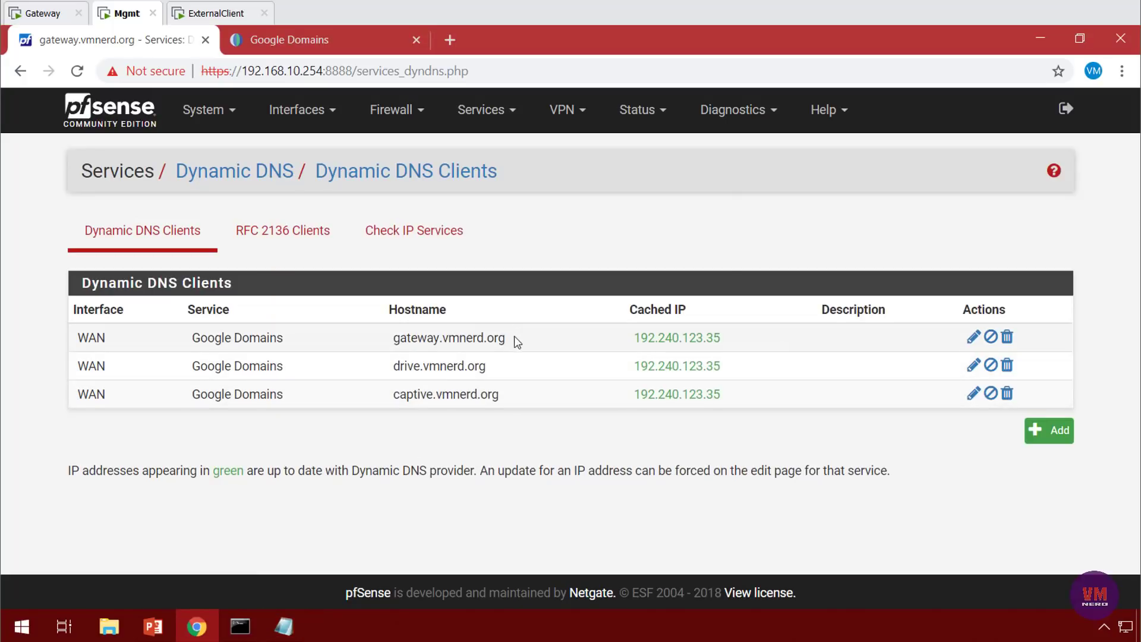
drag(509, 338, 391, 346)
key(ctrl+c)
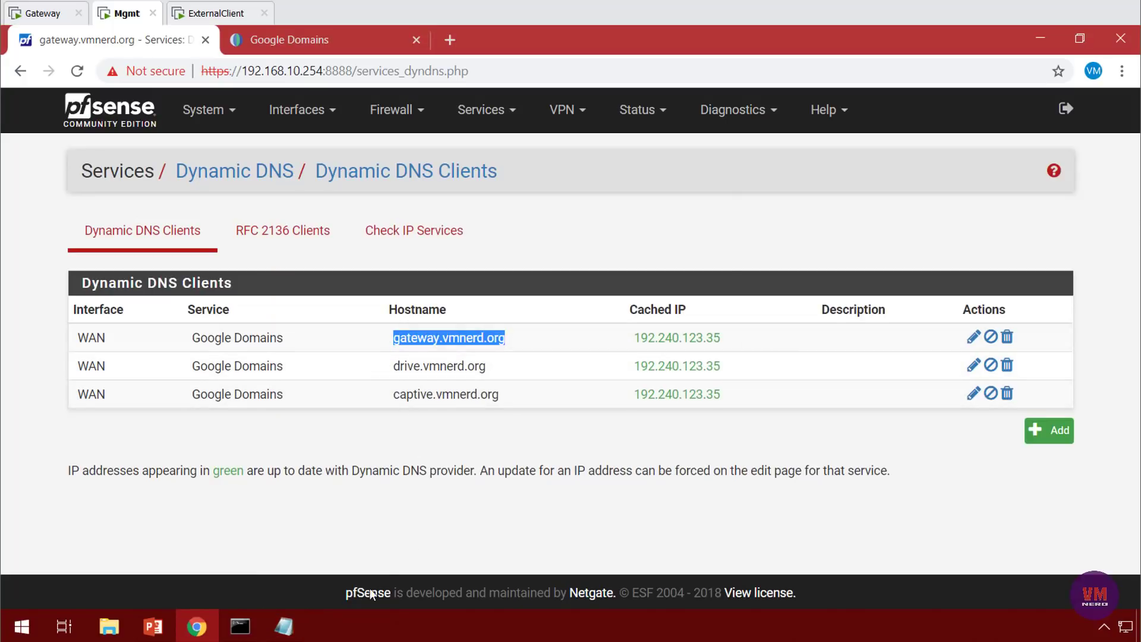
click(285, 626)
key(ctrl+v)
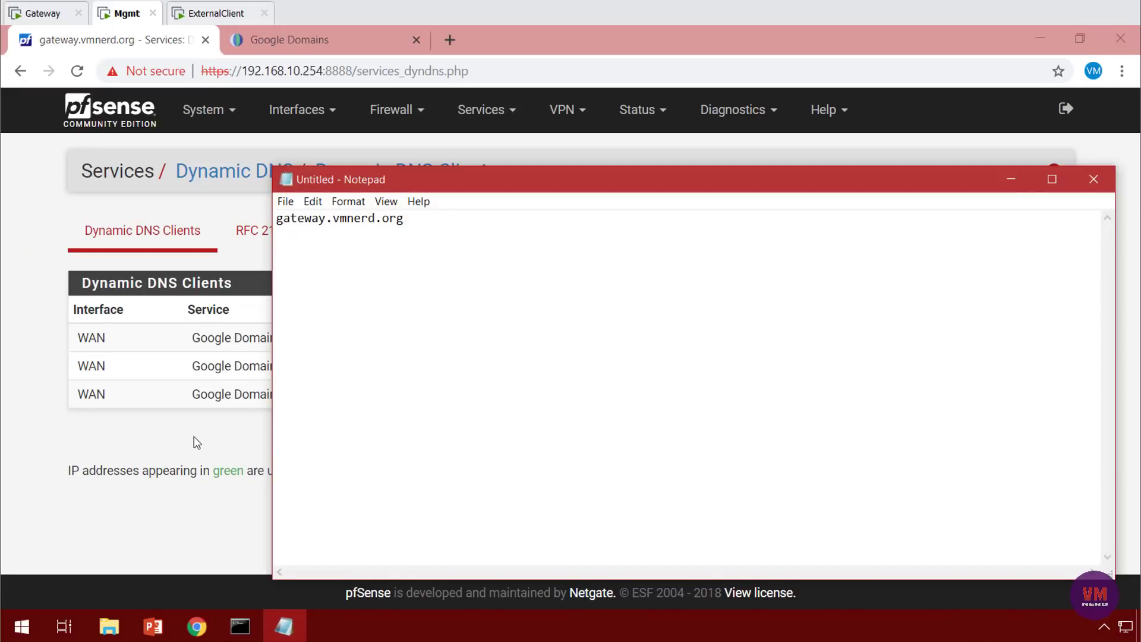
click(194, 438)
drag(494, 368, 389, 370)
key(ctrl+c)
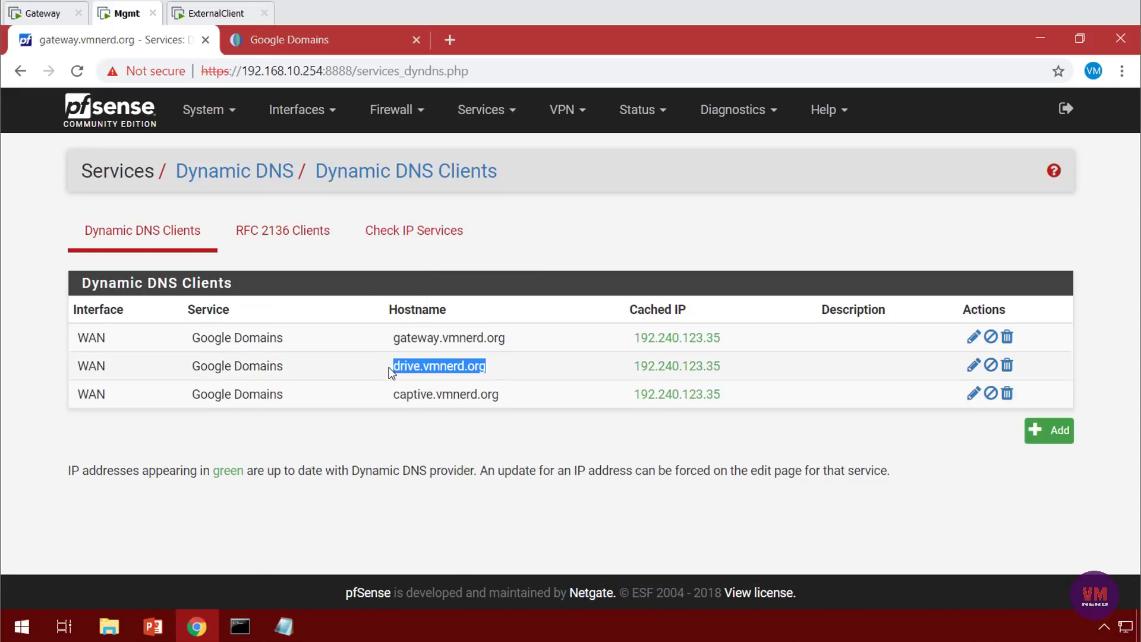
click(285, 626)
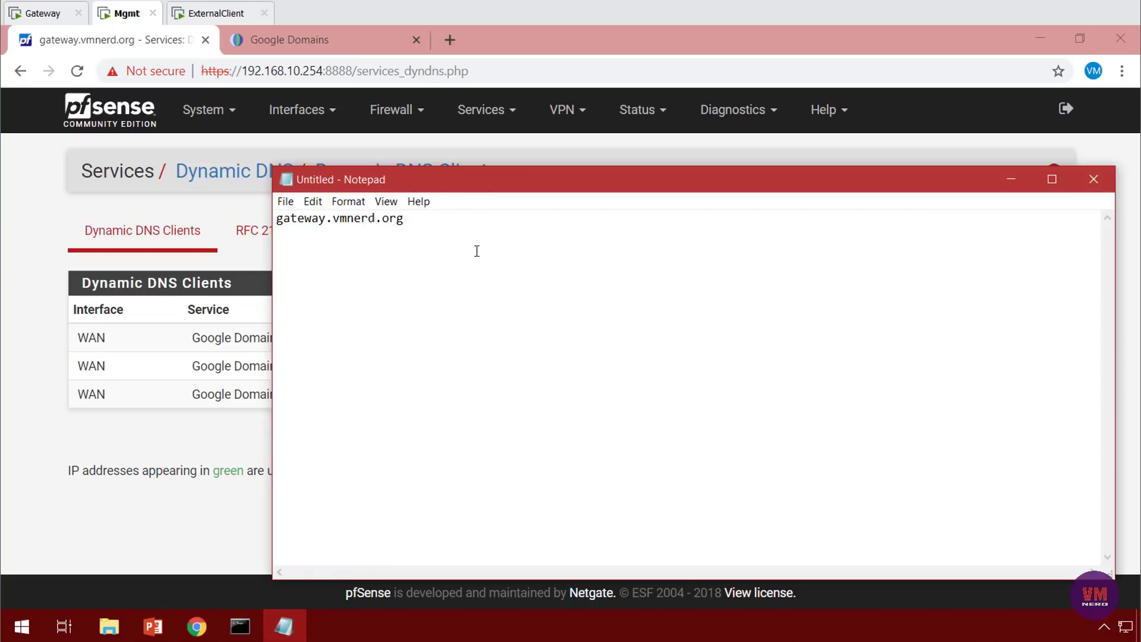
key(ctrl+v)
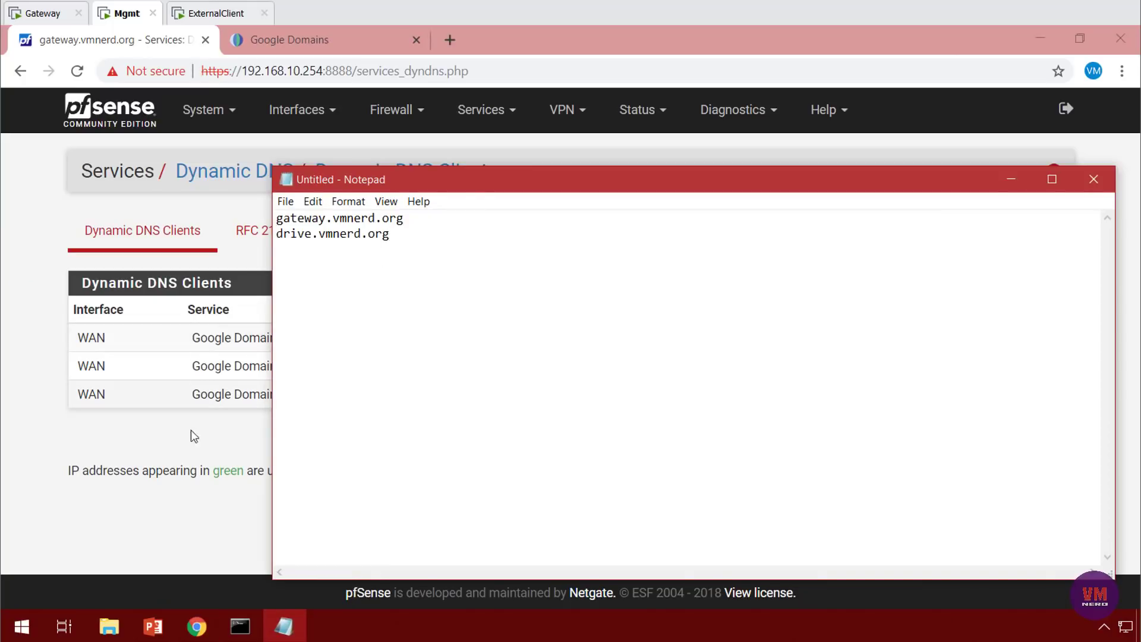
Add captive.vmnerd.org as the note's third line, then return to the browser.
click(190, 431)
drag(526, 406, 391, 400)
key(ctrl+c)
click(296, 627)
key(ctrl+v)
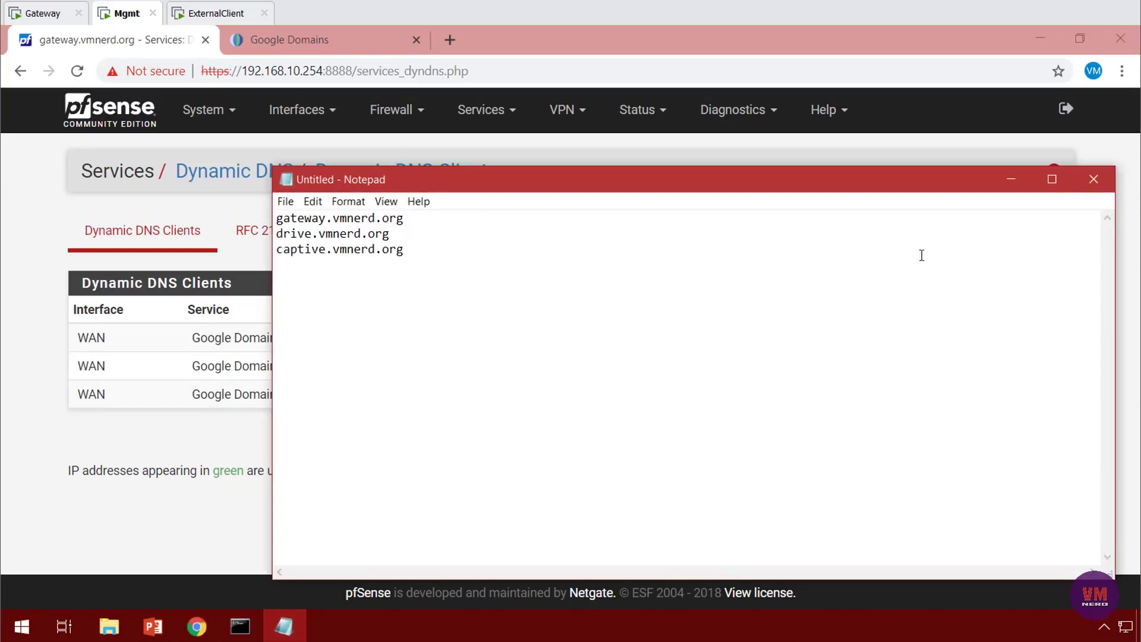
key(alt+Tab)
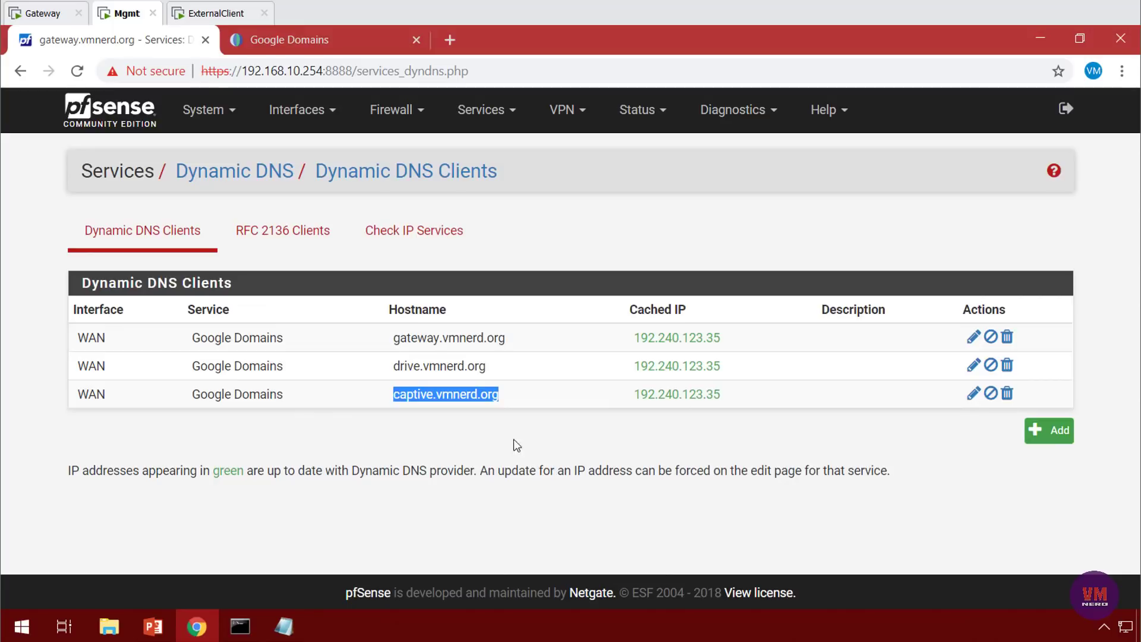
click(503, 427)
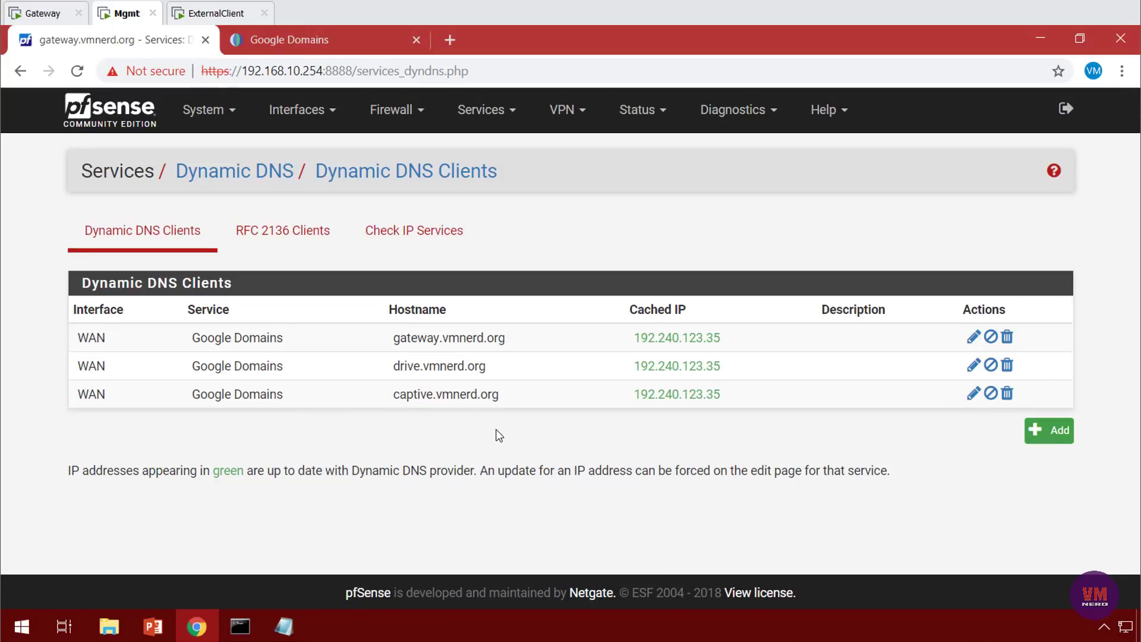
Add an account key under Services > Acme Certificates > Account keys named ACME-VMNERD-ORG-PROD.
click(488, 119)
click(484, 152)
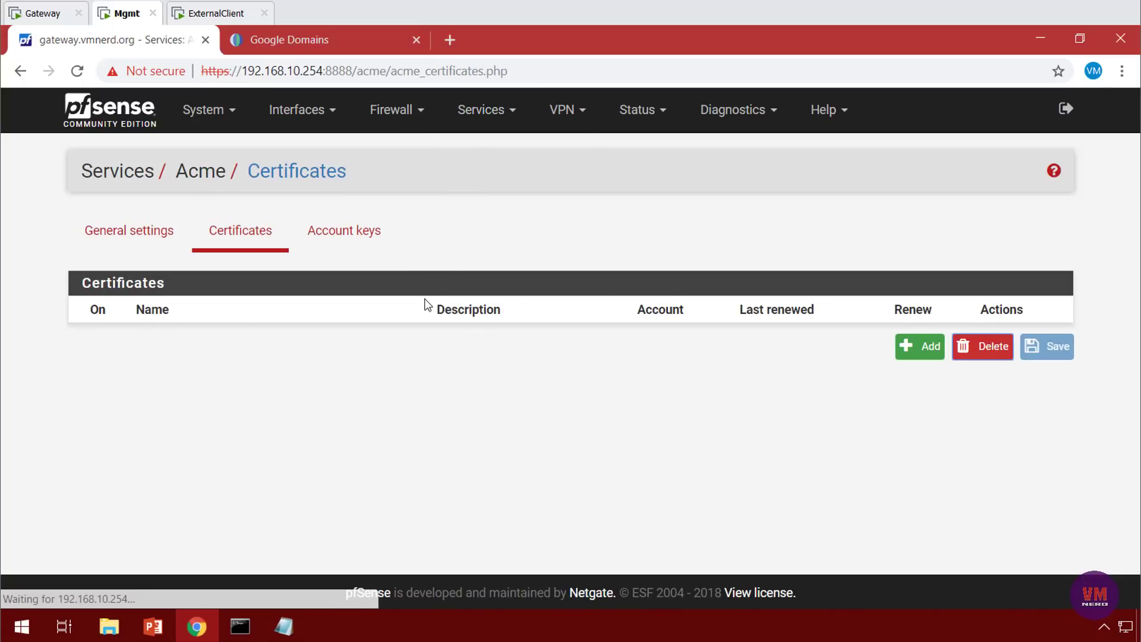
click(367, 232)
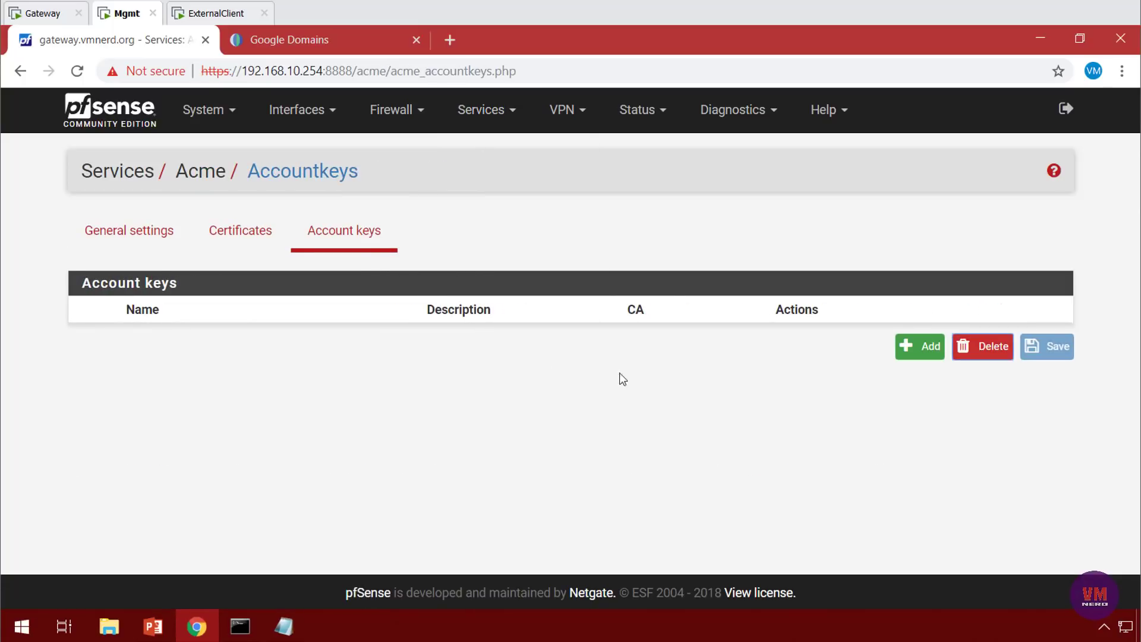
click(920, 354)
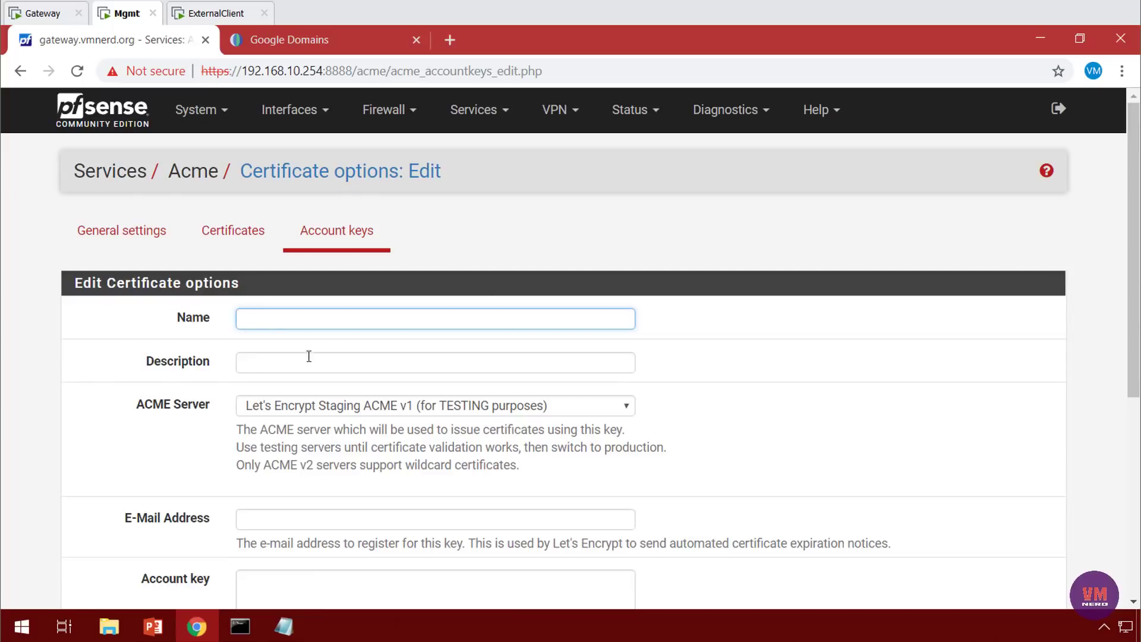
click(349, 319)
click(342, 357)
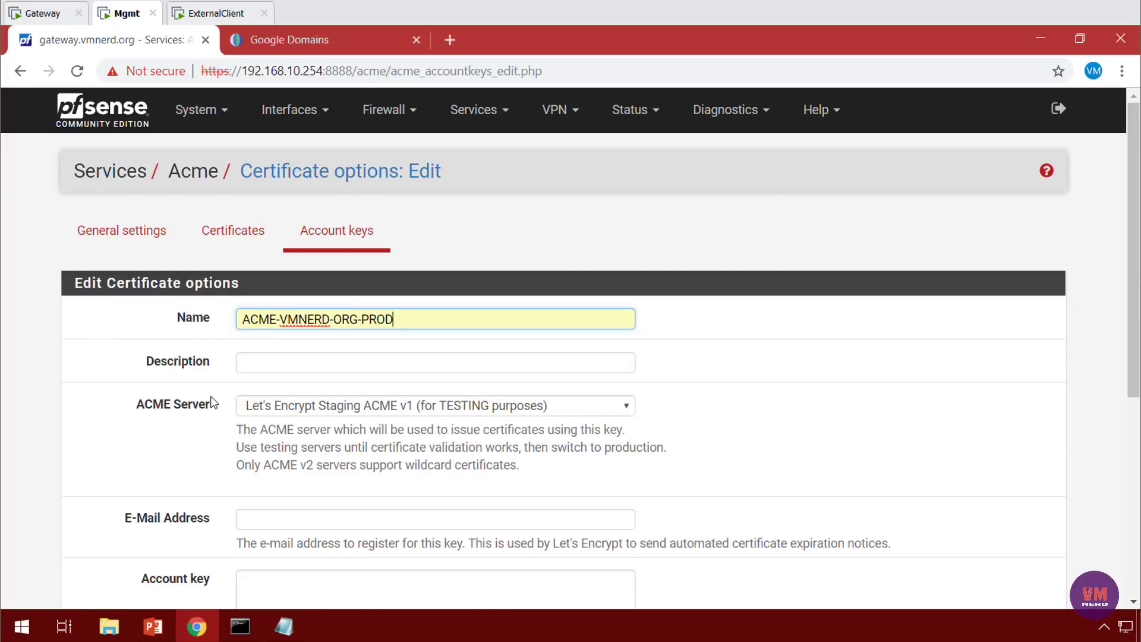
click(473, 407)
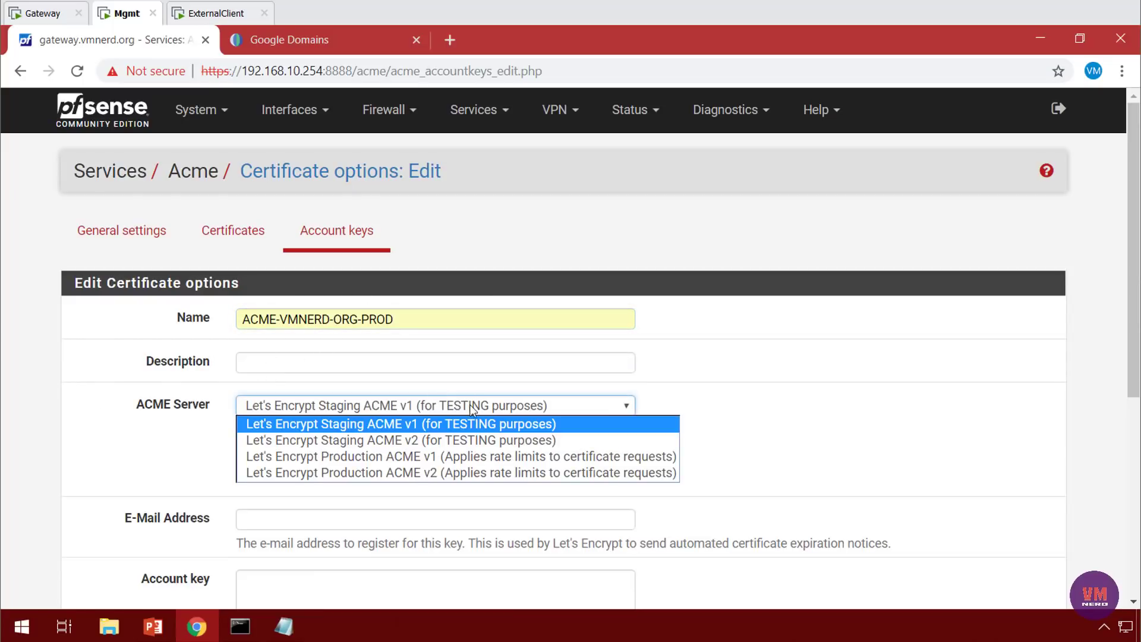
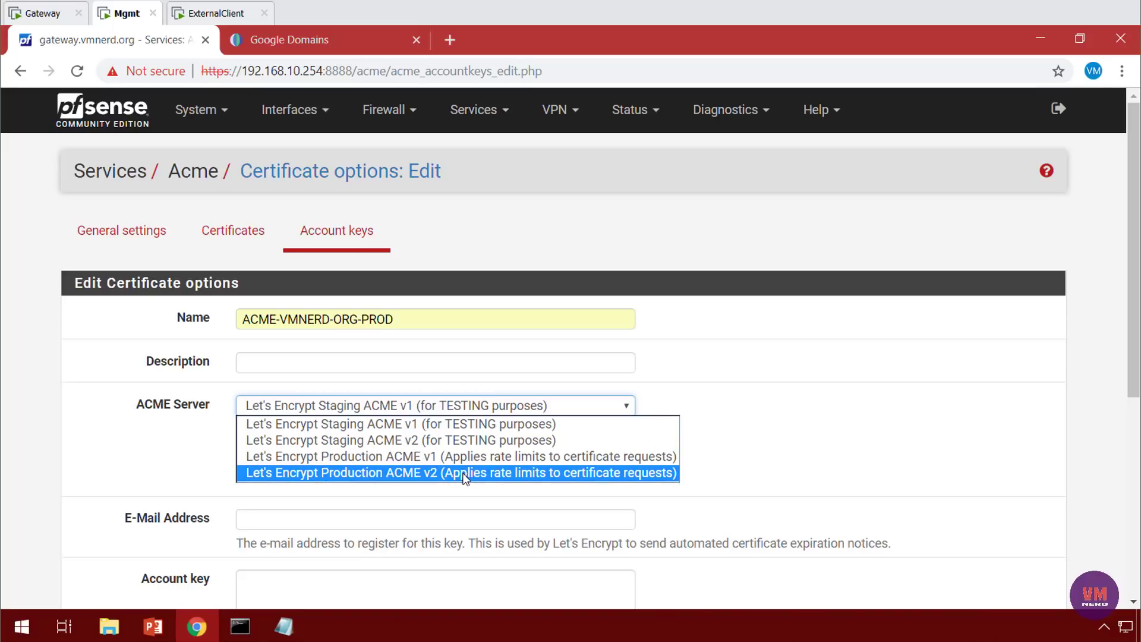
Select Let's Encrypt Production ACME v2 as the ACME server and enter the contact e-mail address.
click(464, 473)
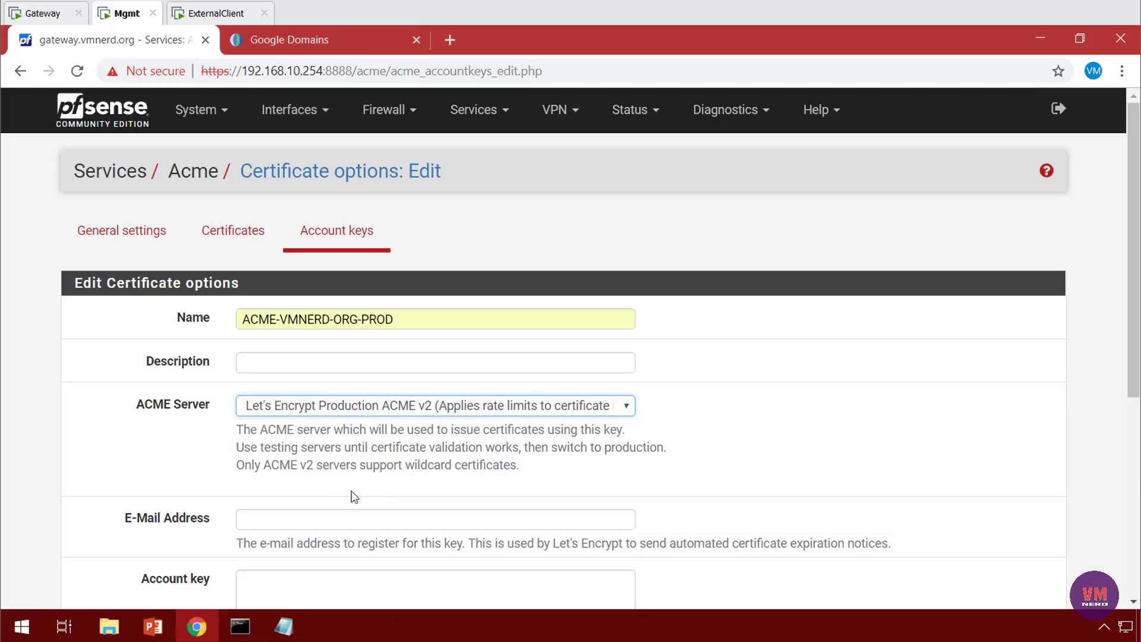
click(217, 449)
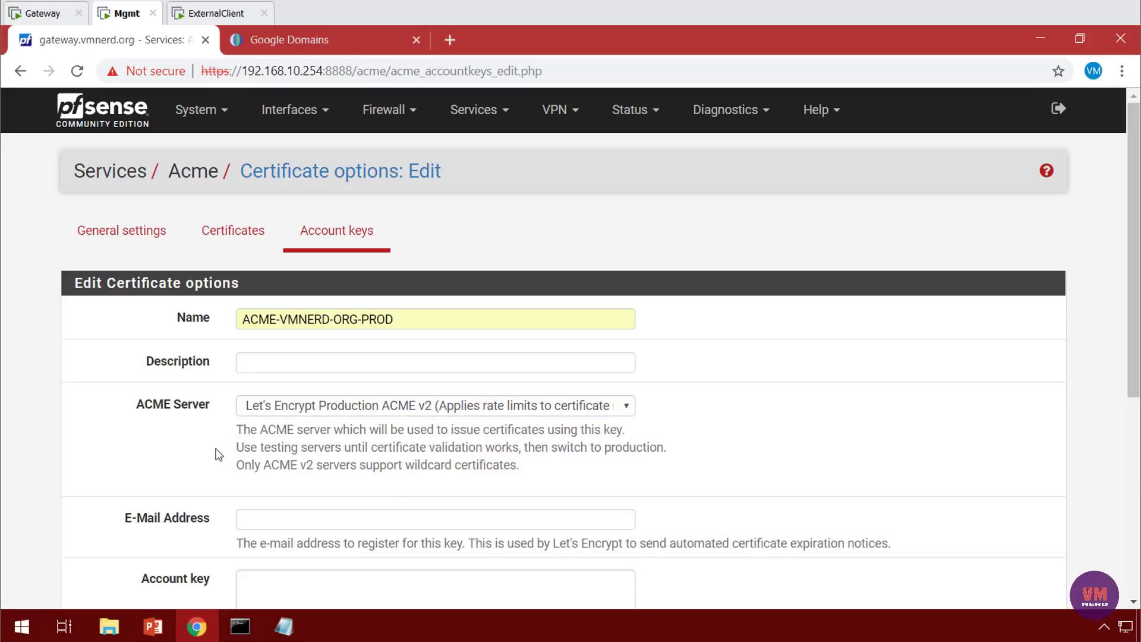
scroll(241, 416, down, 2)
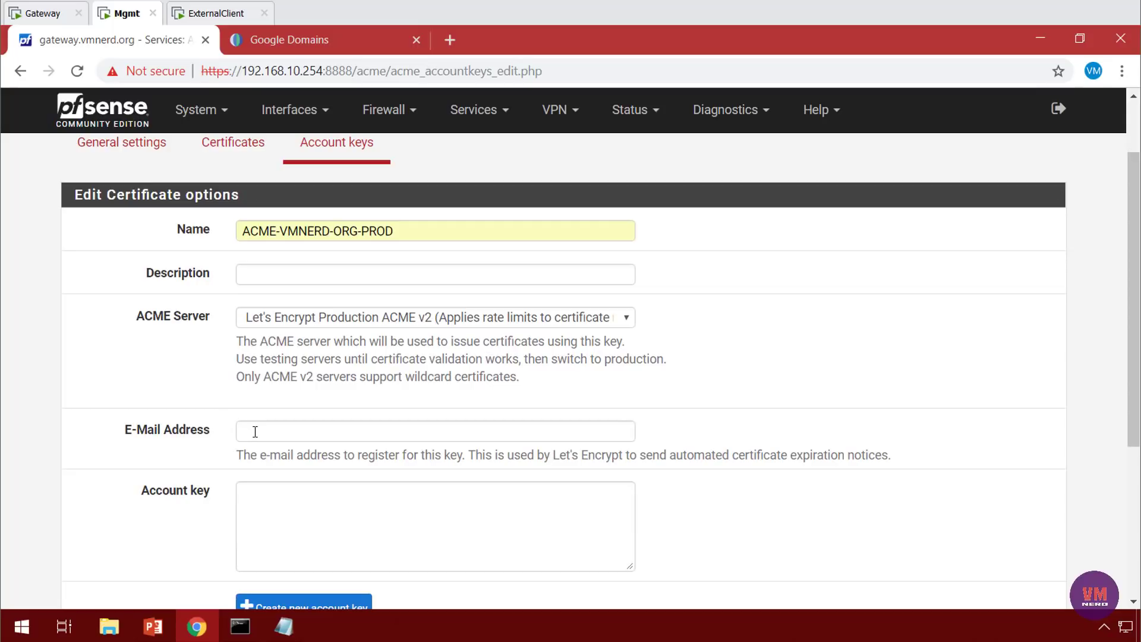
click(255, 432)
click(291, 464)
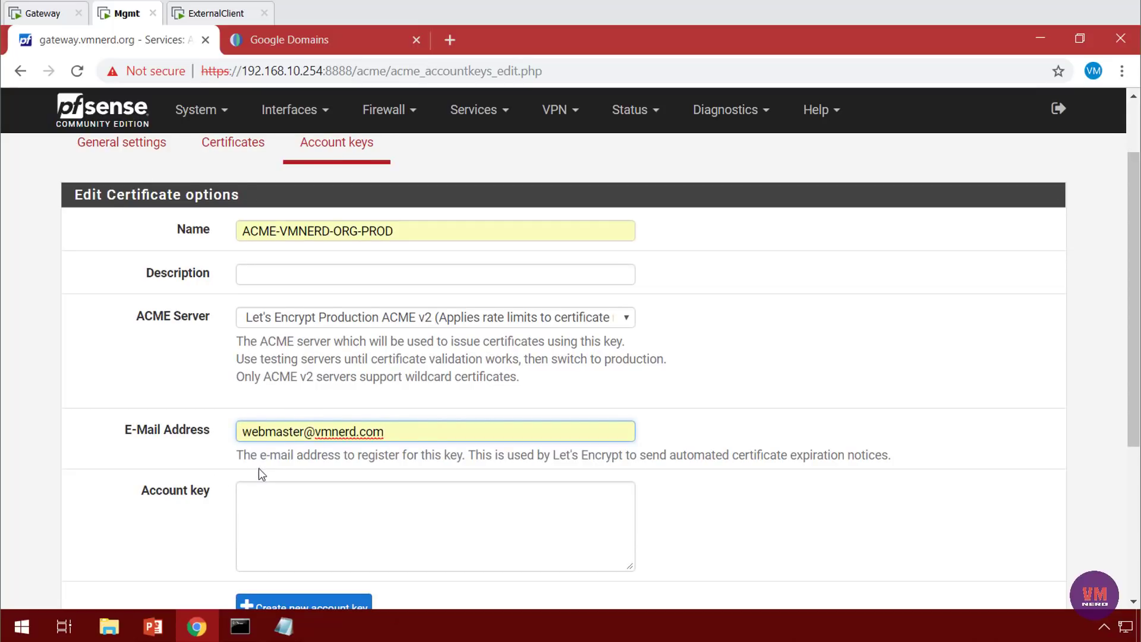
scroll(333, 435, down, 2)
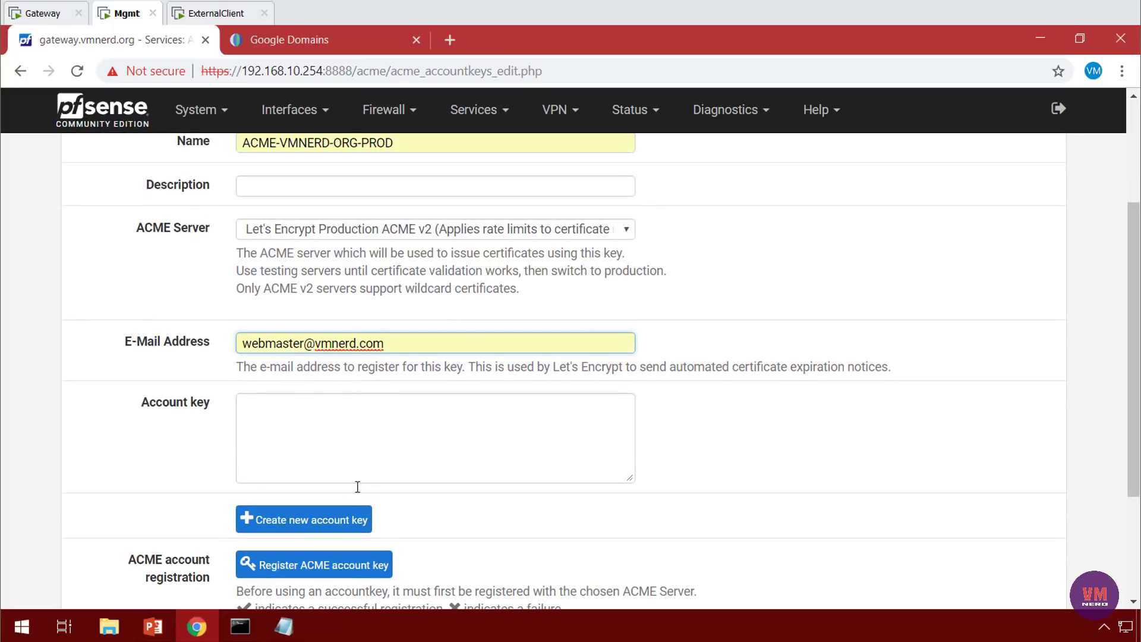
Generate a new account key, register it with Let's Encrypt, and save the account key.
click(331, 526)
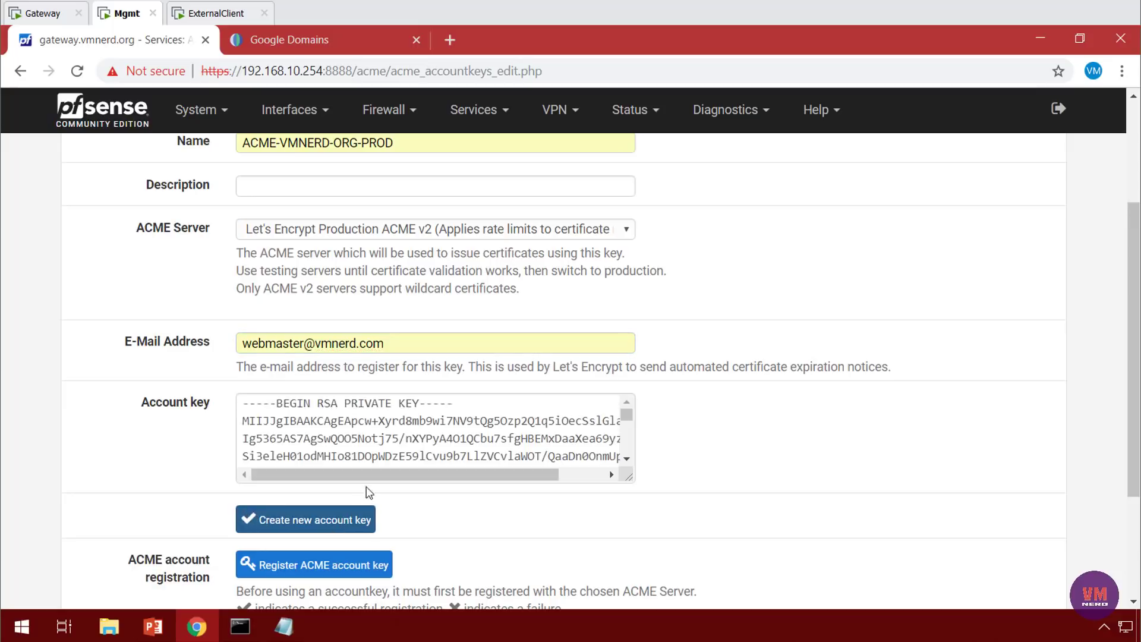
scroll(456, 422, down, 3)
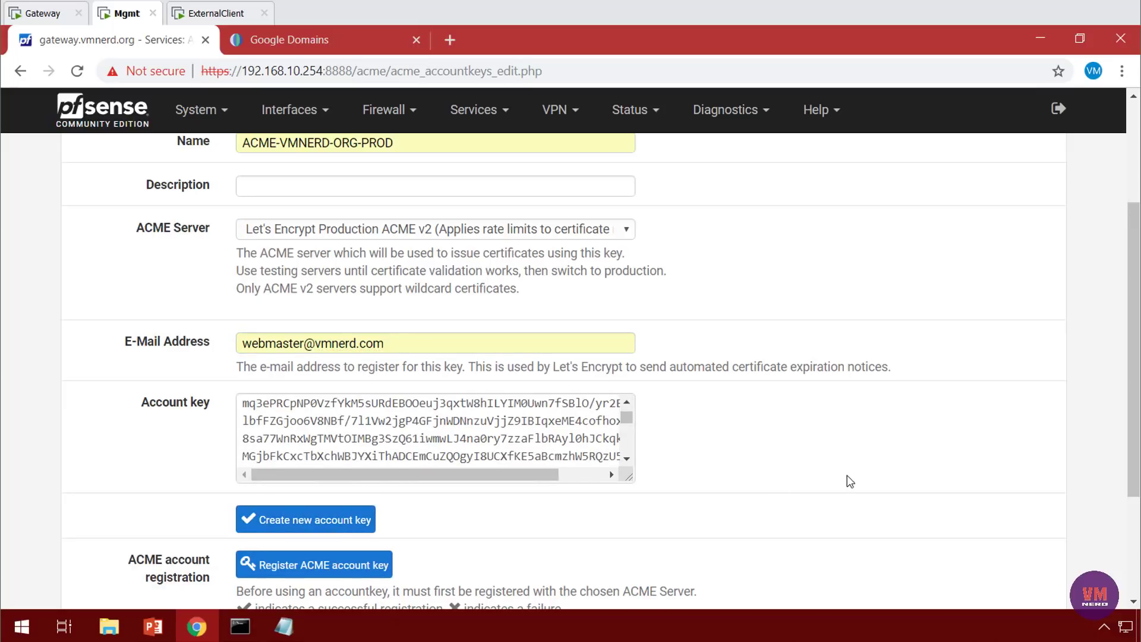
scroll(847, 475, down, 3)
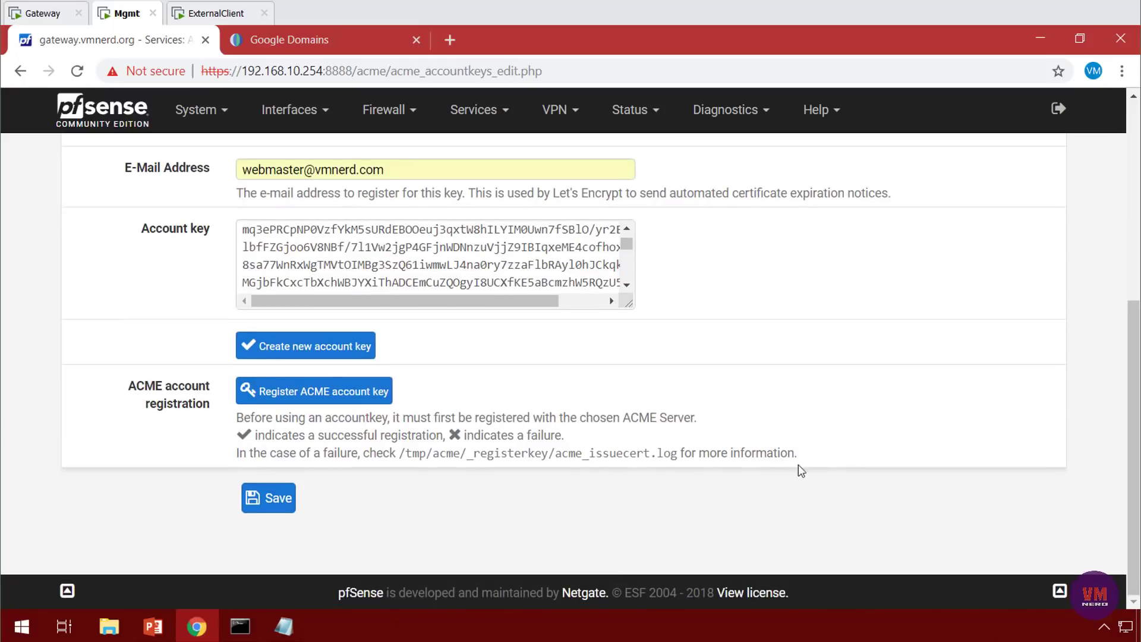
click(361, 399)
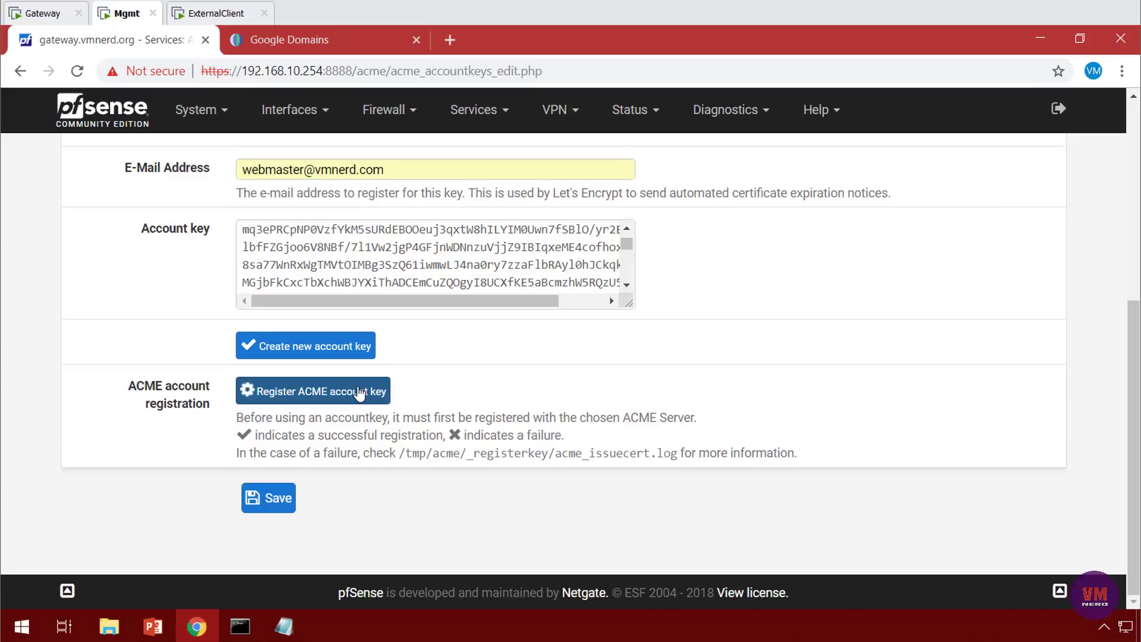
click(278, 499)
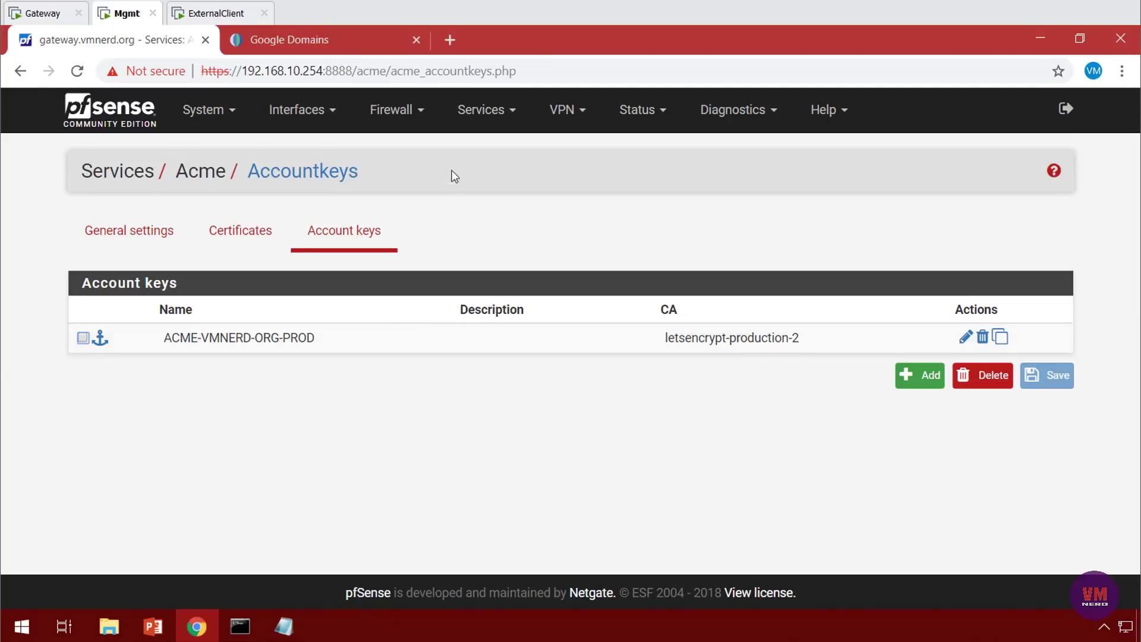
Go to Services > HAProxy and show the empty Backend list.
click(509, 118)
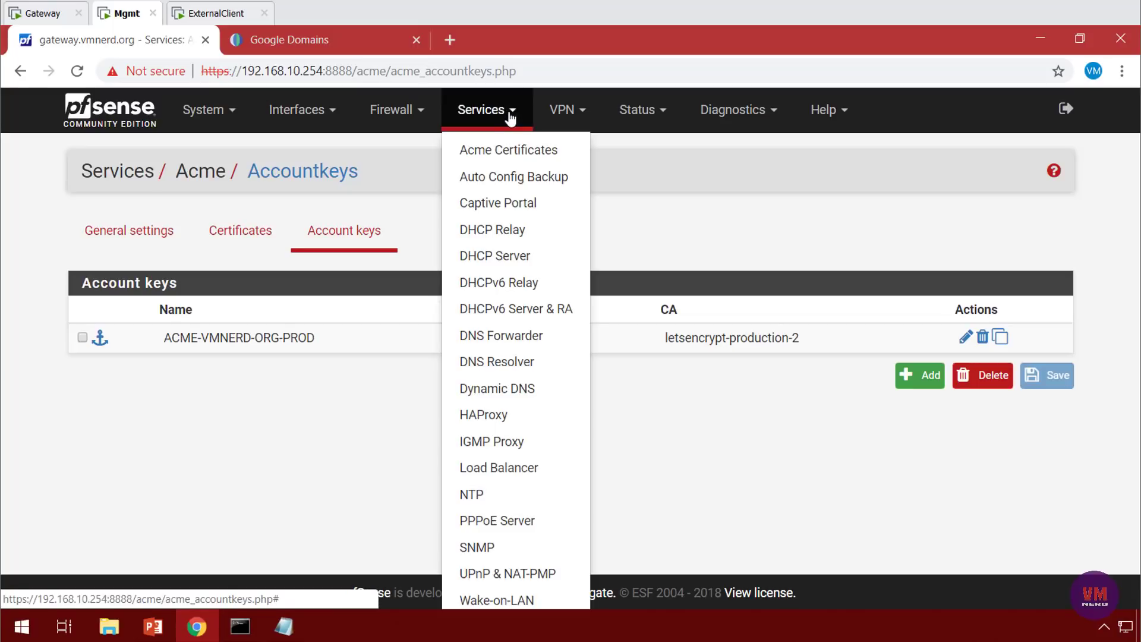
click(507, 417)
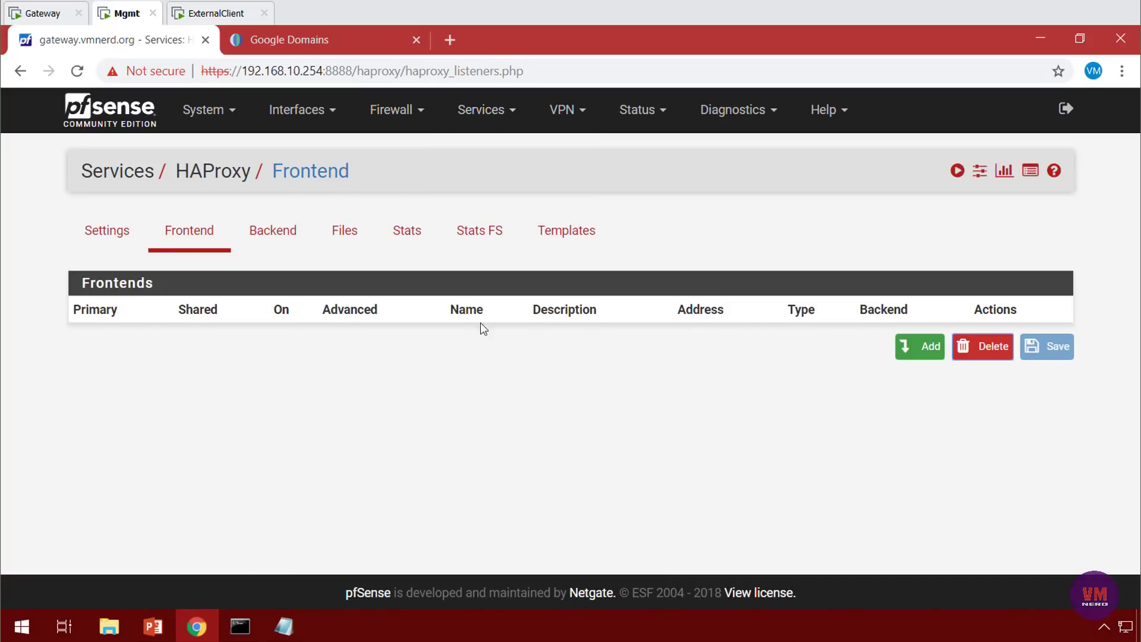
click(280, 241)
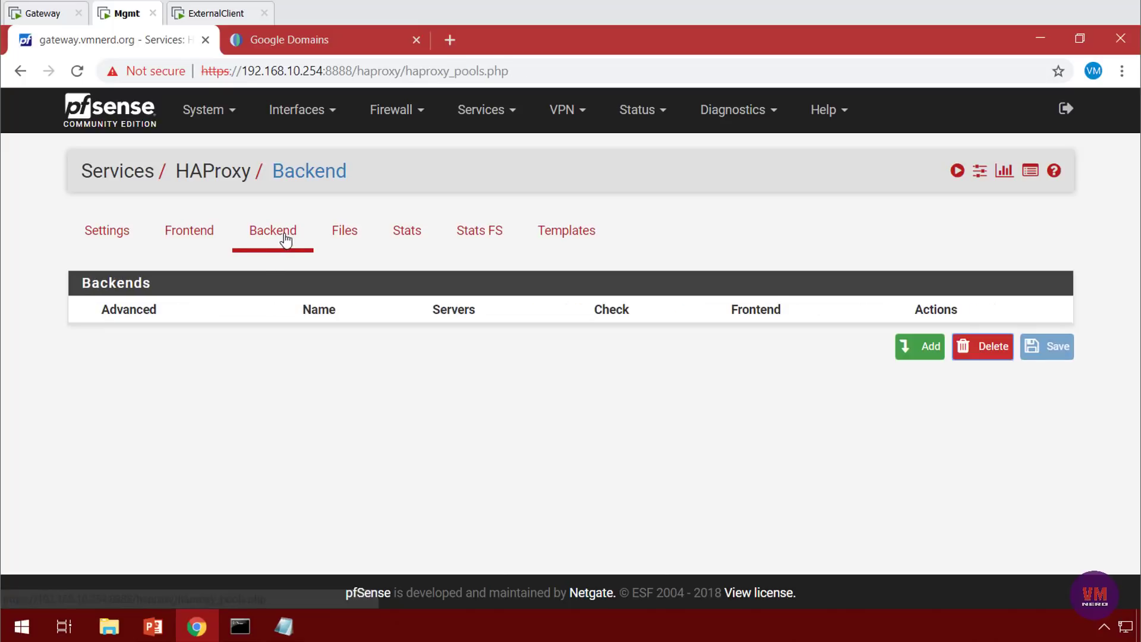
Create backend ACME-VMNERD-ORG-PROD with server ACME-BACKEND at 127.0.0.1 port 4002.
click(931, 348)
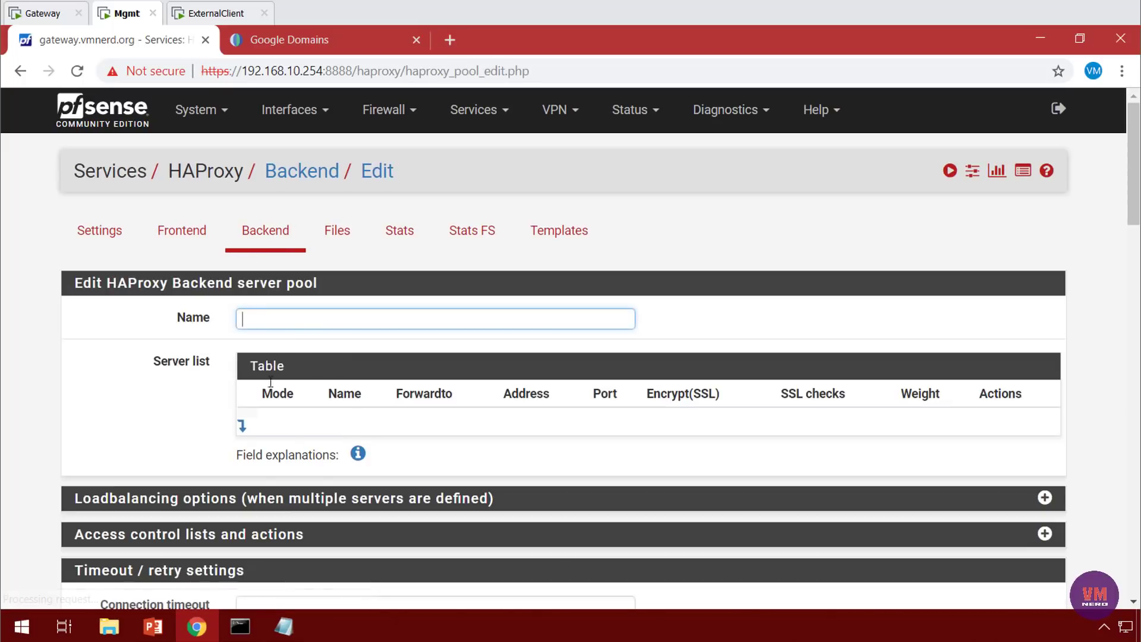
click(288, 322)
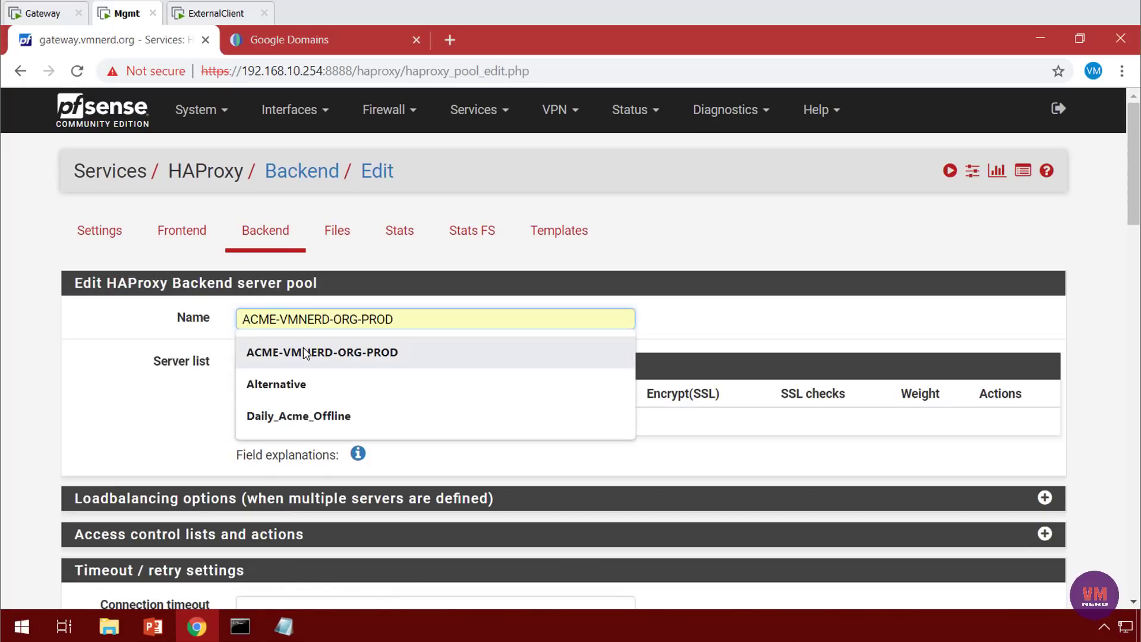
click(297, 354)
scroll(107, 344, down, 1)
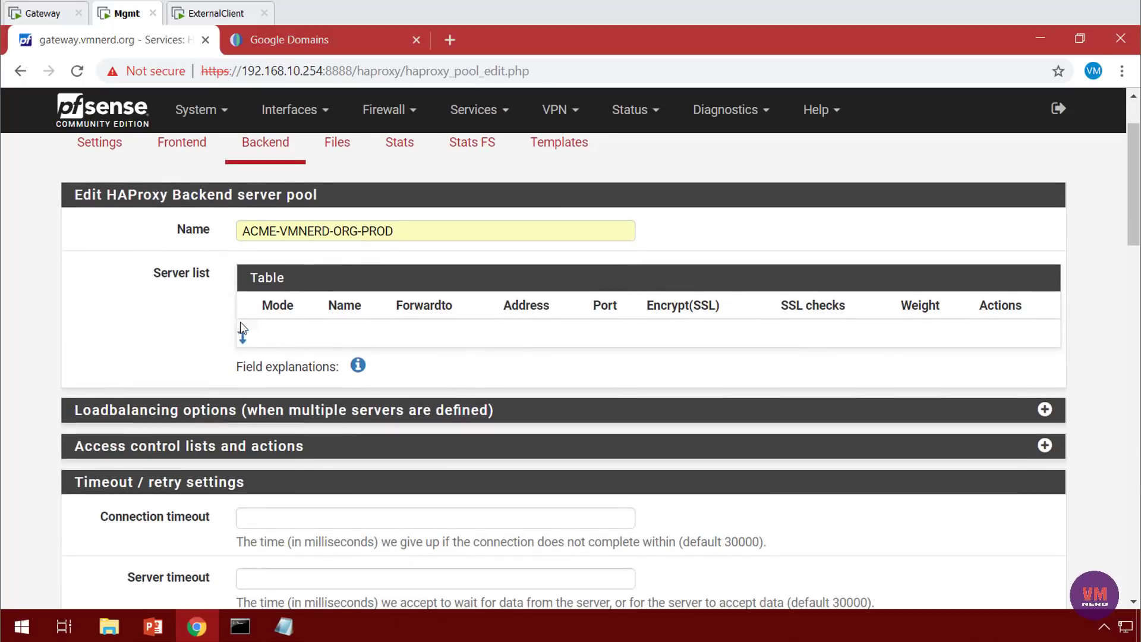
click(240, 336)
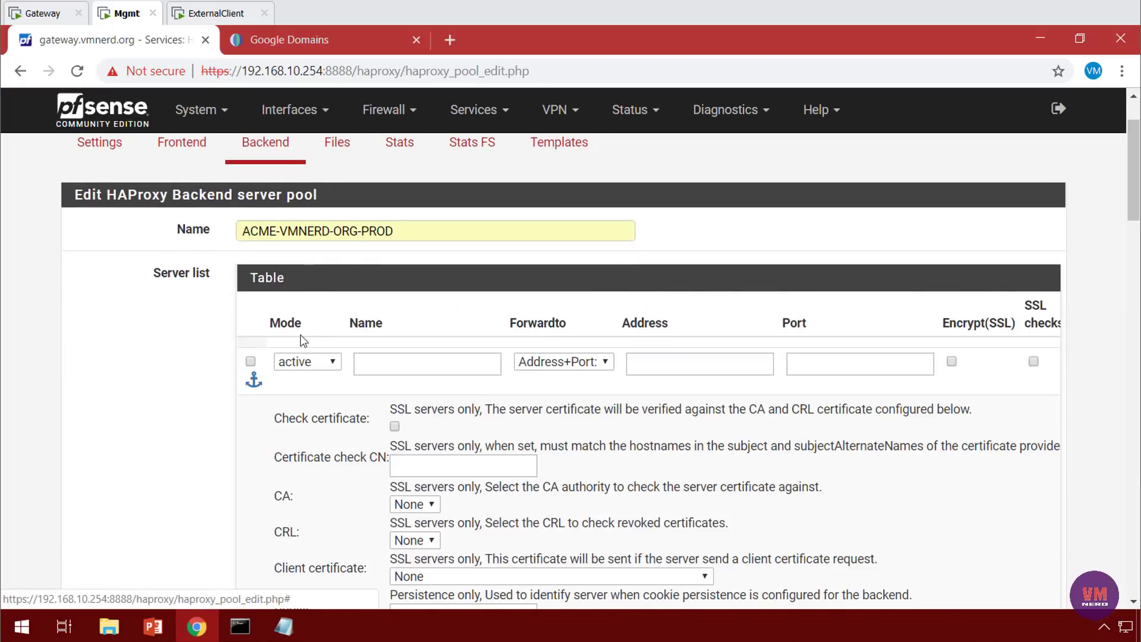
click(426, 362)
click(416, 402)
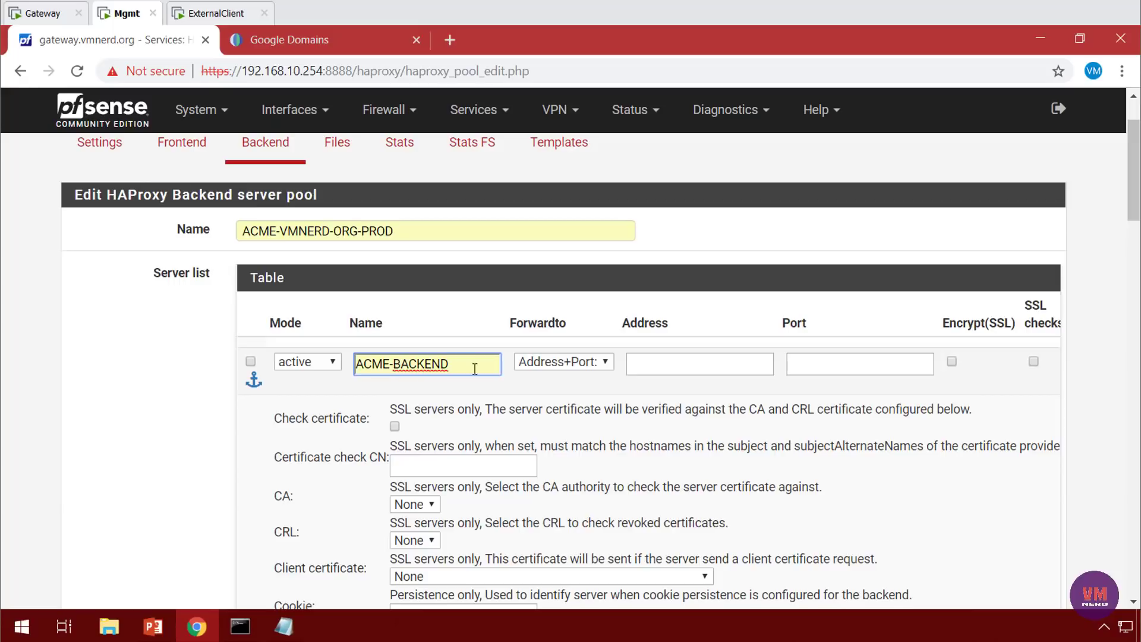
click(667, 363)
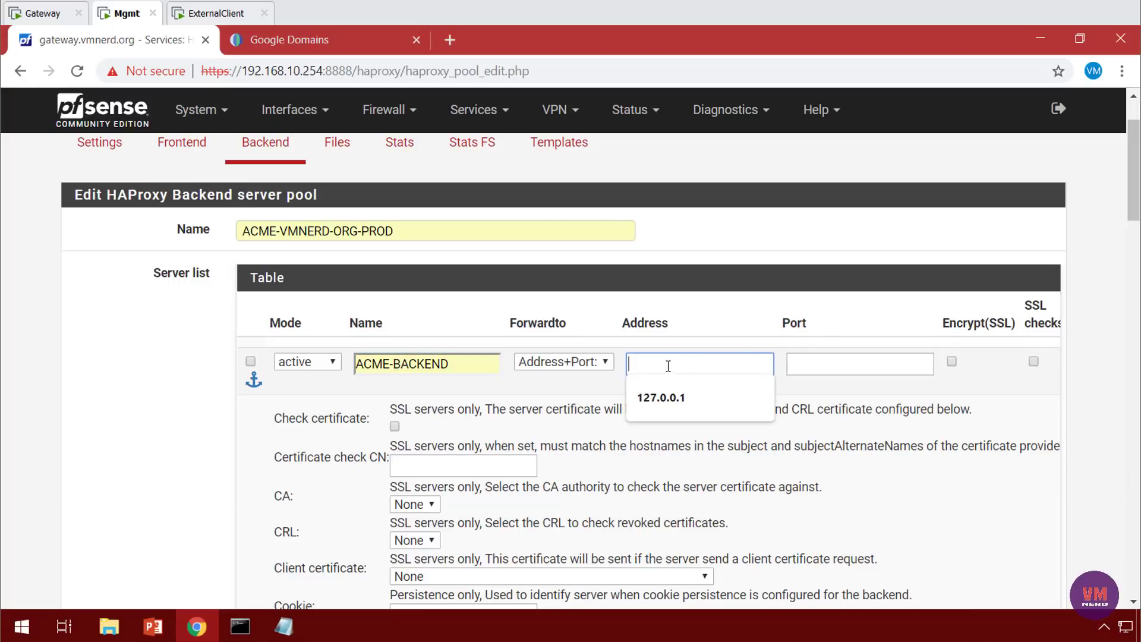
click(681, 406)
click(798, 365)
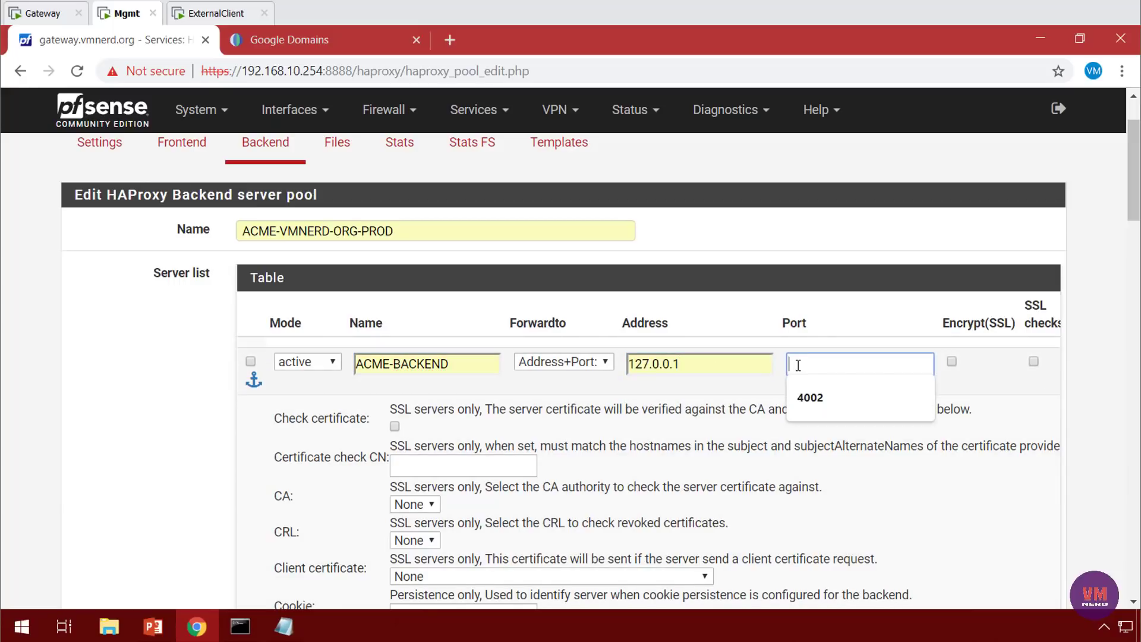
click(820, 395)
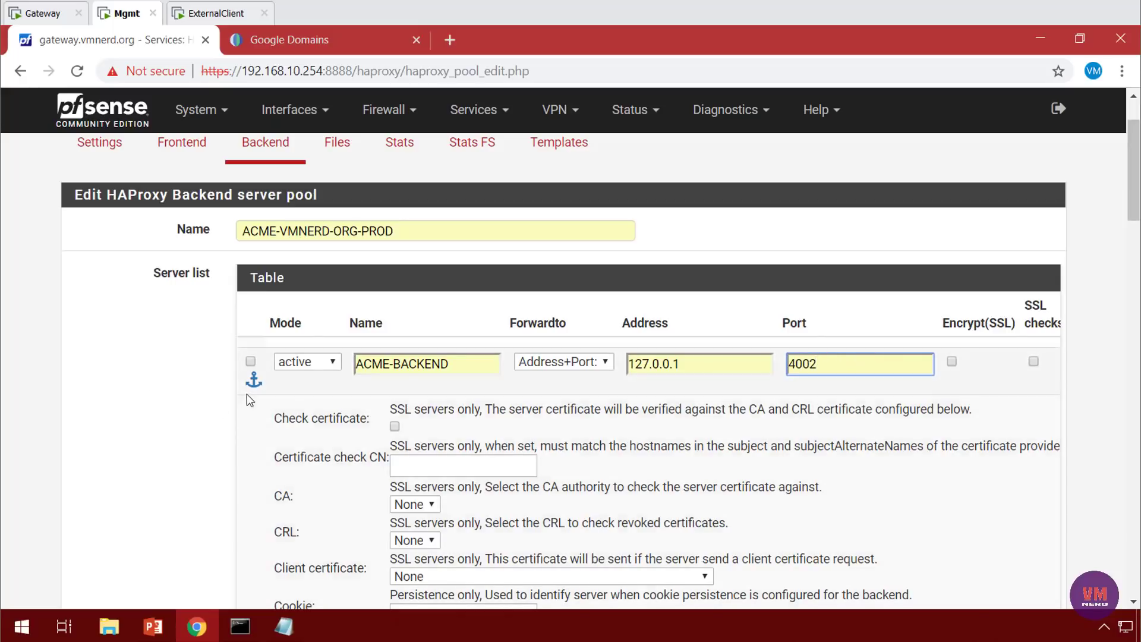
Set the backend's health check to none, save and apply it, then go to the HAProxy Files page.
scroll(249, 397, down, 2)
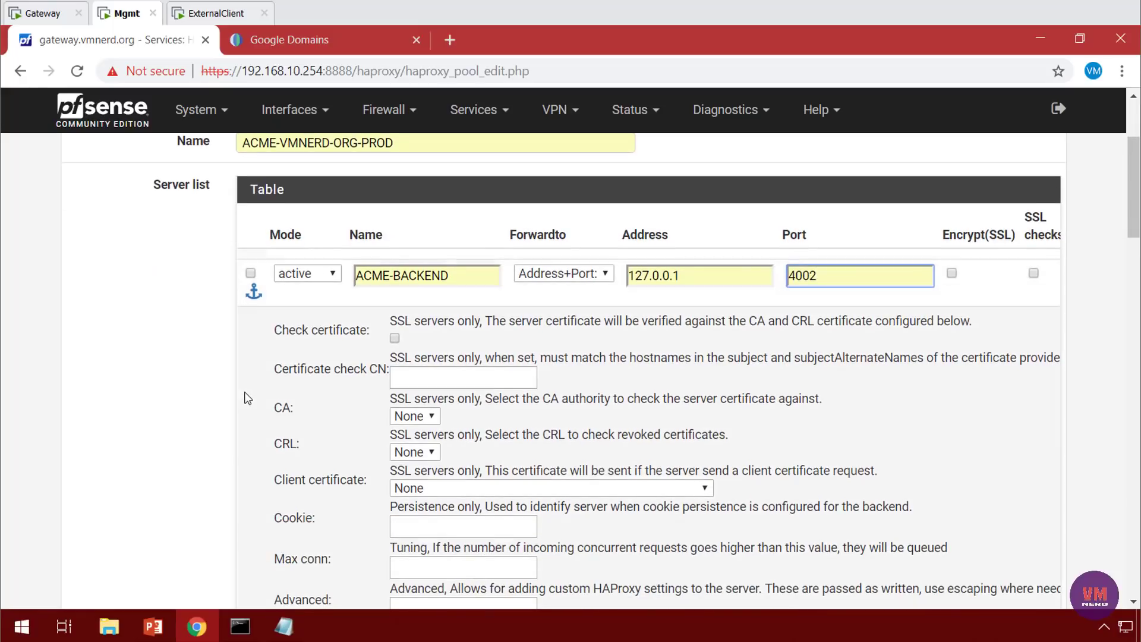
scroll(249, 396, down, 4)
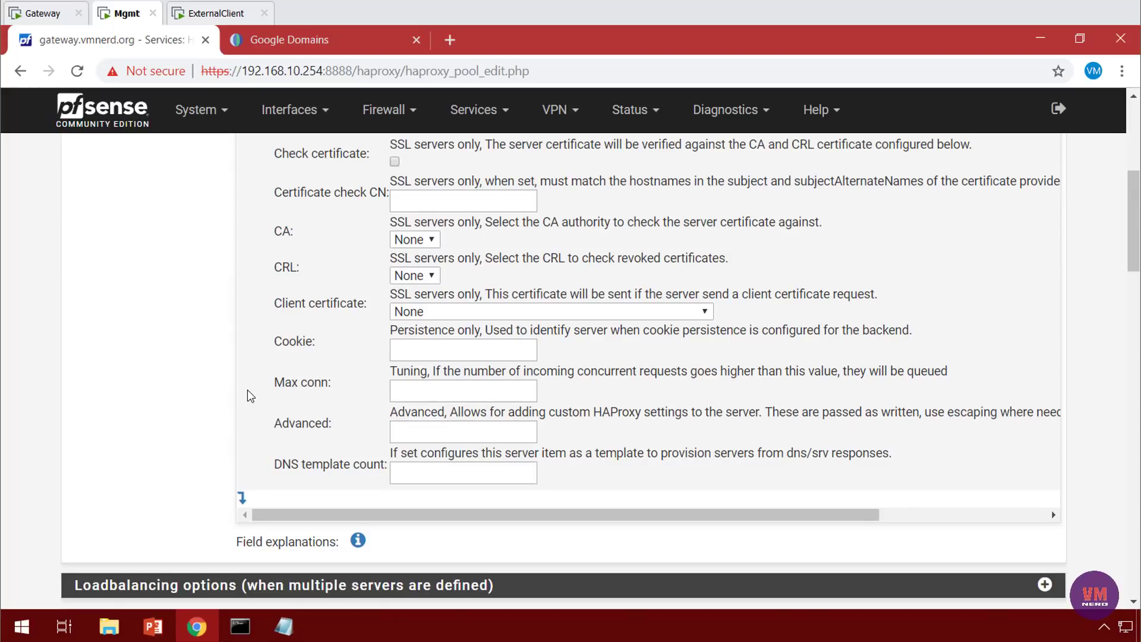
scroll(252, 393, up, 4)
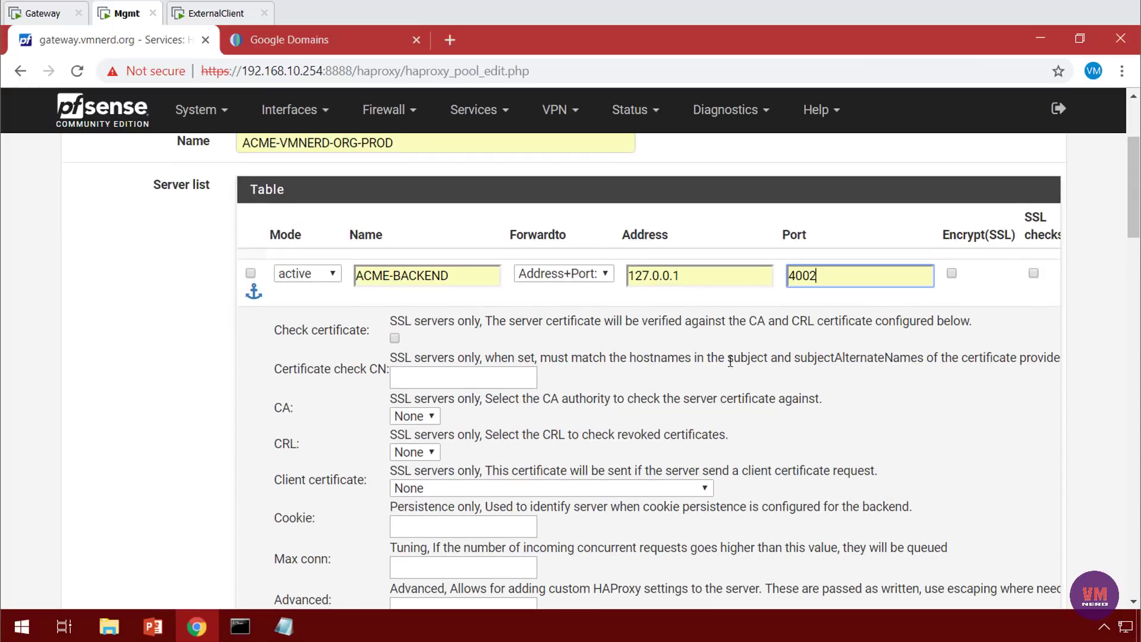
click(820, 286)
scroll(308, 396, down, 6)
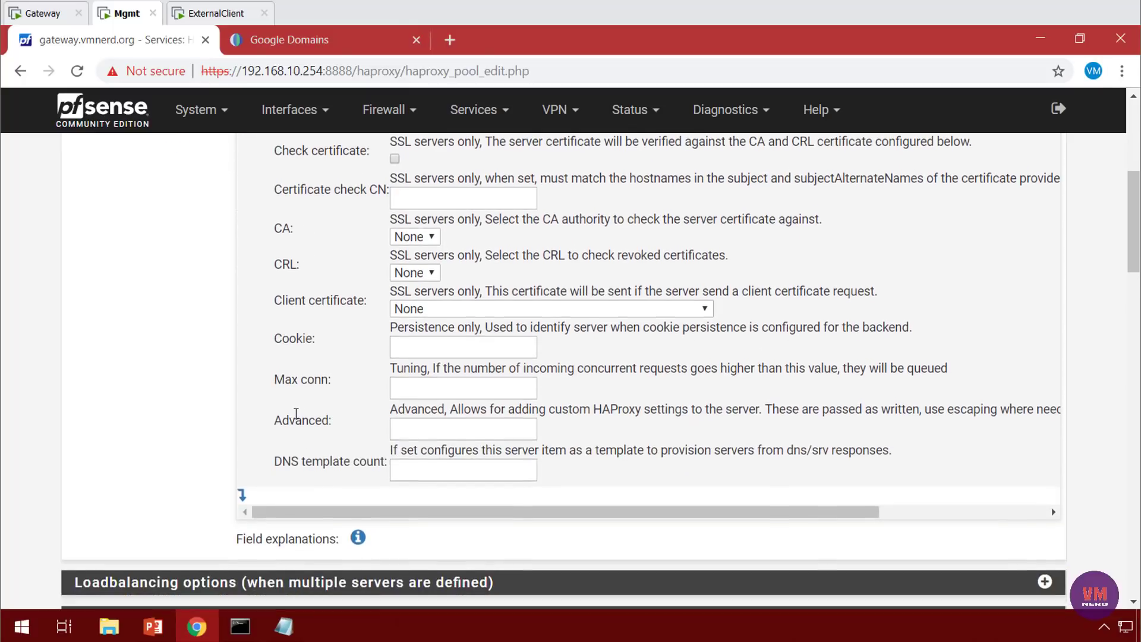
scroll(278, 384, up, 4)
scroll(278, 384, down, 10)
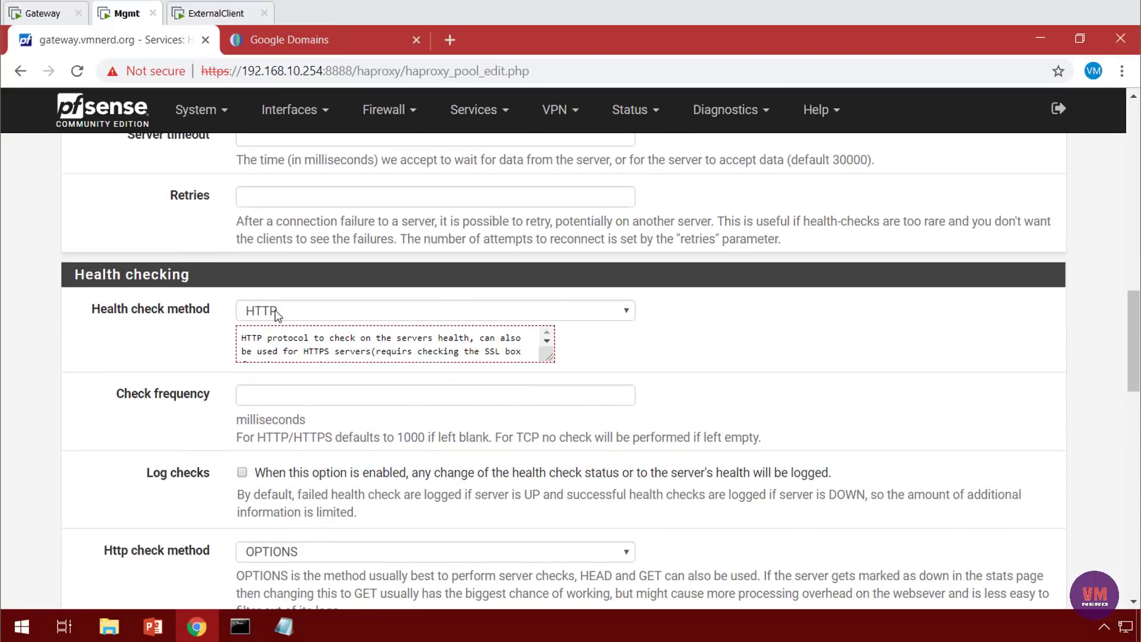
click(277, 310)
click(264, 330)
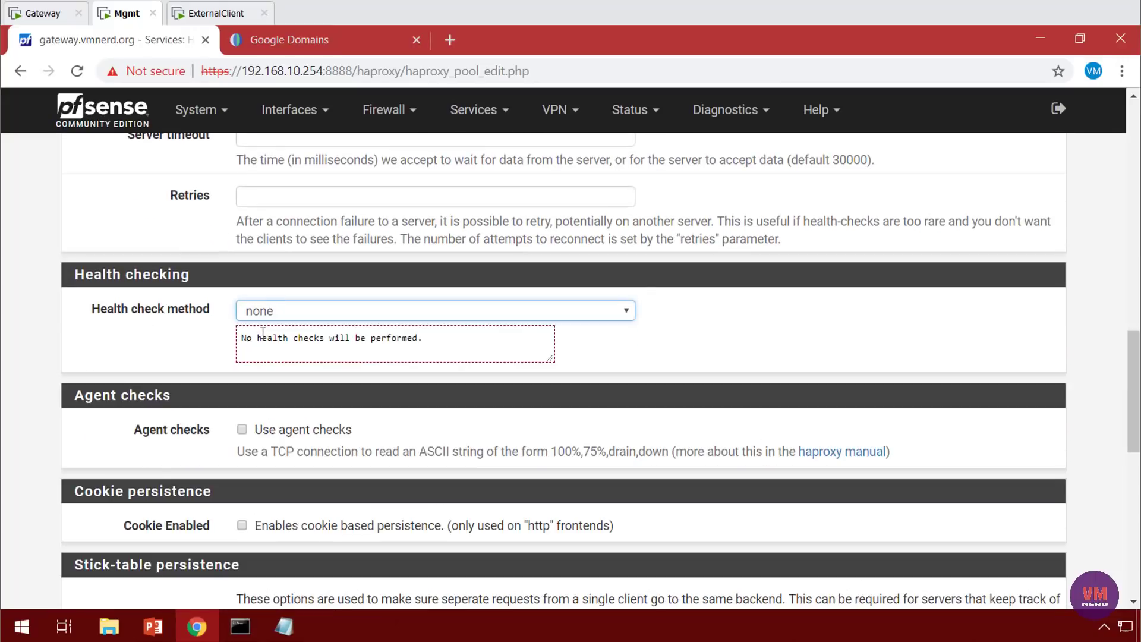
click(114, 354)
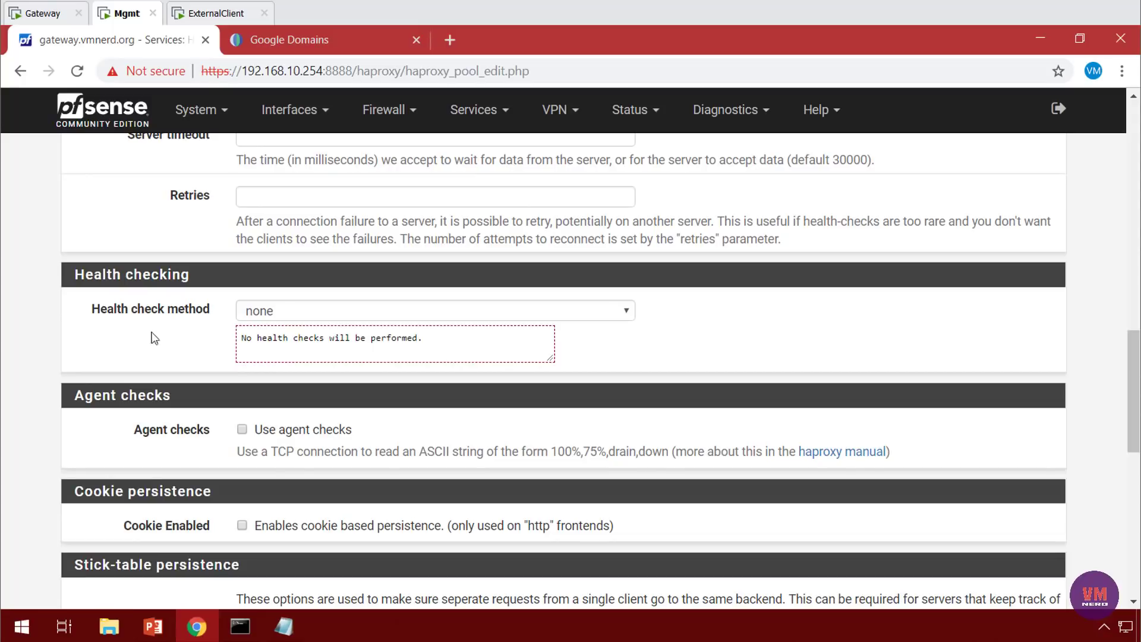
scroll(126, 344, down, 9)
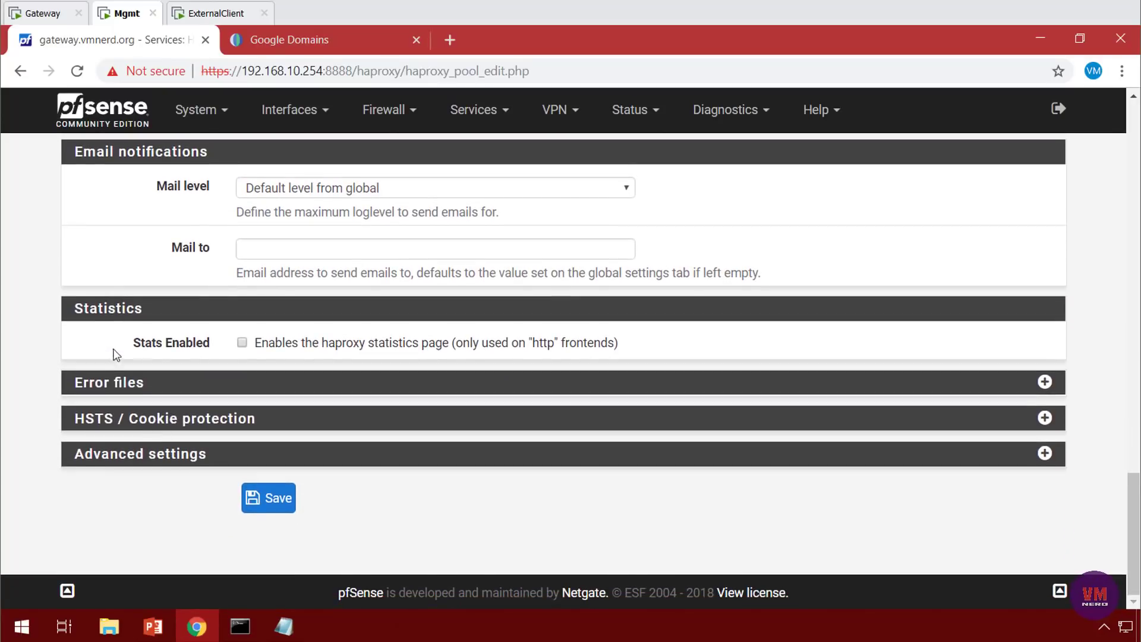
click(272, 506)
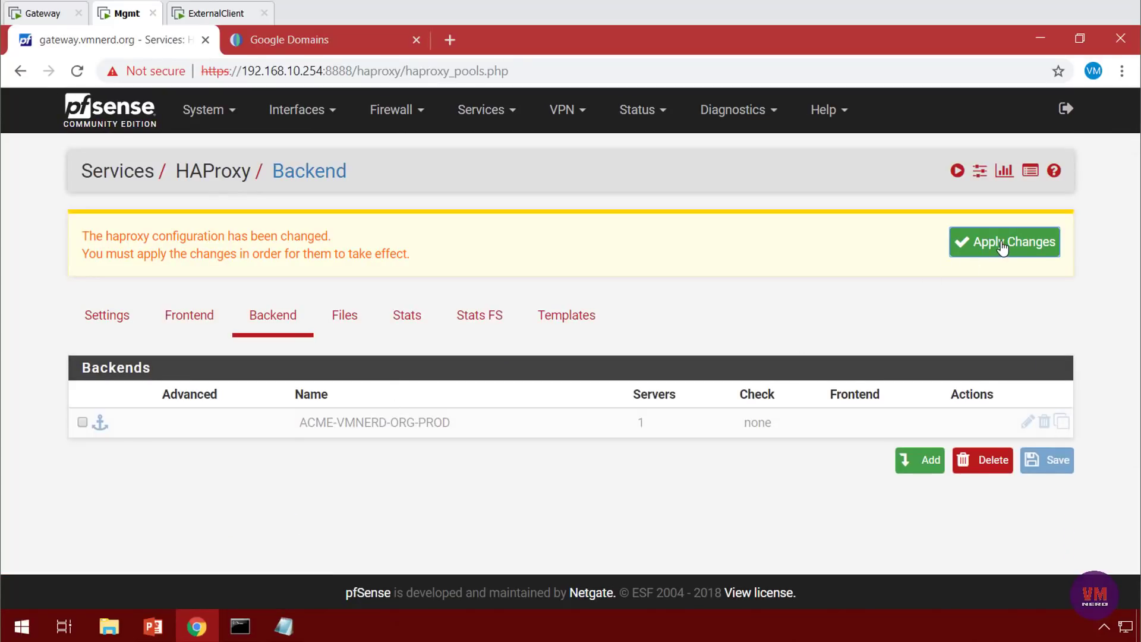
click(1000, 243)
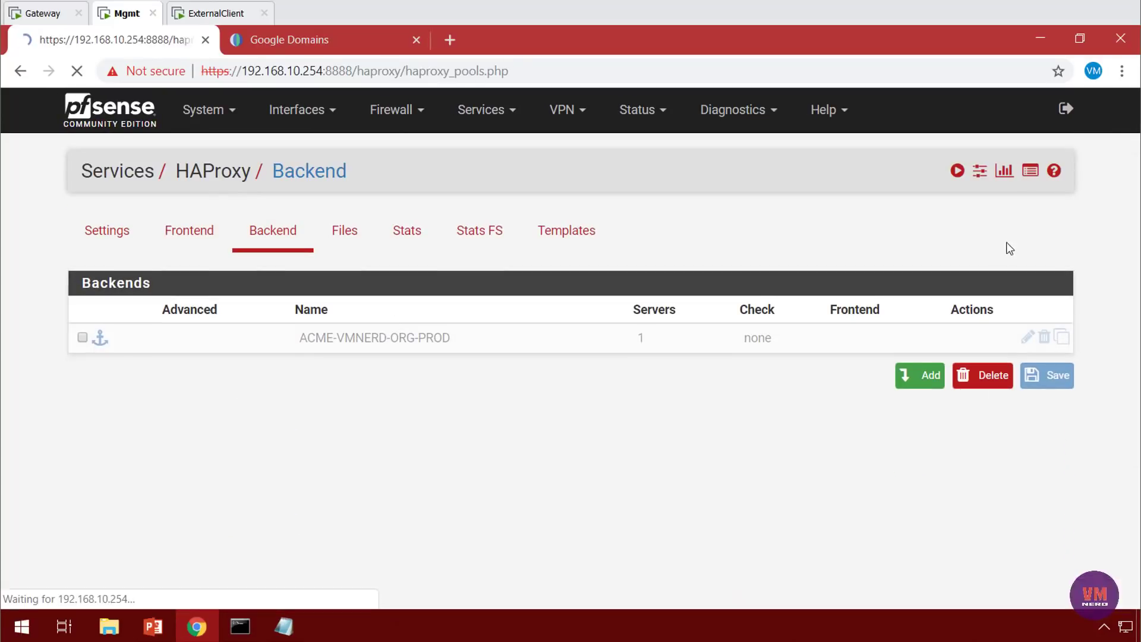
click(346, 237)
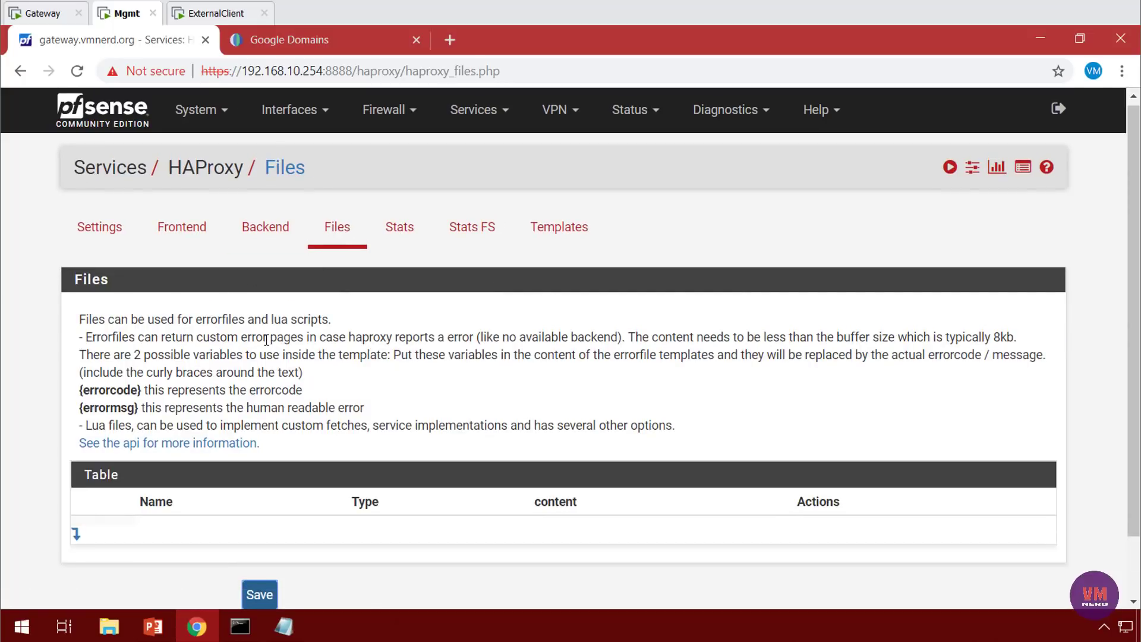
Add errorfile MAINTENANCE with content '<br /> <br /> <br /> <center><h1>Maintenance</h1></center>'.
scroll(311, 291, down, 1)
scroll(310, 295, down, 1)
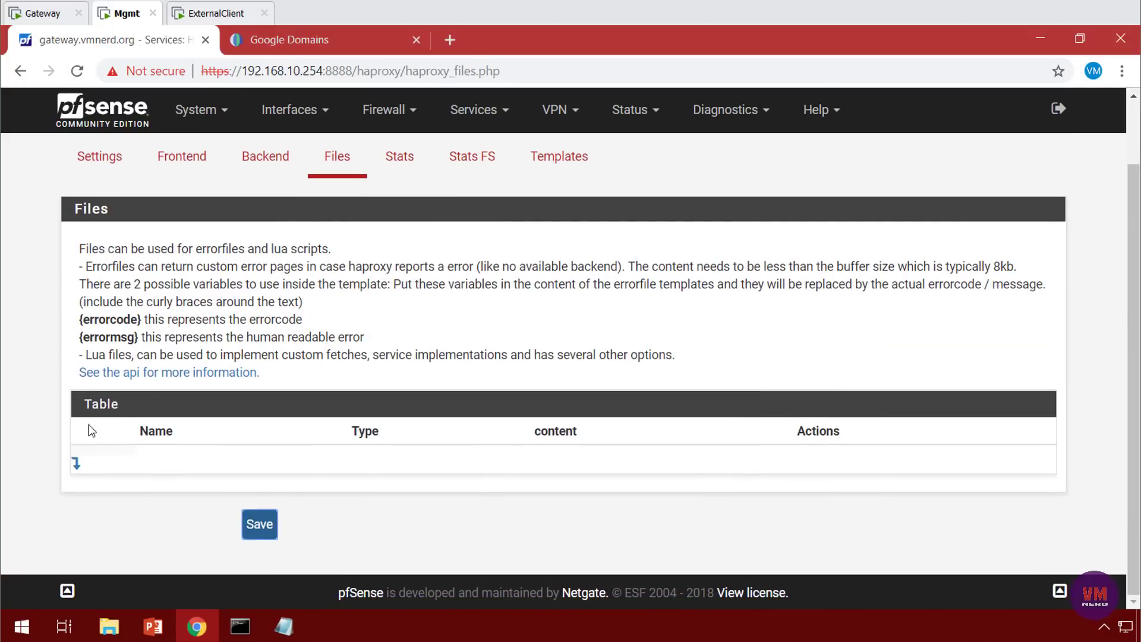
click(76, 467)
click(201, 472)
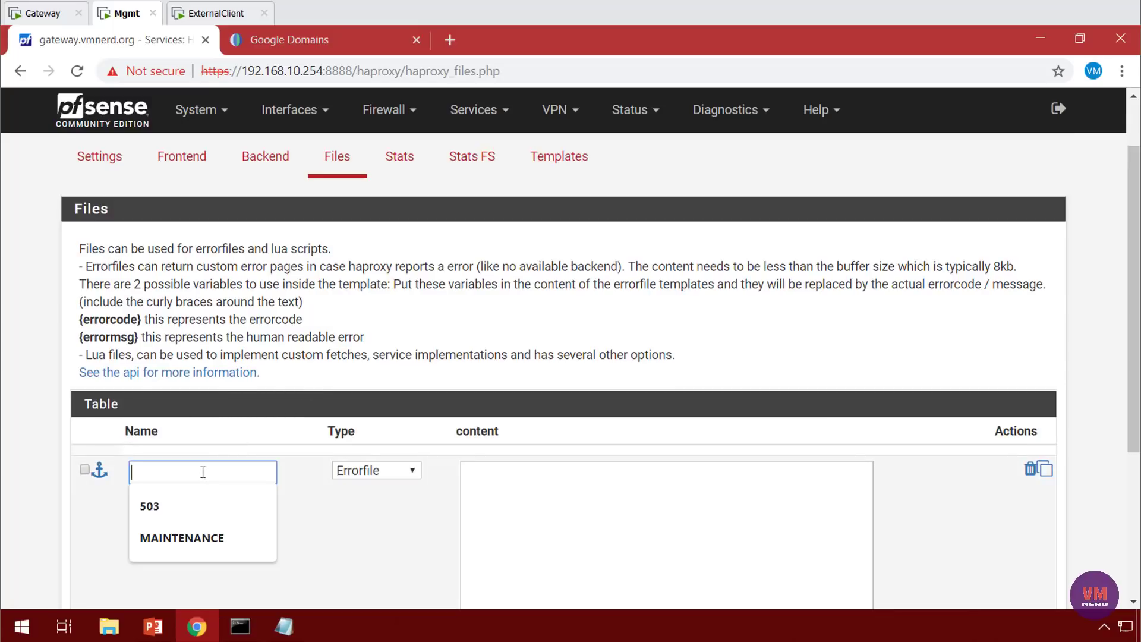
click(210, 535)
click(490, 475)
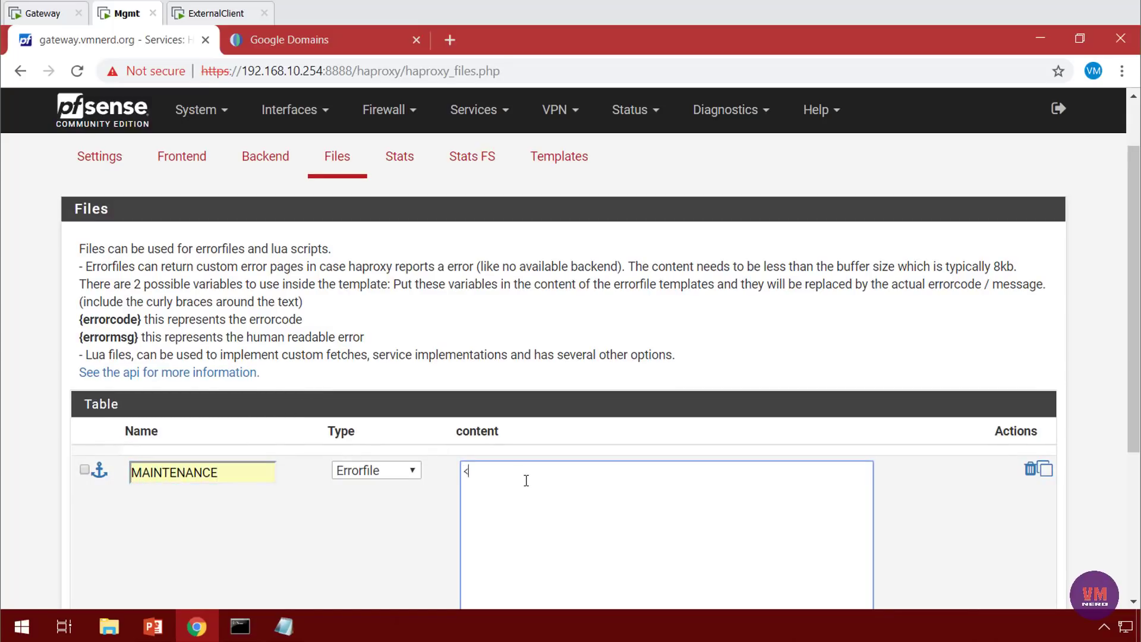
text(<br)
text( /> )
text(<br /> )
text(<)
text(br /> )
text(<center><)
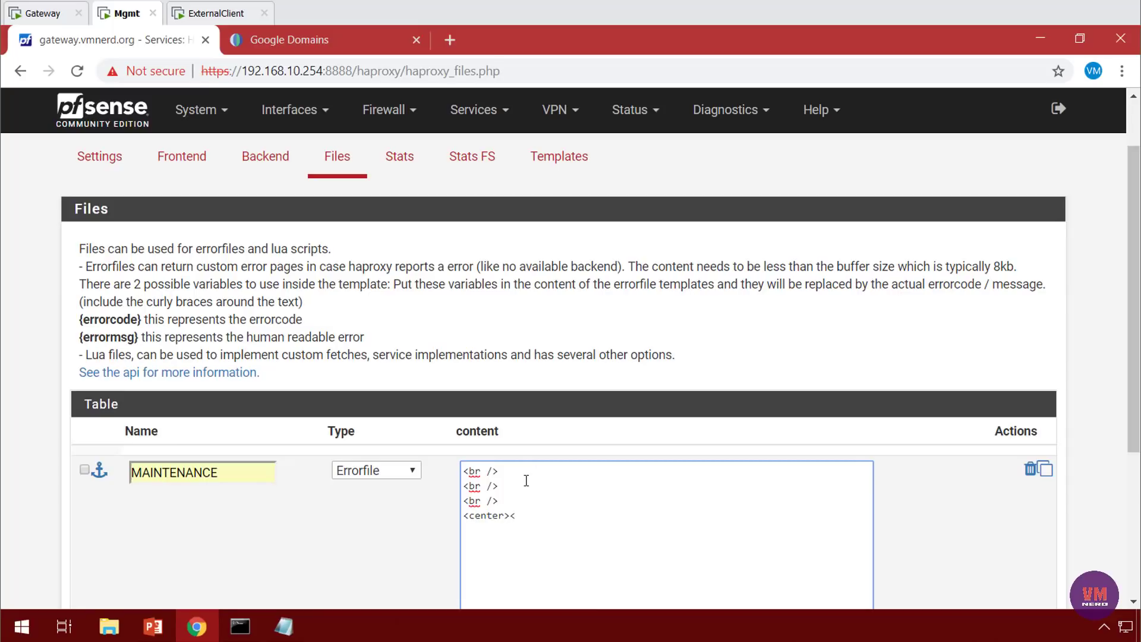
text(h1>Maintenance</h1><)
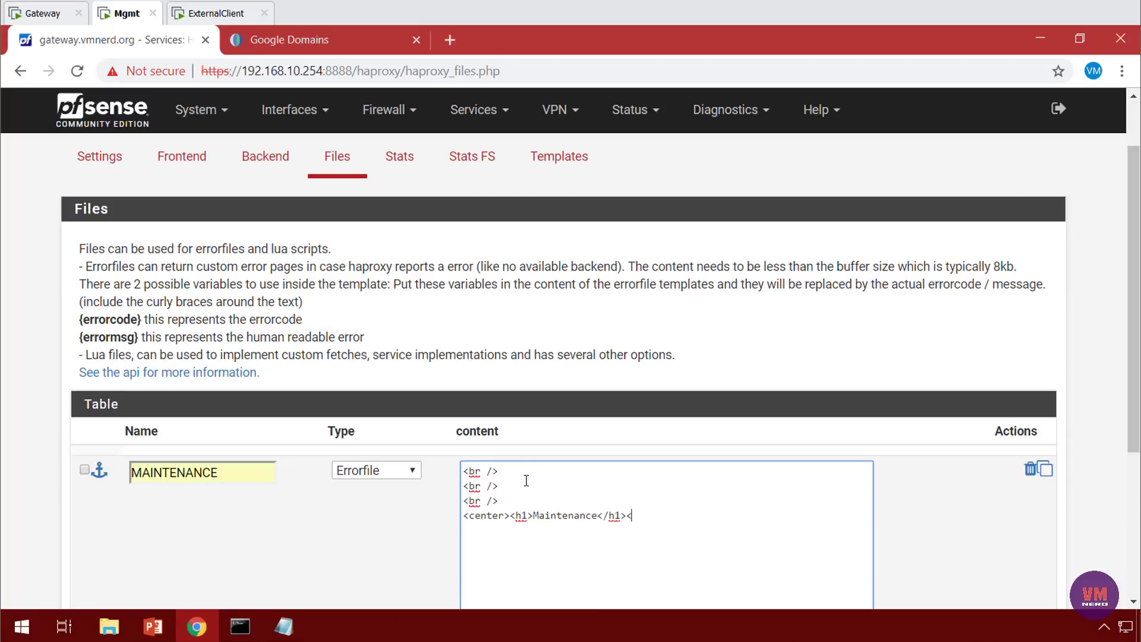
text(/center>)
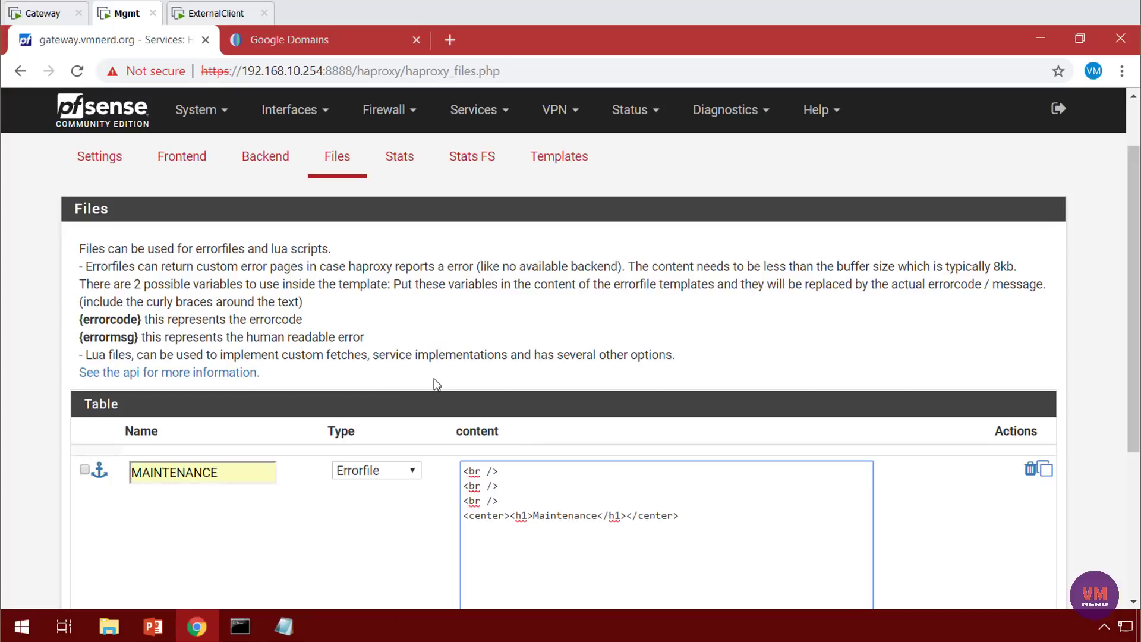
Save and apply the MAINTENANCE errorfile, then go to the Frontend tab.
scroll(434, 378, down, 2)
scroll(416, 457, down, 1)
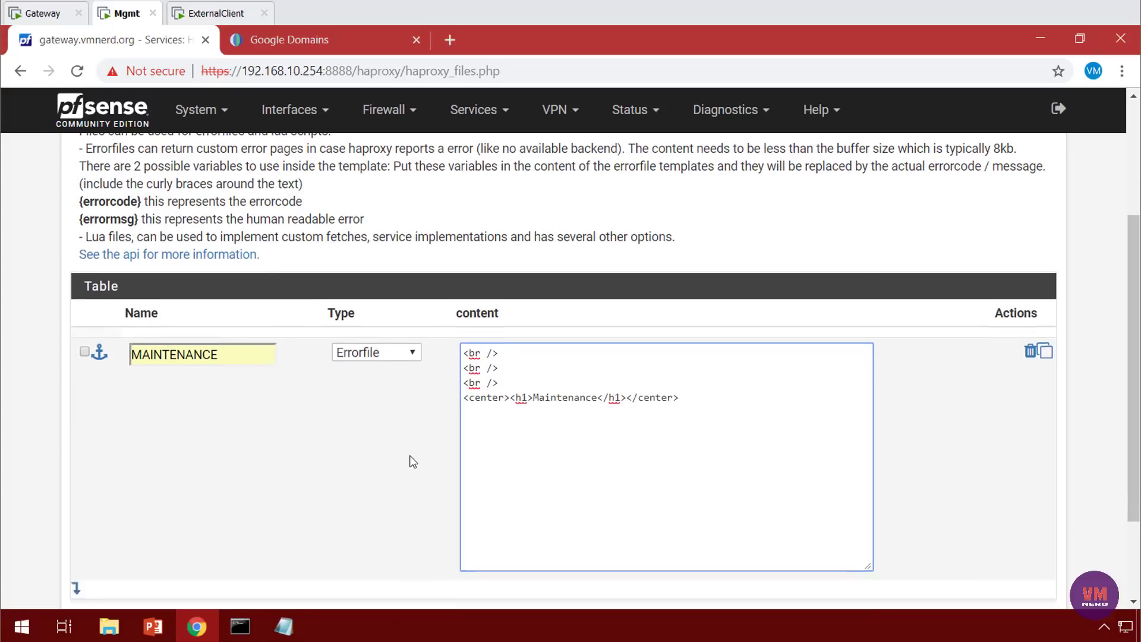
scroll(413, 462, down, 2)
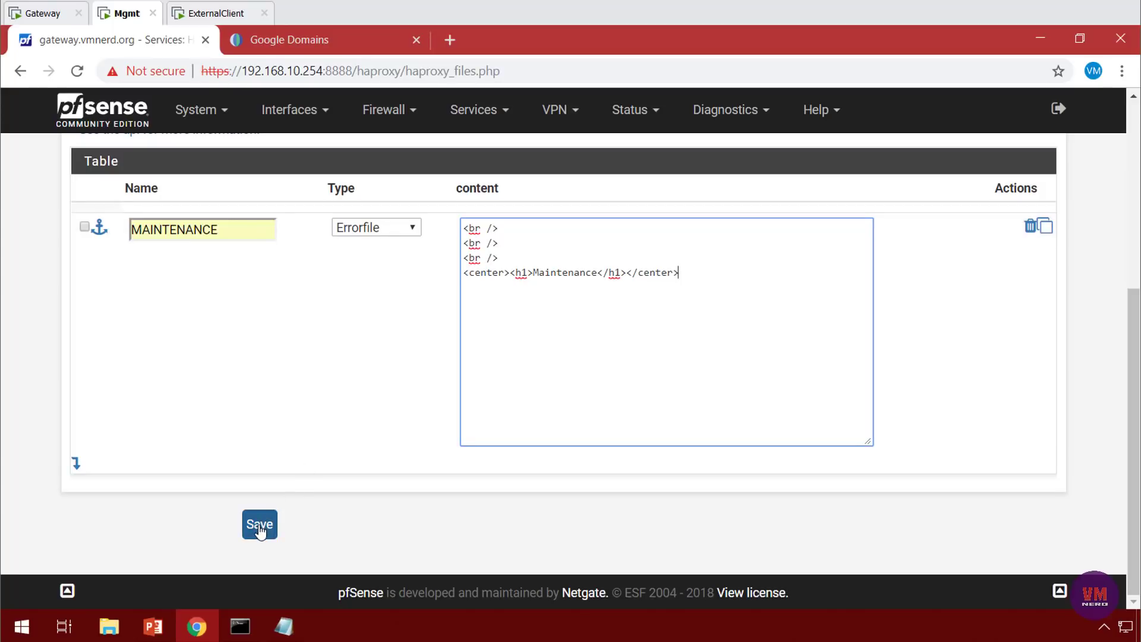
click(259, 526)
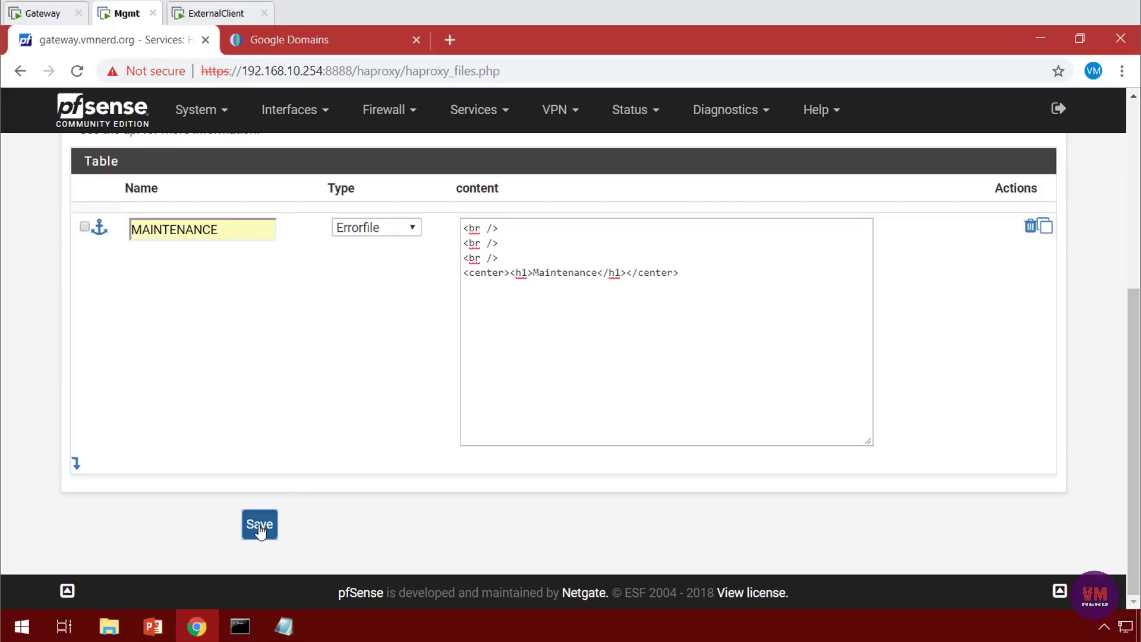
scroll(721, 508, down, 1)
scroll(721, 509, down, 3)
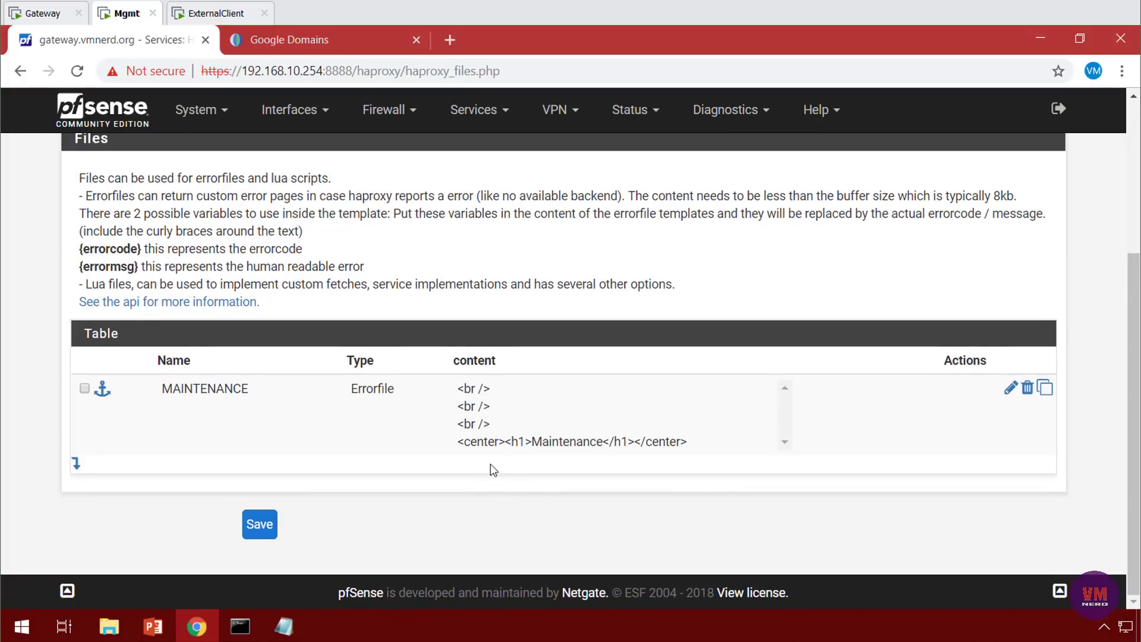
scroll(727, 399, up, 5)
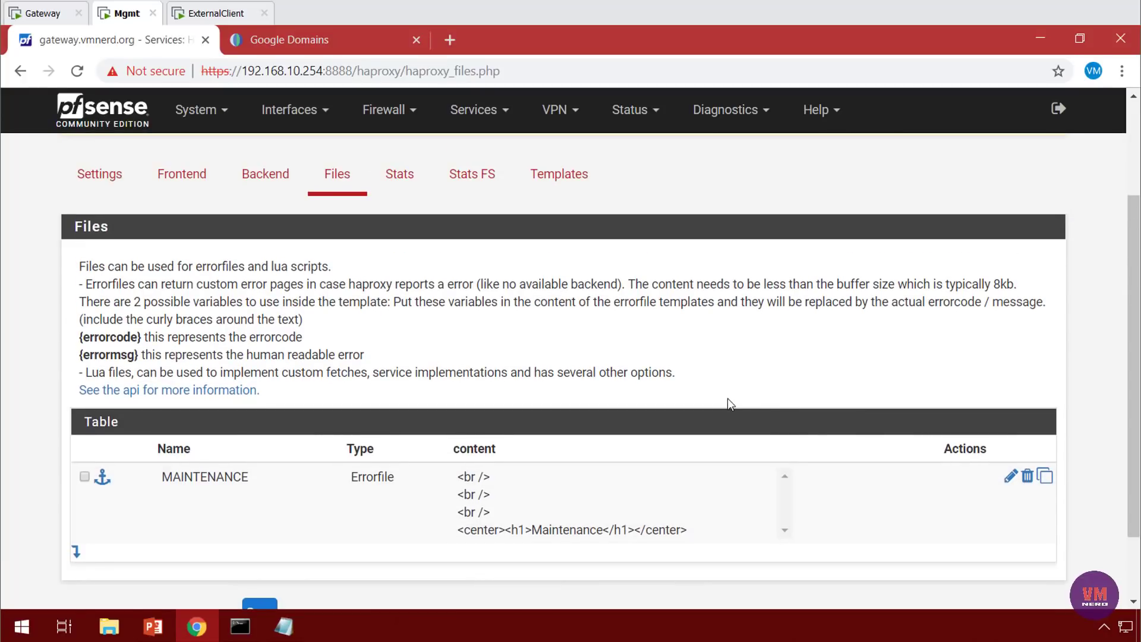
click(1017, 245)
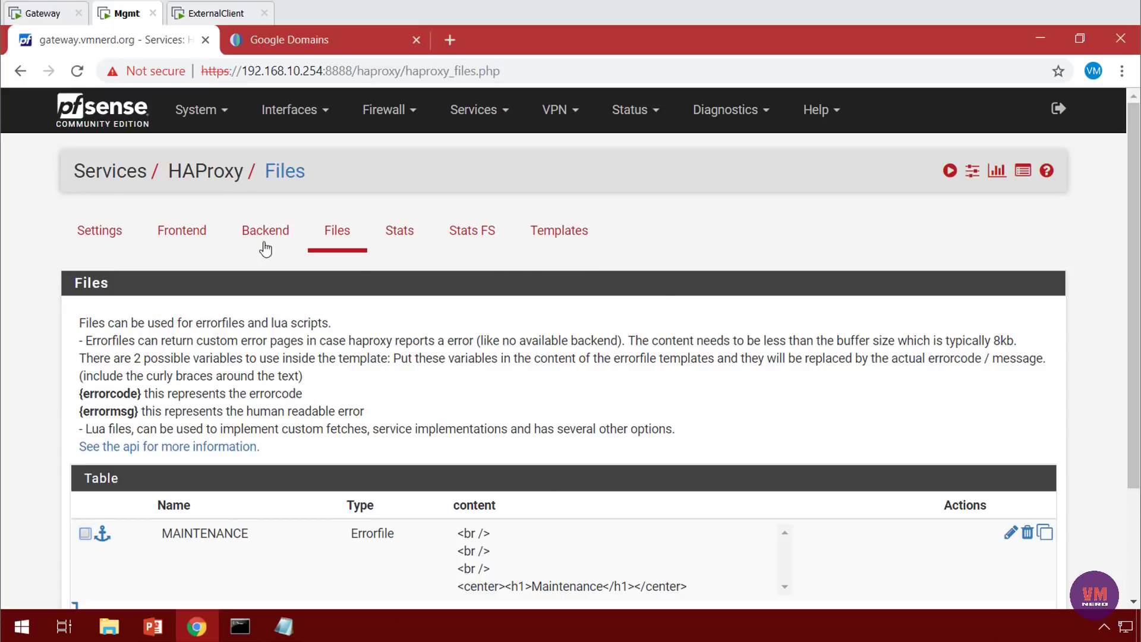
click(189, 237)
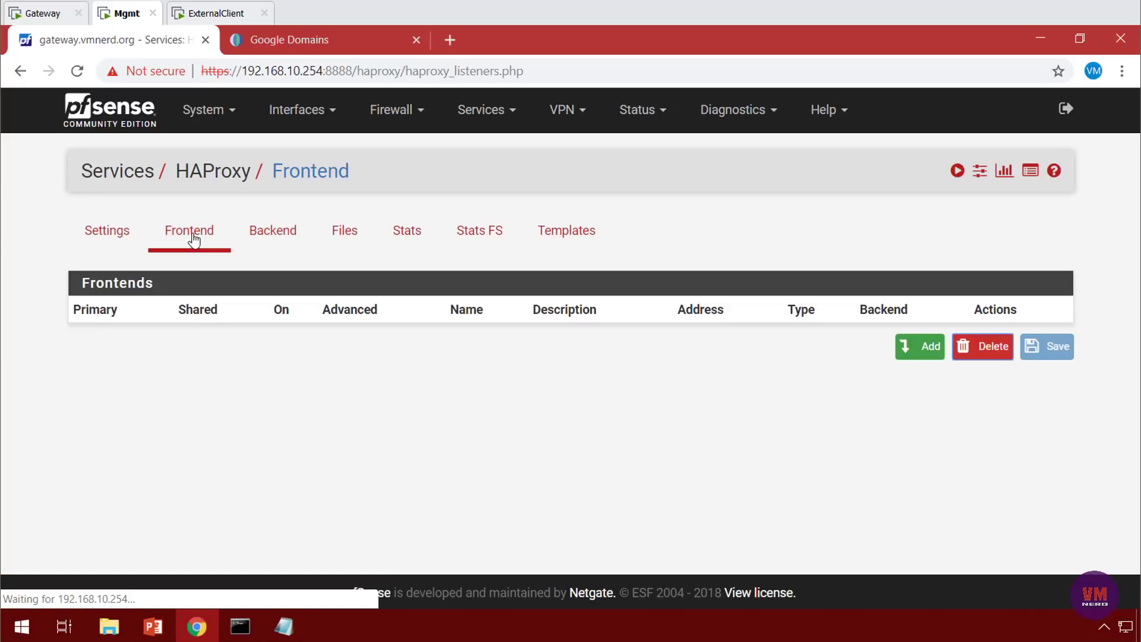
Start a new HAProxy frontend named ACME-VMNERD-ORG-PROD.
click(931, 347)
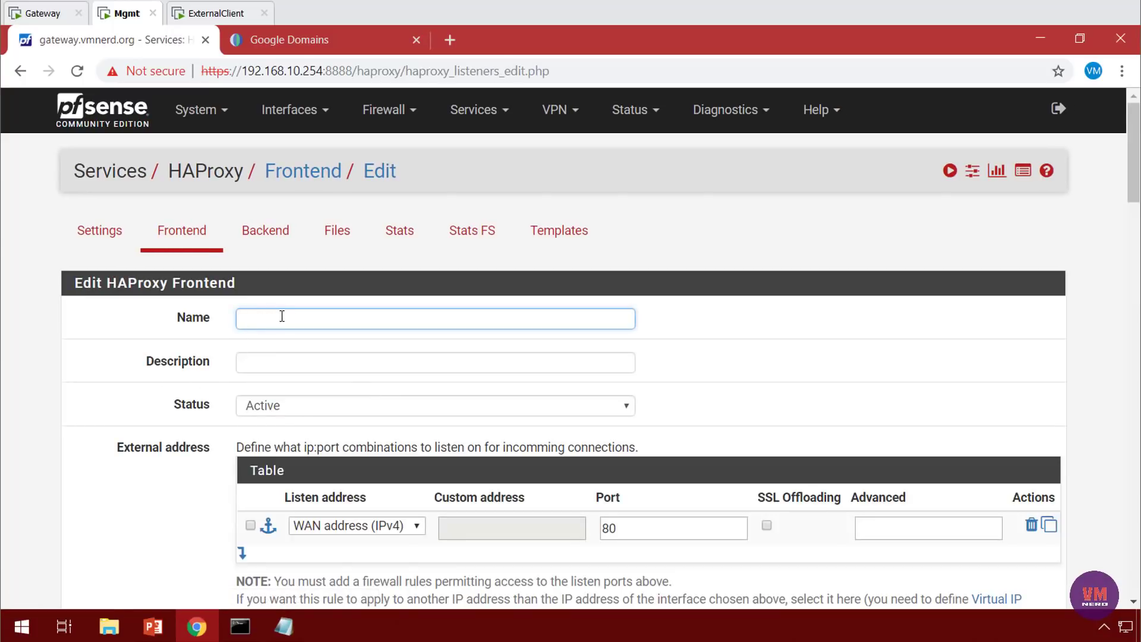
click(281, 318)
click(382, 349)
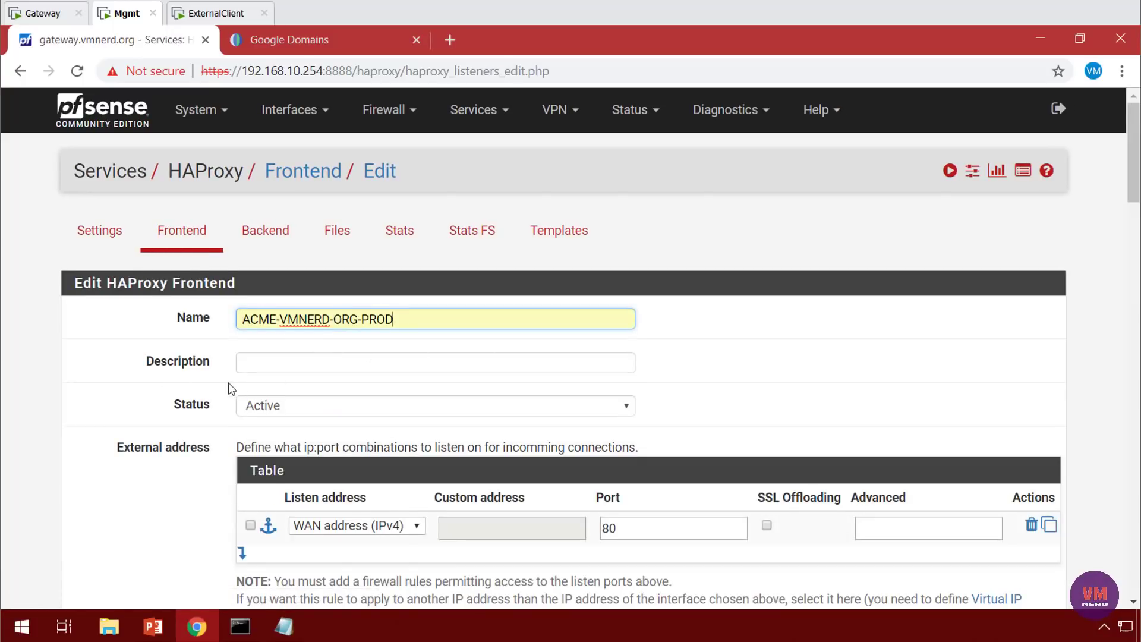
scroll(229, 387, down, 3)
scroll(784, 371, down, 3)
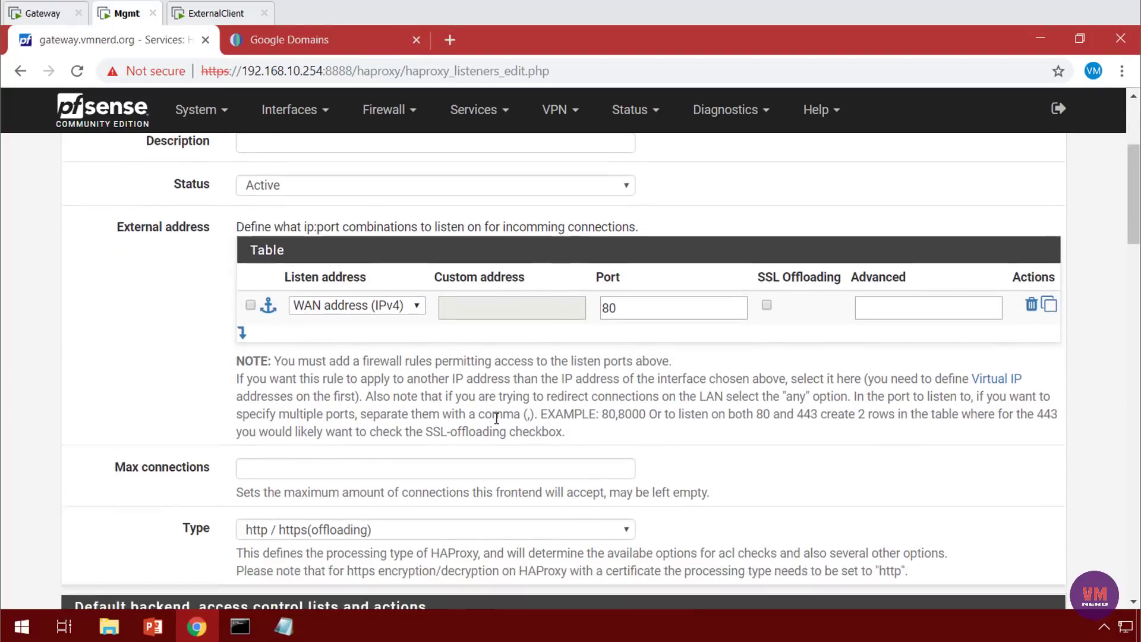
scroll(225, 315, down, 3)
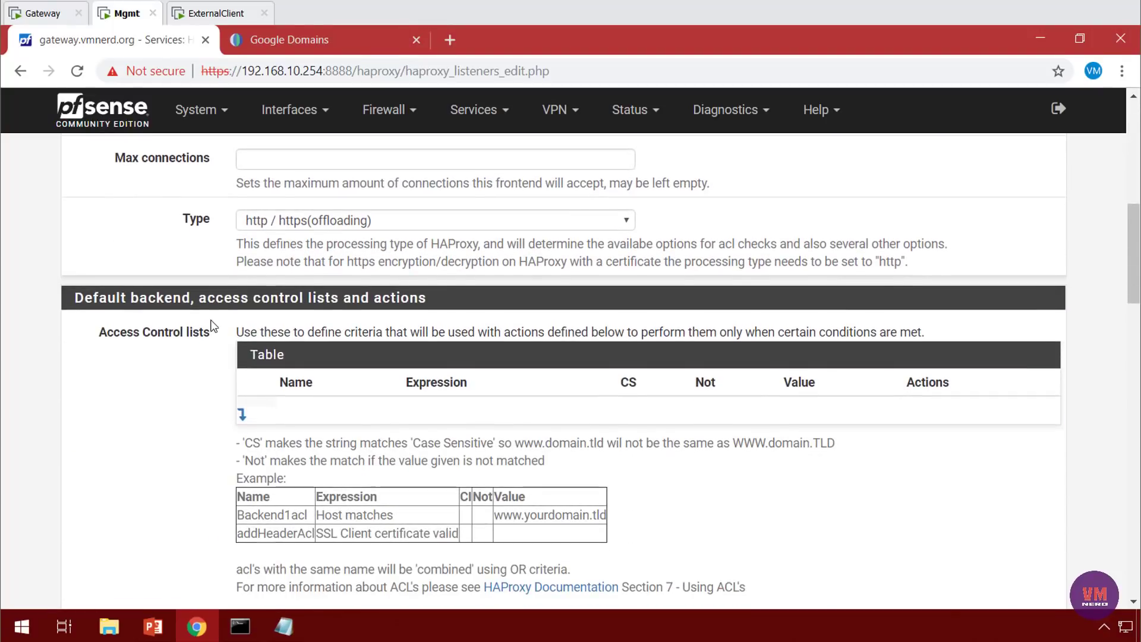
Add an access control list entry named ACME, leaving its expression unchanged.
click(241, 415)
click(362, 421)
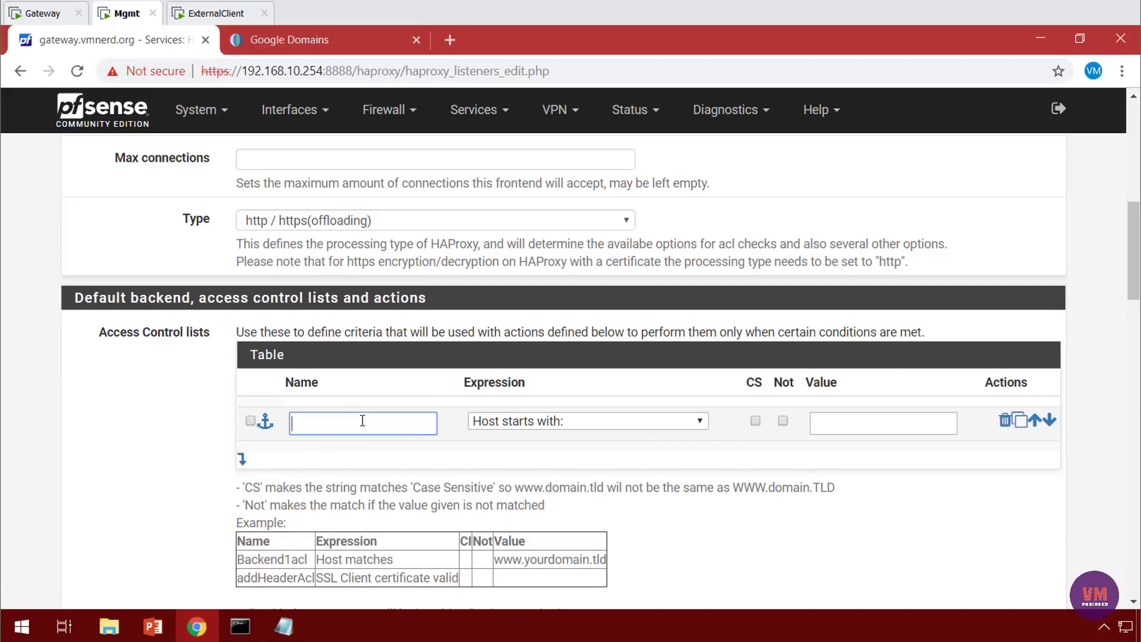
text(ACME)
click(685, 421)
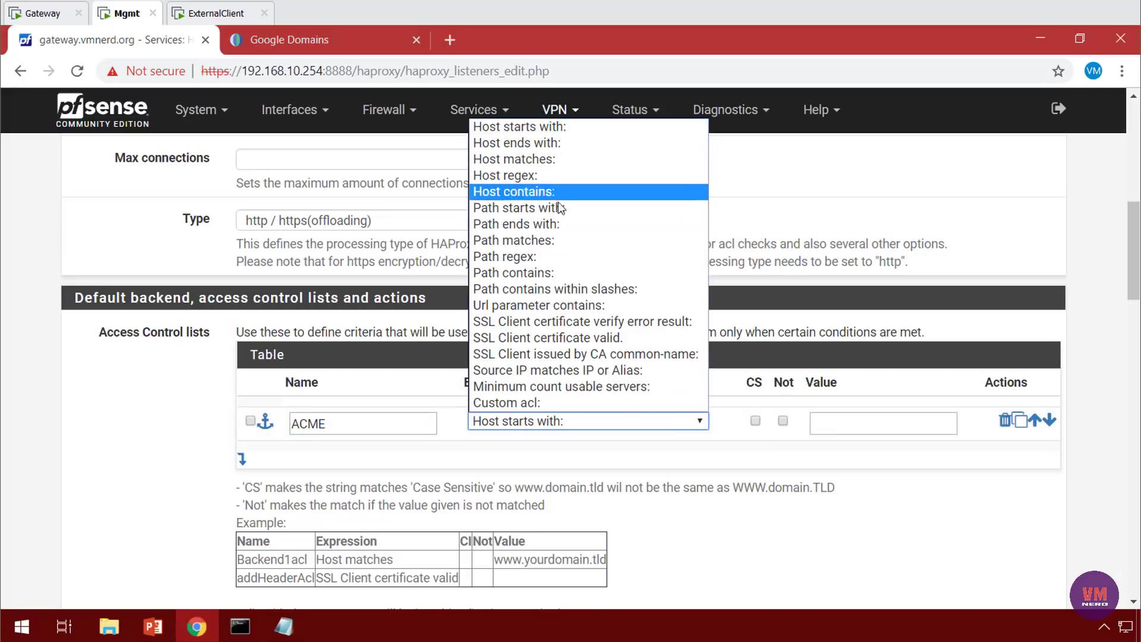
click(867, 500)
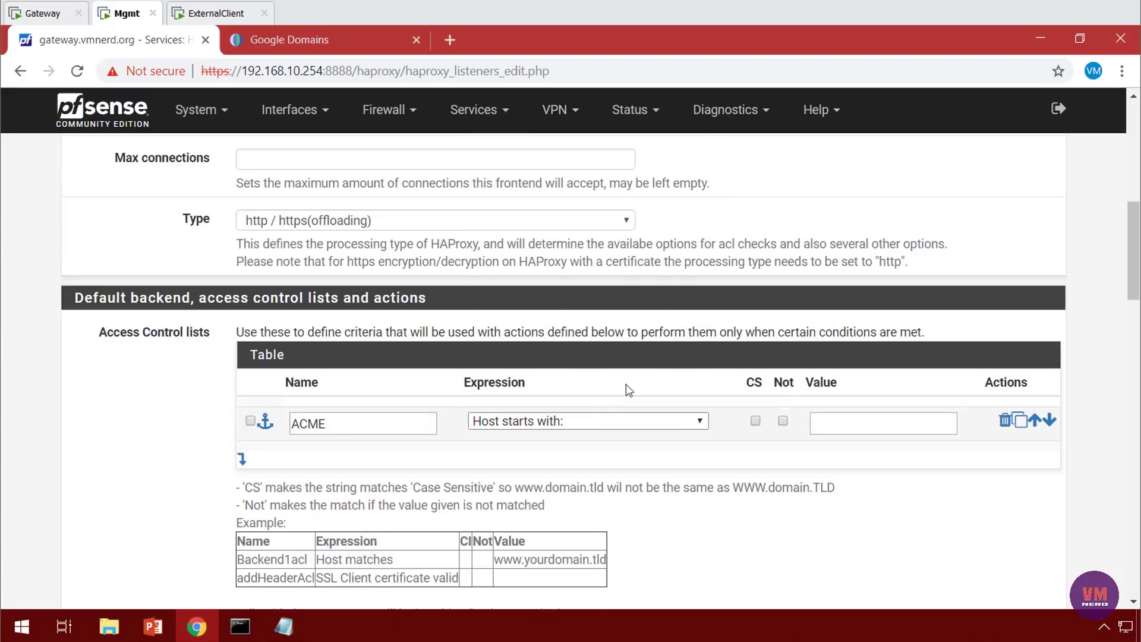
click(495, 121)
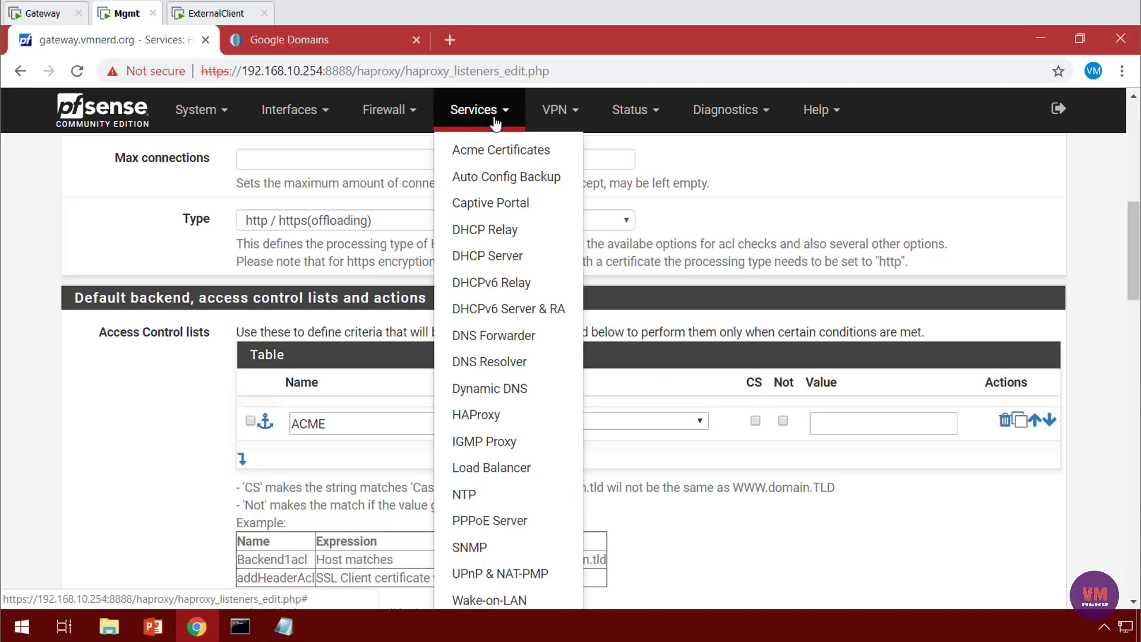
Copy the /.well-known/acme-challenge/ example path from a new ACME certificate form, then return to HAProxy.
click(501, 152)
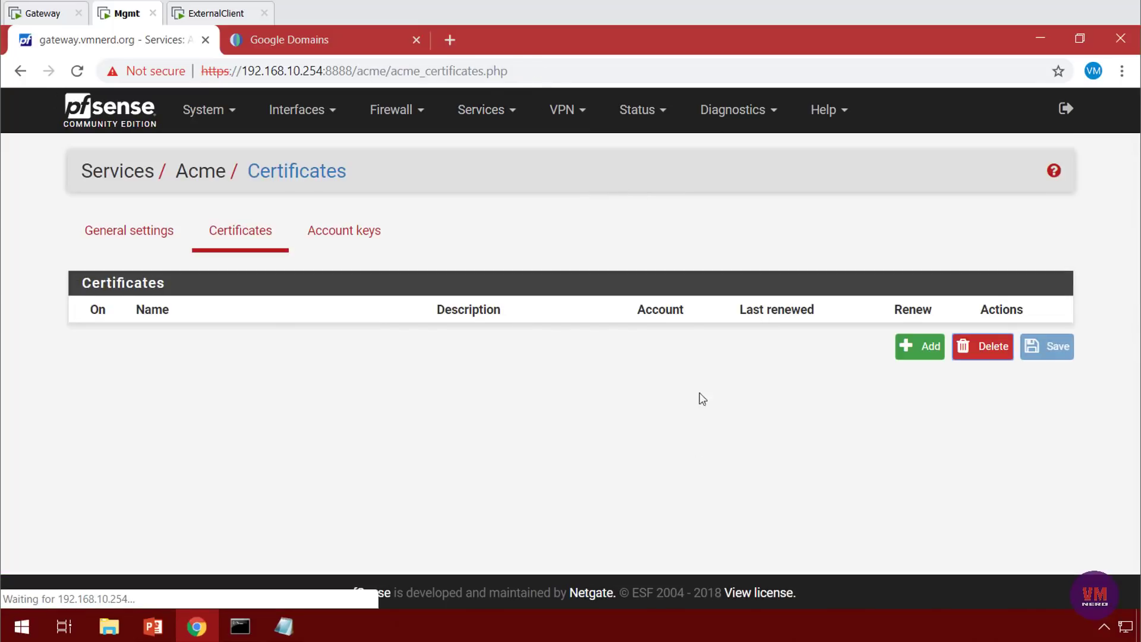
click(929, 349)
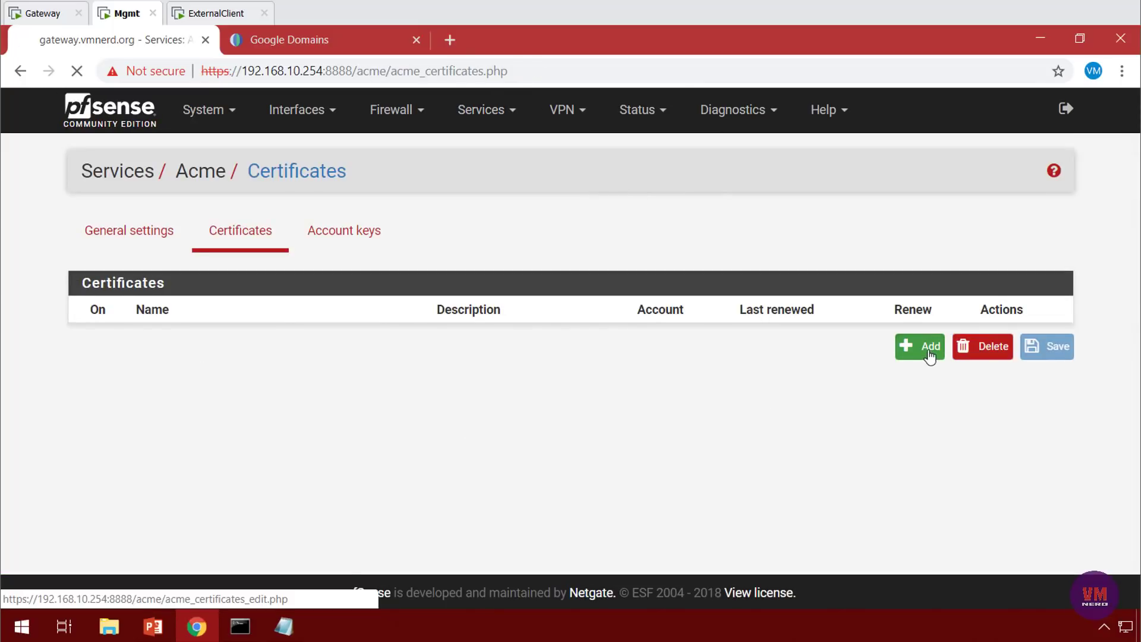
scroll(660, 389, down, 1)
scroll(654, 390, down, 5)
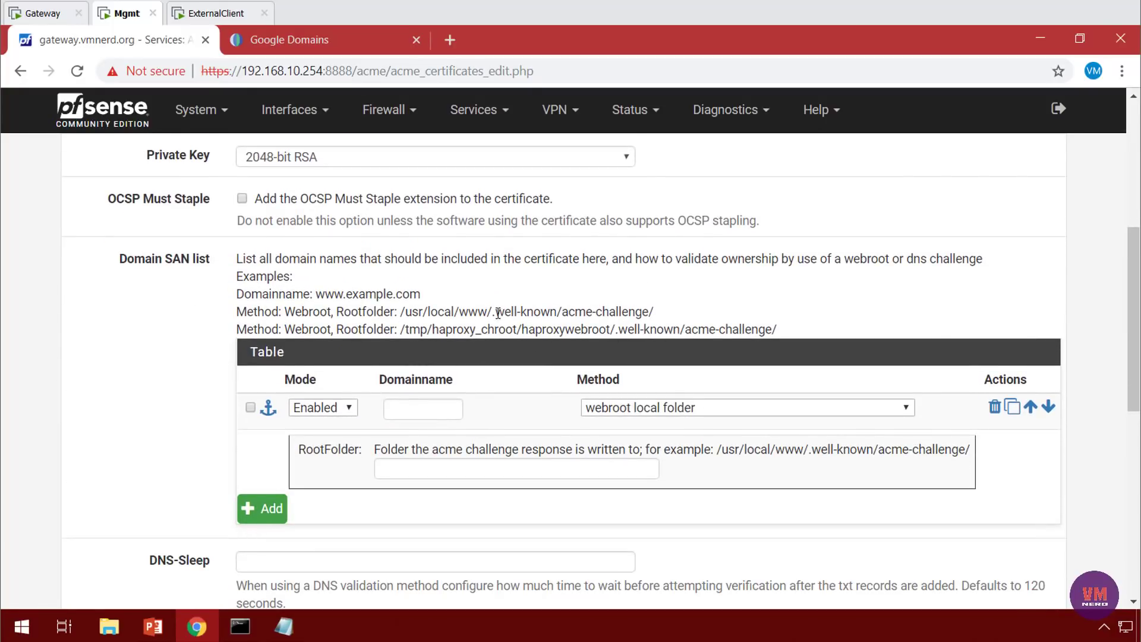
drag(489, 312, 646, 314)
right_click(646, 314)
click(655, 323)
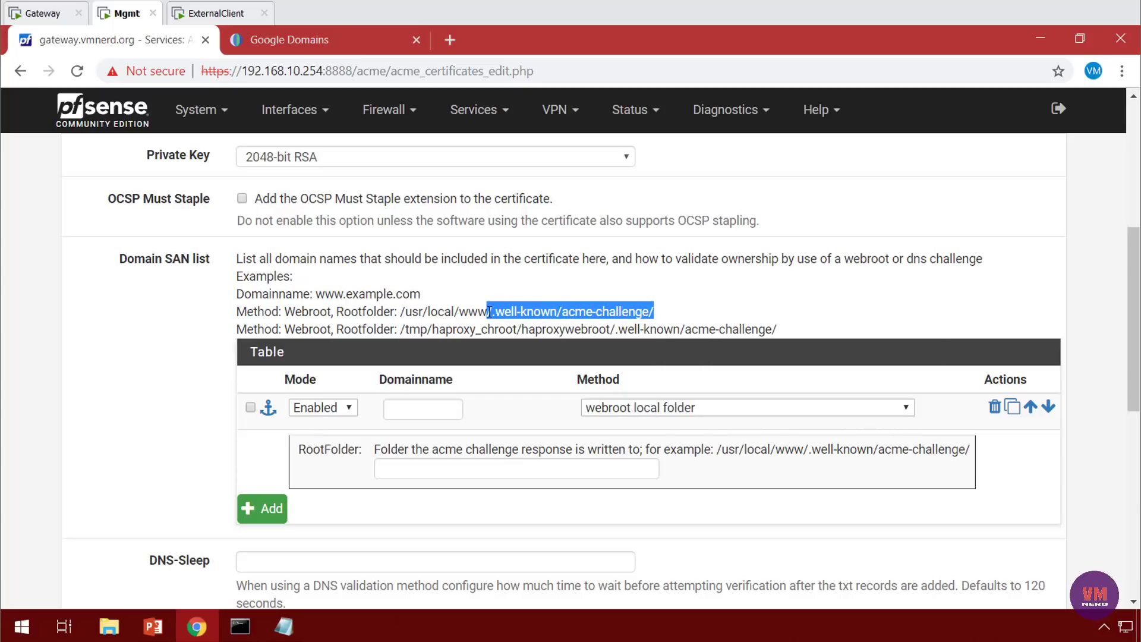
click(509, 113)
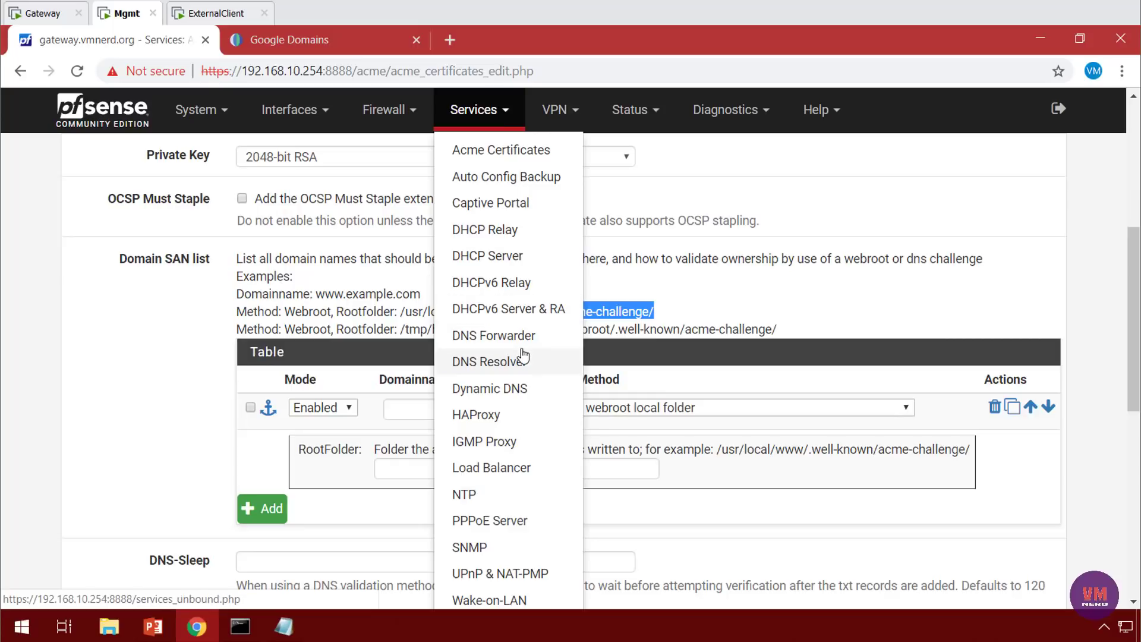
click(493, 415)
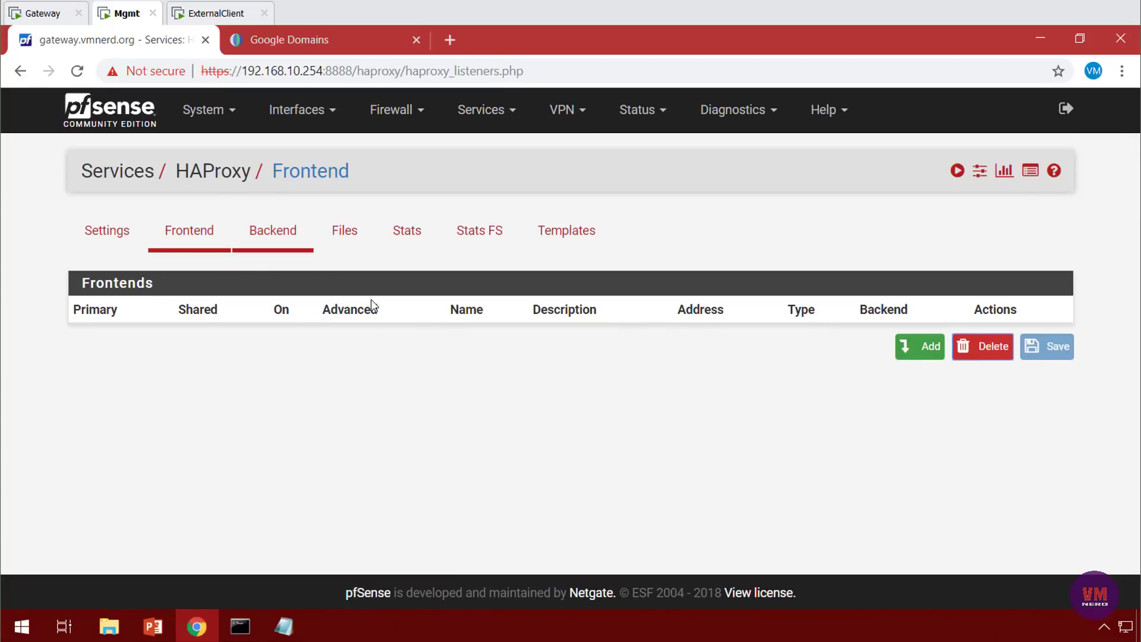
Start a new frontend named ACME-VMNERD-ORG-PROD again.
click(920, 350)
click(258, 324)
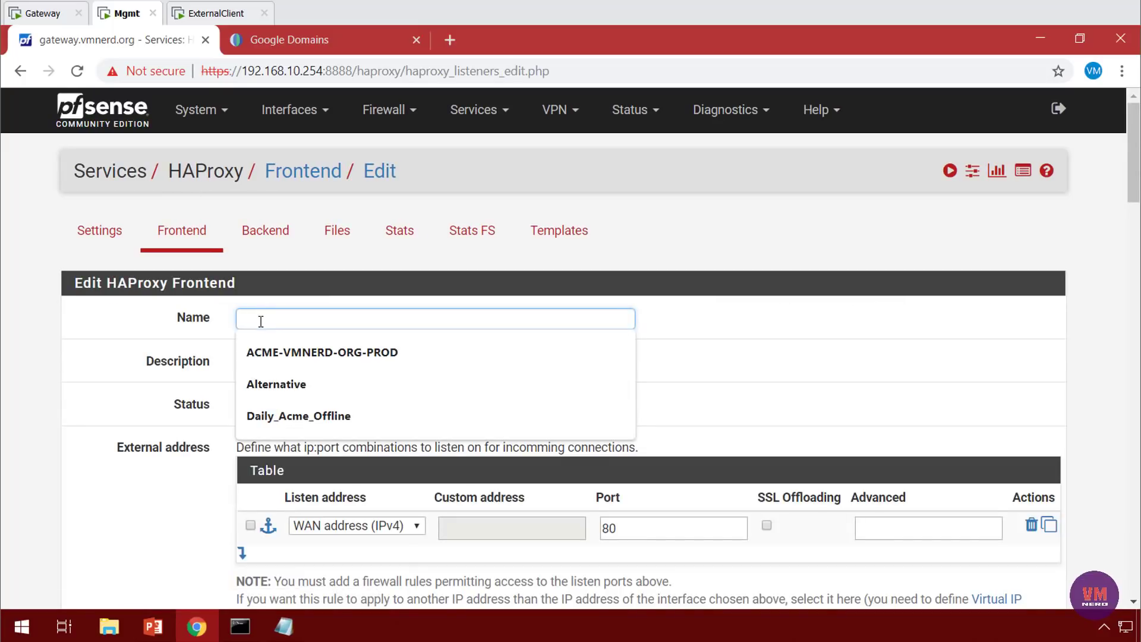
click(302, 352)
scroll(644, 377, down, 3)
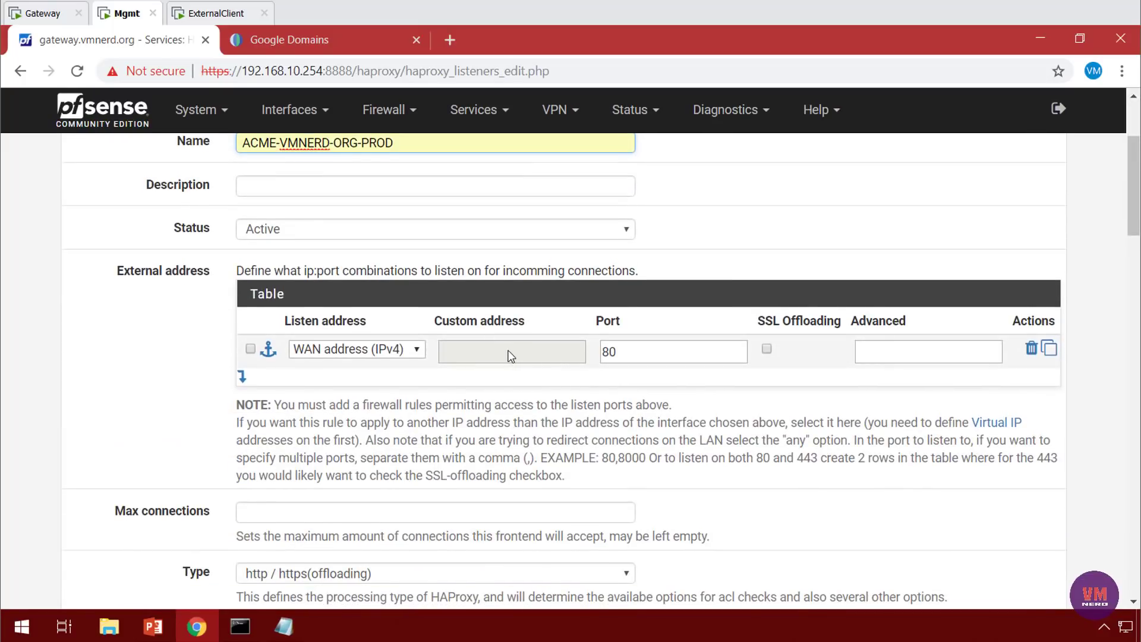
scroll(423, 374, down, 6)
Add ACL ACME with expression 'Path starts with:' and value /.well-known/acme-challenge/.
click(242, 414)
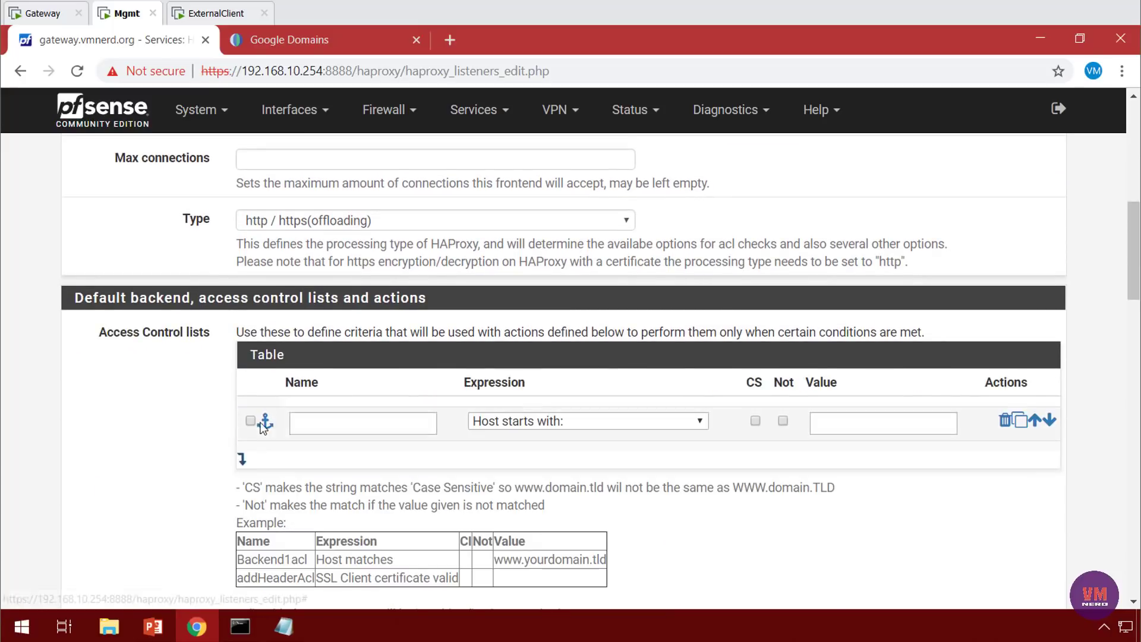
click(299, 423)
text(ACME)
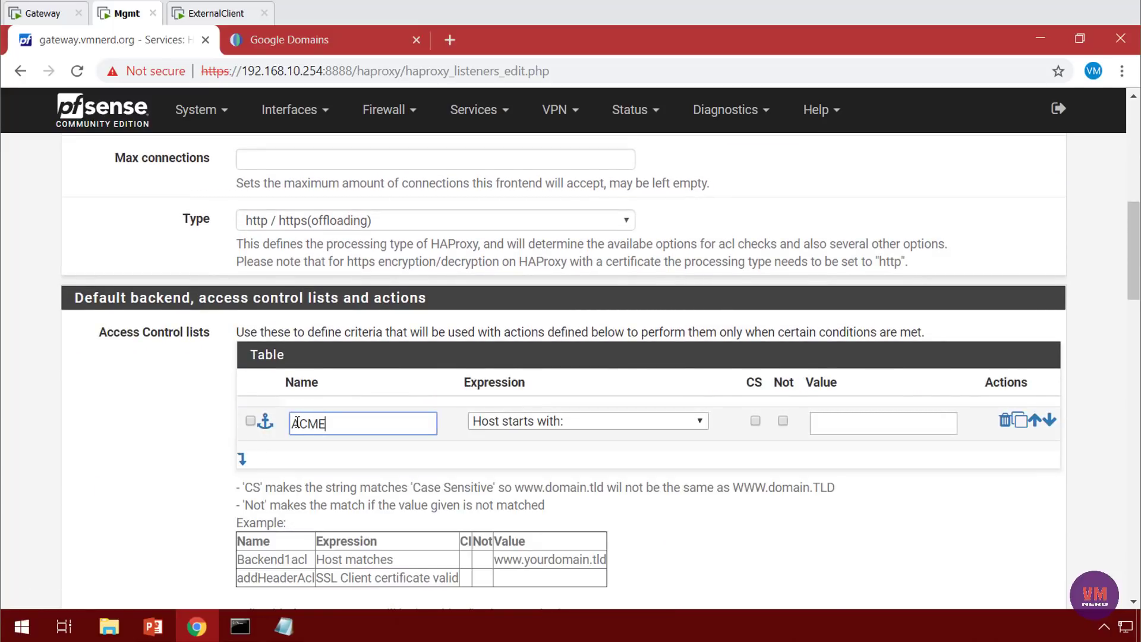
click(607, 422)
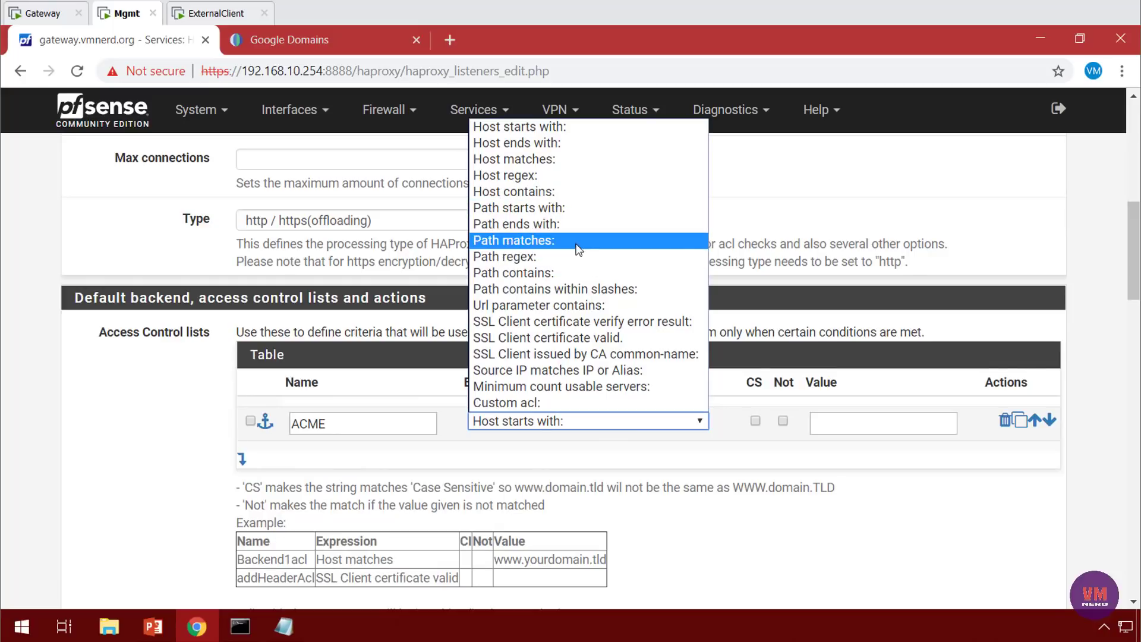
click(571, 209)
click(845, 427)
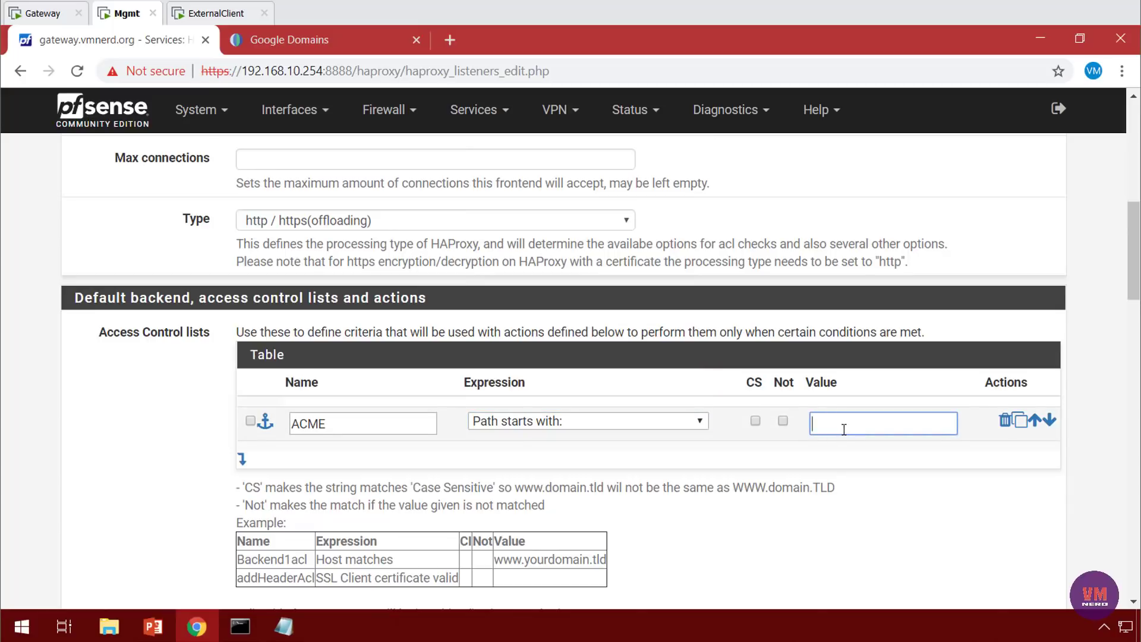
text(/.well-known/acme-challenge/)
scroll(264, 406, down, 3)
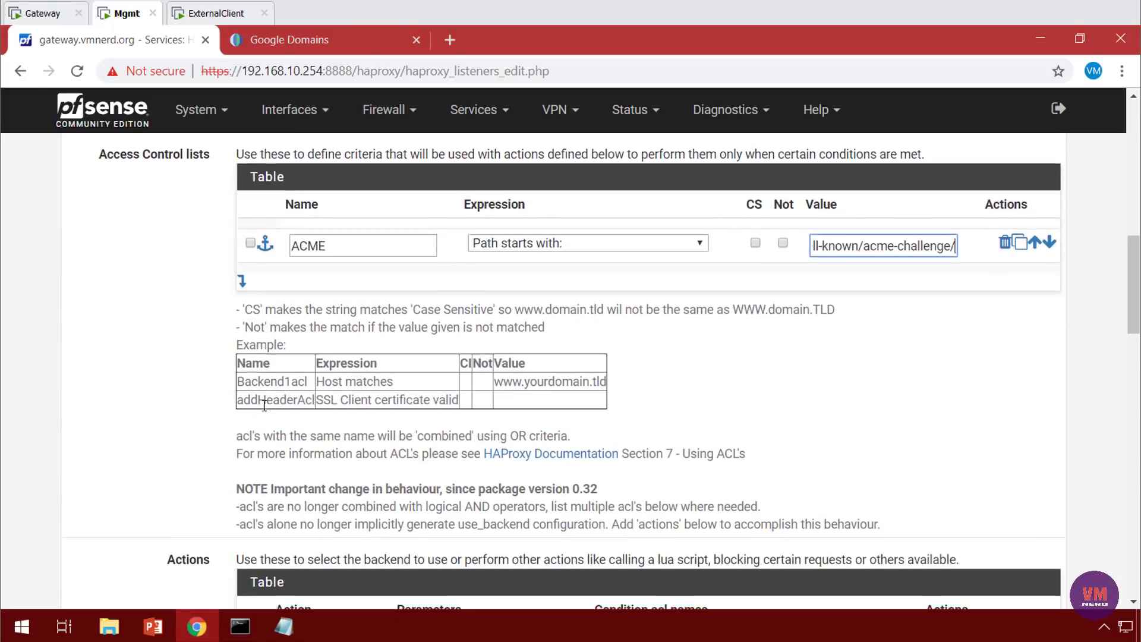
scroll(264, 406, down, 2)
scroll(249, 480, down, 2)
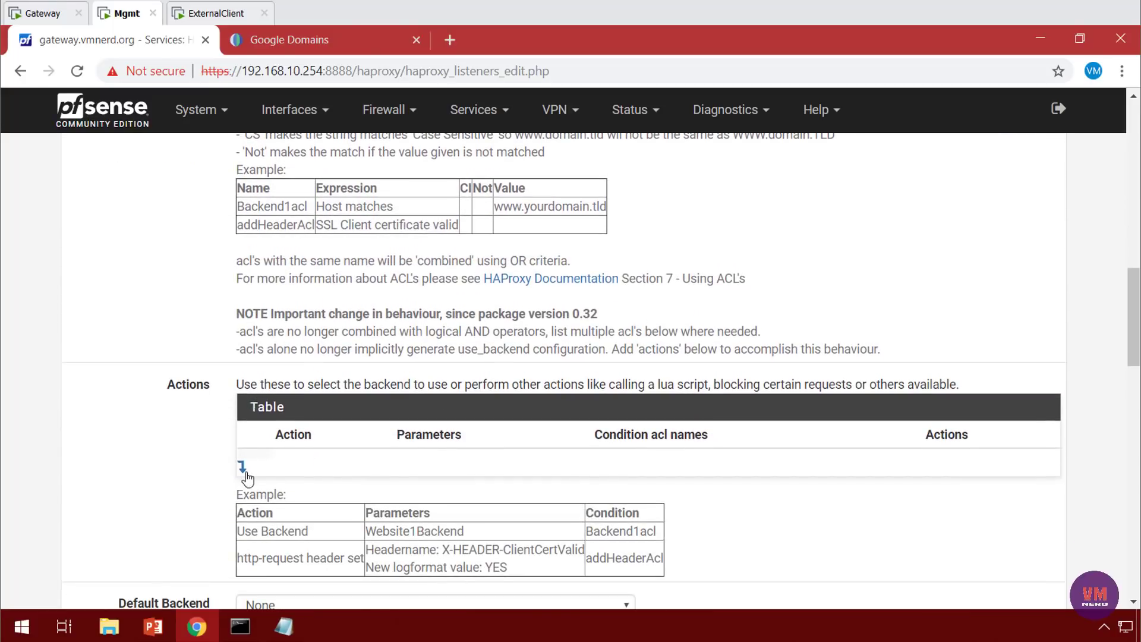
Add a Use Backend action to ACME-VMNERD-ORG-PROD conditioned on the ACME ACL.
click(242, 468)
click(771, 475)
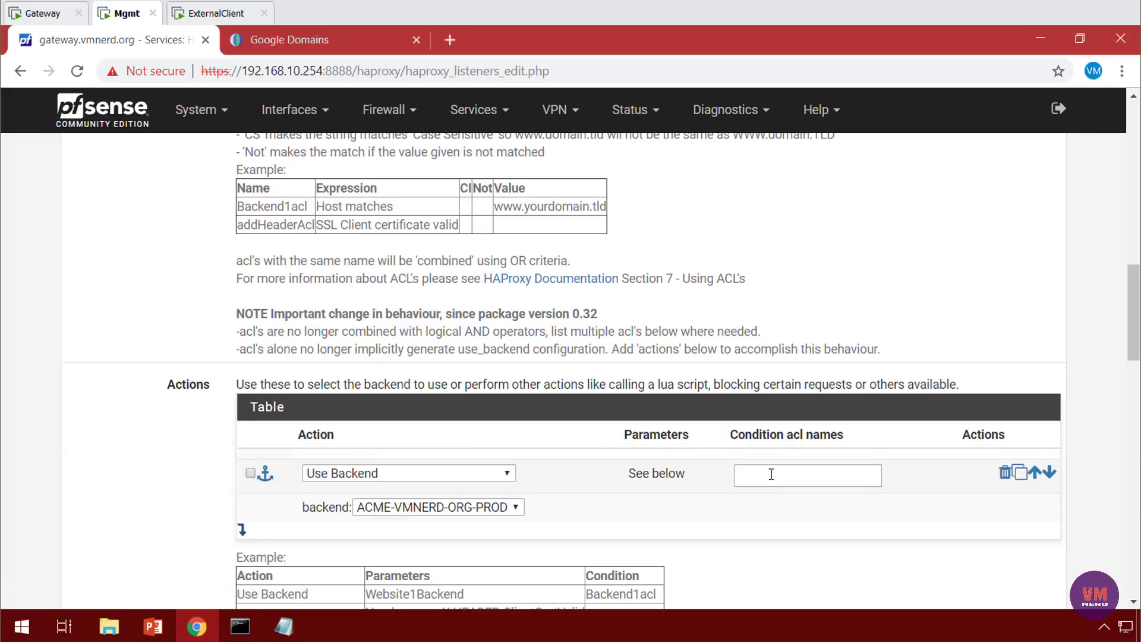
click(789, 519)
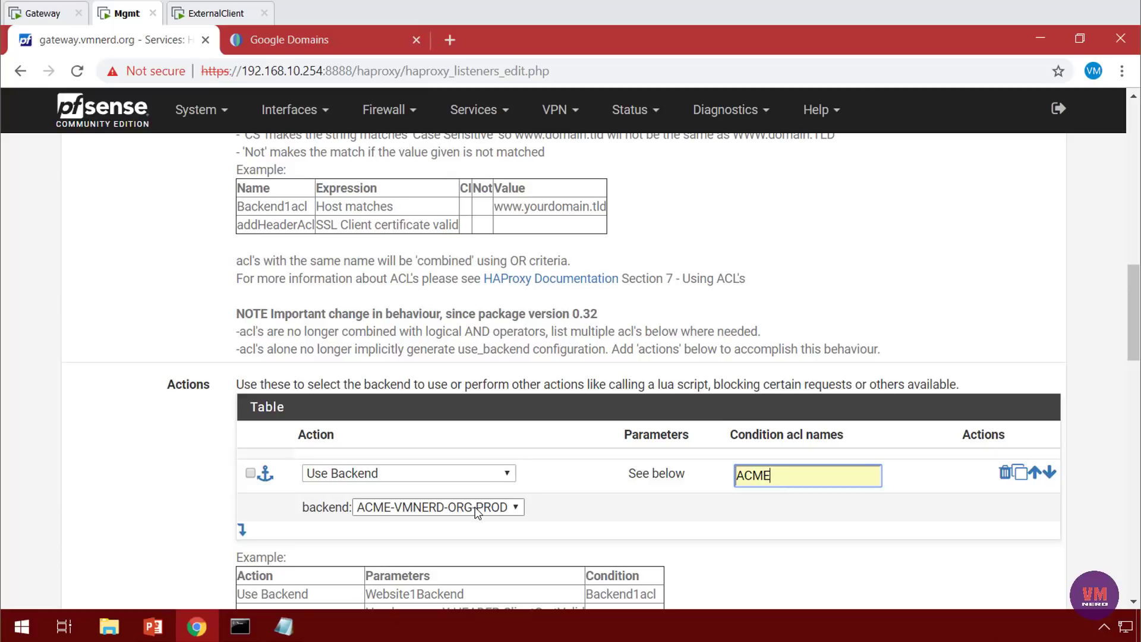
scroll(585, 466, down, 1)
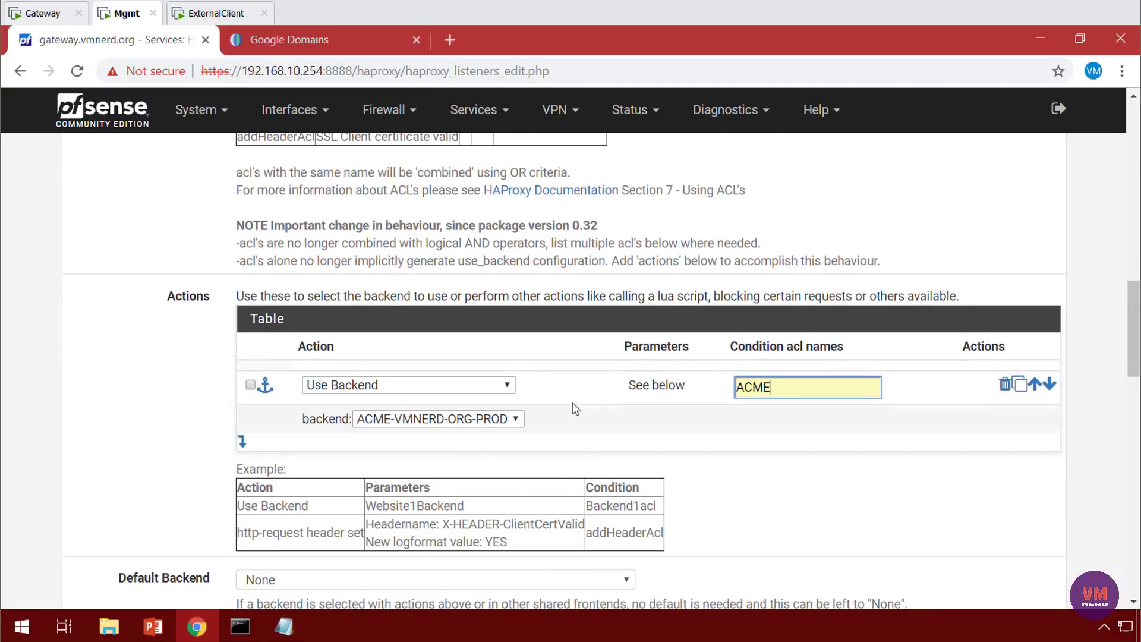
scroll(702, 404, up, 3)
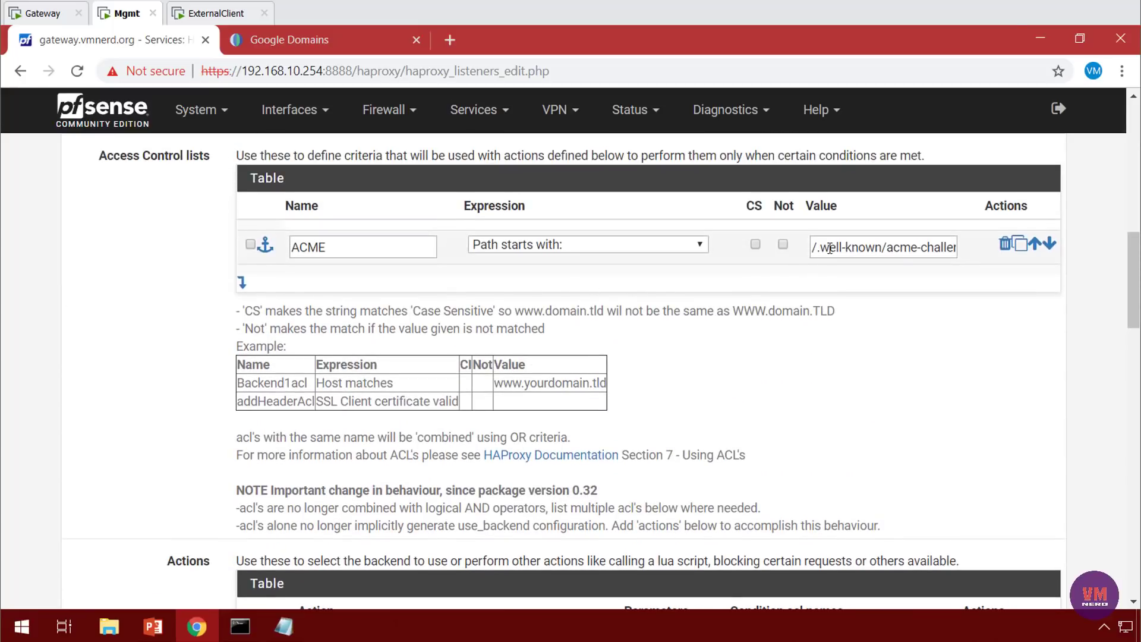
scroll(83, 273, down, 5)
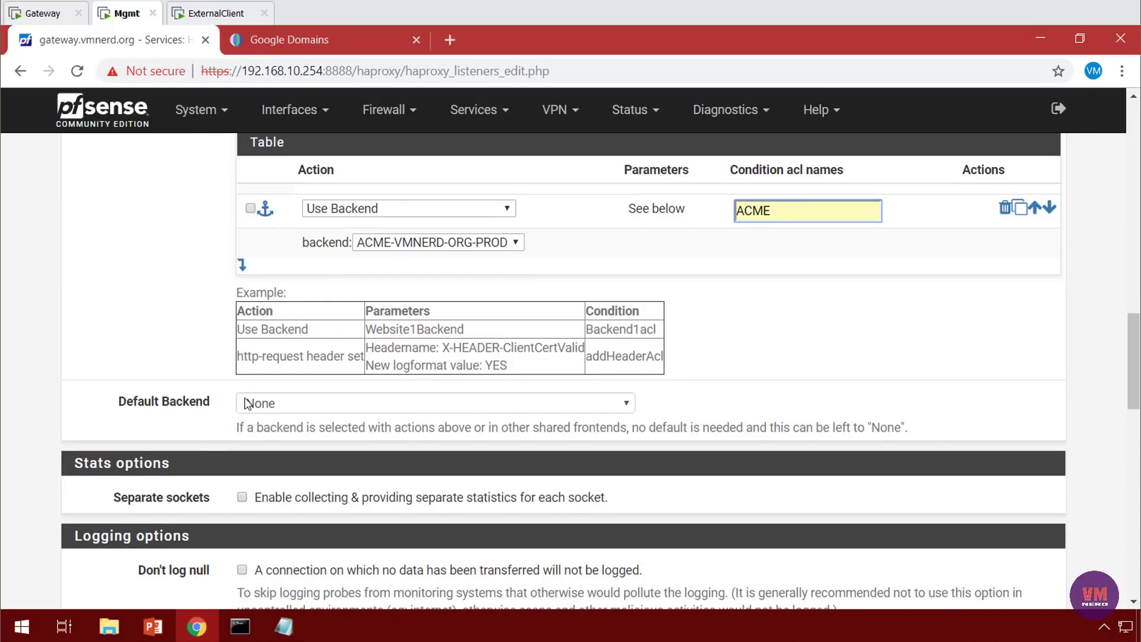
scroll(200, 397, down, 2)
scroll(198, 397, down, 6)
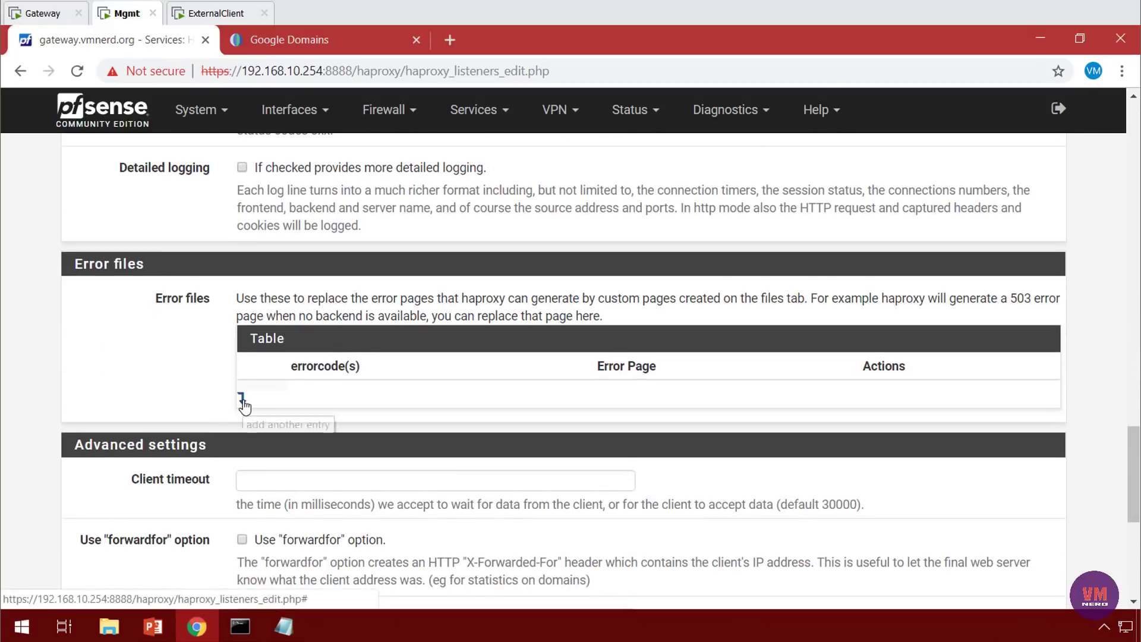
Map error code 503 to the MAINTENANCE errorfile and enable 'Use forwardfor'.
click(243, 400)
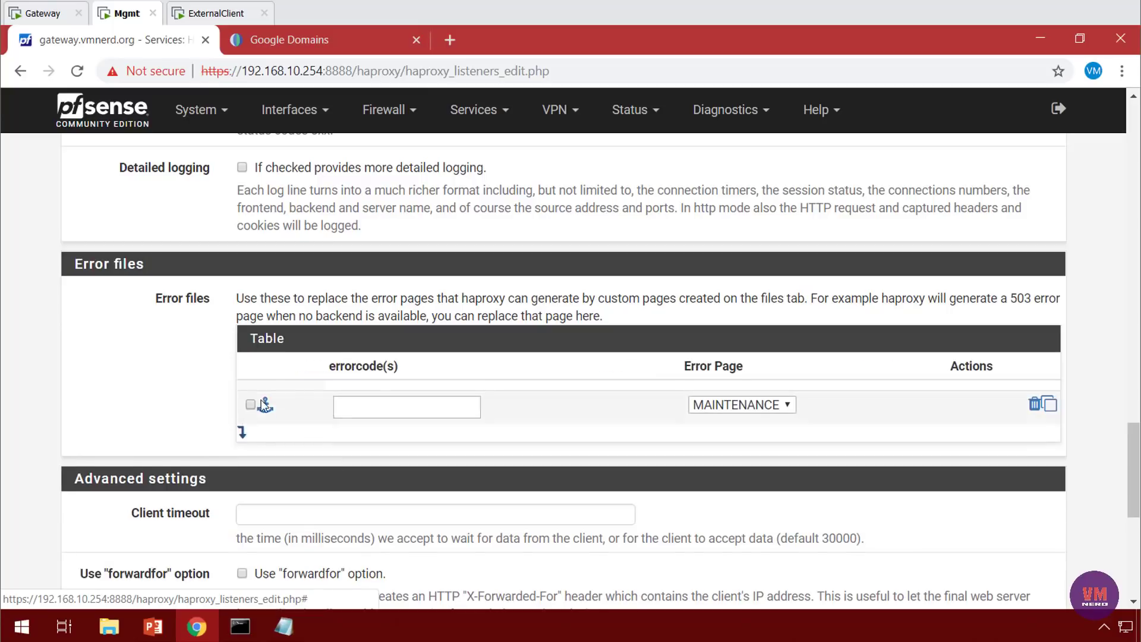
click(398, 410)
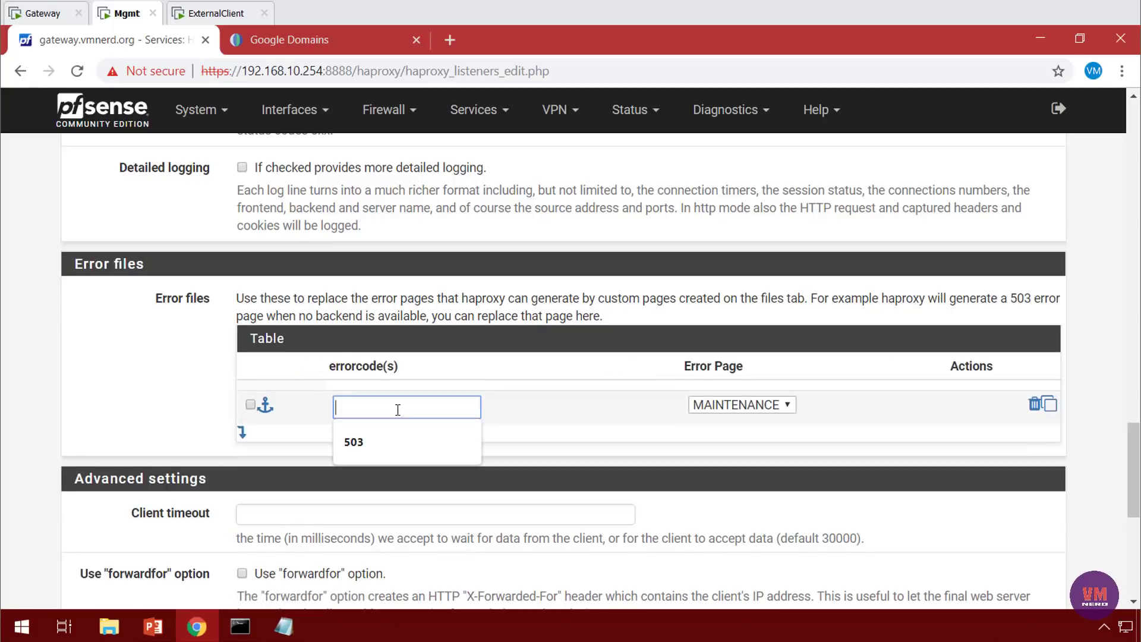
click(365, 442)
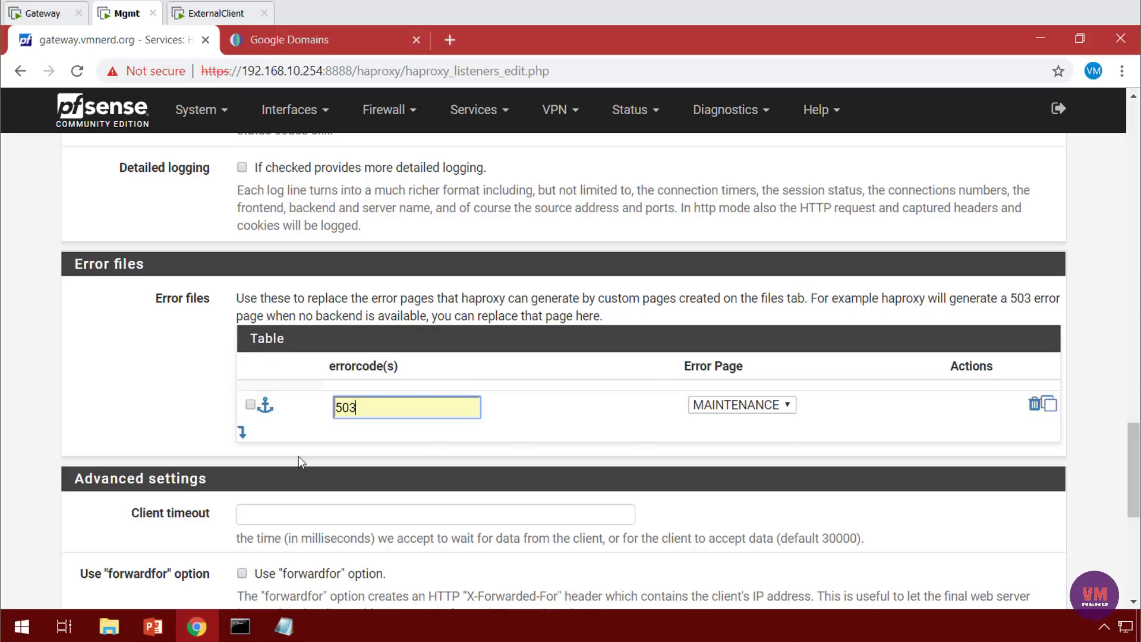
scroll(187, 445, down, 3)
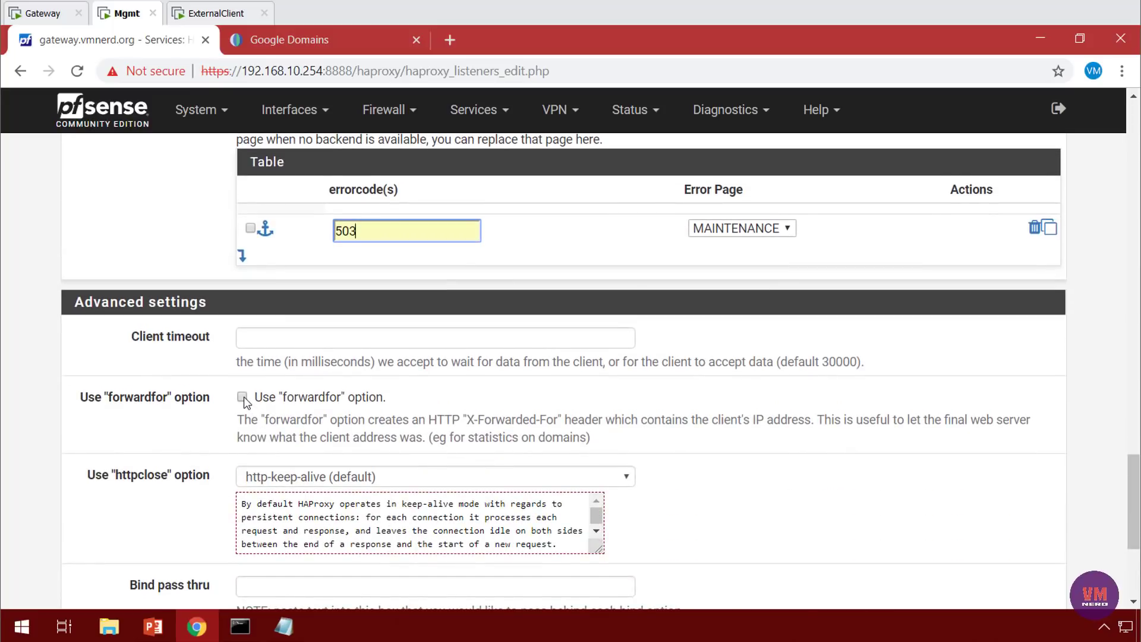
click(242, 397)
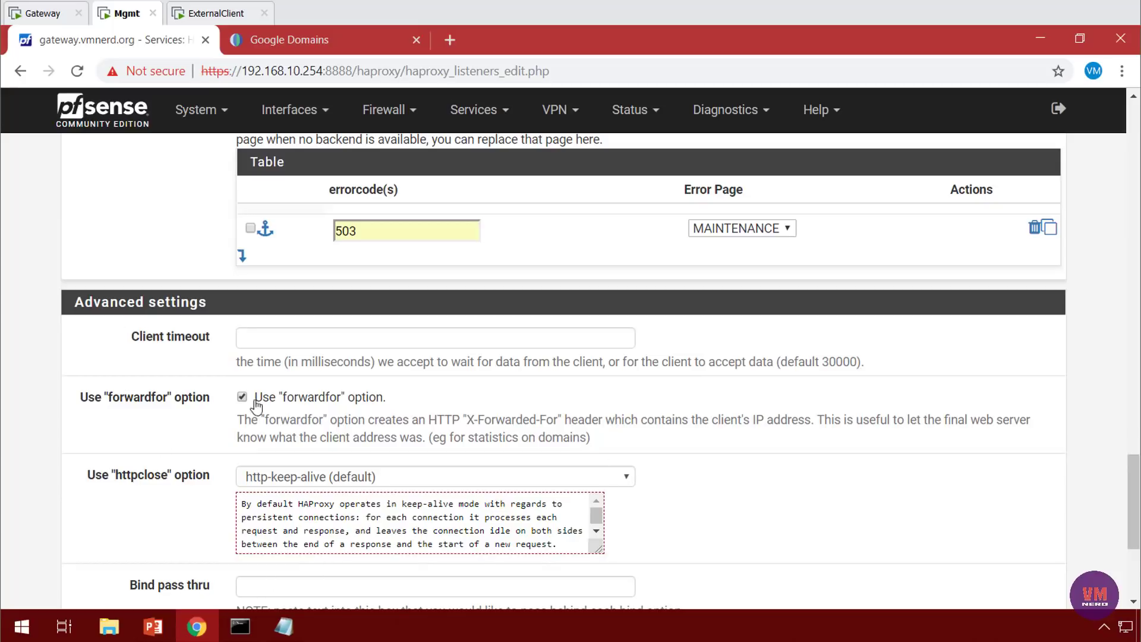
Save the ACME-VMNERD-ORG-PROD frontend and apply the HAProxy changes.
scroll(104, 413, down, 3)
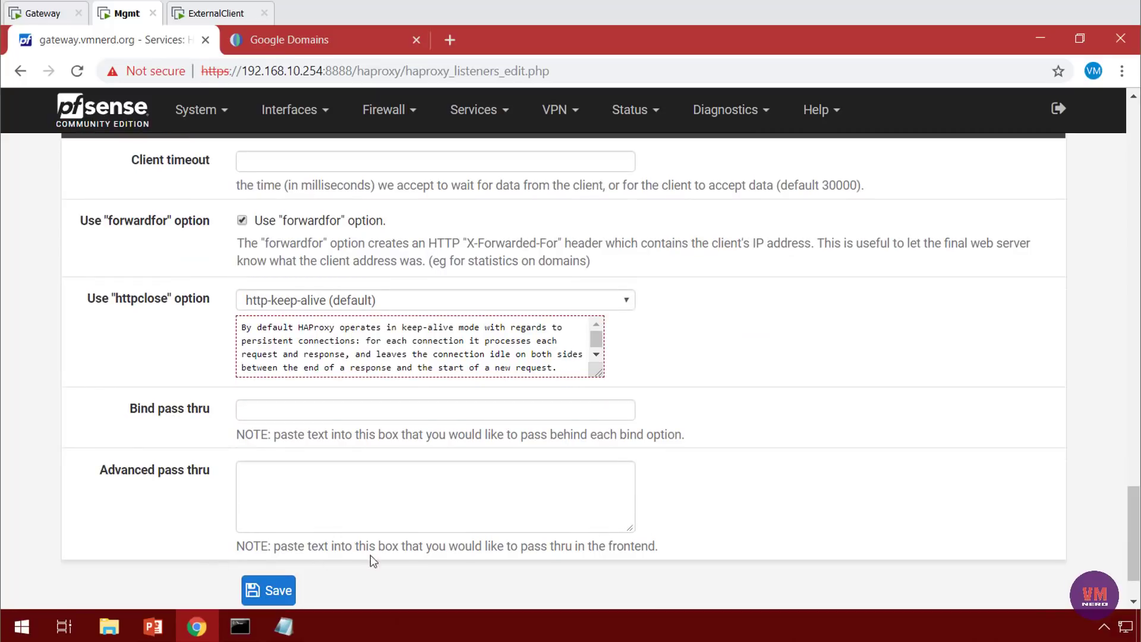
scroll(413, 542, down, 2)
click(273, 528)
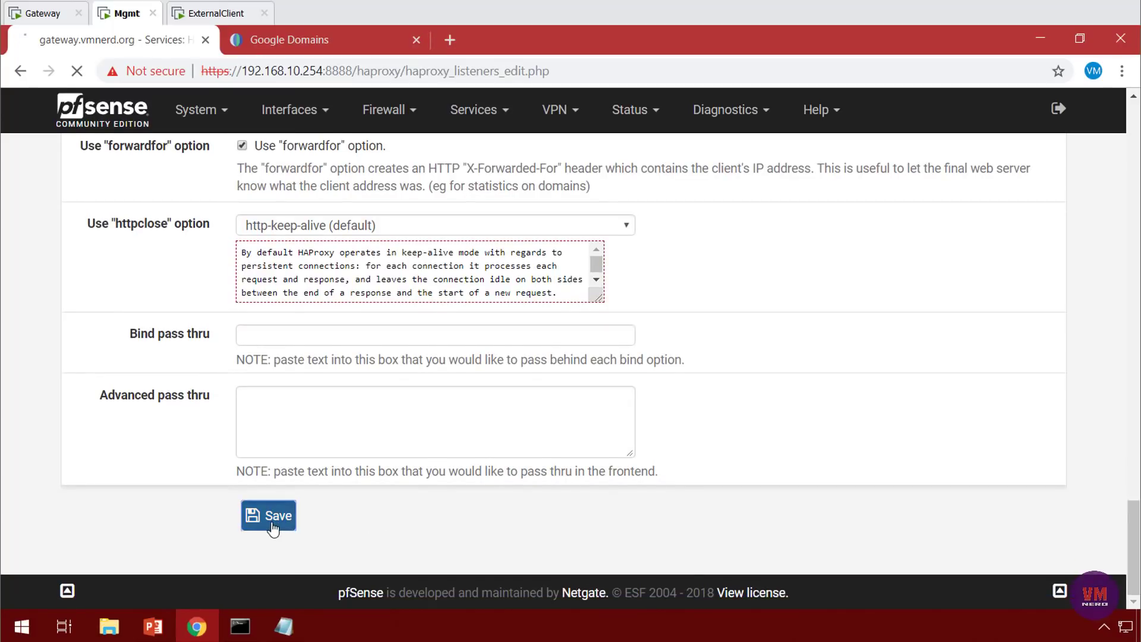
click(987, 248)
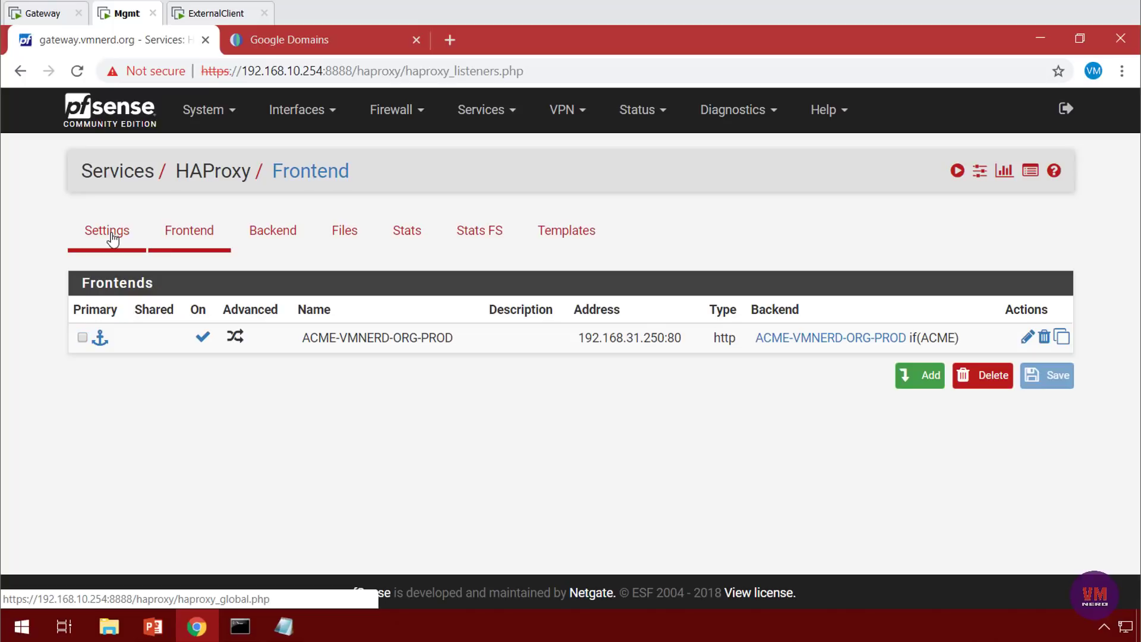
In HAProxy Settings, tick Enable HAProxy, set Maximum connections to 1000, then save and apply.
click(108, 231)
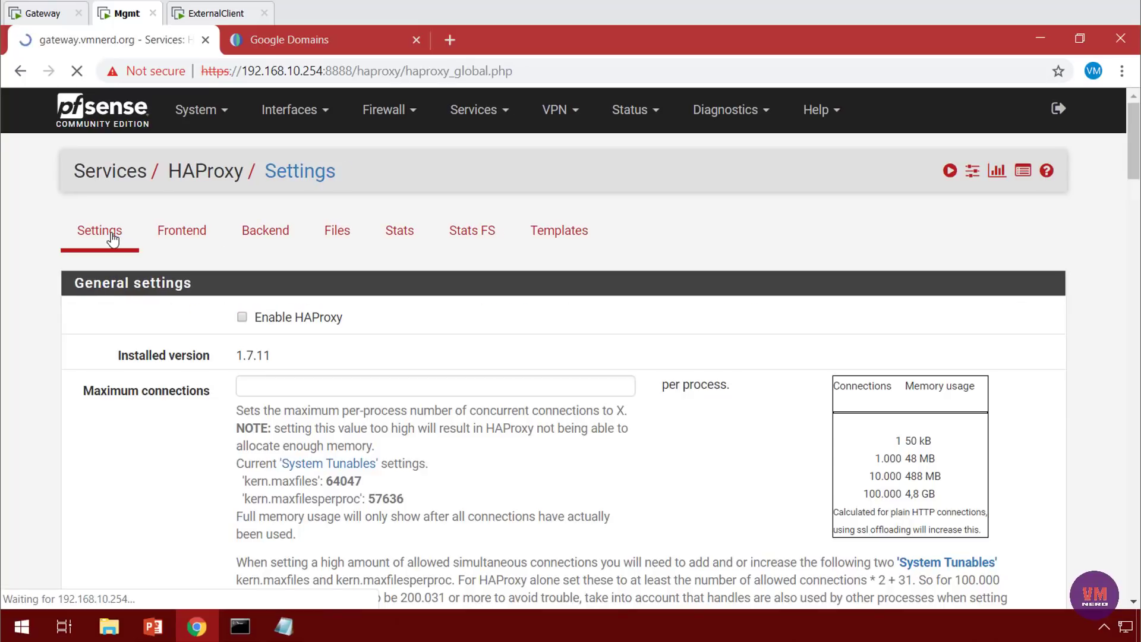
click(242, 318)
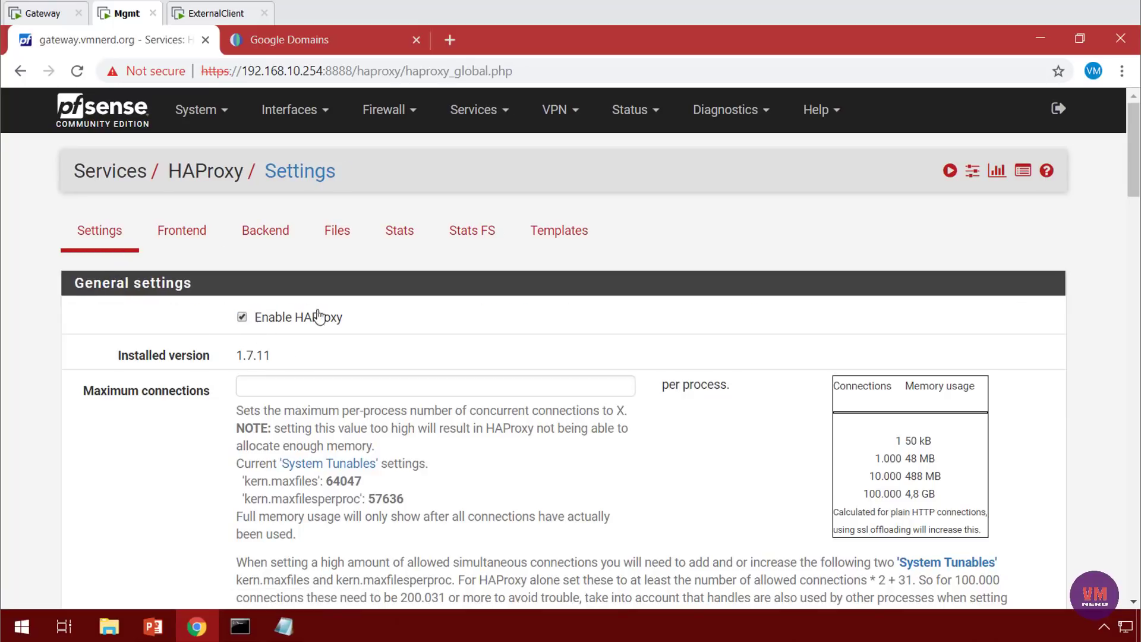
click(251, 390)
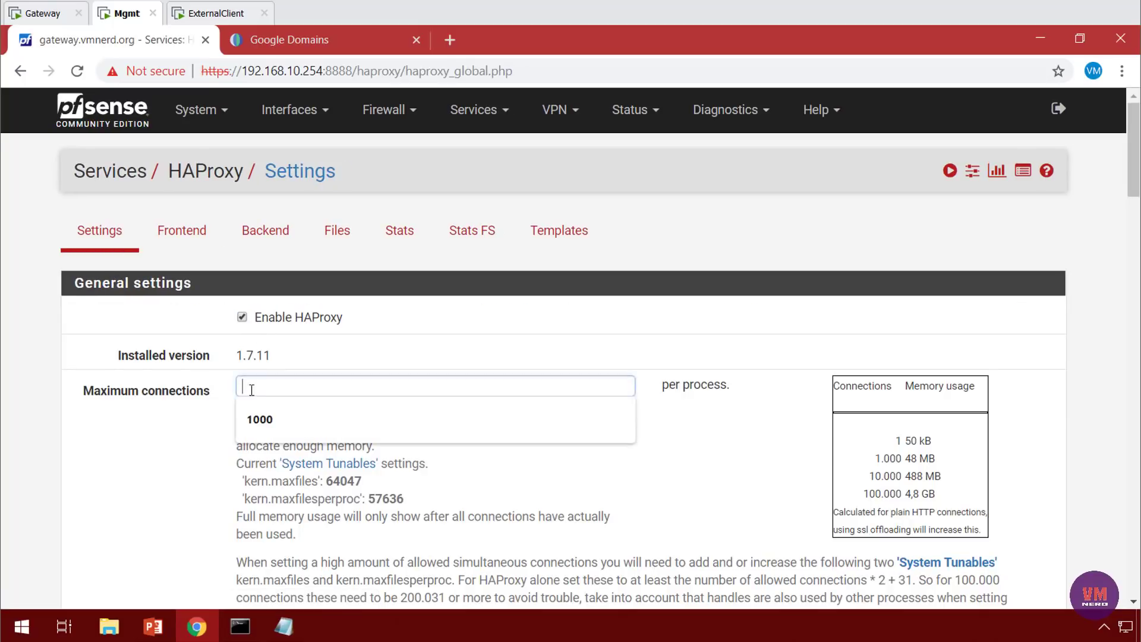
click(263, 421)
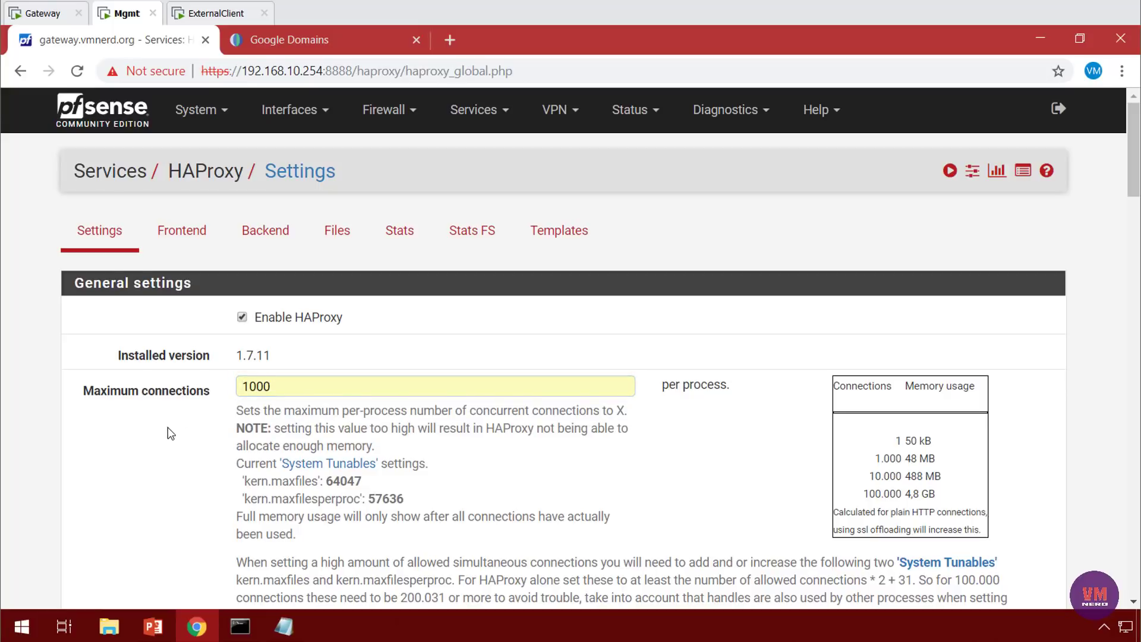
scroll(170, 434, down, 5)
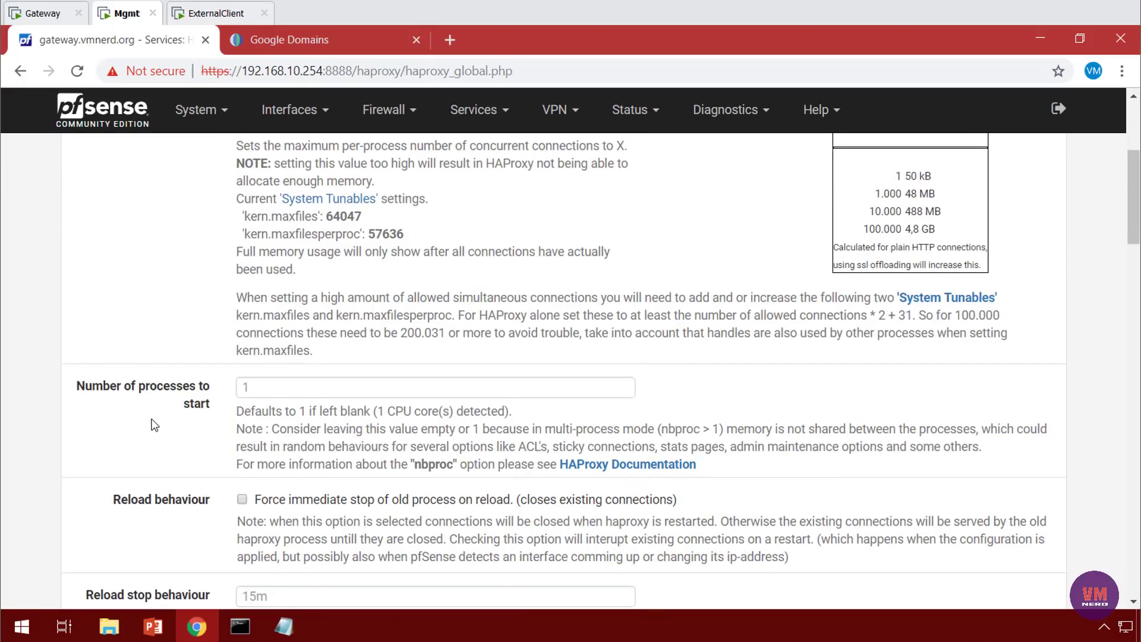
scroll(155, 424, down, 10)
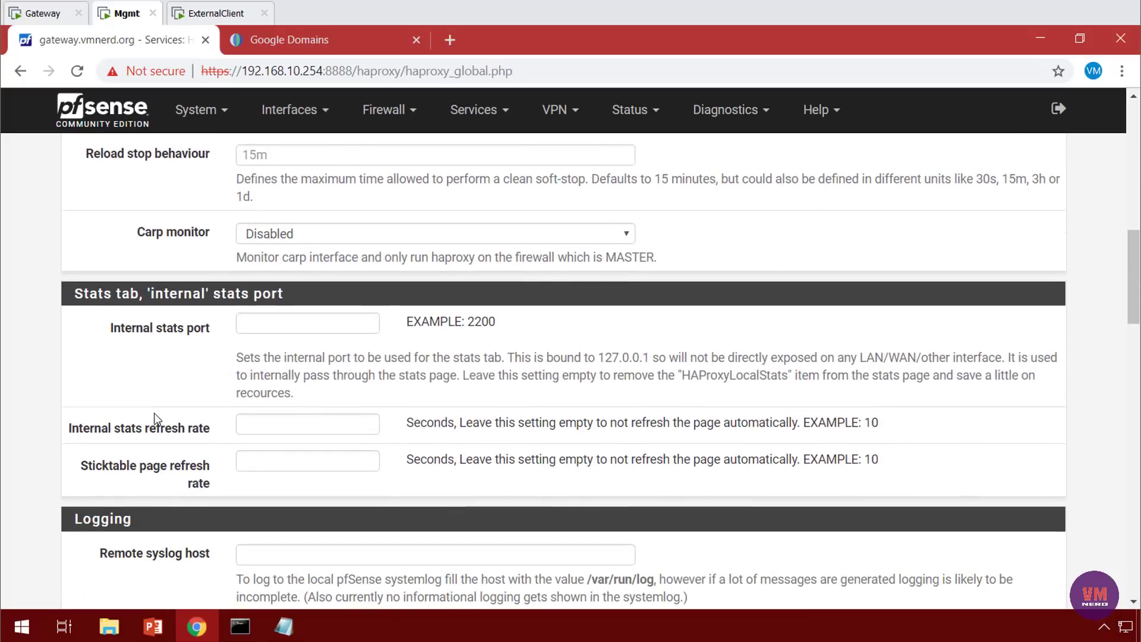
scroll(159, 391, down, 11)
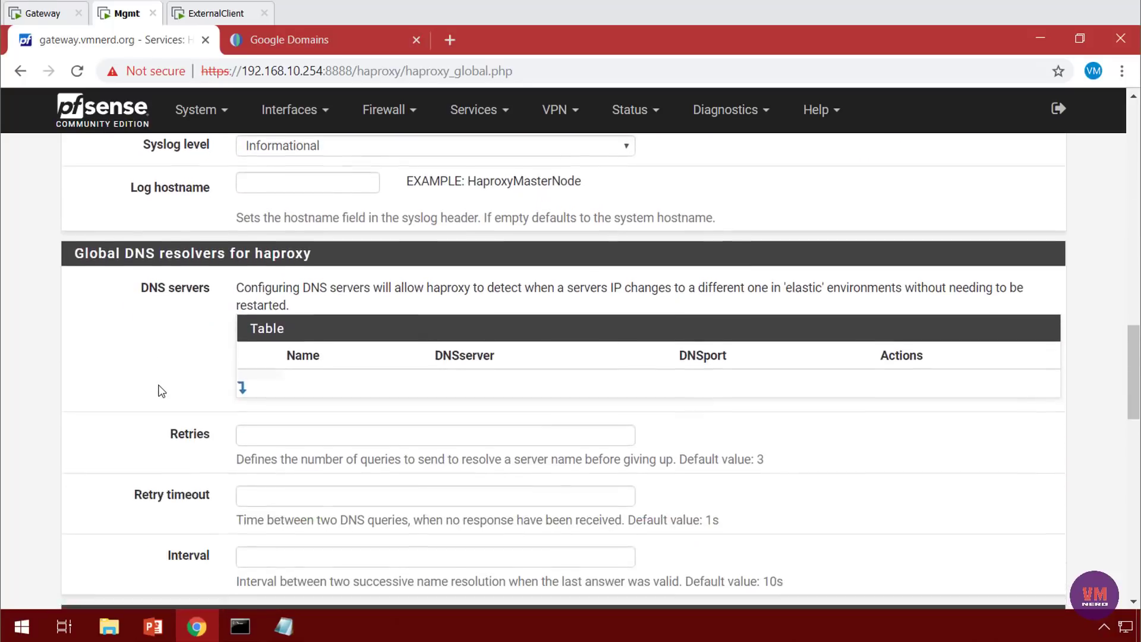
scroll(157, 388, down, 10)
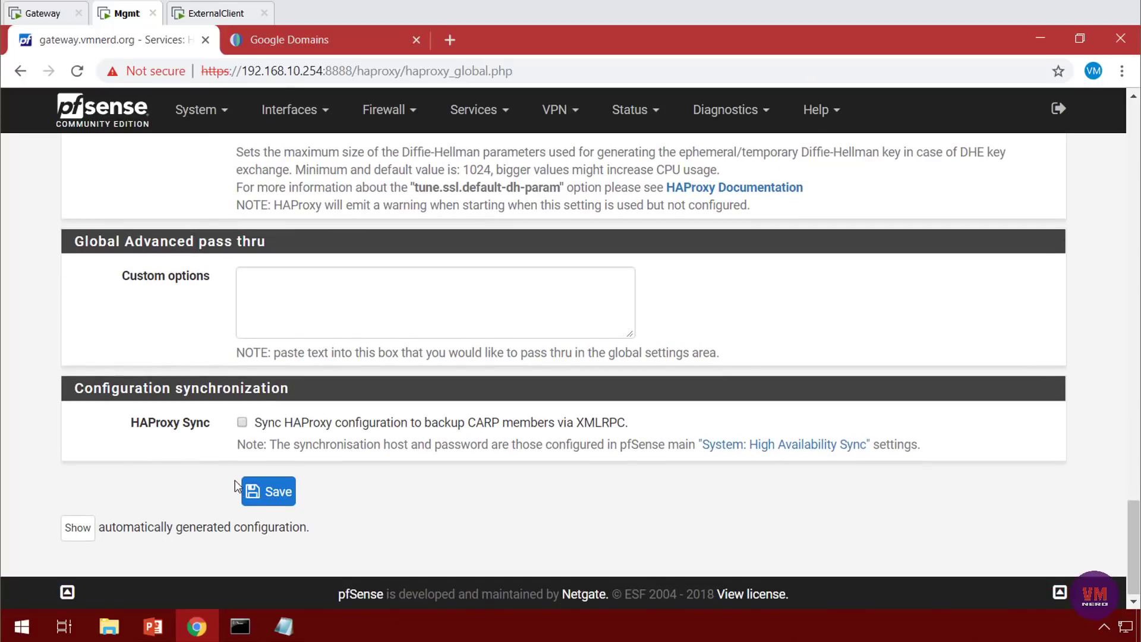
click(272, 497)
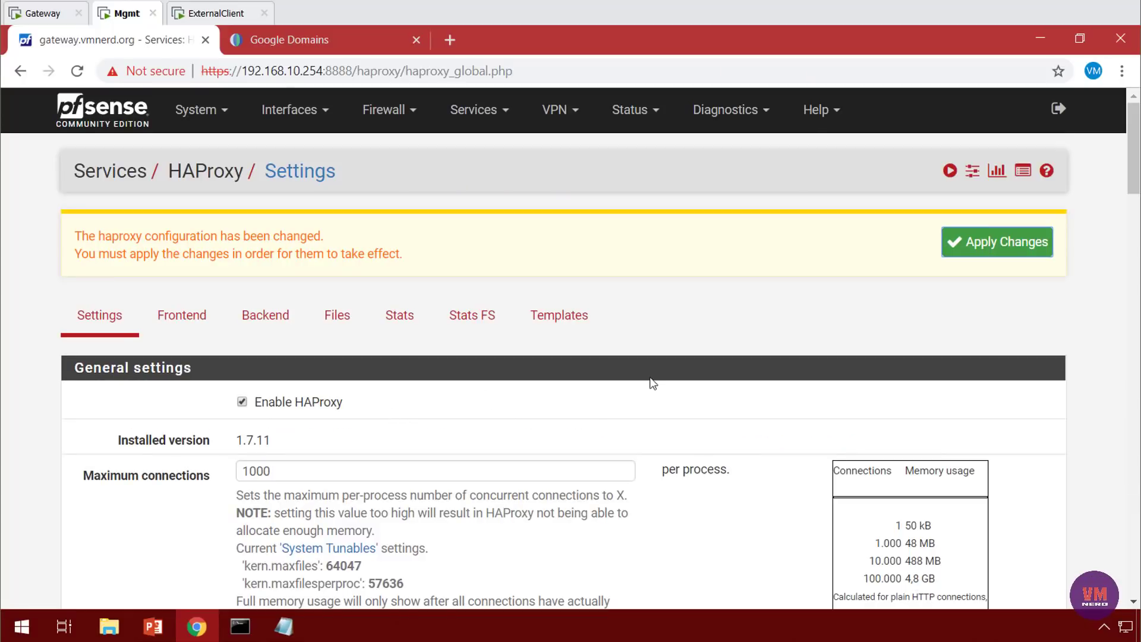
click(950, 245)
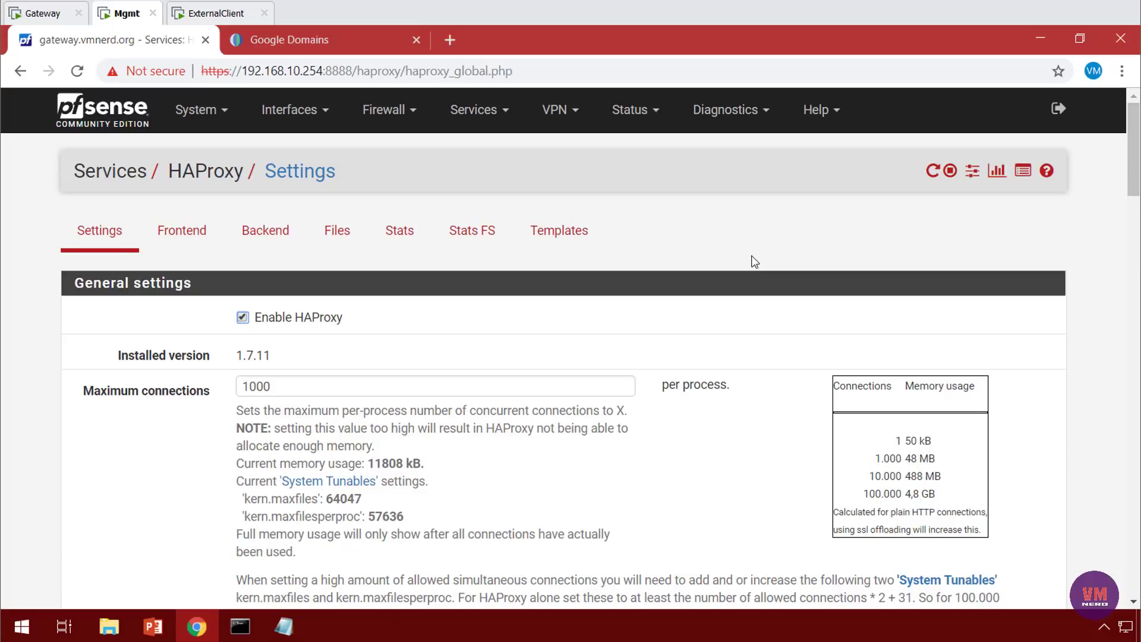
Start a new WAN firewall rule with its destination set to WAN address.
click(393, 119)
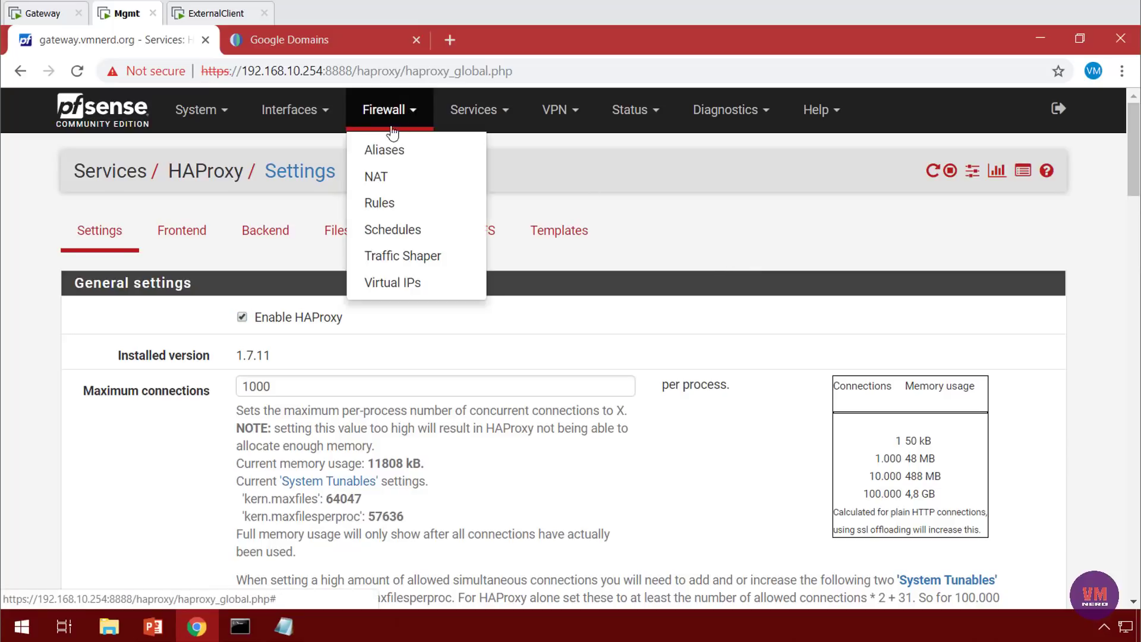
click(385, 204)
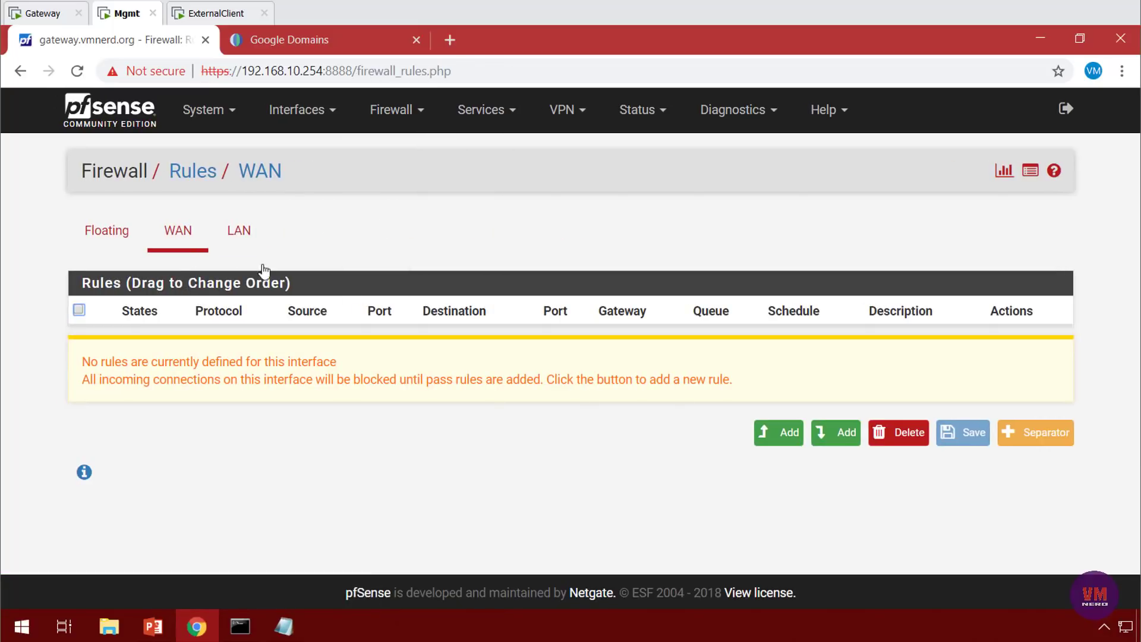
click(835, 432)
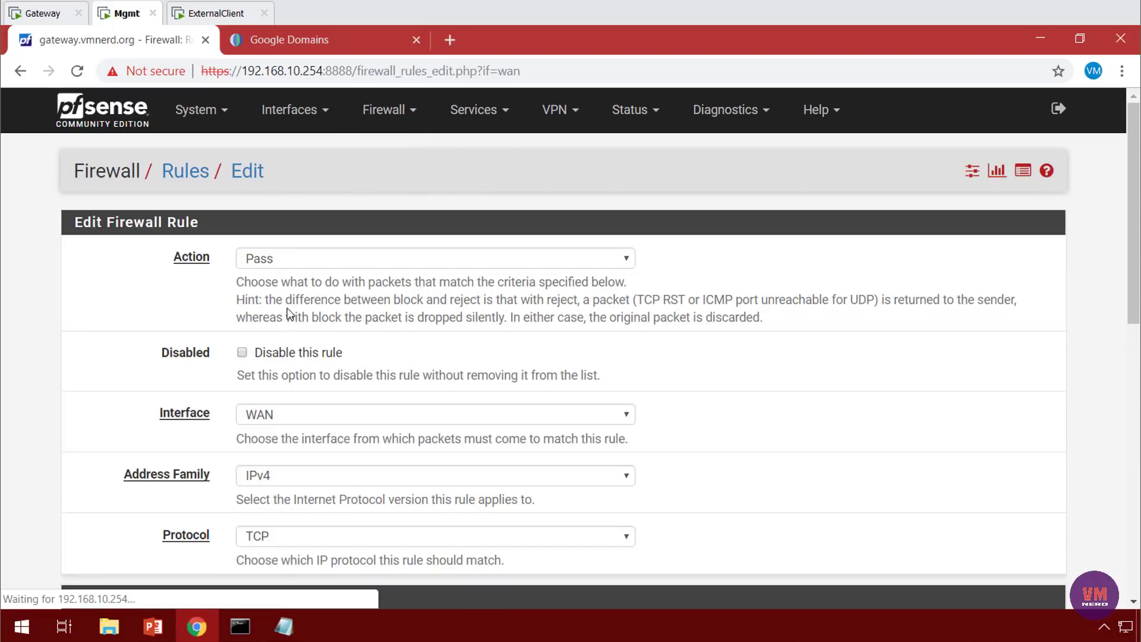
scroll(288, 312, down, 3)
scroll(484, 373, down, 2)
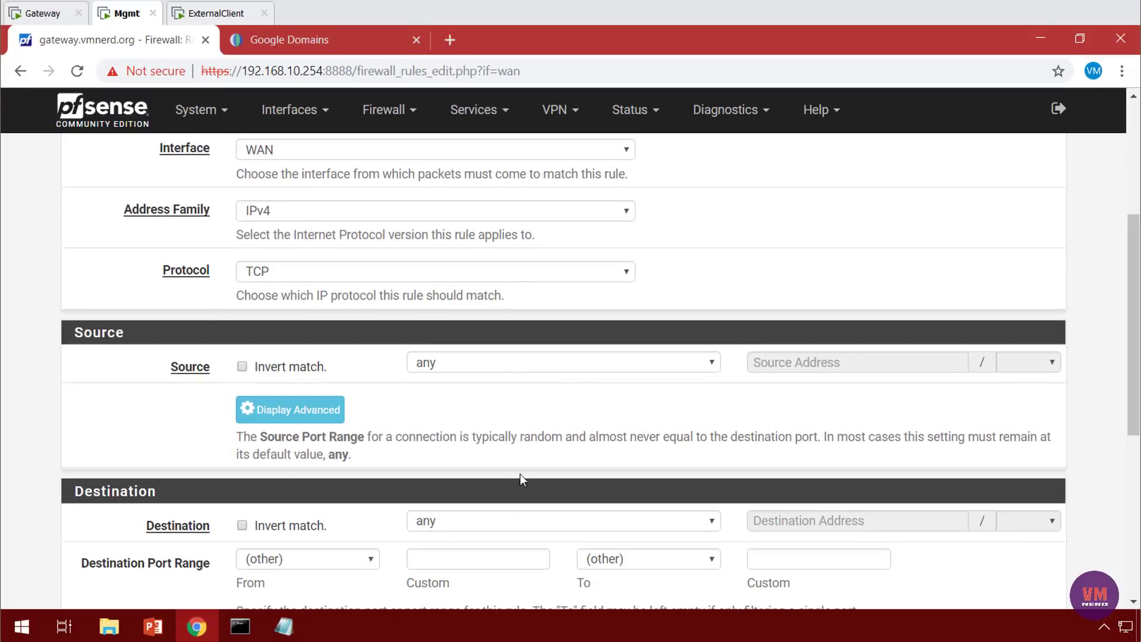
click(505, 520)
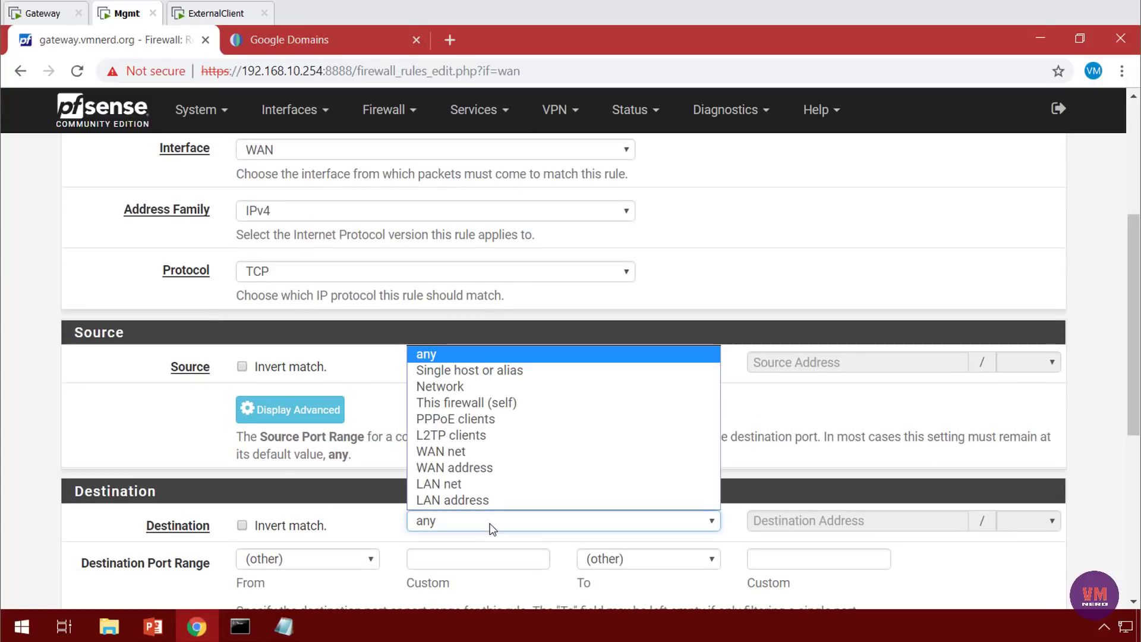
click(489, 474)
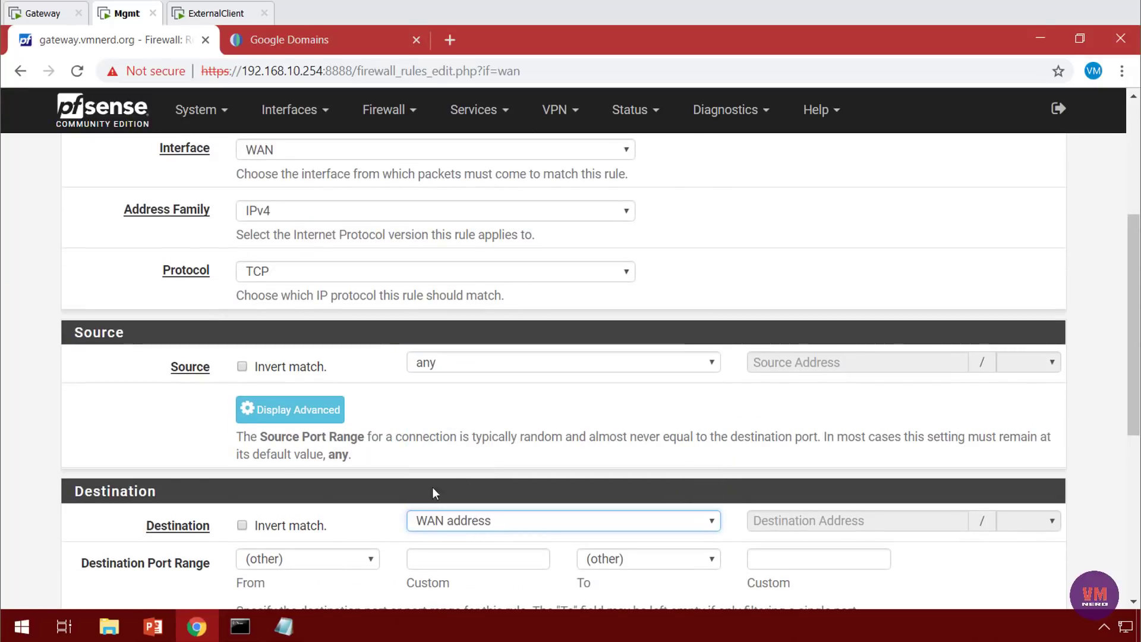
Set the rule's destination port to HTTP (80), then save and apply it.
click(45, 441)
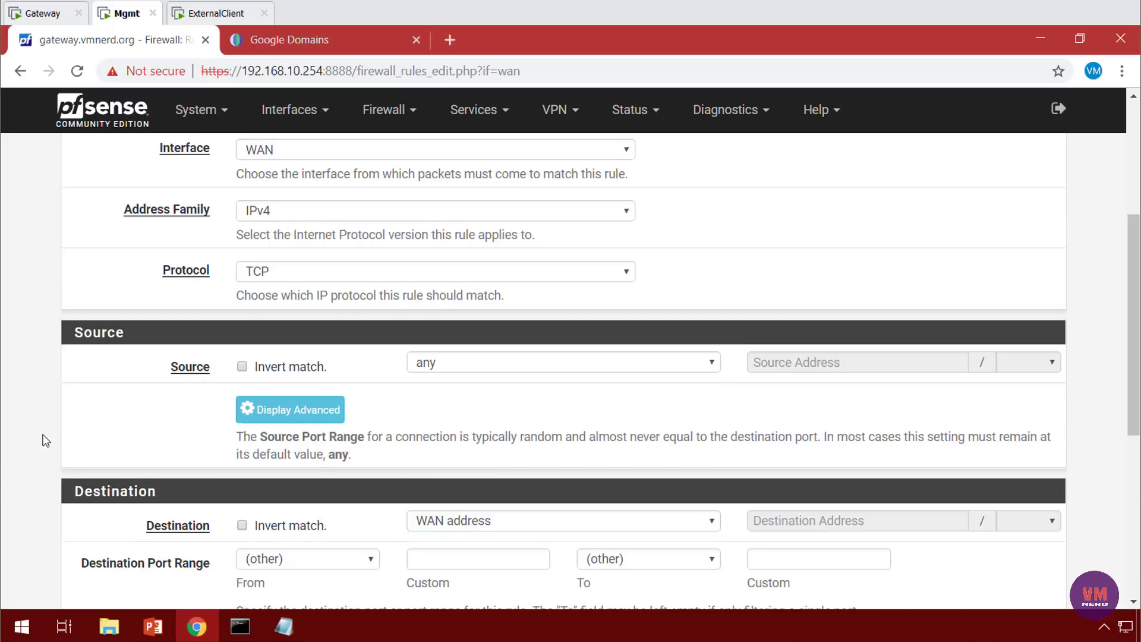
scroll(50, 440, down, 3)
click(324, 384)
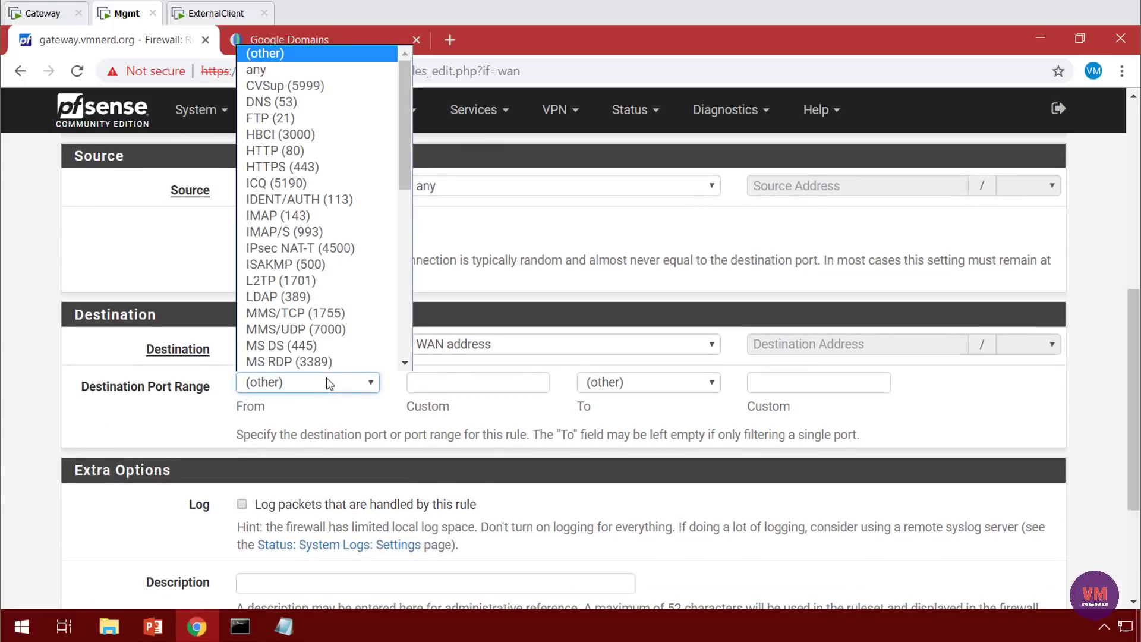
click(333, 151)
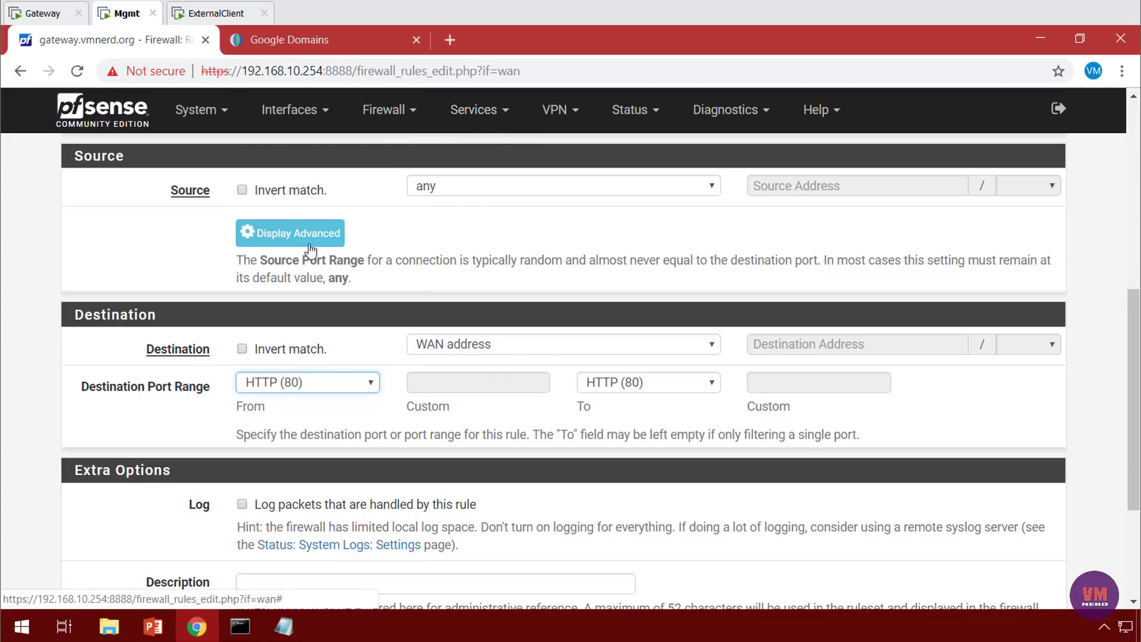
scroll(247, 404, down, 3)
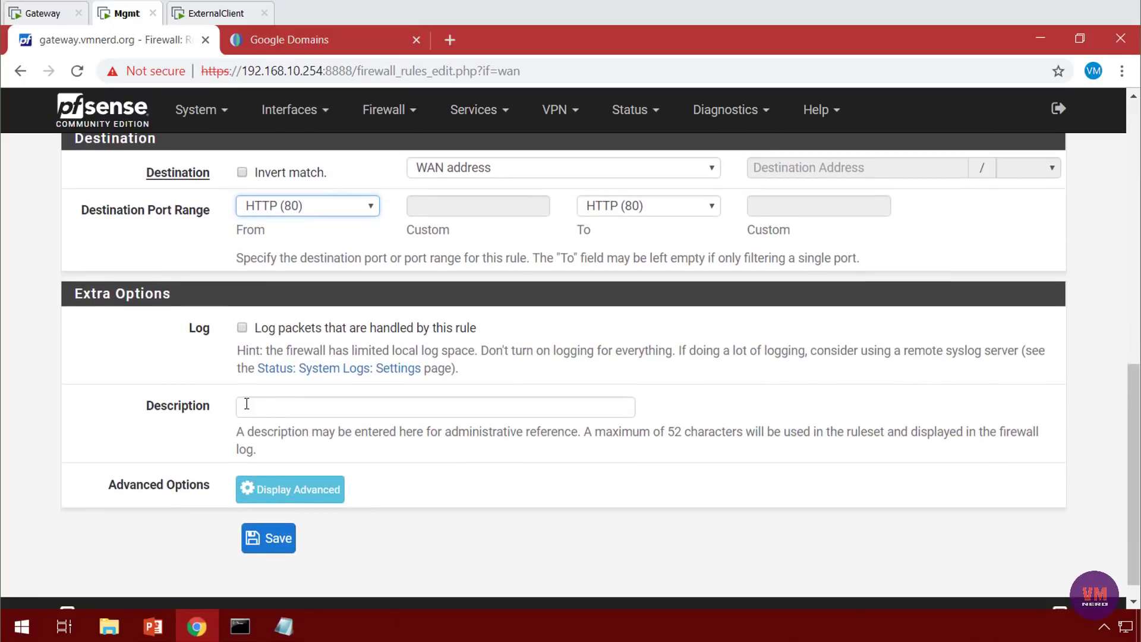
click(268, 538)
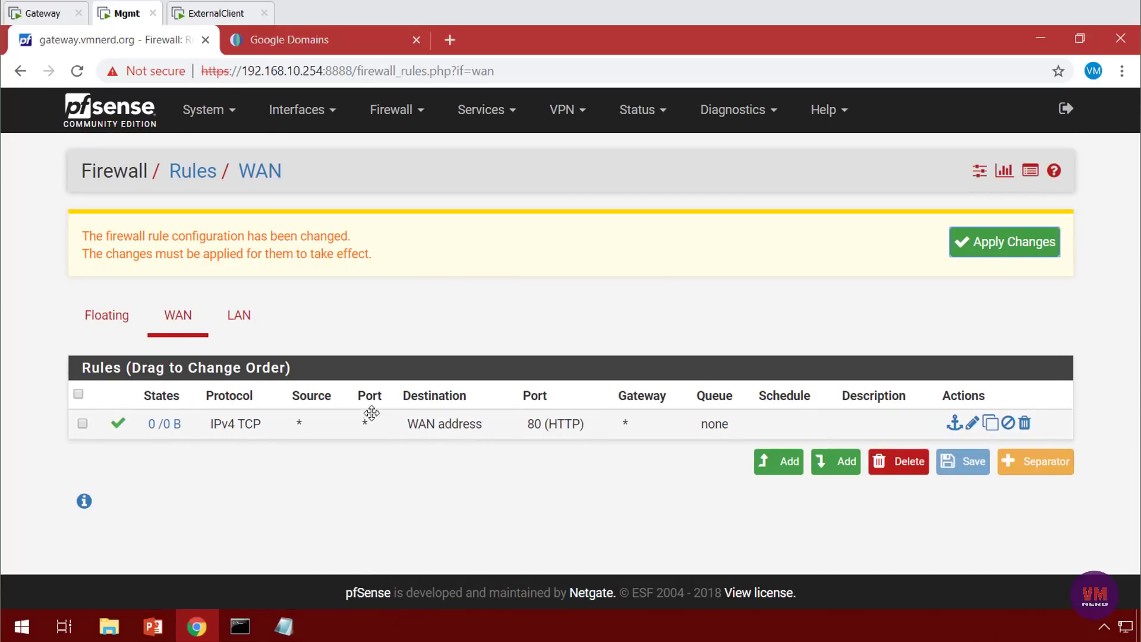
click(988, 242)
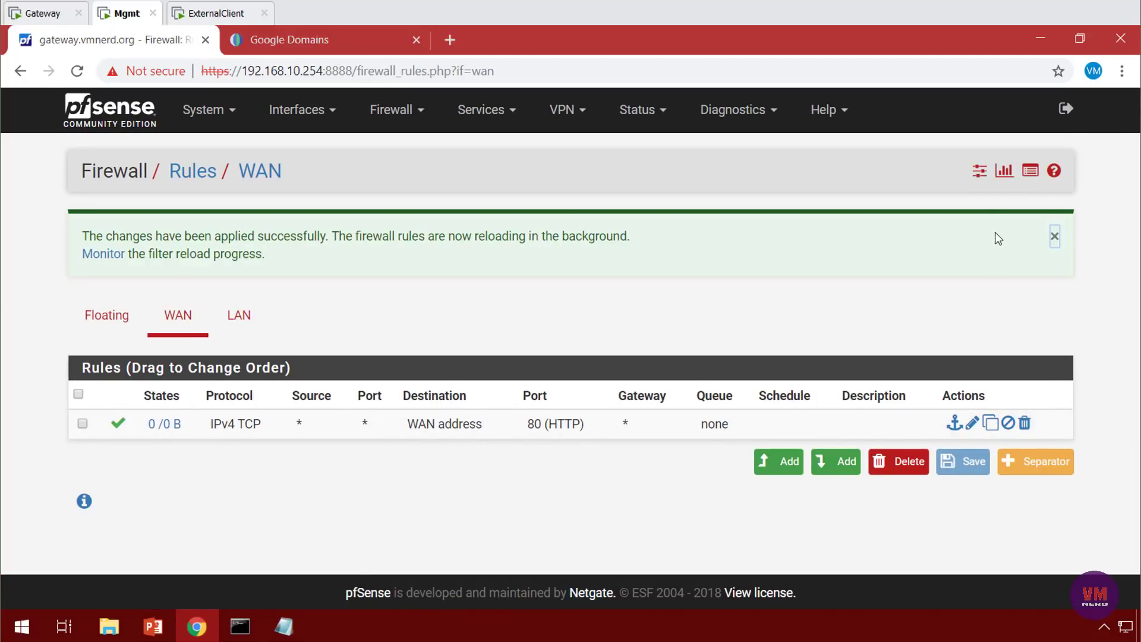
click(1055, 237)
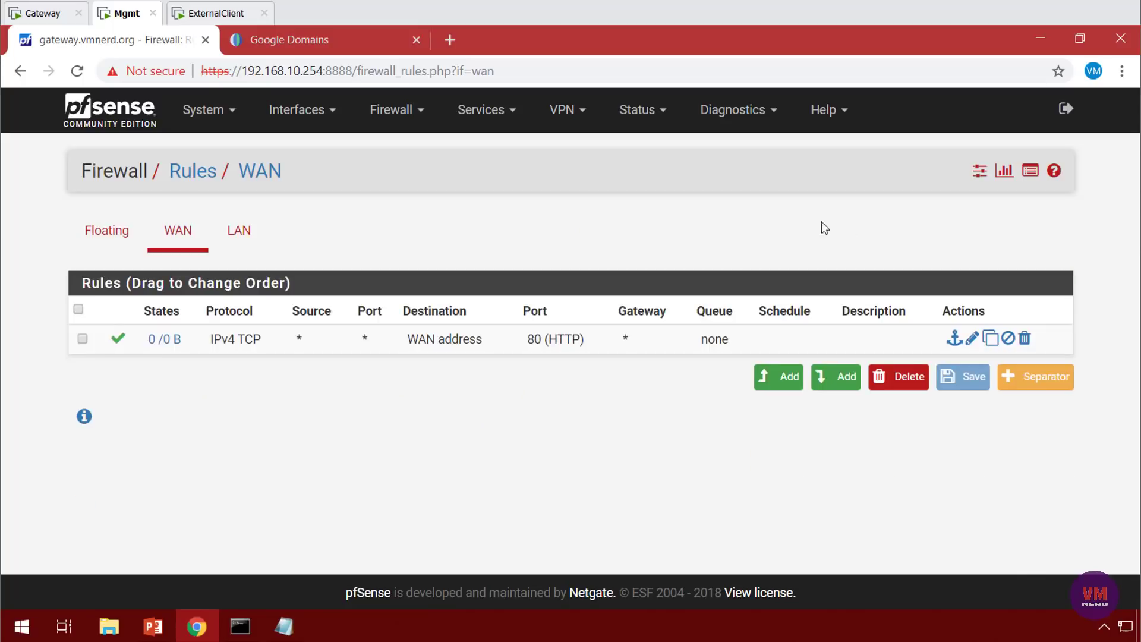
On the ExternalClient VM, load gateway.vmnerd.org in Chrome and check that the Maintenance page appears.
click(222, 19)
double_click(27, 504)
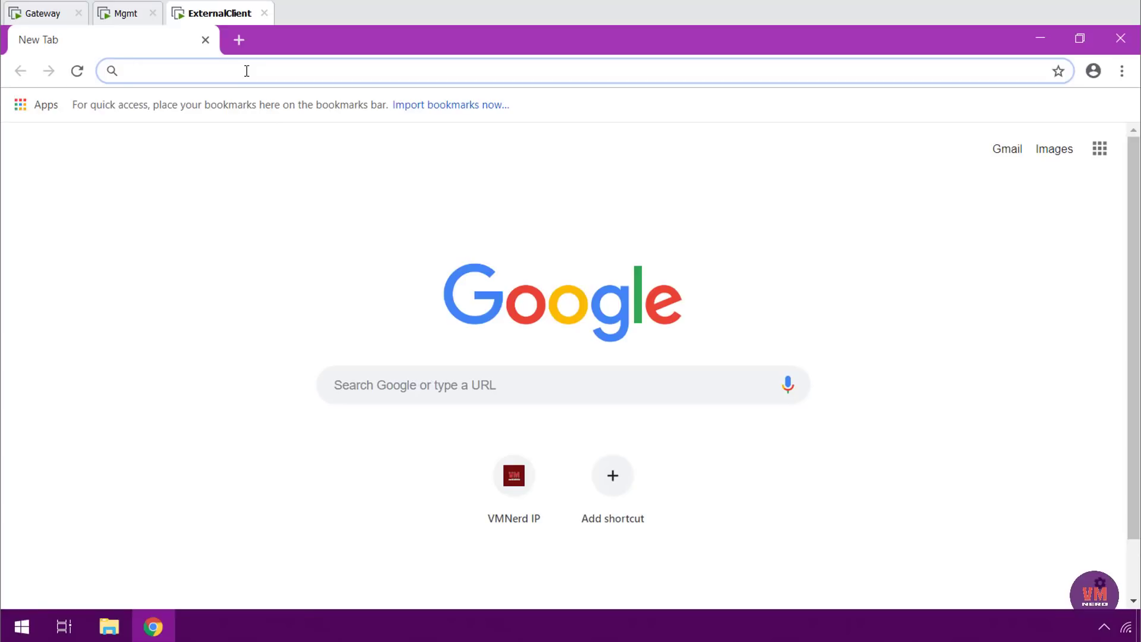
text(gateway)
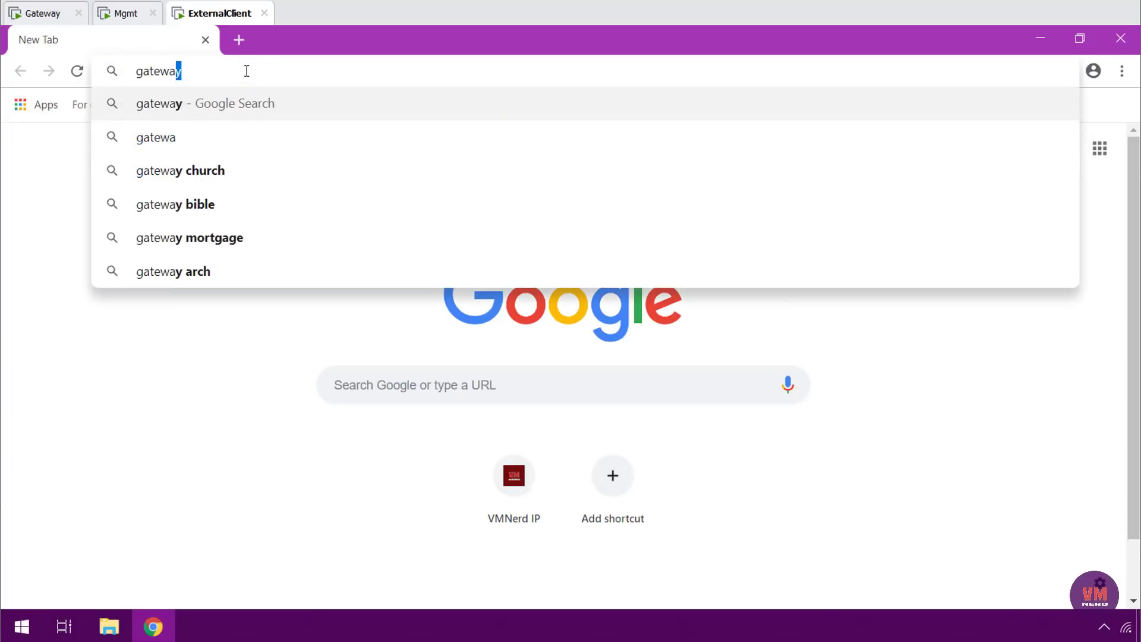
text(.vmnerd.)
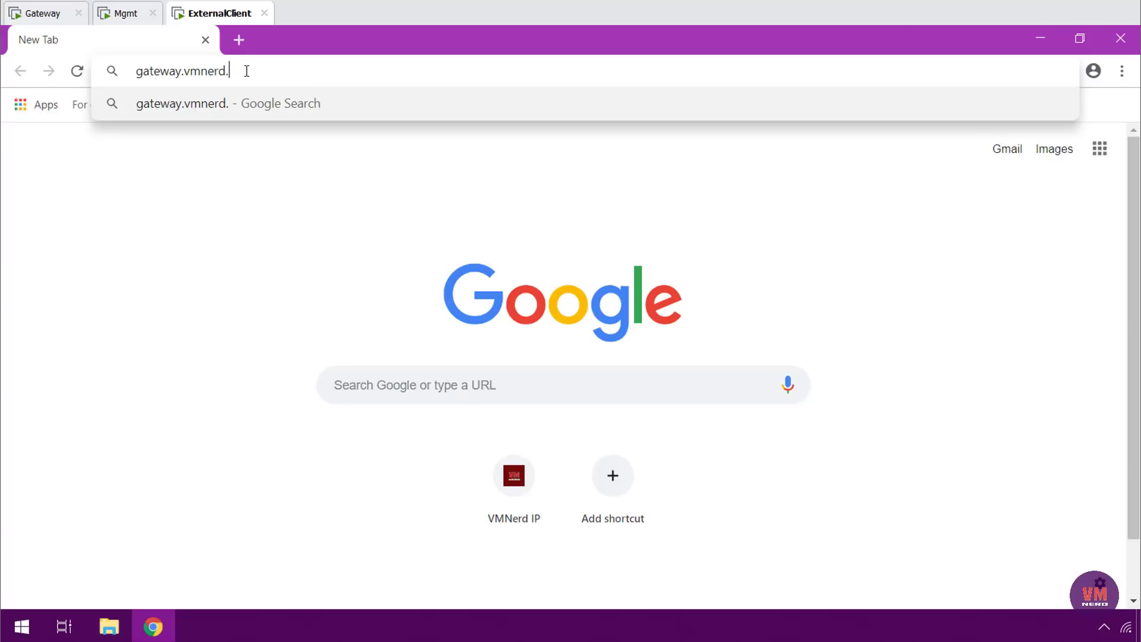
text(org)
key(Return)
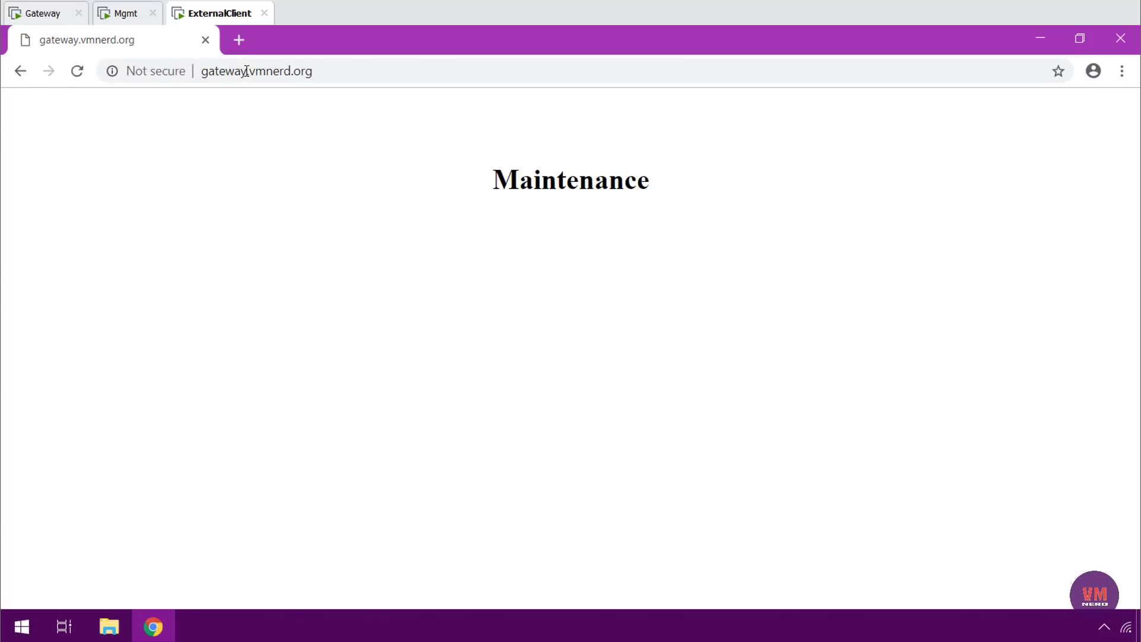
drag(502, 177, 682, 184)
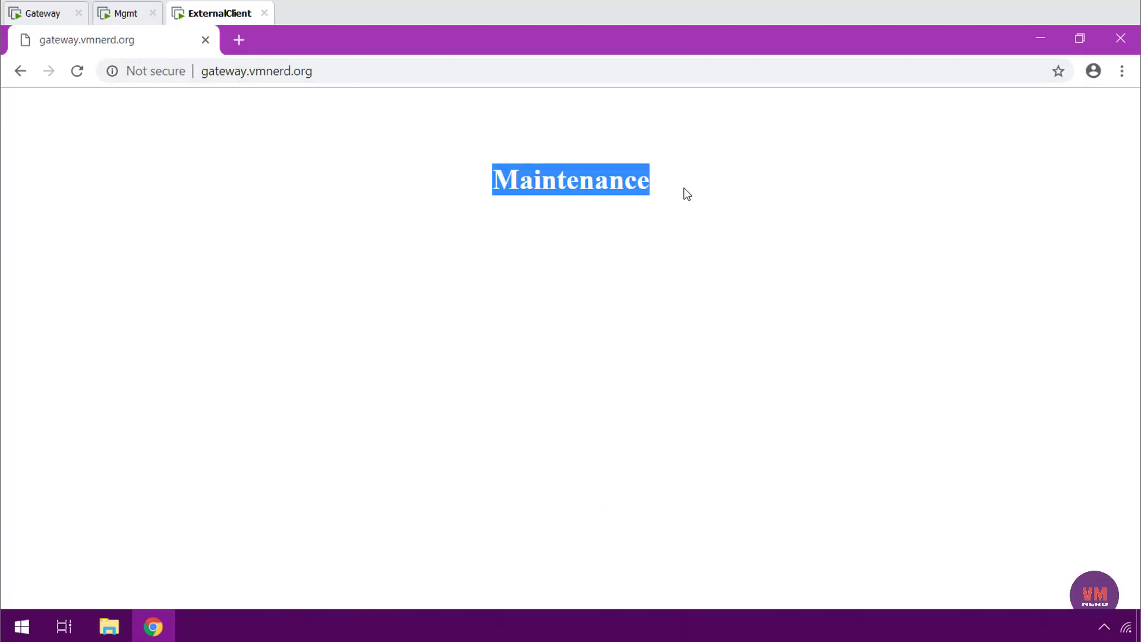
click(620, 203)
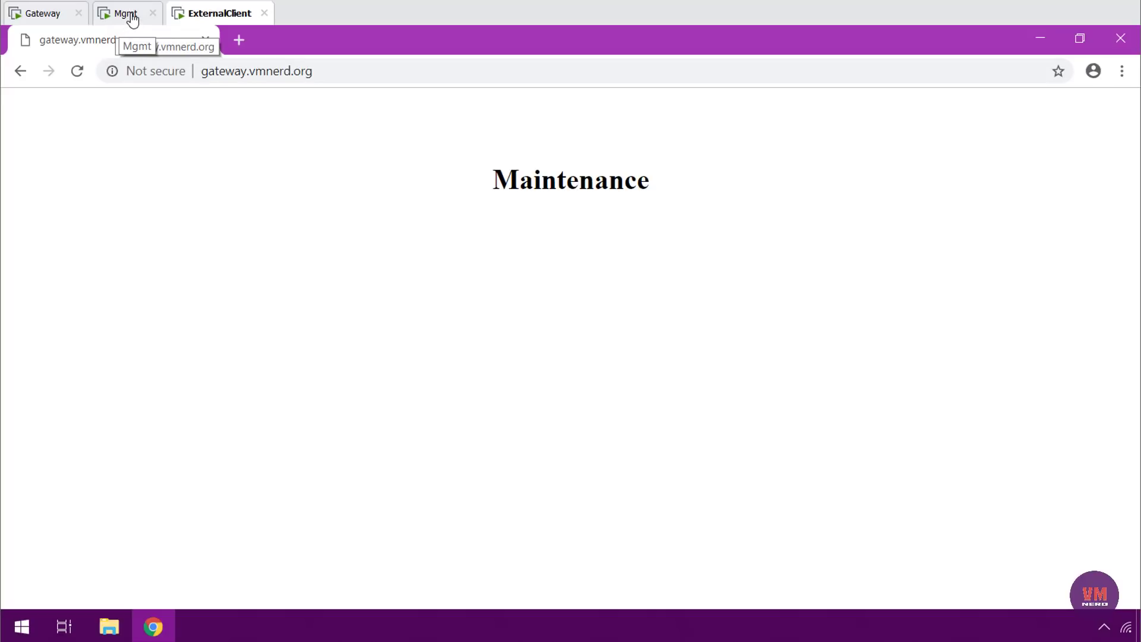
Back on the Mgmt VM, add a new certificate under Services > Acme Certificates.
click(131, 16)
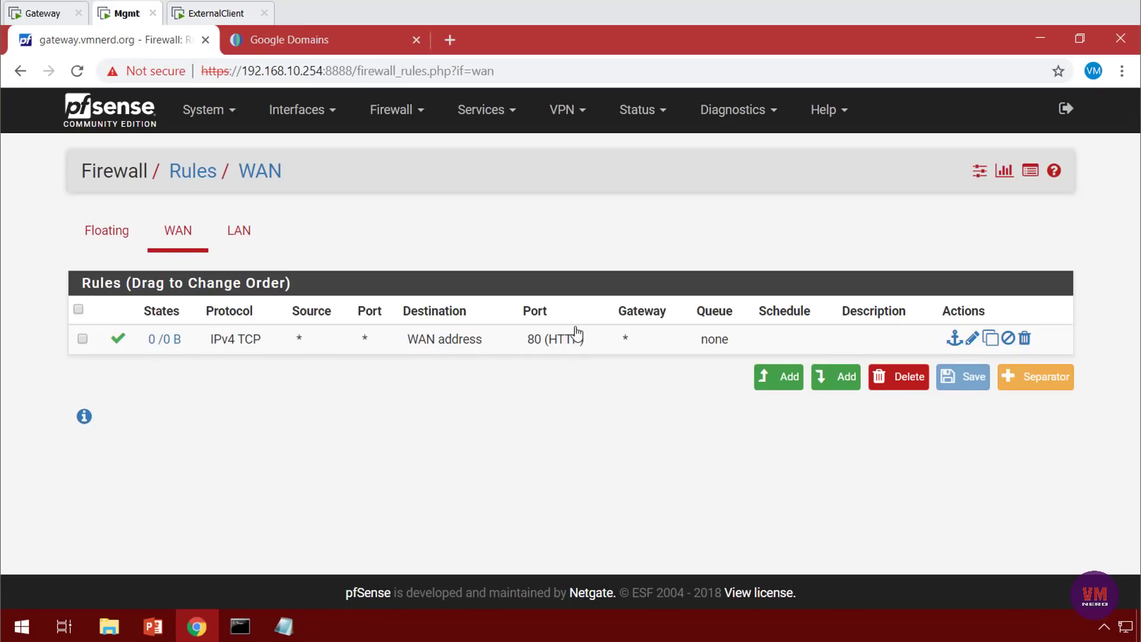
click(492, 114)
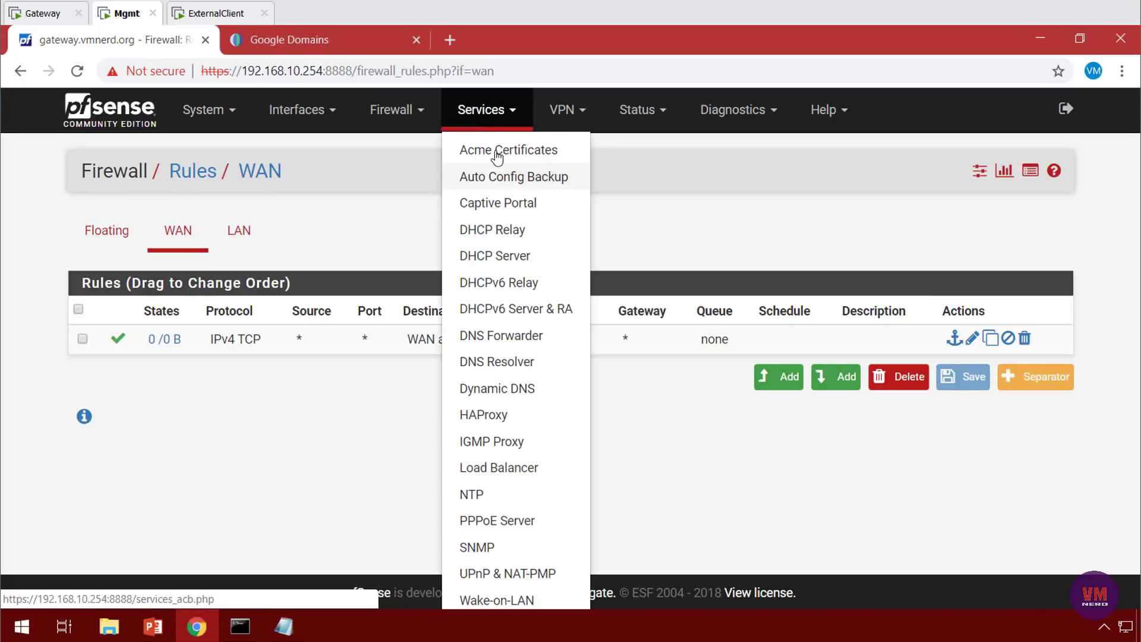
click(500, 150)
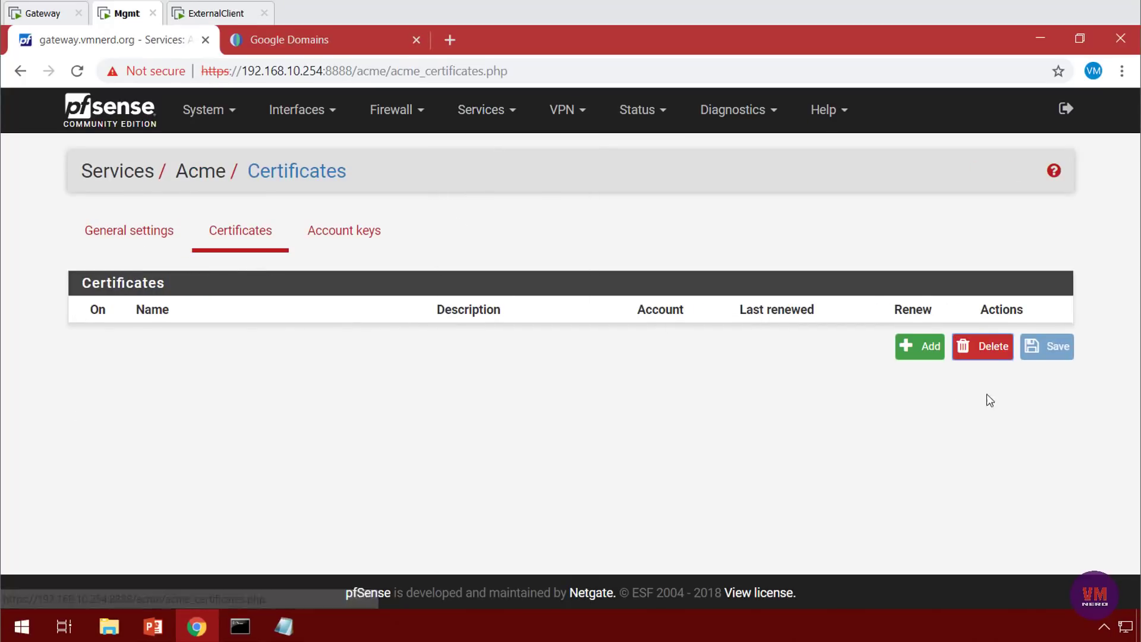
click(923, 350)
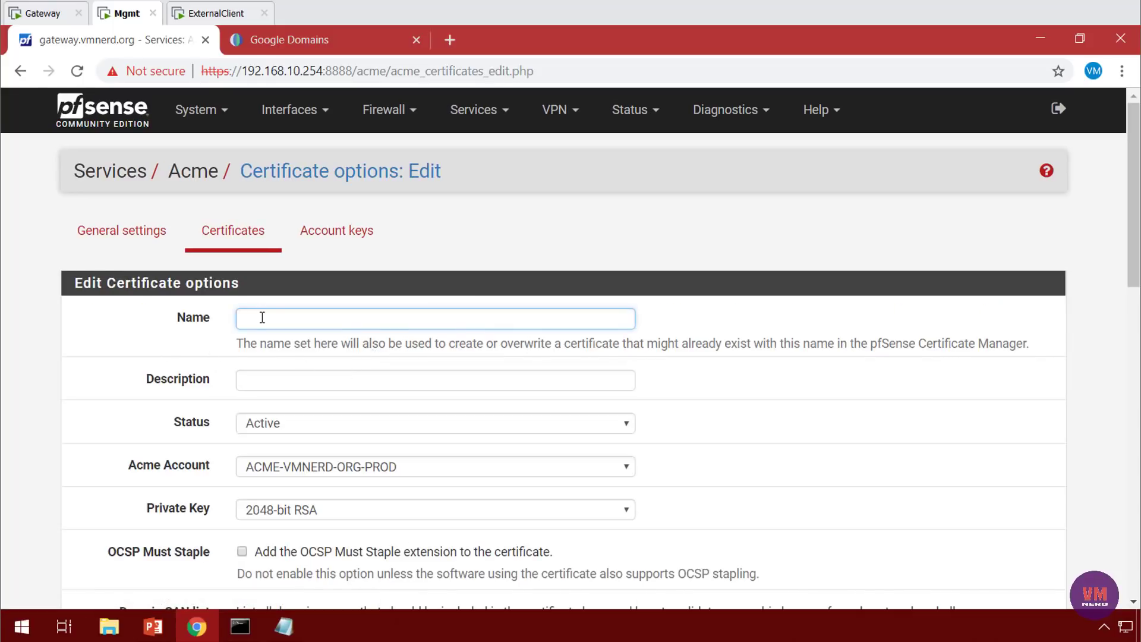
Name the new certificate ACME-VMNERD-ORG-PROD.
click(262, 317)
click(256, 349)
scroll(123, 357, down, 2)
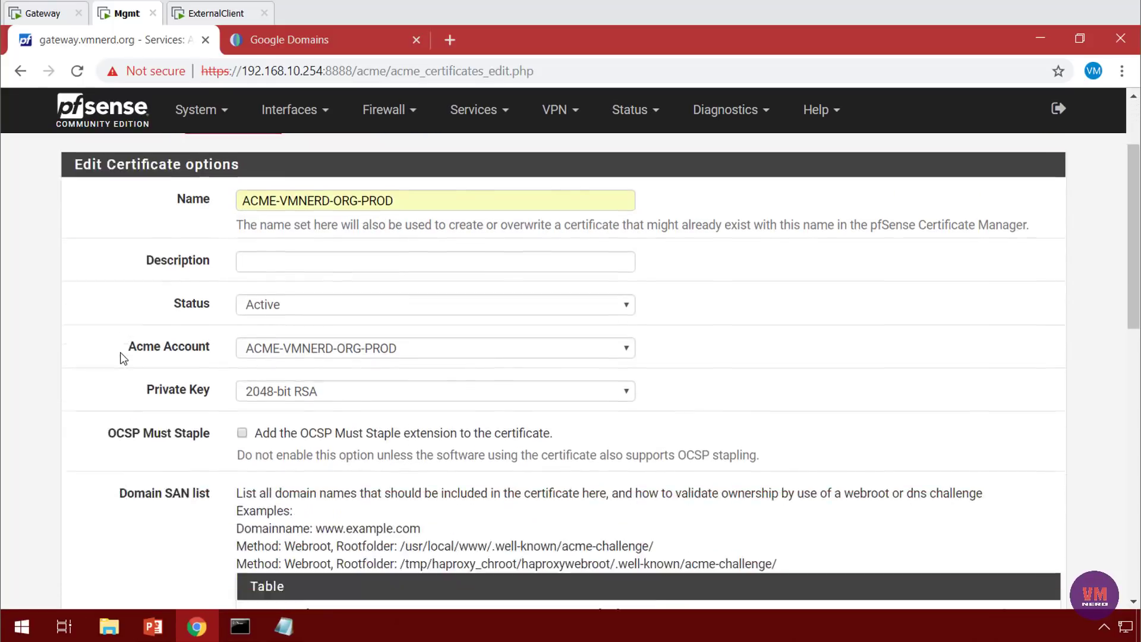
scroll(123, 357, down, 7)
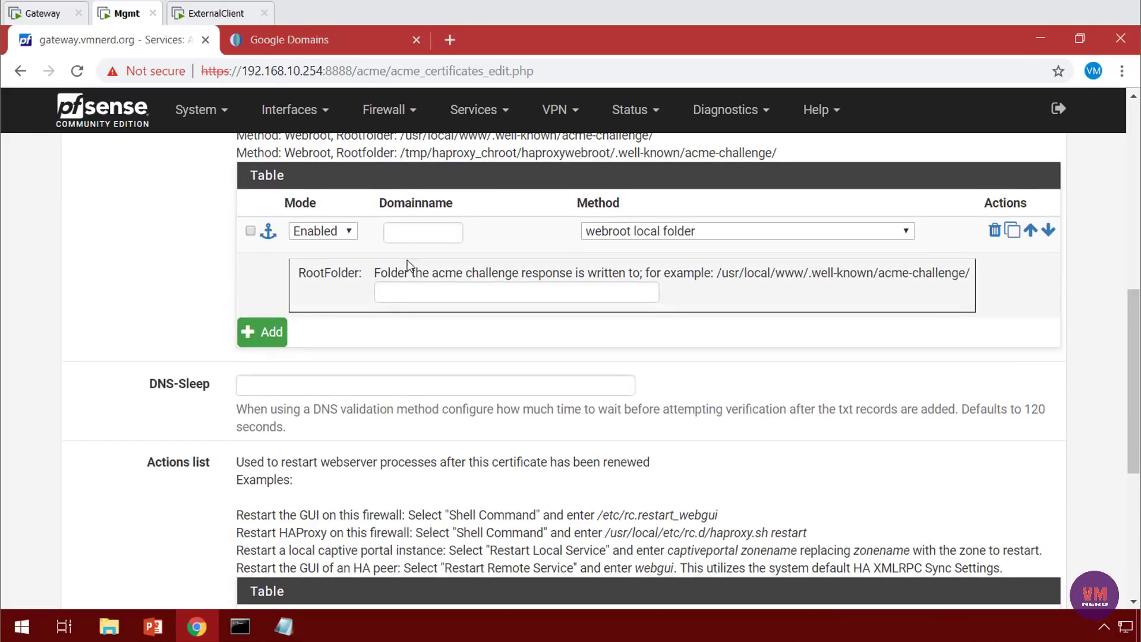
Validate the first domain with a standalone HTTP server on port 4002, and bring up the Notepad hostname list.
click(683, 233)
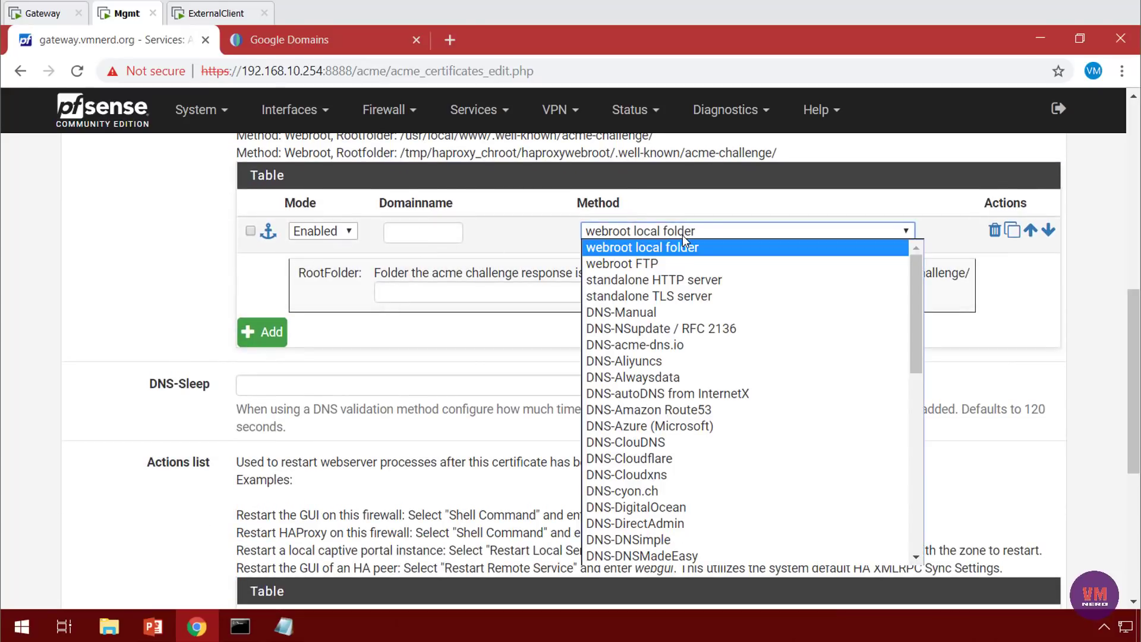
click(730, 280)
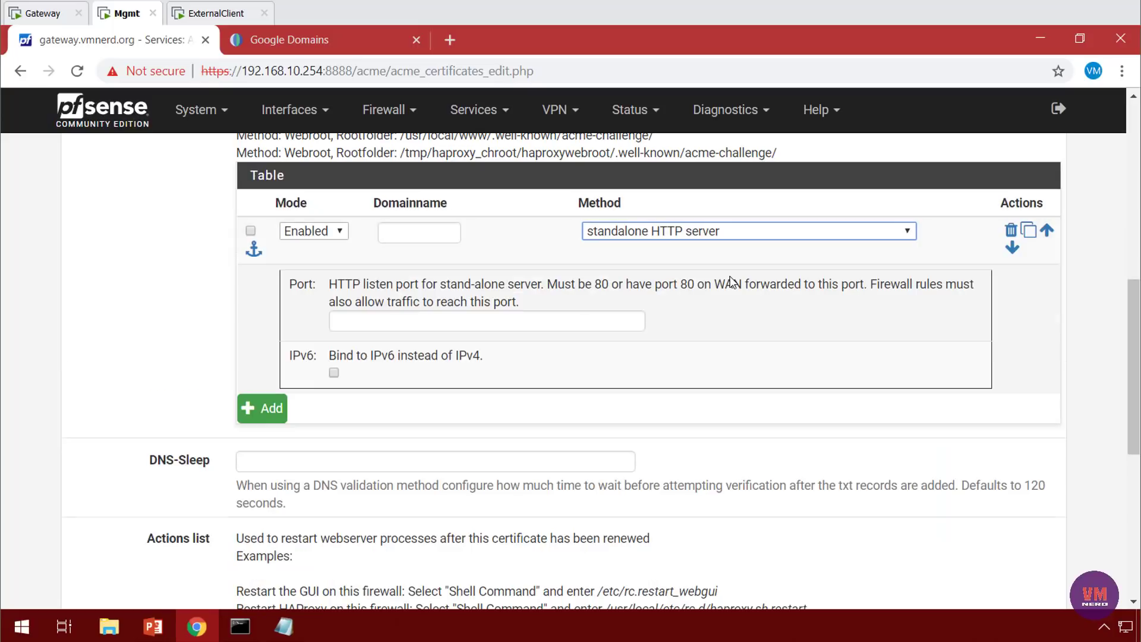
click(397, 324)
click(382, 353)
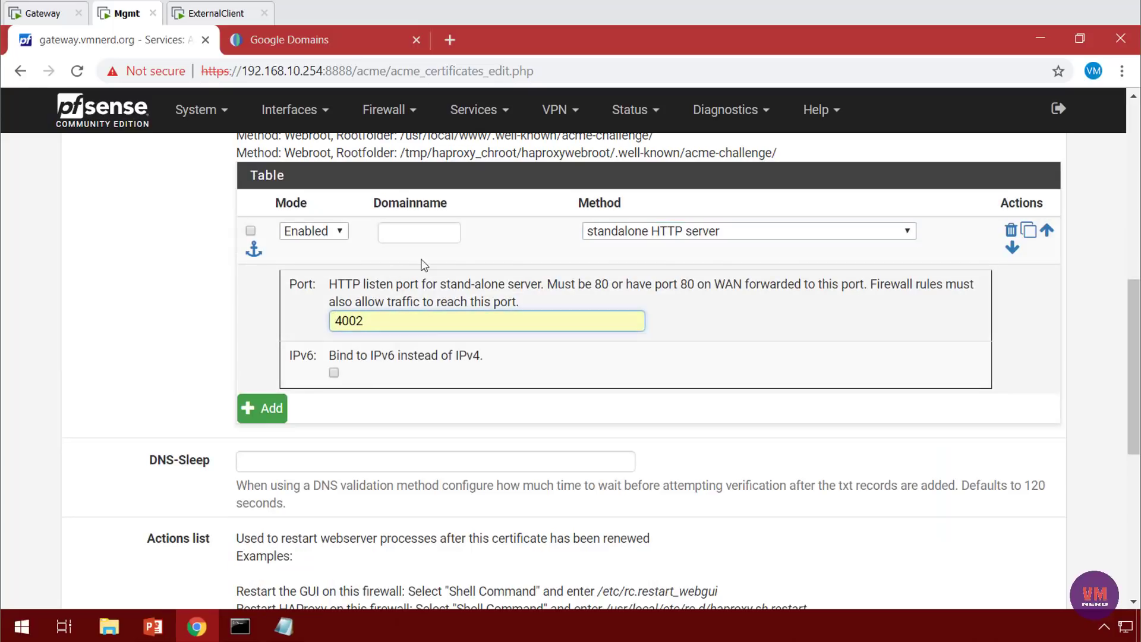
click(410, 234)
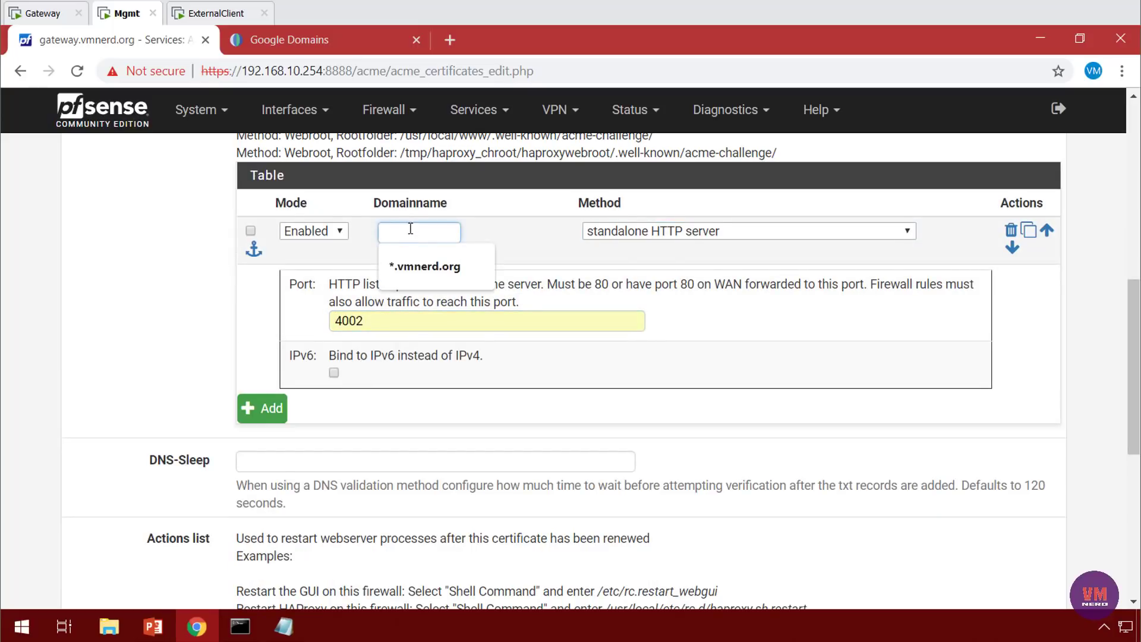
click(556, 253)
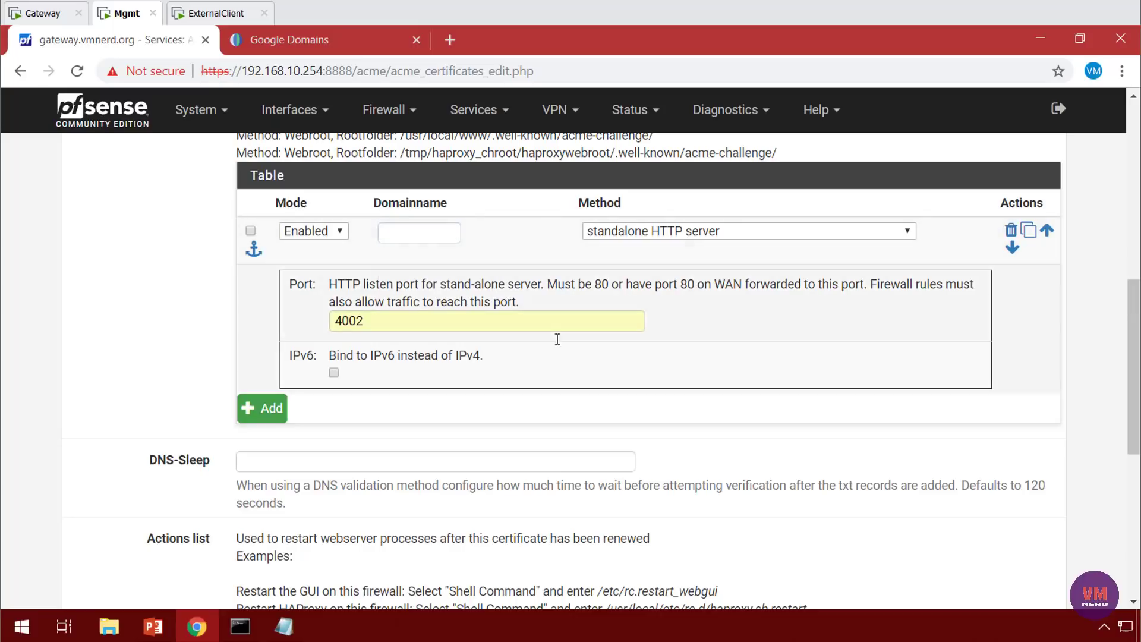
click(284, 627)
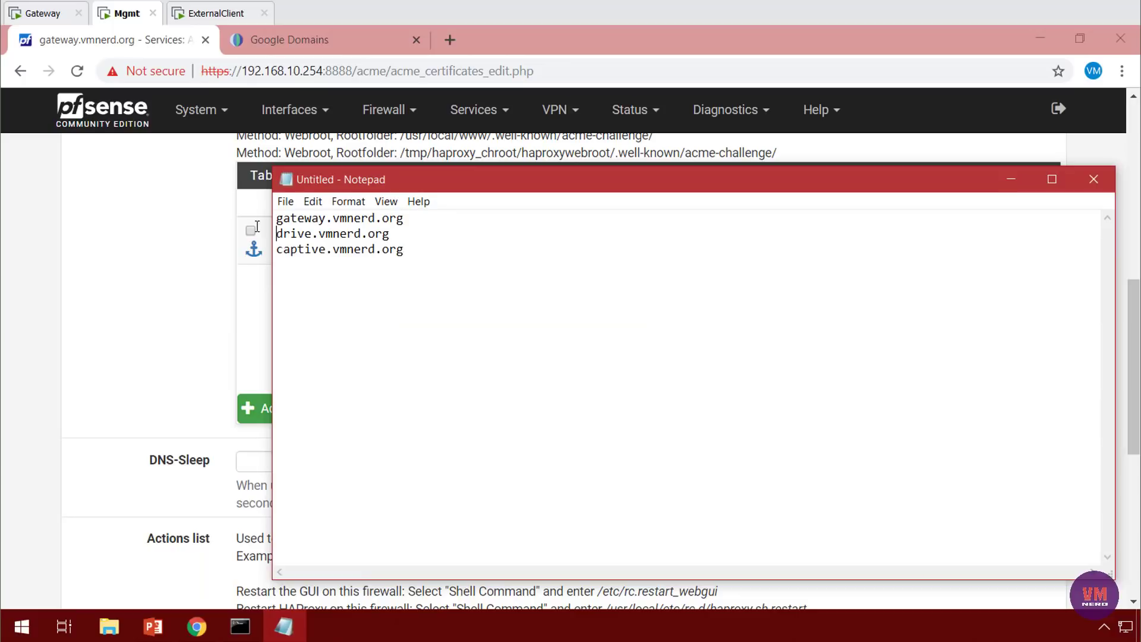
Paste gateway.vmnerd.org from the notes as the first domain name.
drag(275, 219, 404, 219)
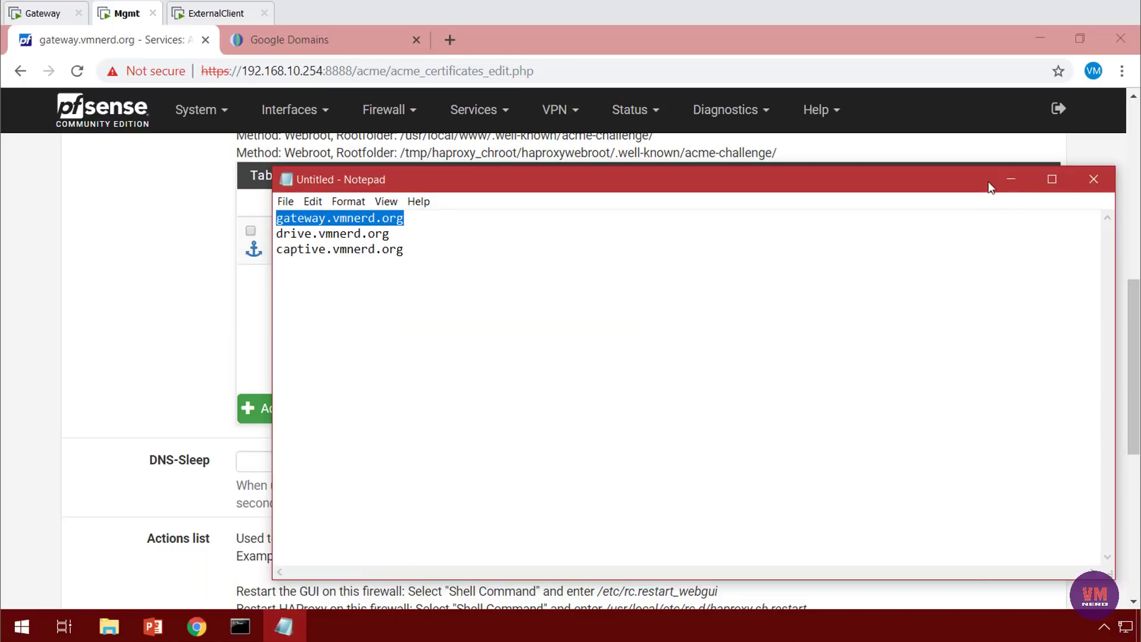
click(1011, 179)
click(403, 232)
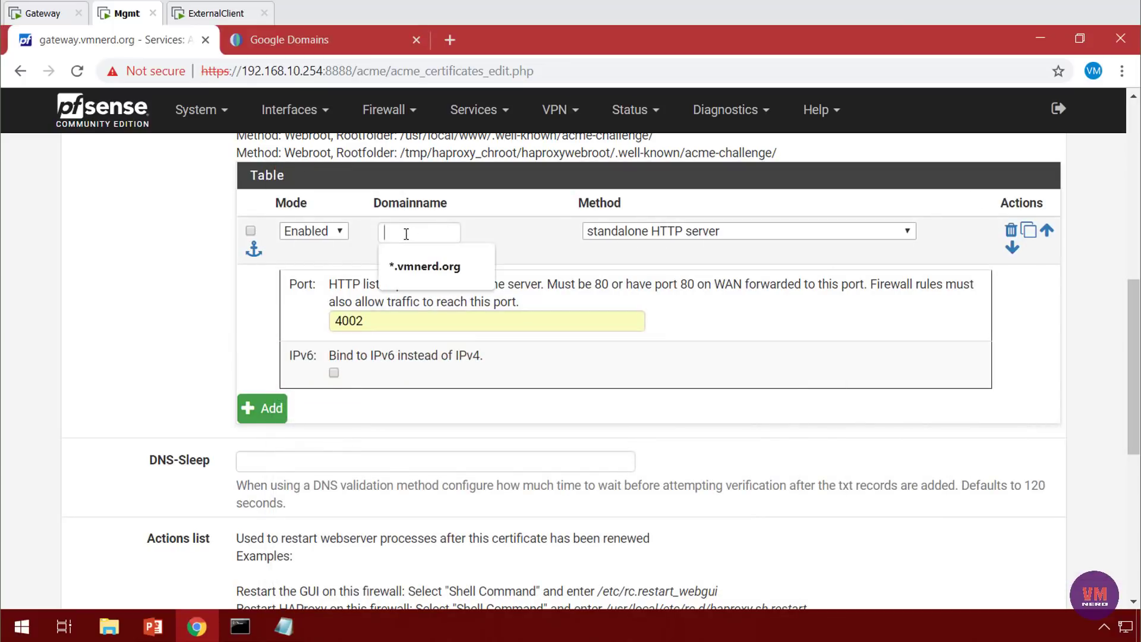
key(ctrl+v)
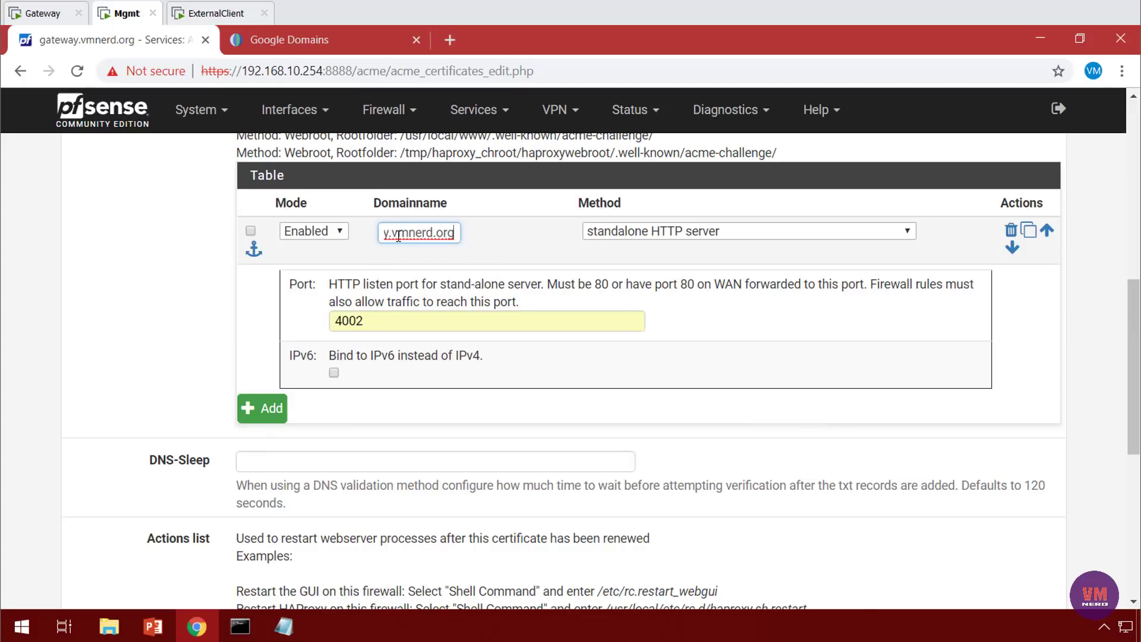
drag(398, 236, 360, 238)
click(225, 332)
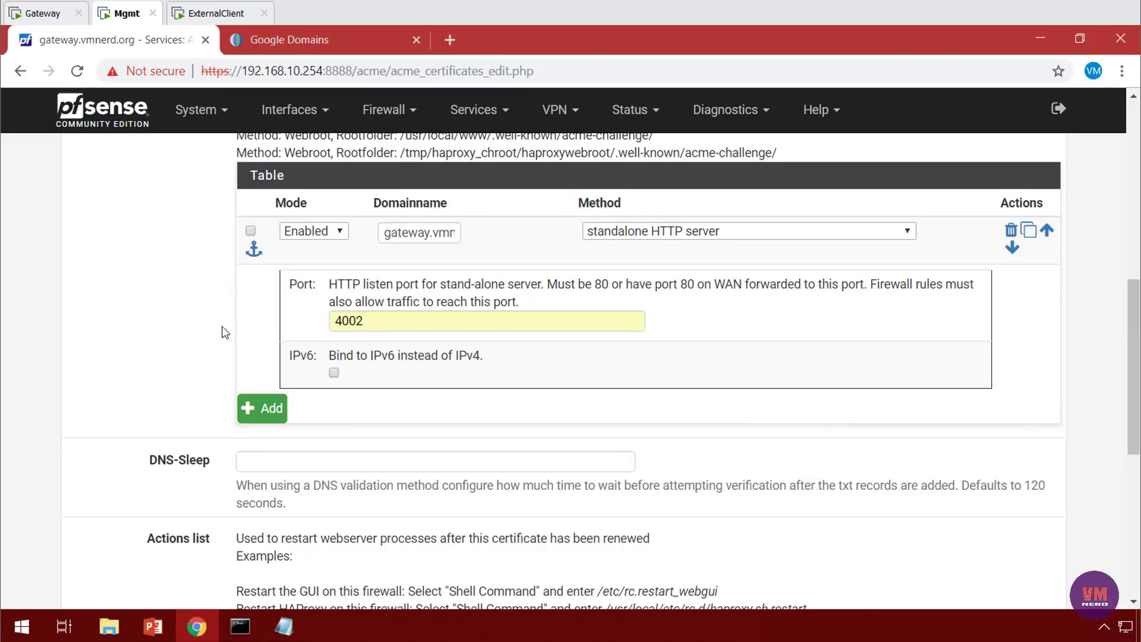
Add a second domain, drive.vmnerd.org, validated by a standalone HTTP server on port 4002.
click(264, 408)
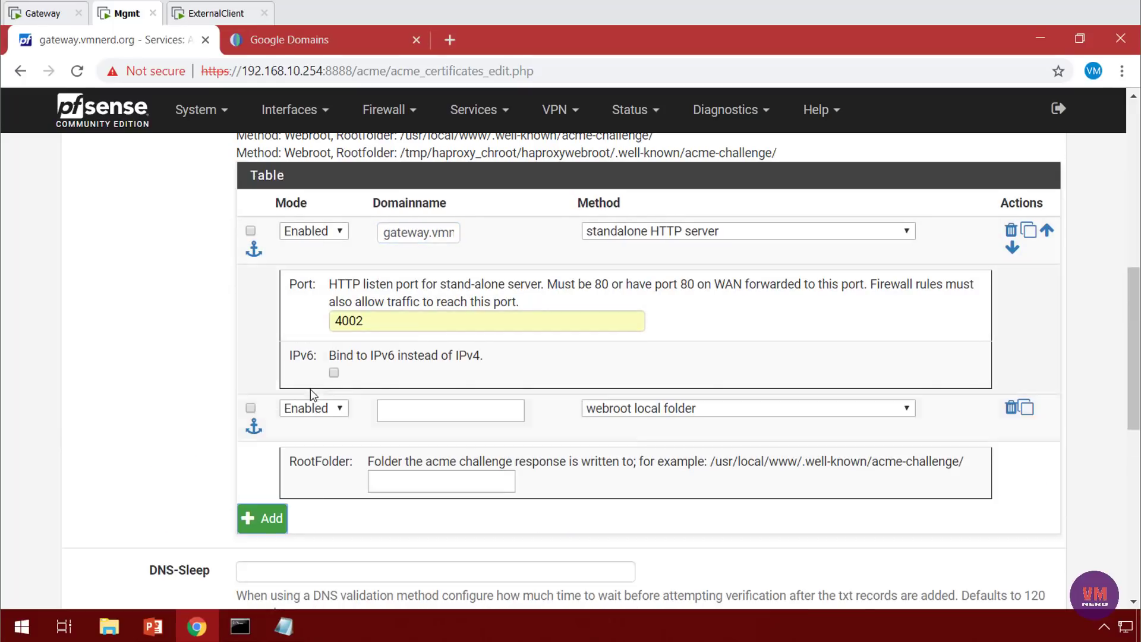
click(284, 626)
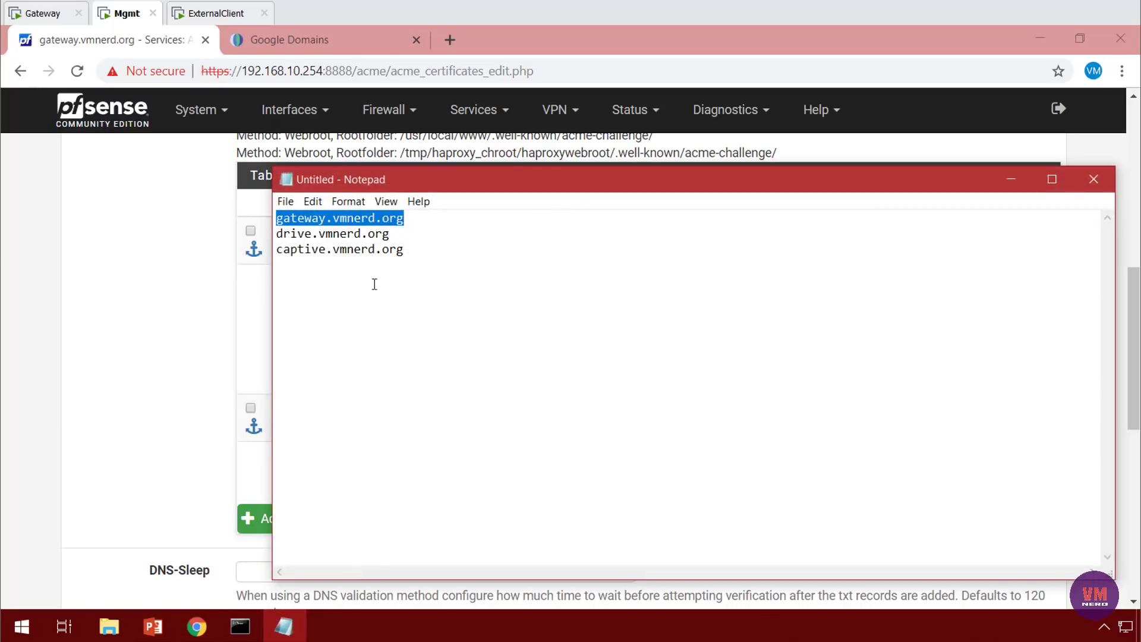
drag(394, 238, 268, 241)
key(ctrl+c)
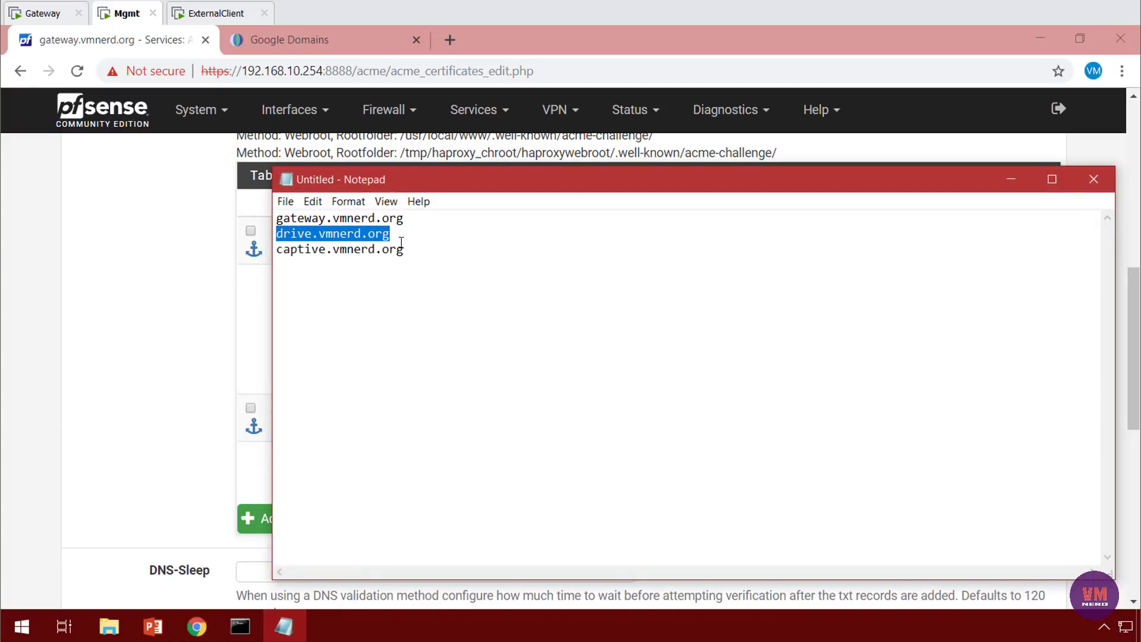
click(1008, 178)
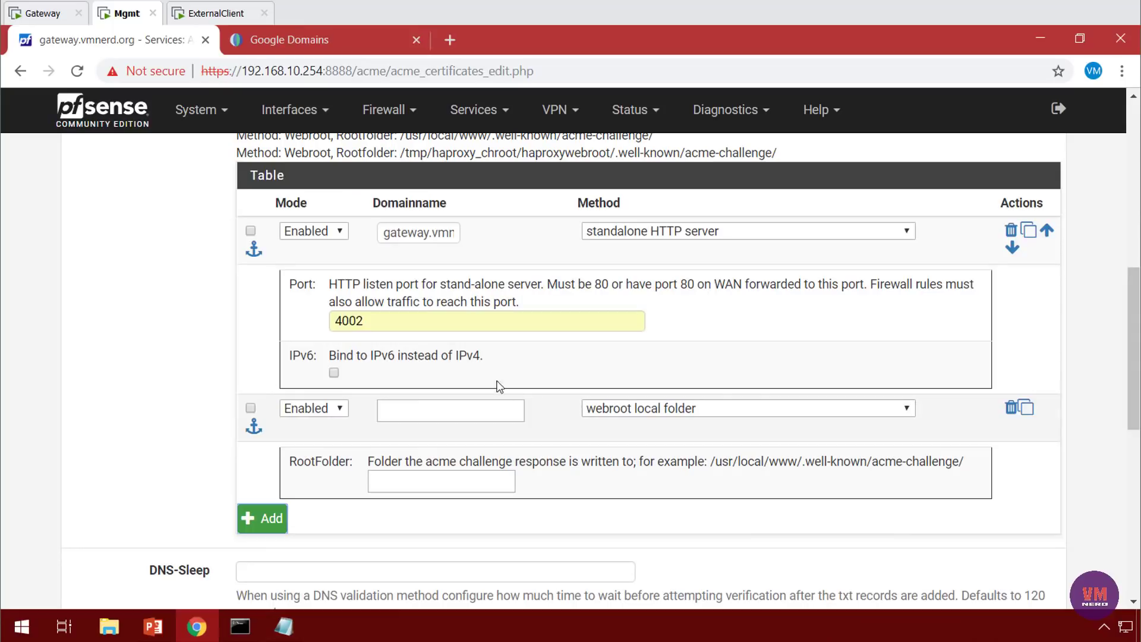
click(406, 411)
key(ctrl+v)
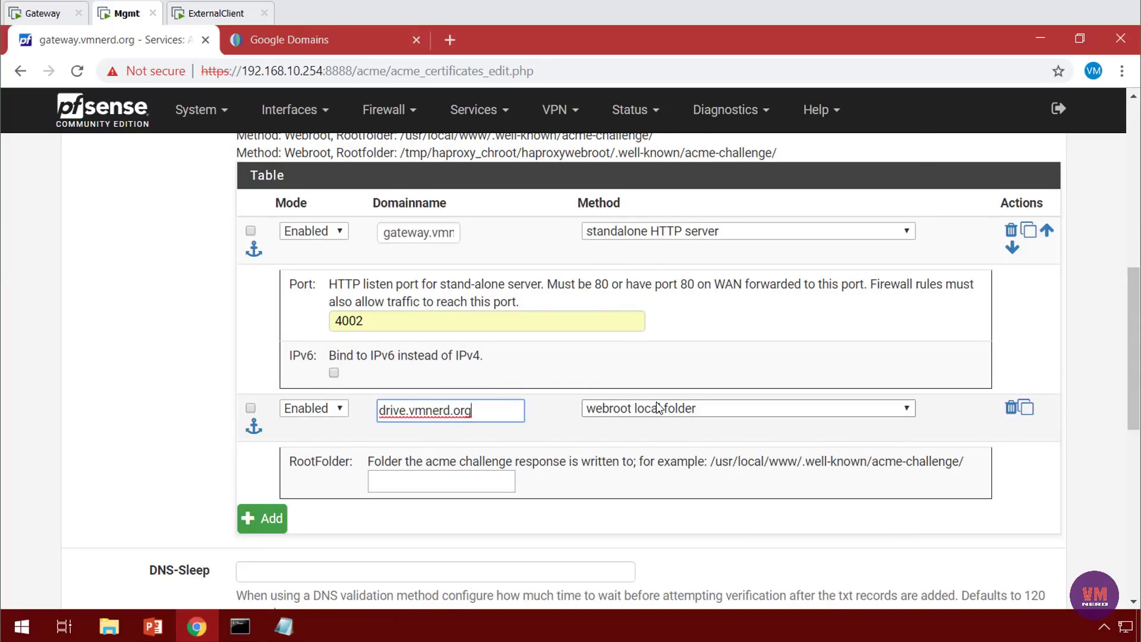
click(660, 408)
click(738, 110)
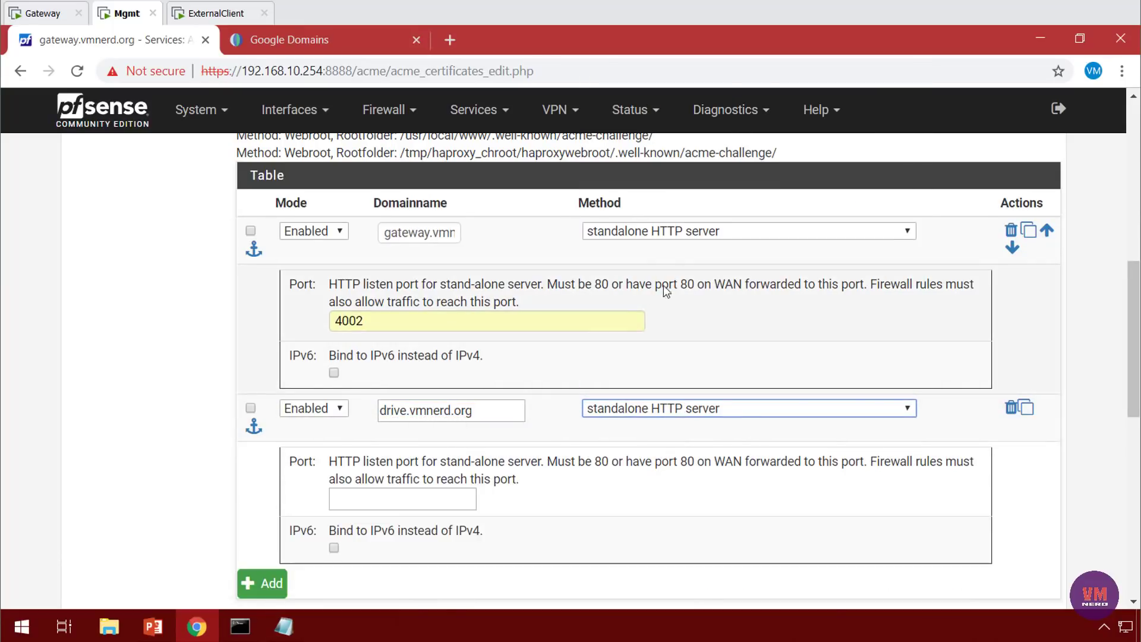
scroll(462, 417, down, 1)
click(409, 415)
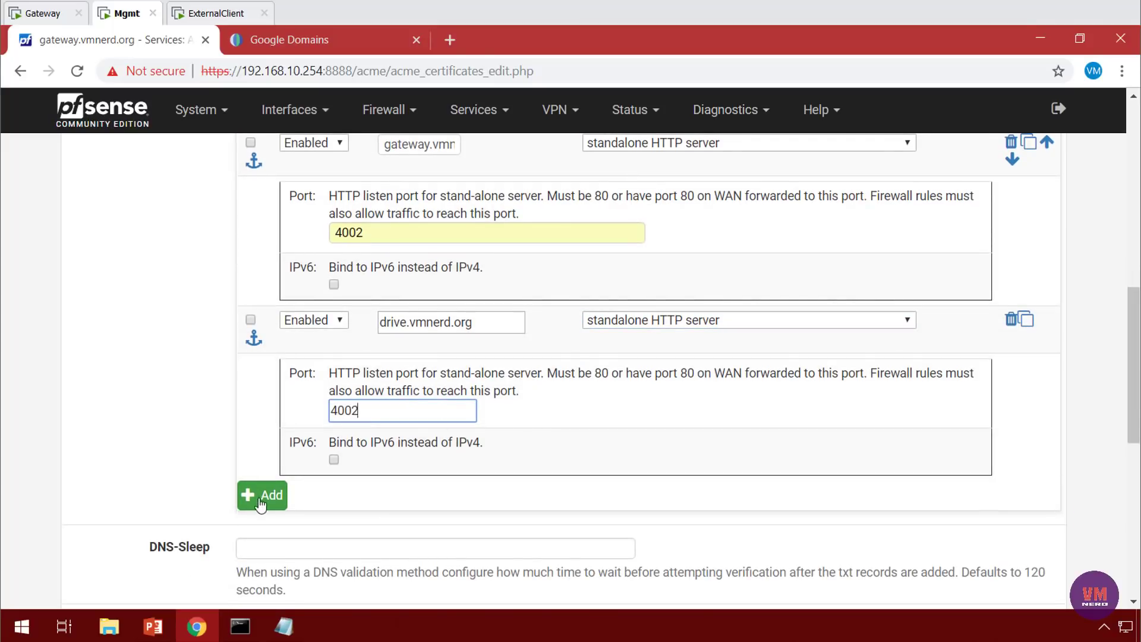
Add a third domain, captive.vmnerd.org, validated by a standalone HTTP server on port 4002.
click(280, 492)
scroll(352, 497, down, 3)
scroll(352, 265, up, 3)
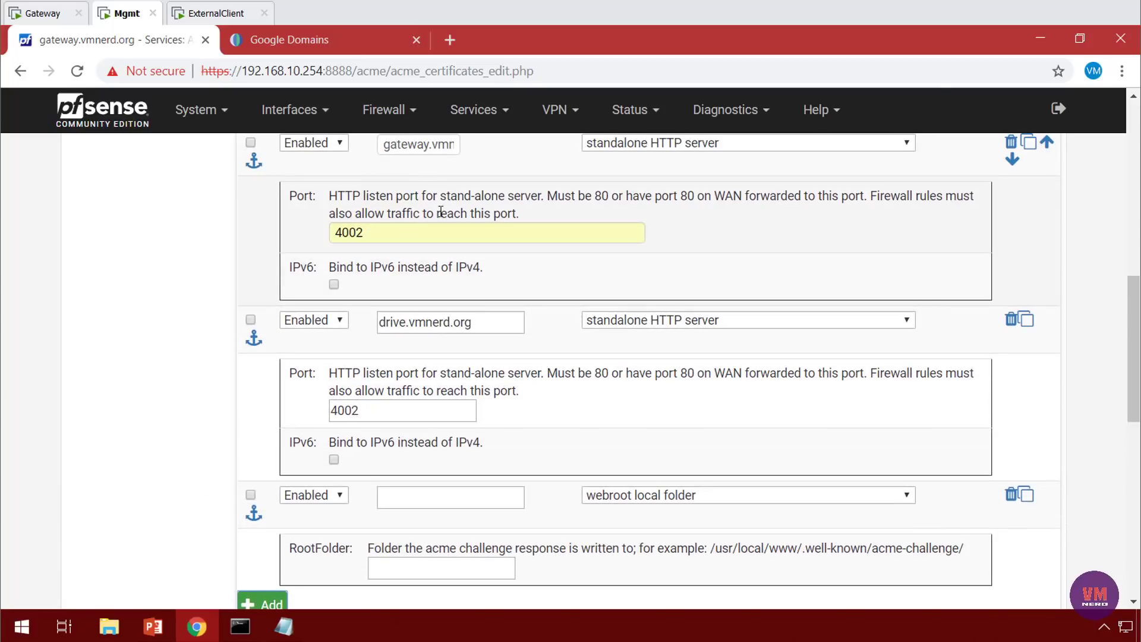
click(284, 626)
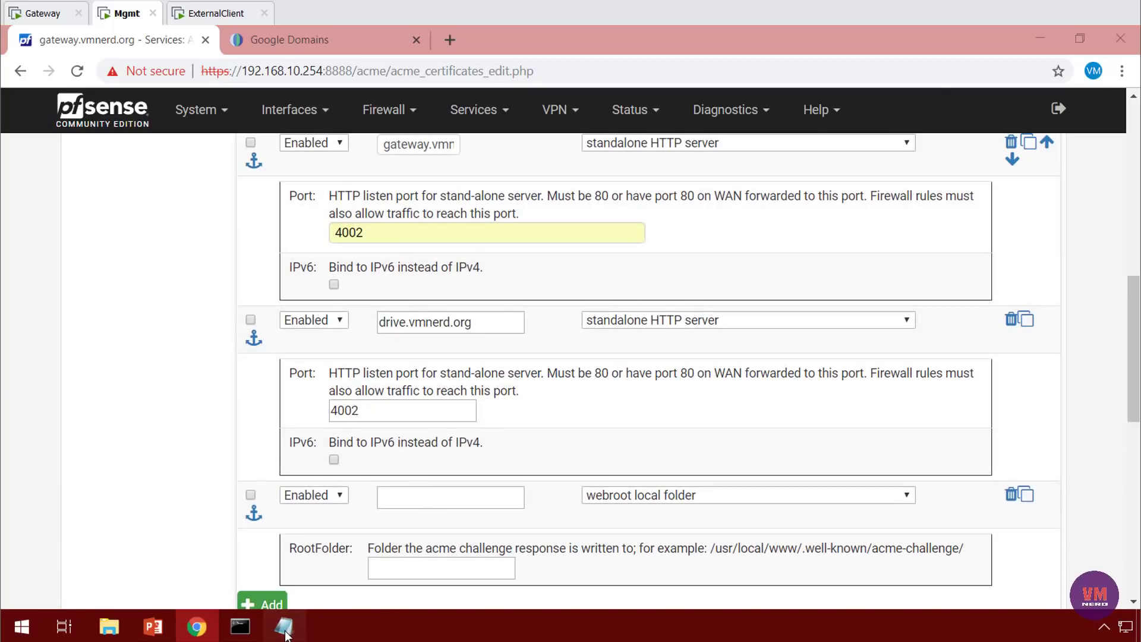
drag(405, 252, 271, 253)
key(ctrl+c)
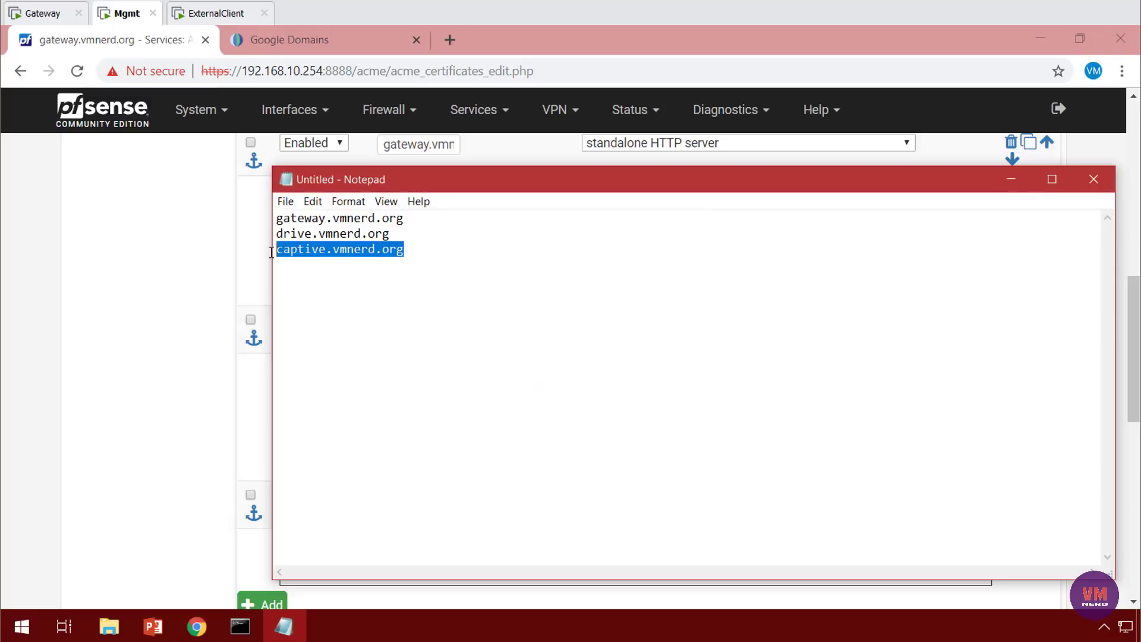
click(1011, 179)
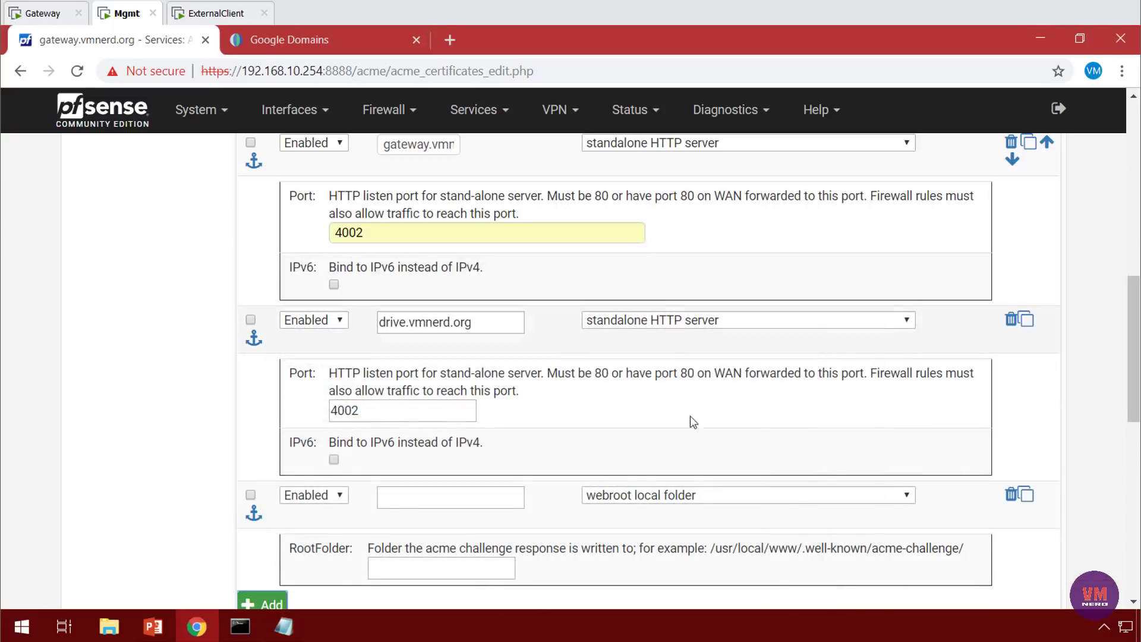
click(446, 497)
key(ctrl+v)
click(667, 498)
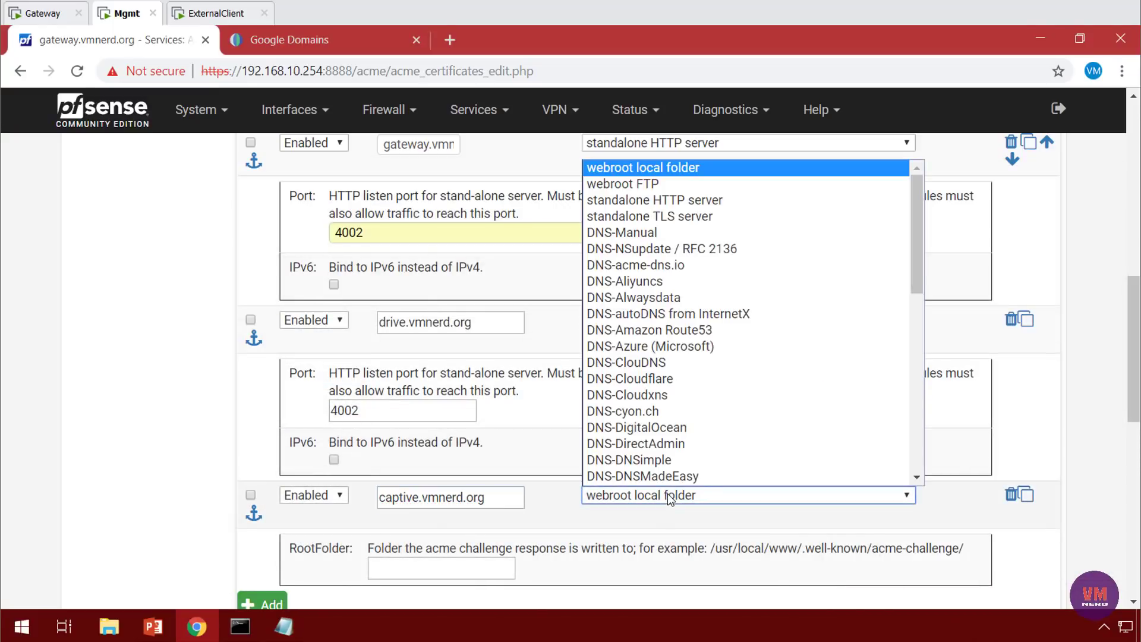
click(708, 184)
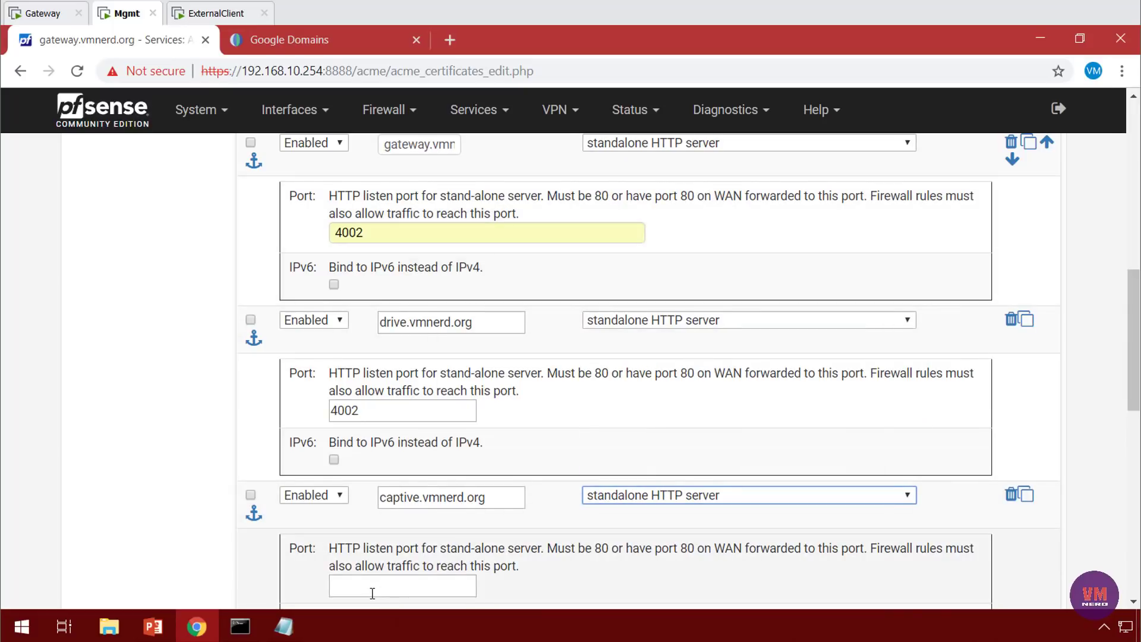
click(396, 587)
scroll(475, 497, down, 3)
text(4)
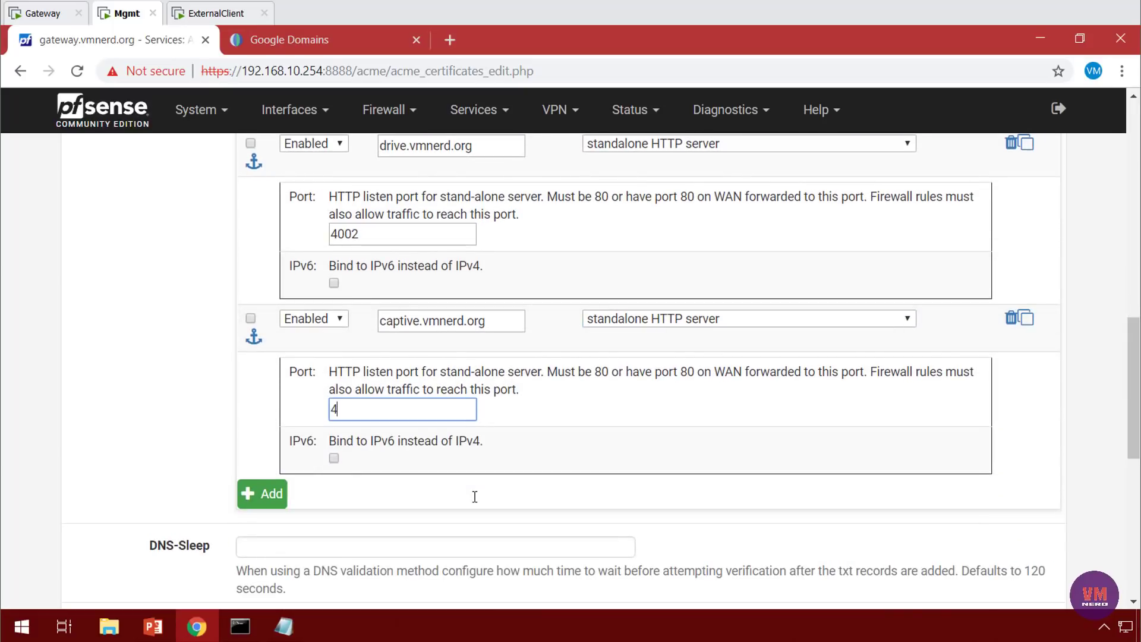
text(002)
Review the remaining certificate options, leaving actions and renewal interval empty, and save the certificate.
scroll(470, 498, down, 3)
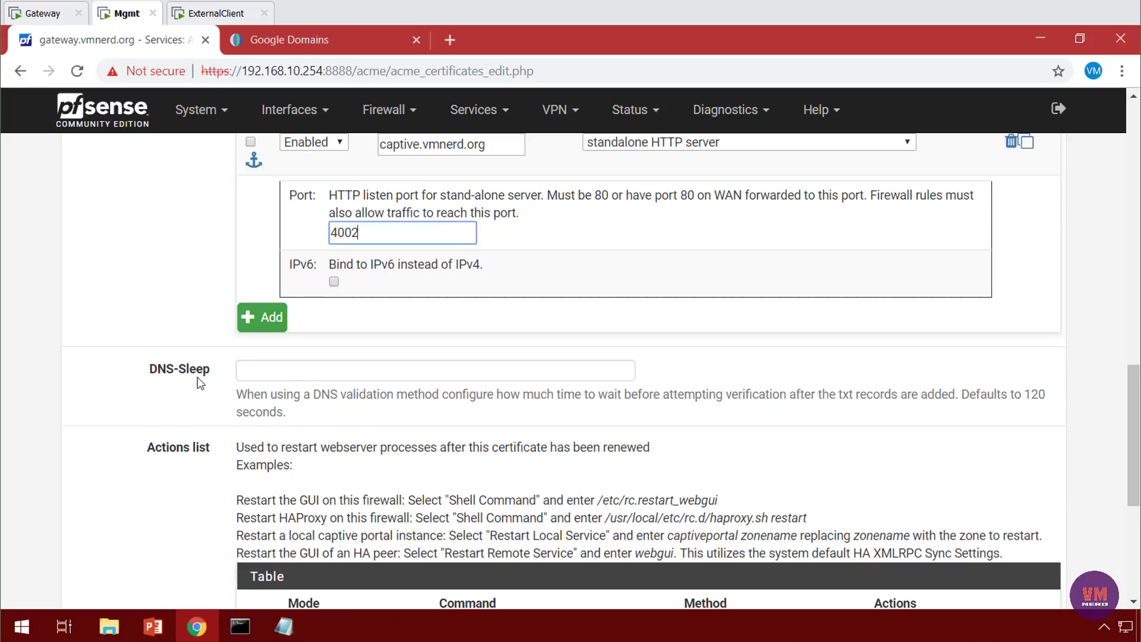
scroll(224, 389, down, 3)
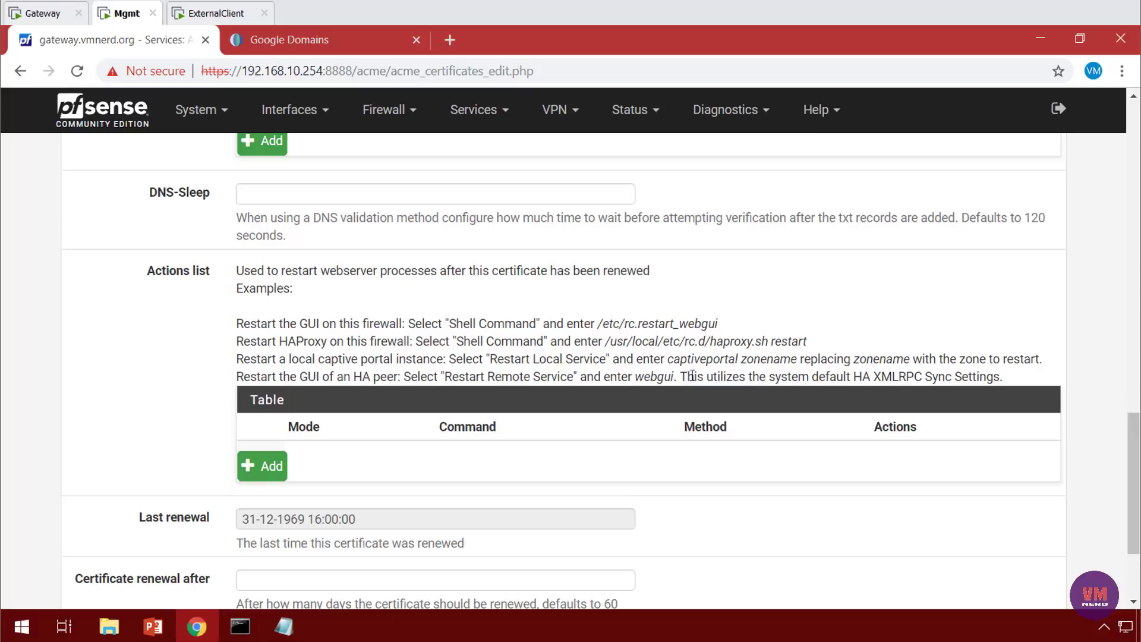
scroll(295, 451, down, 2)
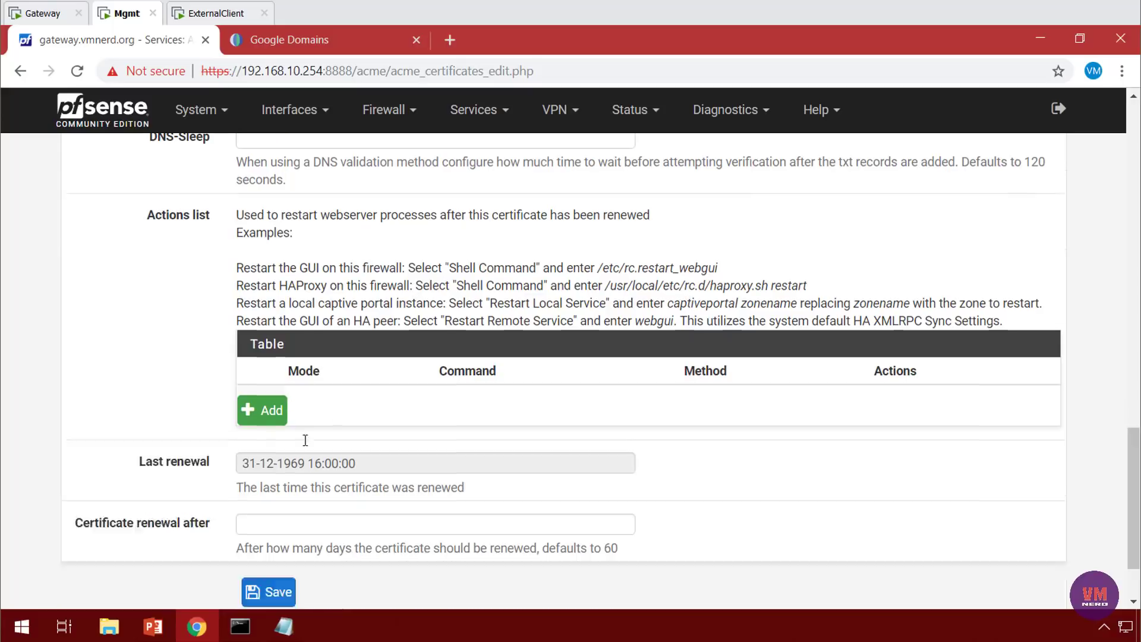
scroll(324, 427, up, 1)
scroll(331, 430, up, 2)
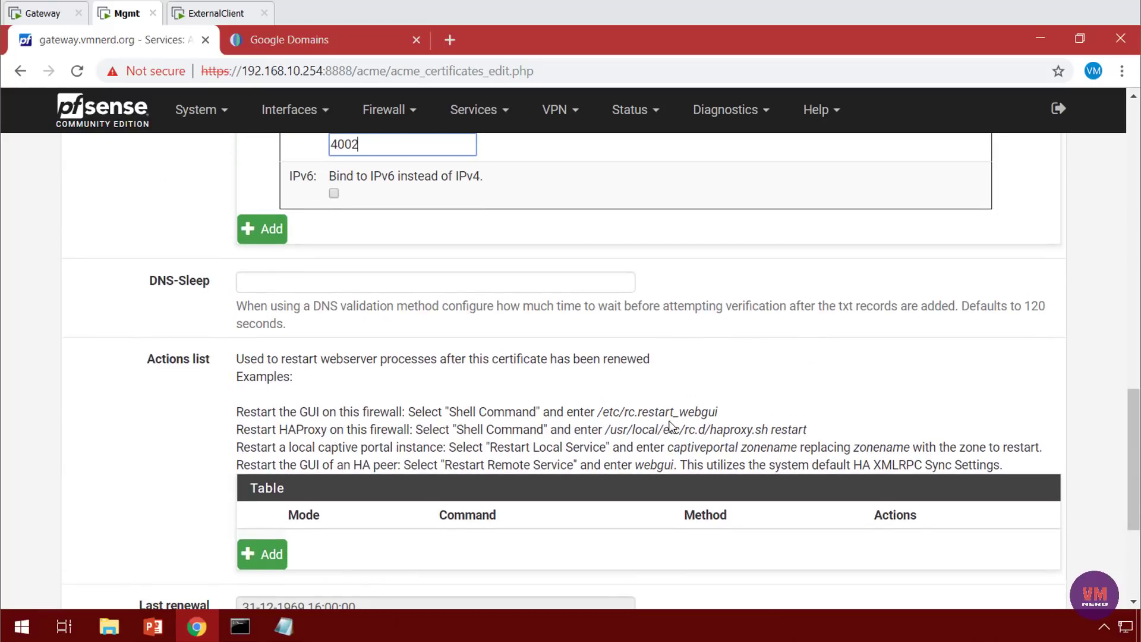
scroll(237, 453, down, 4)
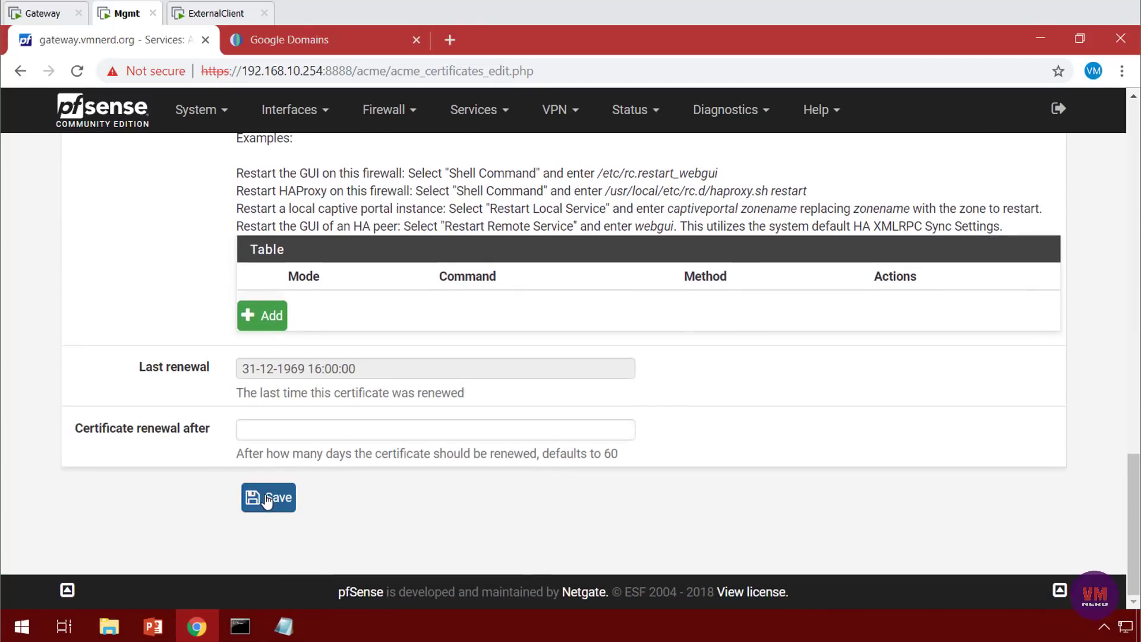
click(269, 499)
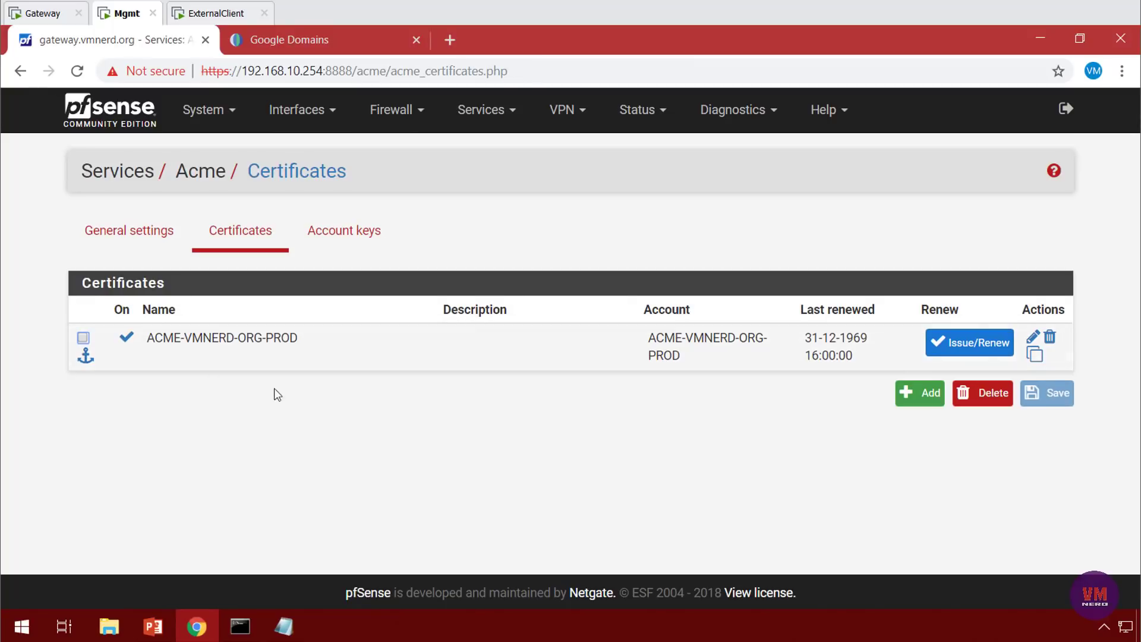
Issue ACME-VMNERD-ORG-PROD for all three domains and review the log through Cert success and Reload success.
click(987, 351)
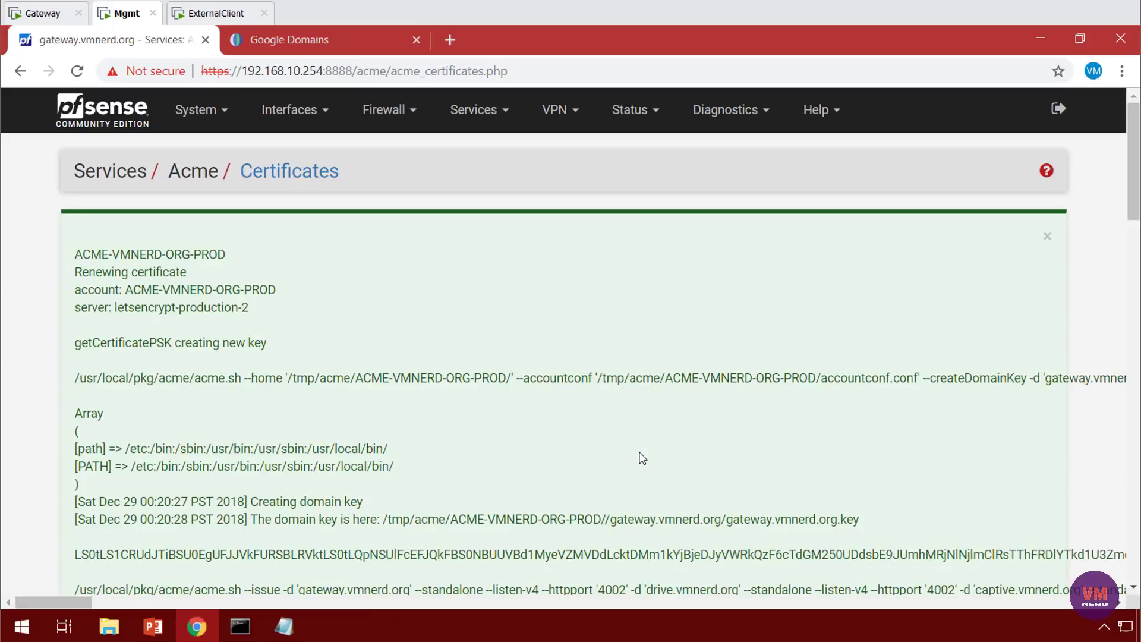
scroll(623, 461, down, 6)
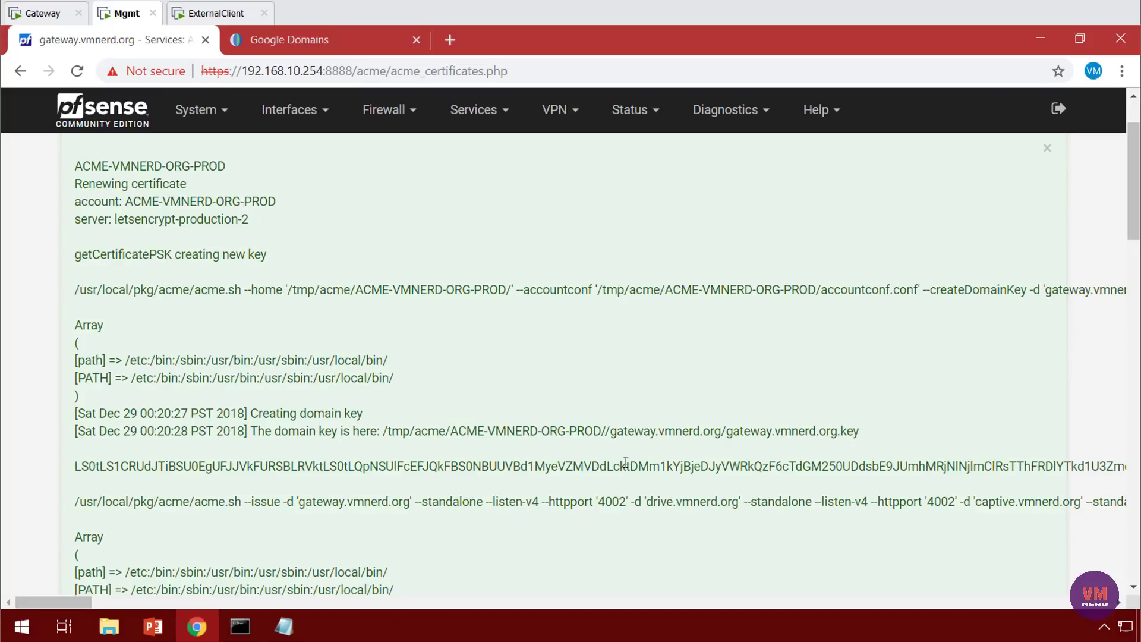
scroll(596, 429, down, 8)
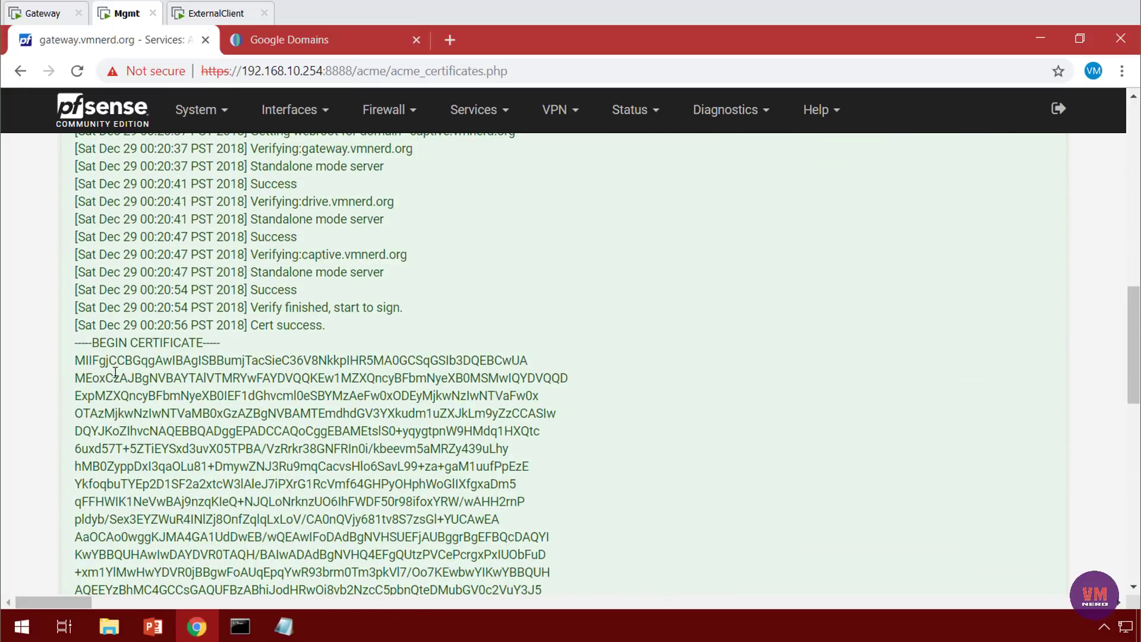
drag(87, 347, 565, 456)
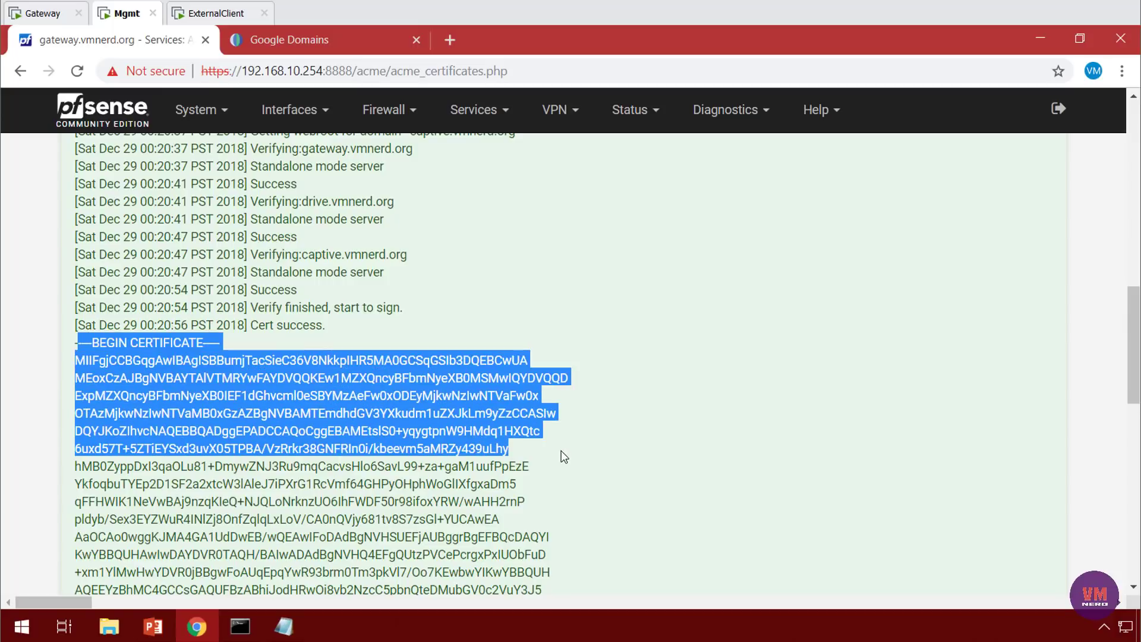
click(565, 456)
scroll(565, 459, down, 4)
scroll(567, 466, down, 7)
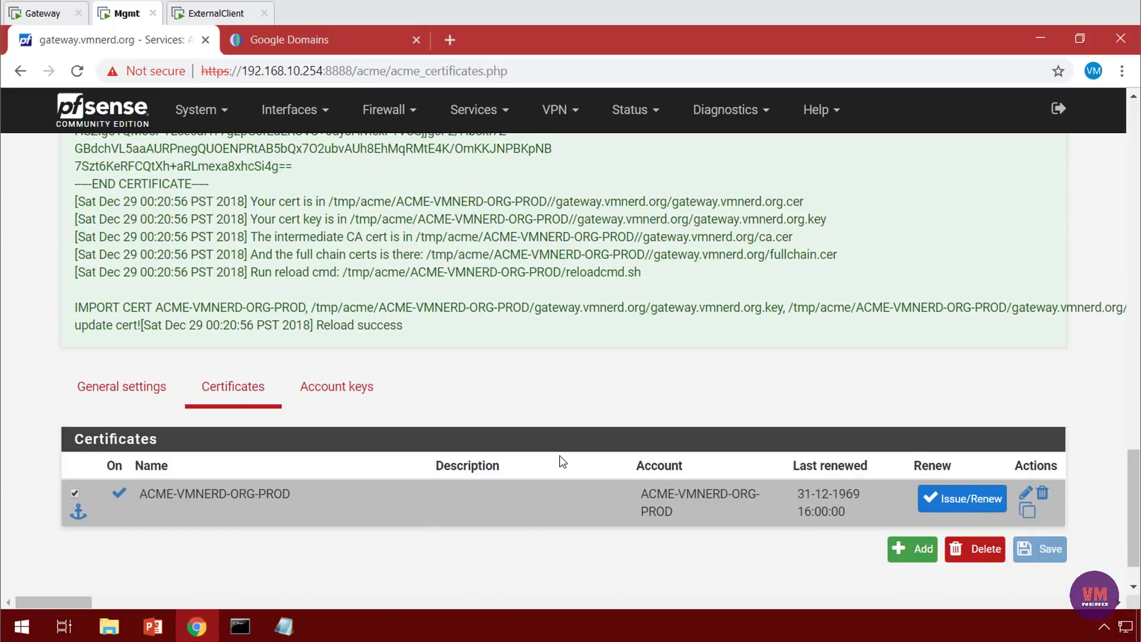
scroll(559, 462, down, 1)
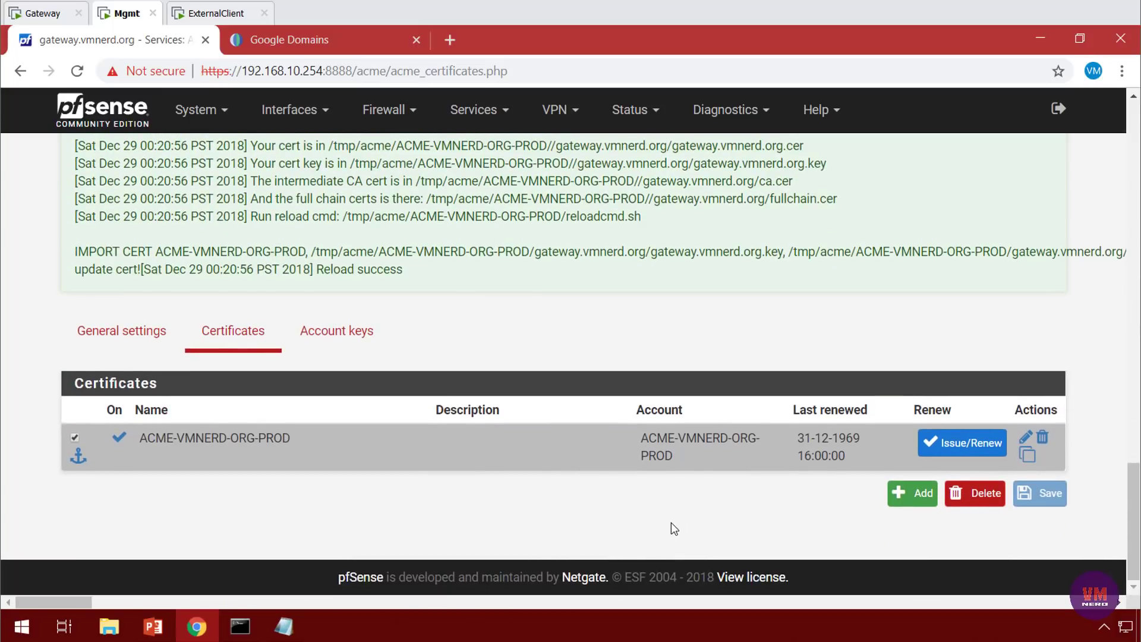
scroll(672, 522, up, 20)
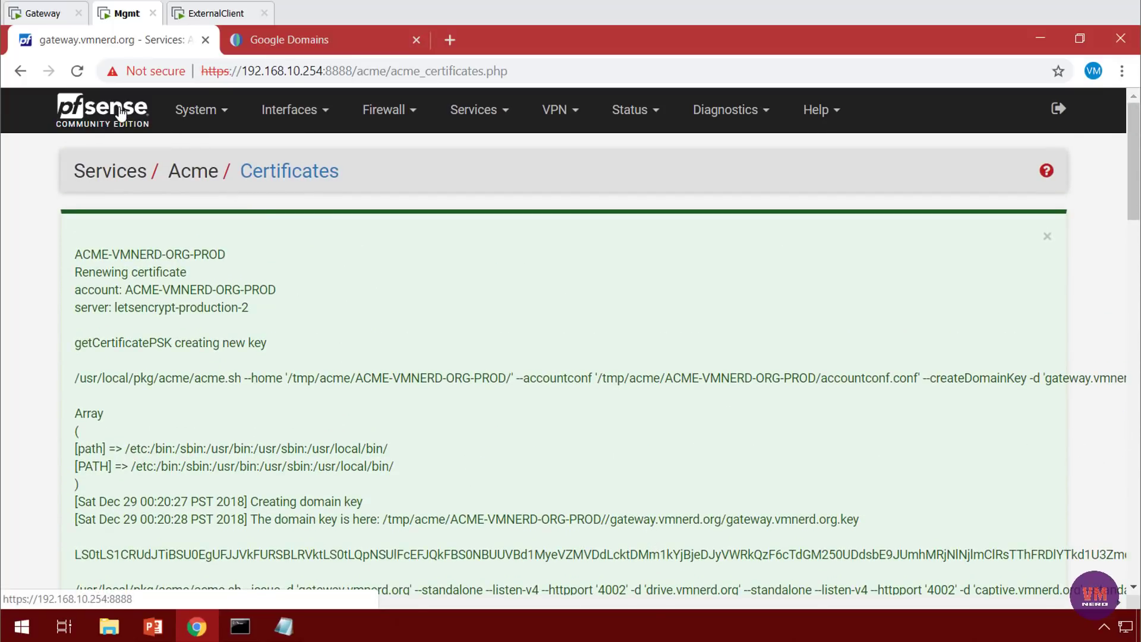
Set the webConfigurator SSL certificate to ACME-VMNERD-ORG-PROD under System > Advanced > Admin Access and save.
click(221, 113)
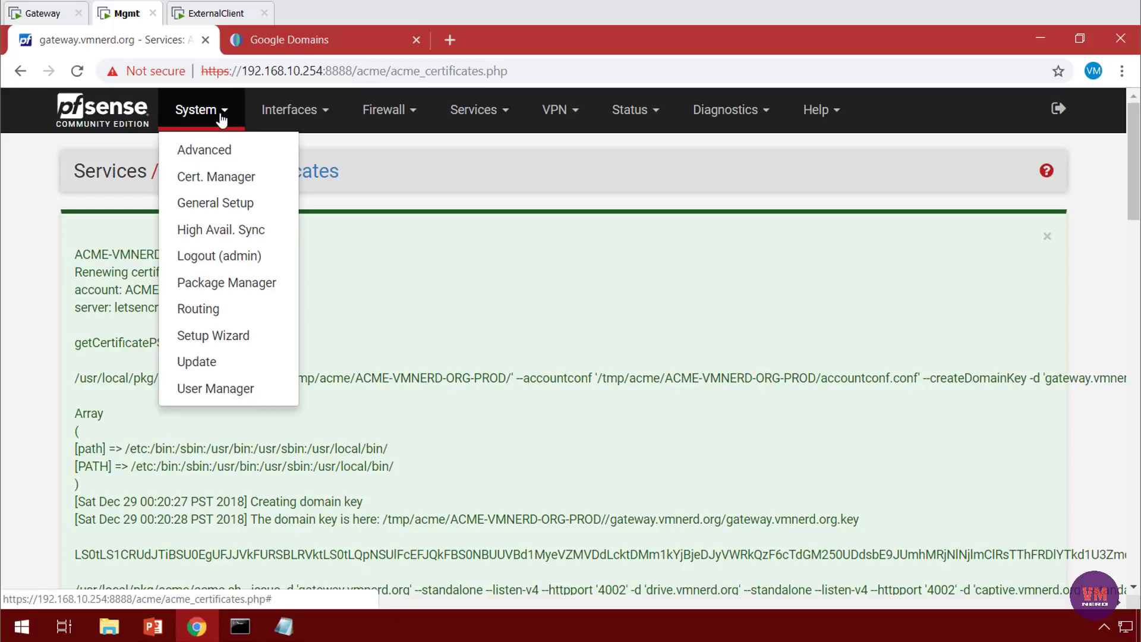
click(231, 198)
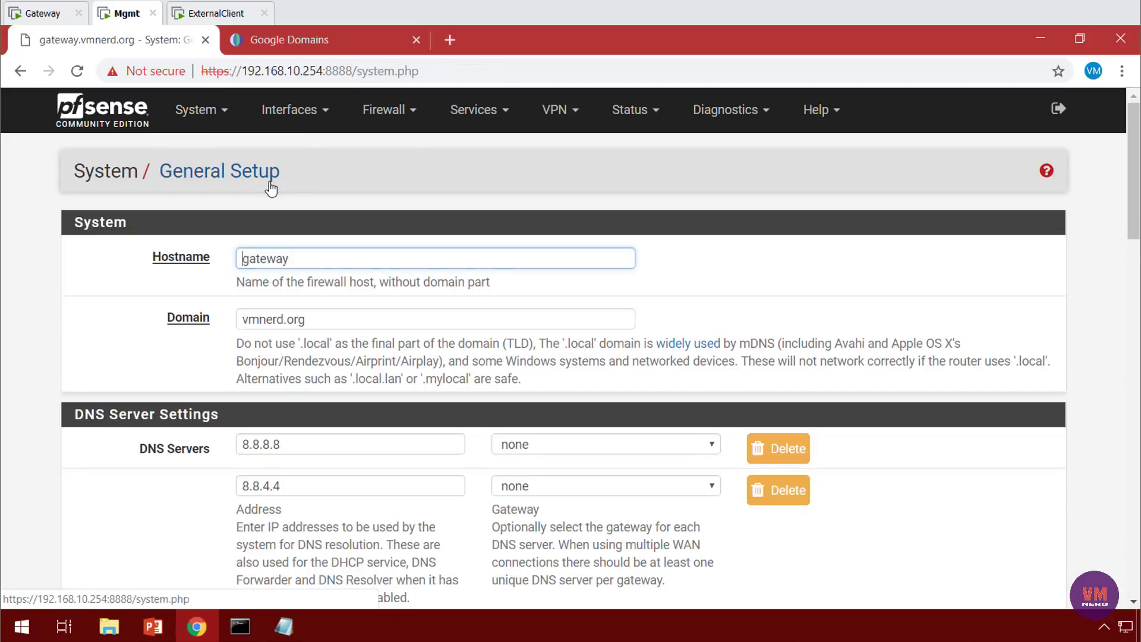
click(221, 112)
click(203, 150)
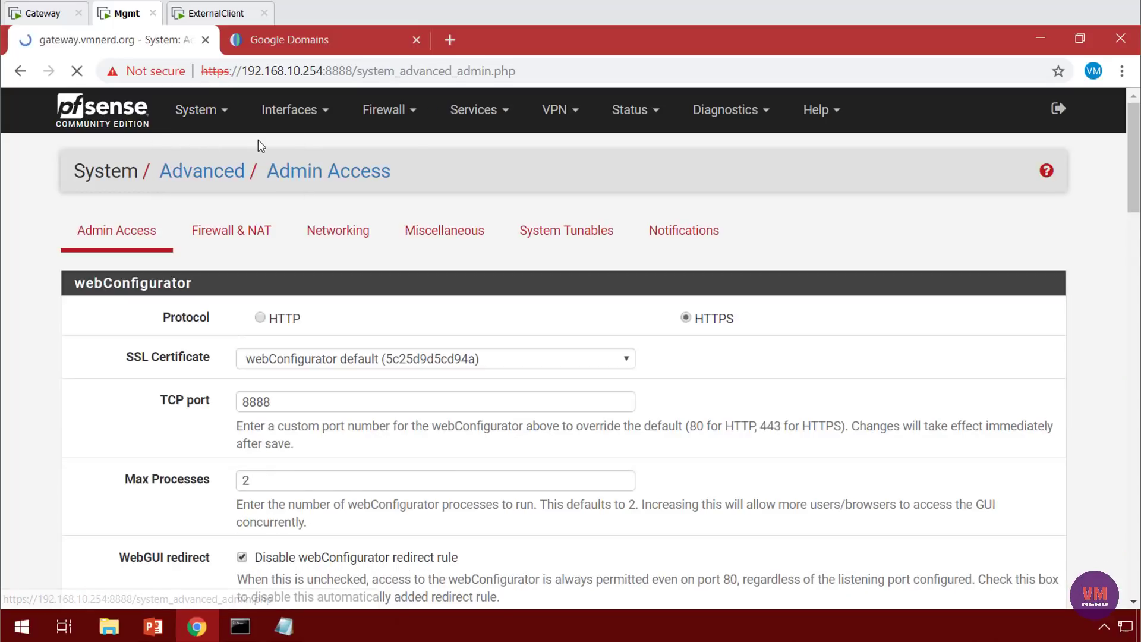
click(381, 358)
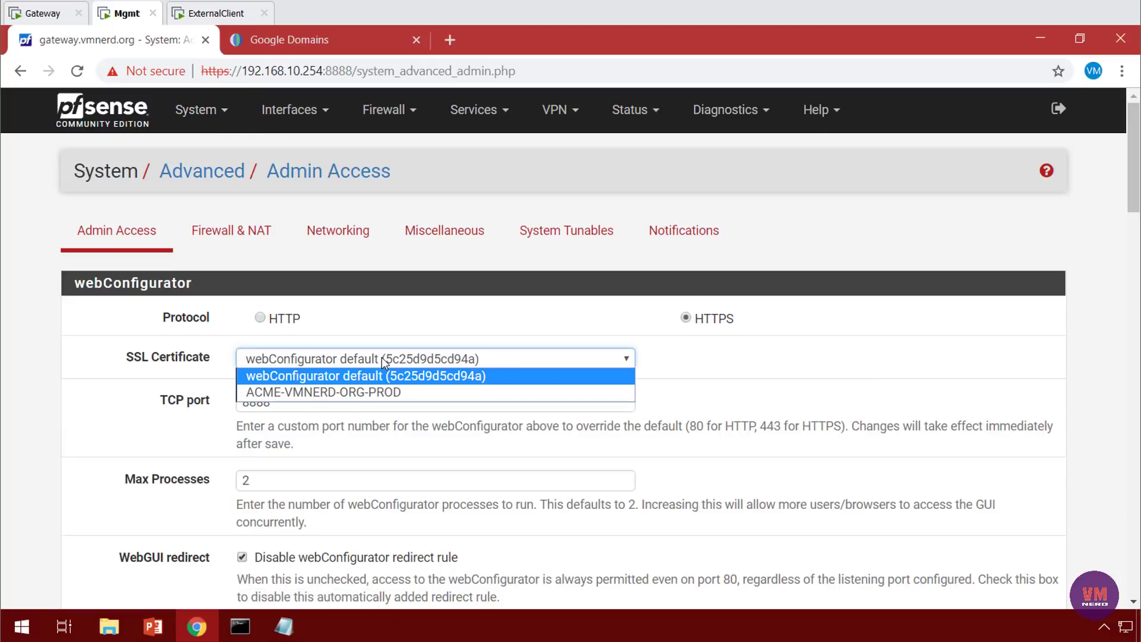
click(314, 395)
scroll(172, 416, down, 15)
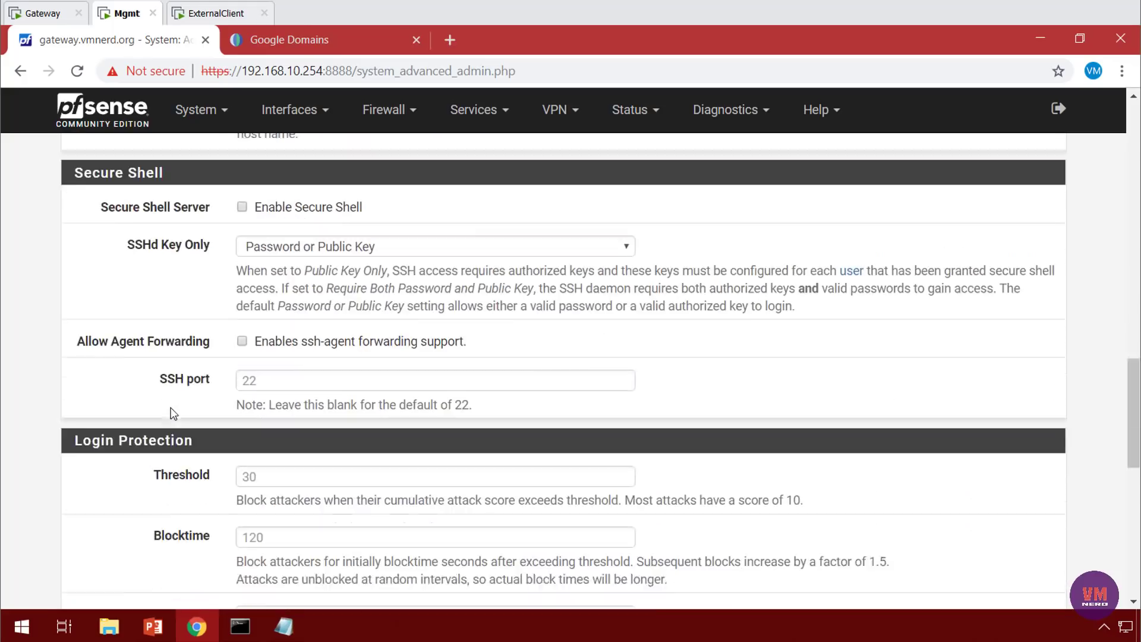
scroll(173, 414, down, 9)
click(273, 524)
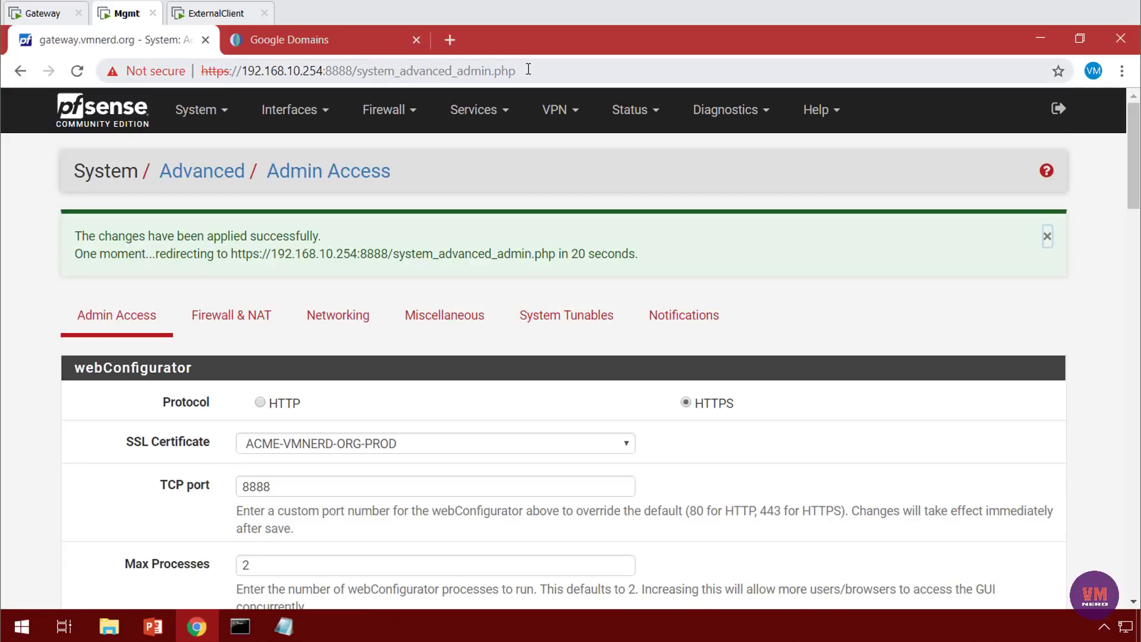
Replace 192.168.10.254 with gateway.vmnerd.org in the address, reload port 8888, and confirm the connection is secure.
click(532, 69)
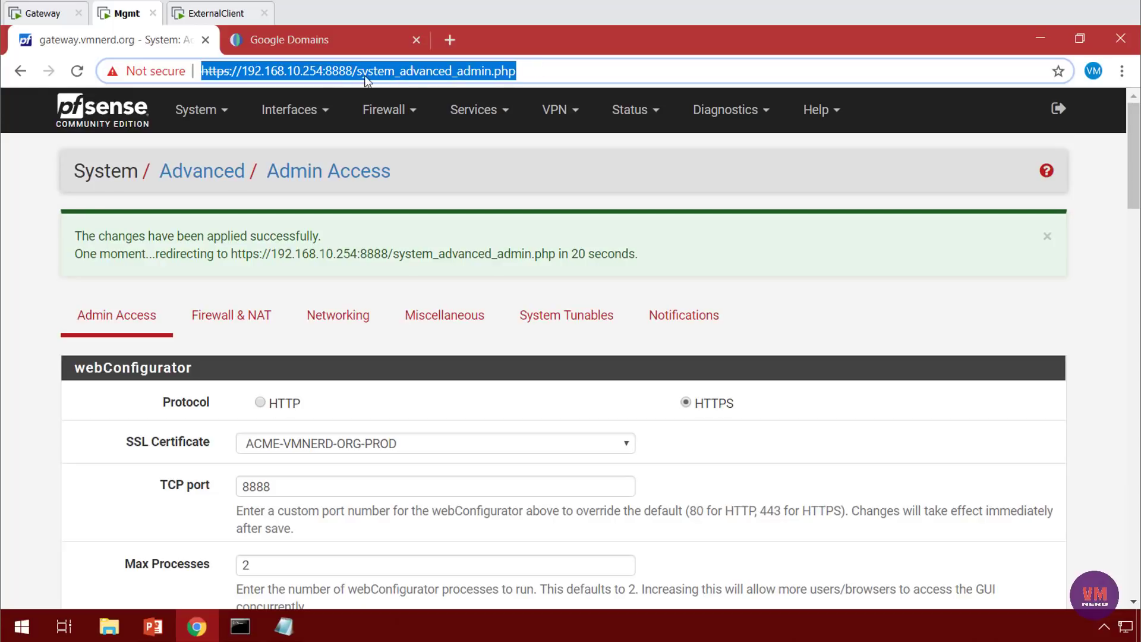
click(325, 71)
drag(325, 72, 245, 72)
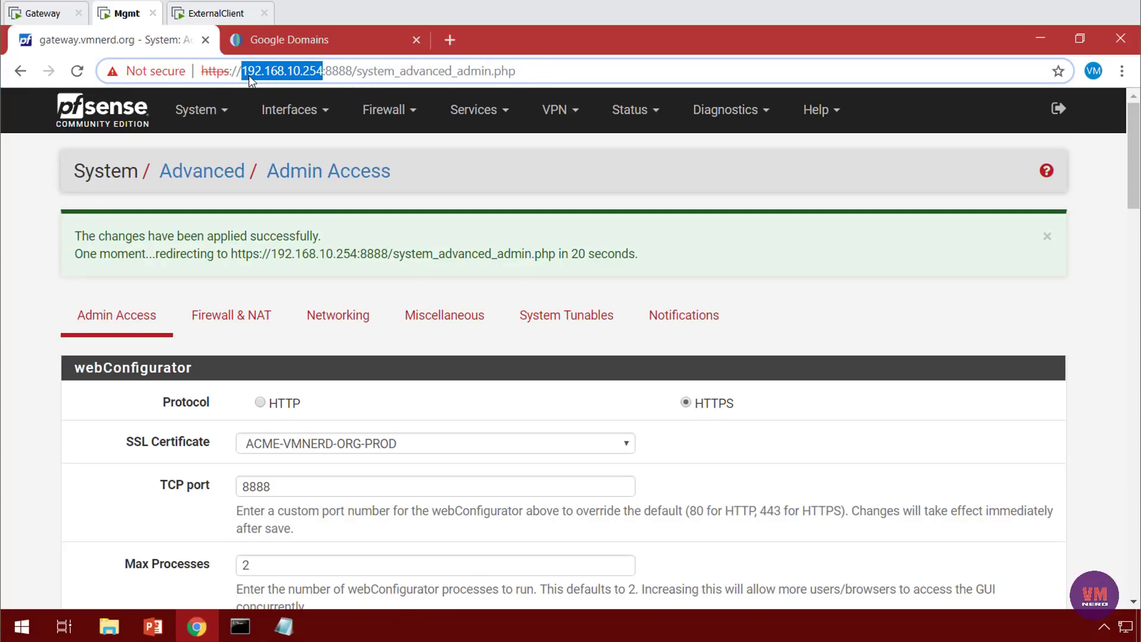
text(gae)
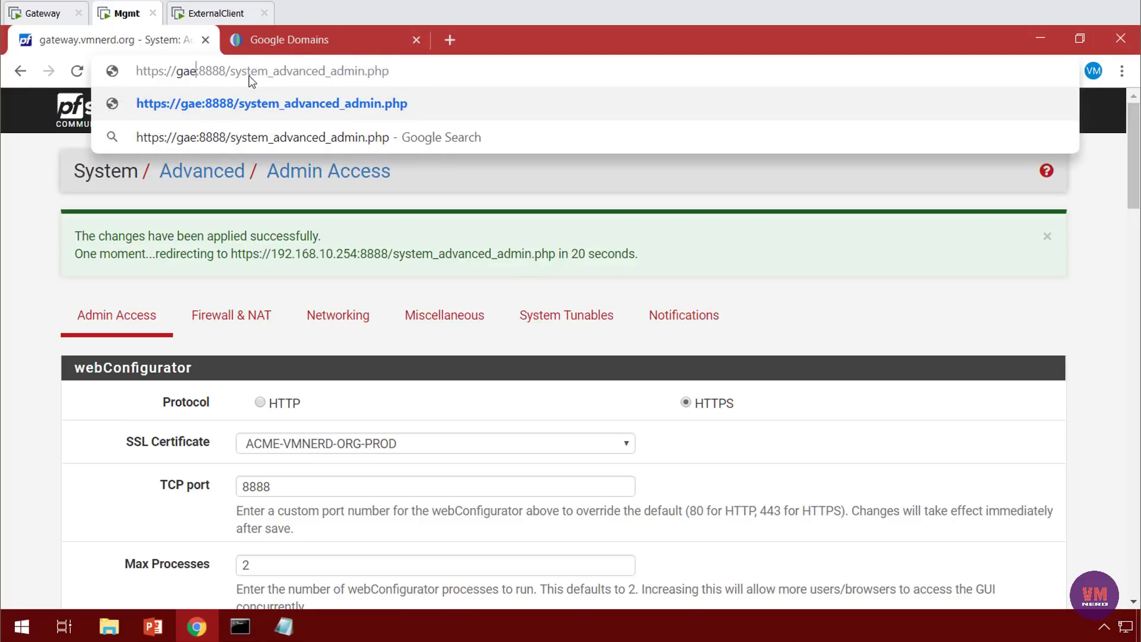
key(BackSpace)
text(tewat)
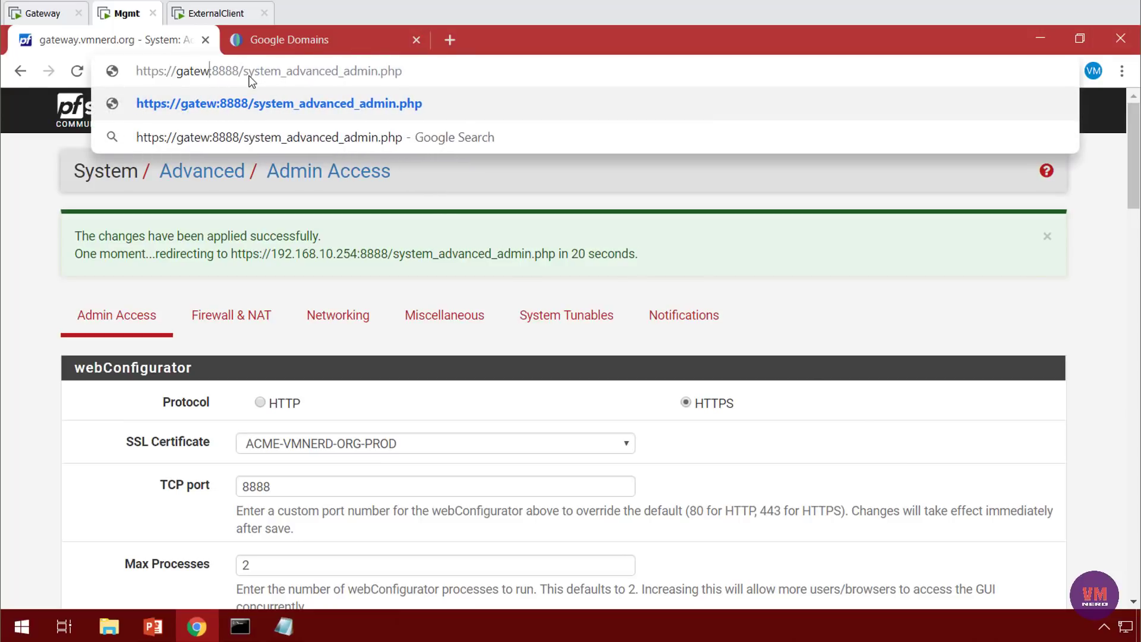
key(BackSpace)
text(y.vm)
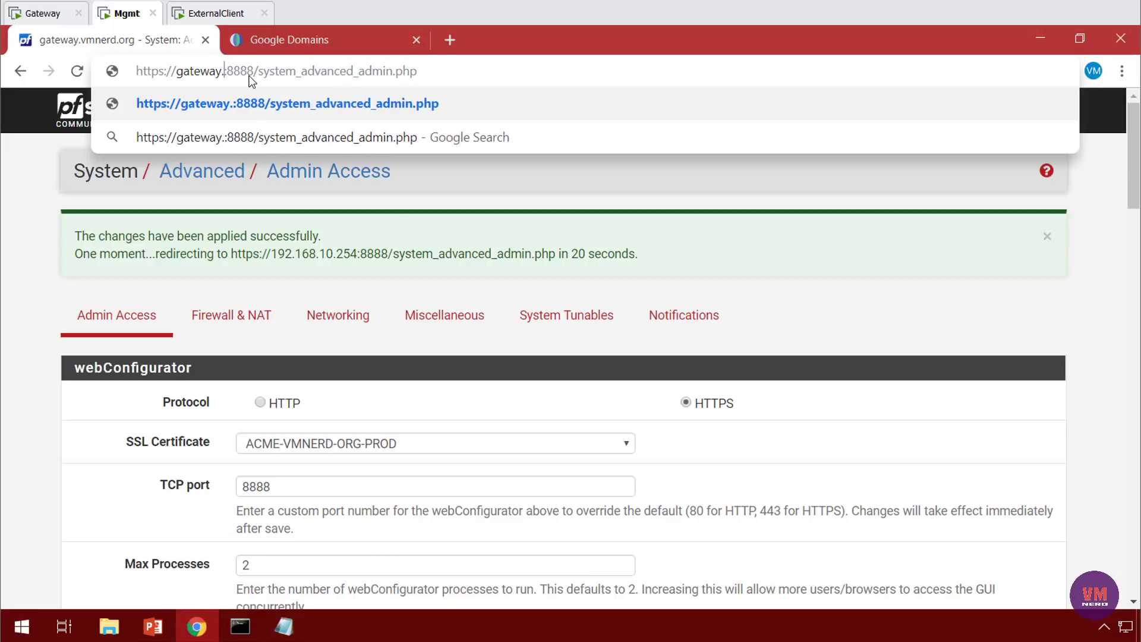
text(nerd.org)
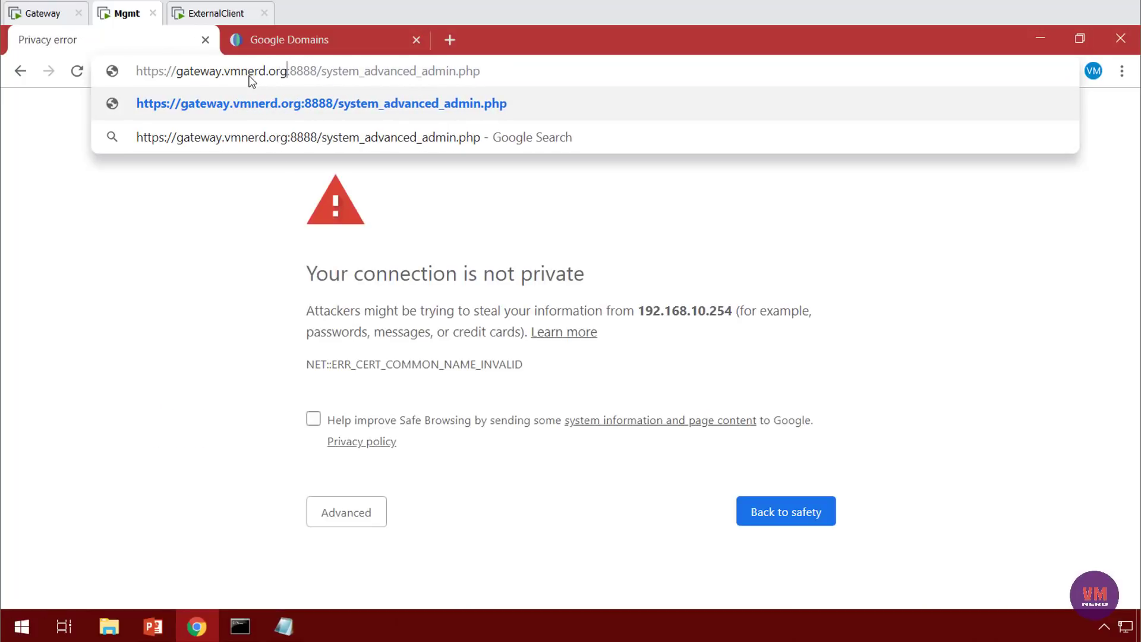
key(Return)
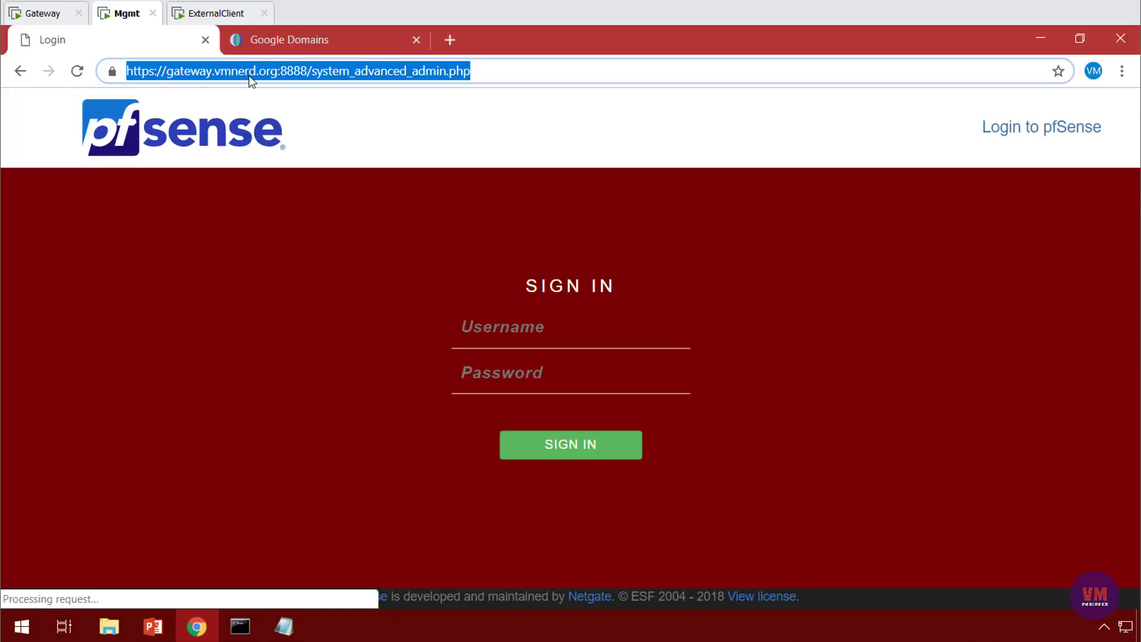
click(112, 71)
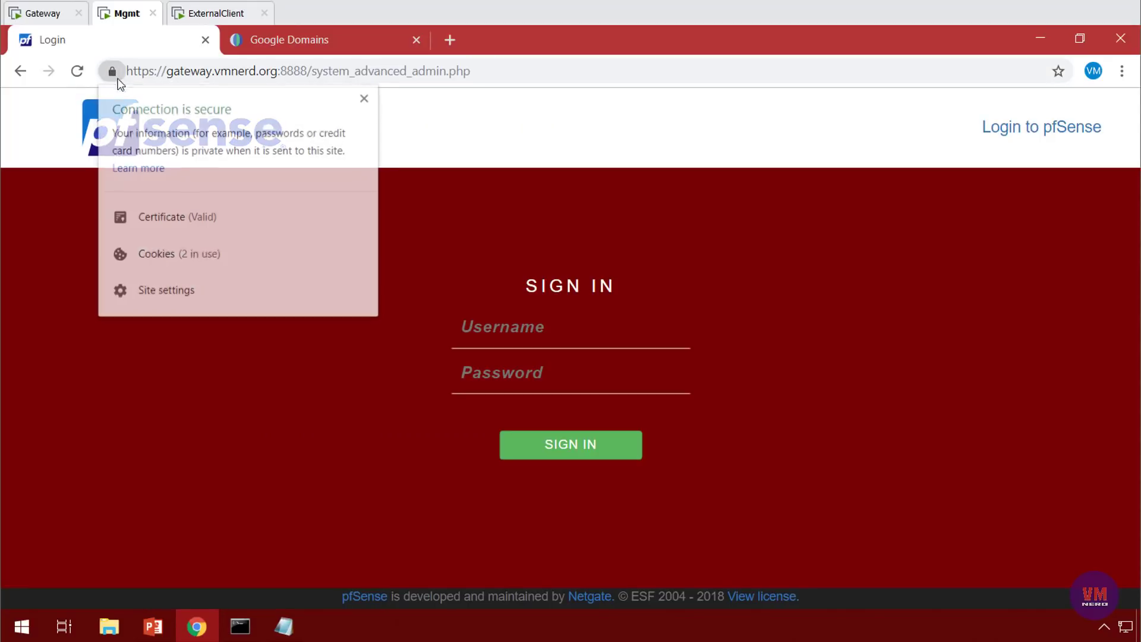
key(Escape)
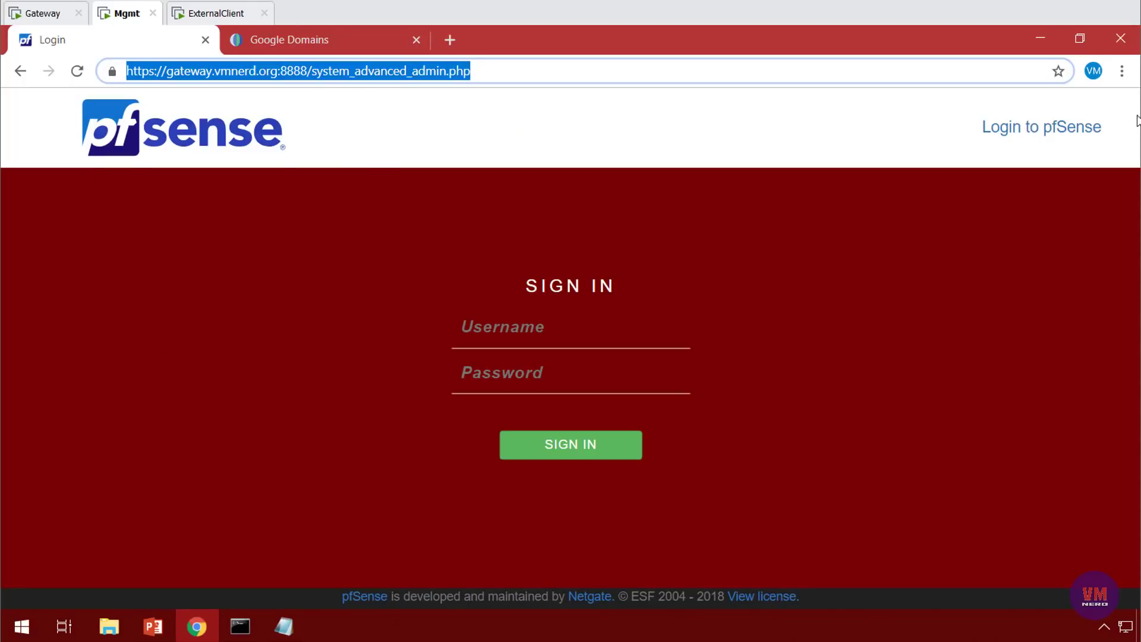
click(1122, 71)
Bring up the Security panel in Chrome's developer tools and view the site certificate.
mouse_move(969, 337)
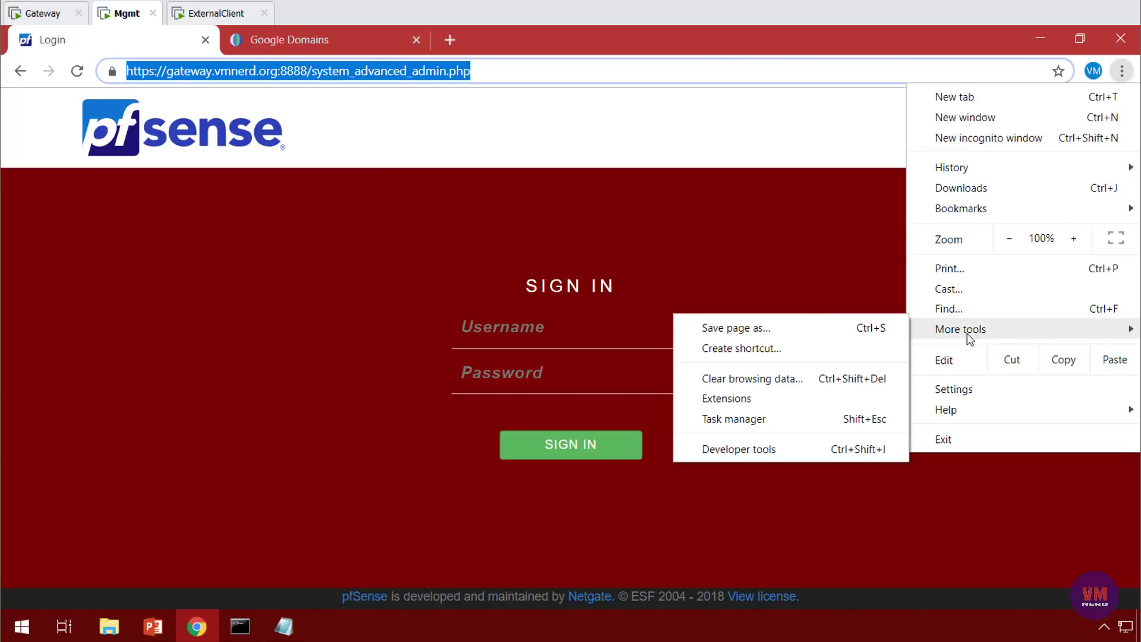
click(756, 455)
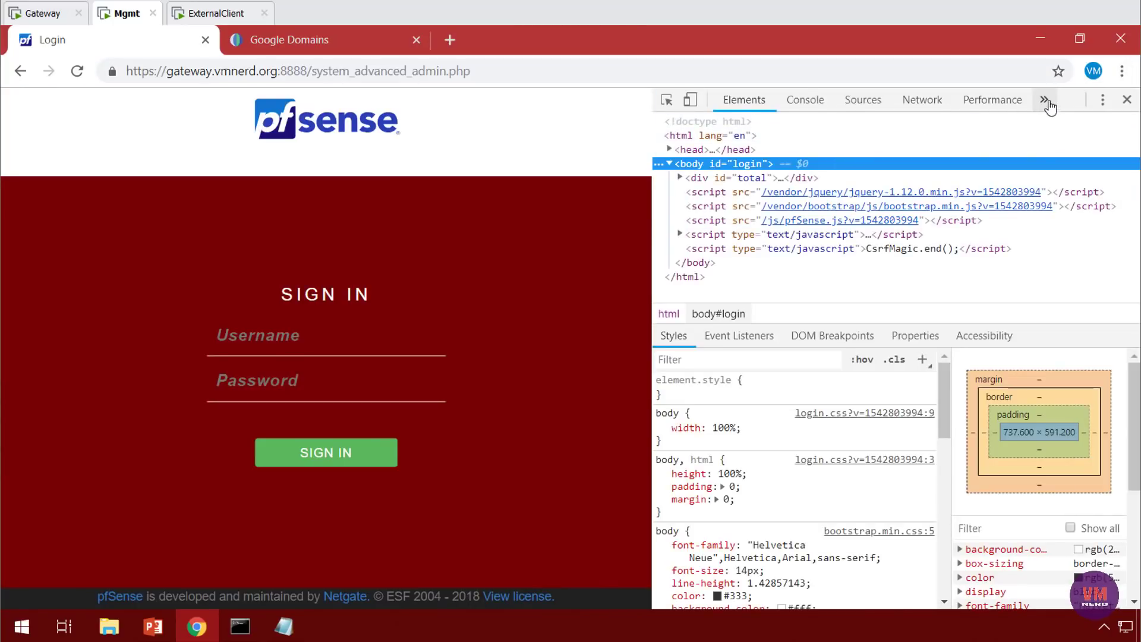
click(1044, 100)
click(1064, 164)
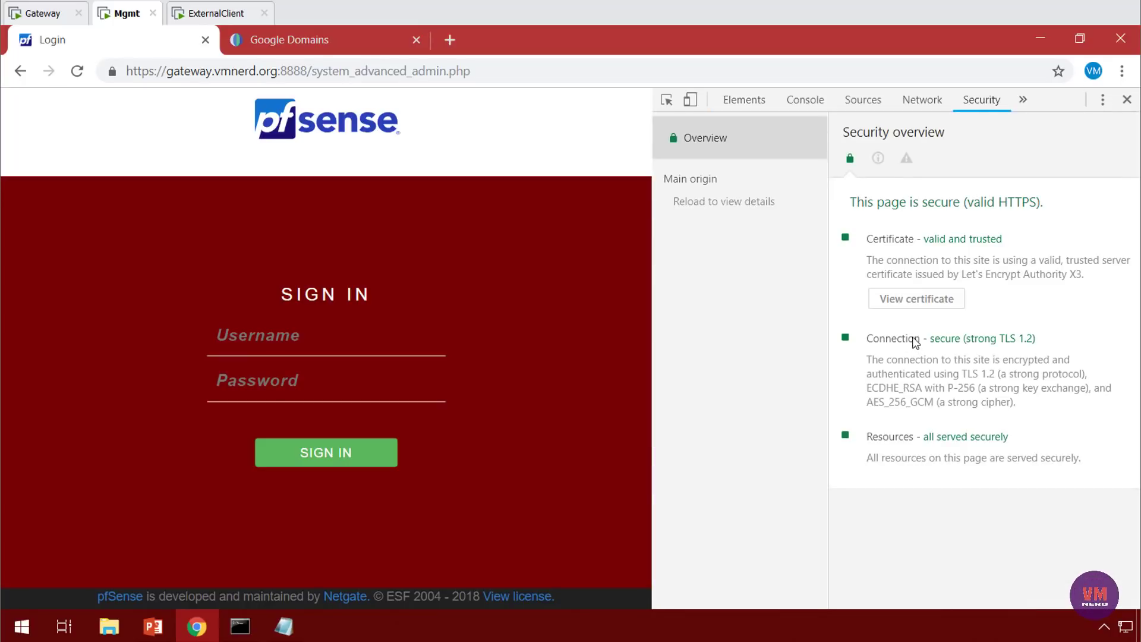
click(917, 299)
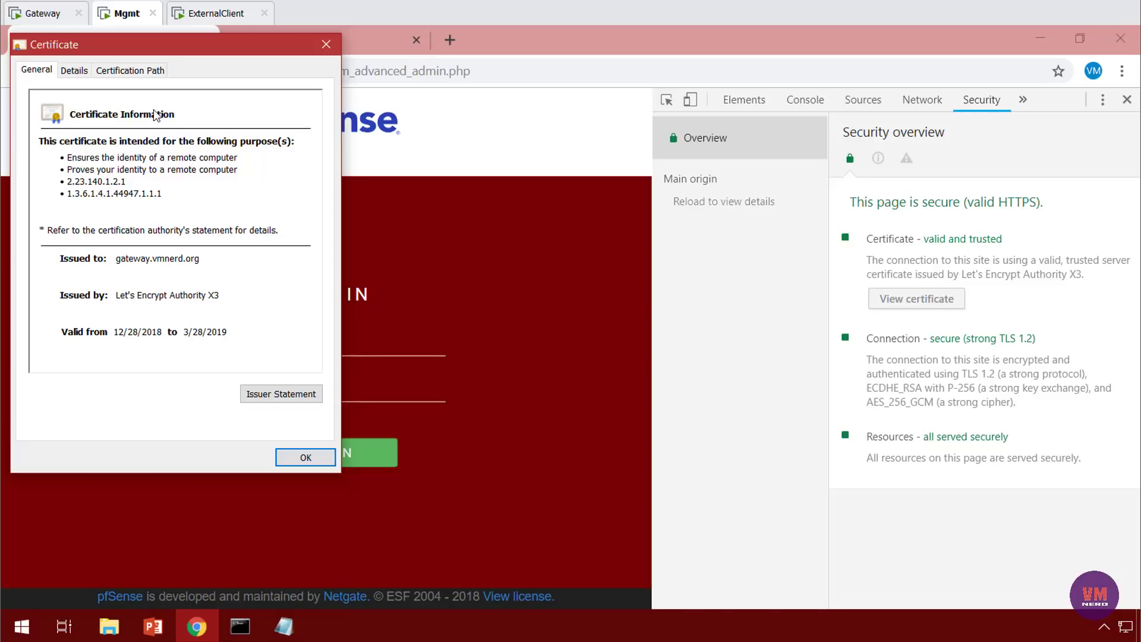
Inspect the certificate's Let's Encrypt certification path and its three Subject Alternative Name DNS entries.
click(143, 71)
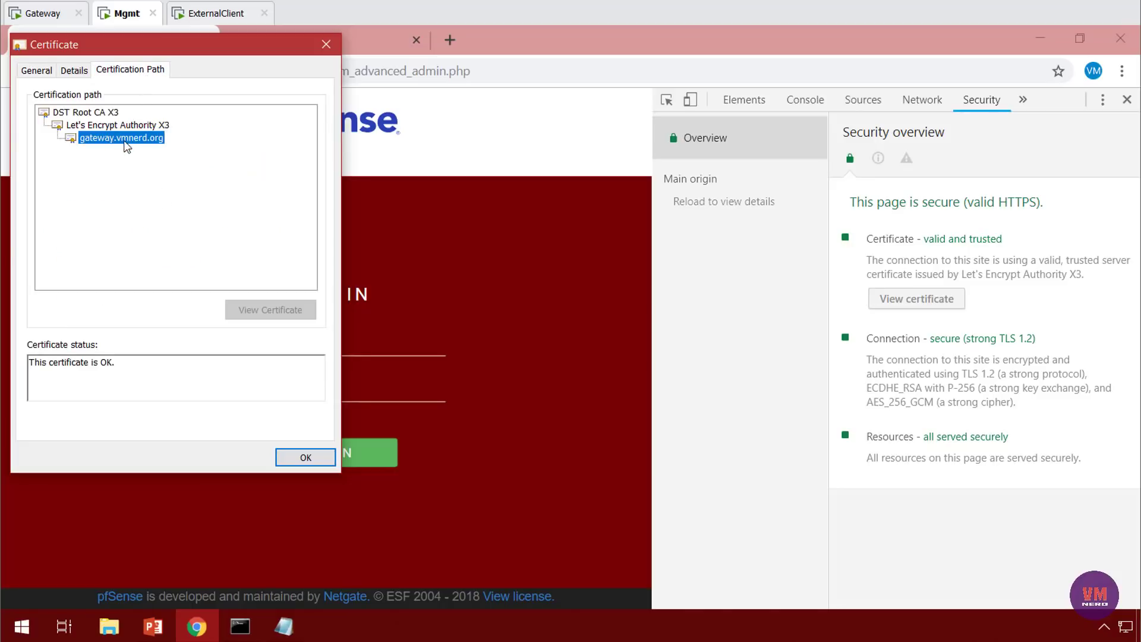
click(74, 71)
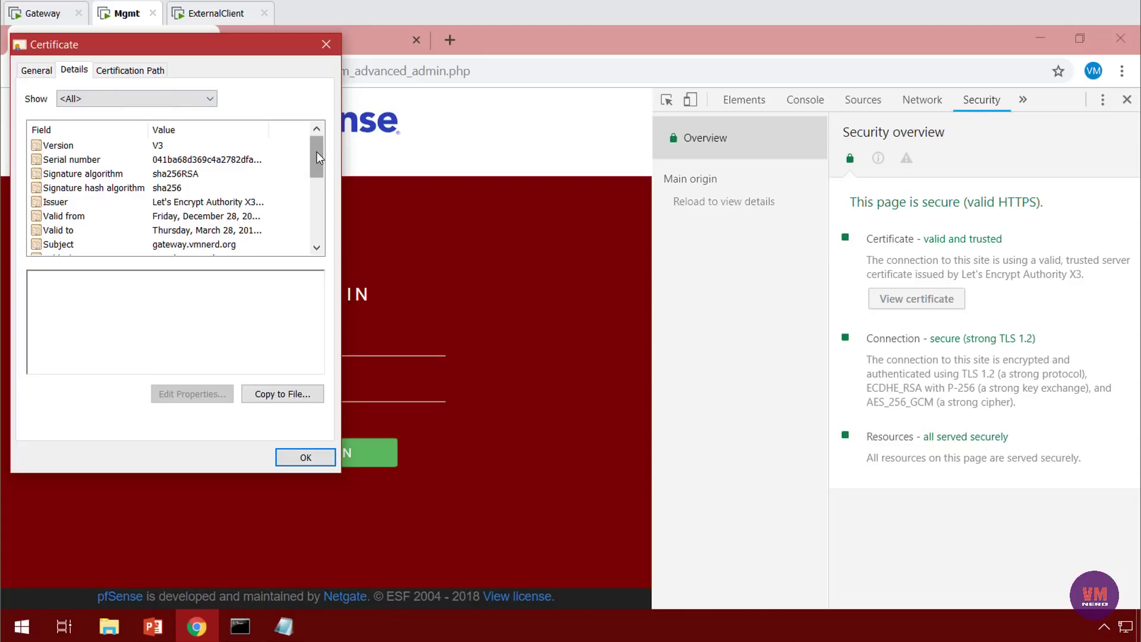
drag(316, 152, 317, 195)
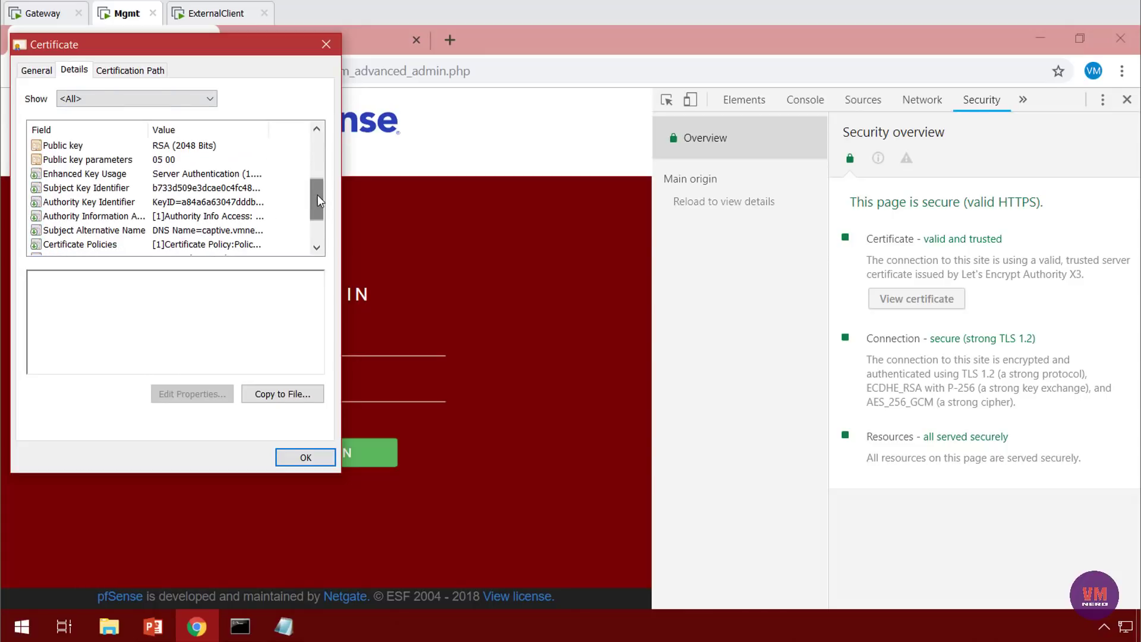
click(117, 232)
drag(190, 308, 33, 278)
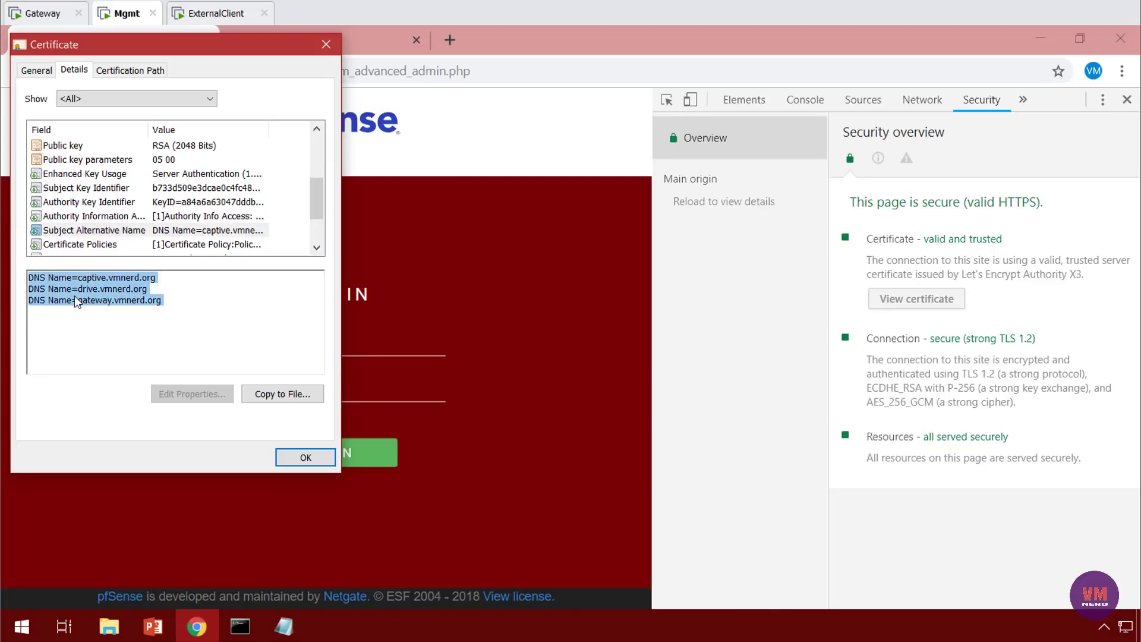
click(88, 314)
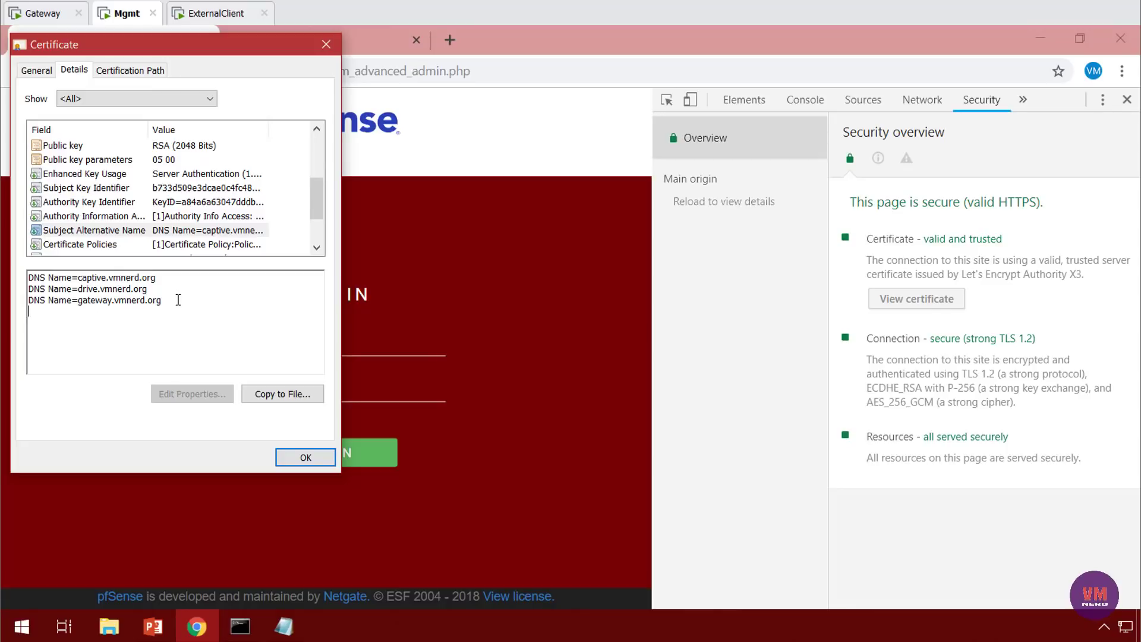
click(303, 457)
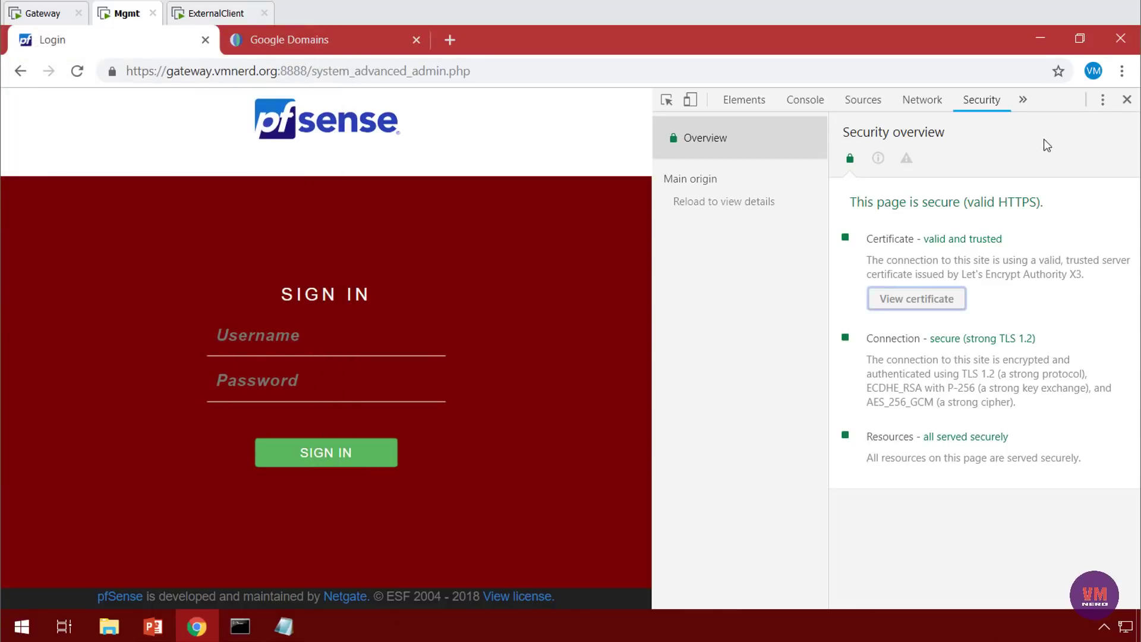
Close the developer tools, sign in to the pfSense web GUI as admin, and decline saving the password.
click(1127, 101)
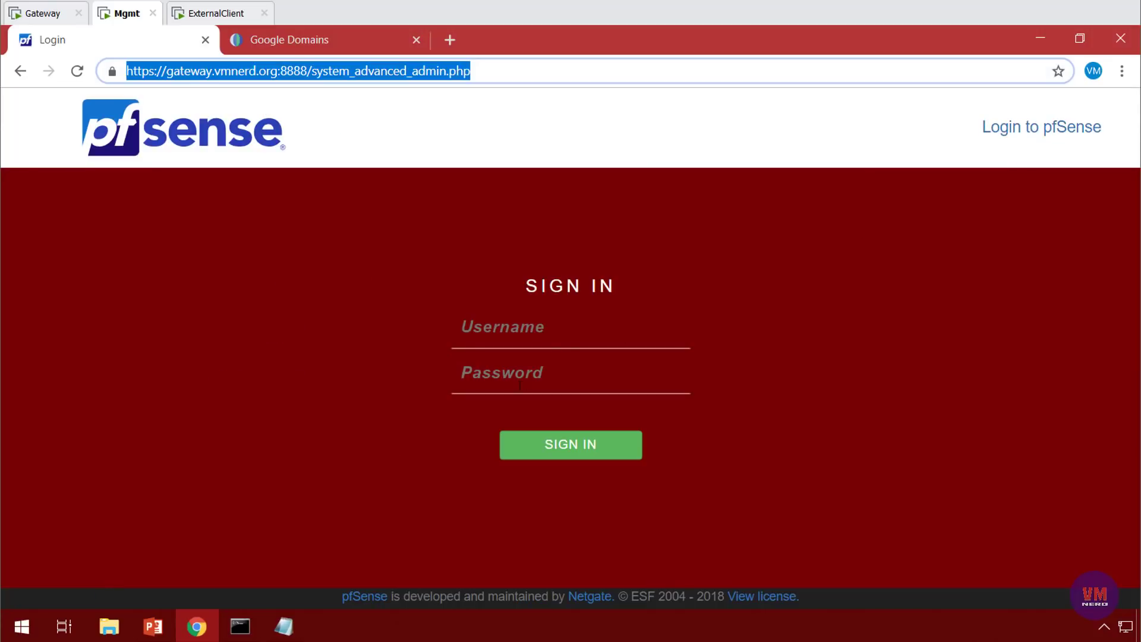
click(525, 333)
text(admin)
key(Tab)
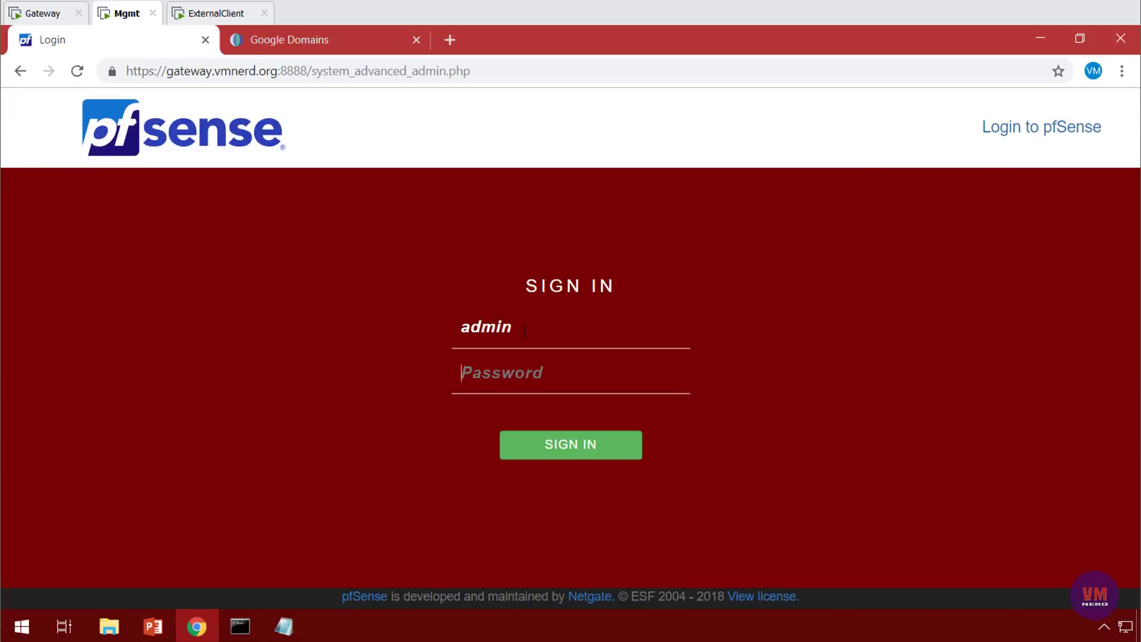
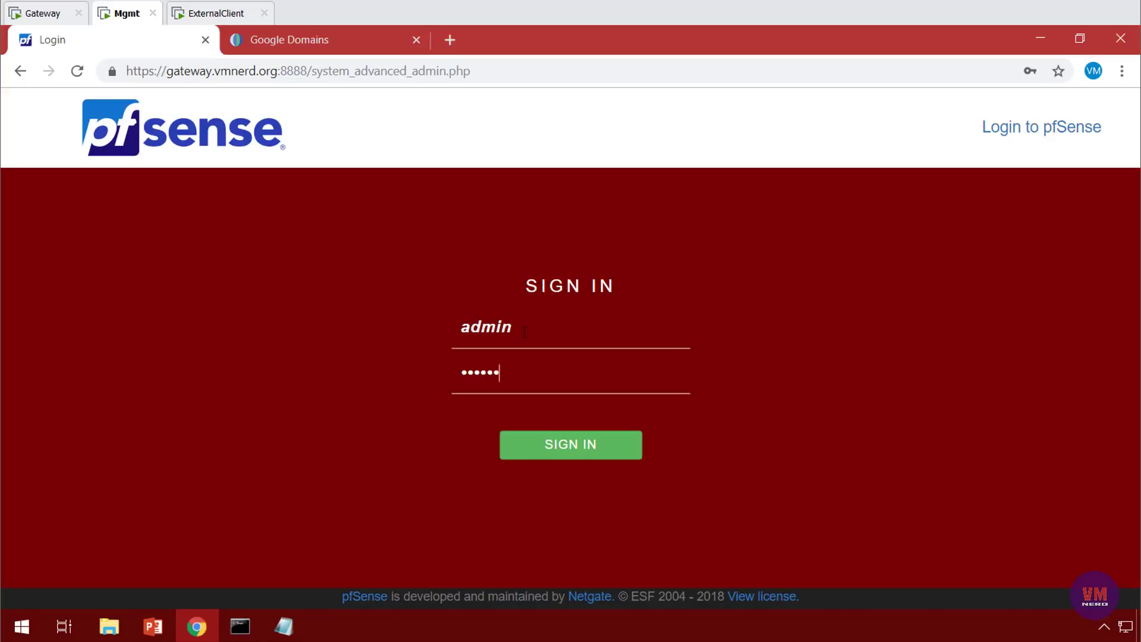
key(Return)
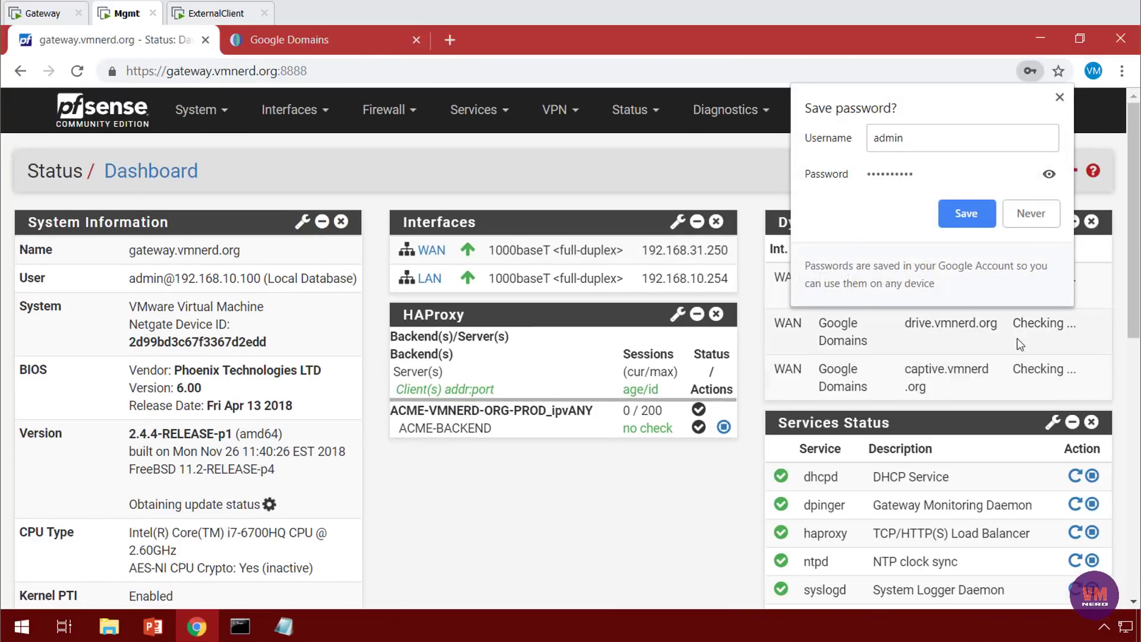
click(1033, 220)
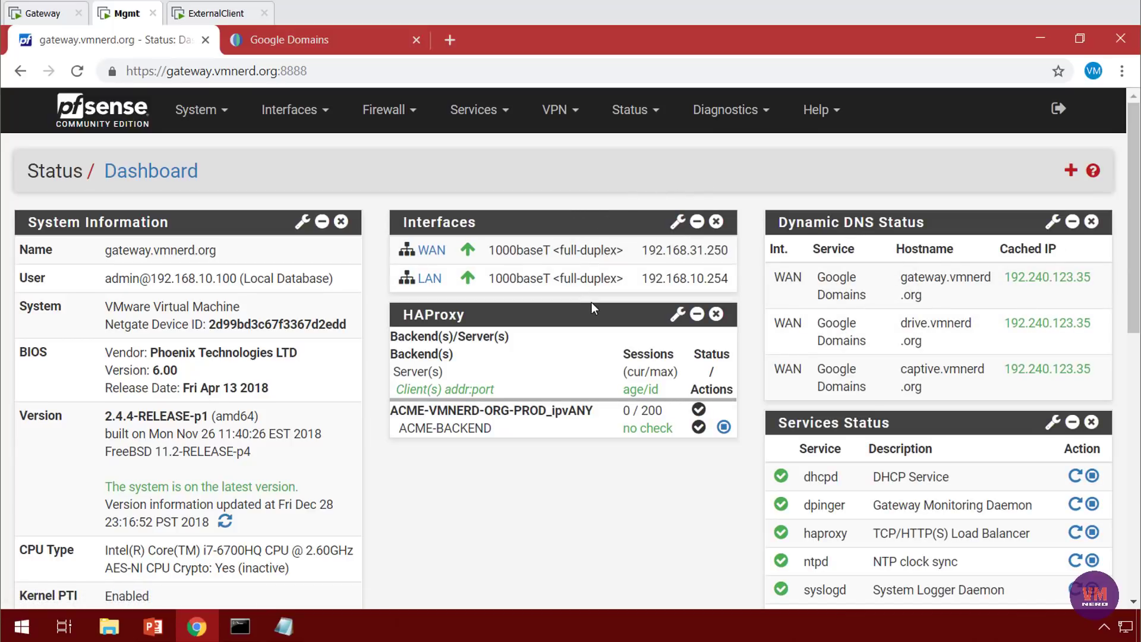
click(504, 116)
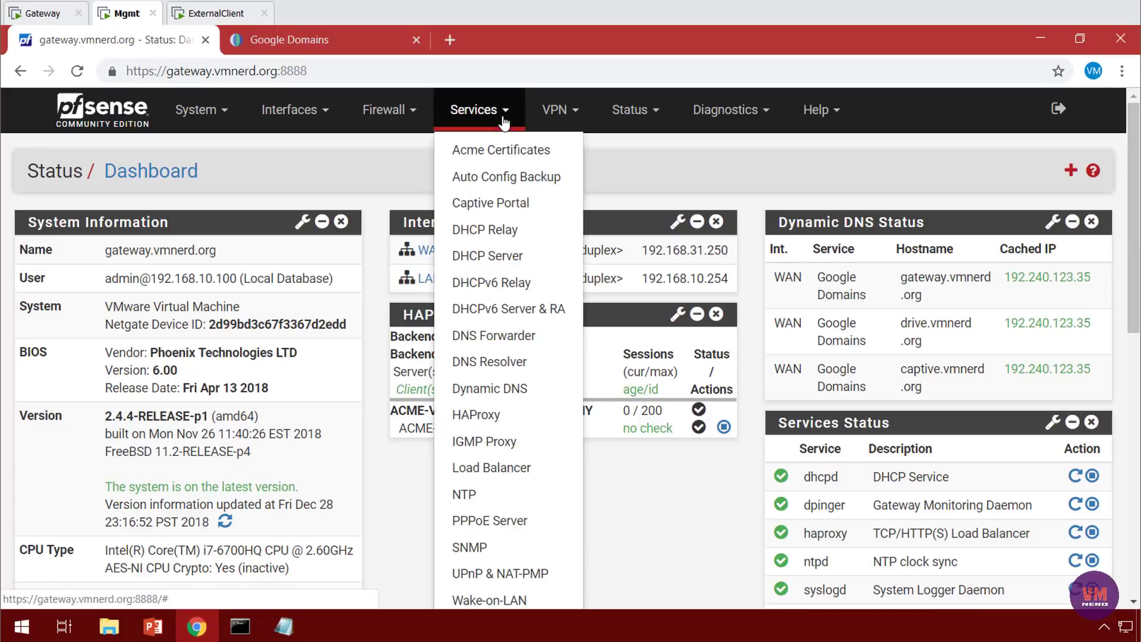
Add a Shell Command action /etc/rc.restart_webgui to ACME-VMNERD-ORG-PROD and save the certificate.
click(491, 151)
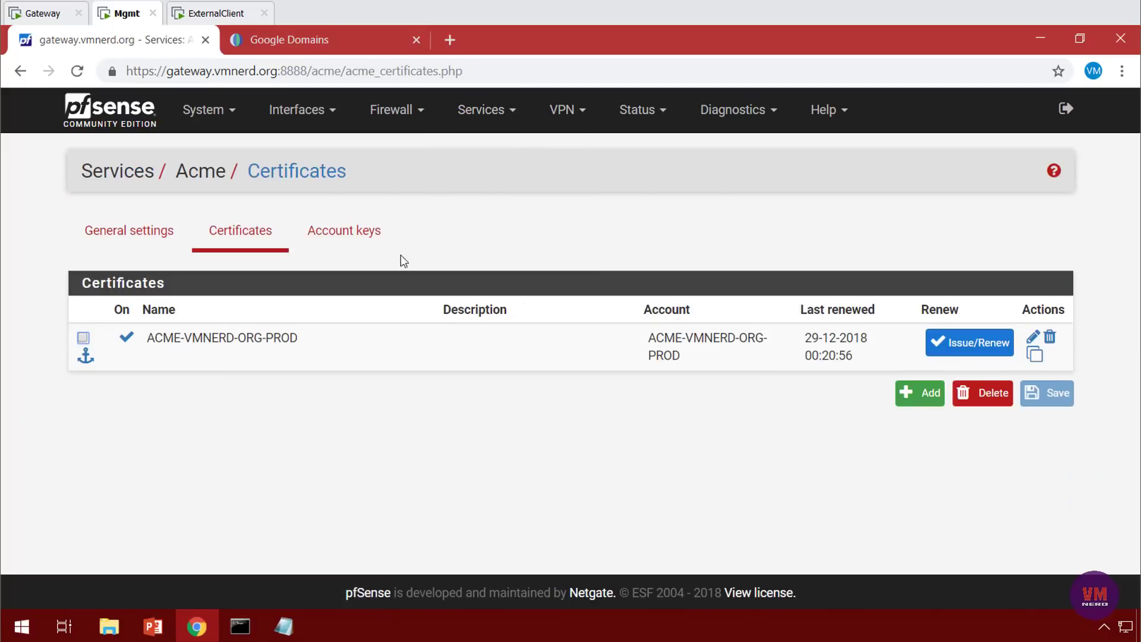
click(1033, 338)
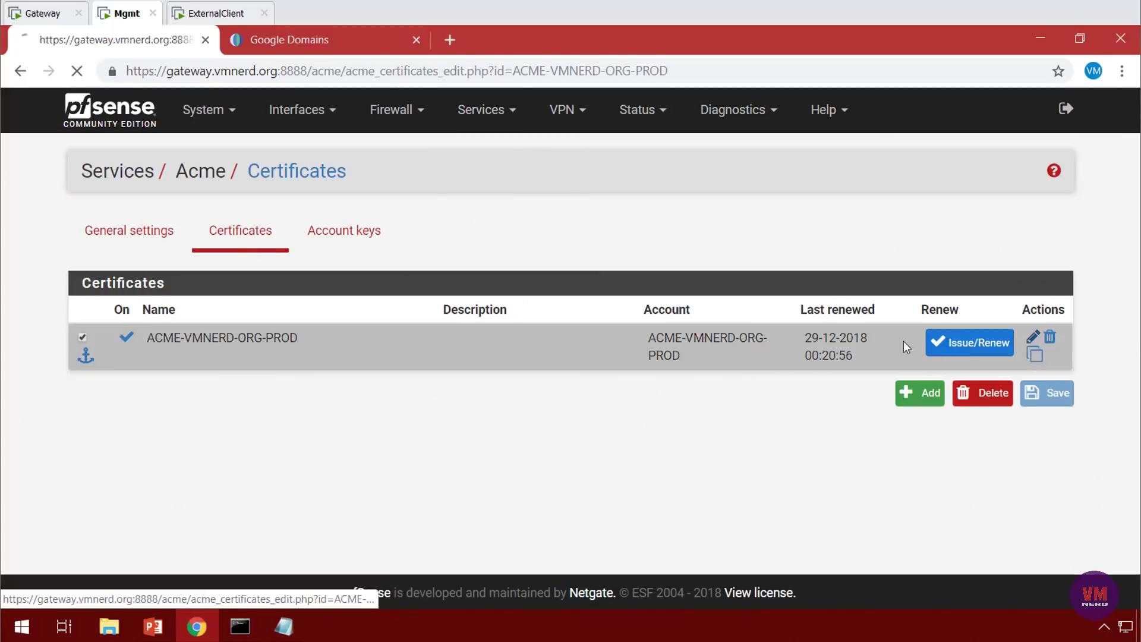
scroll(418, 336, down, 15)
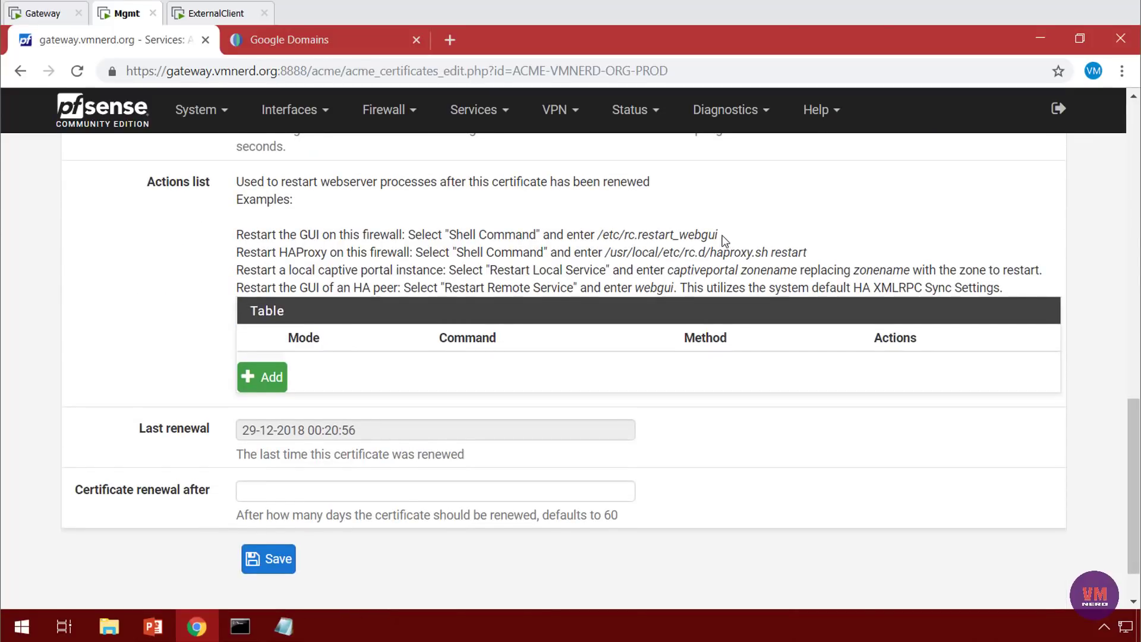
drag(719, 235, 601, 234)
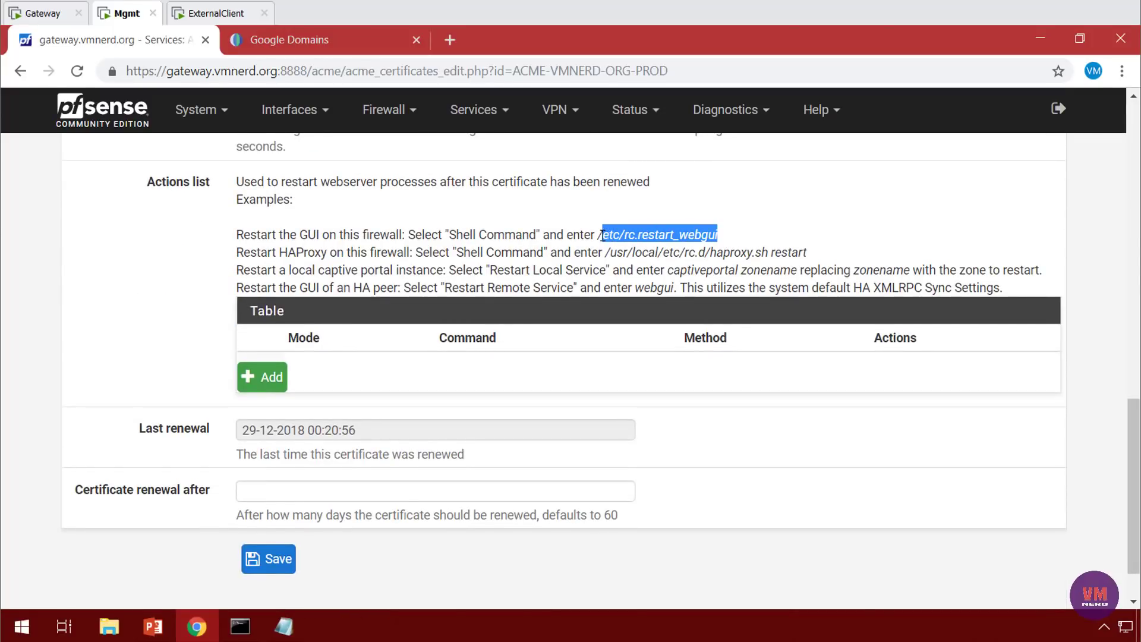
right_click(638, 240)
click(660, 252)
click(272, 379)
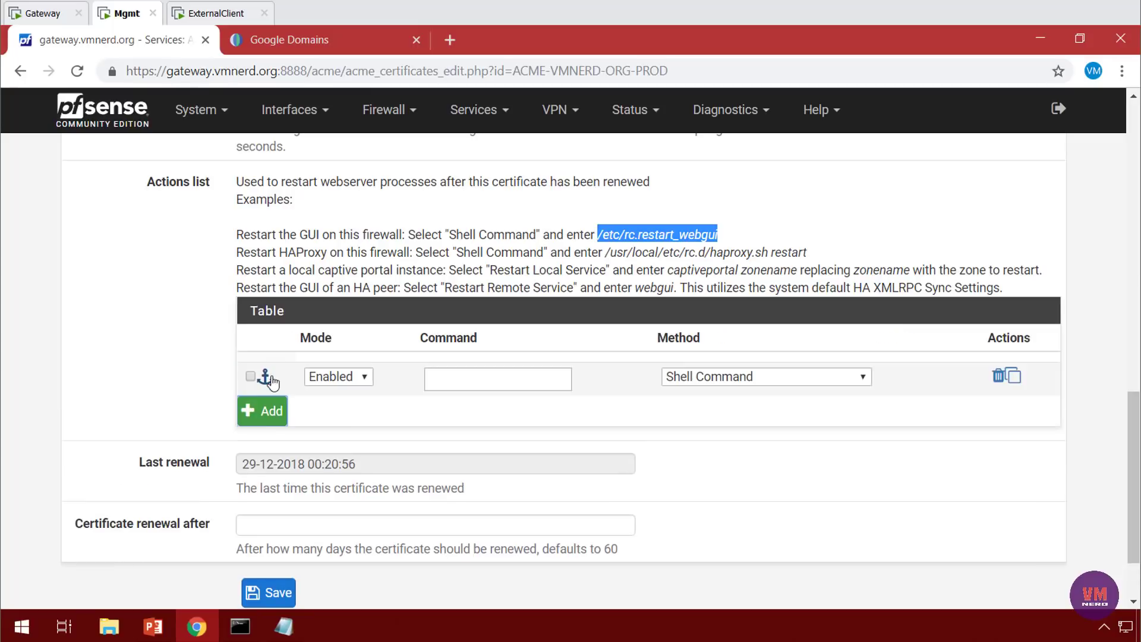
click(481, 379)
key(ctrl+v)
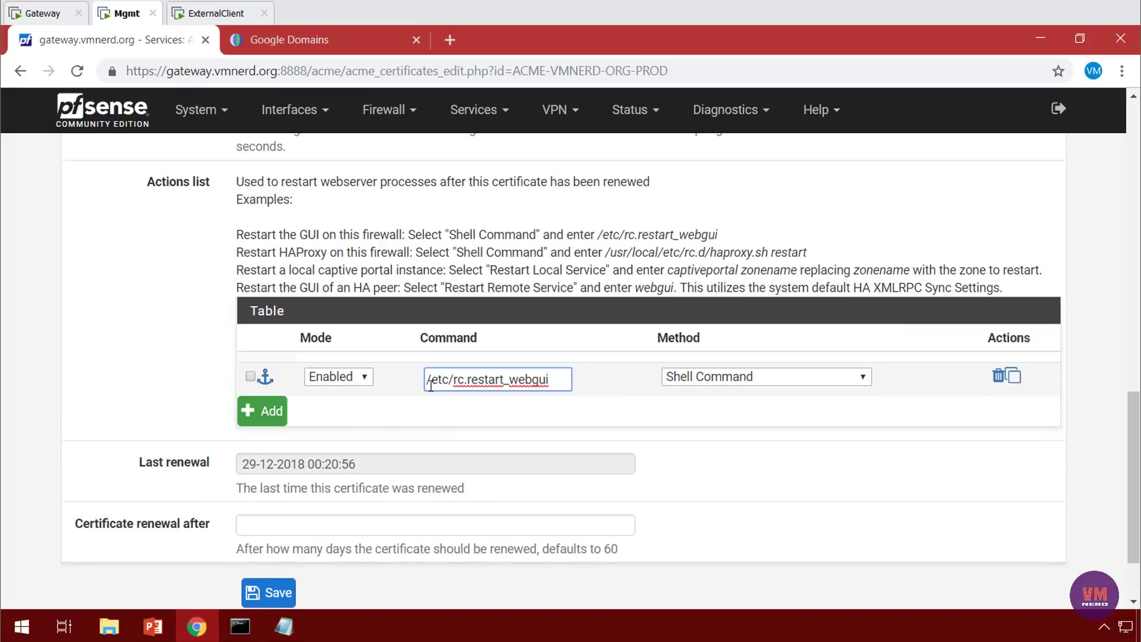
click(277, 593)
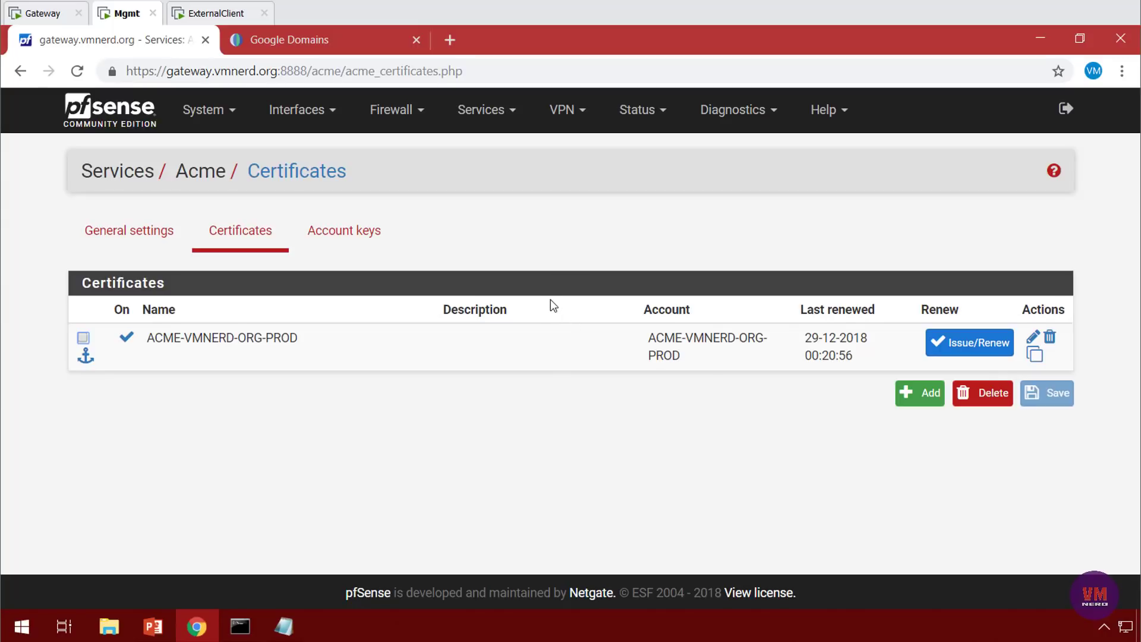
Go to Firewall > Schedules and begin adding a new schedule.
click(415, 110)
click(418, 230)
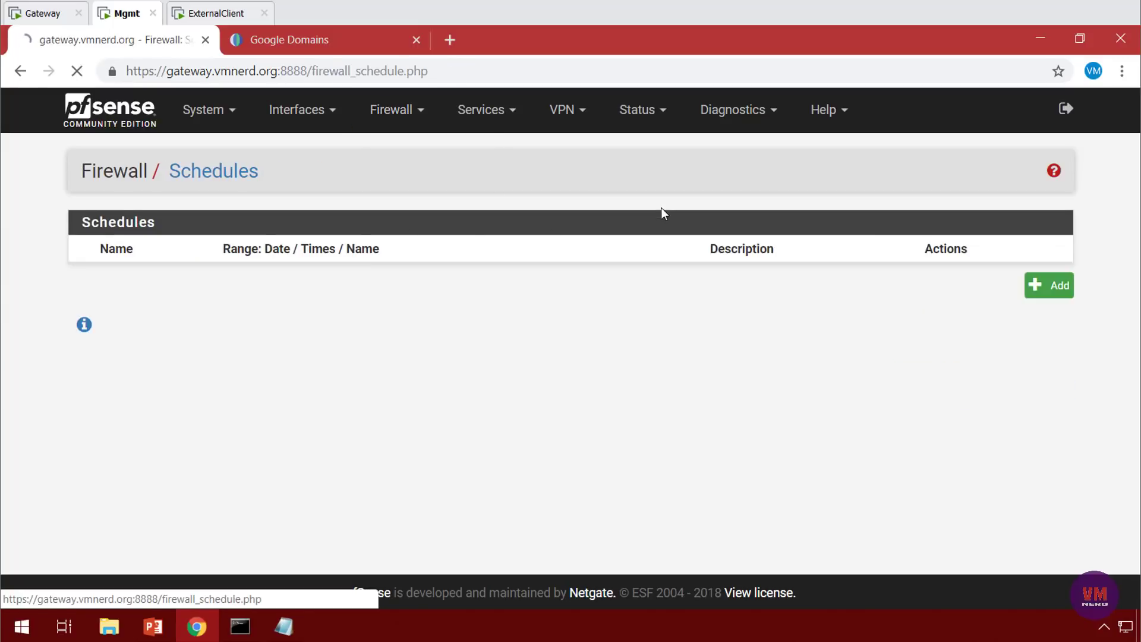
click(1055, 291)
Return to Acme Certificates and view the General settings with the daily 3:16 renewal cron option.
click(506, 112)
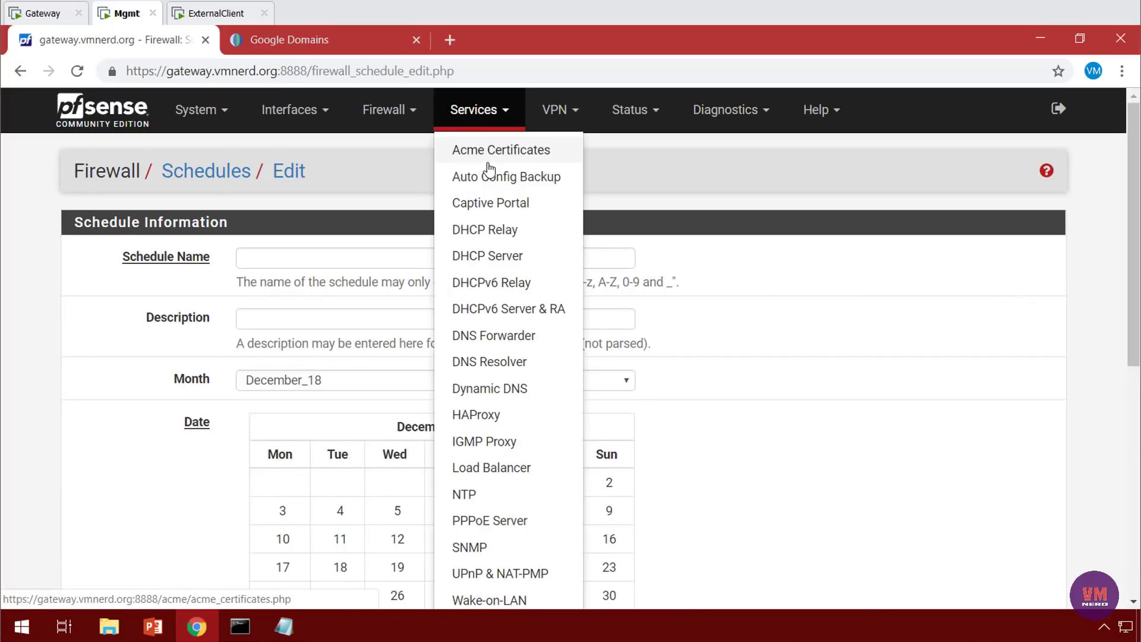
click(489, 167)
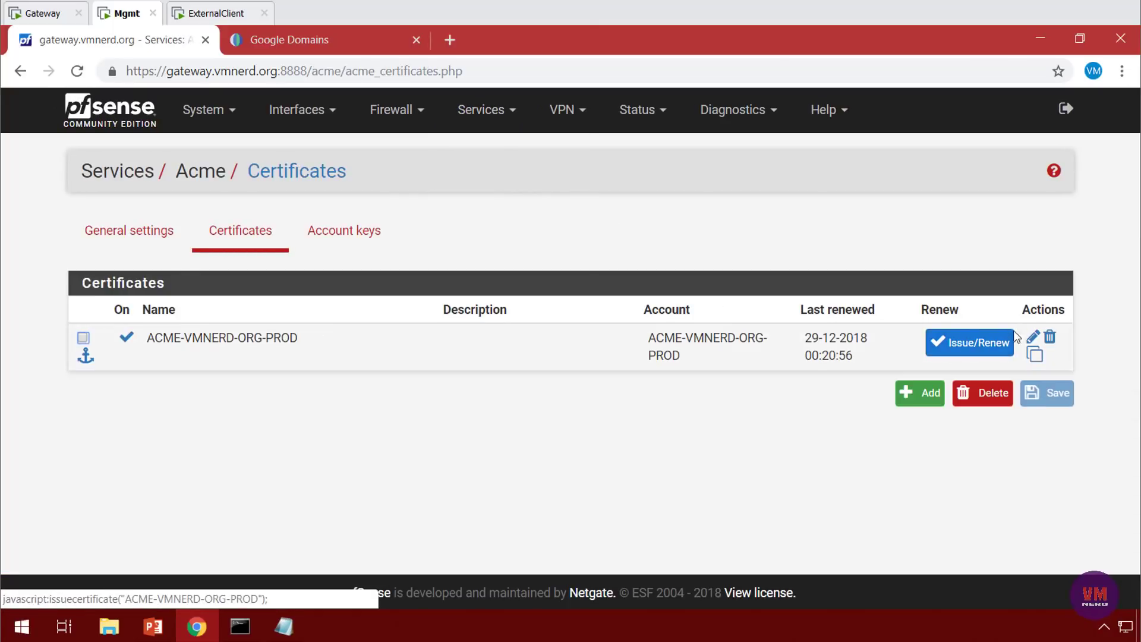
click(134, 233)
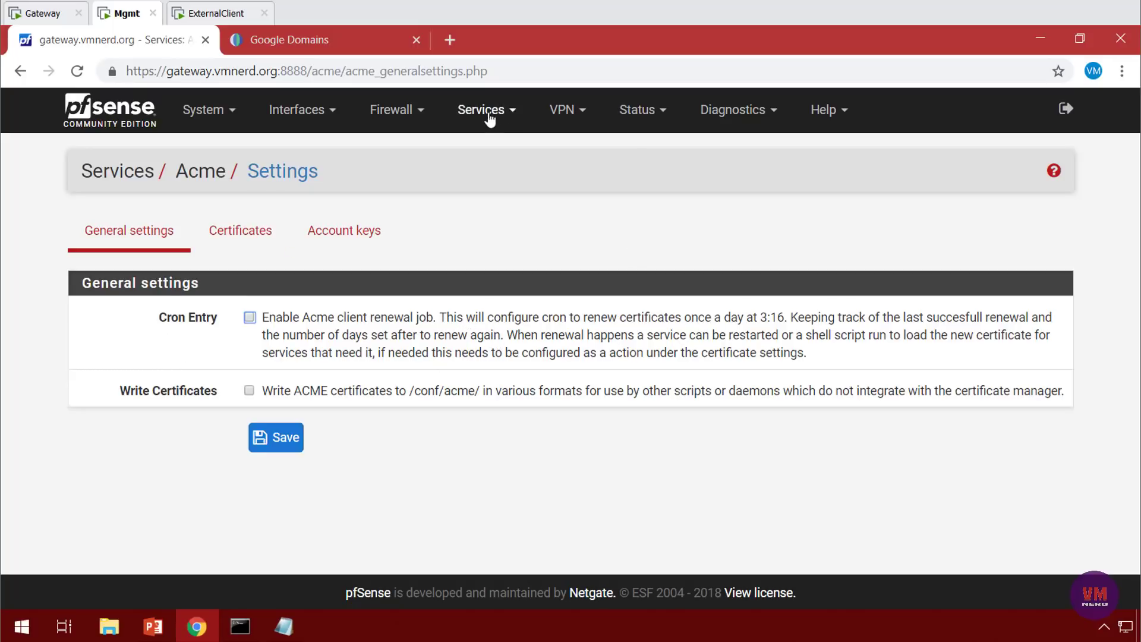
click(383, 111)
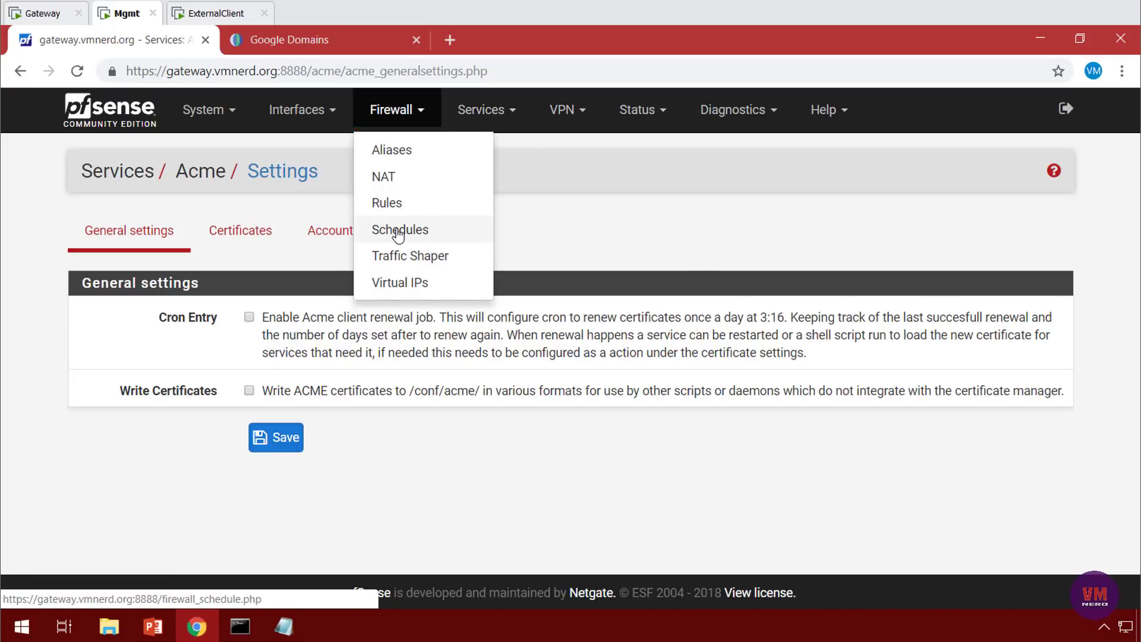
Create a new firewall schedule with the name DEMO-ACME-TIME.
click(399, 232)
click(1050, 286)
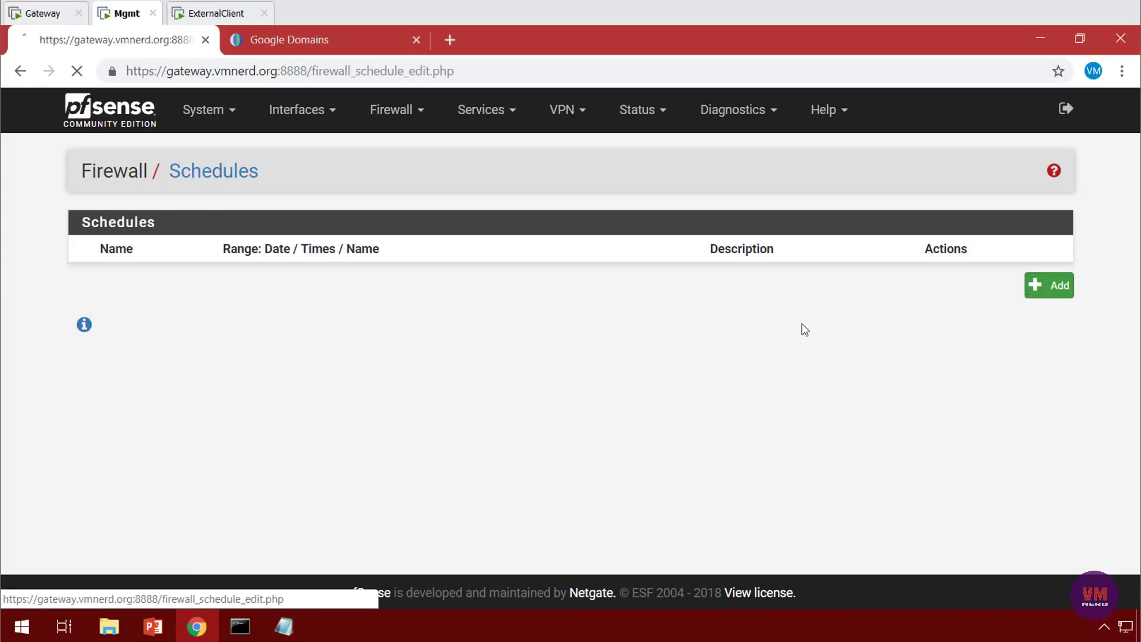
click(279, 259)
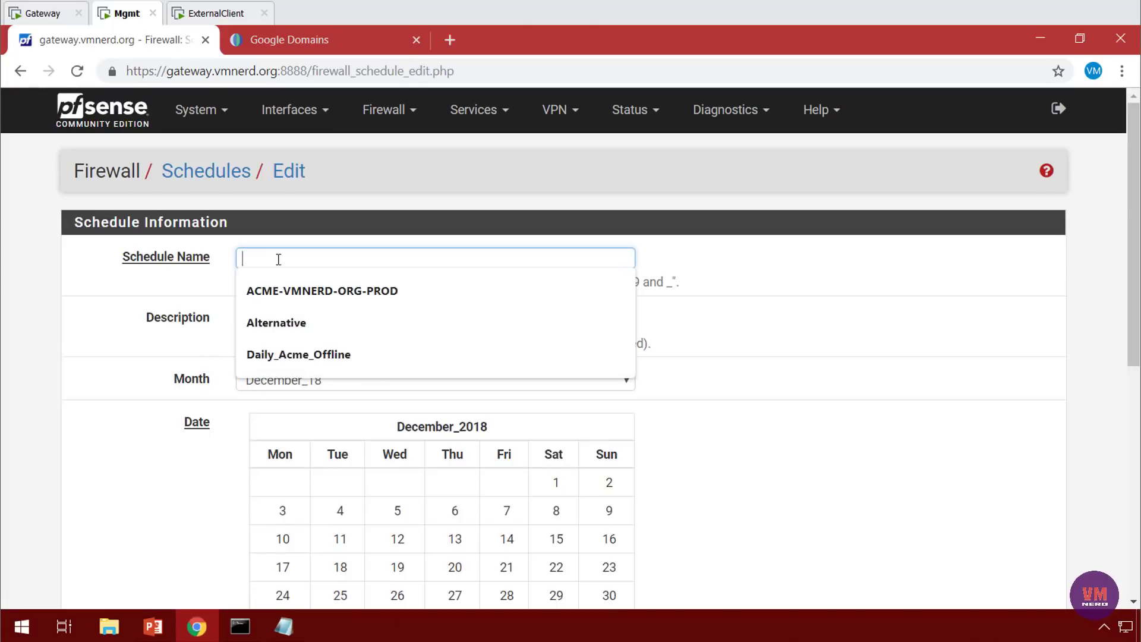
click(321, 355)
click(309, 258)
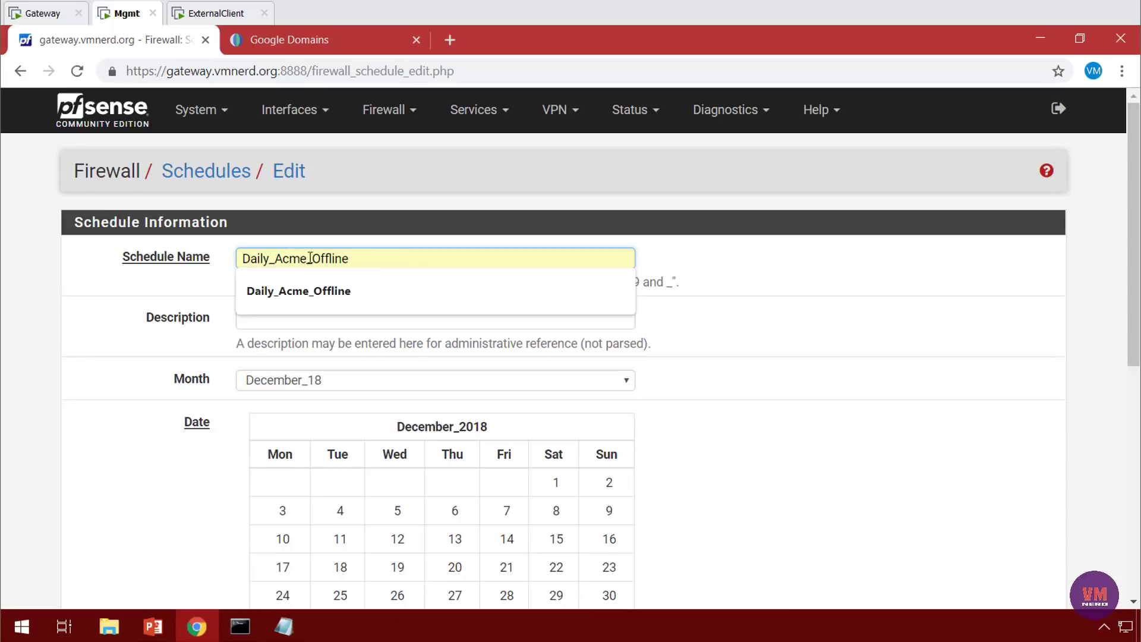
click(188, 266)
text(DEMO)
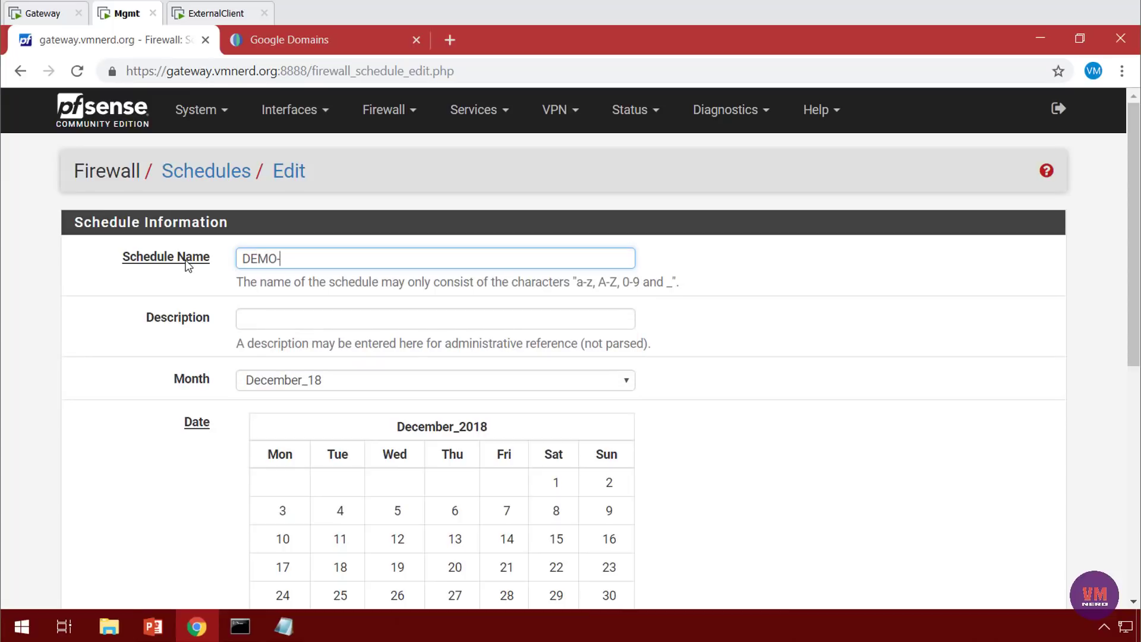
text(-ACME-TIME)
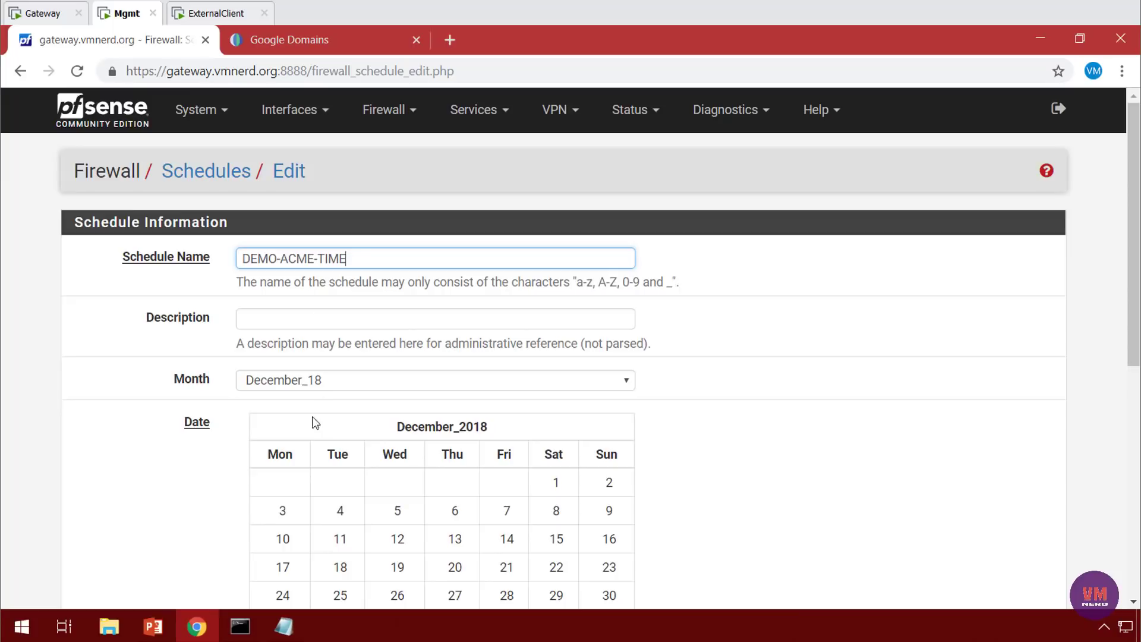
scroll(321, 404, down, 1)
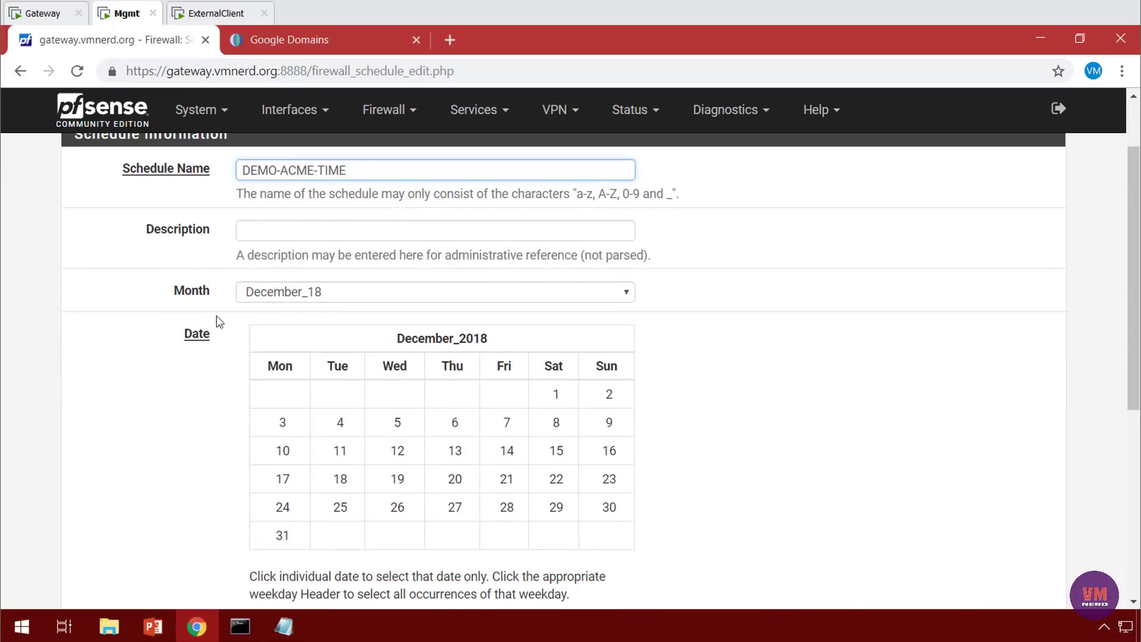
scroll(165, 355, up, 1)
scroll(157, 357, down, 1)
Mark every Monday through Sunday of December 2018 on the schedule calendar.
click(284, 370)
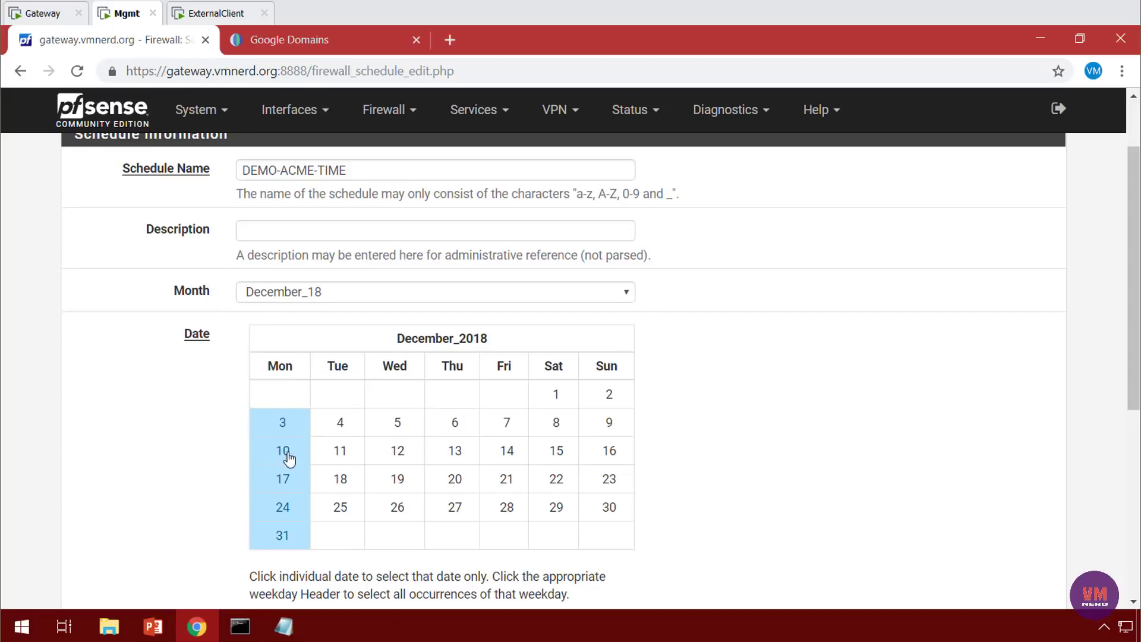
click(350, 373)
click(402, 372)
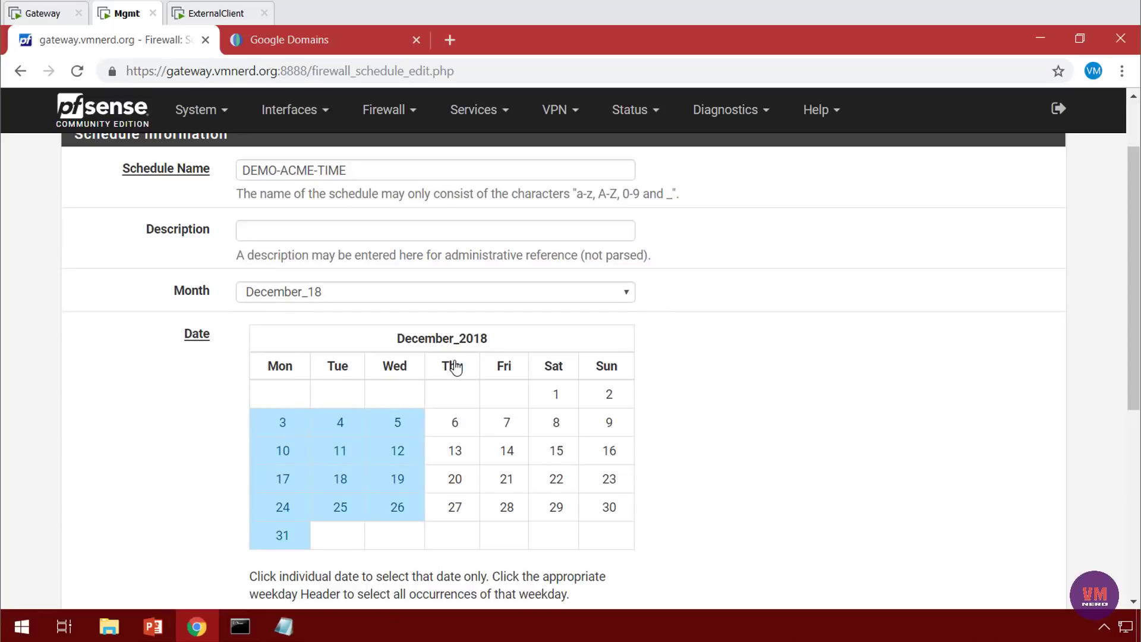
click(455, 368)
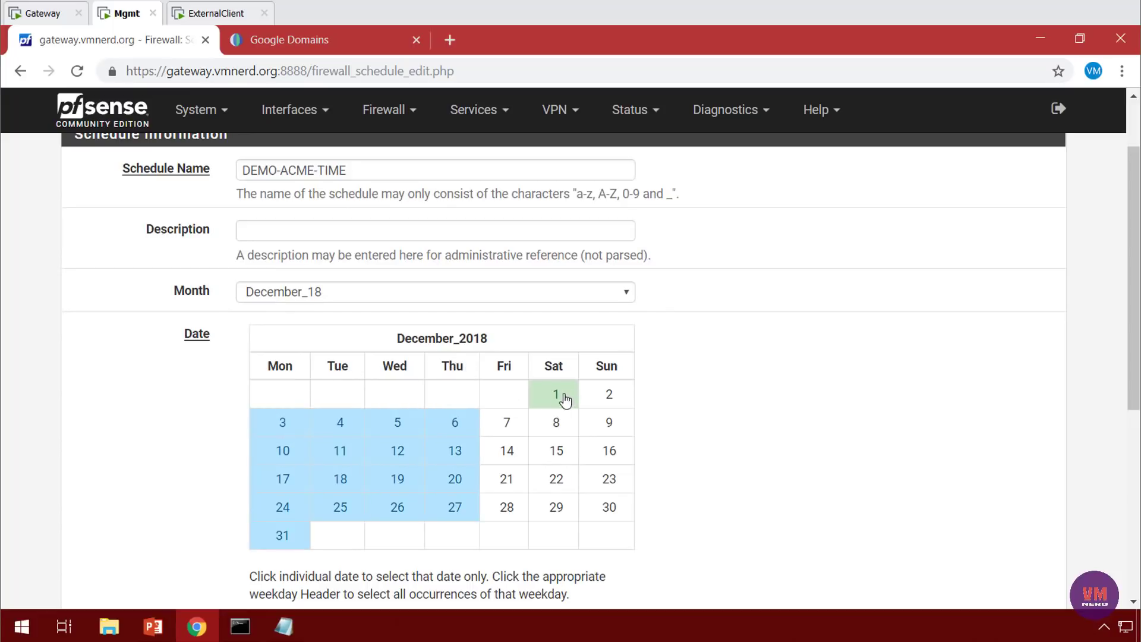
click(504, 367)
click(554, 367)
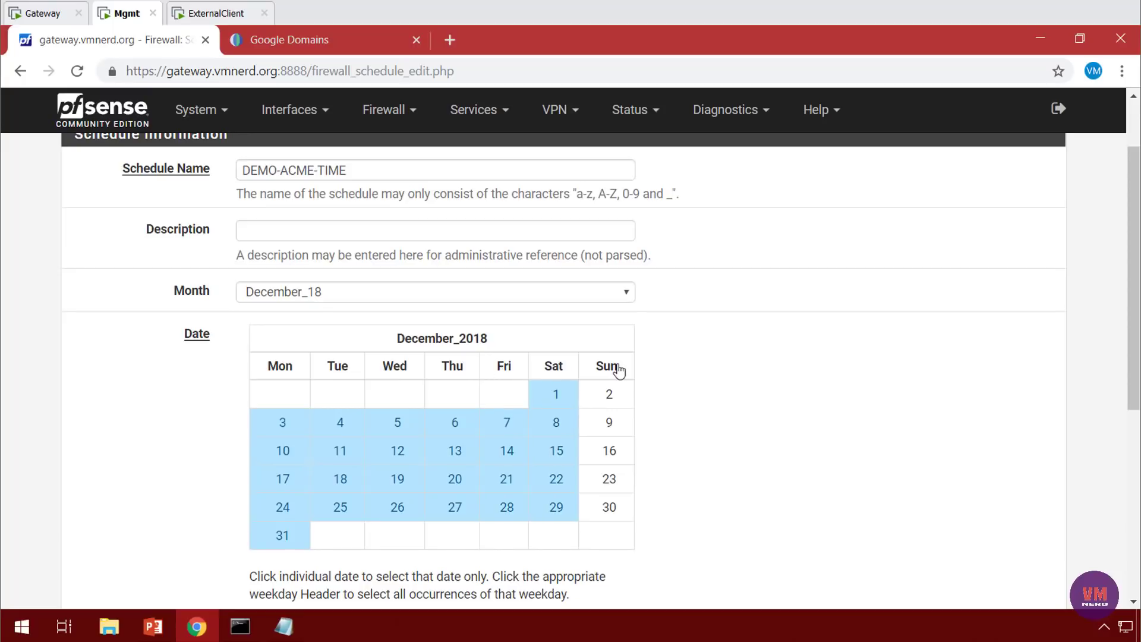
click(616, 365)
scroll(675, 331, down, 3)
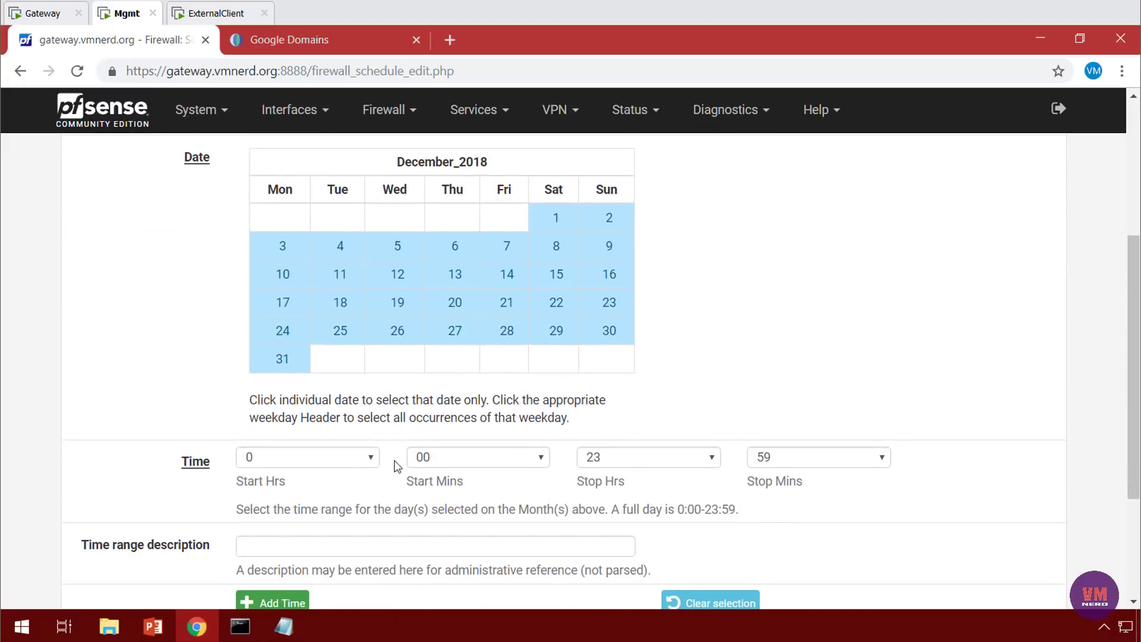
Add a 3:15 to 3:30 time range and try saving, which rejects the hyphenated name.
click(372, 458)
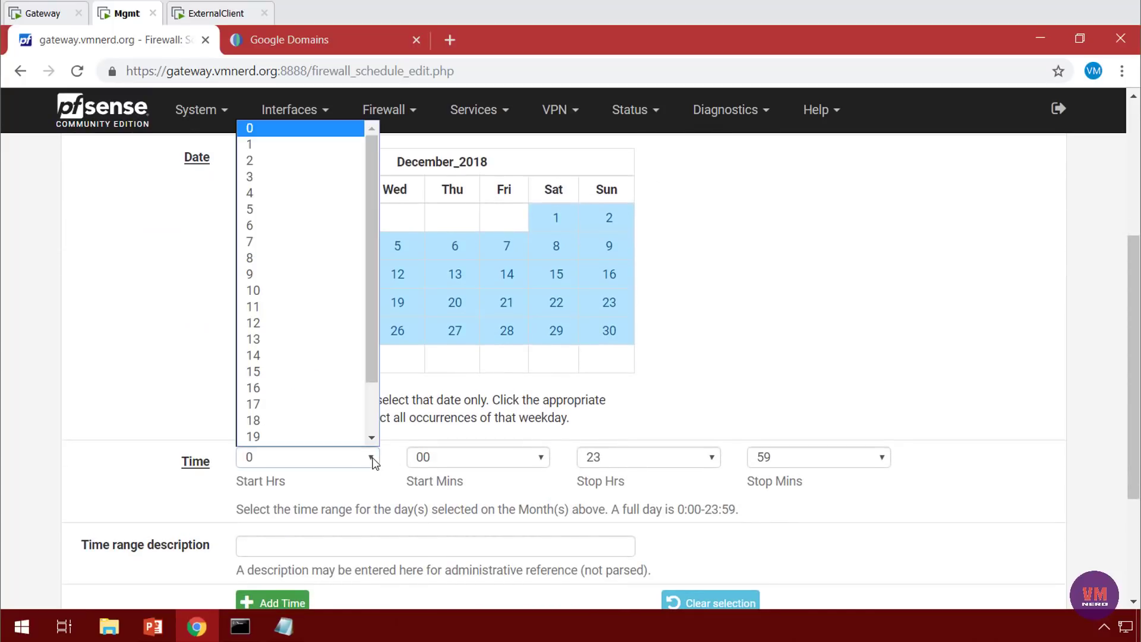
click(336, 177)
click(531, 464)
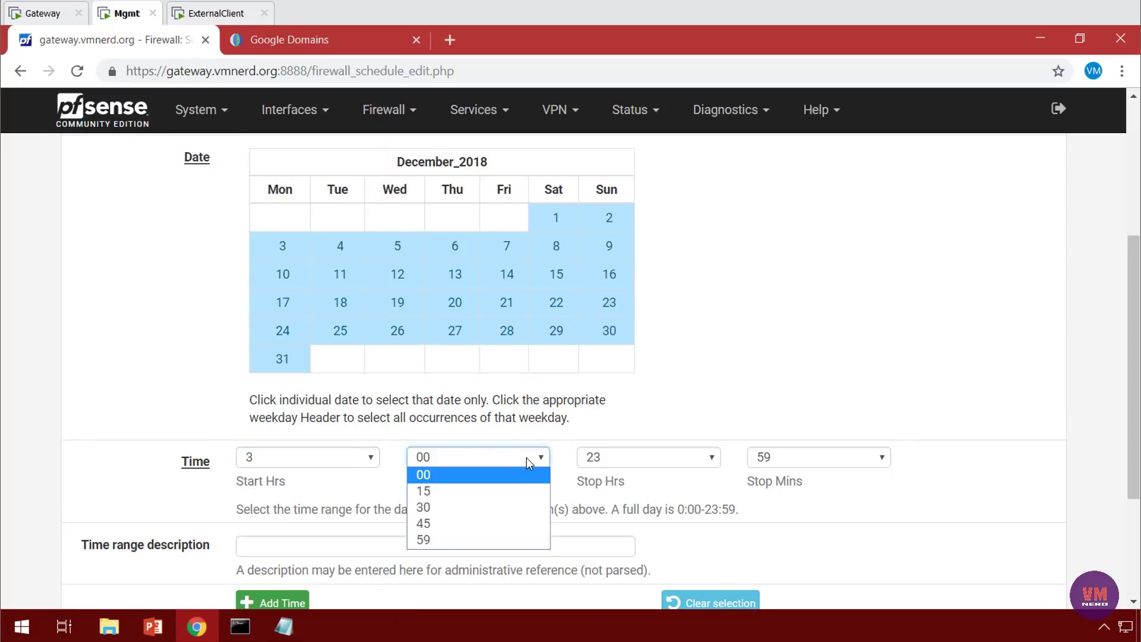
click(495, 490)
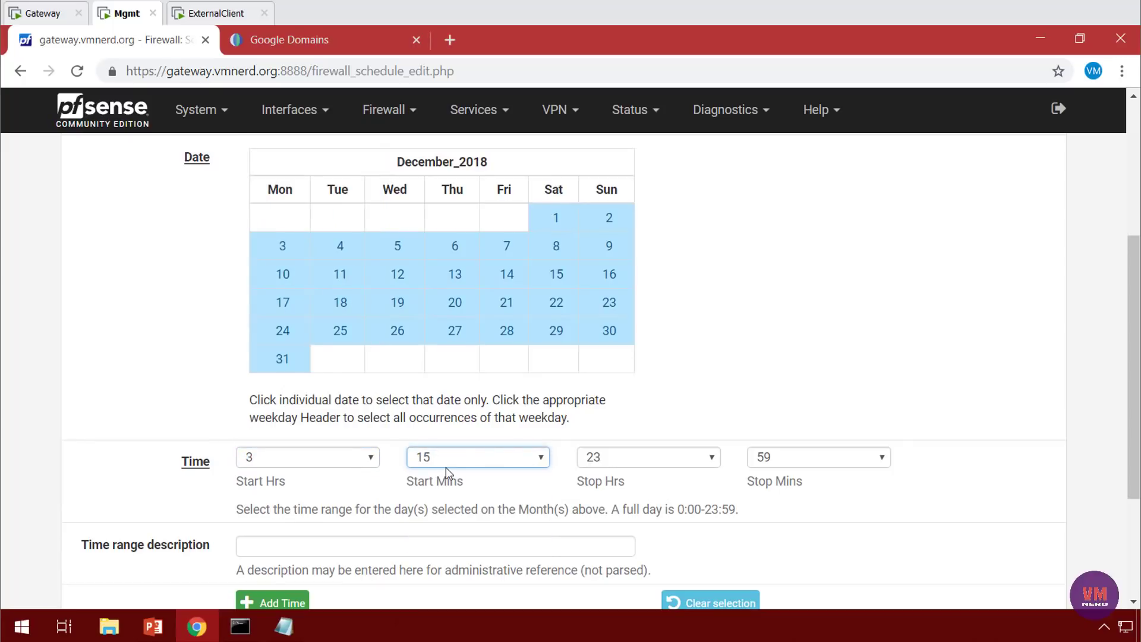
click(642, 466)
scroll(650, 186, up, 2)
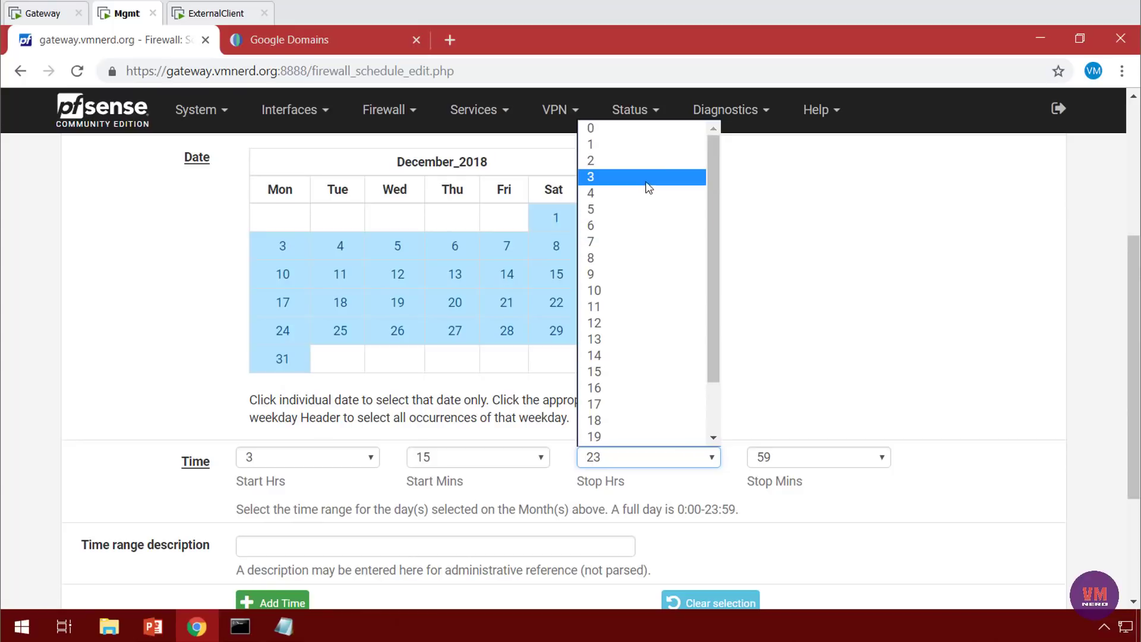
click(639, 182)
click(789, 463)
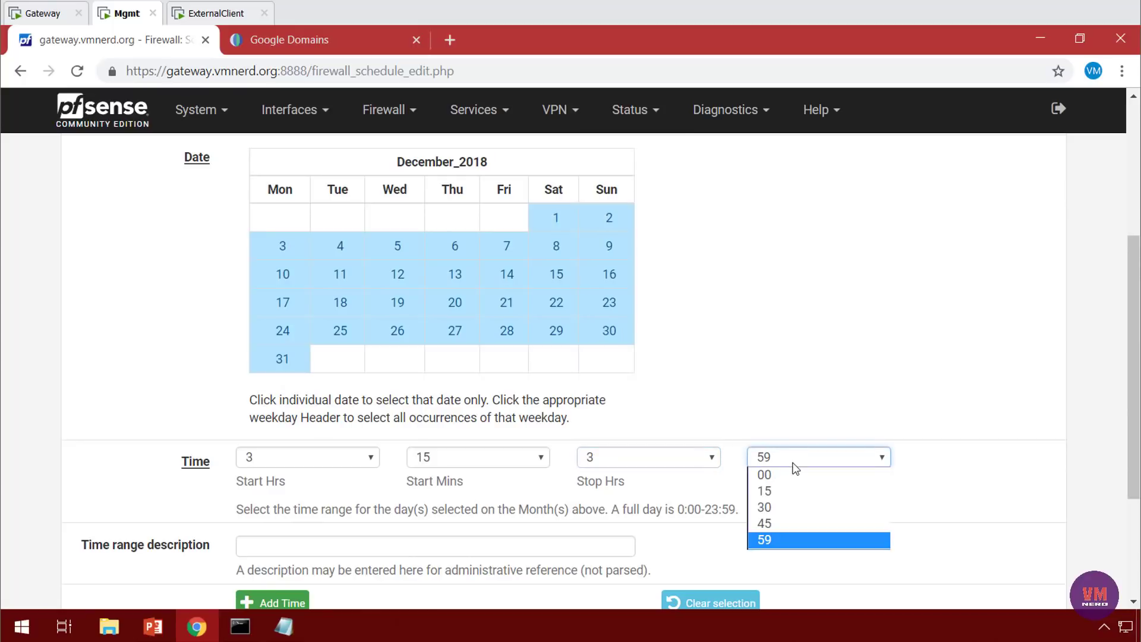
click(791, 507)
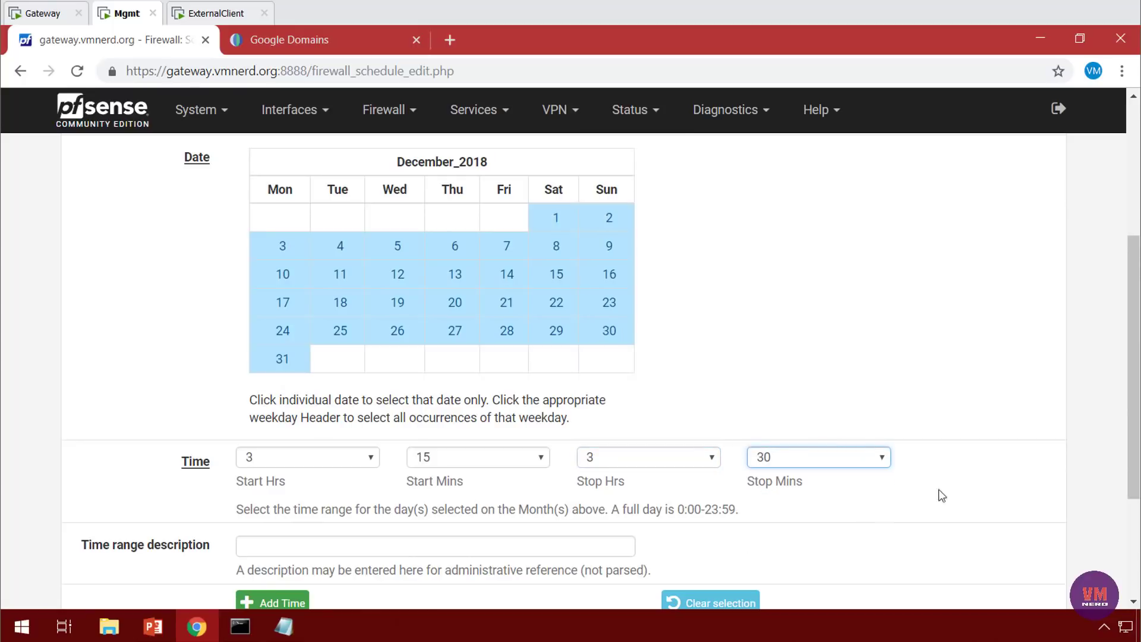
click(987, 479)
scroll(979, 480, down, 3)
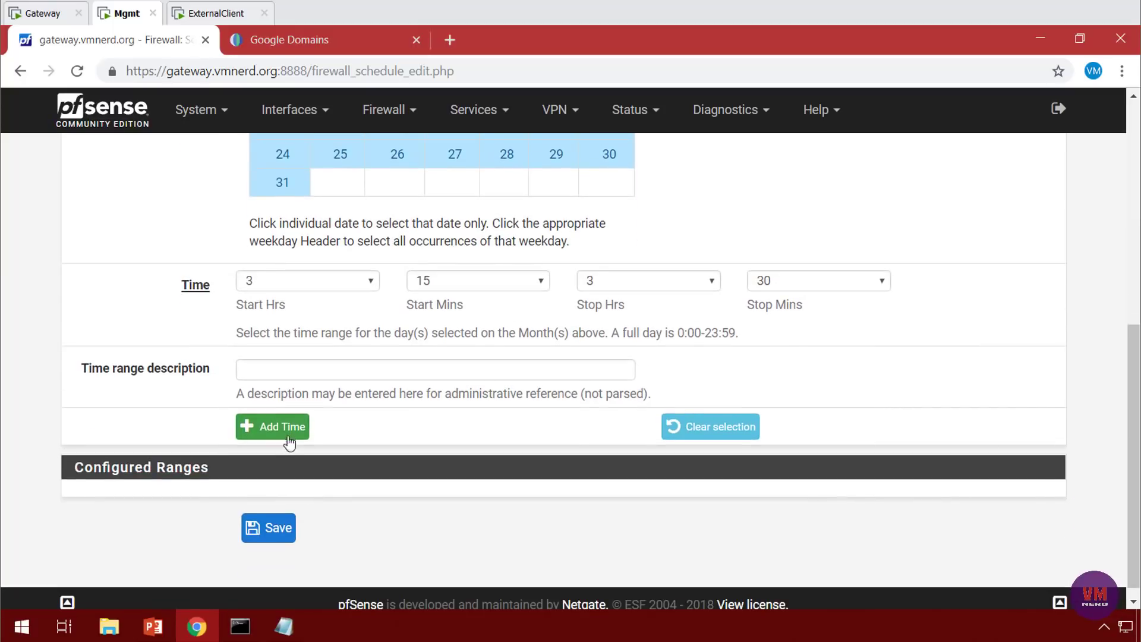
click(288, 431)
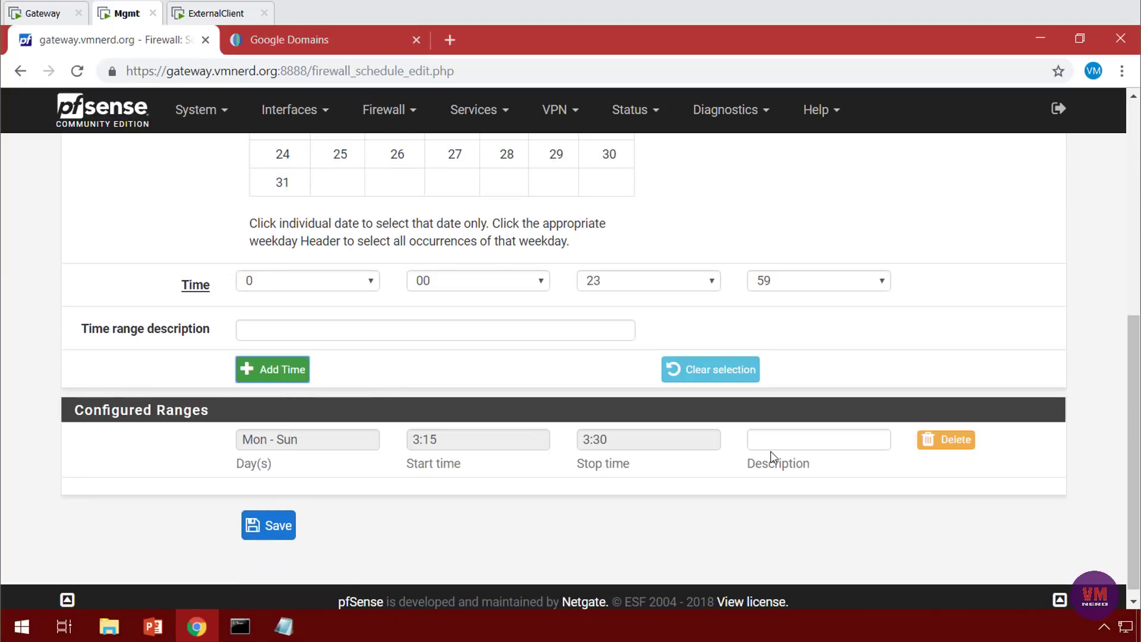
click(273, 534)
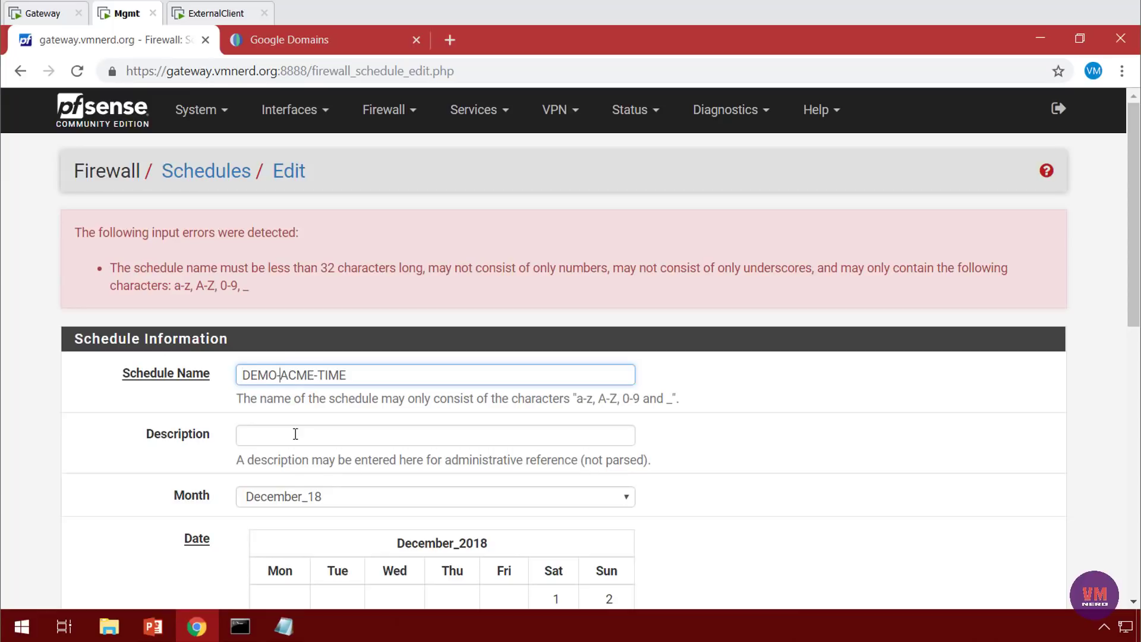
Remove both hyphens to rename the schedule DEMOACMETIME and save it.
key(BackSpace)
key(Right)
key(Right)
key(BackSpace)
scroll(256, 451, down, 10)
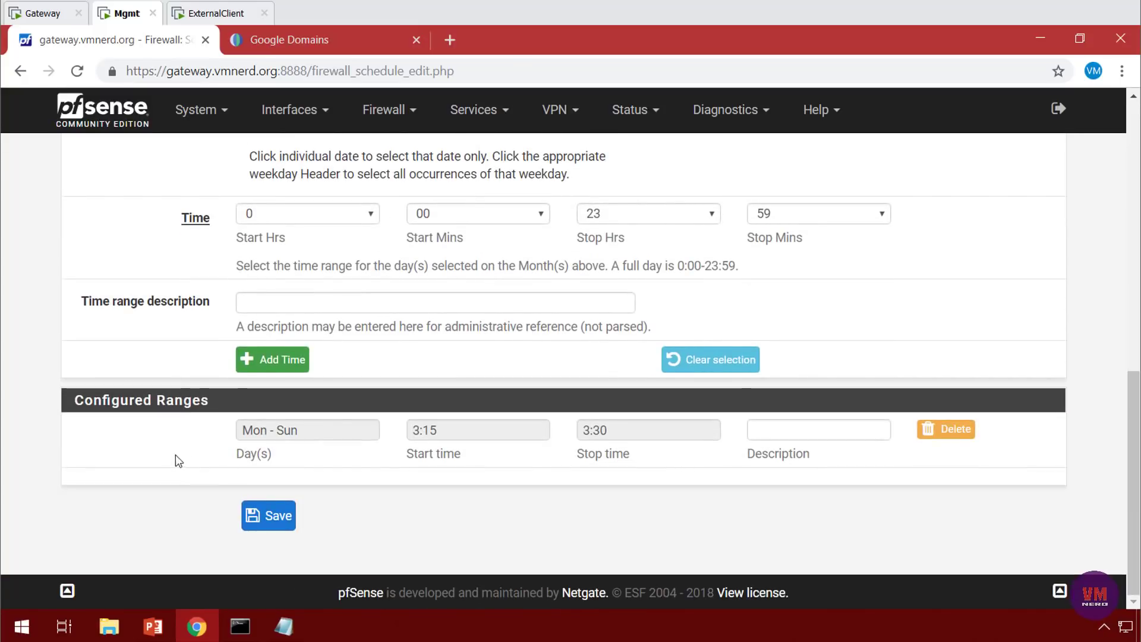
click(291, 519)
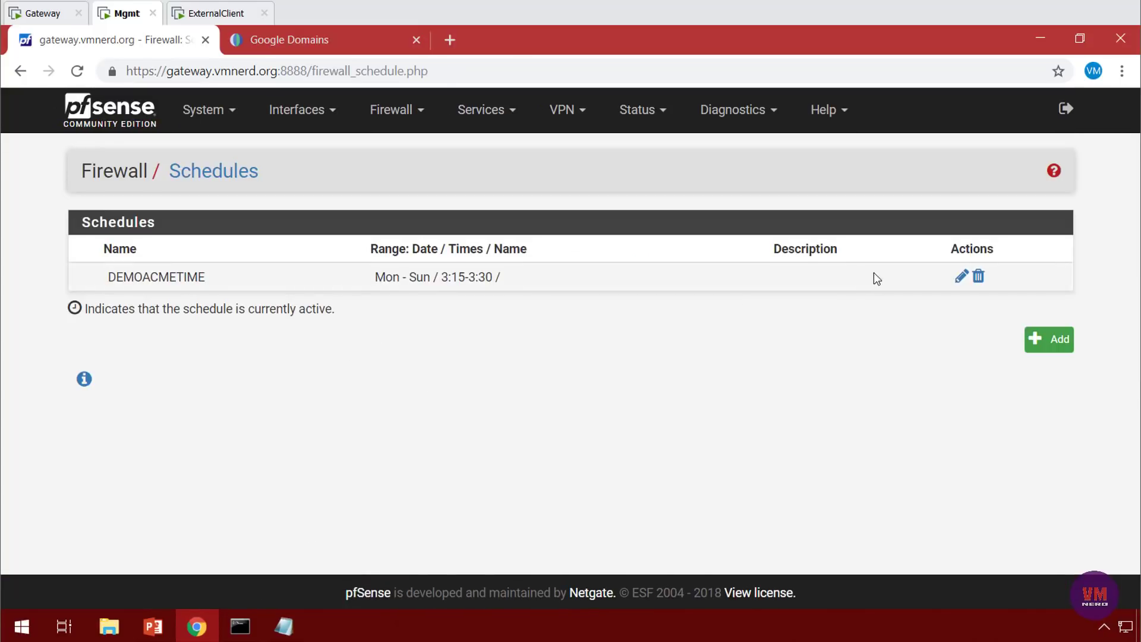
click(392, 114)
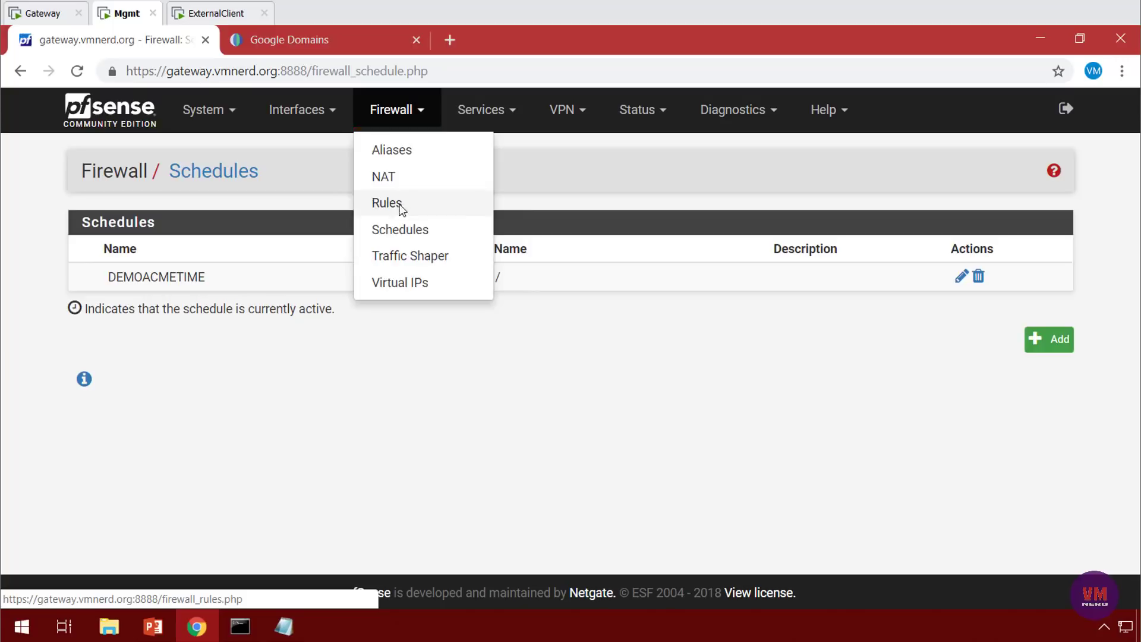
Set the WAN HTTP port 80 rule's advanced Schedule to DEMOACMETIME and save the rule.
click(387, 203)
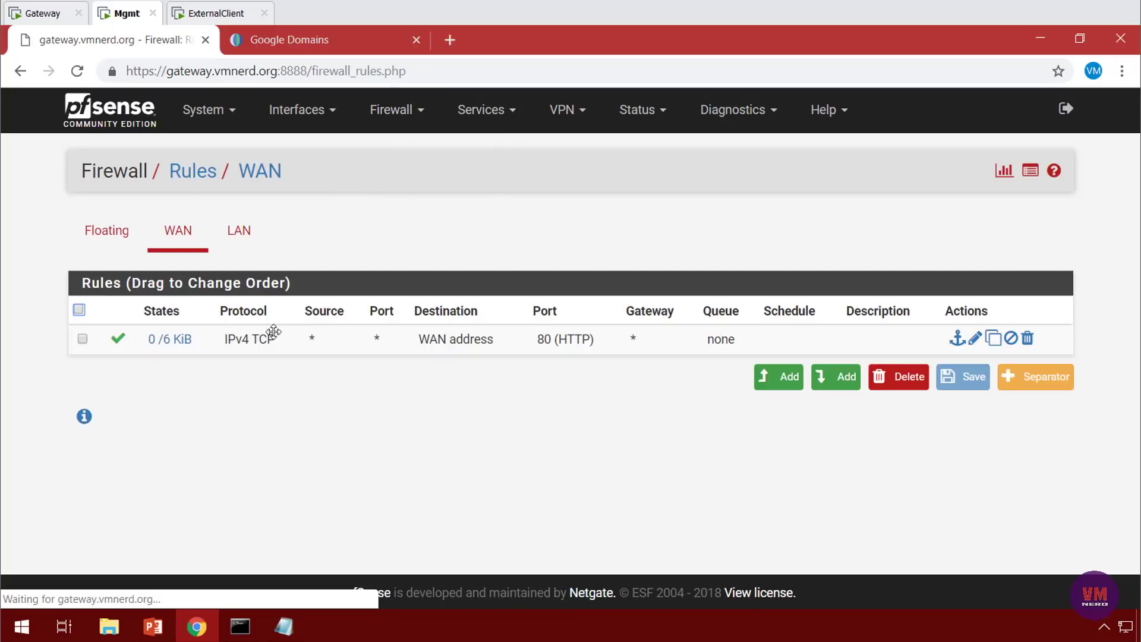
click(976, 339)
scroll(262, 411, down, 9)
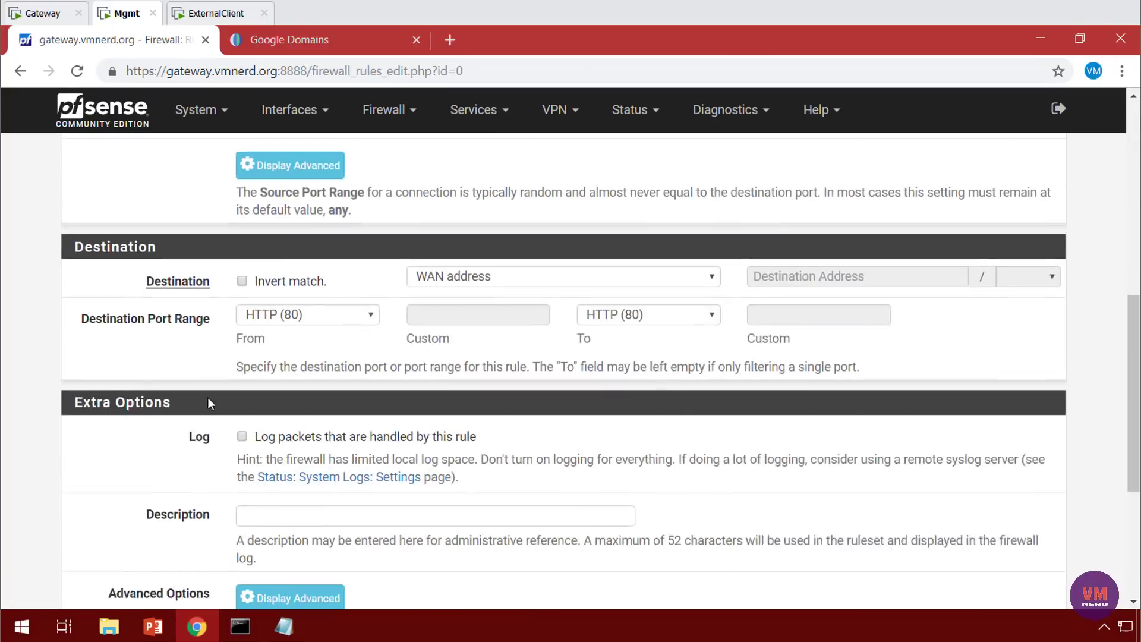
scroll(202, 397, down, 5)
click(297, 324)
scroll(177, 372, down, 2)
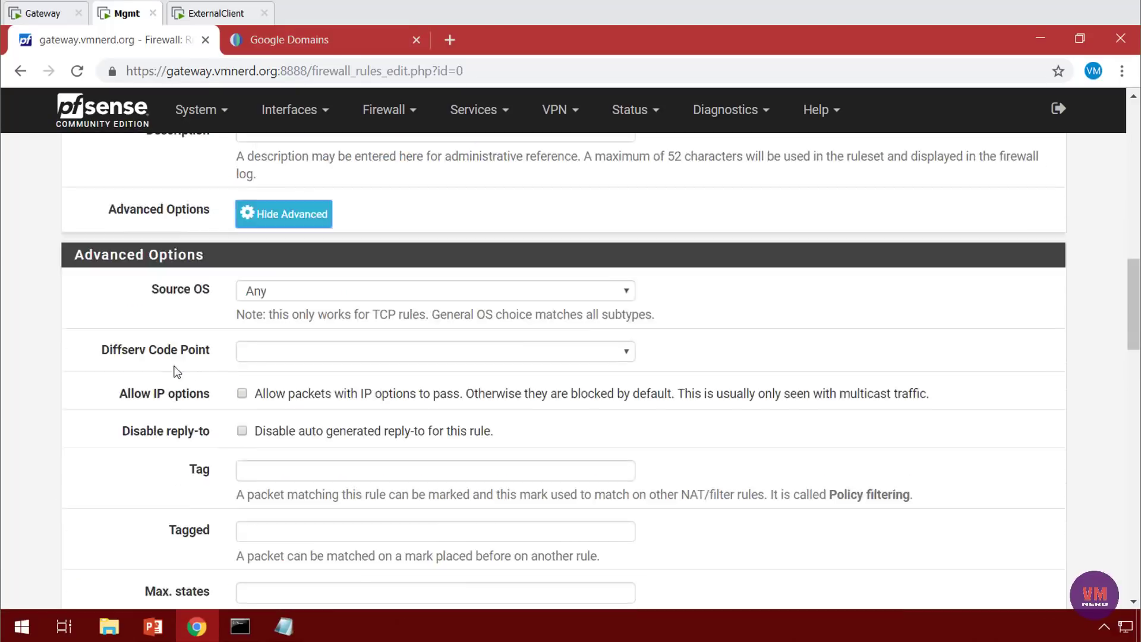
scroll(175, 367, down, 16)
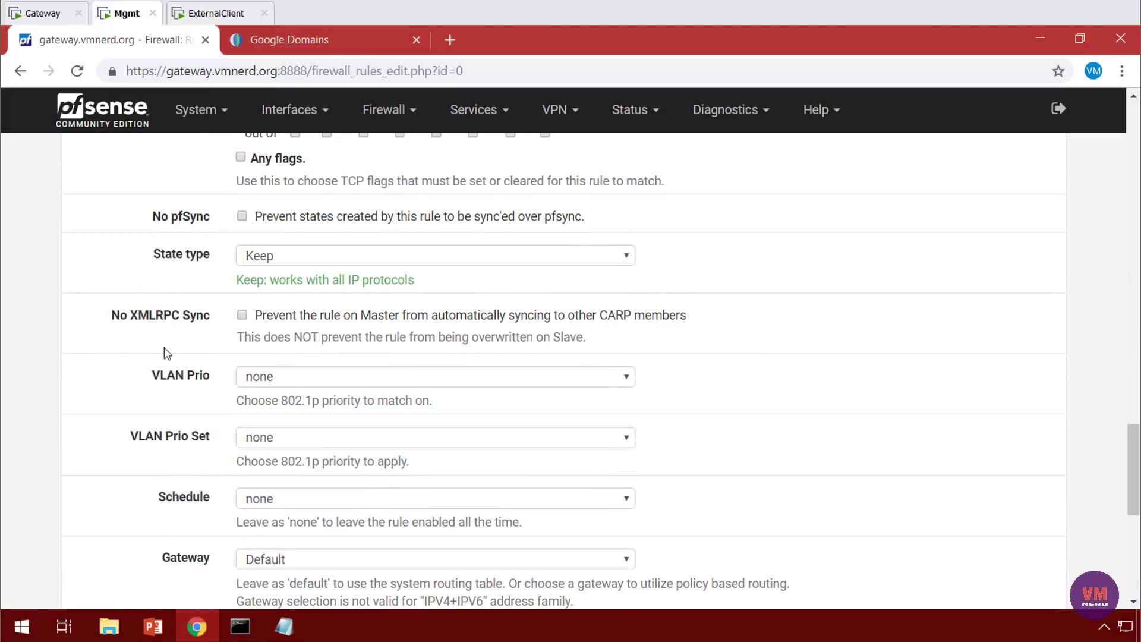
scroll(168, 349, down, 2)
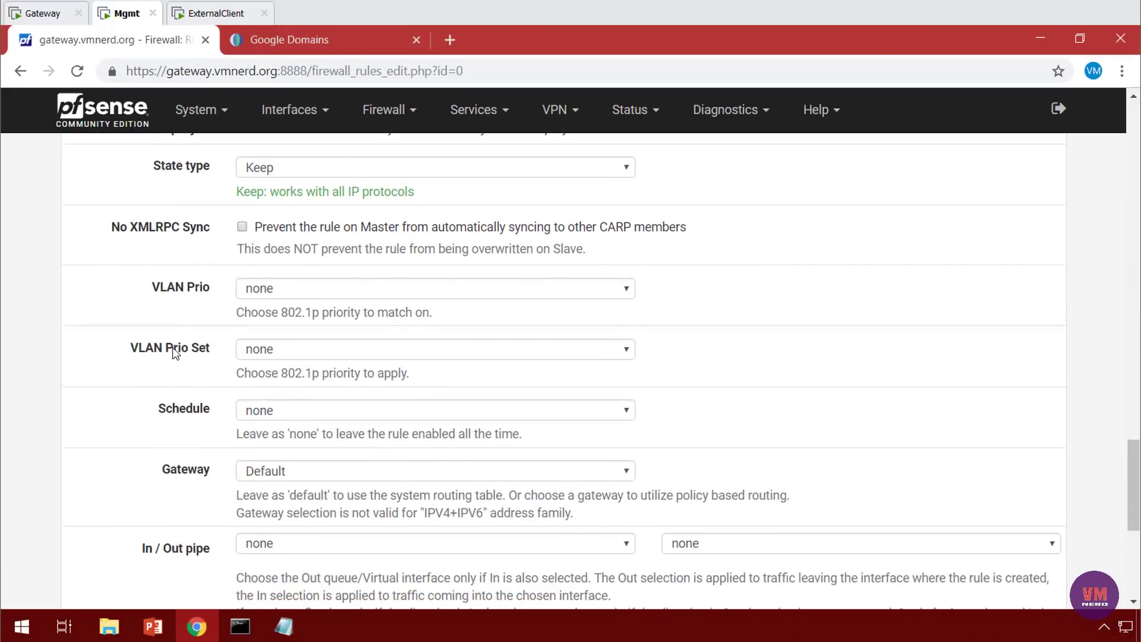
click(295, 410)
click(287, 441)
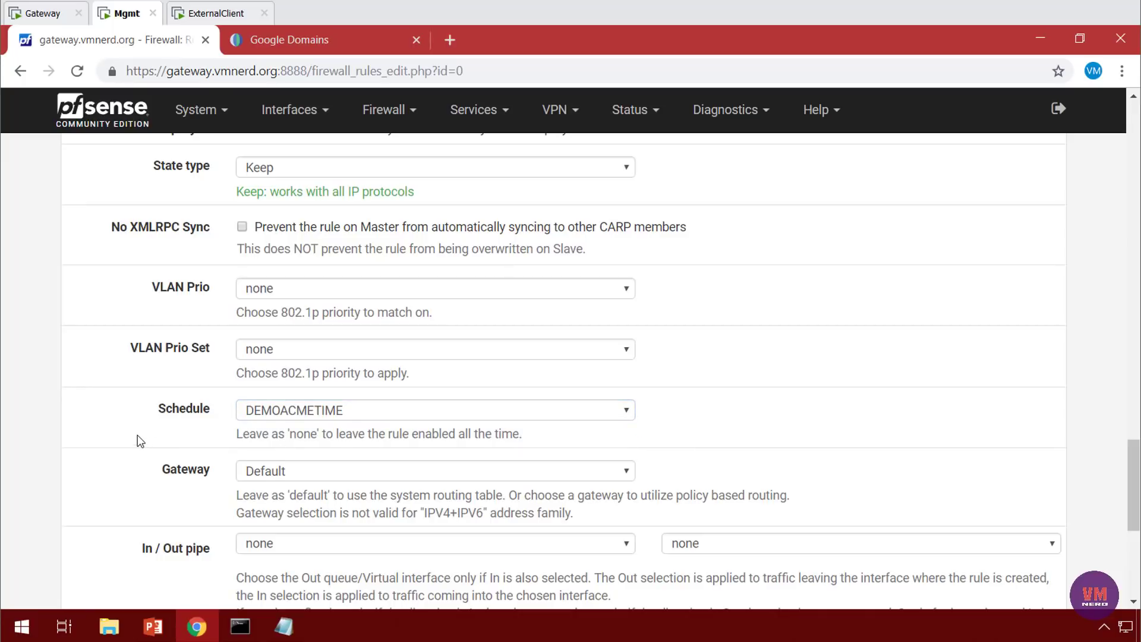
scroll(140, 453, down, 6)
click(267, 521)
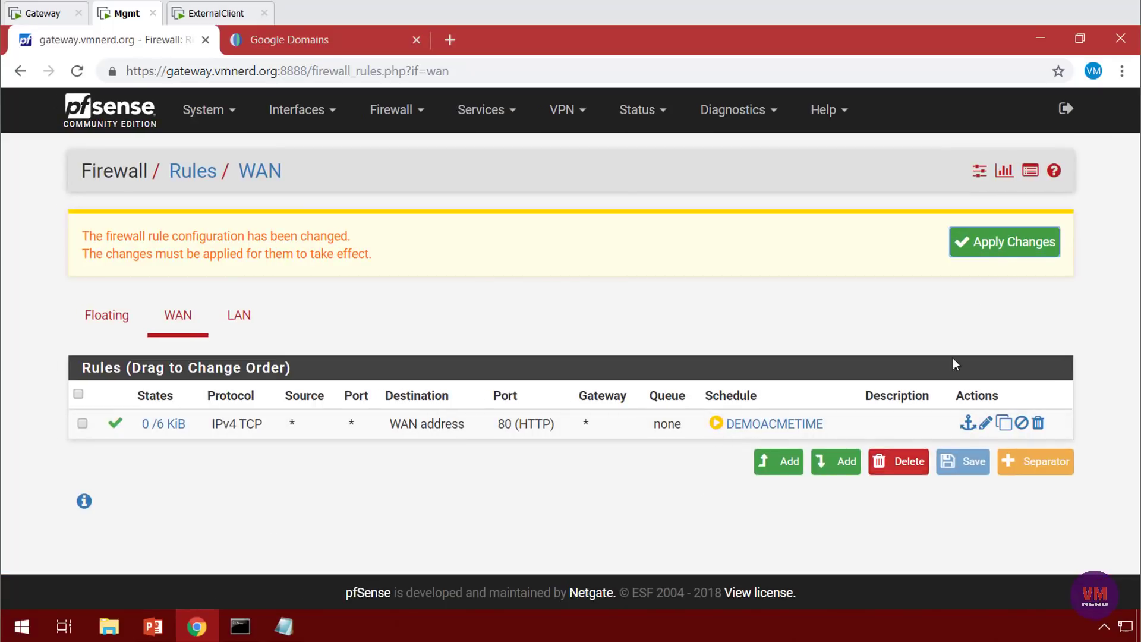
Apply the firewall rule changes and switch to the ExternalClient machine.
click(1002, 247)
click(1053, 238)
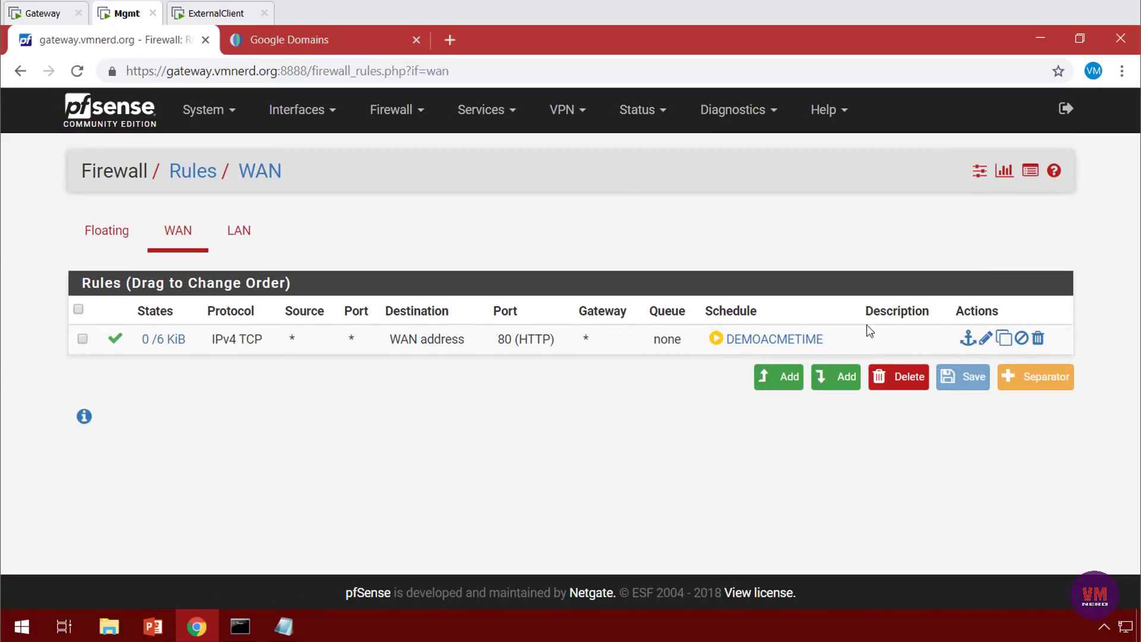
mouse_move(716, 339)
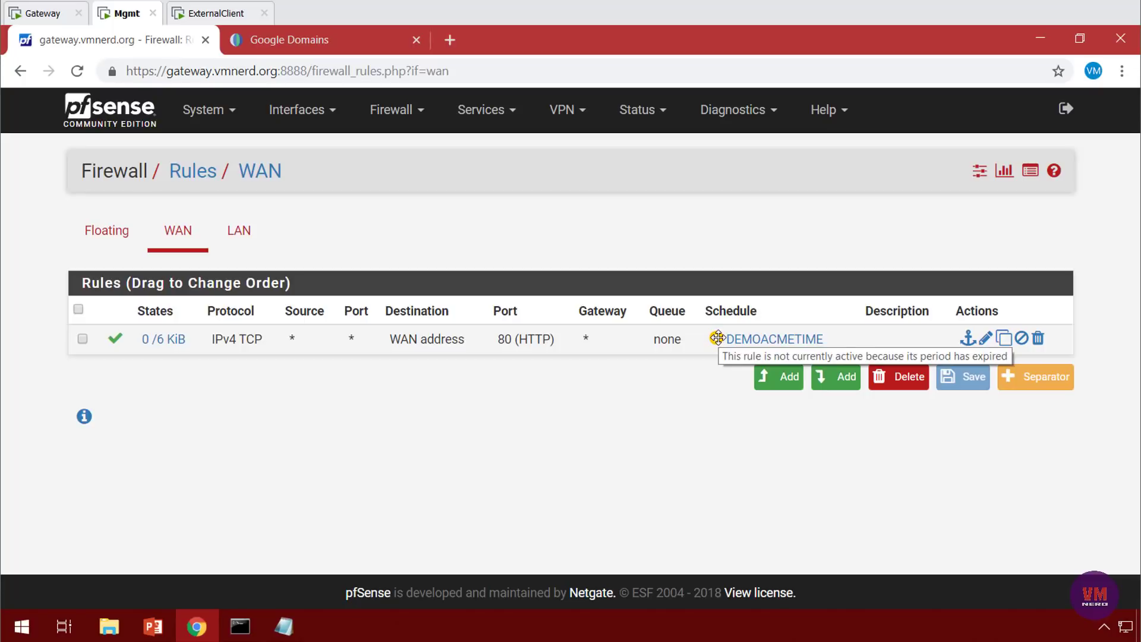
click(211, 13)
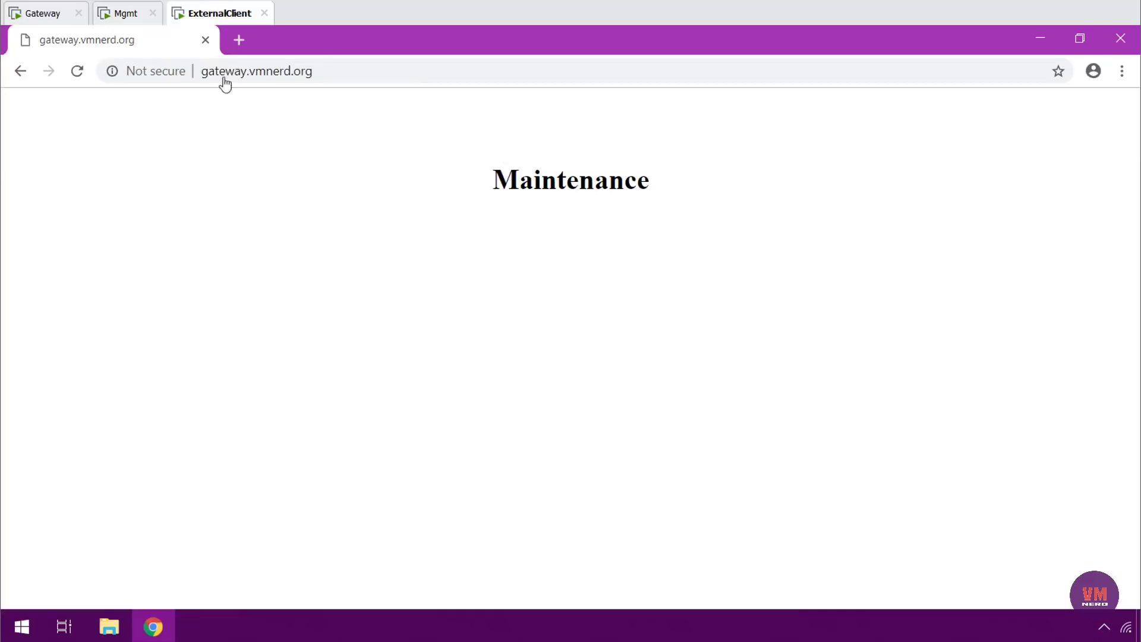
click(325, 74)
key(ctrl+c)
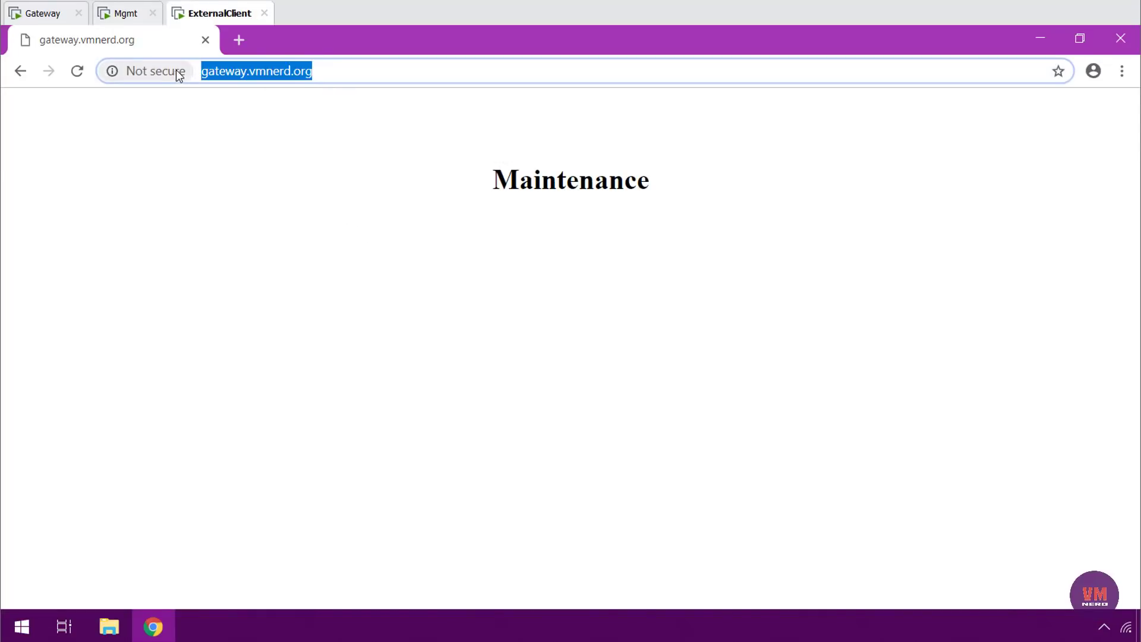
click(205, 39)
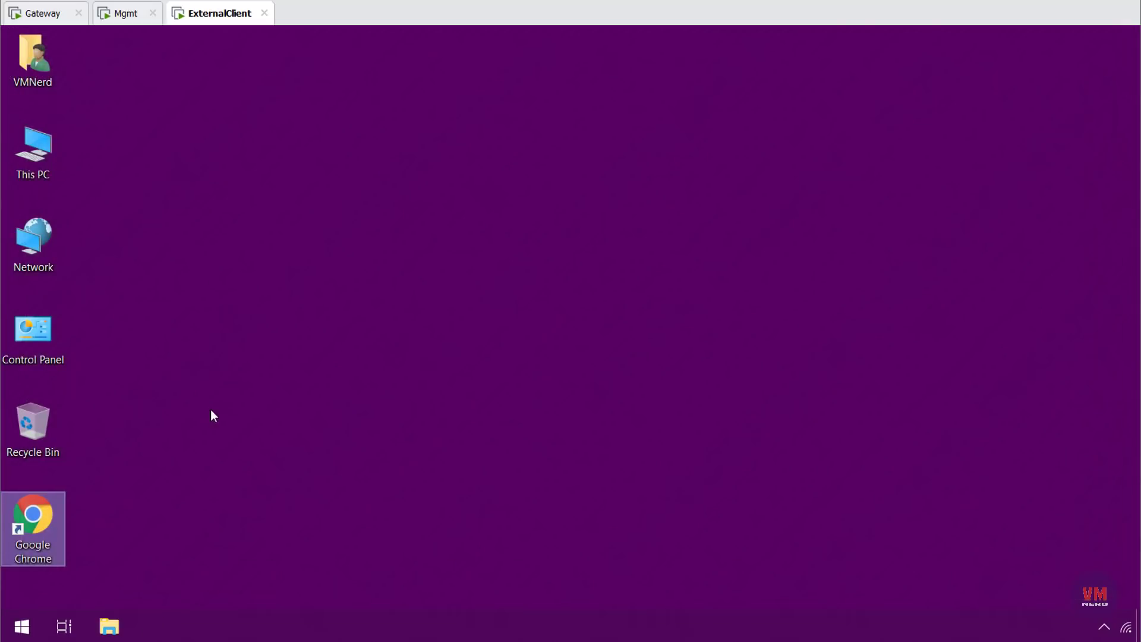
double_click(48, 521)
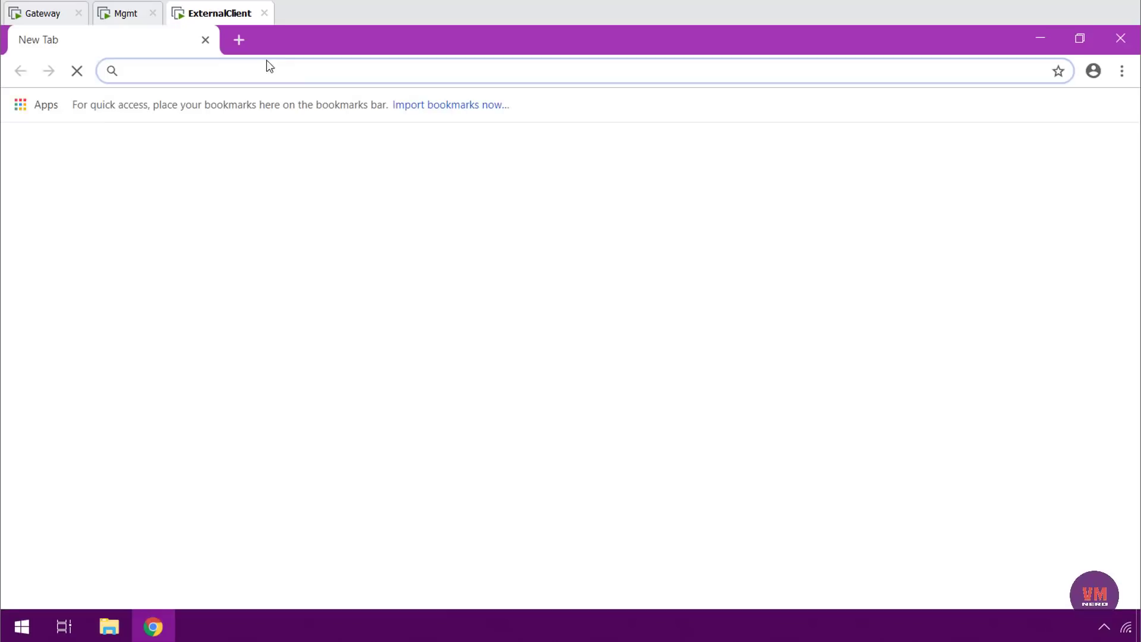
key(ctrl+v)
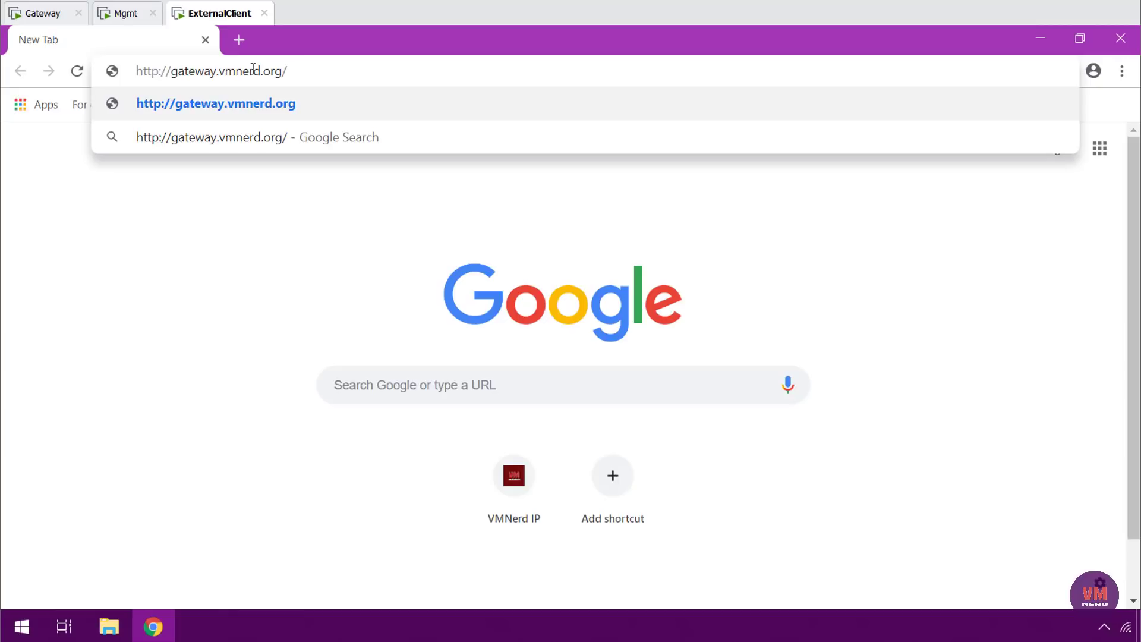
key(Return)
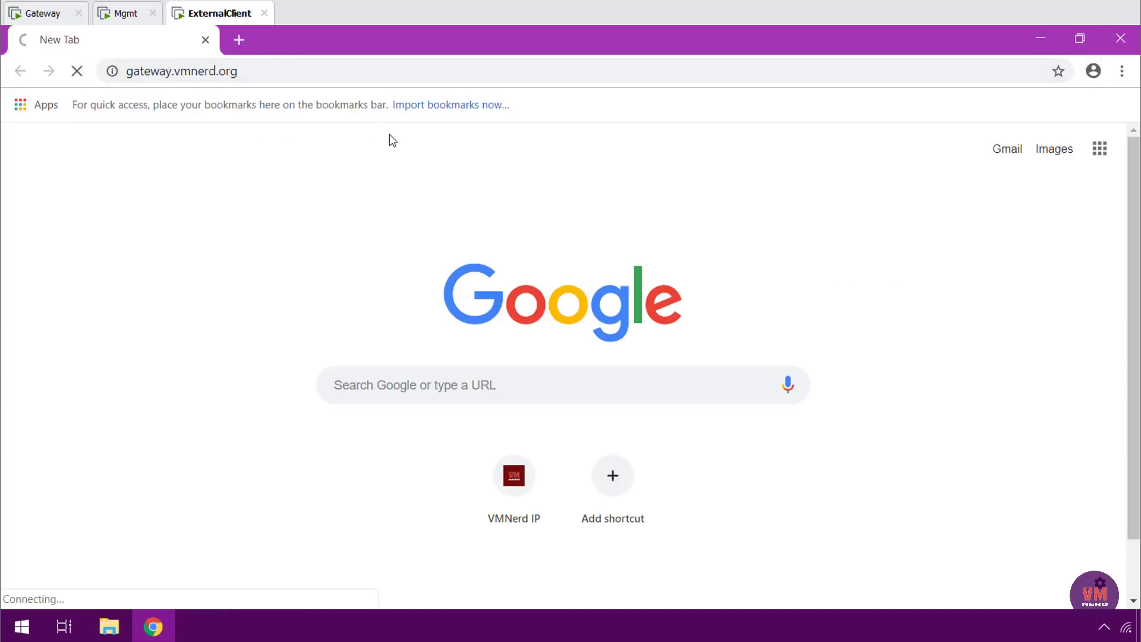
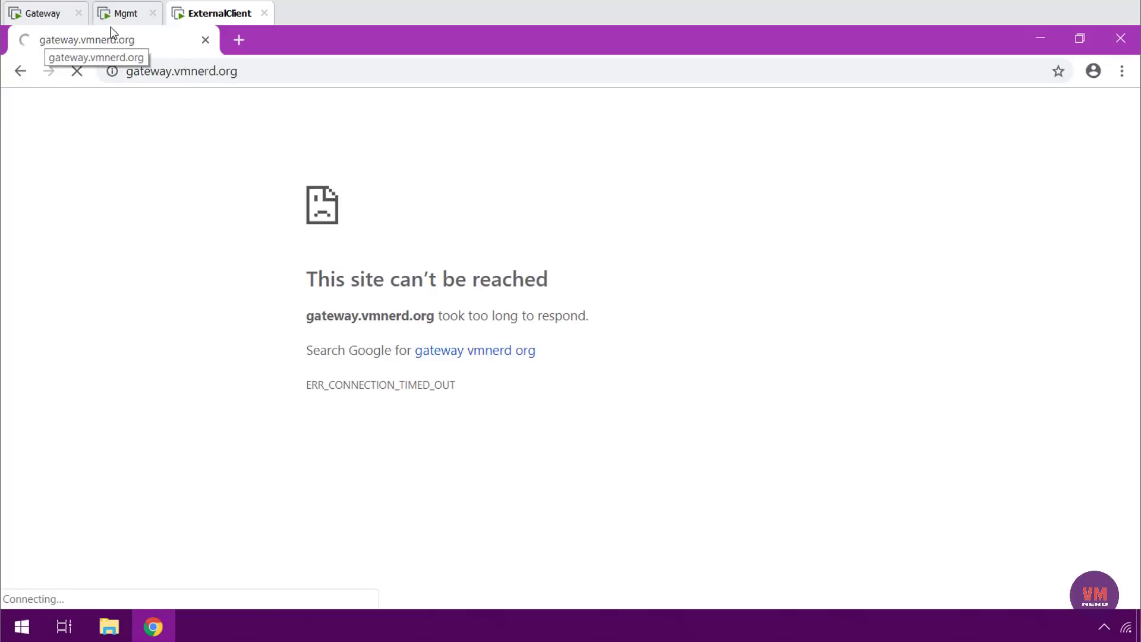
Switch from the external client to the Mgmt console showing pfSense's Firewall / Rules / WAN page.
click(123, 15)
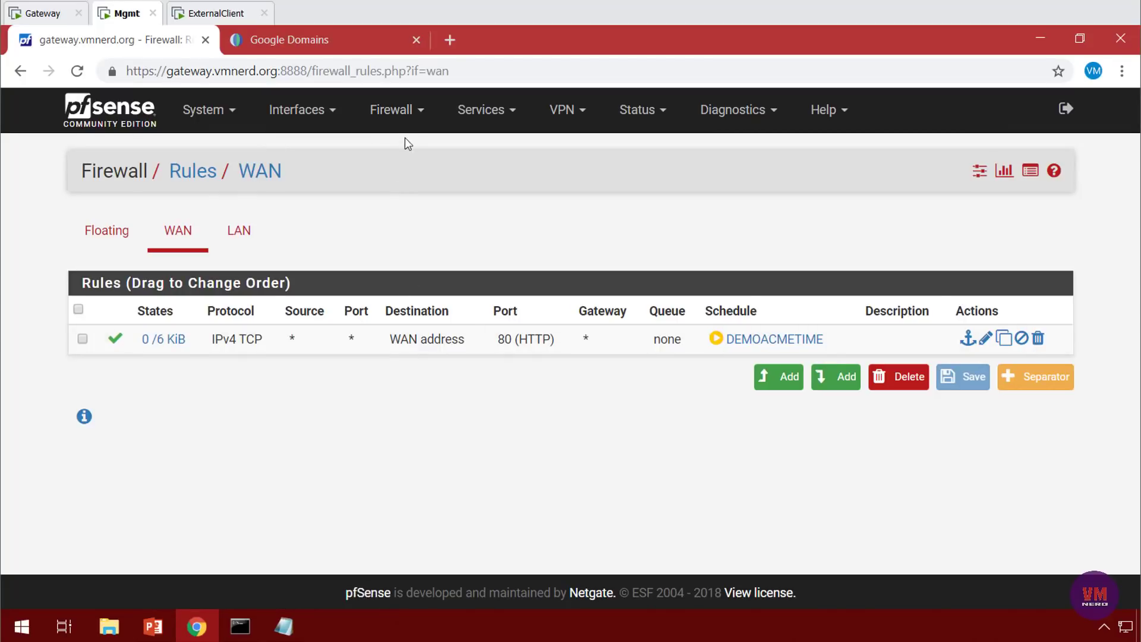
Start a new firewall schedule and name it DEMOACMETIME-TEST.
click(413, 113)
click(415, 230)
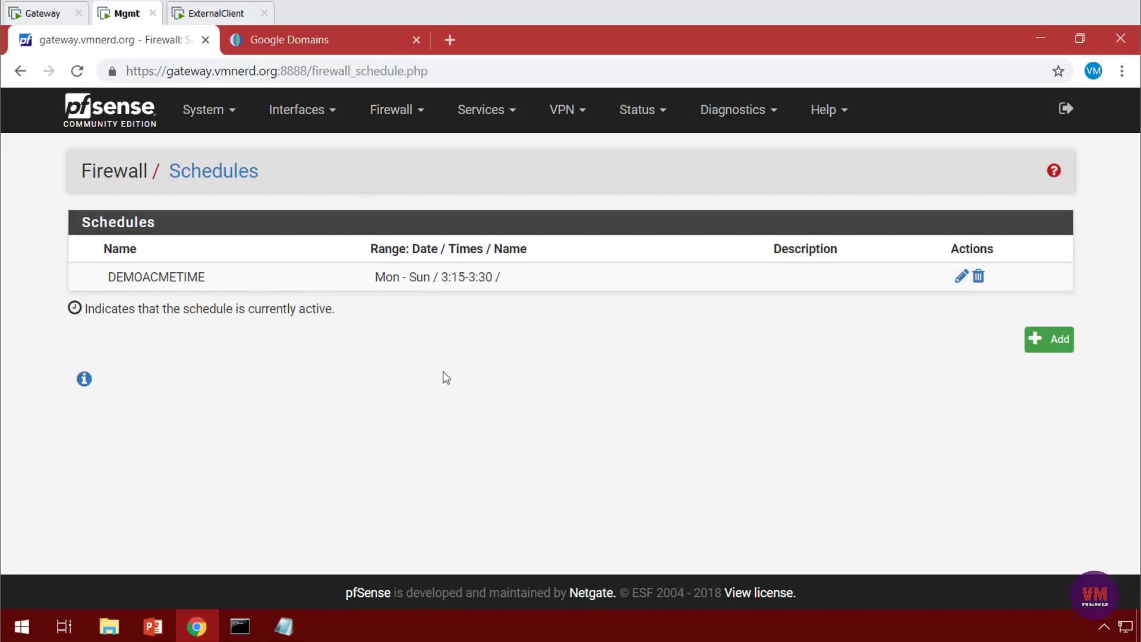
click(1056, 346)
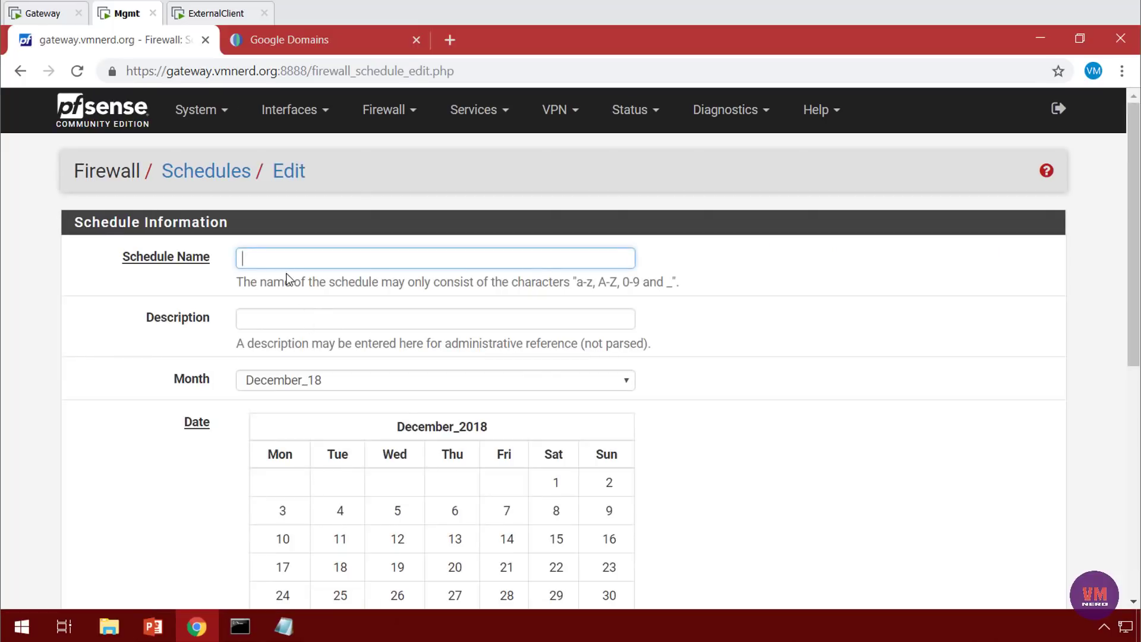
text(DEMOACMETIME)
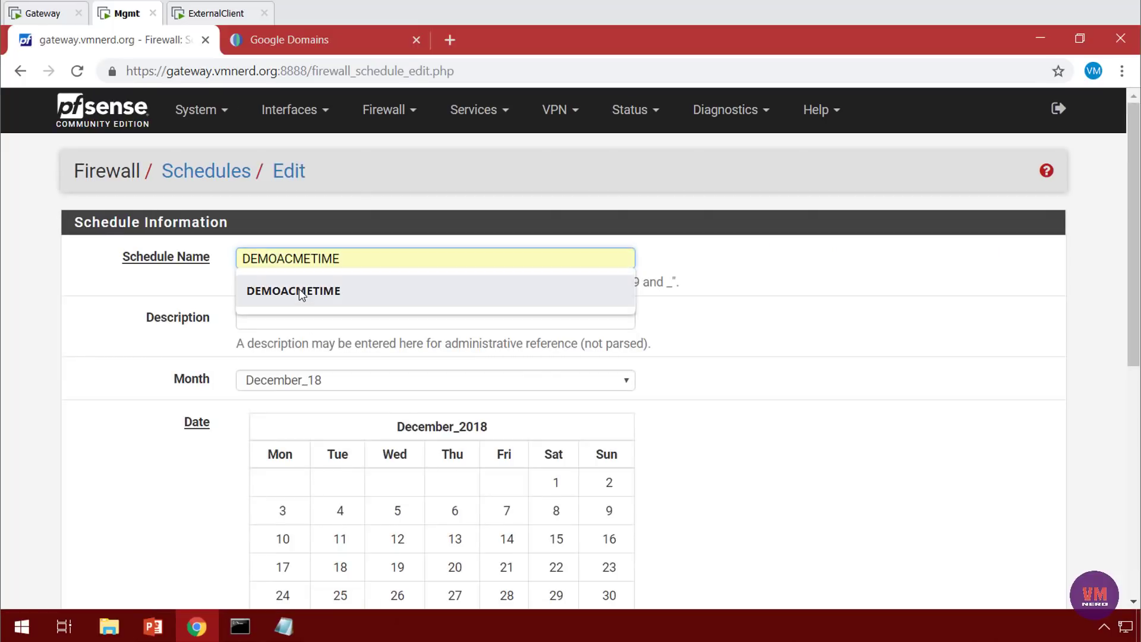
click(299, 290)
click(355, 261)
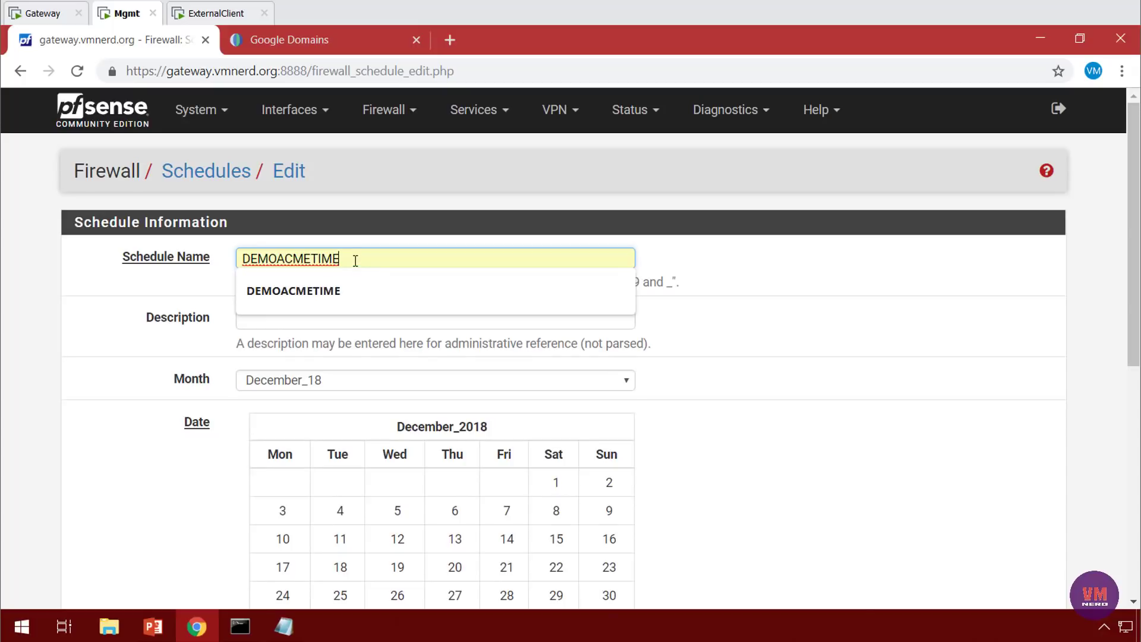
text(-TEST)
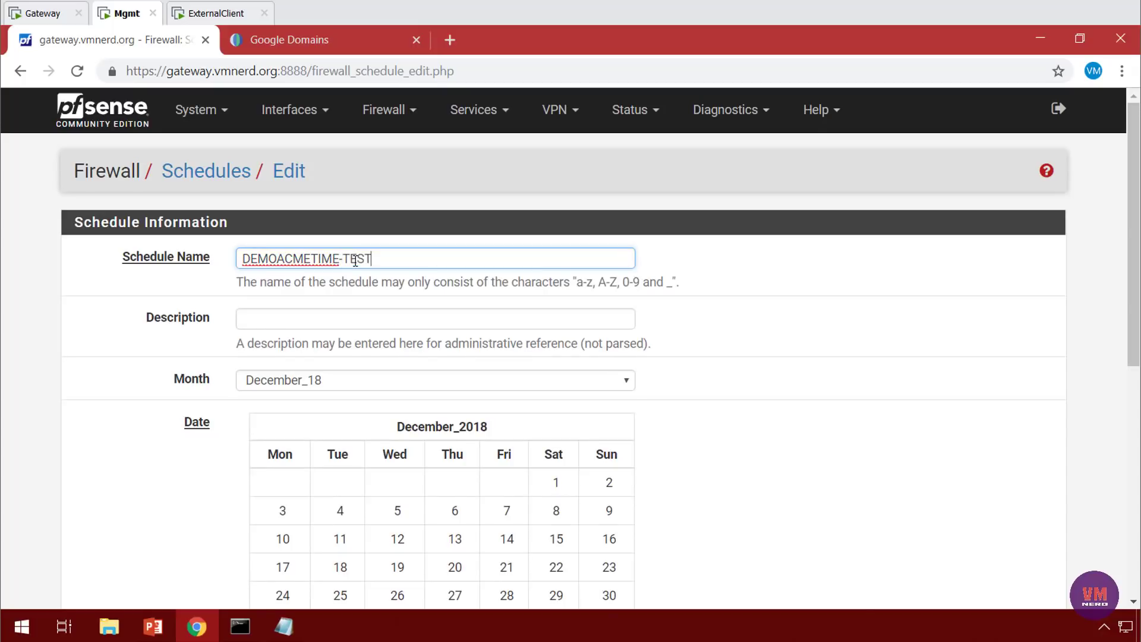
Select every weekday column, Monday through Sunday, in December.
scroll(351, 311, down, 3)
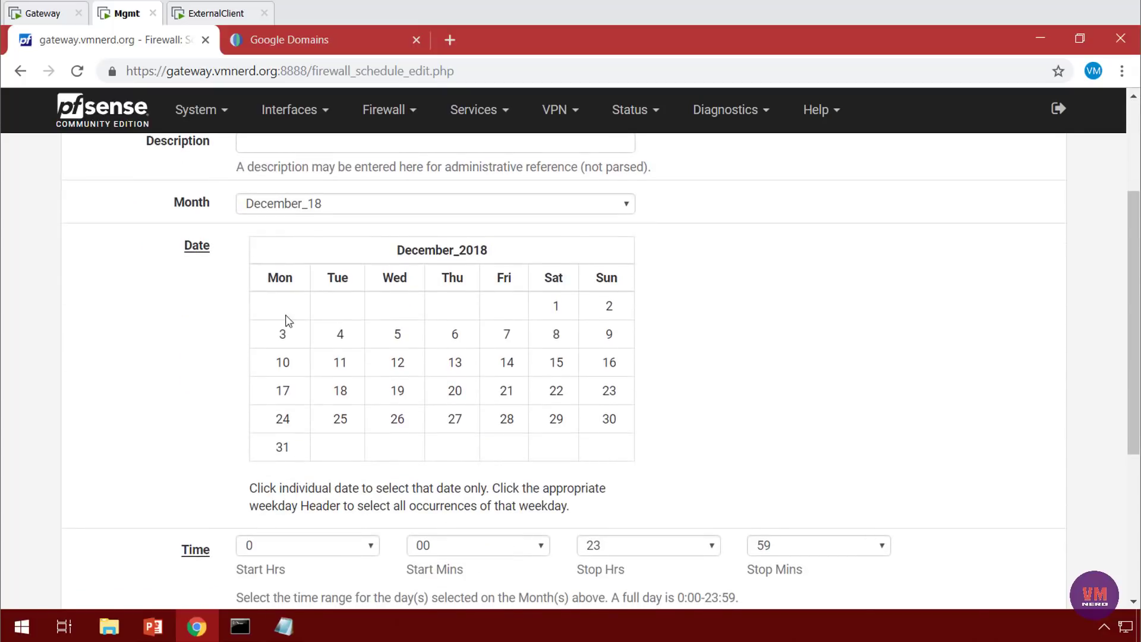
click(286, 279)
click(337, 279)
click(392, 280)
click(464, 279)
click(502, 278)
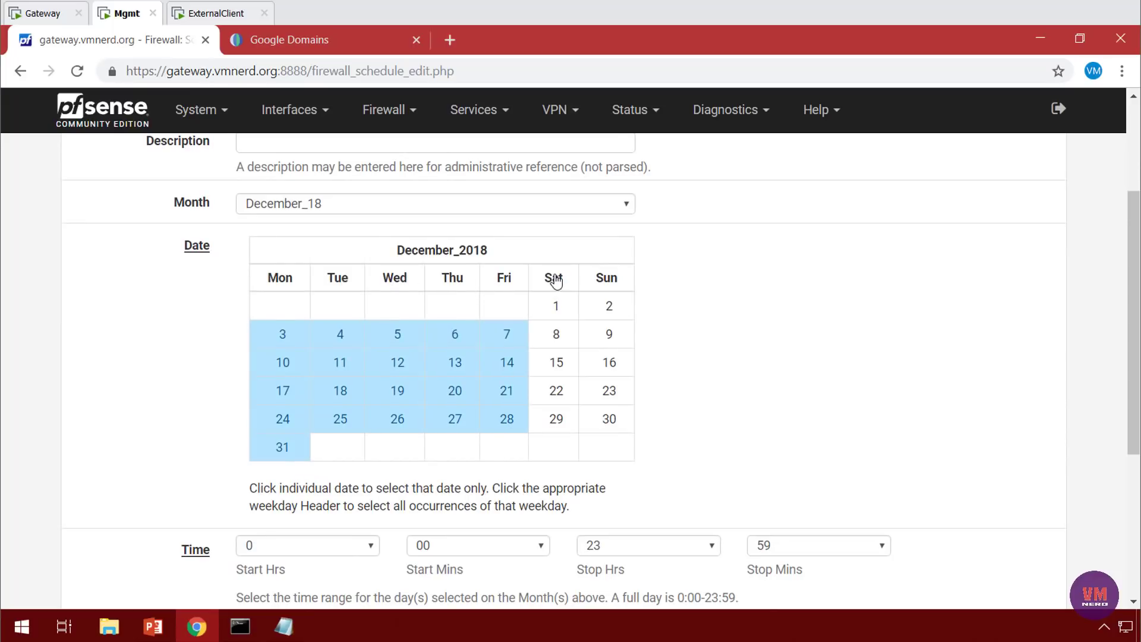
click(554, 277)
click(609, 276)
Set the time range to 0:15–0:45 and add it as a Mon–Sun range.
scroll(131, 401, down, 4)
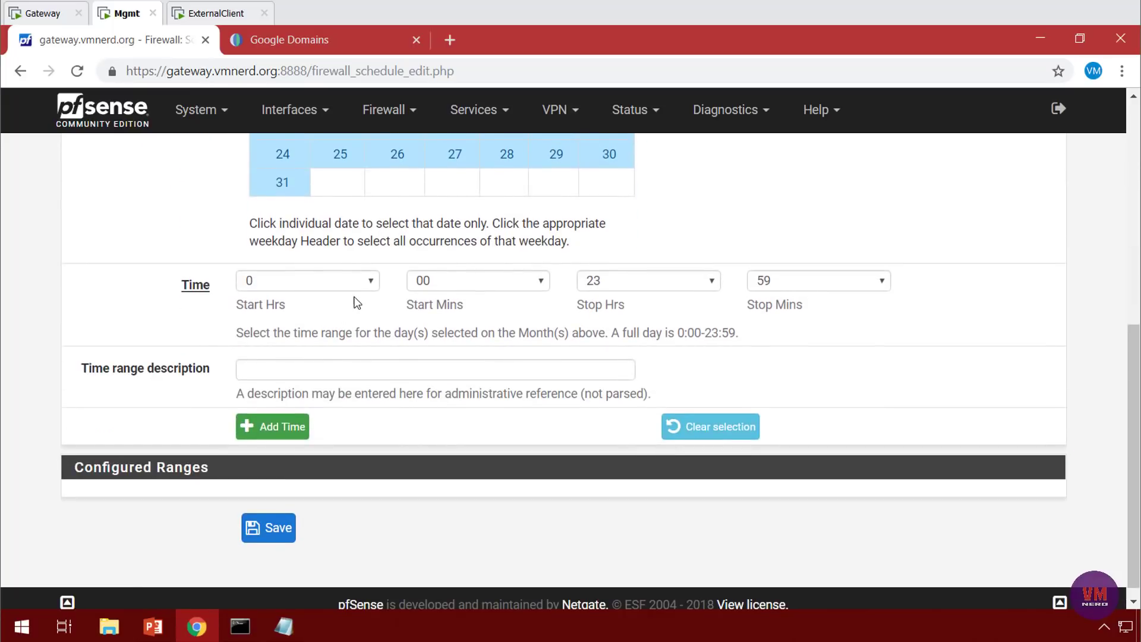
click(472, 287)
click(454, 330)
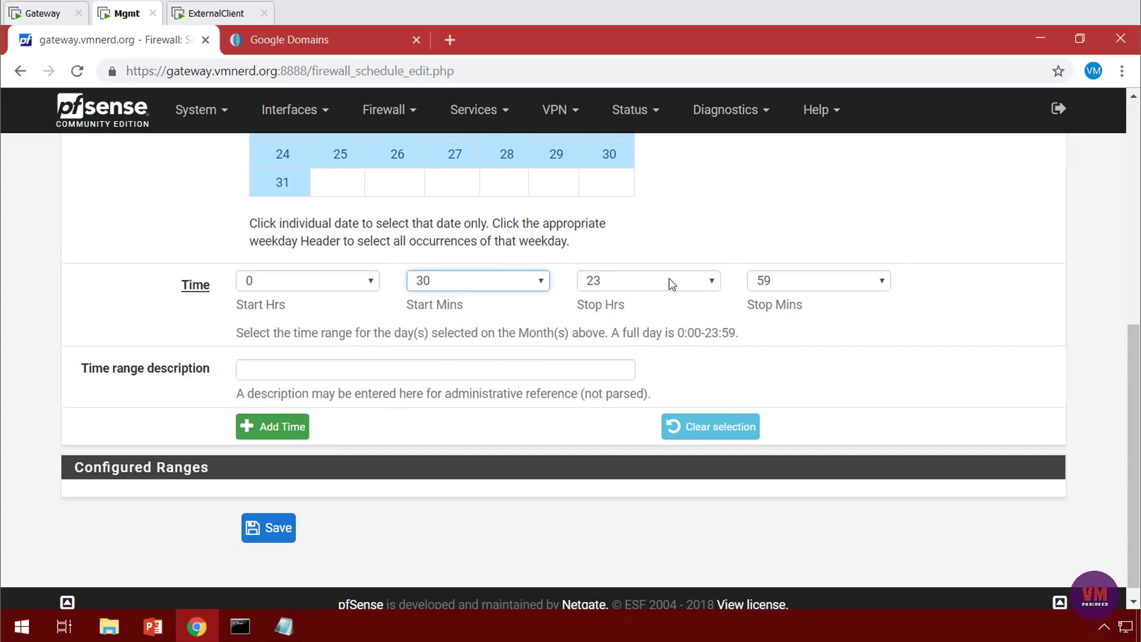
click(671, 284)
scroll(635, 358, up, 2)
click(660, 300)
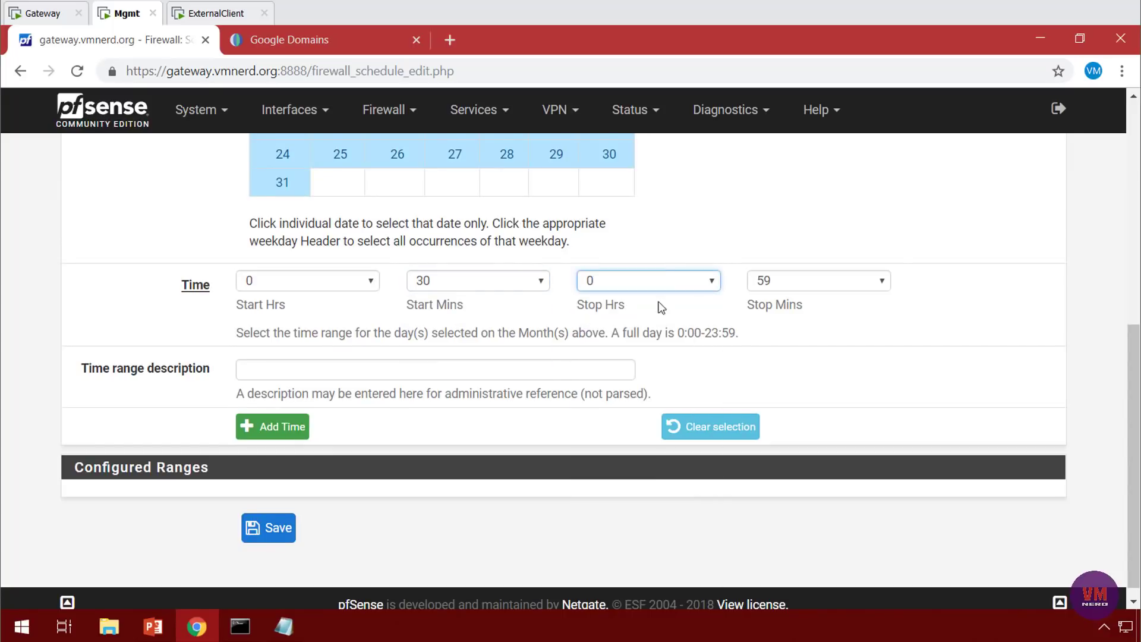
click(783, 287)
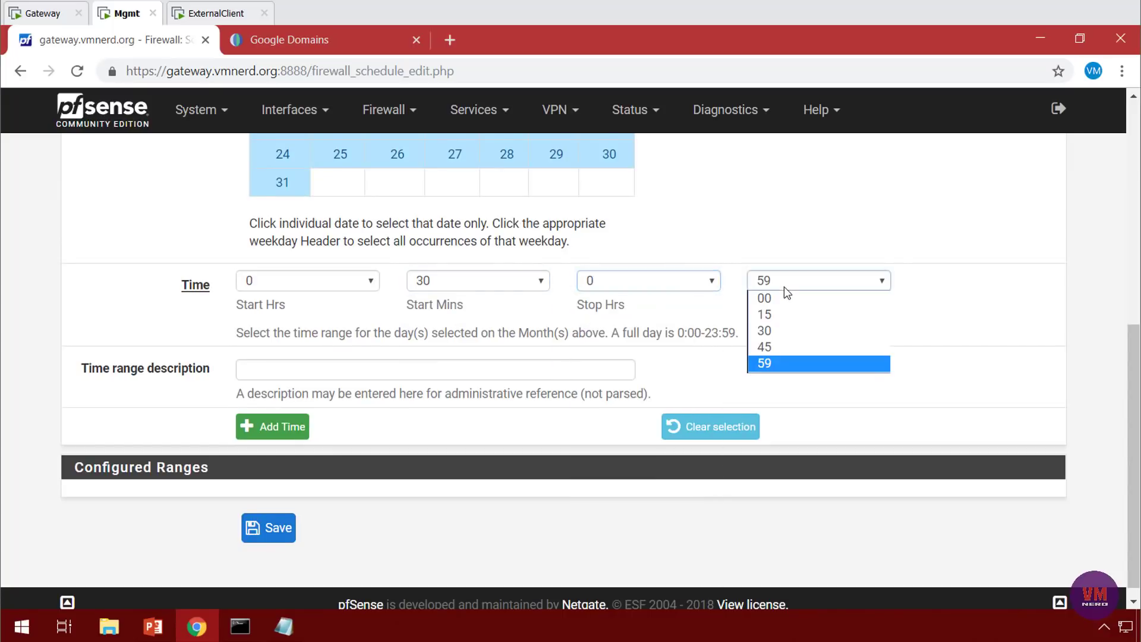
click(775, 346)
click(497, 277)
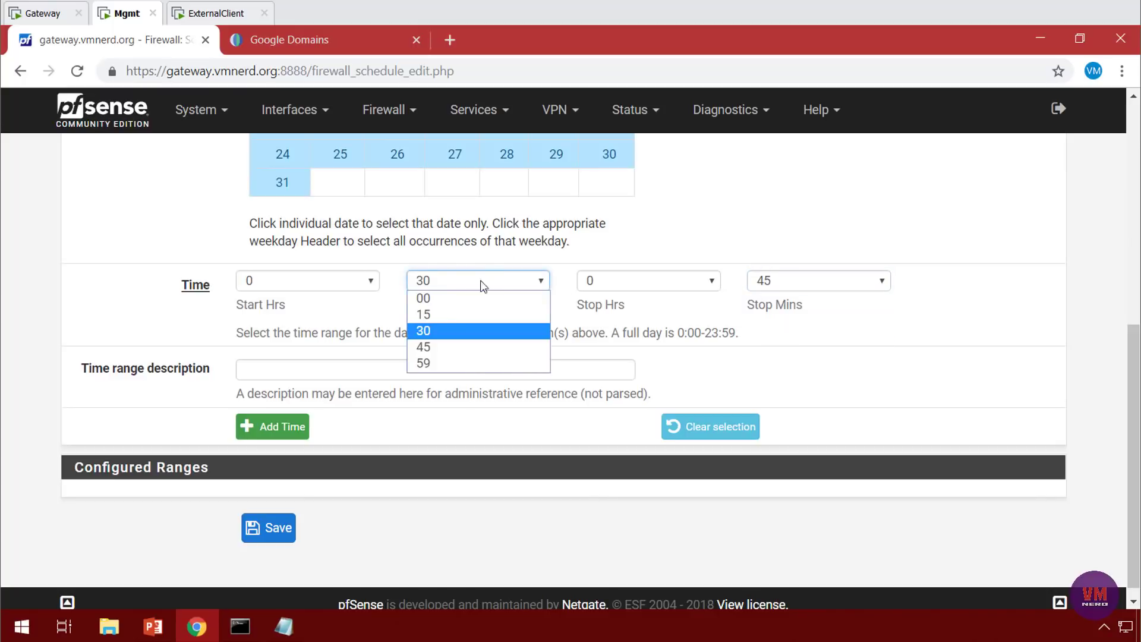
click(451, 315)
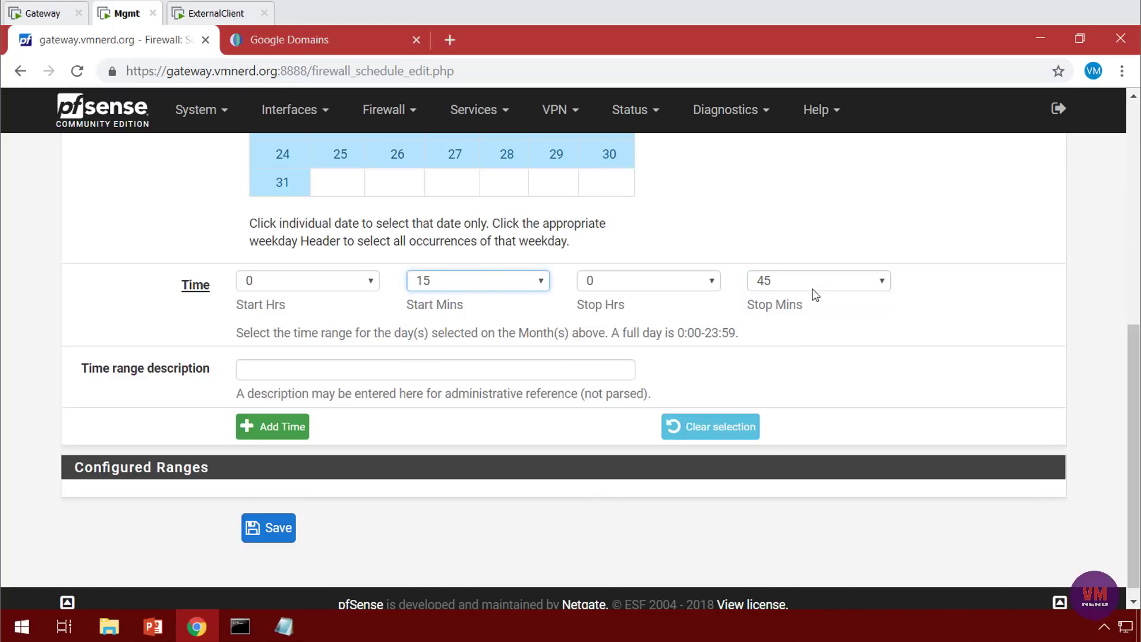
click(290, 429)
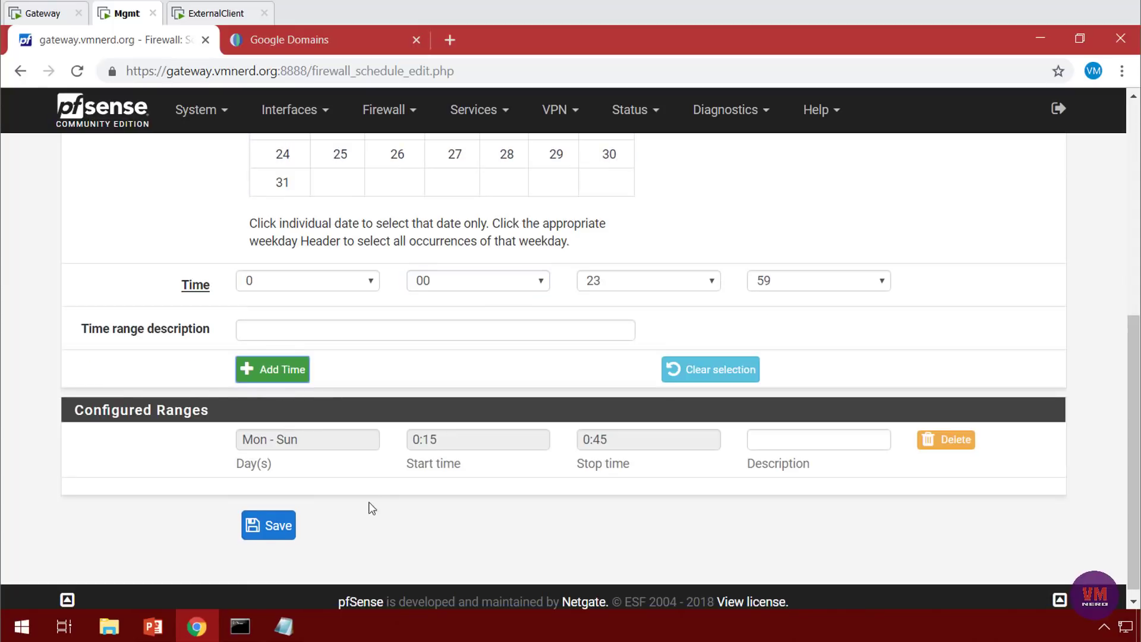
scroll(368, 529, up, 10)
scroll(371, 519, down, 10)
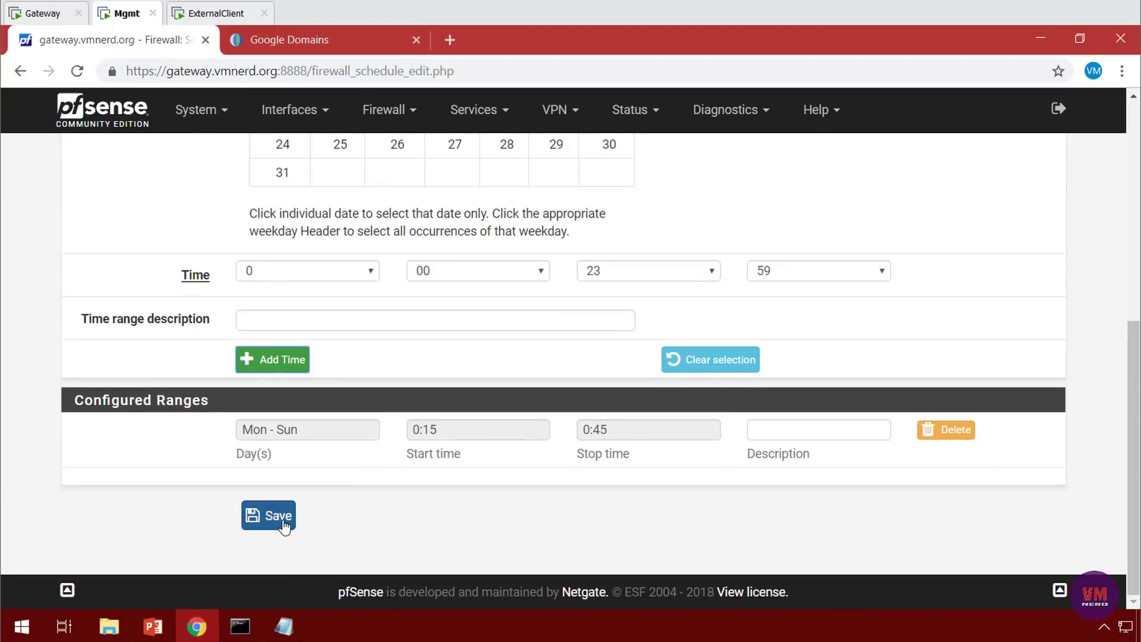
After the hyphenated name is rejected, rename the schedule DEMOACMETIMETEST and save it.
click(280, 517)
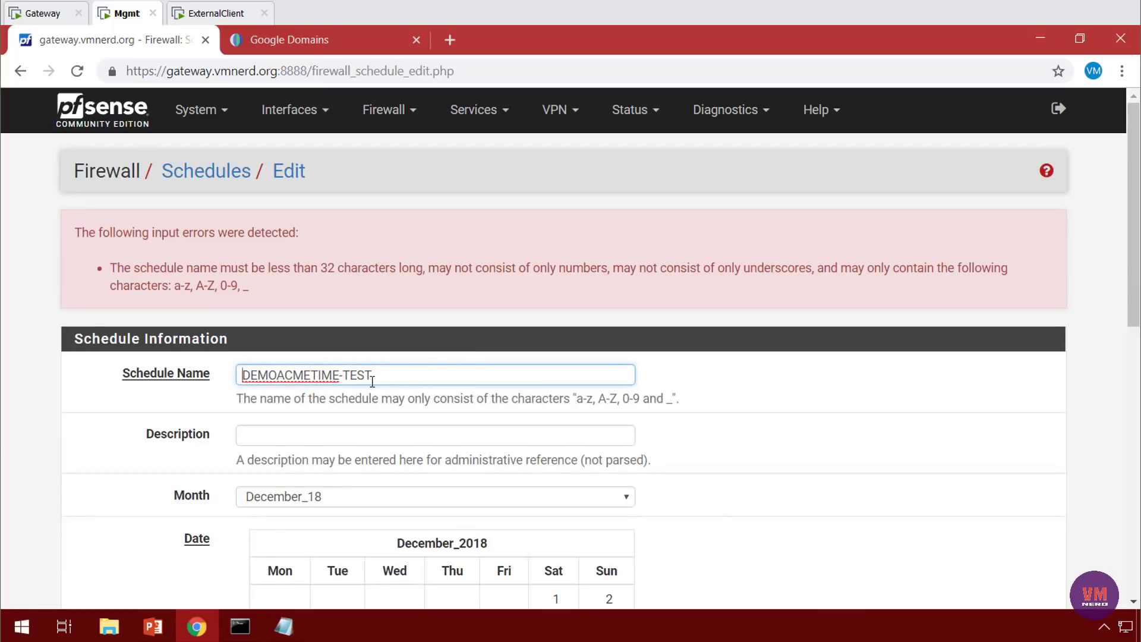
key(BackSpace)
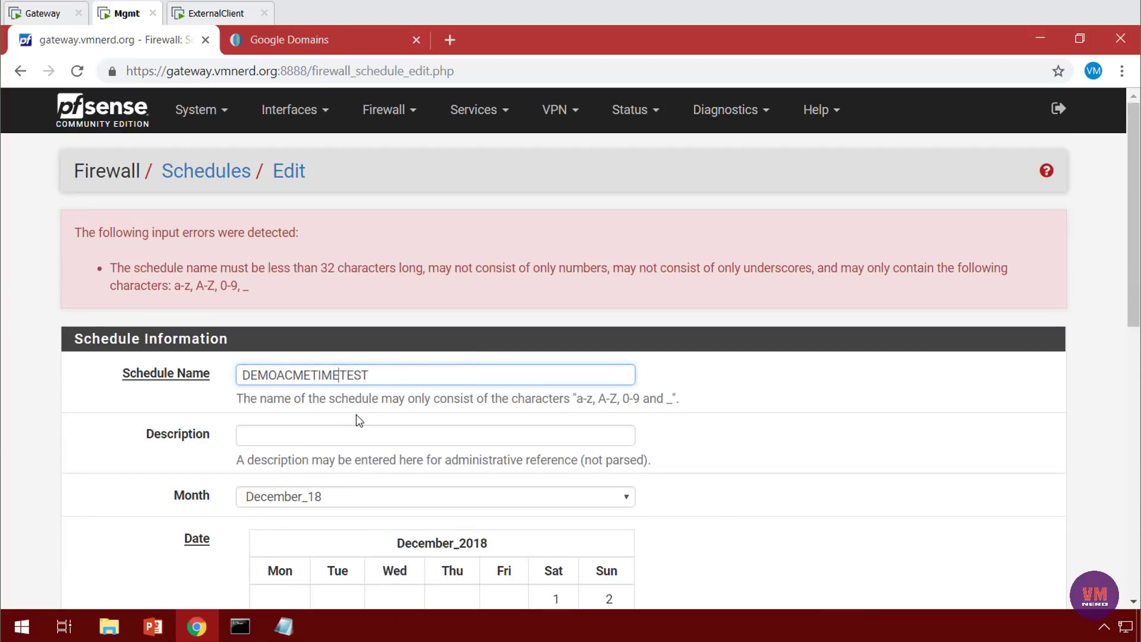
scroll(330, 418, down, 10)
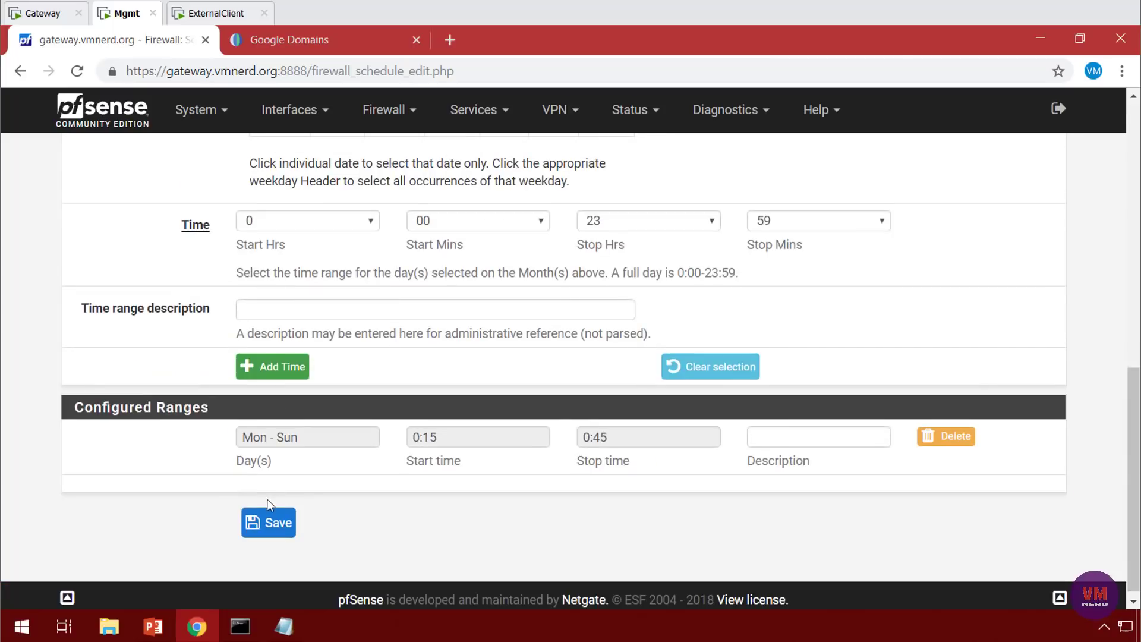
click(274, 522)
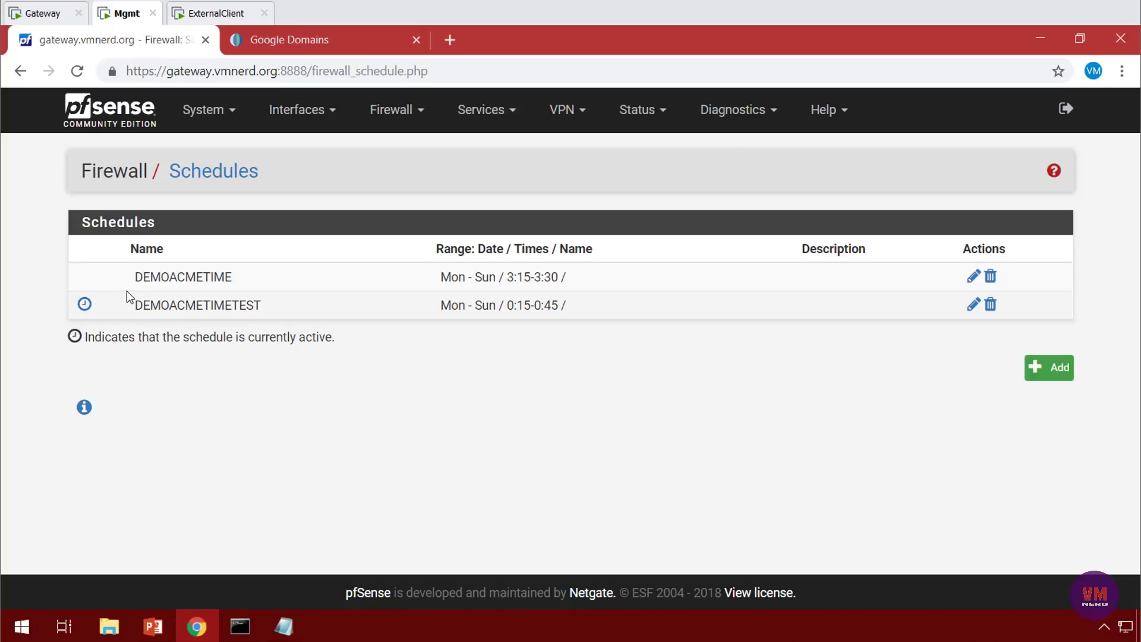
Open the WAN port-80 firewall rule for editing.
click(392, 109)
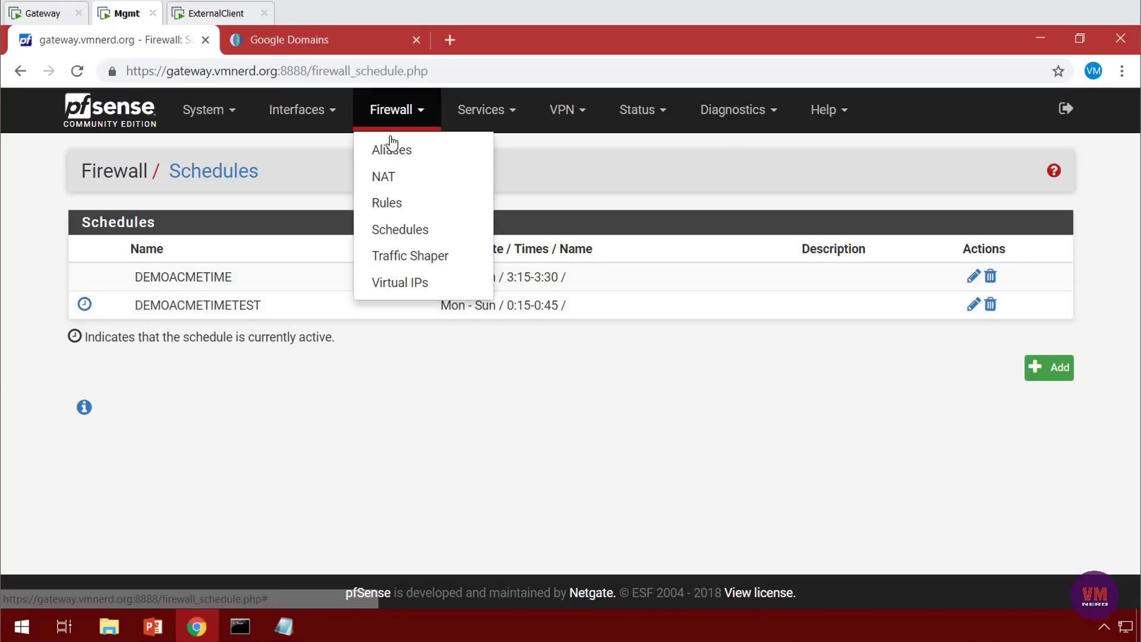
click(395, 201)
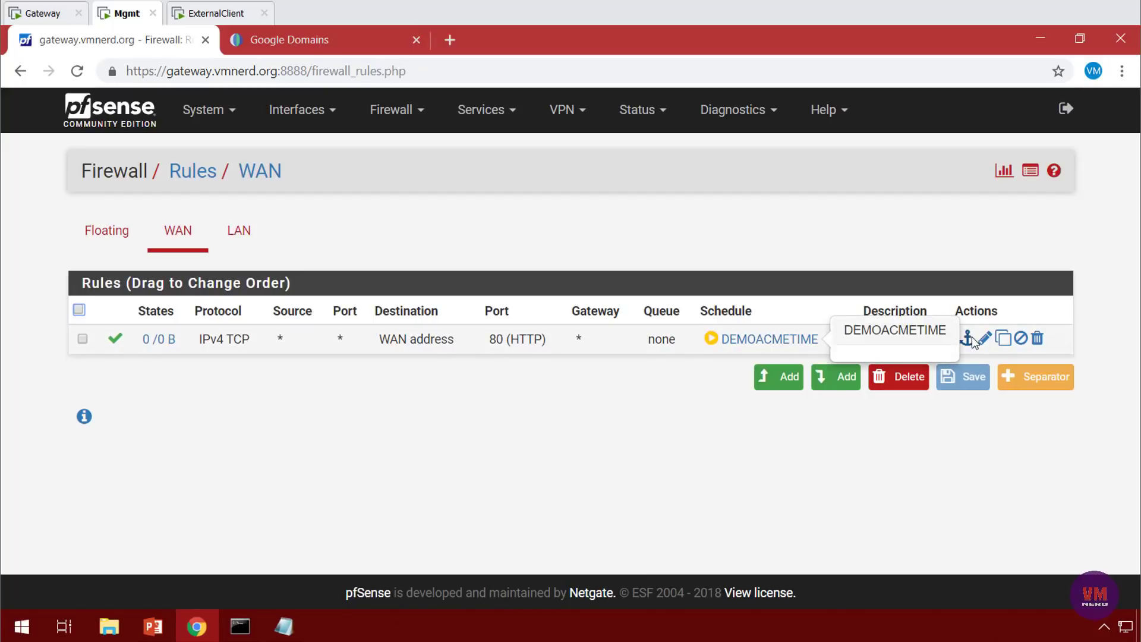
click(991, 341)
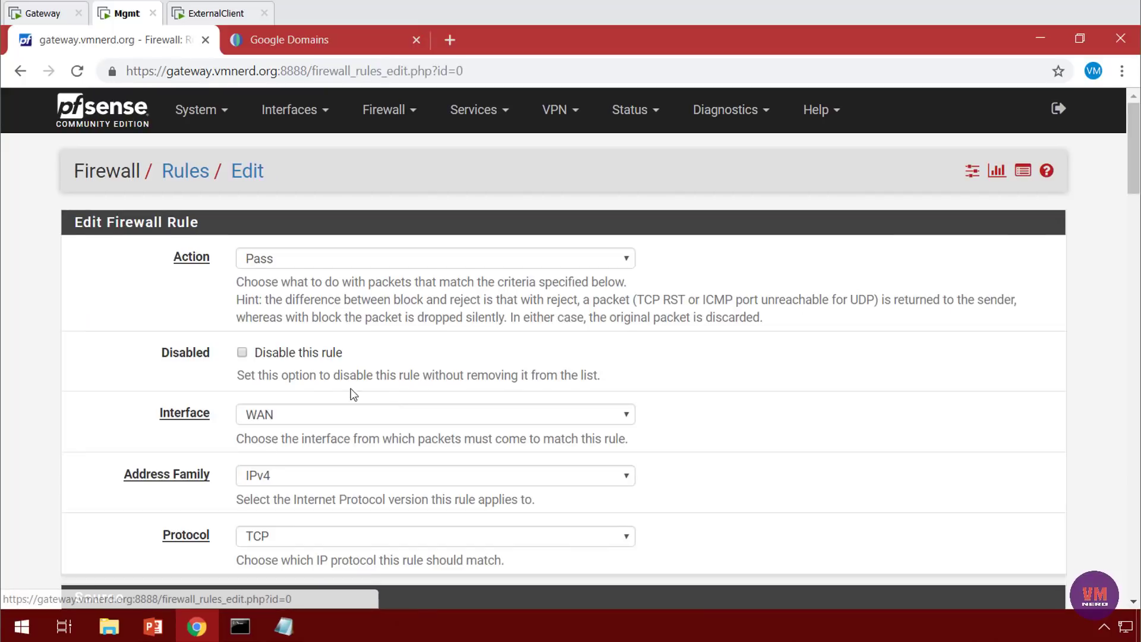
scroll(350, 389, down, 7)
scroll(217, 383, down, 15)
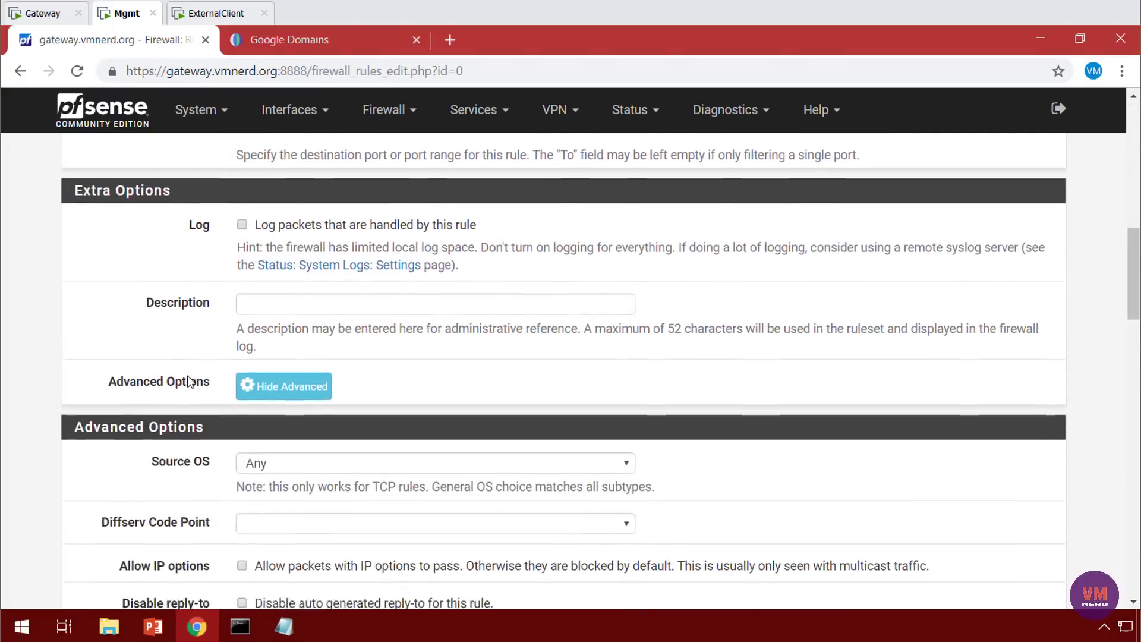
scroll(198, 378, down, 15)
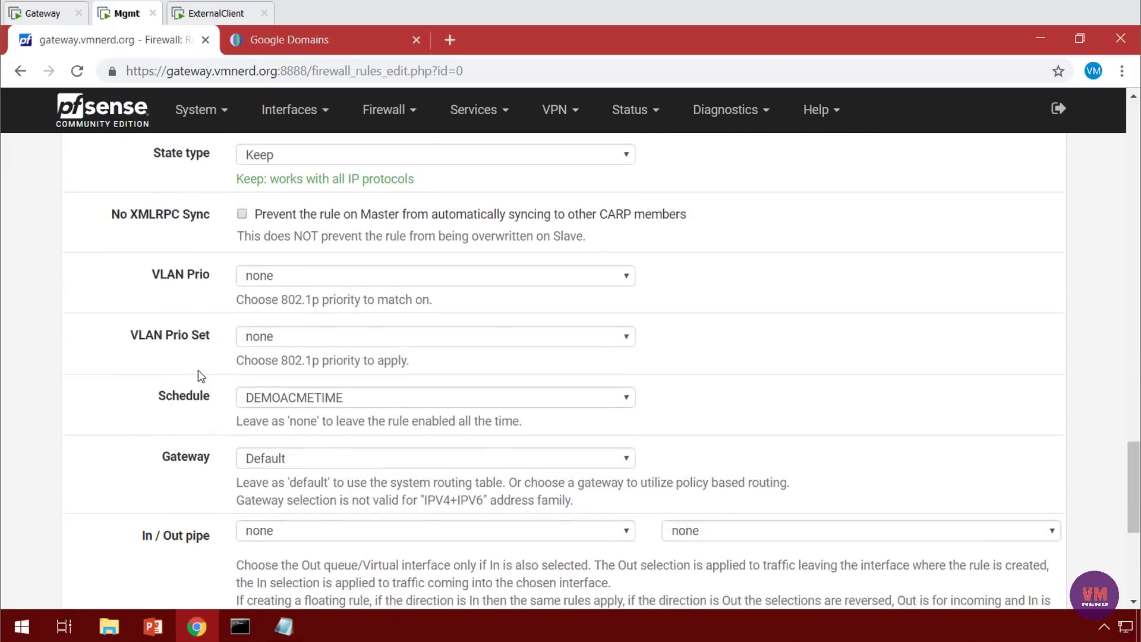
scroll(251, 358, up, 5)
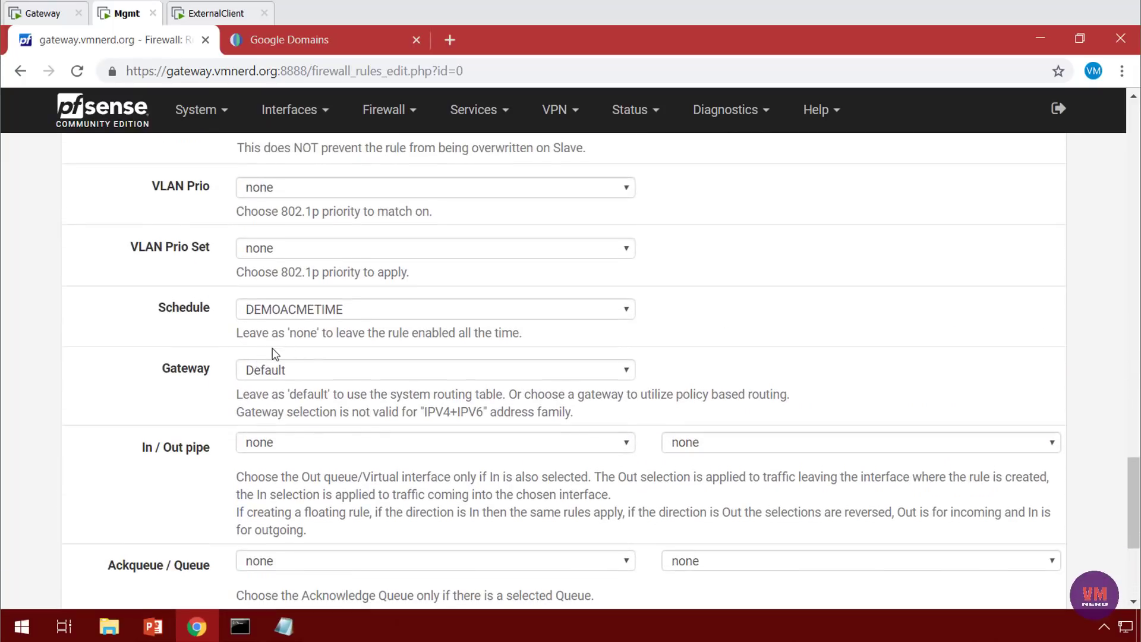
Assign the DEMOACMETIMETEST schedule to the rule, save it, and apply changes.
click(344, 311)
click(330, 359)
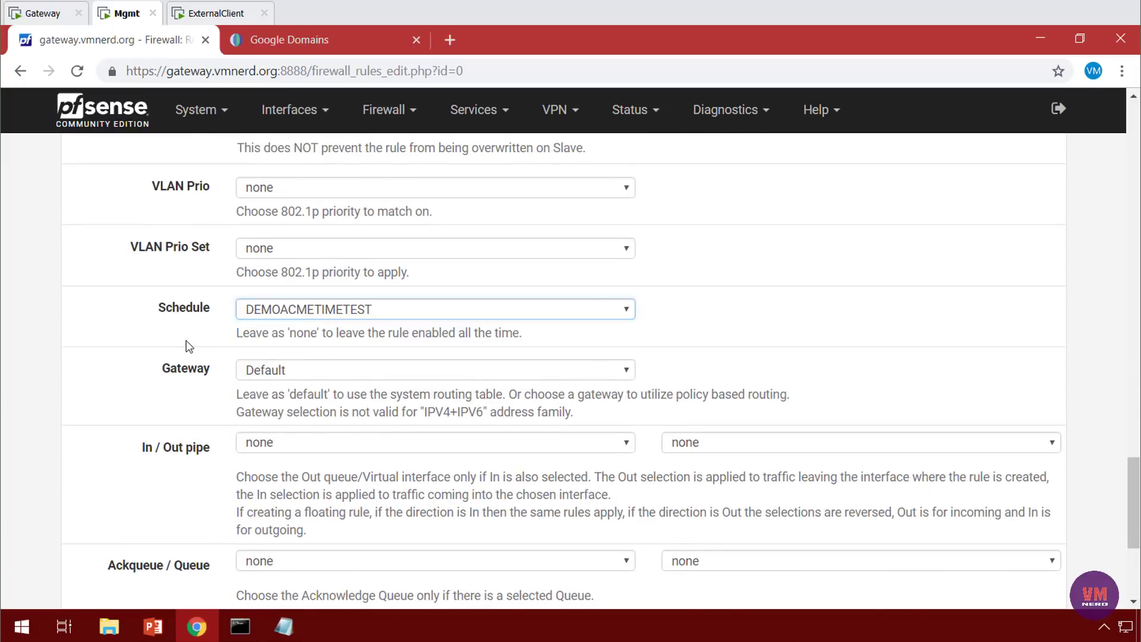
scroll(190, 356, down, 5)
click(291, 516)
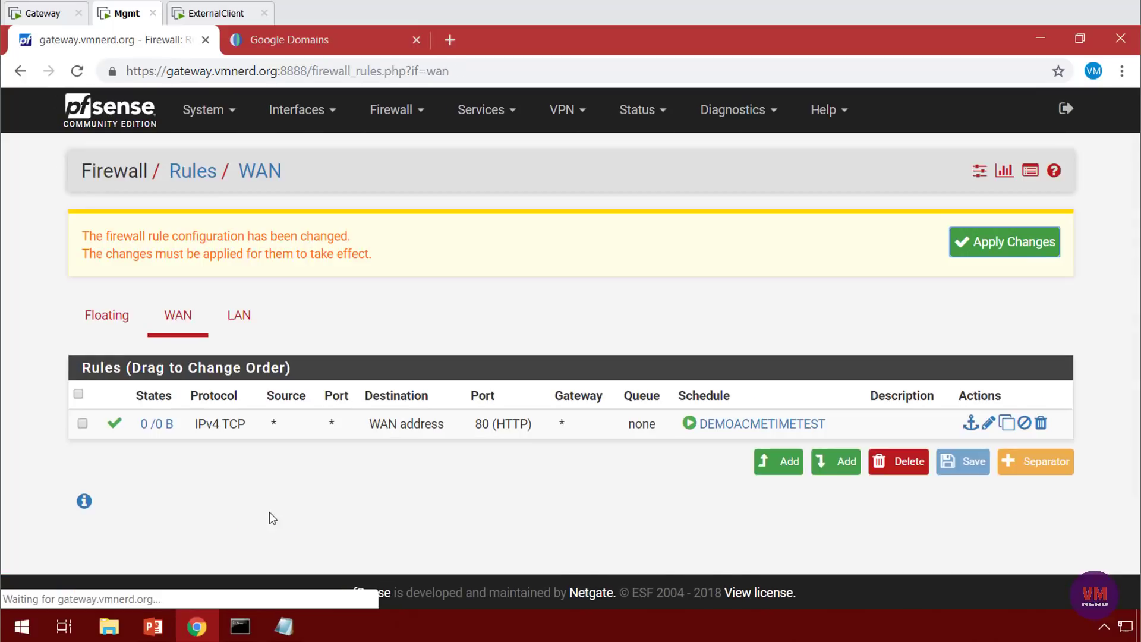
click(1040, 242)
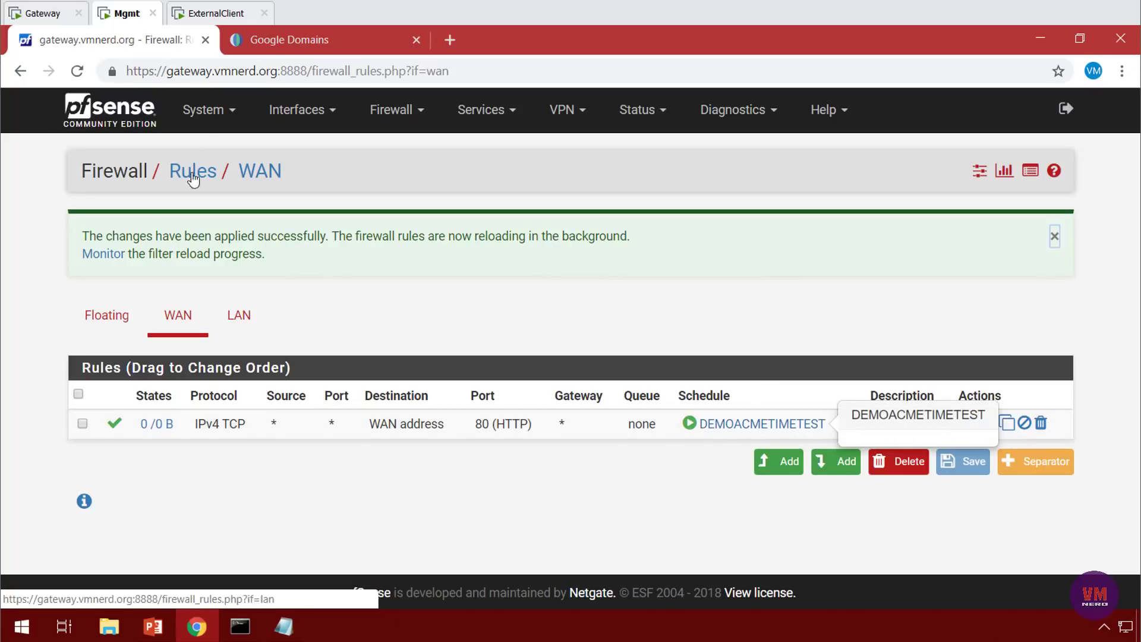
On the external client, confirm gateway.vmnerd.org loads the Maintenance page, then return to Mgmt.
click(213, 15)
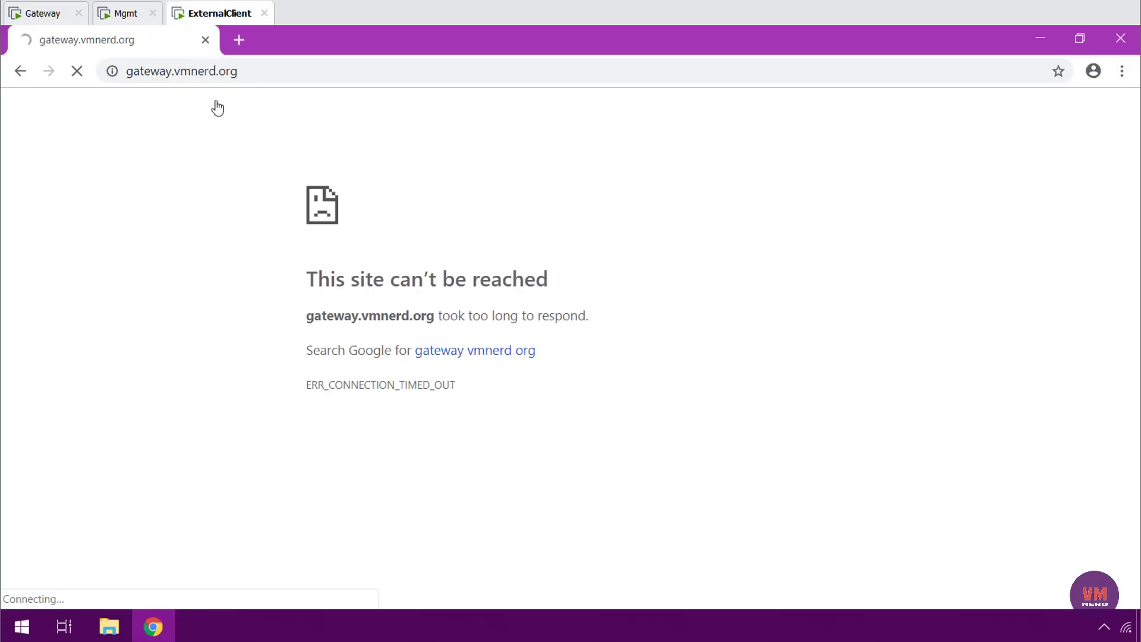
click(76, 71)
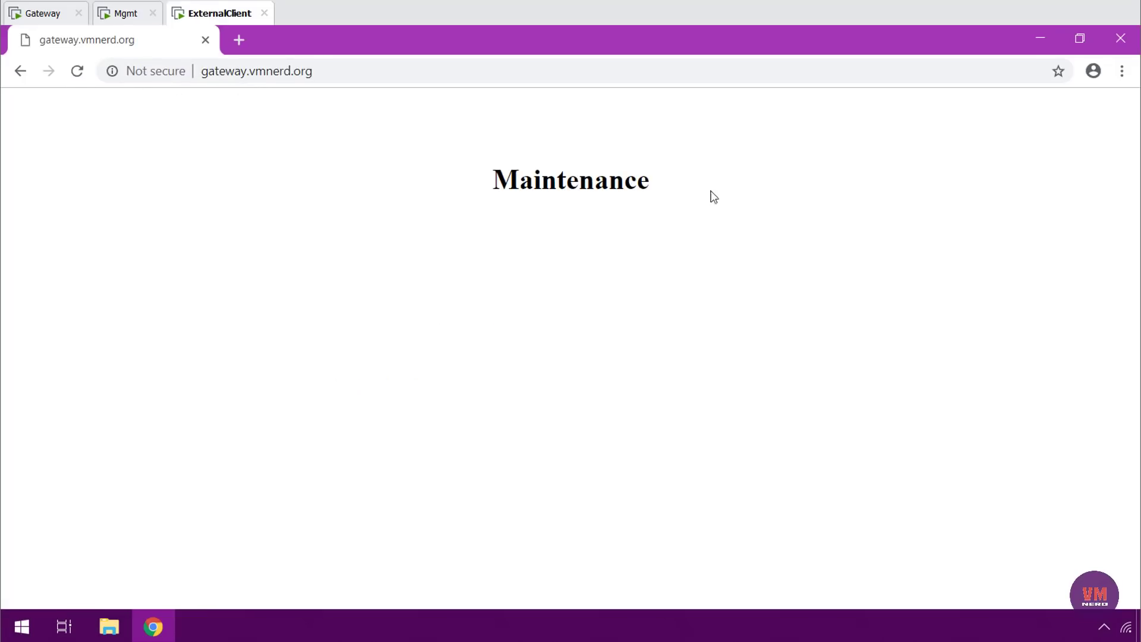
drag(662, 184, 434, 173)
click(353, 217)
click(134, 19)
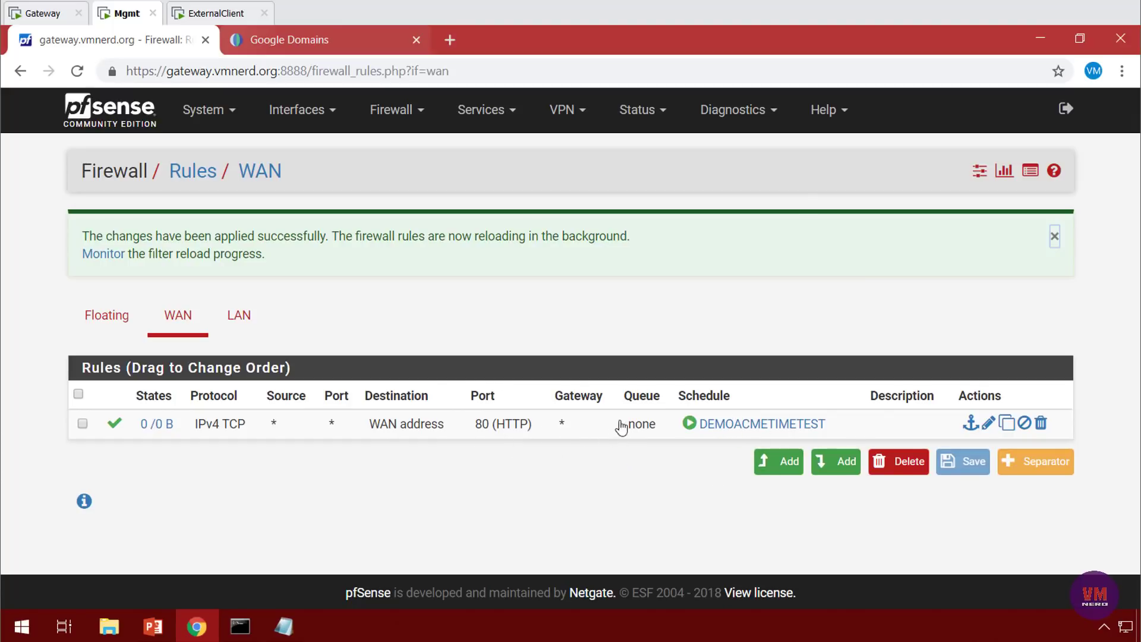
Copy the port-80 rule with Schedule set to none, save it, and apply changes.
click(1007, 424)
scroll(199, 410, down, 5)
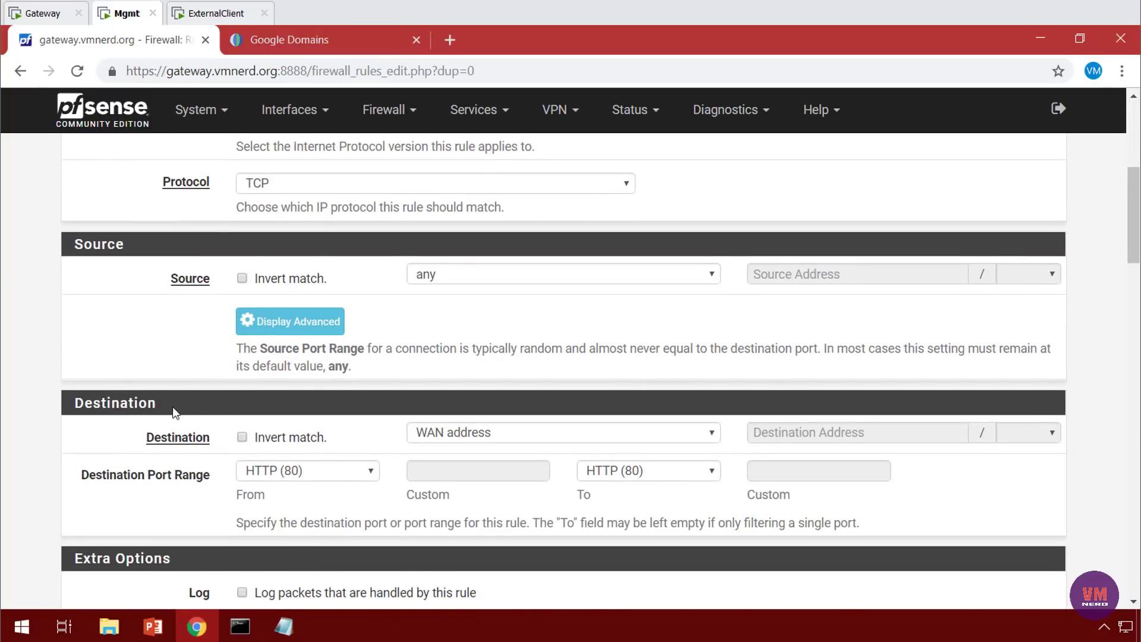
scroll(184, 410, down, 20)
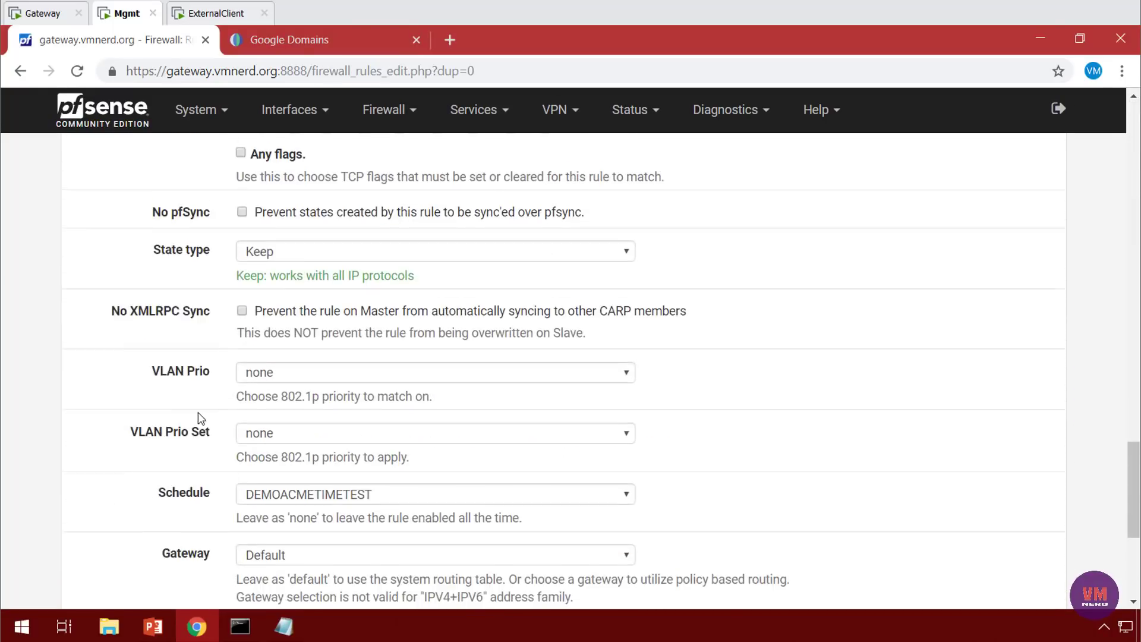
scroll(201, 417, down, 3)
click(325, 312)
click(309, 325)
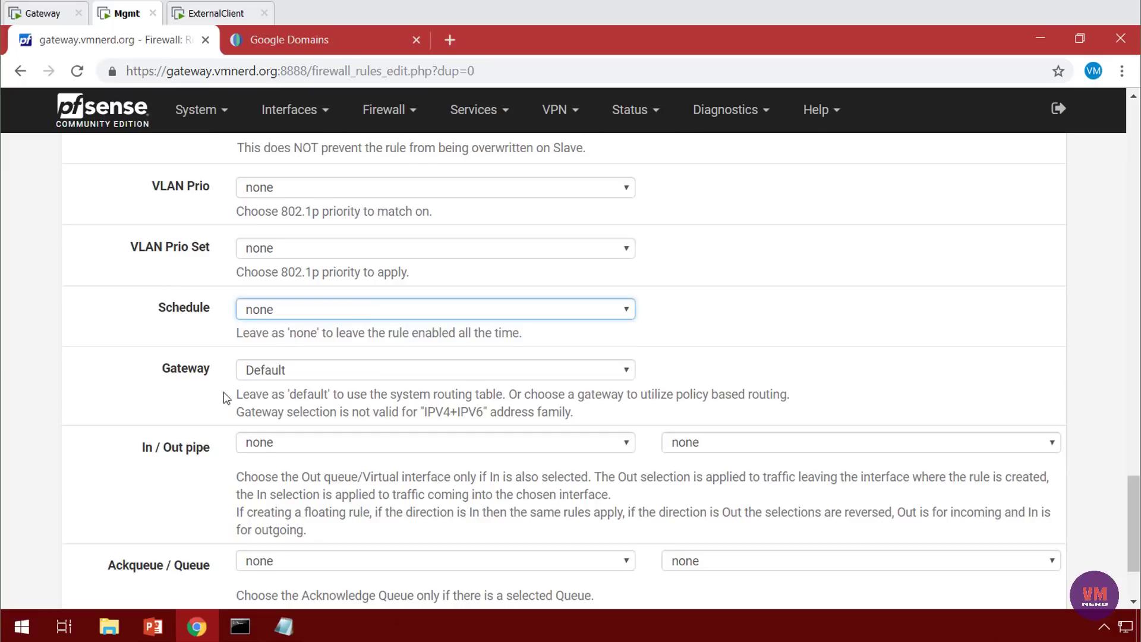
scroll(171, 440, down, 3)
click(272, 514)
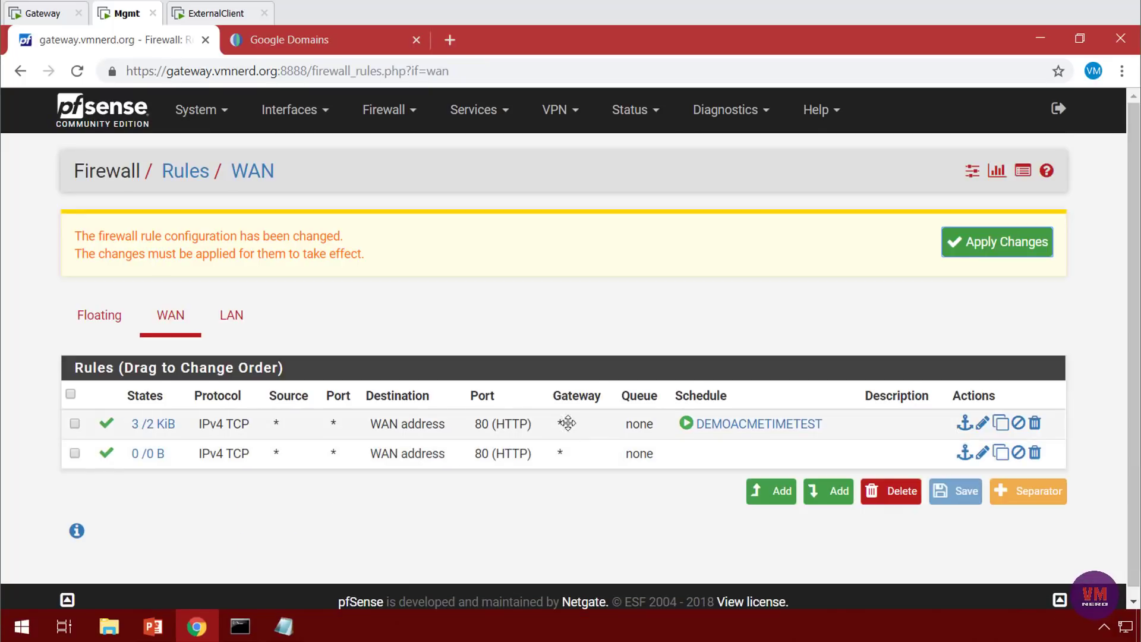
click(1001, 249)
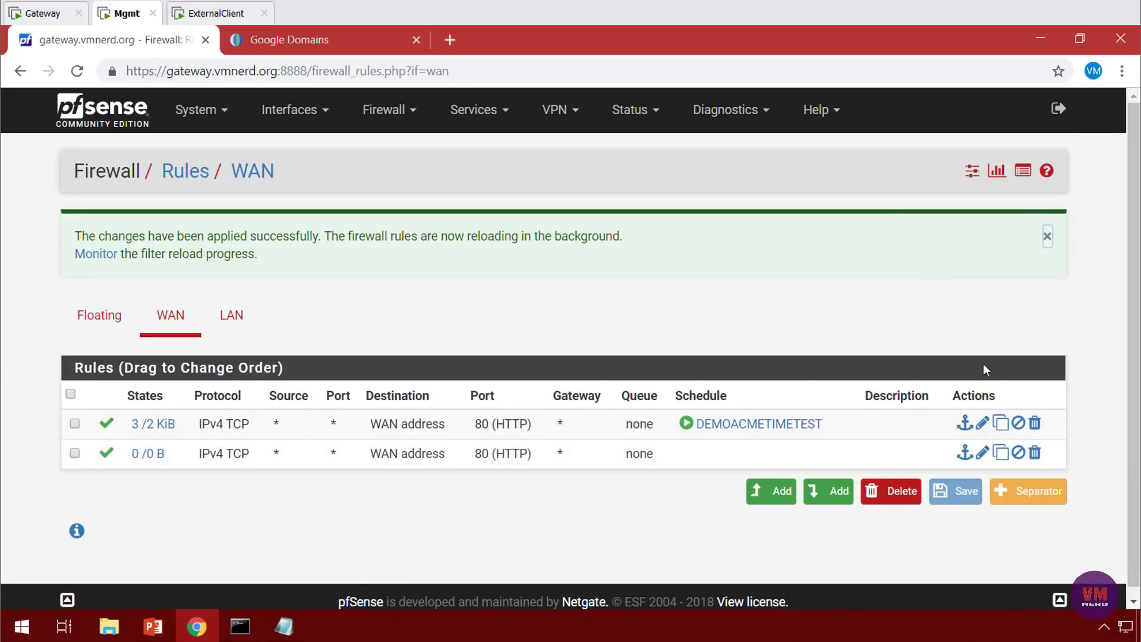
Switch the first port-80 rule to the DEMOACMETIME schedule, save, apply, and dismiss the notice.
click(983, 424)
scroll(787, 412, down, 2)
scroll(102, 379, down, 20)
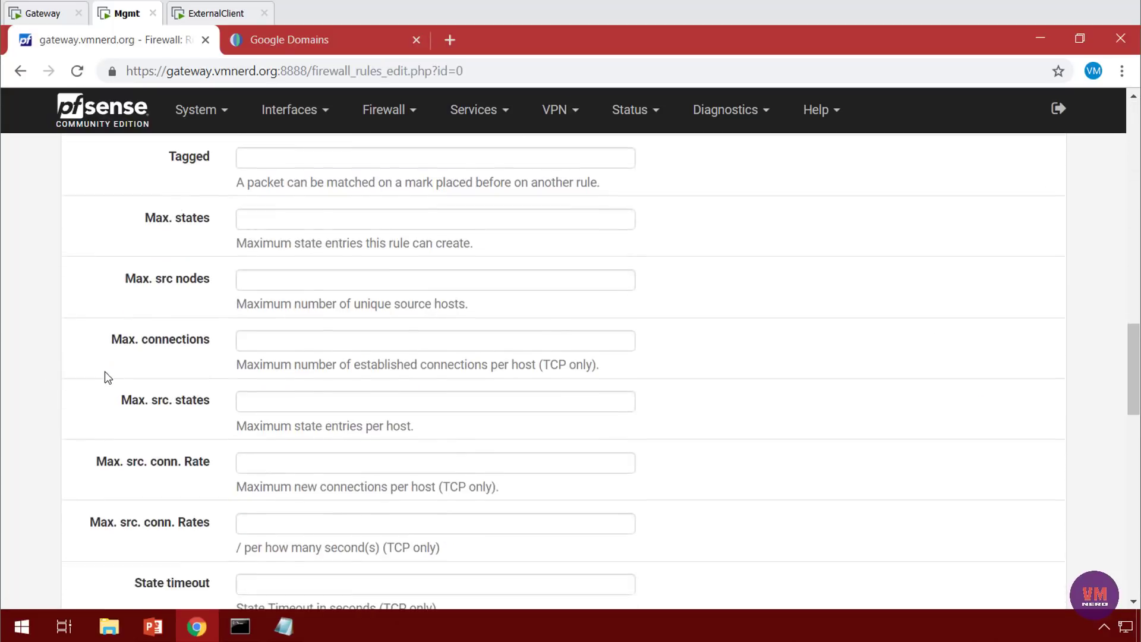
scroll(102, 379, down, 4)
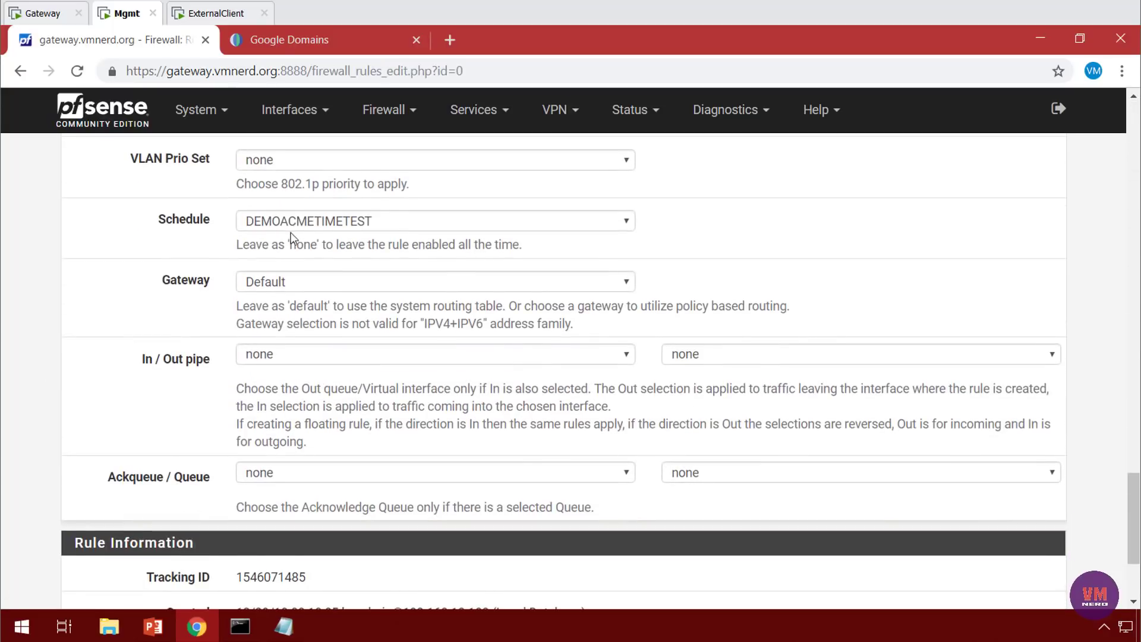
click(316, 222)
click(302, 258)
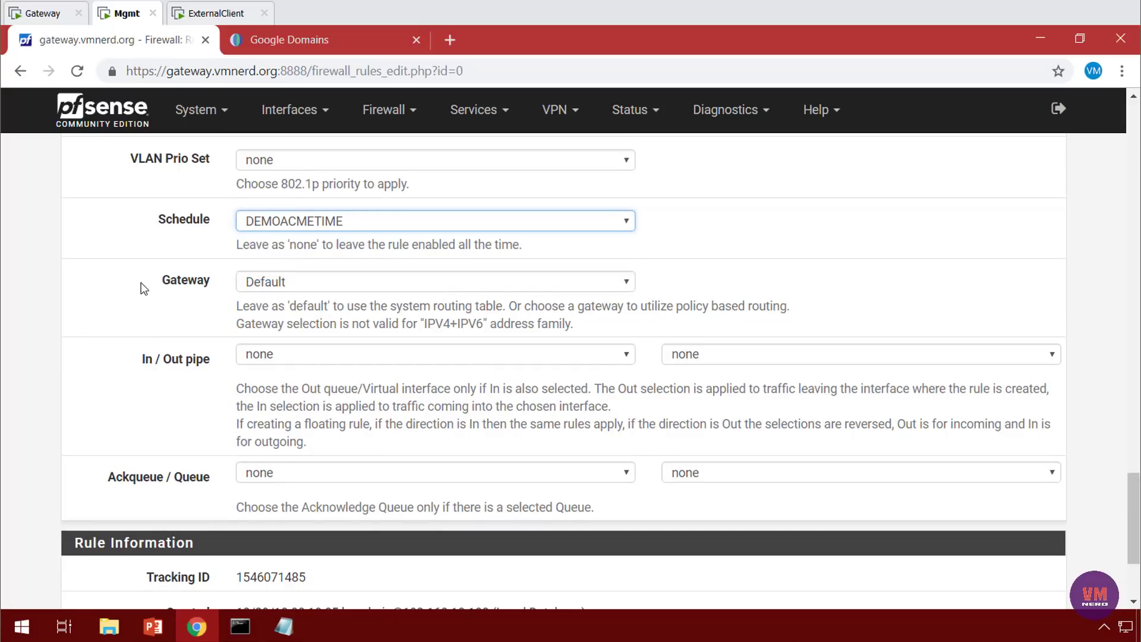
scroll(178, 369, down, 3)
click(269, 515)
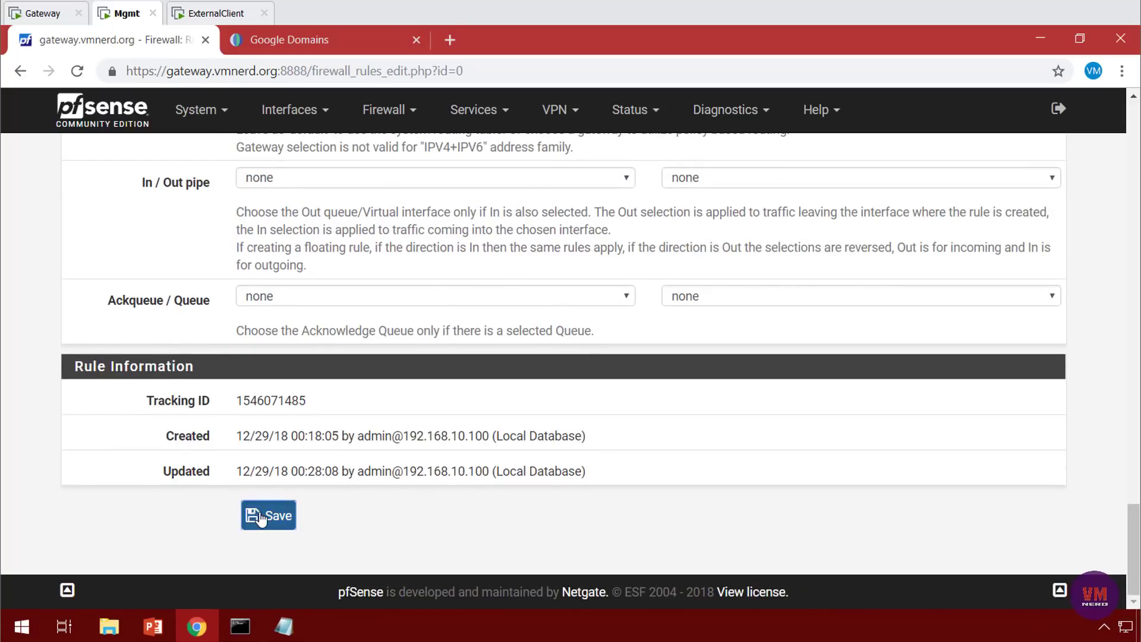
click(1004, 246)
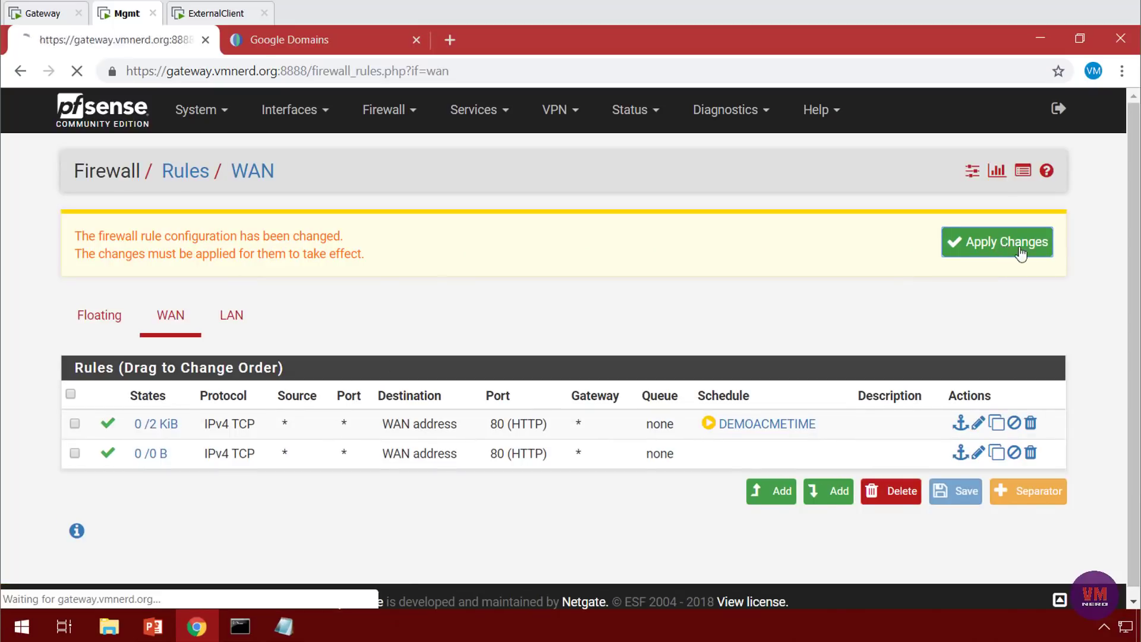
click(1047, 242)
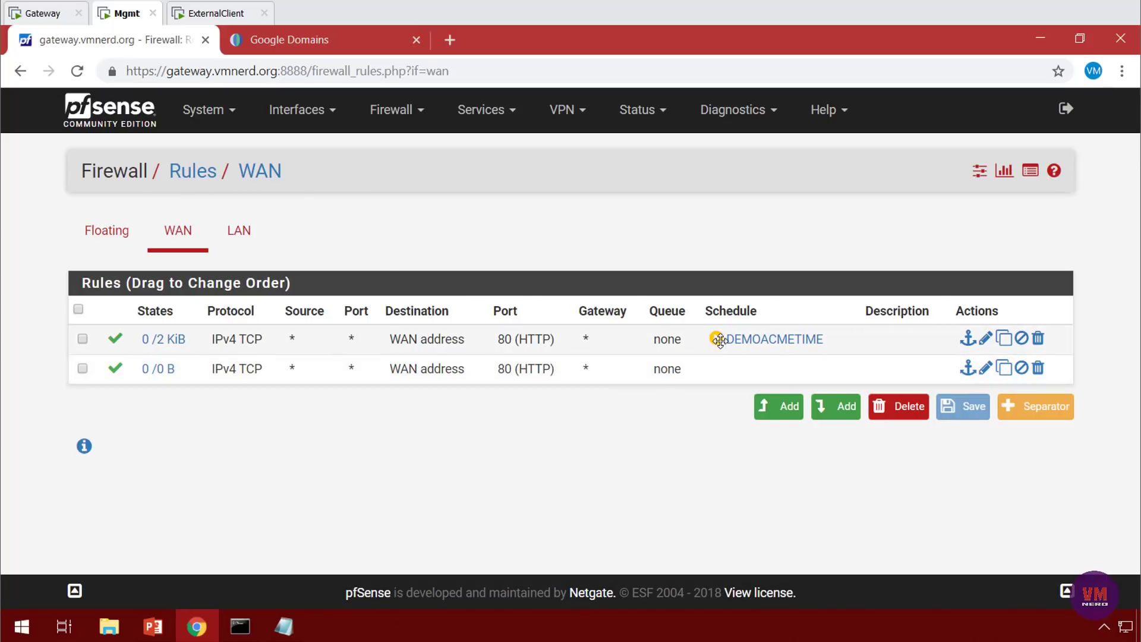
On the external client, check gateway.vmnerd.org still shows Maintenance, then return to Mgmt.
mouse_move(717, 339)
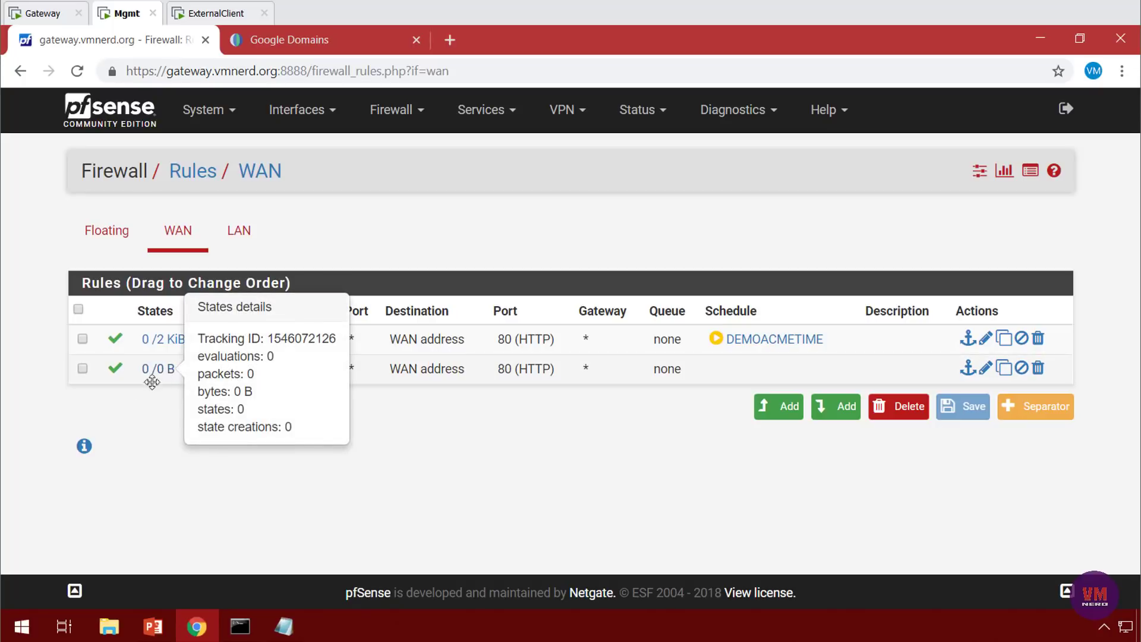
click(218, 14)
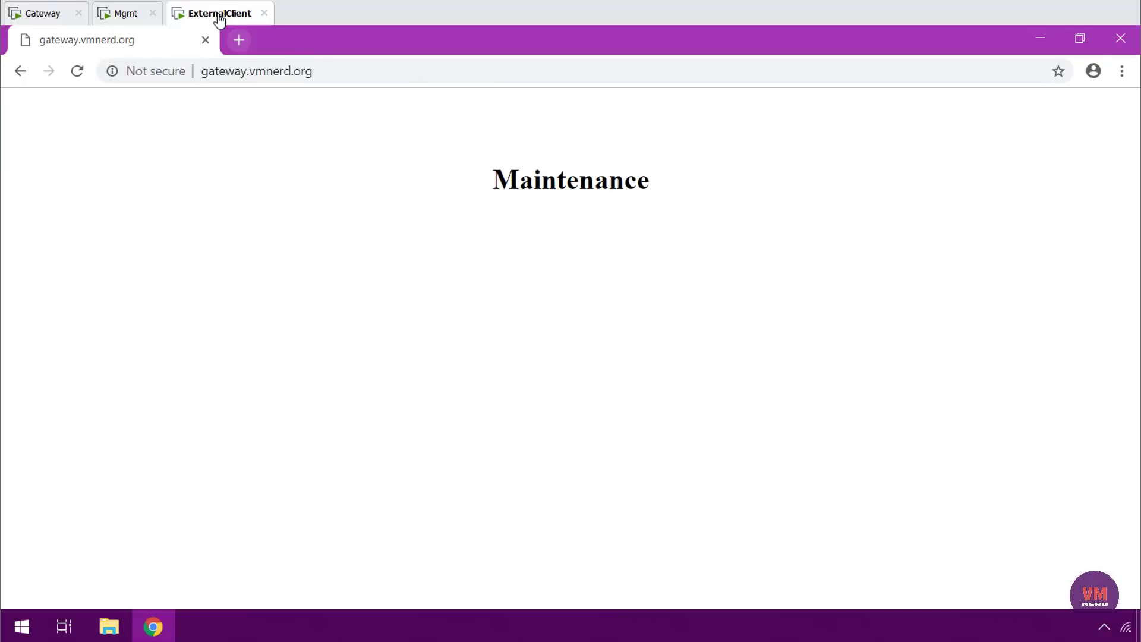
click(76, 73)
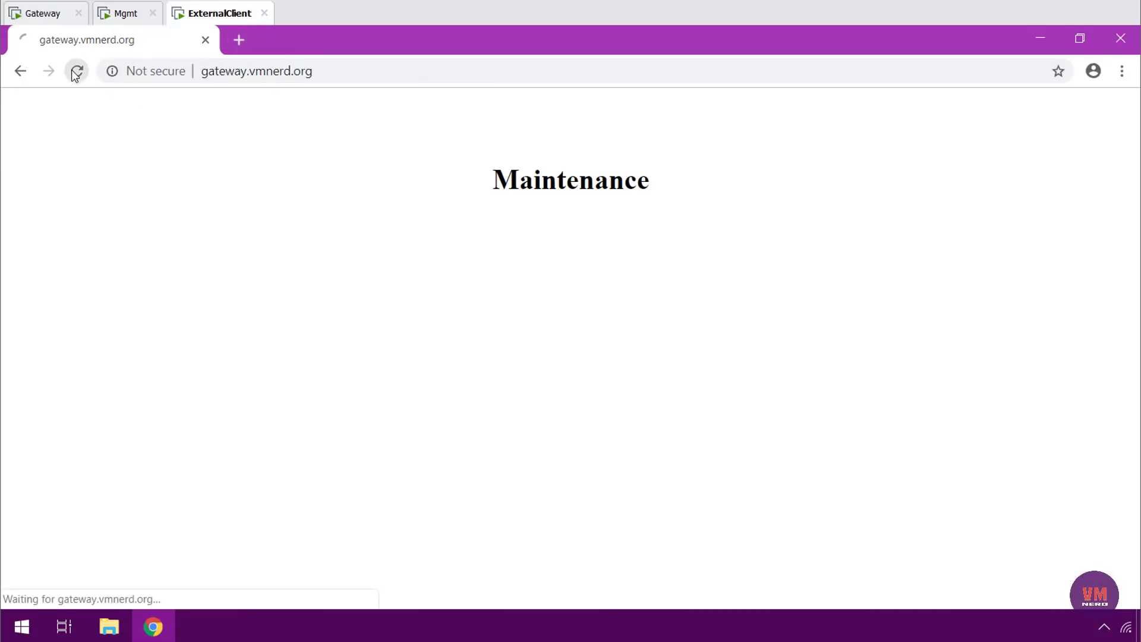
click(121, 13)
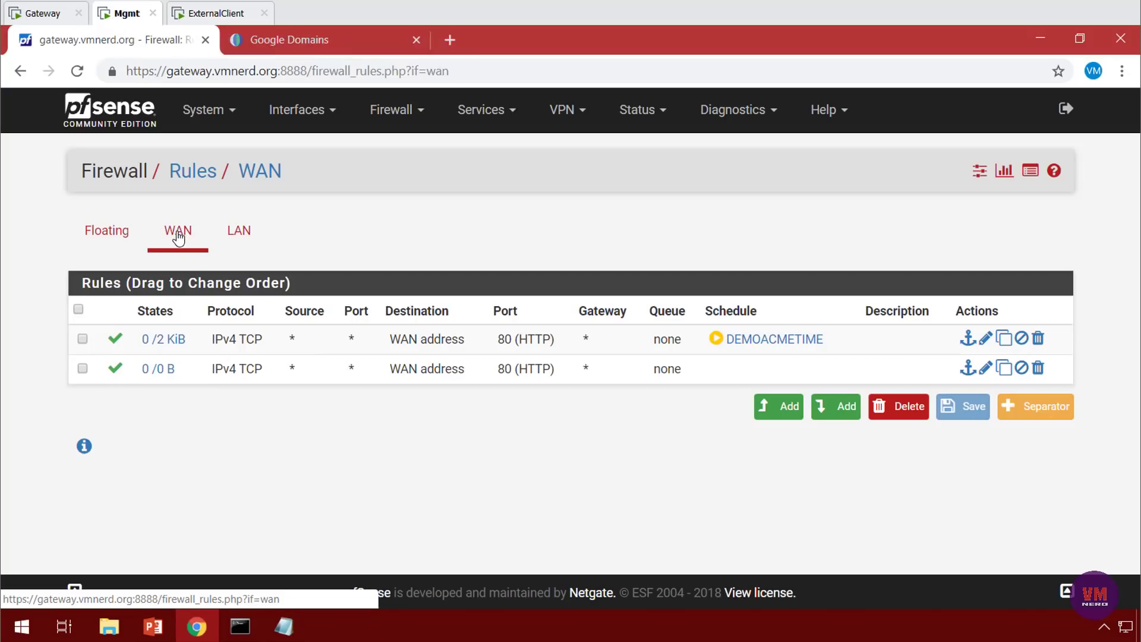
Refresh the WAN list: the unscheduled rule shows 3 states/2 KiB, the DEMOACMETIME rule 0.
click(232, 237)
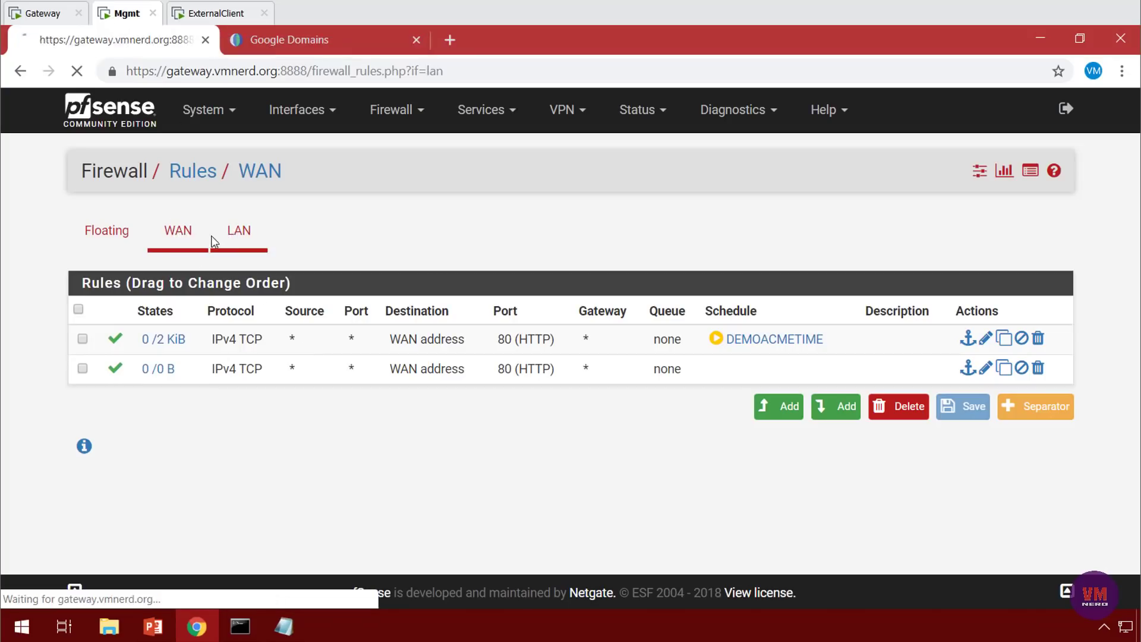
click(178, 237)
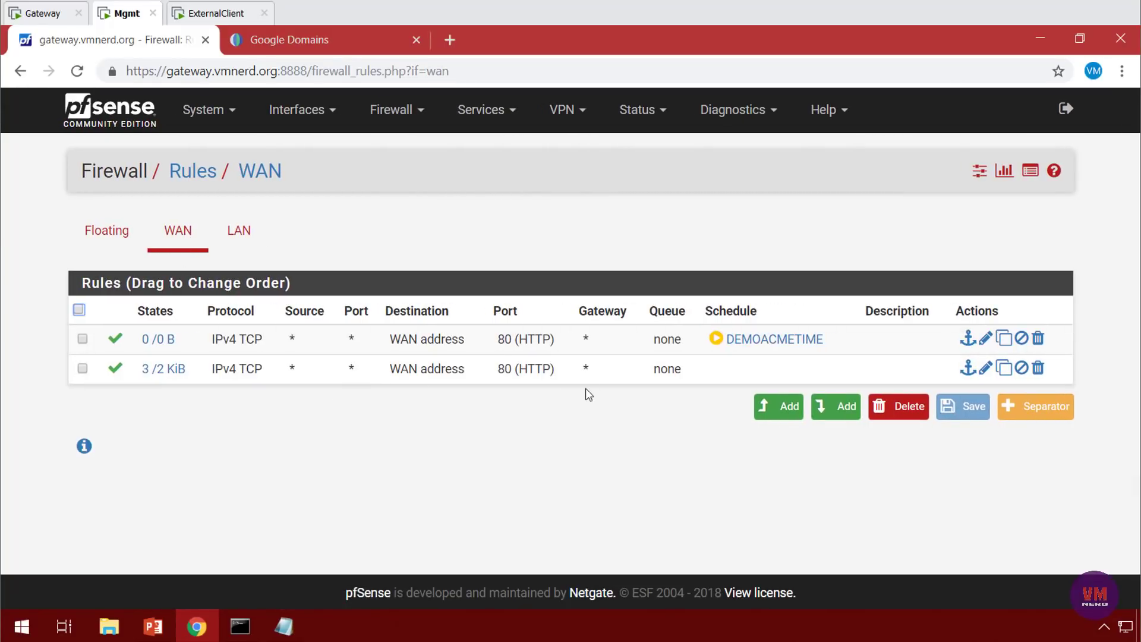
mouse_move(163, 369)
mouse_move(789, 349)
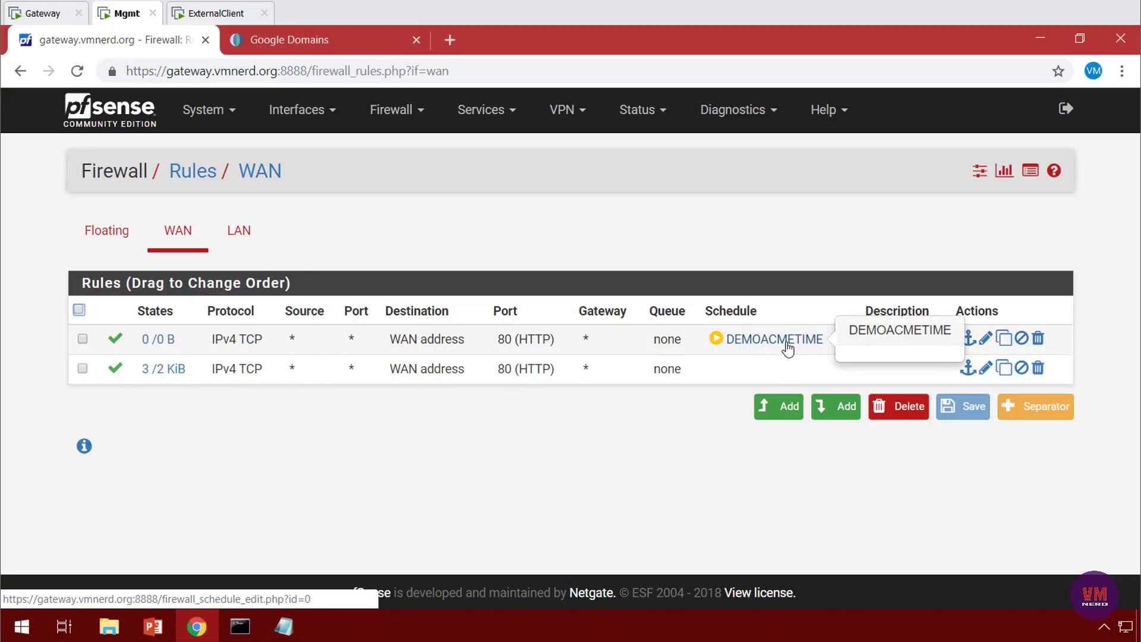